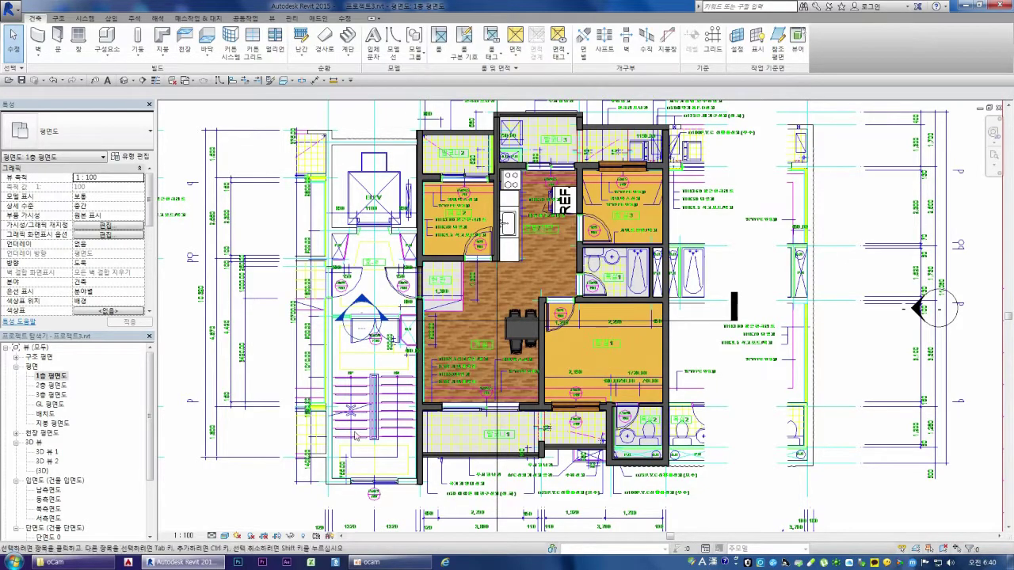
Switch from the rendered image to the Revit project's 1층 floor plan view
click(372, 562)
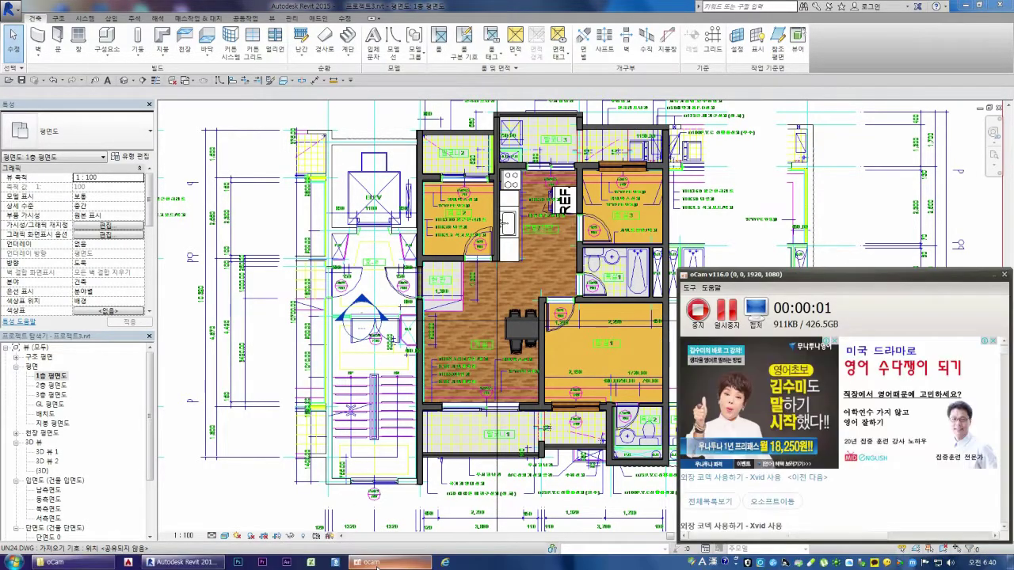
click(326, 491)
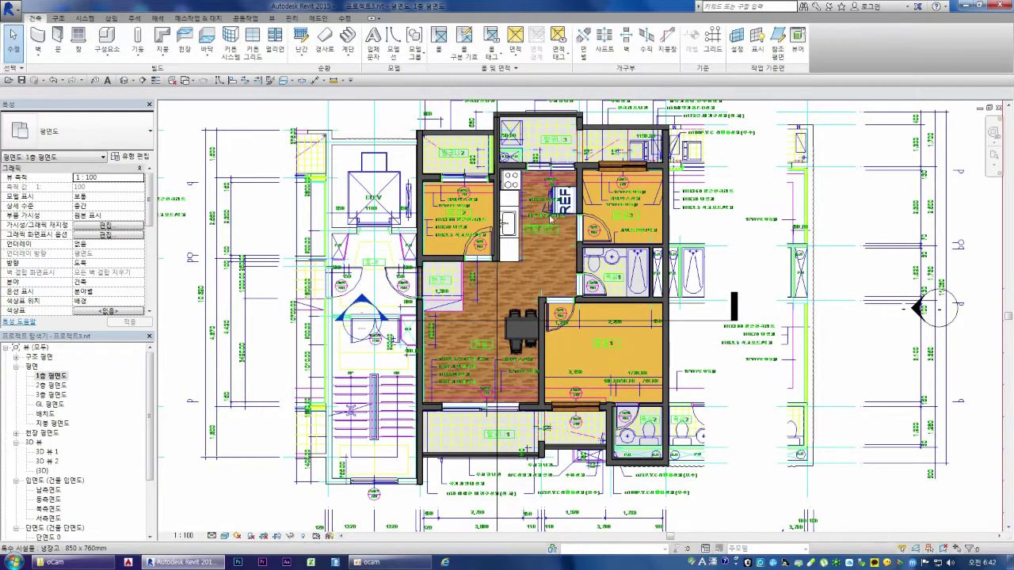
click(757, 362)
Try deleting the imported DWG drawing, then undo to restore it
right_click(806, 369)
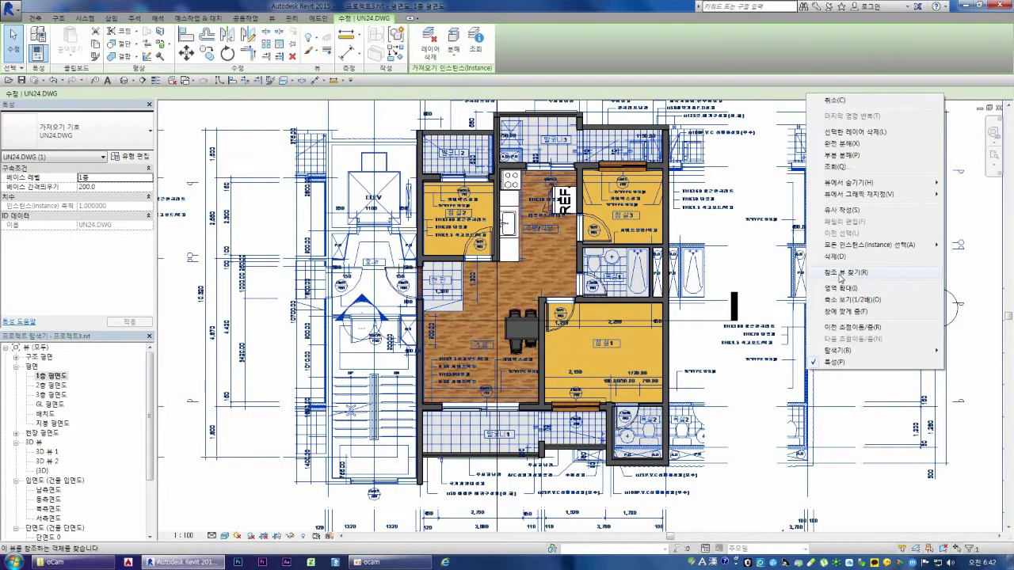
click(706, 362)
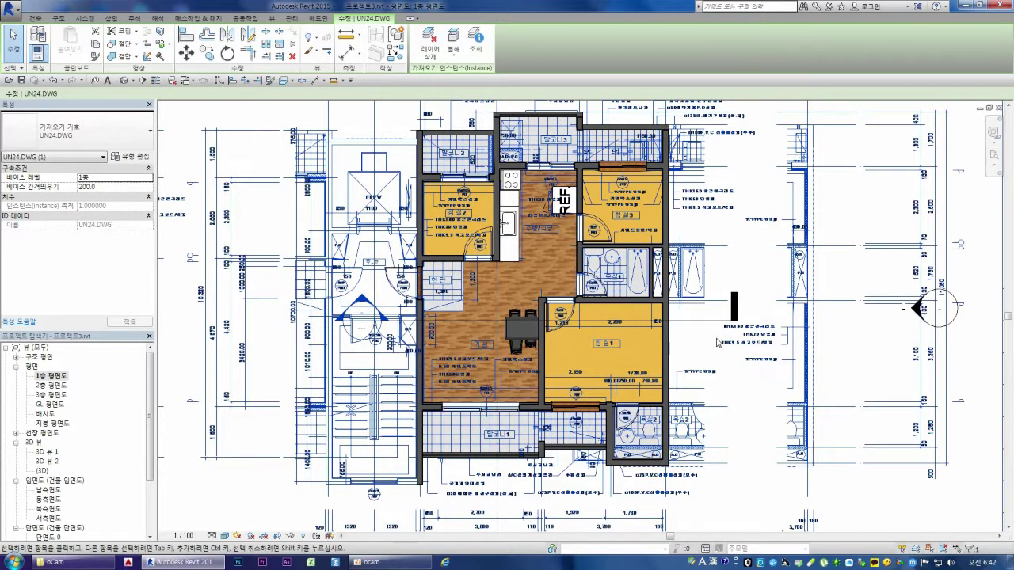
key(Escape)
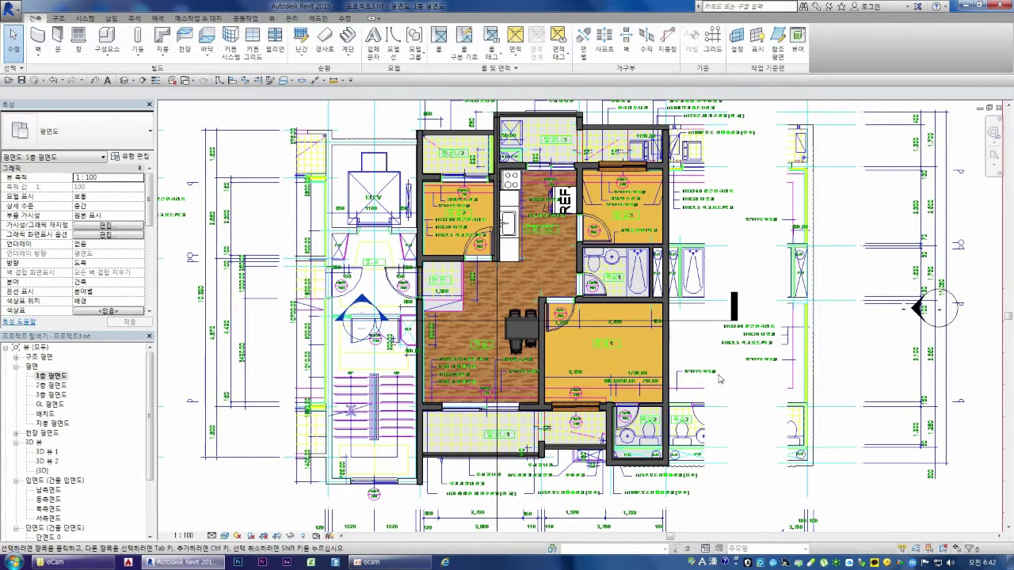
click(383, 402)
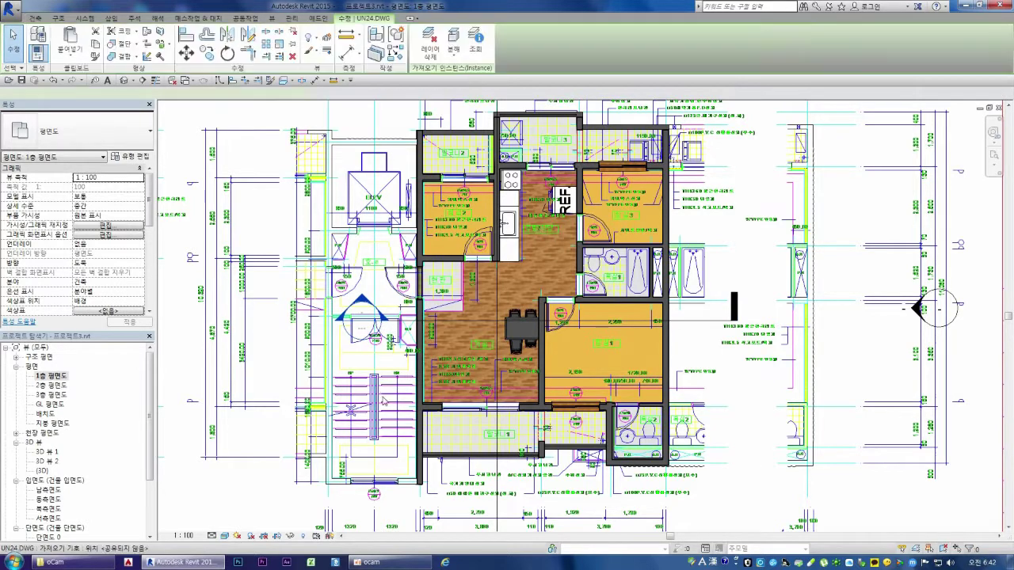
key(Delete)
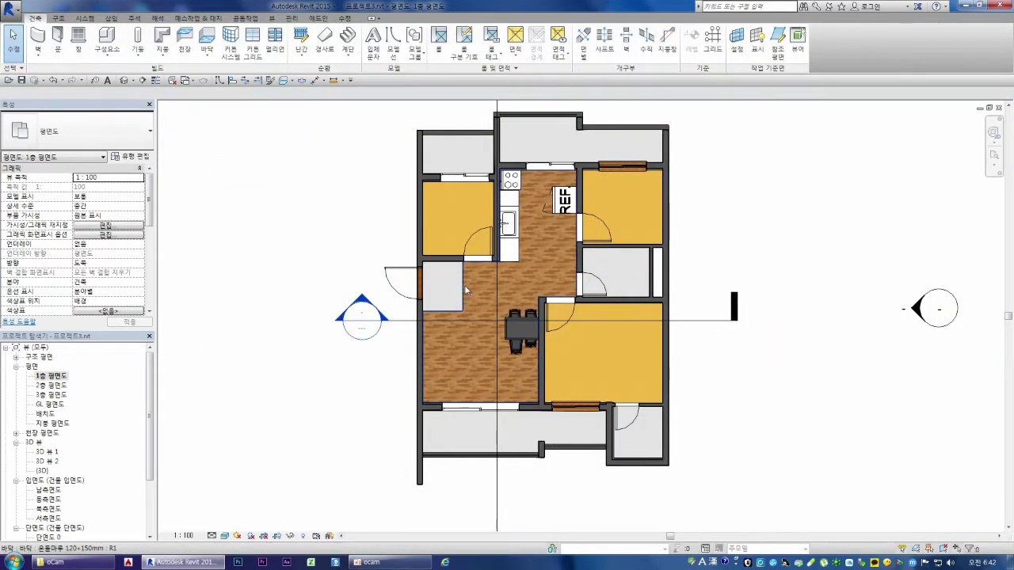
key(ctrl+z)
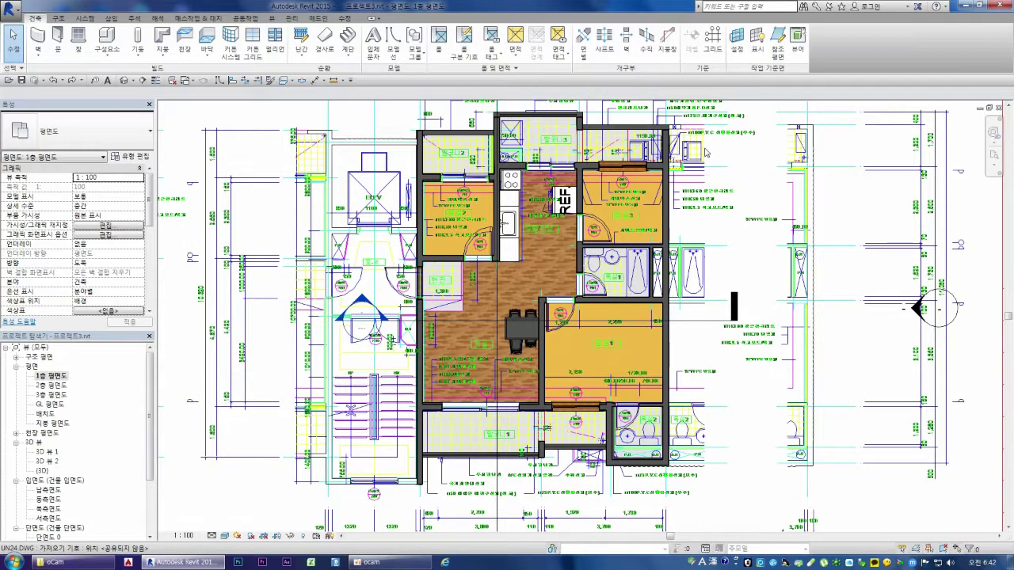
Hide the imported UN24.DWG drawing in the floor plan view only
click(813, 173)
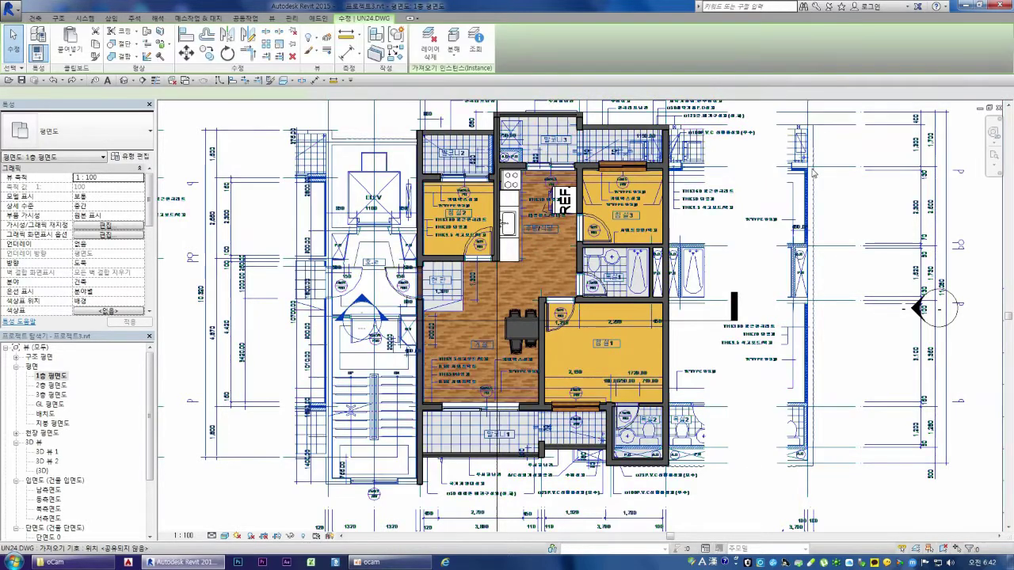
right_click(813, 173)
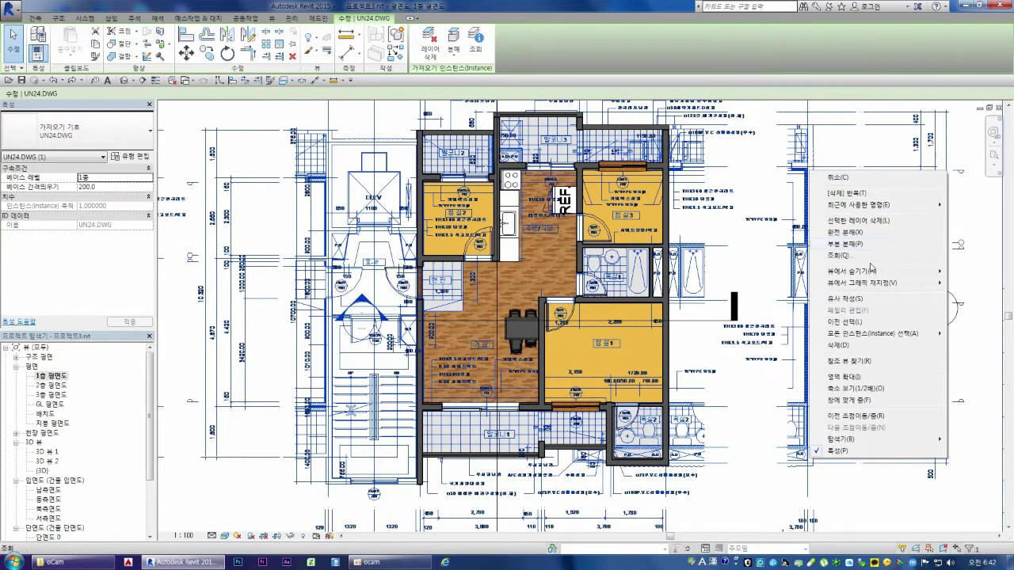
mouse_move(851, 271)
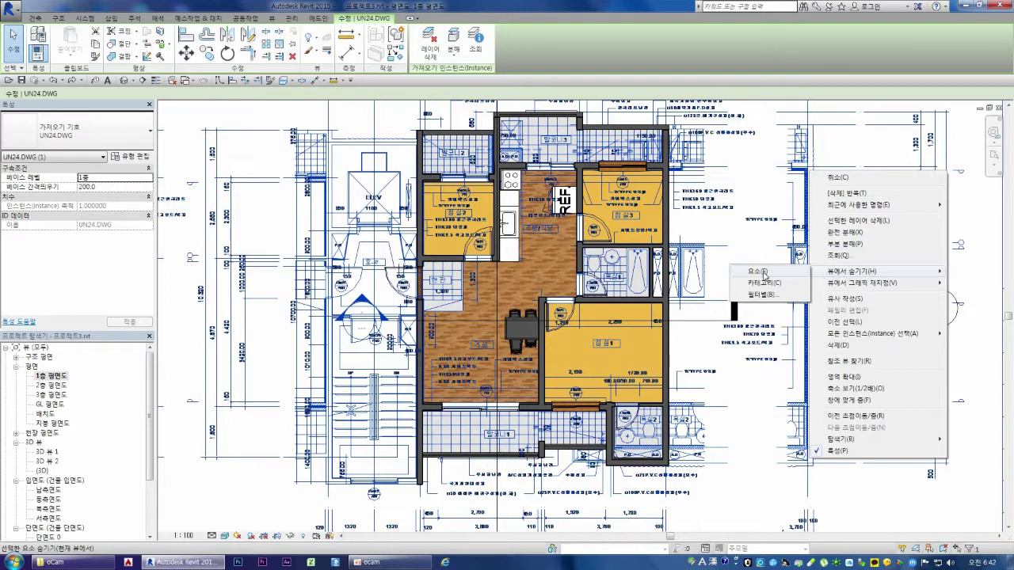
click(759, 275)
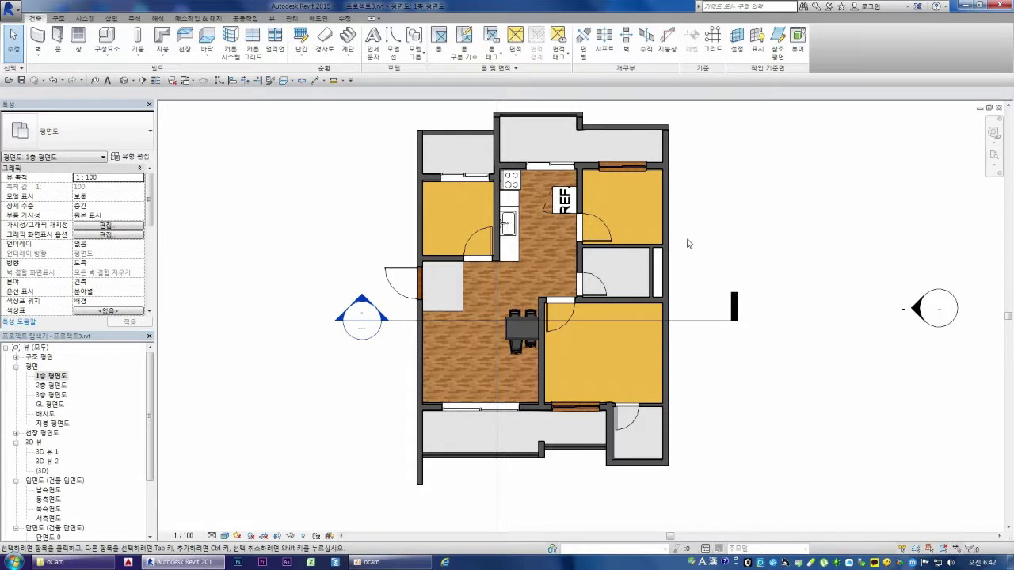
click(14, 561)
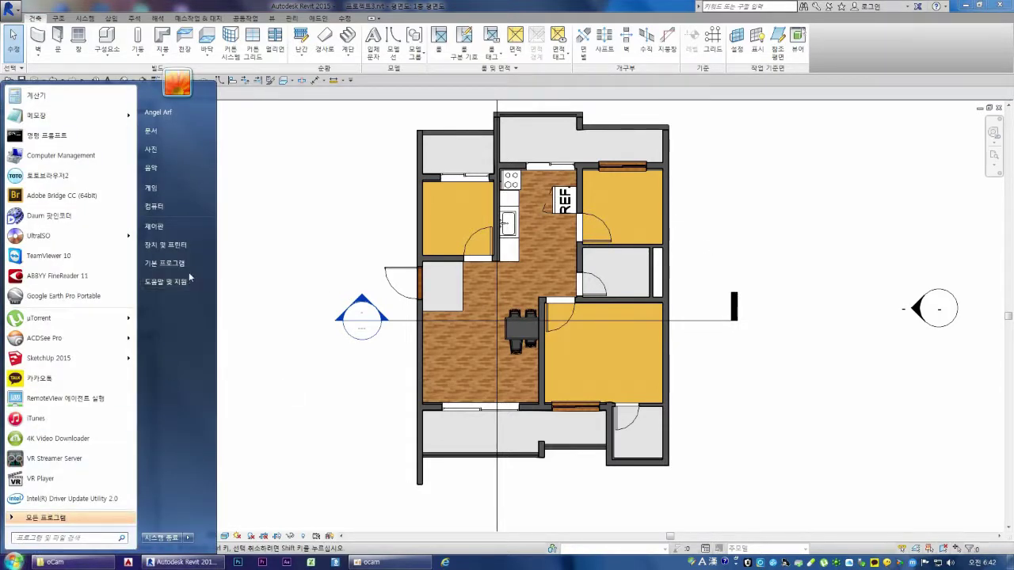
Apply the Windows 검정 (특대) extra-large black pointer scheme and close Control Panel
click(165, 228)
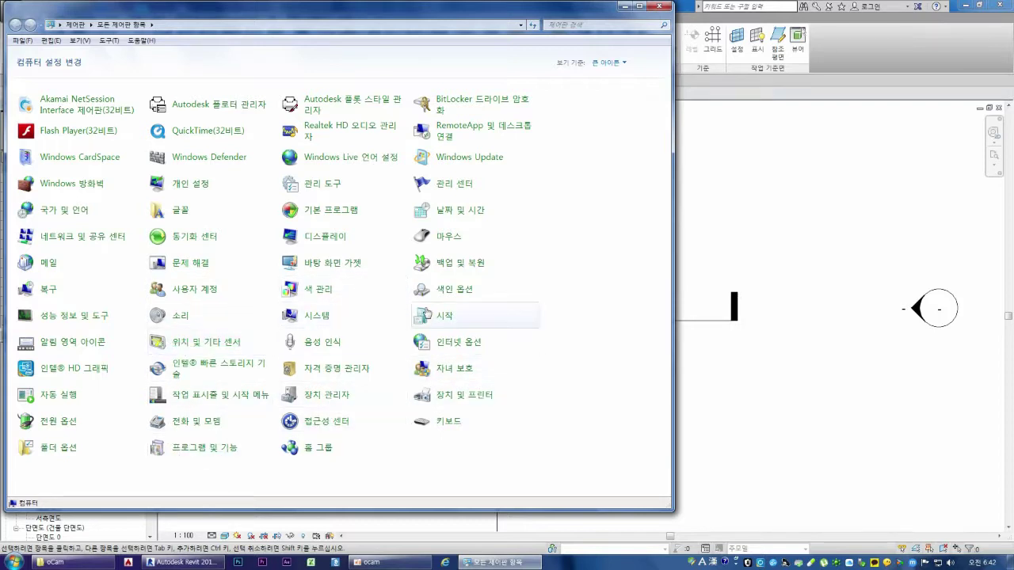
click(441, 239)
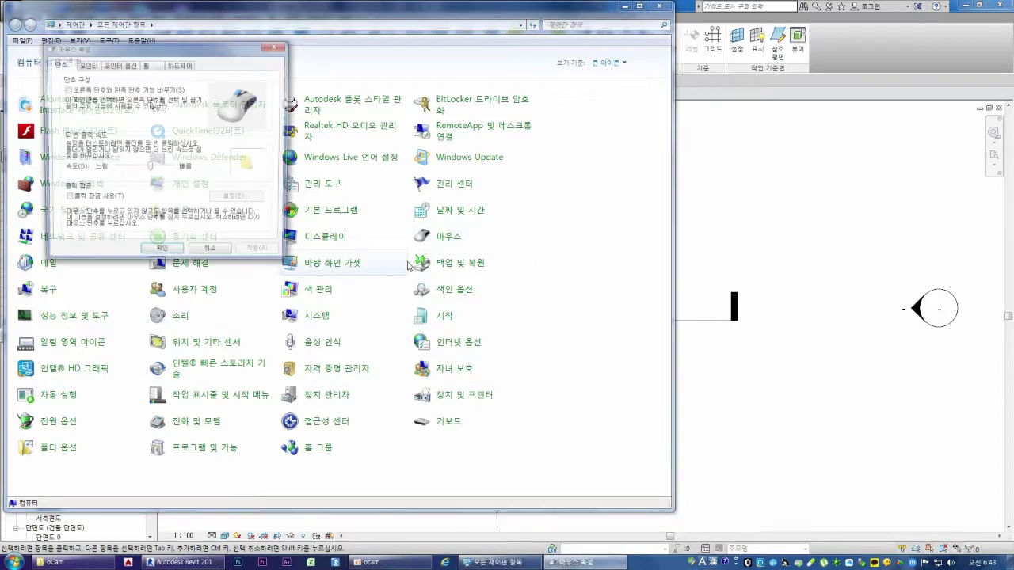
click(89, 66)
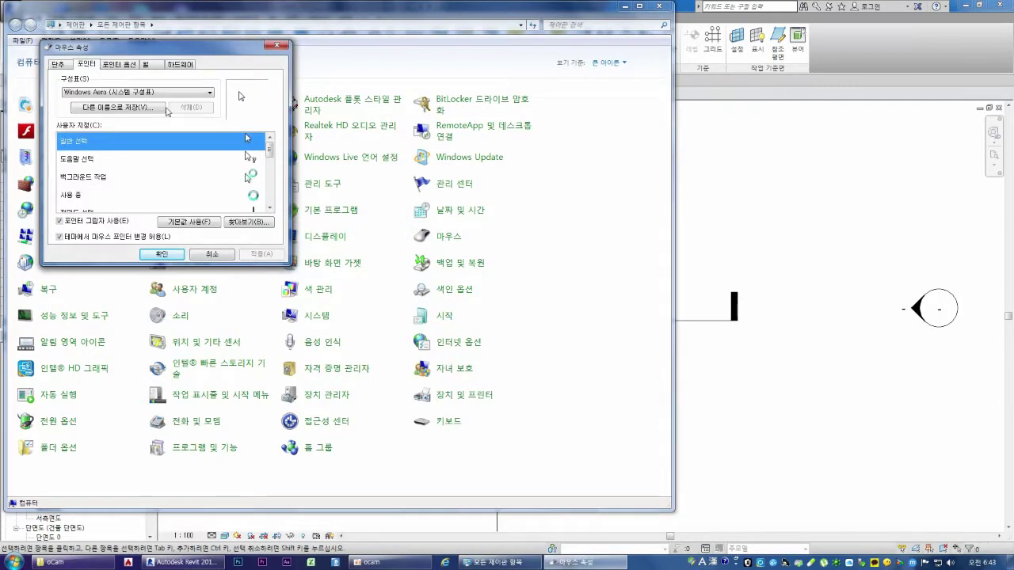
click(206, 96)
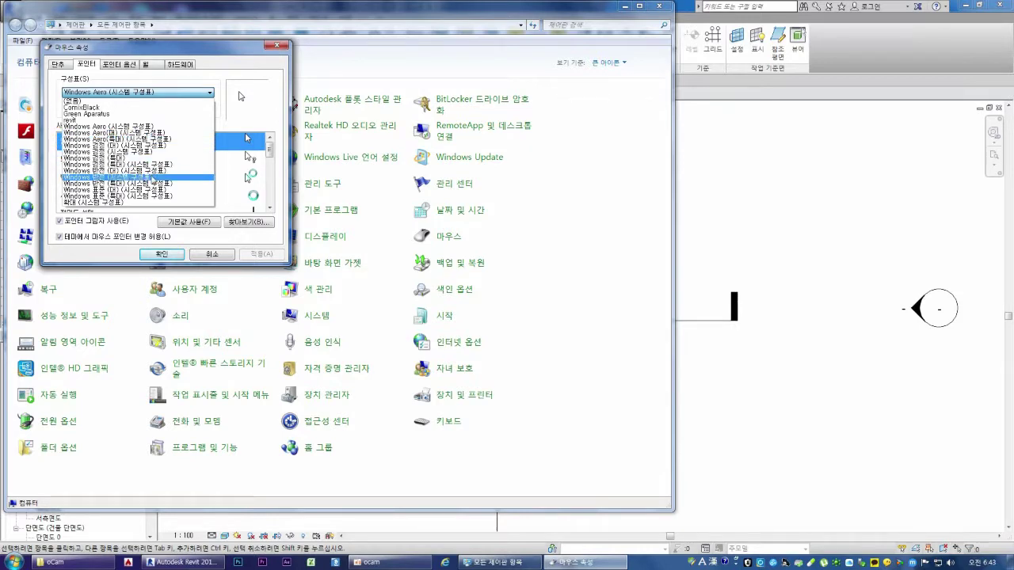
click(144, 170)
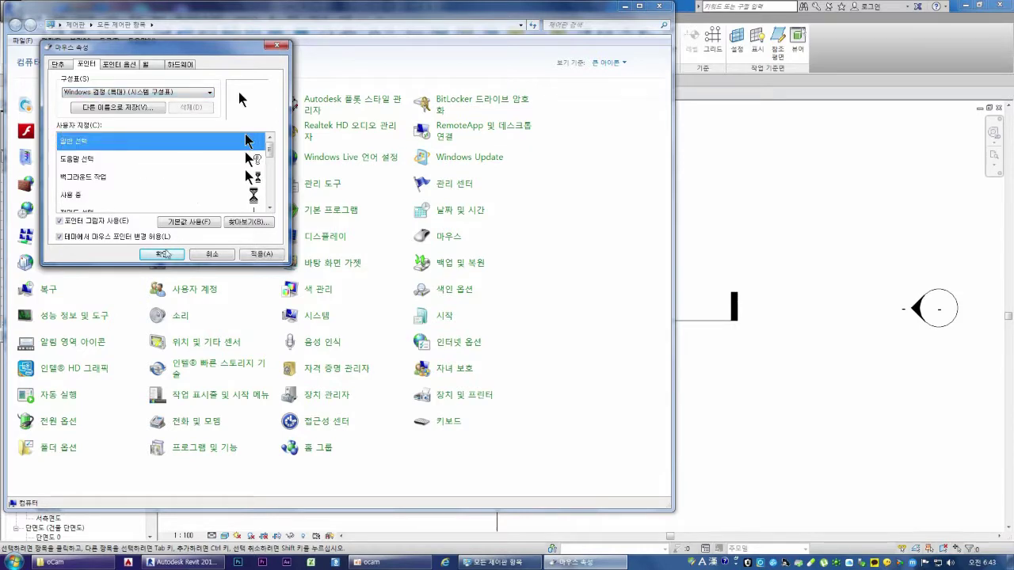
click(260, 254)
click(196, 254)
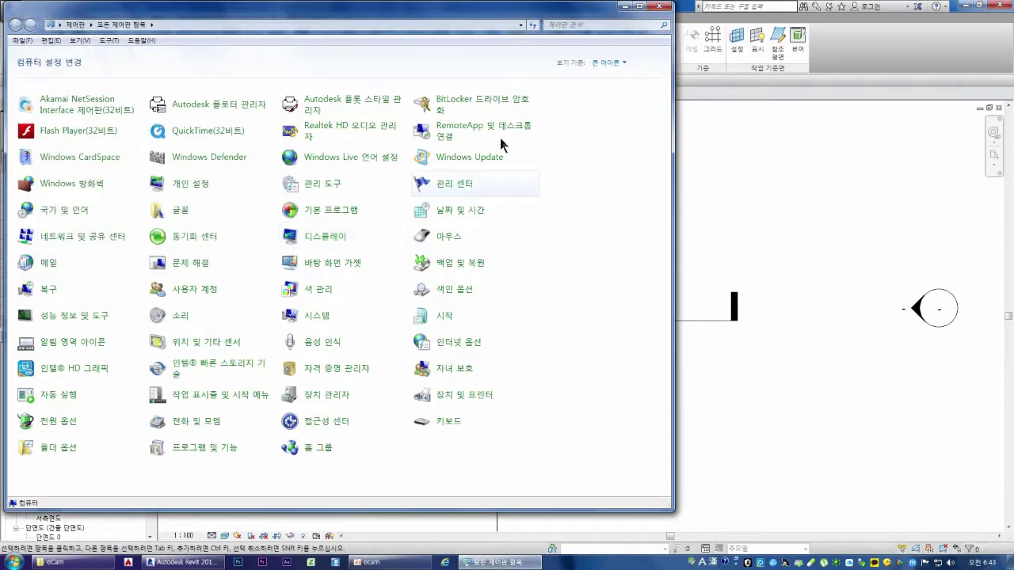
click(661, 8)
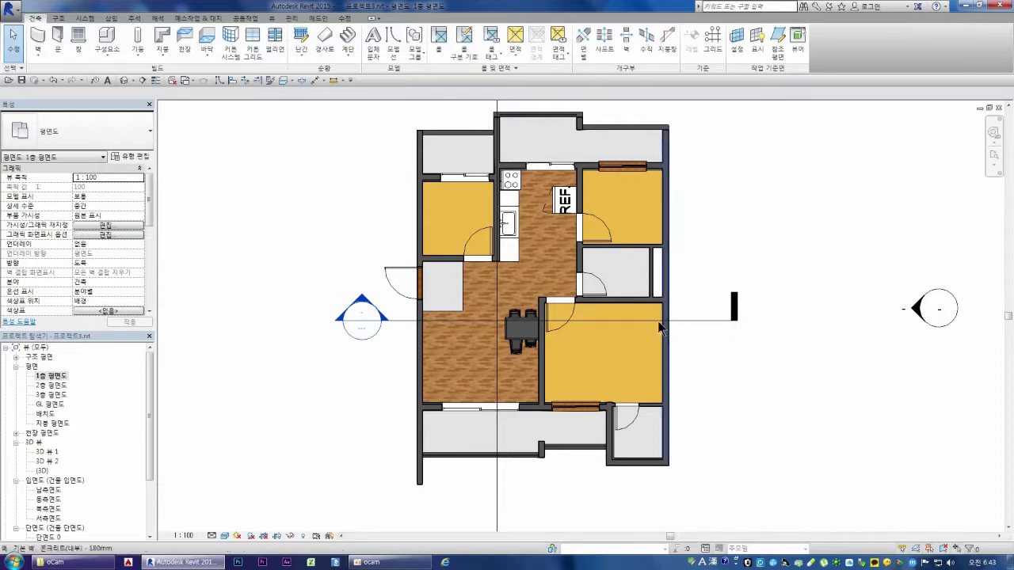
Zoom into the living room and dining table area of the plan
scroll(592, 325, up, 1)
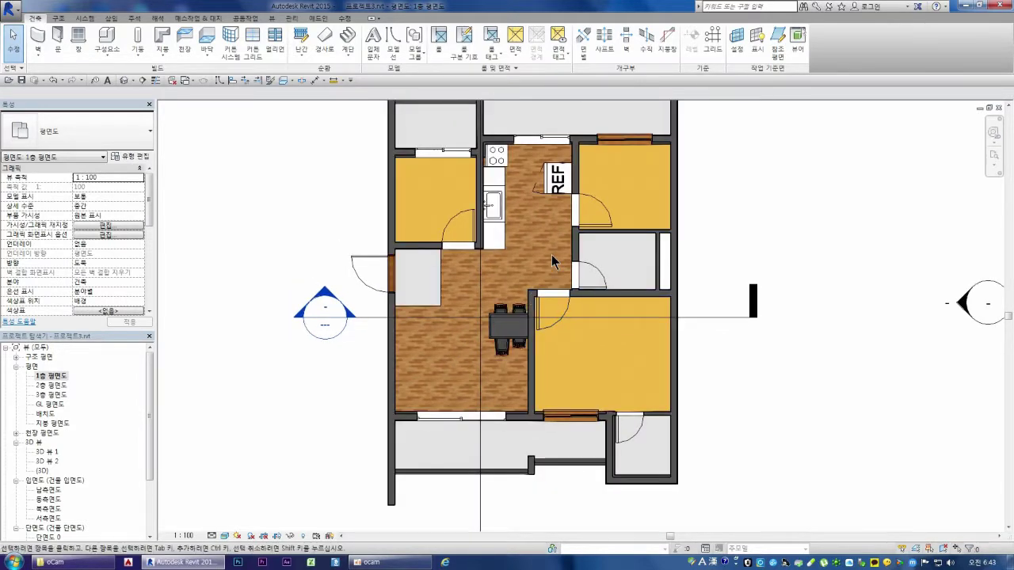
scroll(551, 255, up, 1)
scroll(552, 256, up, 1)
scroll(422, 404, up, 1)
scroll(422, 403, up, 1)
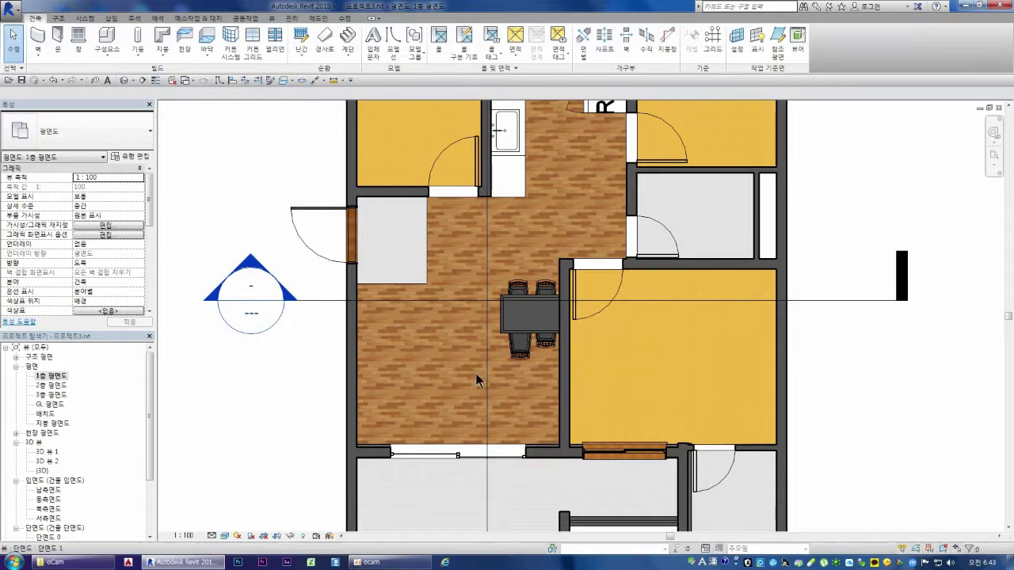
click(107, 38)
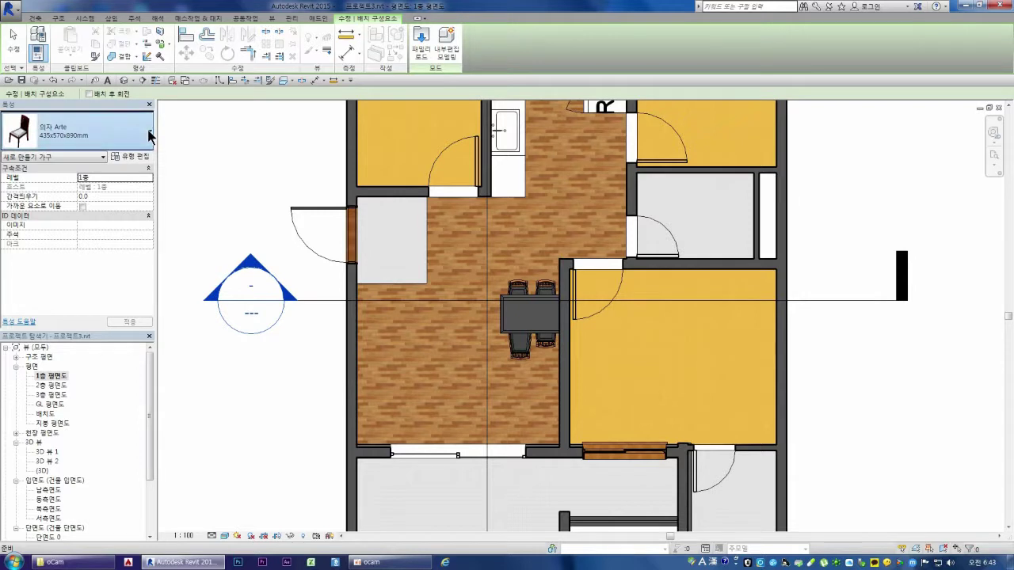
Scroll through the list of loaded component types
click(147, 132)
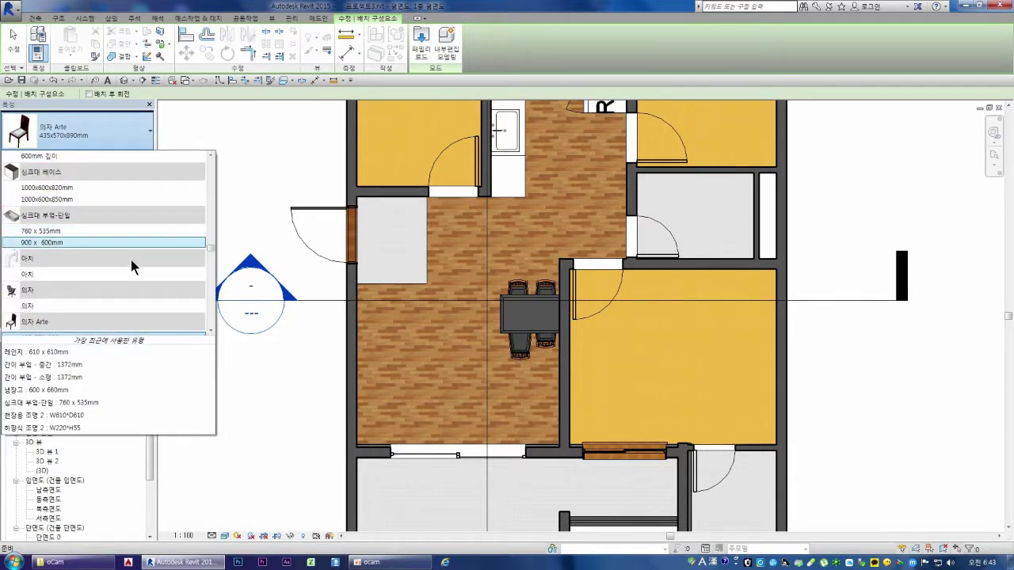
scroll(131, 260, up, 2)
scroll(129, 256, up, 2)
scroll(129, 256, up, 3)
scroll(130, 256, up, 3)
scroll(132, 252, up, 3)
scroll(134, 251, up, 3)
scroll(134, 250, up, 2)
scroll(134, 250, up, 2)
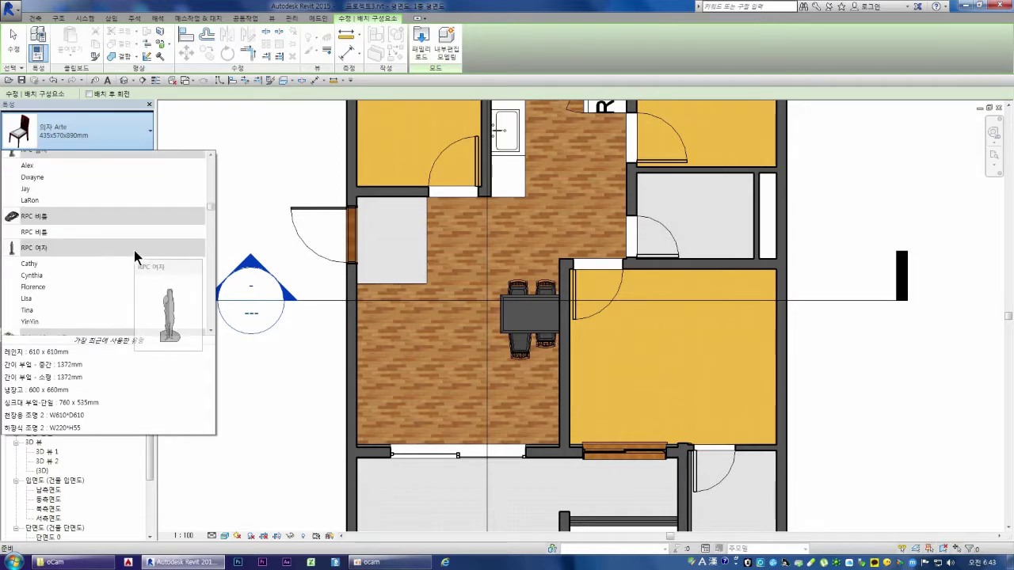
scroll(134, 251, up, 2)
scroll(134, 250, up, 3)
scroll(135, 230, up, 3)
scroll(141, 226, up, 3)
scroll(140, 223, up, 3)
scroll(159, 214, up, 3)
scroll(209, 183, down, 4)
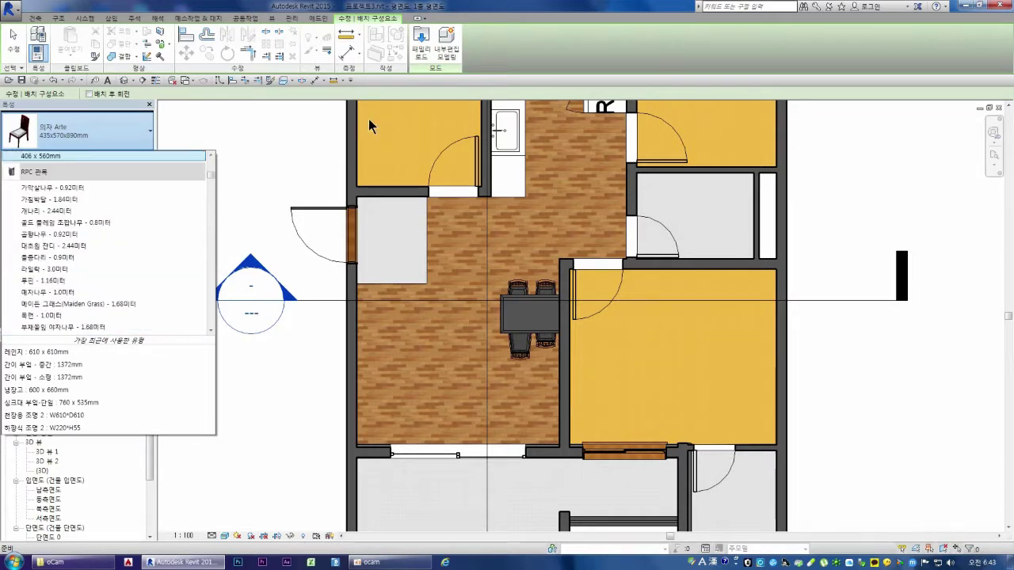
Load 소파 3인용.rfa from 가구 > 좌석 and place it below the dining table
click(424, 46)
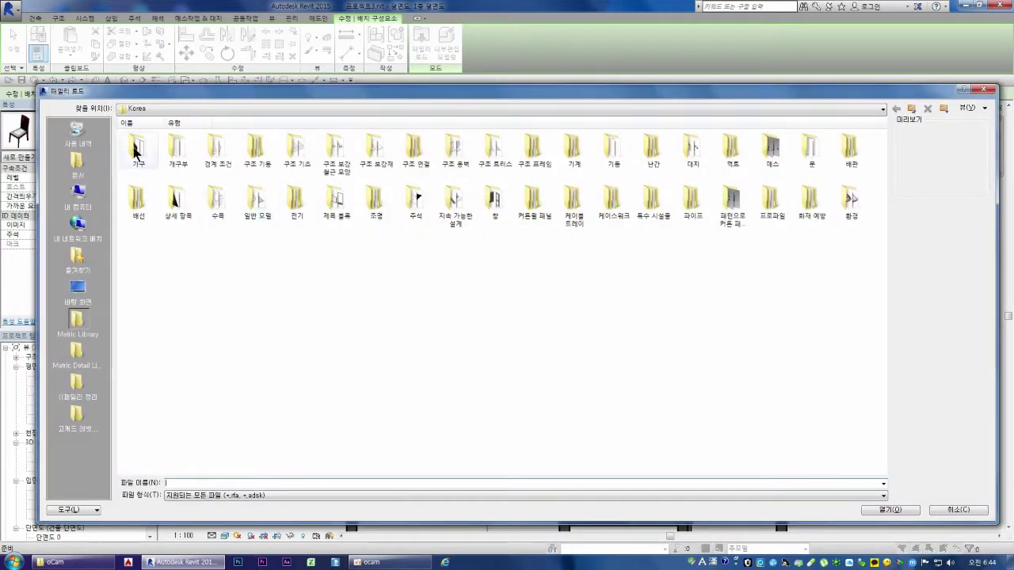
double_click(136, 149)
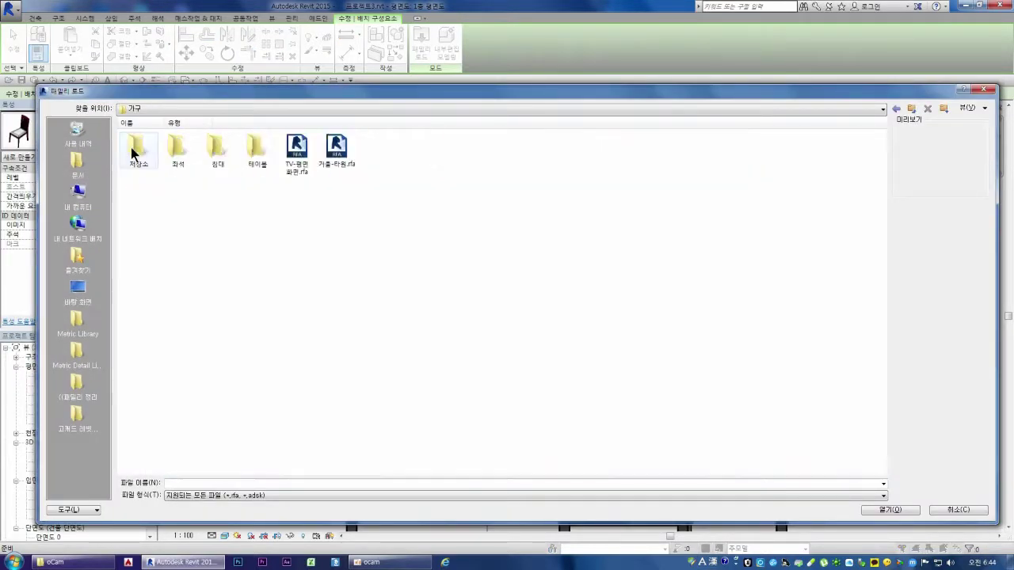
double_click(175, 158)
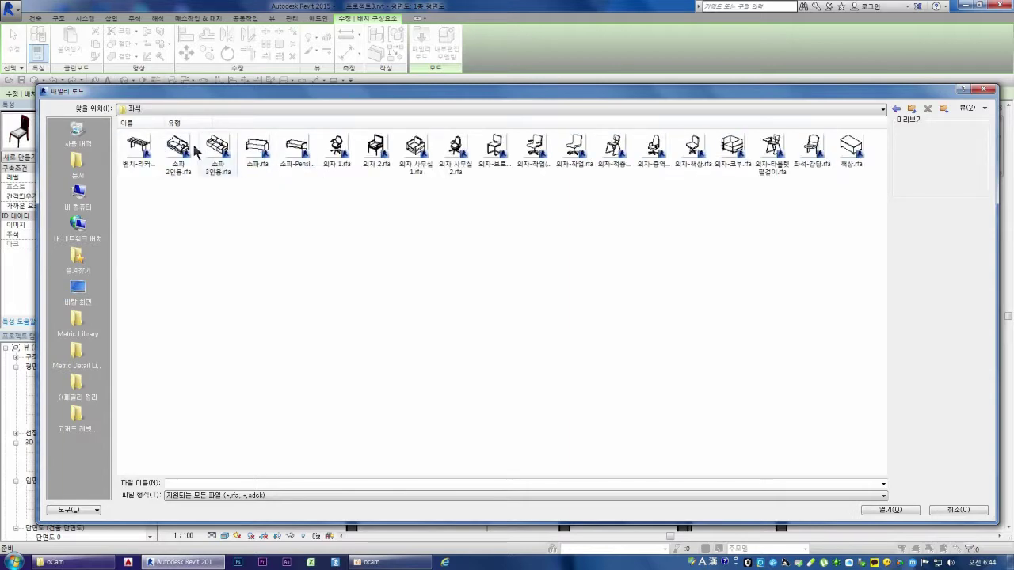
click(178, 150)
double_click(216, 150)
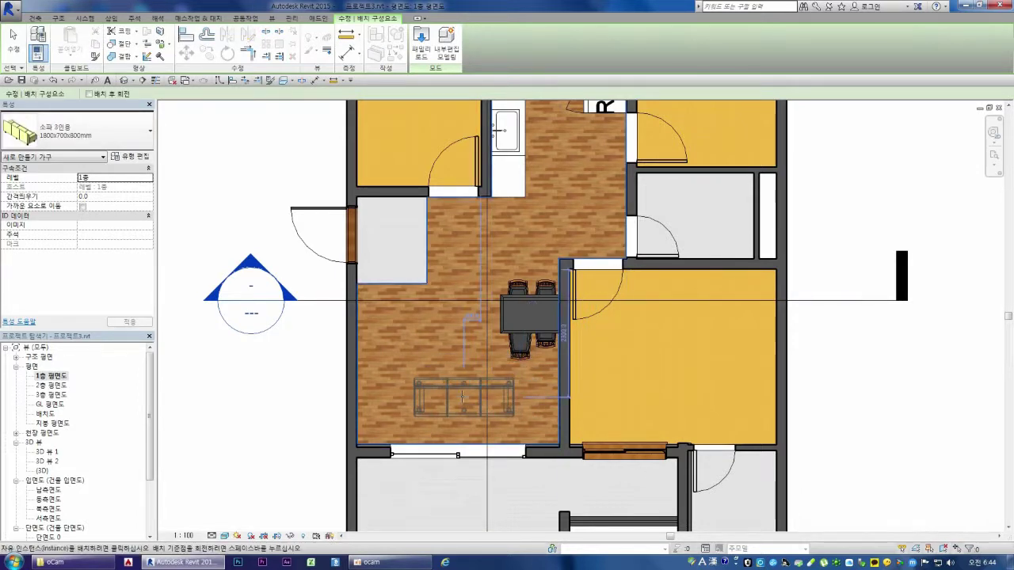
click(463, 396)
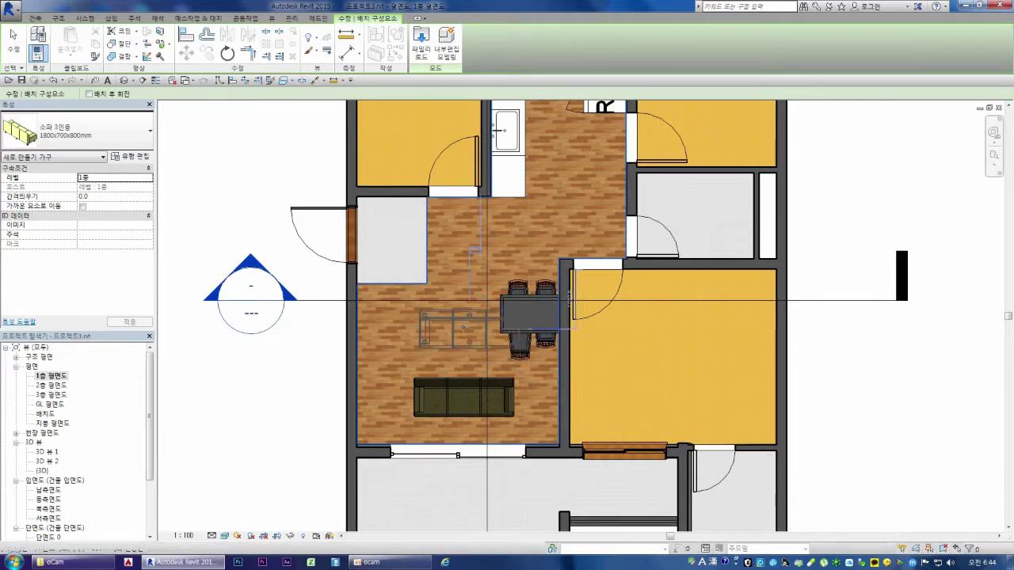
key(Escape)
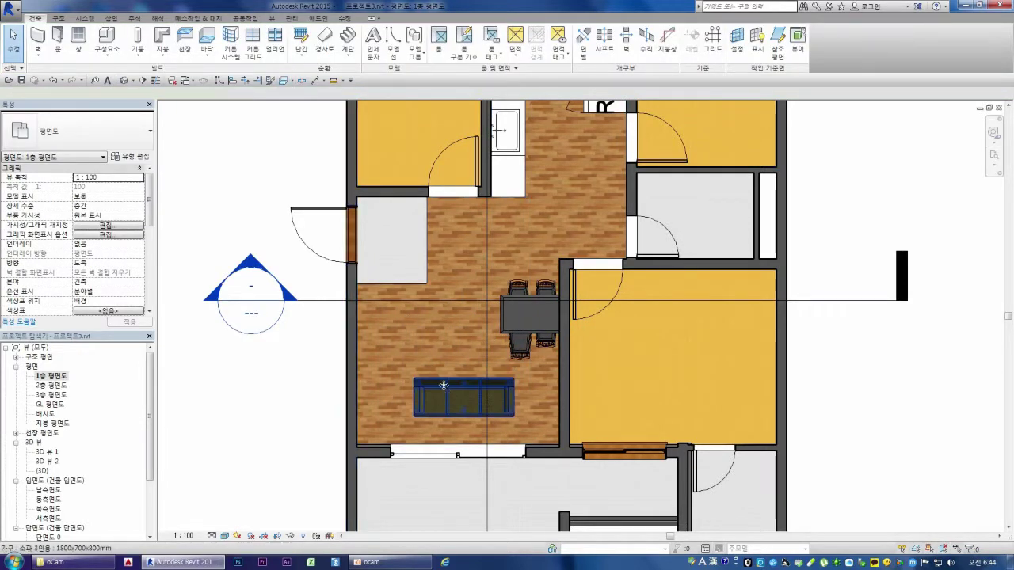
Rotate the sofa 90° upright and move it beside the dining table
click(444, 385)
click(228, 53)
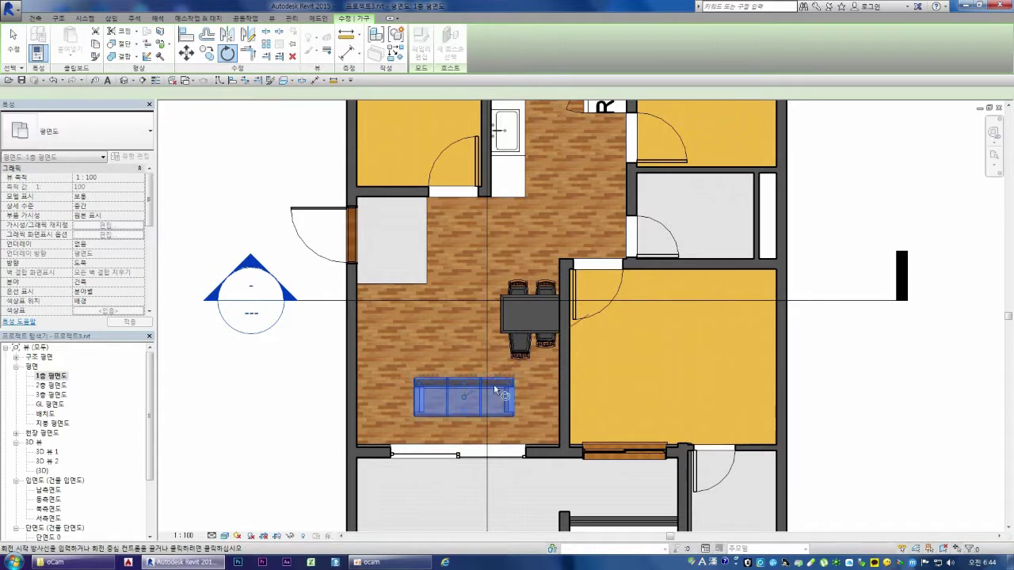
click(466, 327)
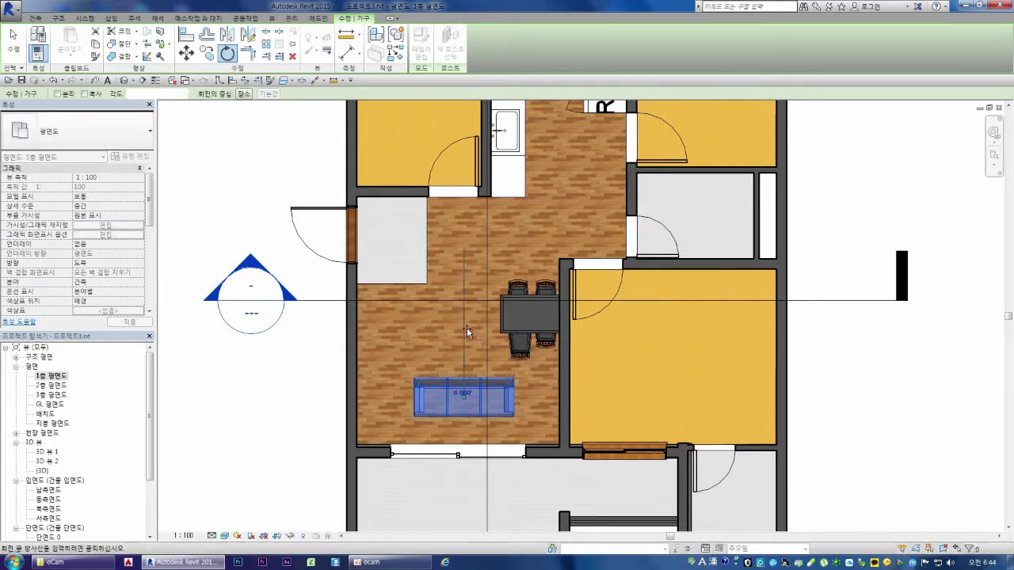
click(541, 395)
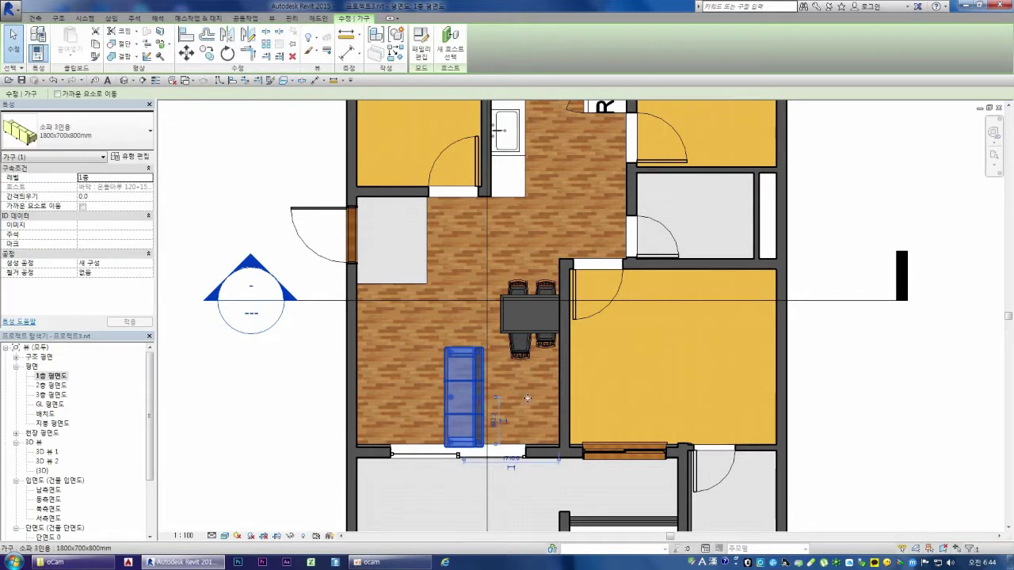
drag(477, 396, 553, 398)
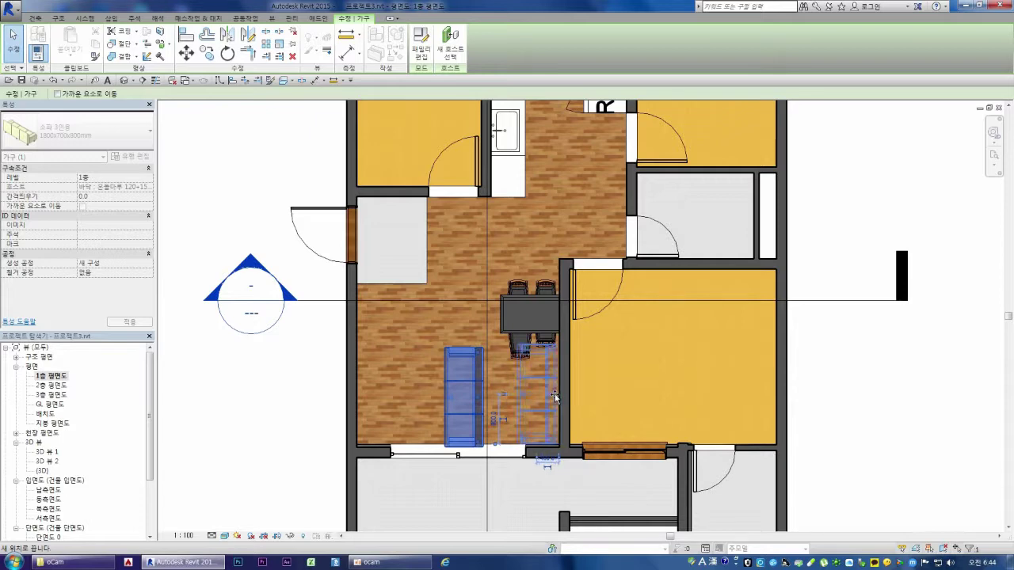
drag(554, 396, 554, 396)
scroll(546, 390, up, 2)
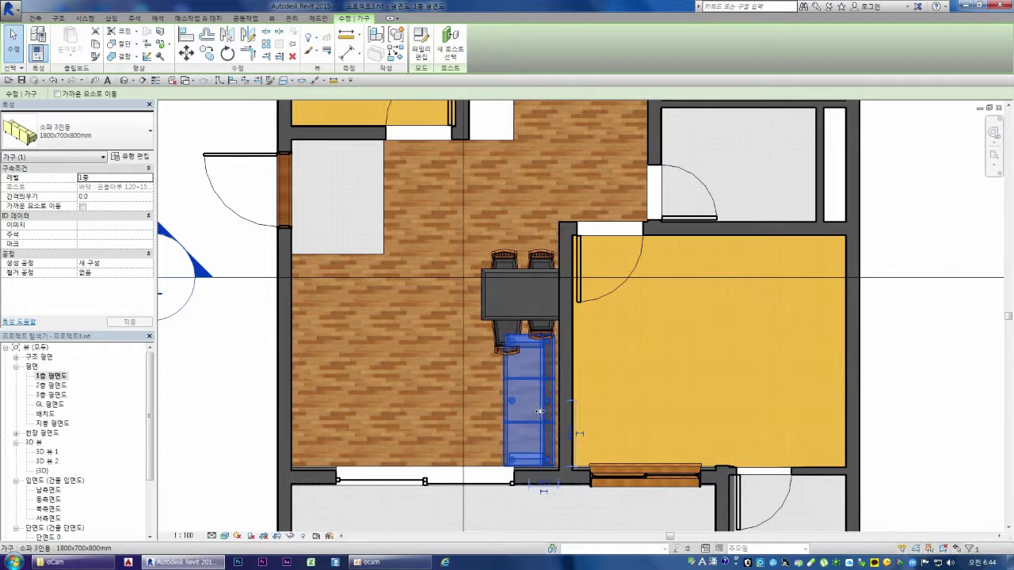
scroll(551, 432, up, 2)
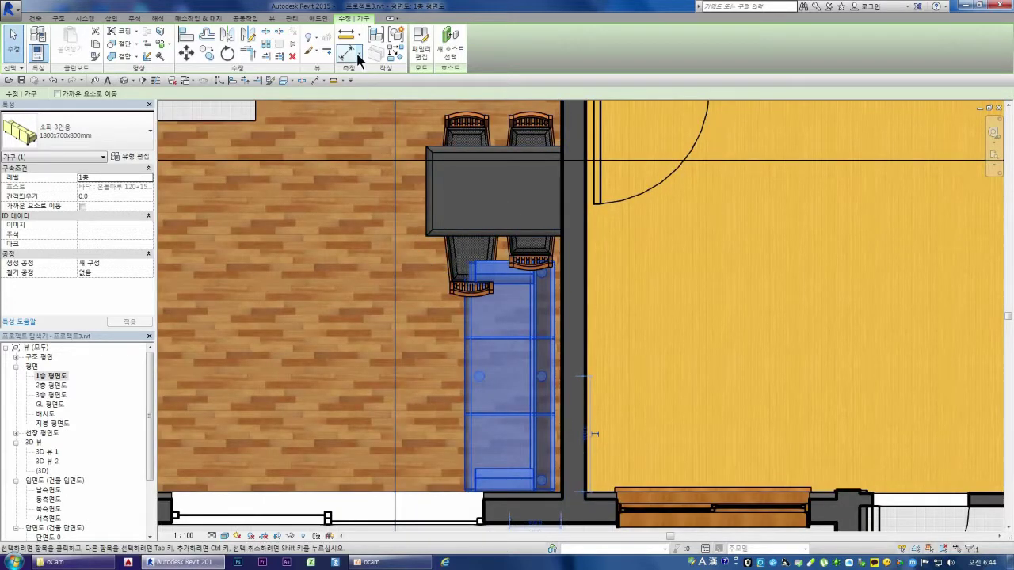
Align the sofa's edge flush with the wall
click(184, 36)
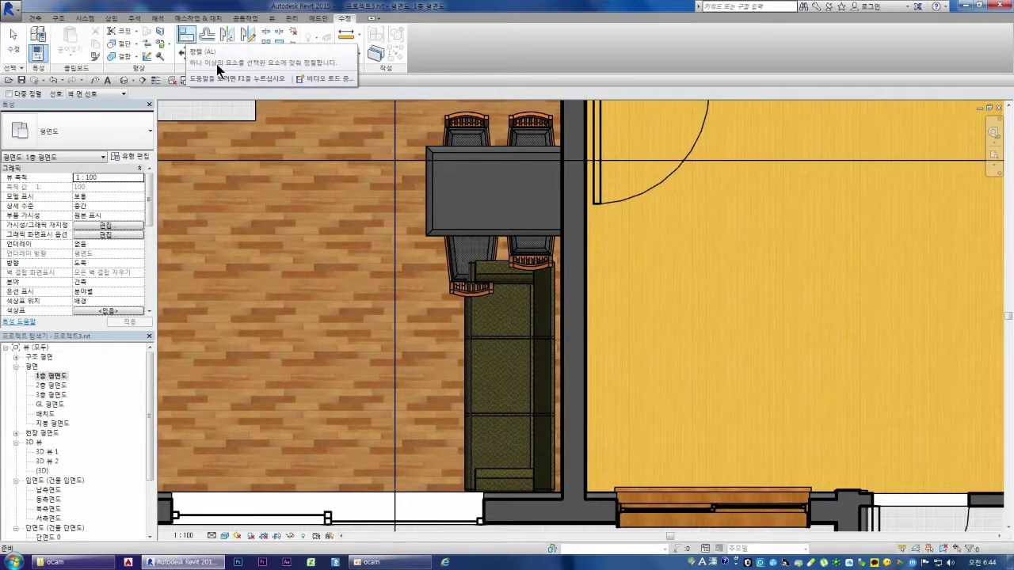
click(560, 398)
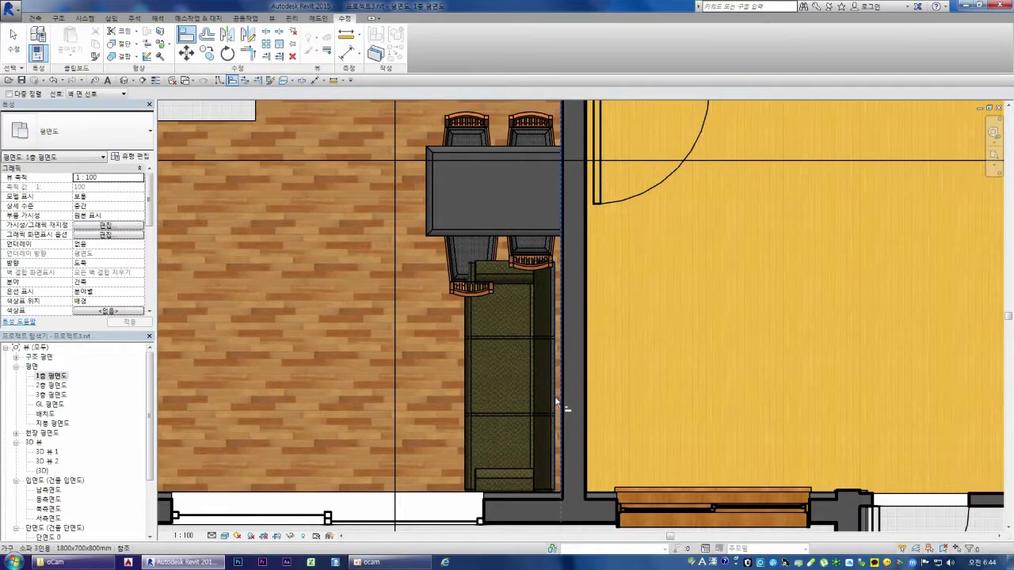
click(553, 397)
scroll(514, 500, up, 5)
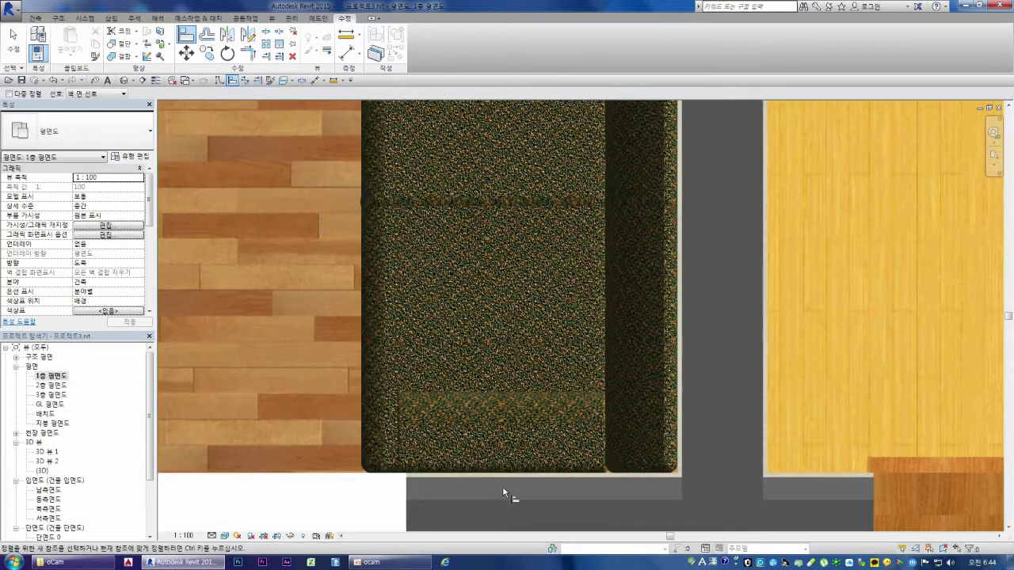
scroll(502, 486, up, 2)
scroll(504, 475, down, 2)
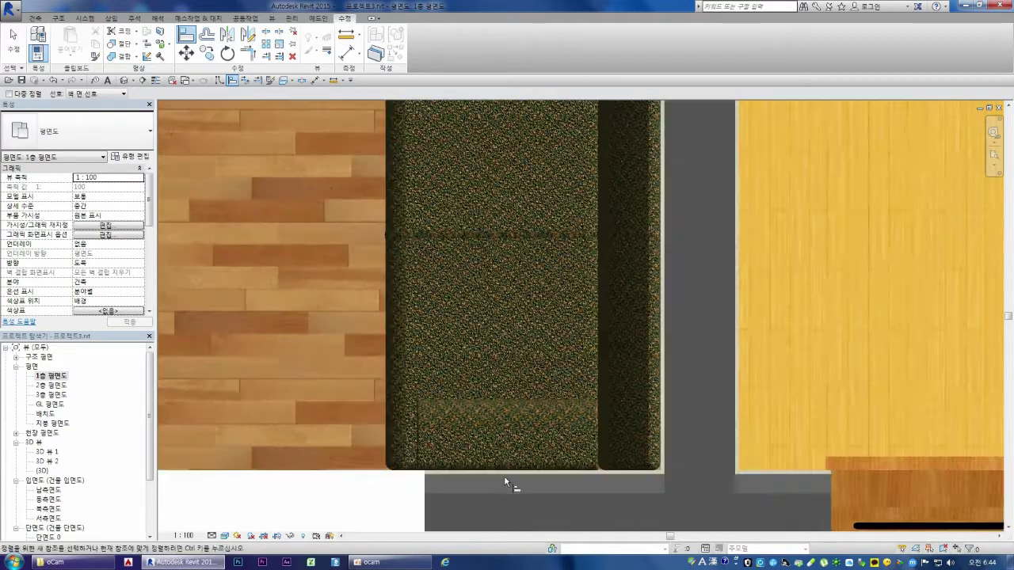
scroll(504, 475, down, 2)
scroll(504, 475, down, 2)
key(Escape)
key(Escape)
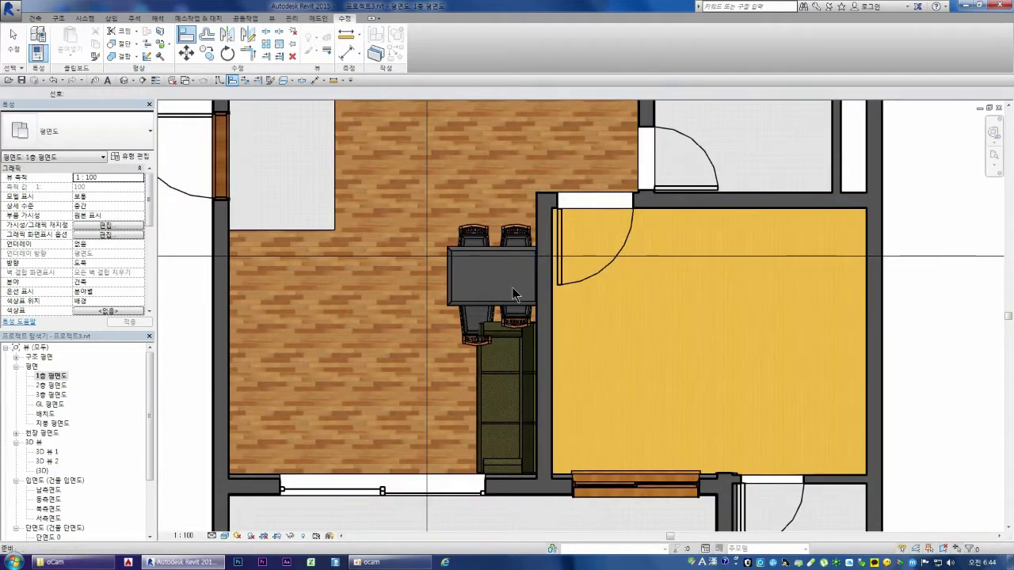
scroll(409, 388, down, 2)
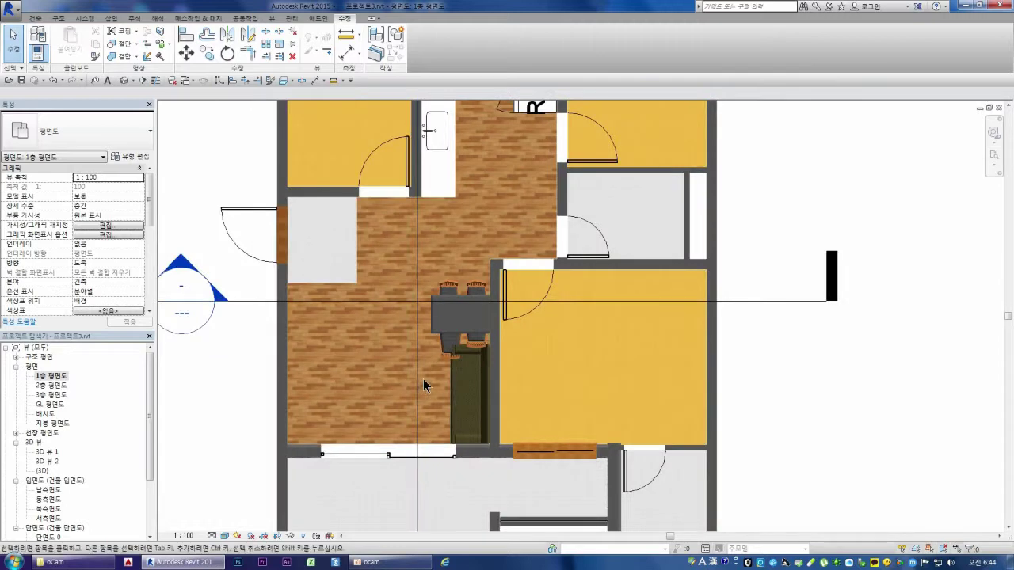
scroll(423, 385, down, 1)
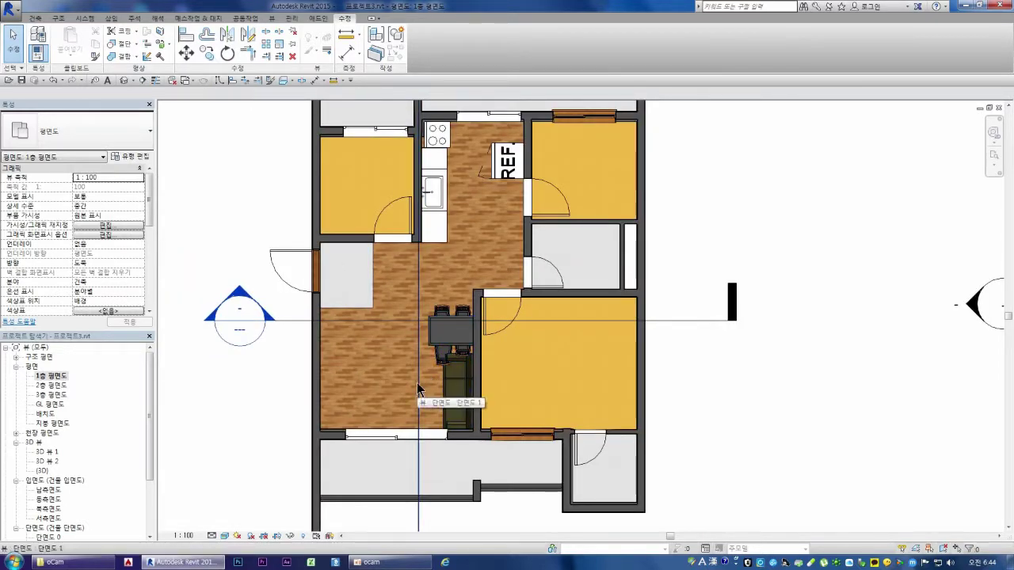
Open section view 단면도 1 from the section line through the living room
click(418, 392)
right_click(418, 396)
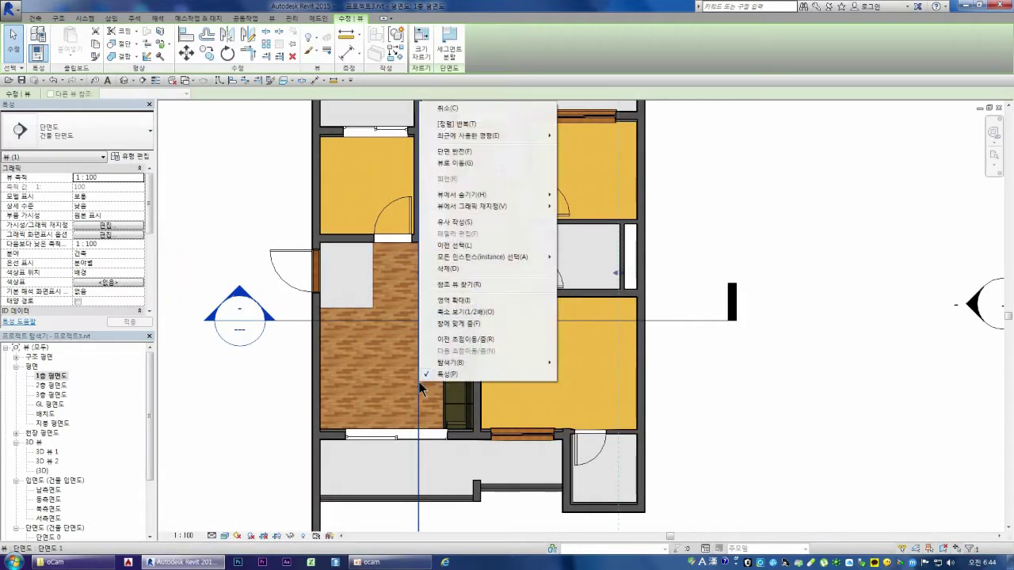
click(459, 163)
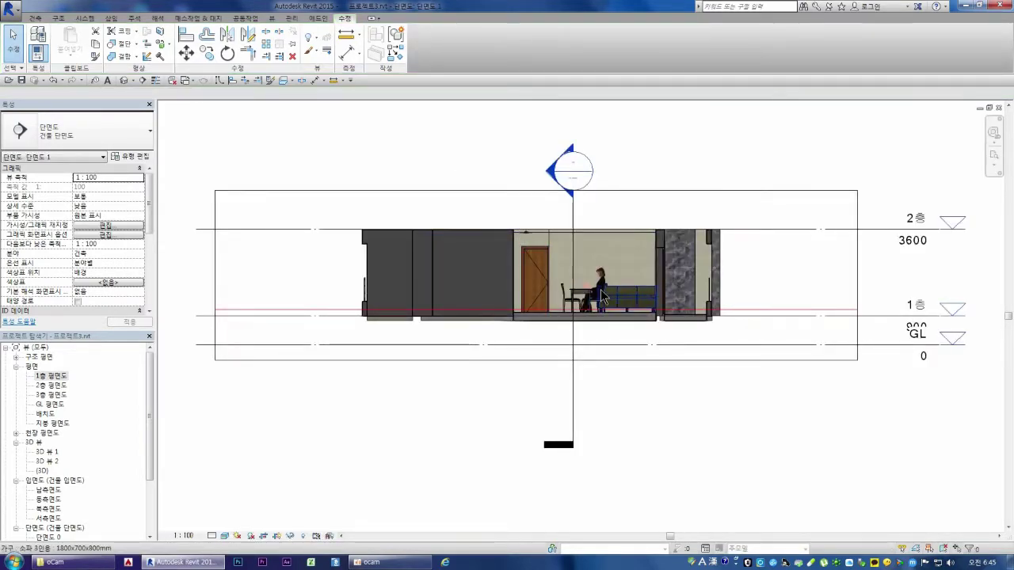
Zoom the section and window-select the seated woman, chairs, table and sofa, then deselect
scroll(608, 297, up, 5)
scroll(608, 297, up, 4)
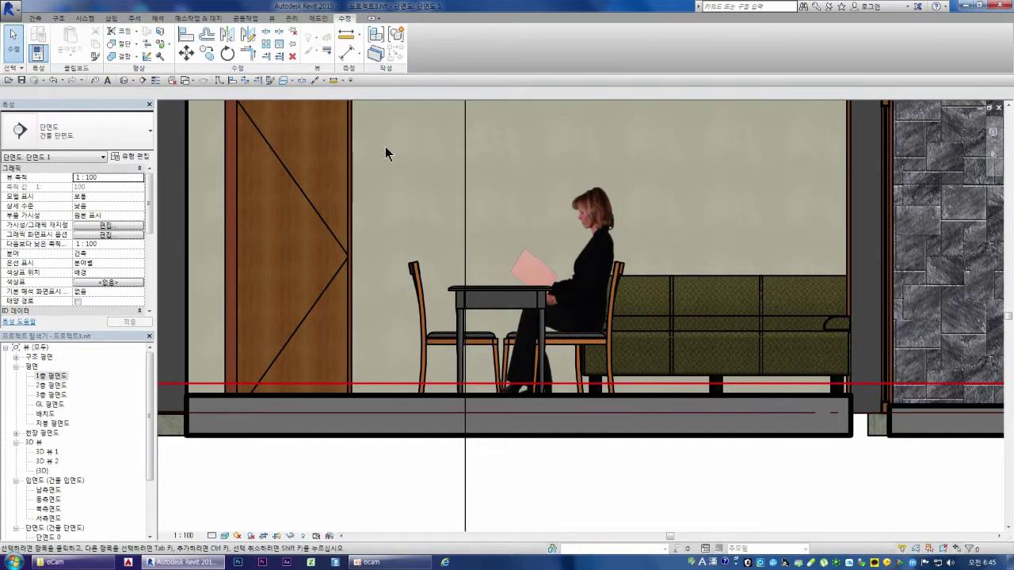
drag(384, 146, 653, 443)
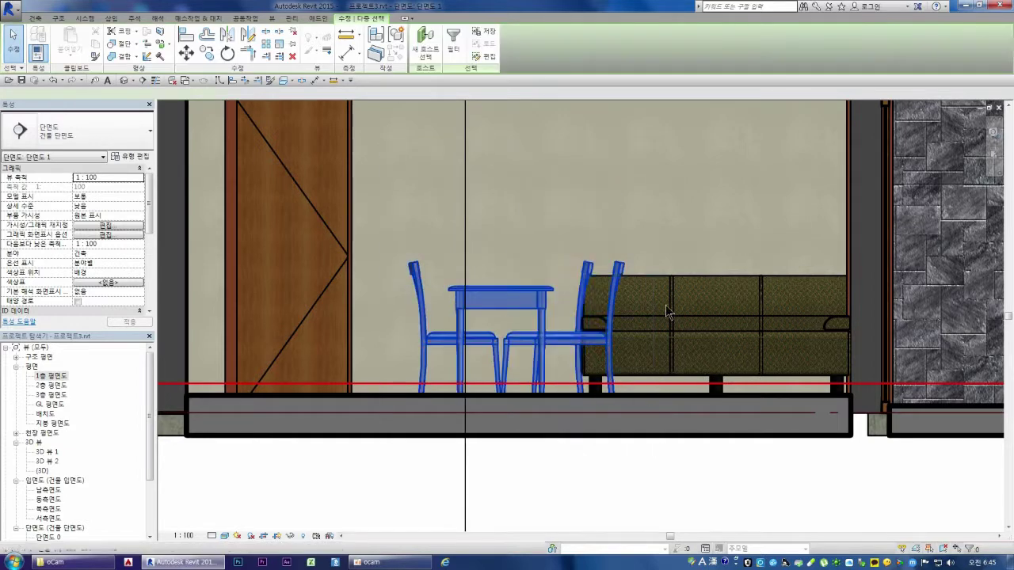
drag(695, 141, 401, 418)
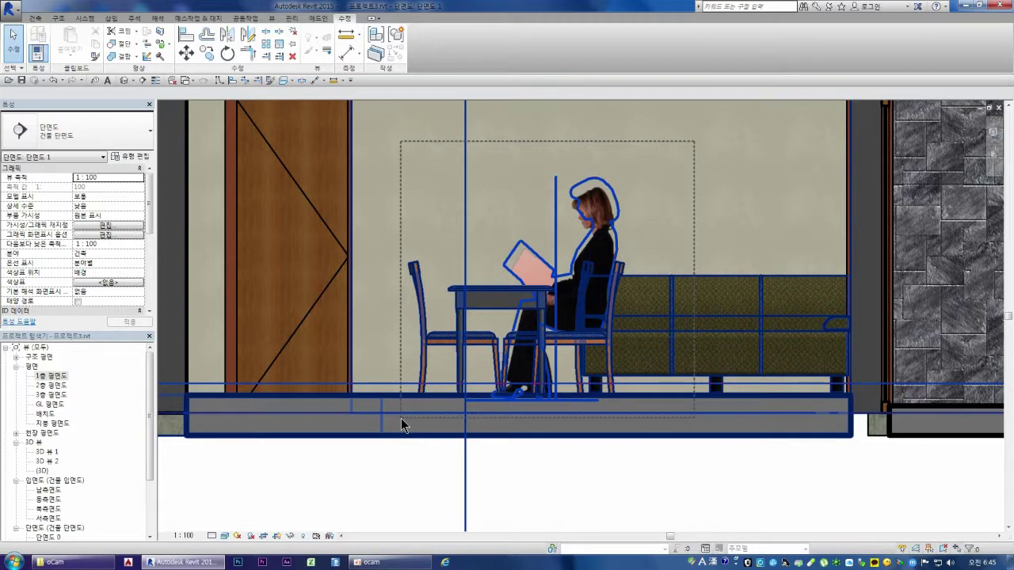
mouse_move(401, 419)
mouse_down()
mouse_move(410, 427)
mouse_move(424, 400)
mouse_move(430, 346)
mouse_move(402, 373)
mouse_move(396, 388)
mouse_move(409, 396)
mouse_up()
key(Escape)
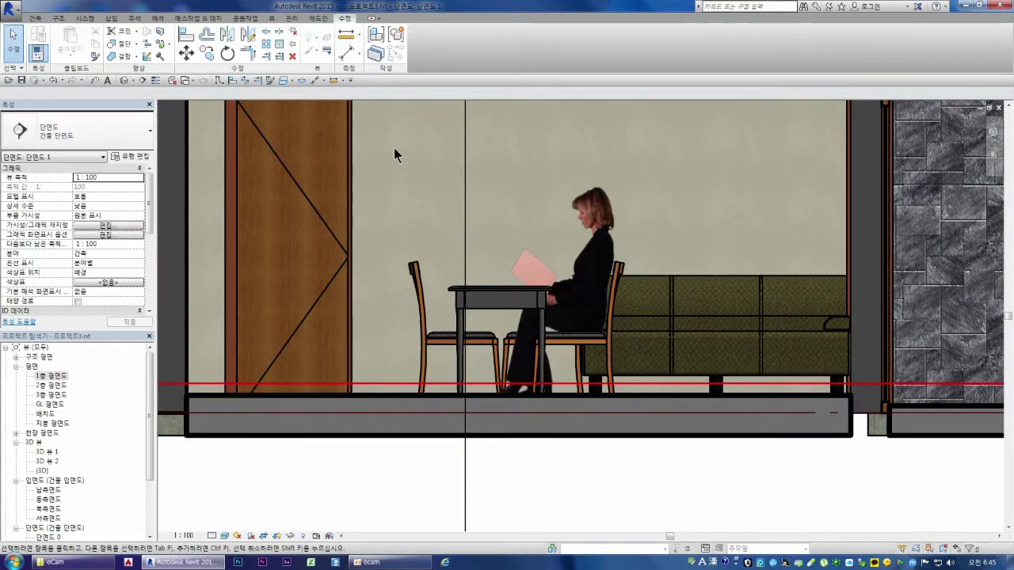
mouse_move(378, 137)
mouse_down()
mouse_move(638, 410)
mouse_move(650, 435)
mouse_up()
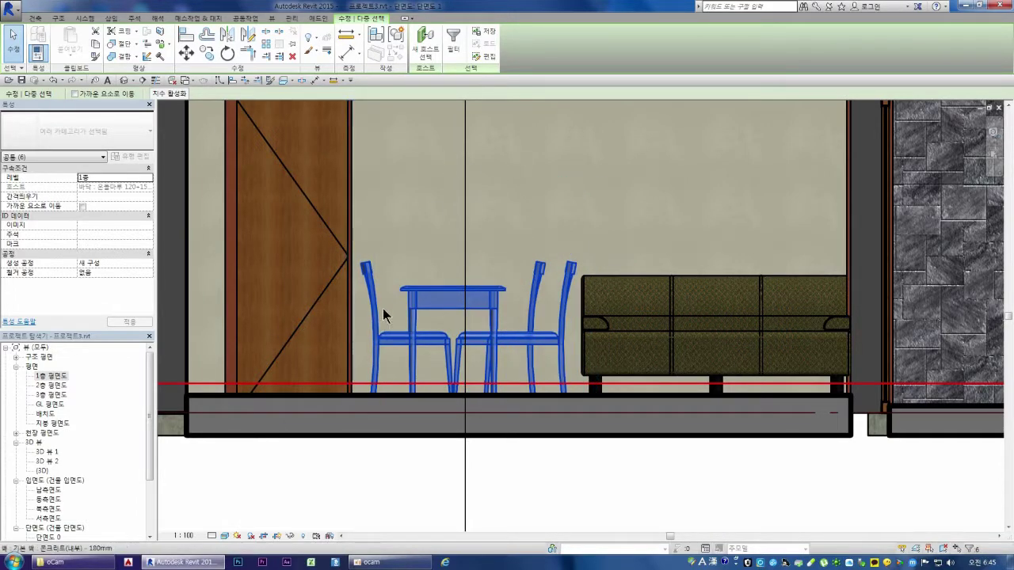
click(417, 217)
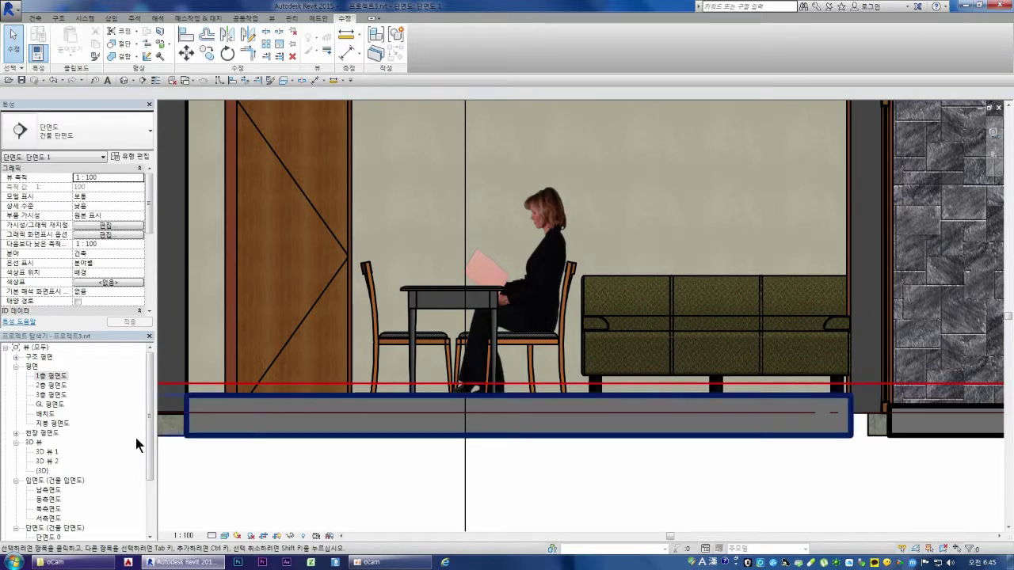
double_click(55, 381)
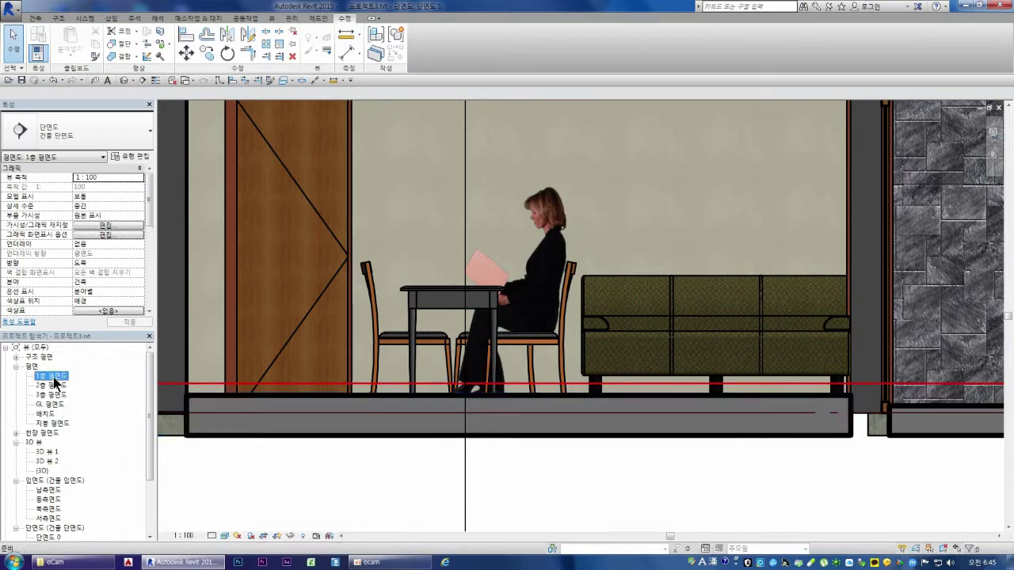
Zoom the 1층 평면도 plan around the dining table and upright sofa
scroll(444, 388, up, 2)
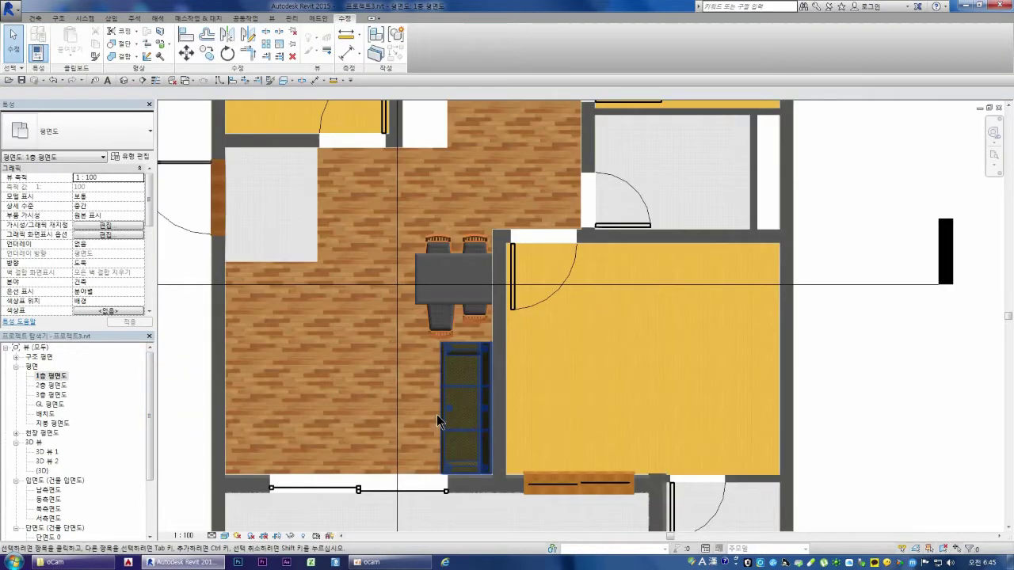
scroll(322, 372, down, 3)
scroll(311, 323, up, 3)
scroll(311, 324, up, 2)
scroll(303, 320, up, 1)
scroll(355, 302, down, 2)
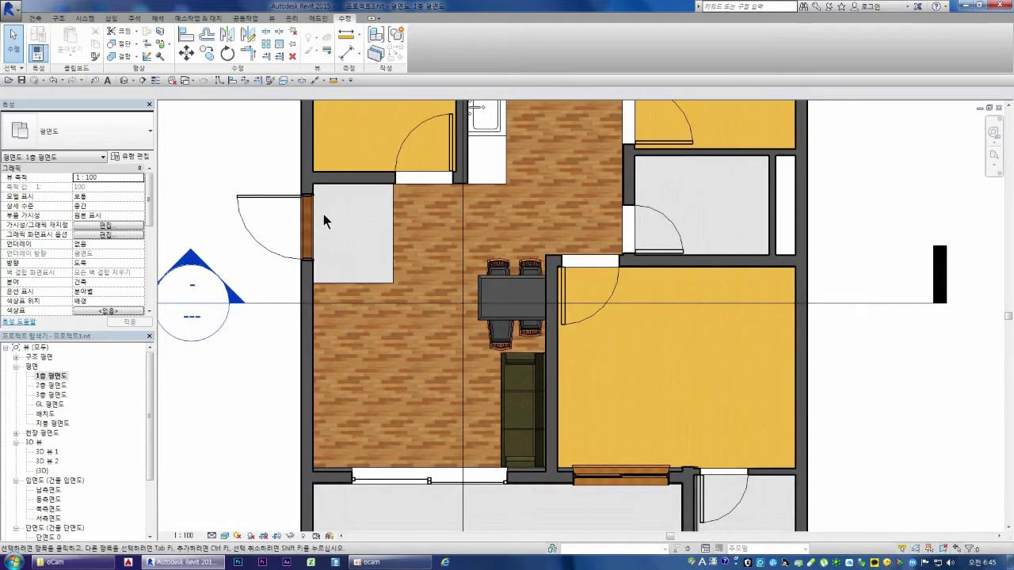
click(37, 18)
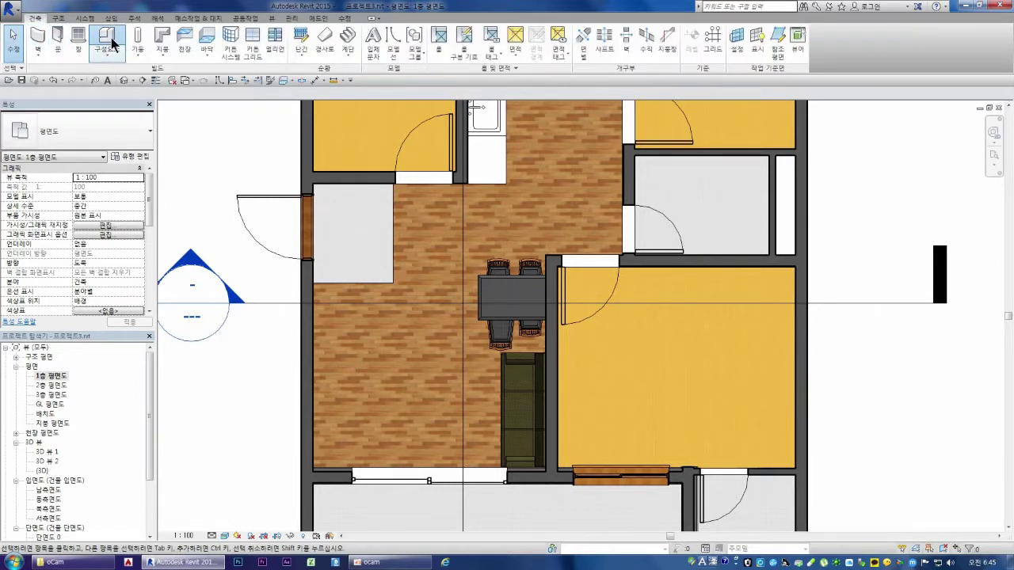
Browse the 가구 테이블 and 좌석 folders, previewing desk, table and bench families
click(112, 42)
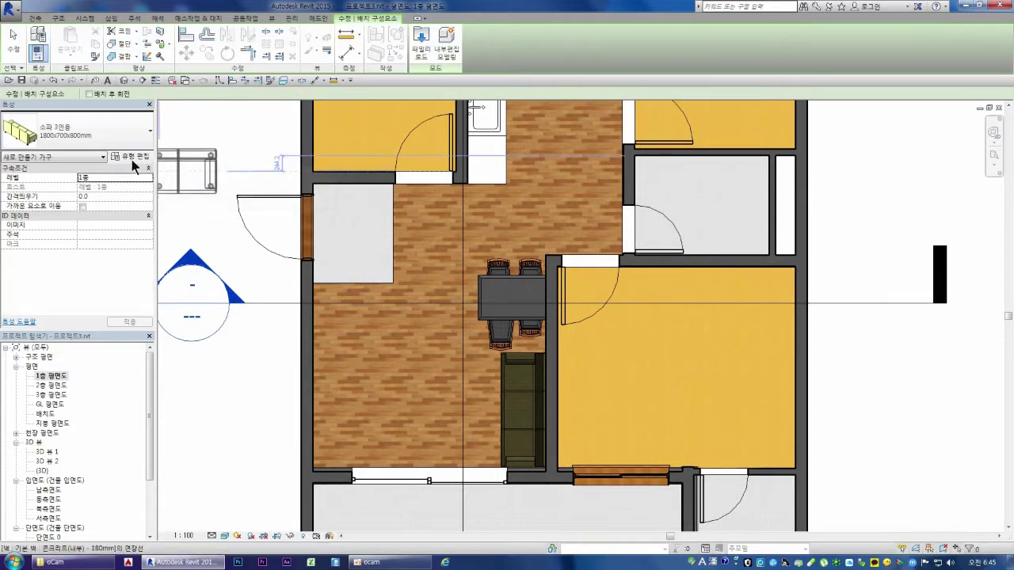
click(419, 46)
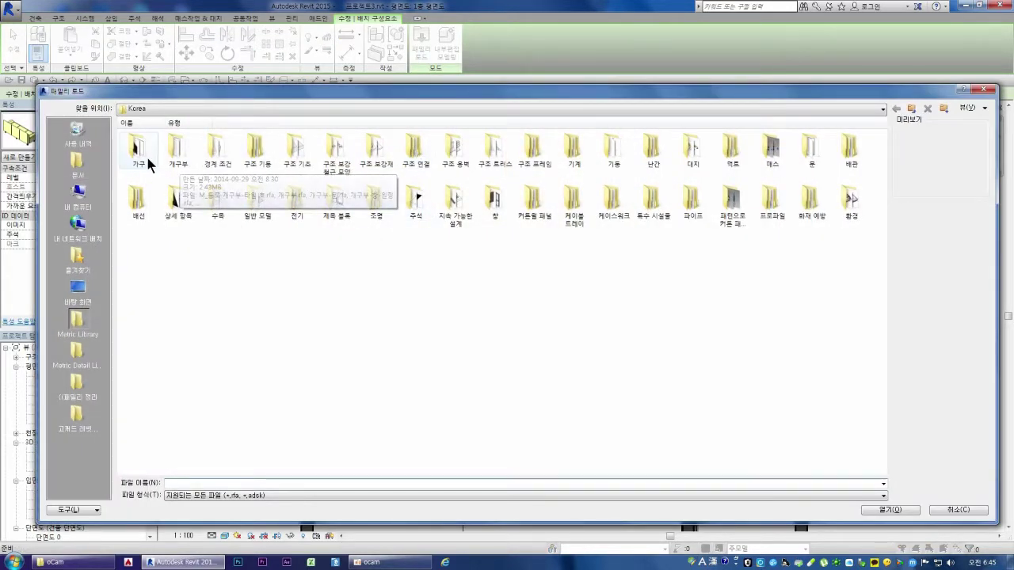
double_click(143, 156)
double_click(256, 150)
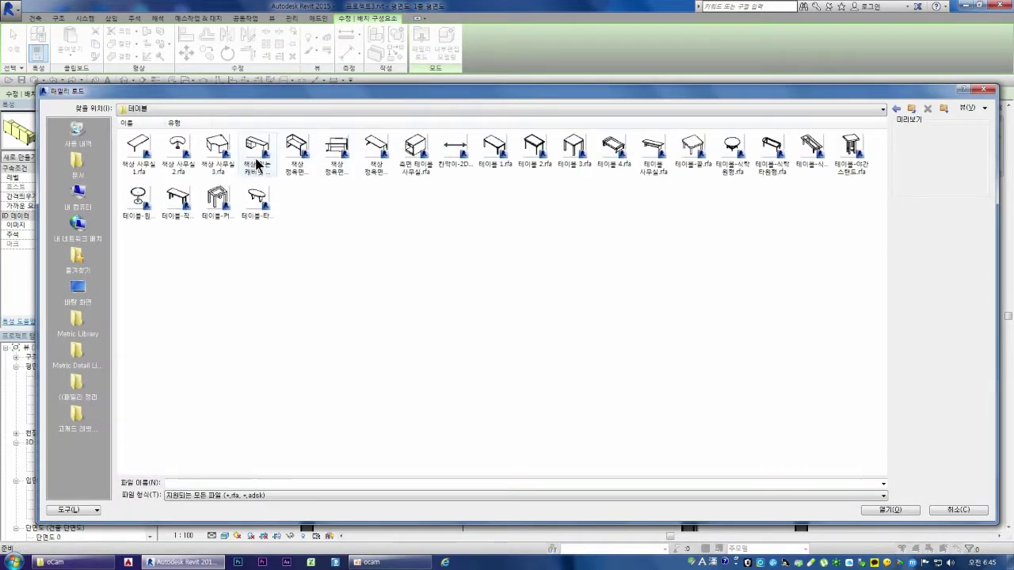
click(341, 153)
click(307, 156)
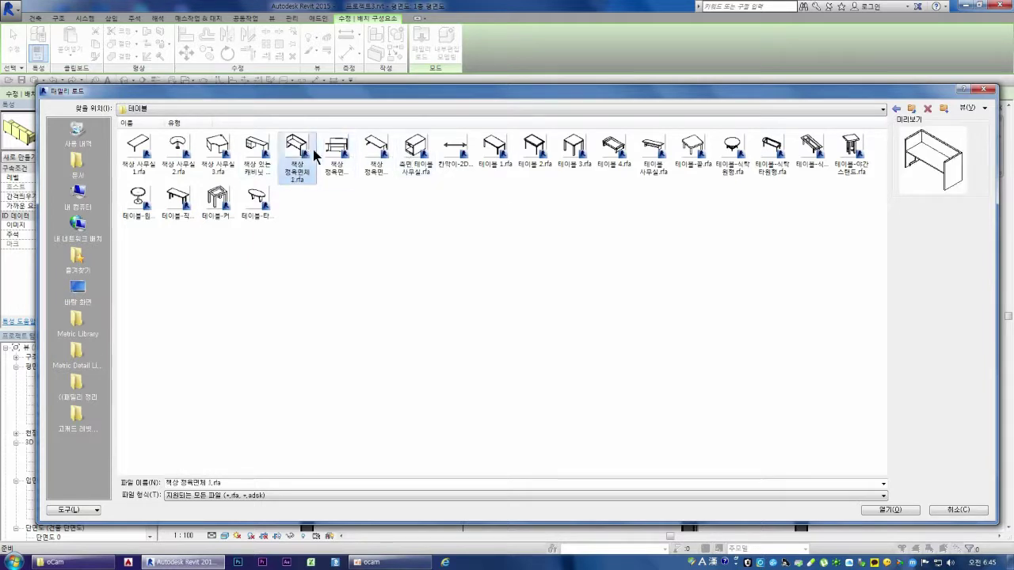
click(655, 155)
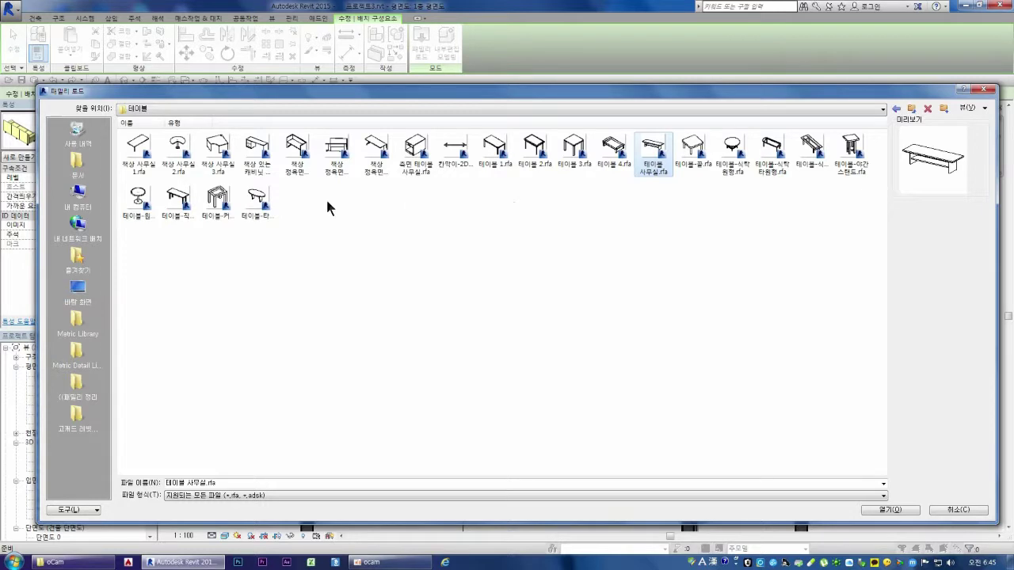
key(BackSpace)
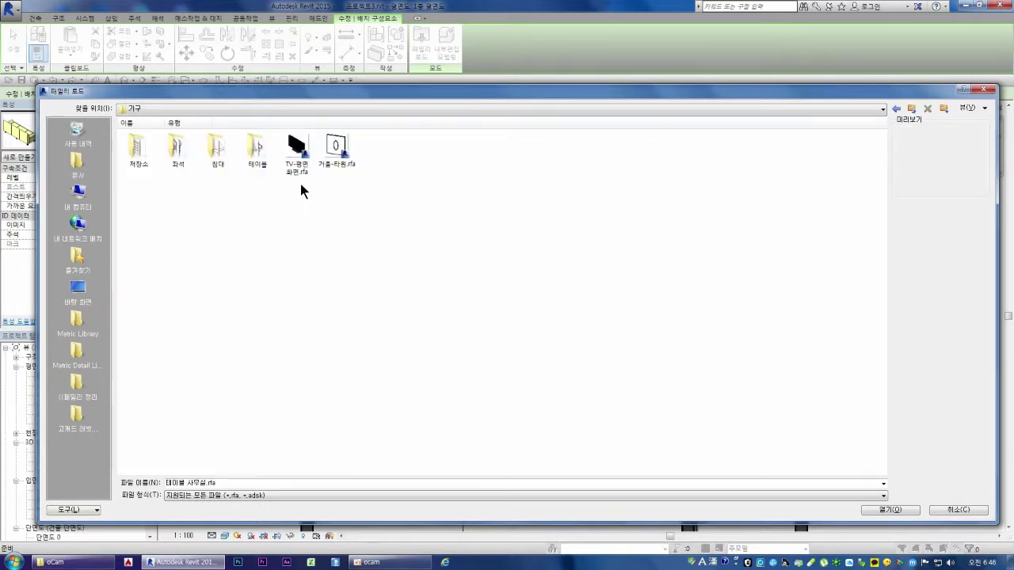
double_click(173, 153)
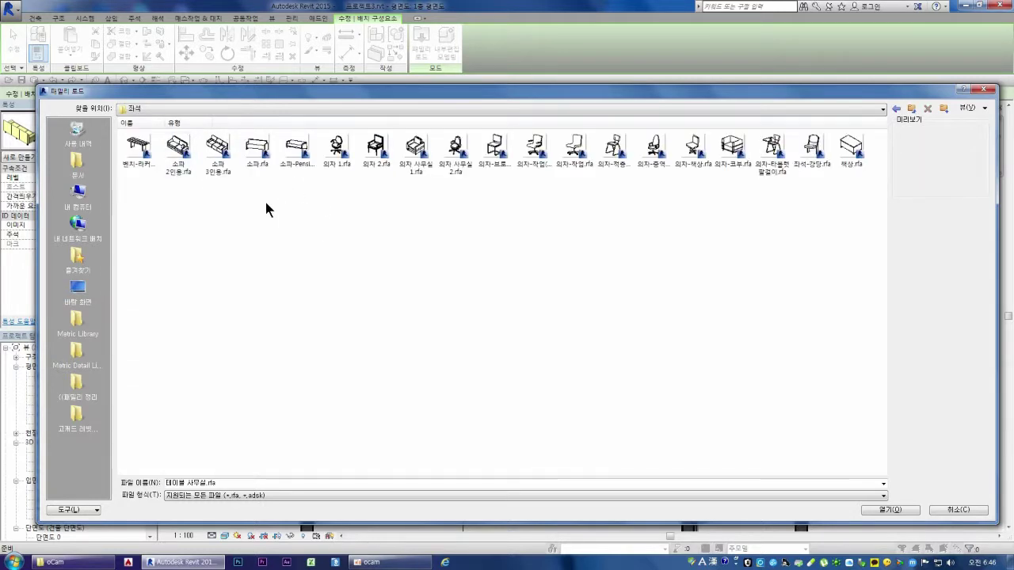
click(150, 154)
key(BackSpace)
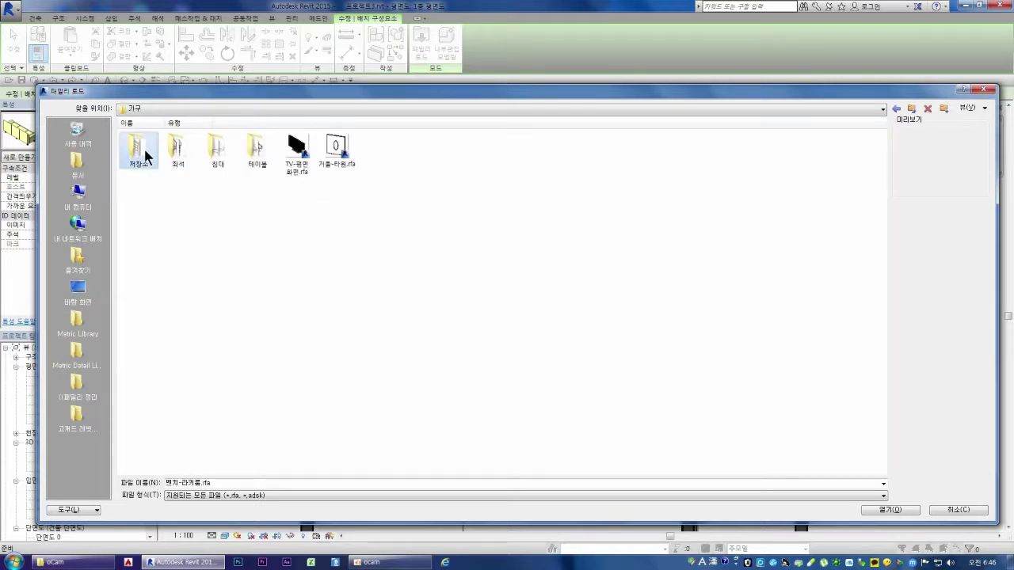
Load 캐비닛 TV.rfa from 가구 > 저장소 and place it in the living room
double_click(139, 149)
click(141, 151)
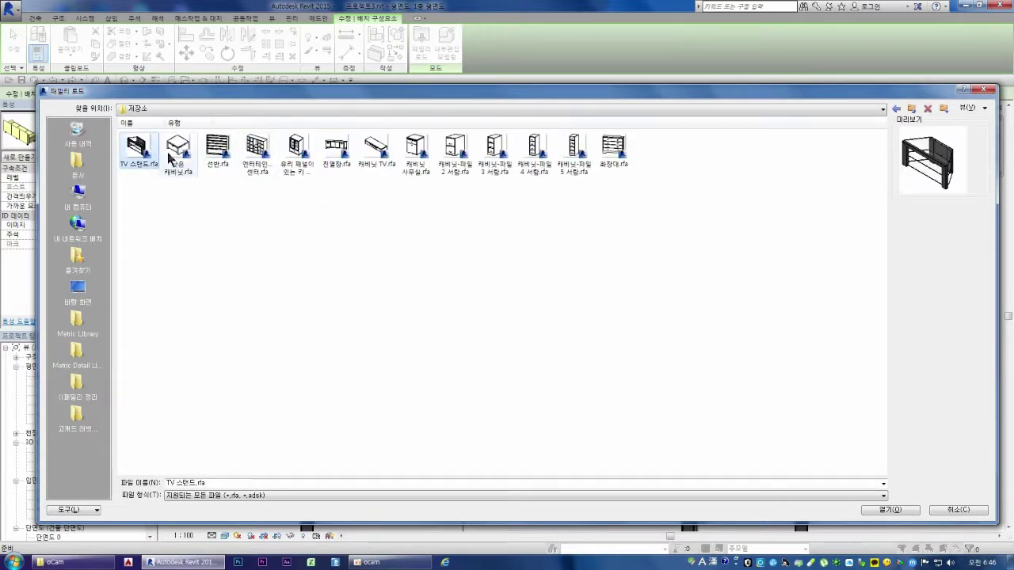
click(379, 152)
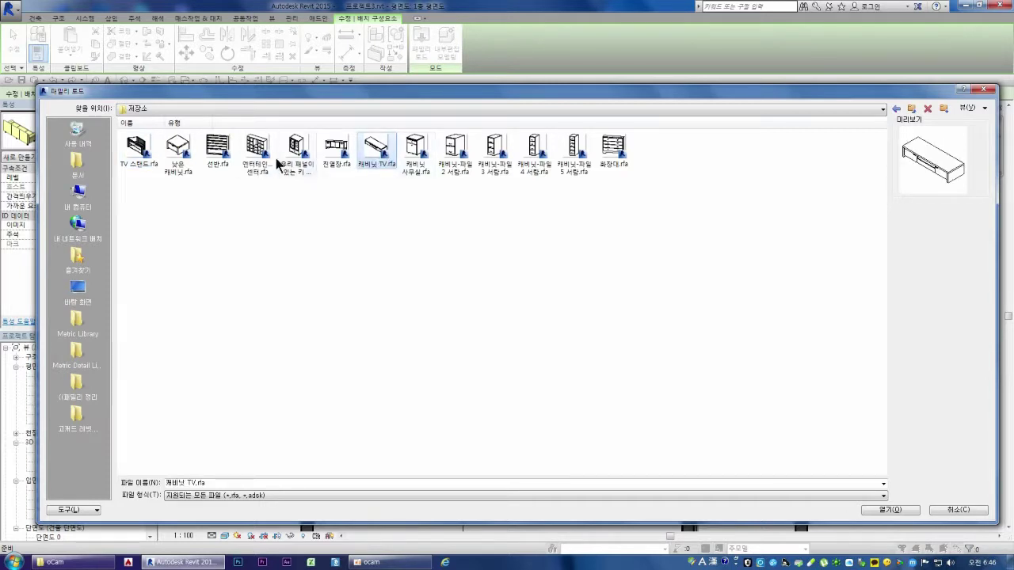
click(139, 150)
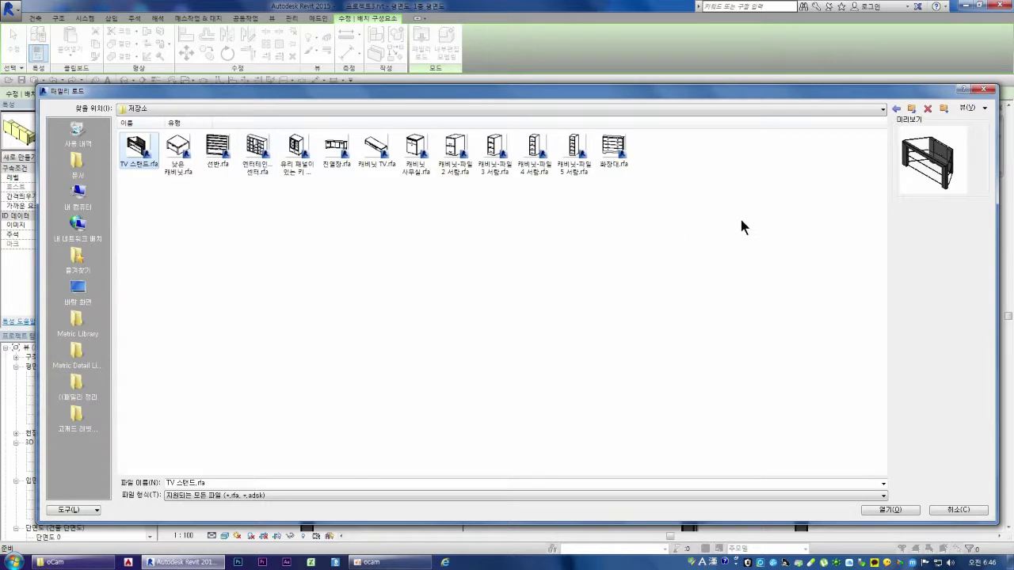
click(336, 154)
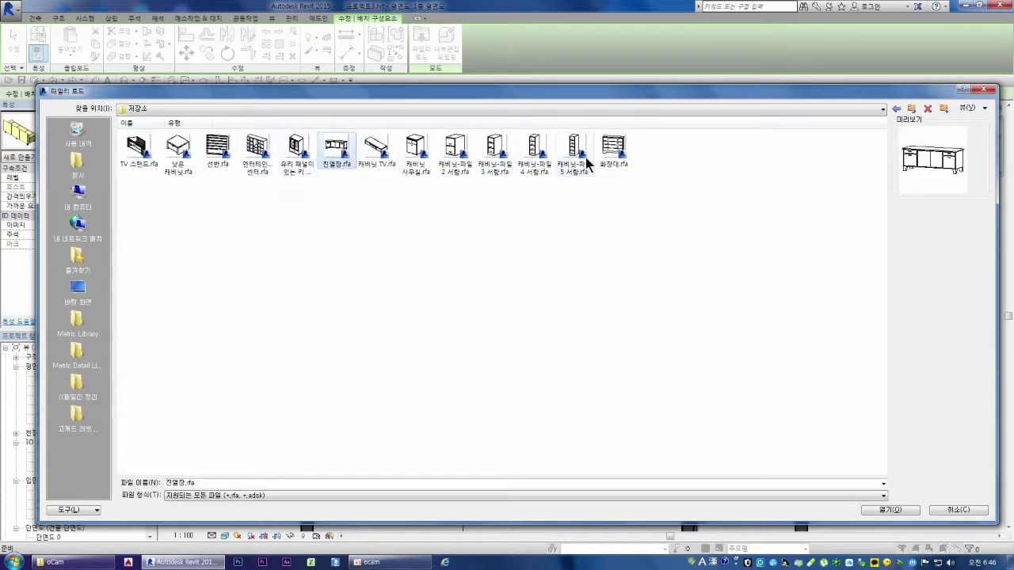
click(383, 154)
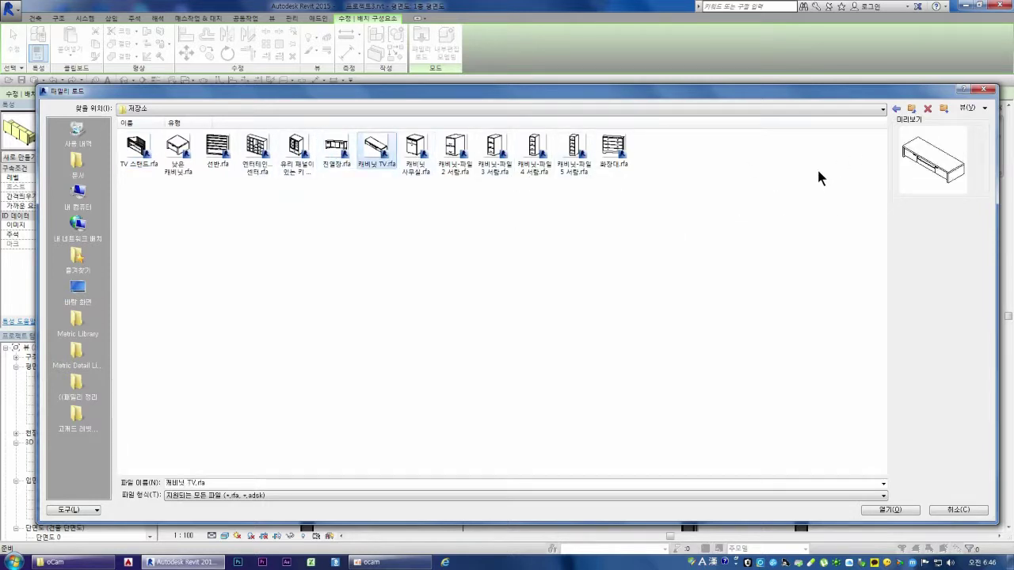
double_click(377, 153)
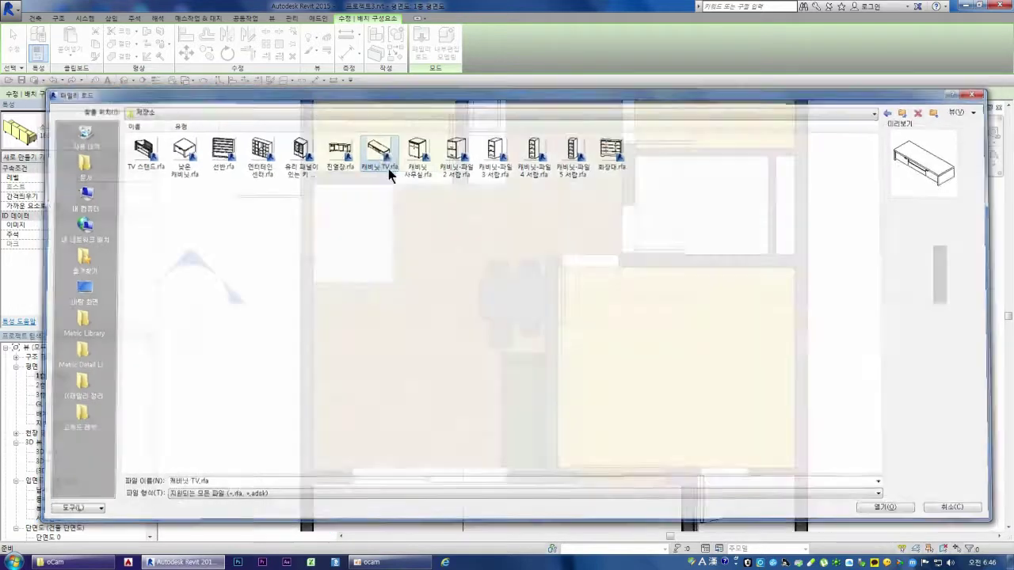
click(386, 385)
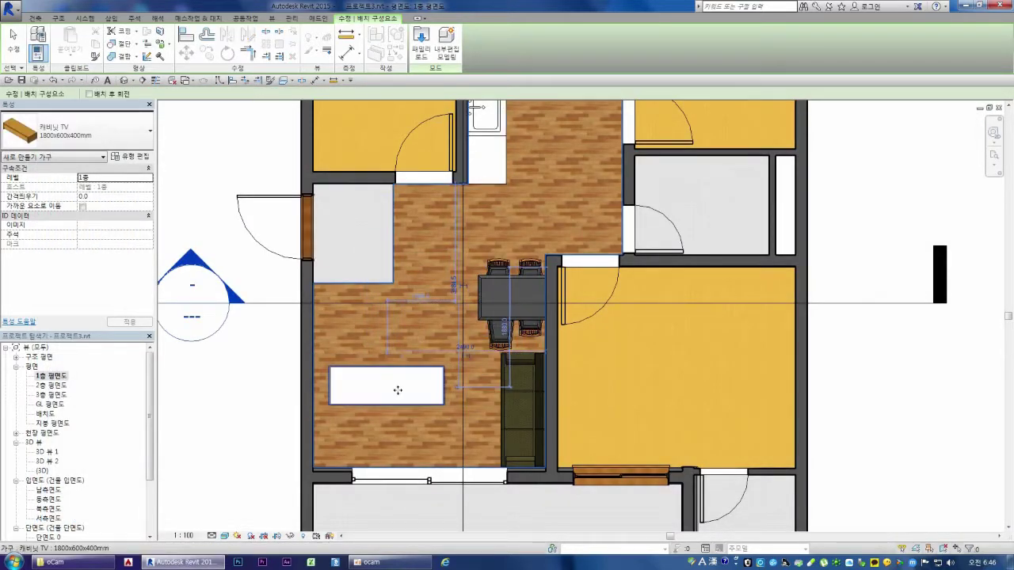
Rotate the TV cabinet 90° to a vertical orientation
key(Escape)
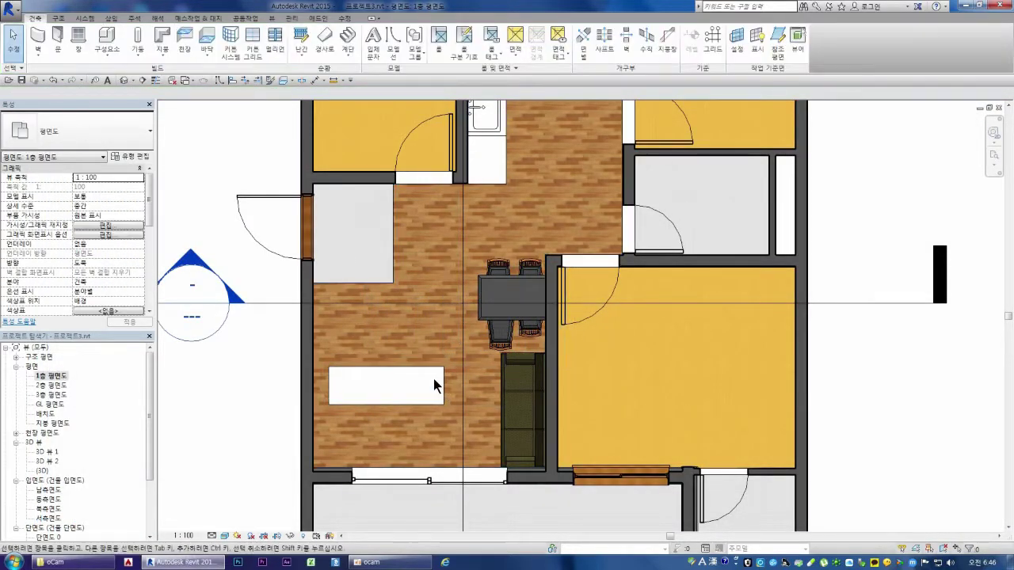
click(437, 383)
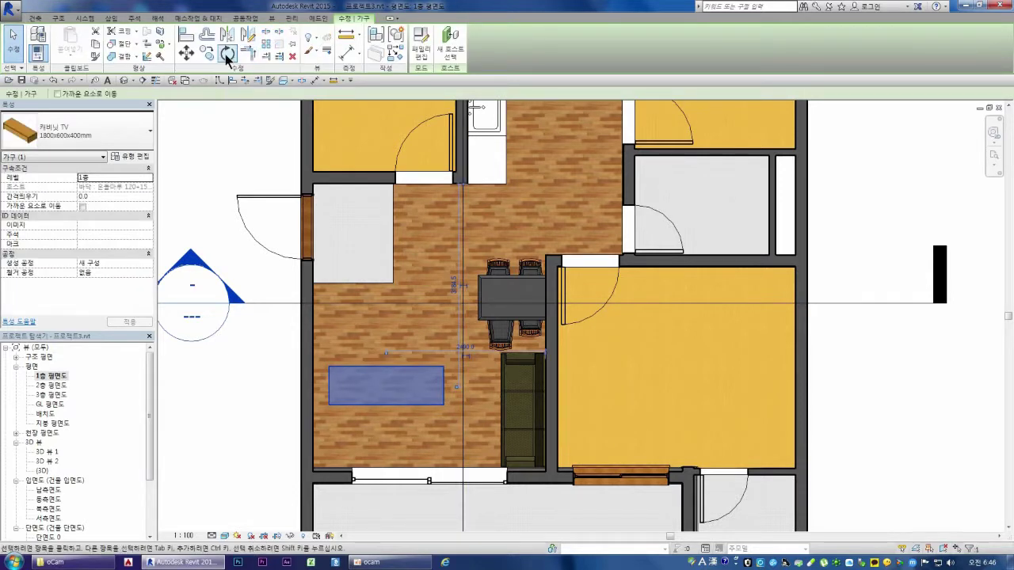
click(227, 53)
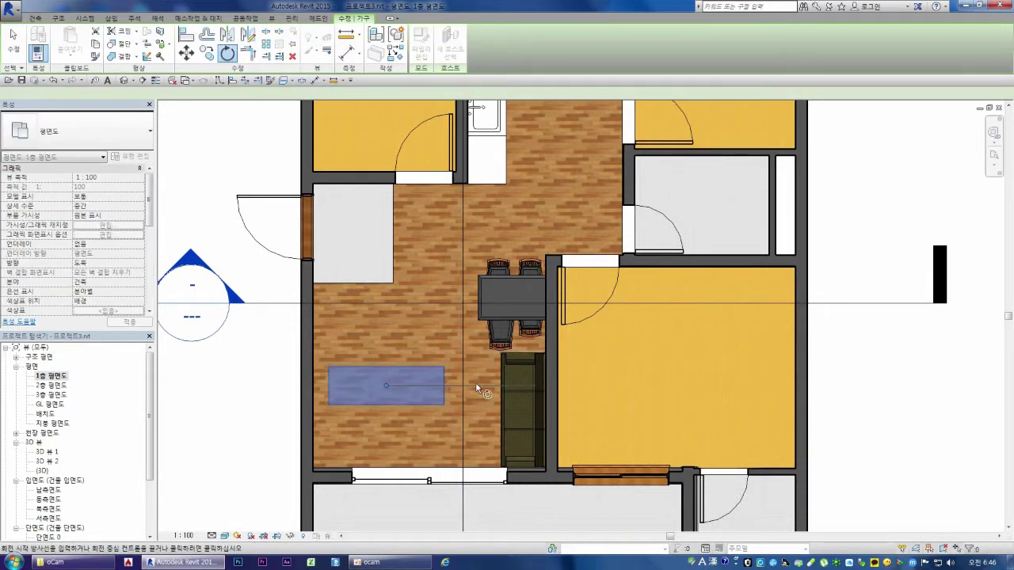
click(476, 383)
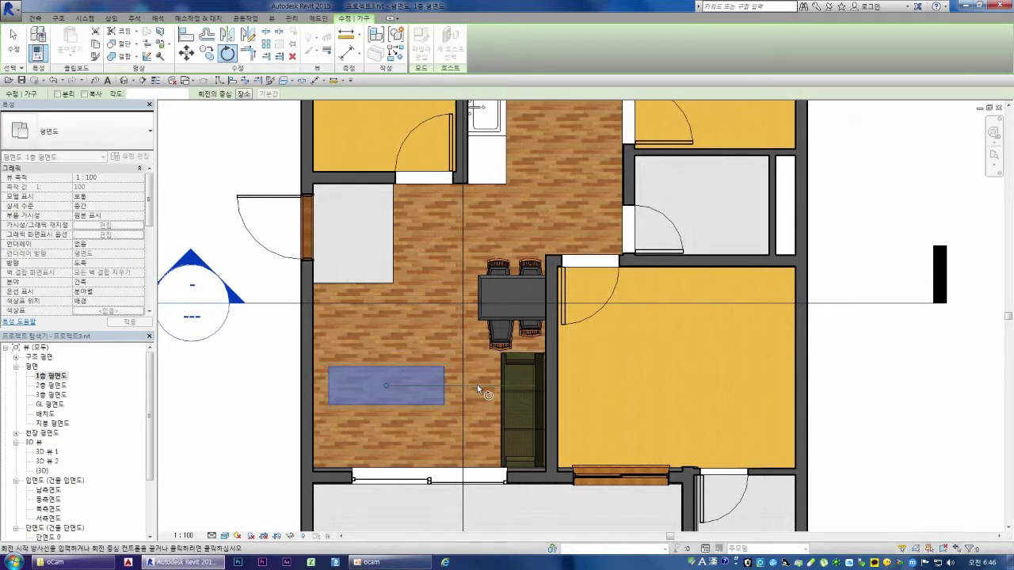
click(385, 323)
key(Escape)
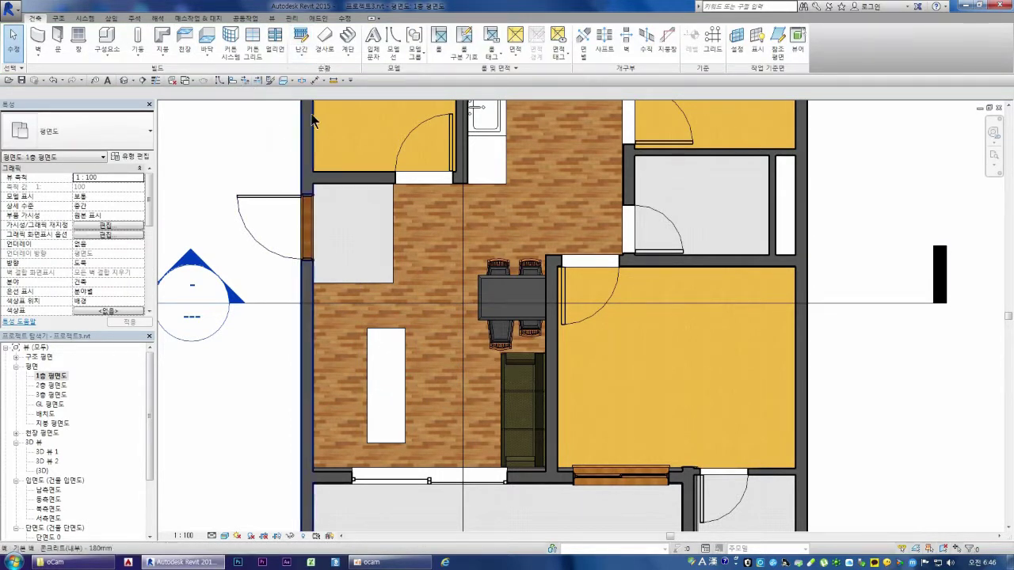
Align the cabinet's edges flush with the left and bottom wall faces
click(233, 81)
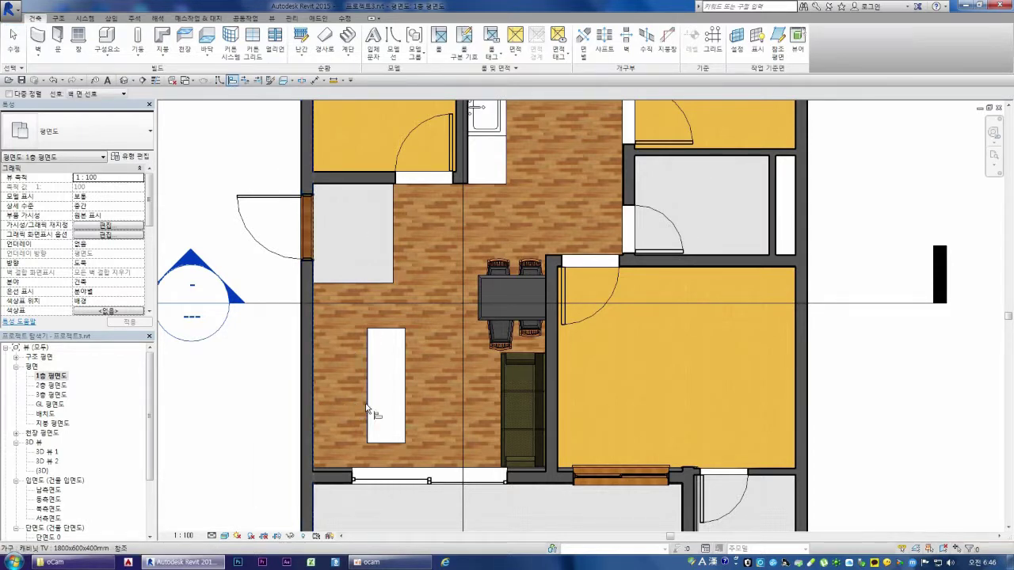
click(368, 352)
click(331, 471)
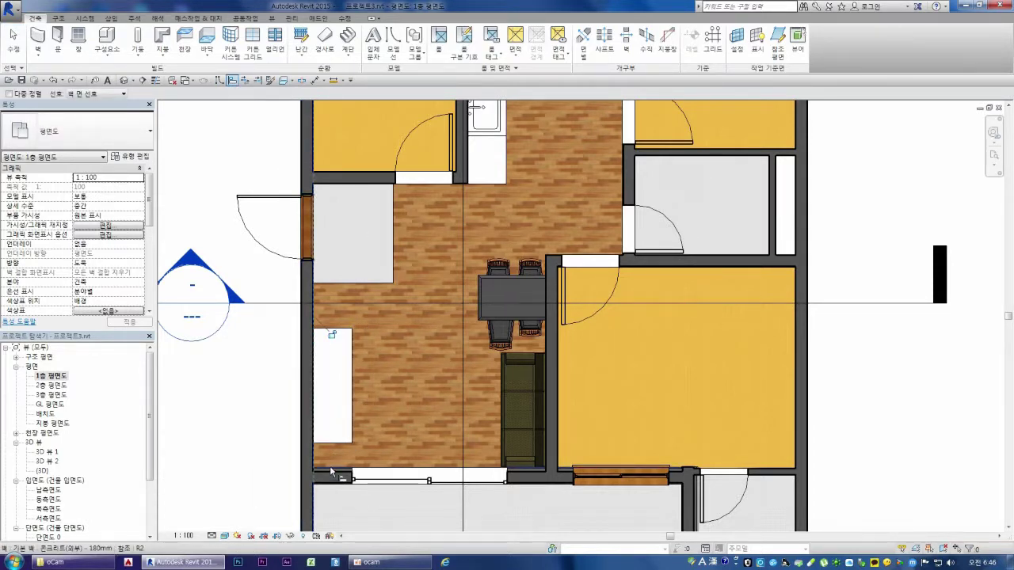
click(331, 443)
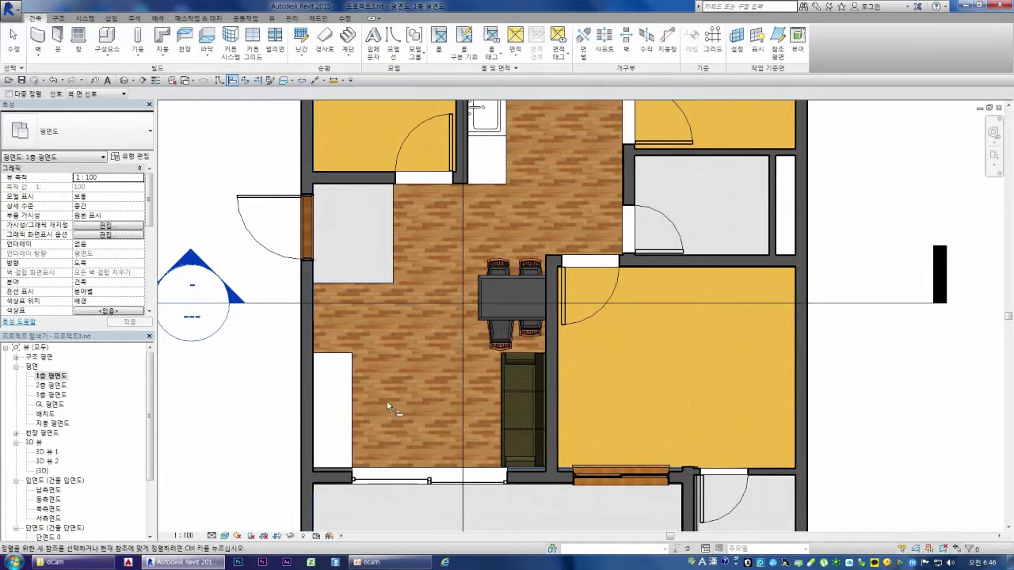
key(Escape)
click(106, 44)
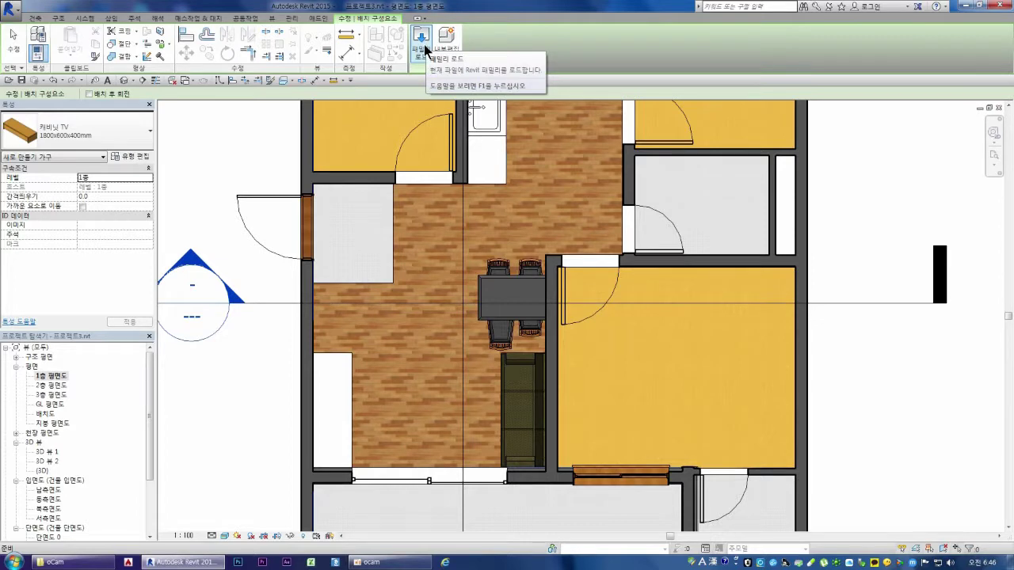
Browse the Korea library folders in Load Family and open the 고캐드 레빗 패밀리 library
click(424, 48)
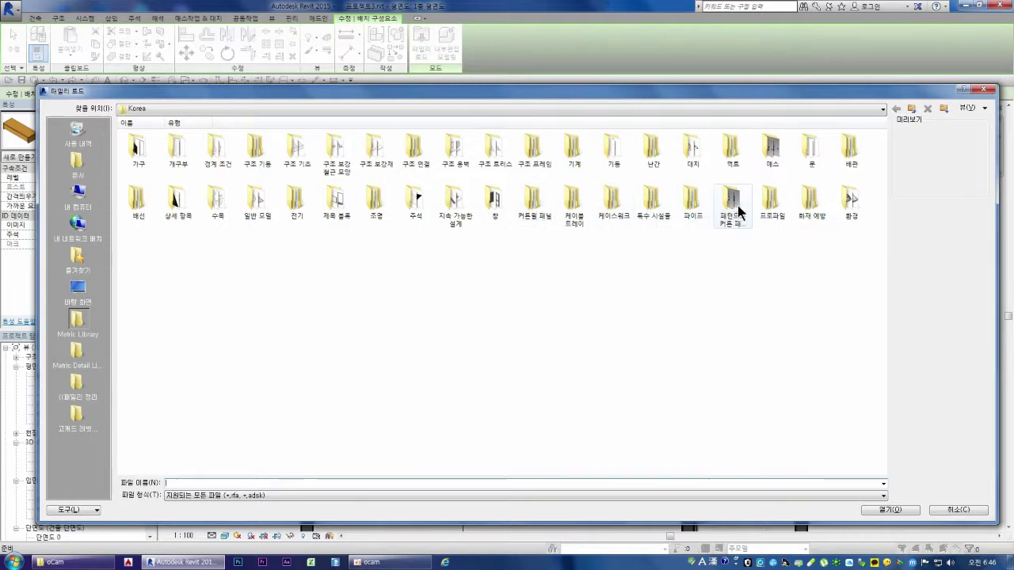
double_click(612, 205)
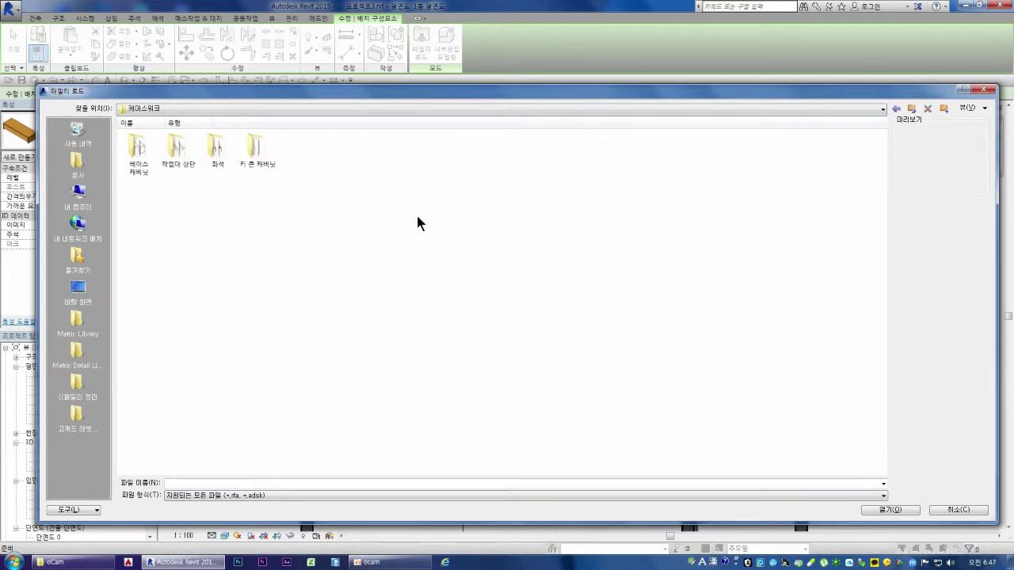
key(BackSpace)
double_click(653, 208)
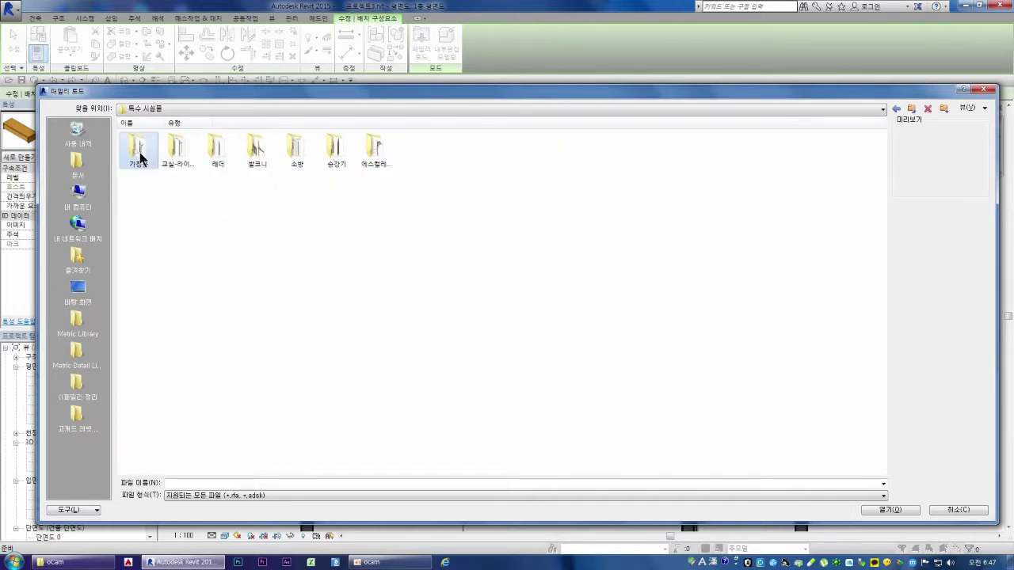
double_click(139, 155)
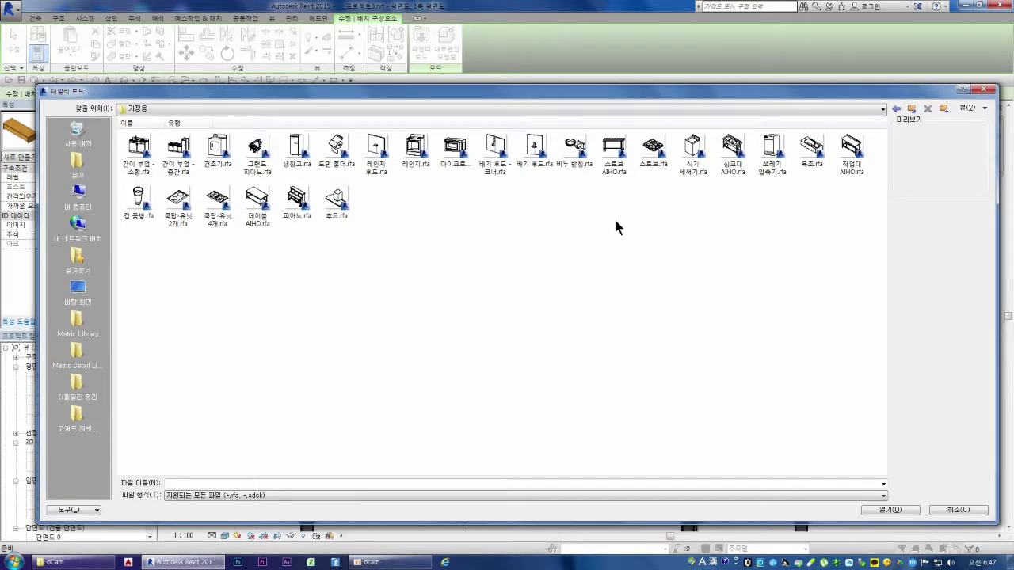
key(BackSpace)
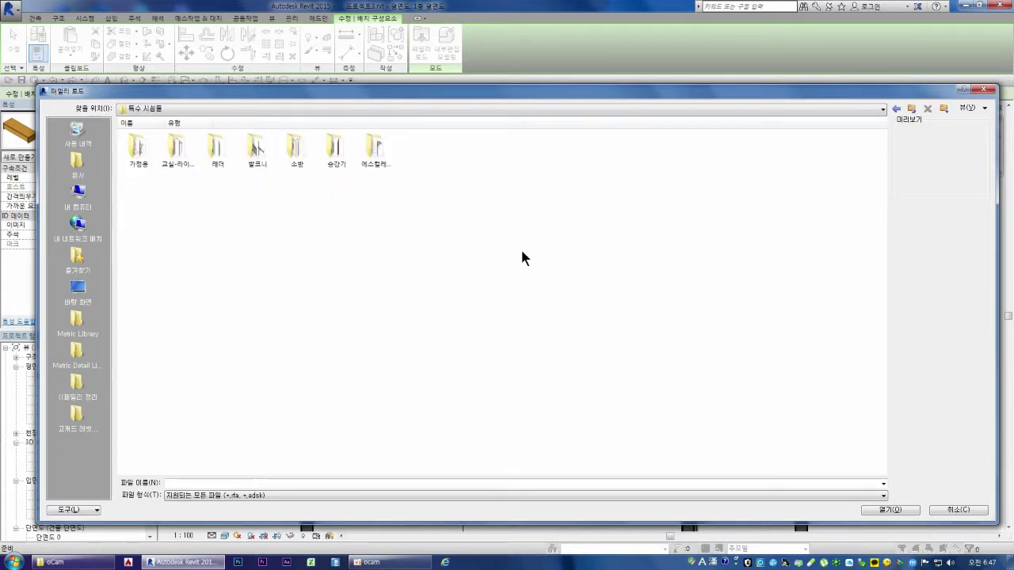
key(BackSpace)
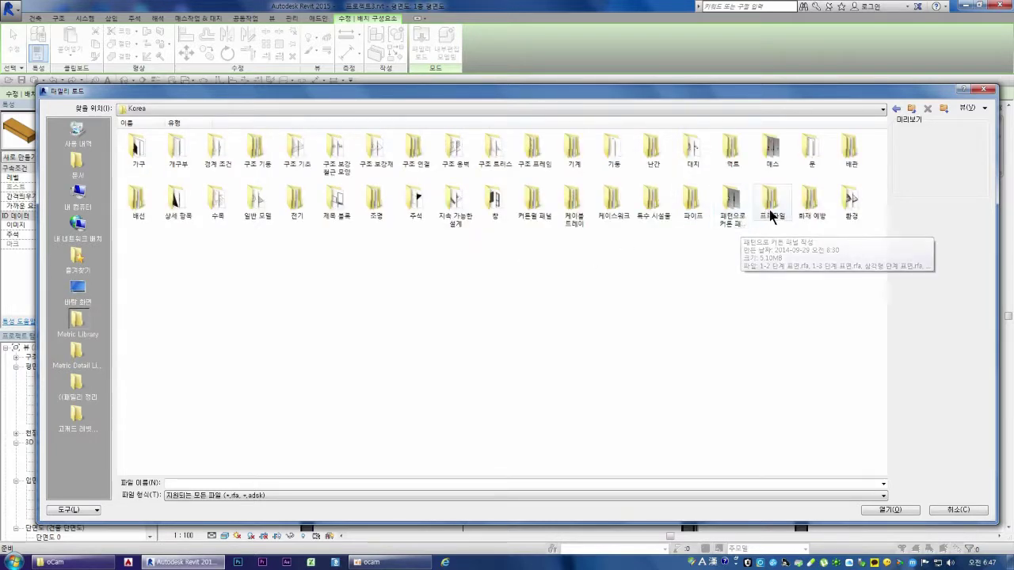
double_click(453, 205)
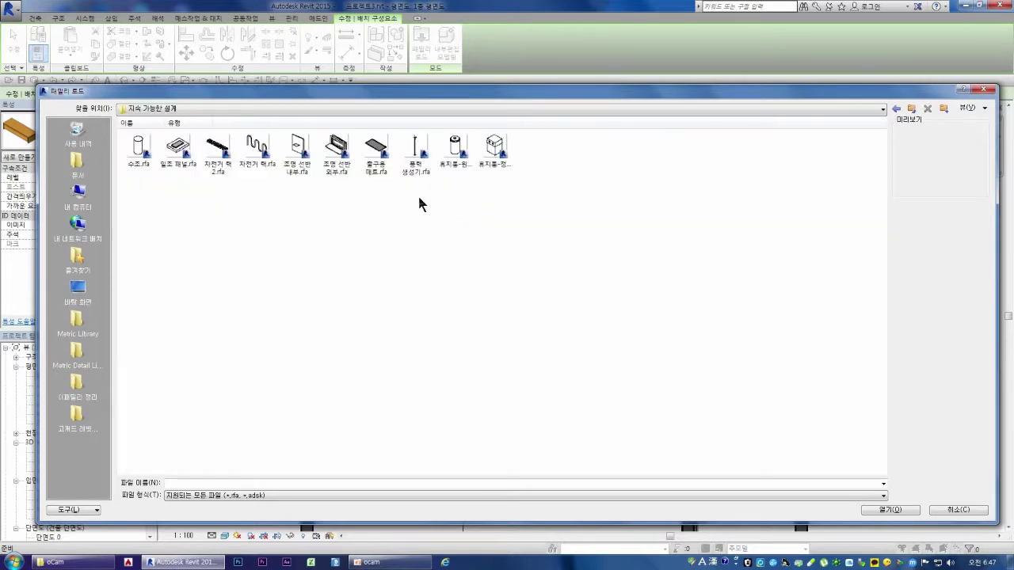
key(BackSpace)
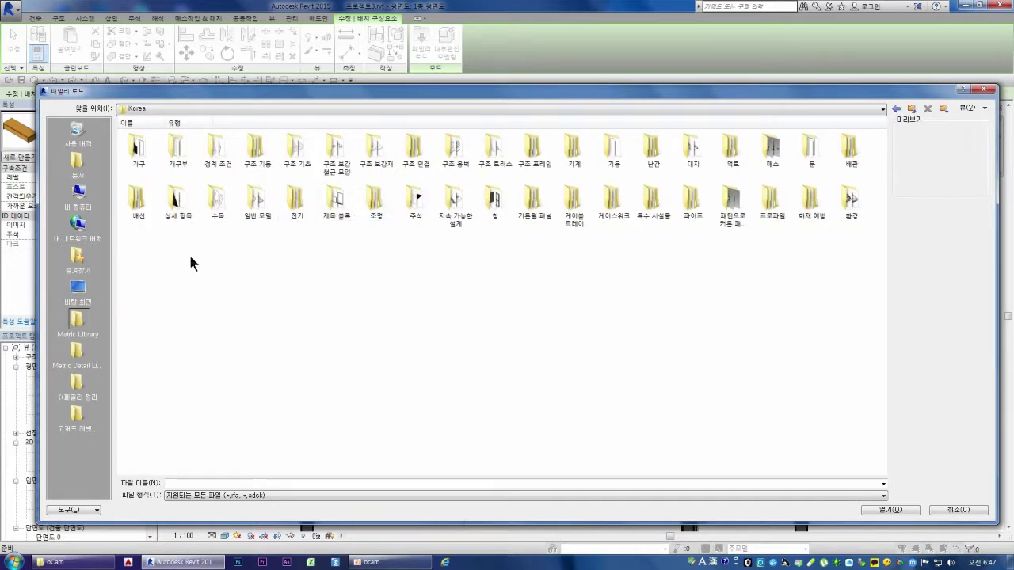
click(77, 414)
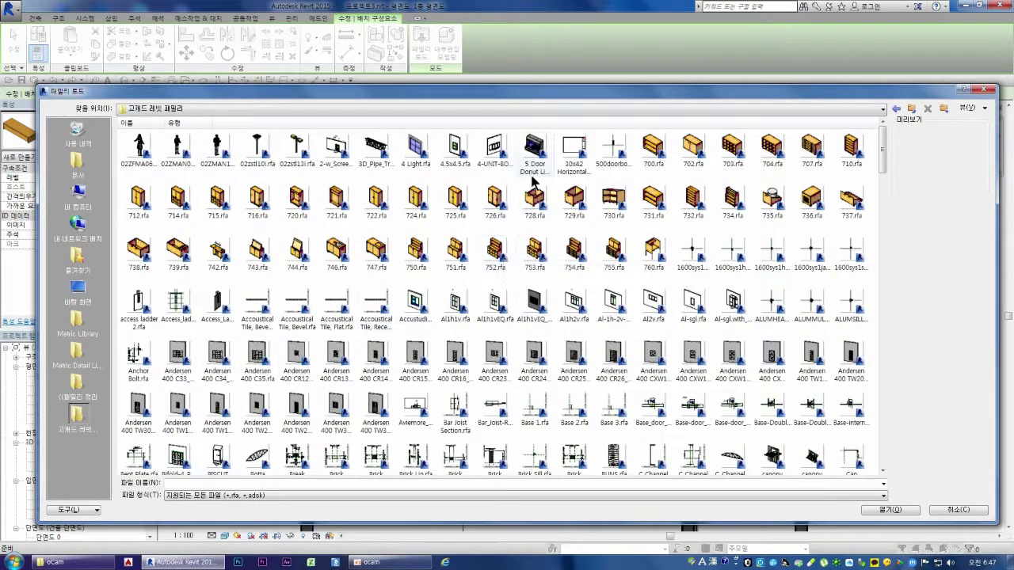
Compare the TV and monitor families and load KO-M.E General Elec TV CT-29K6.rfa
click(533, 357)
scroll(532, 352, down, 5)
scroll(533, 349, down, 3)
scroll(532, 349, down, 2)
scroll(532, 346, down, 5)
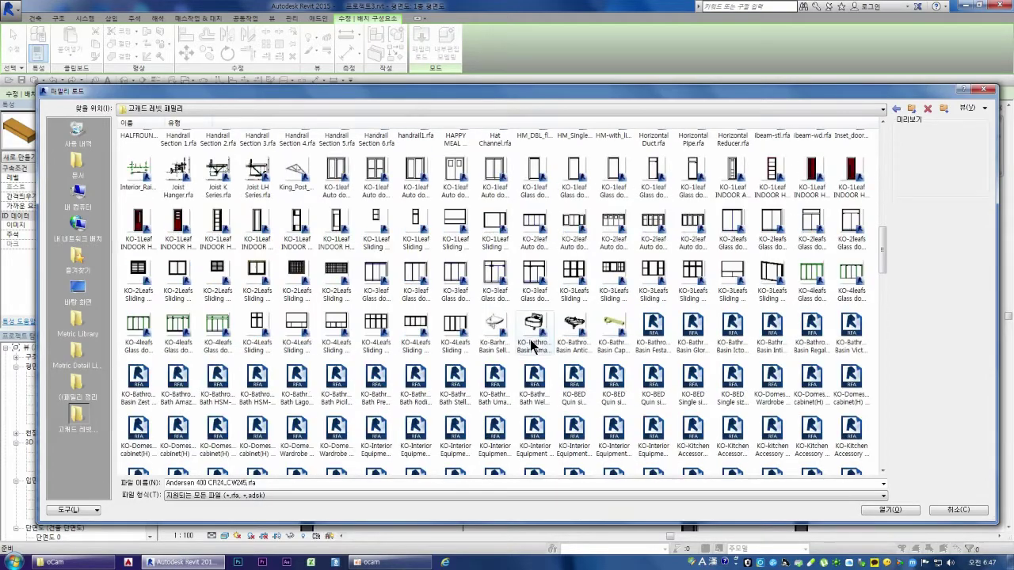
scroll(532, 346, down, 3)
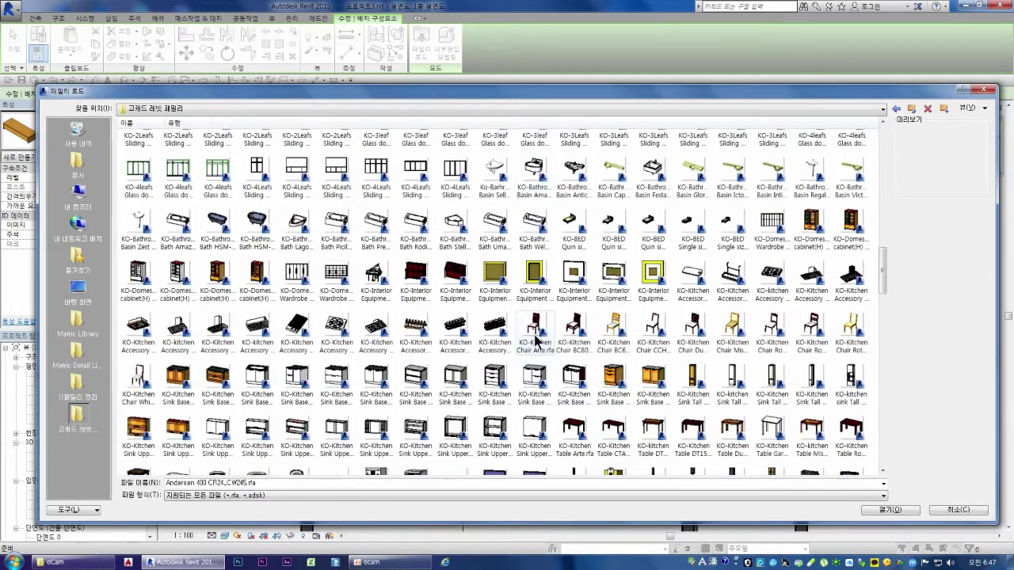
scroll(529, 349, down, 3)
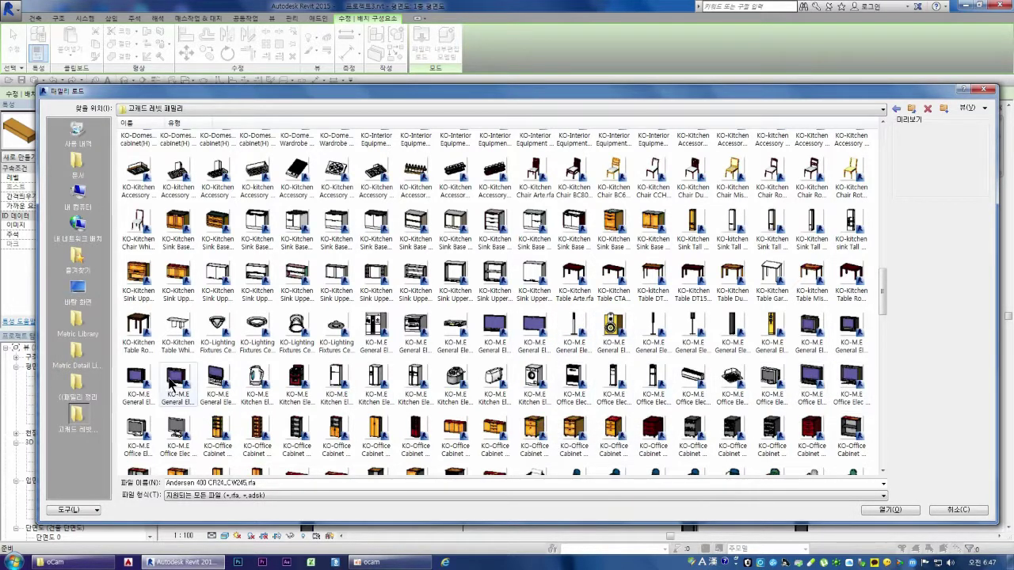
click(174, 384)
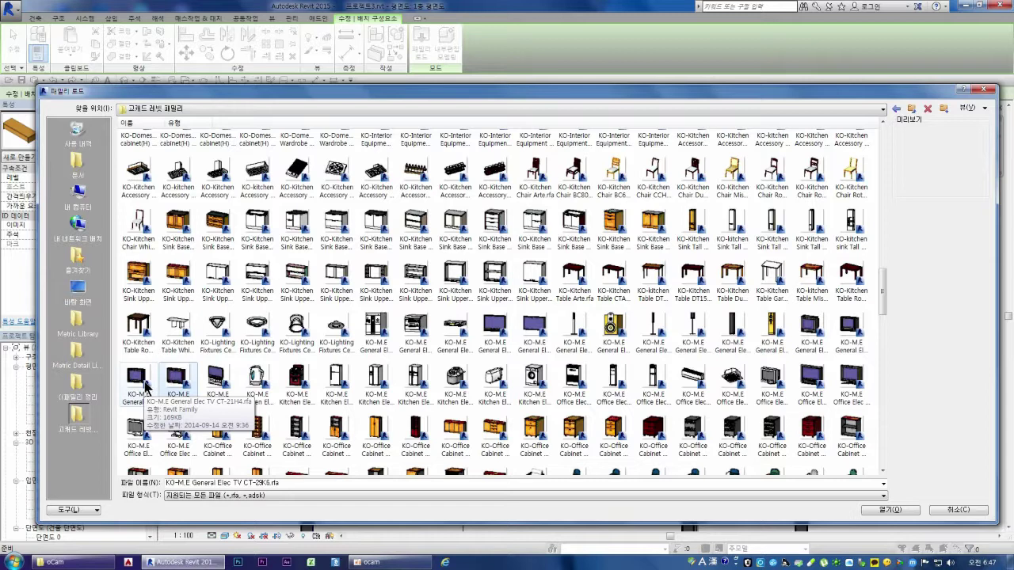
click(145, 386)
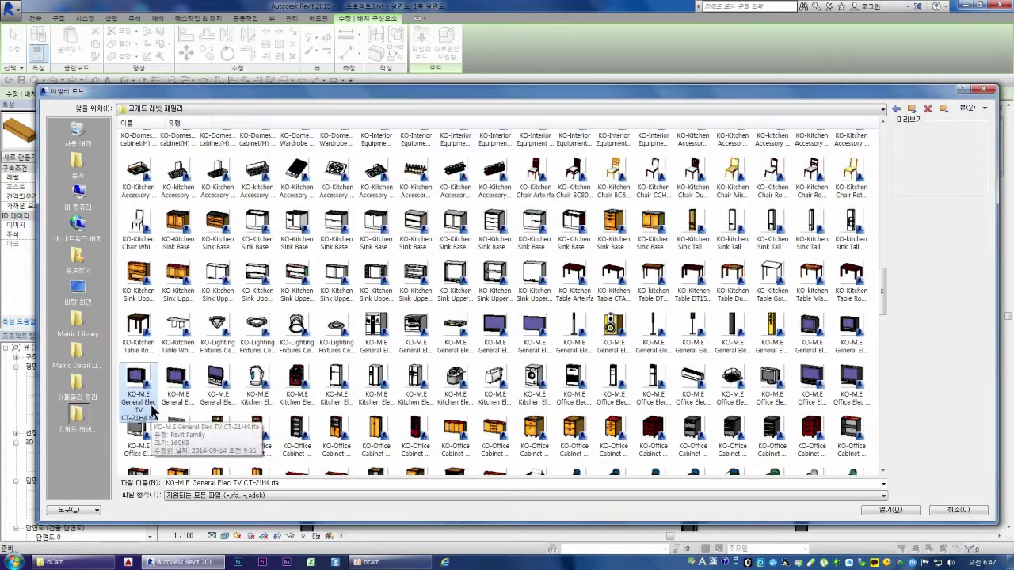
click(173, 394)
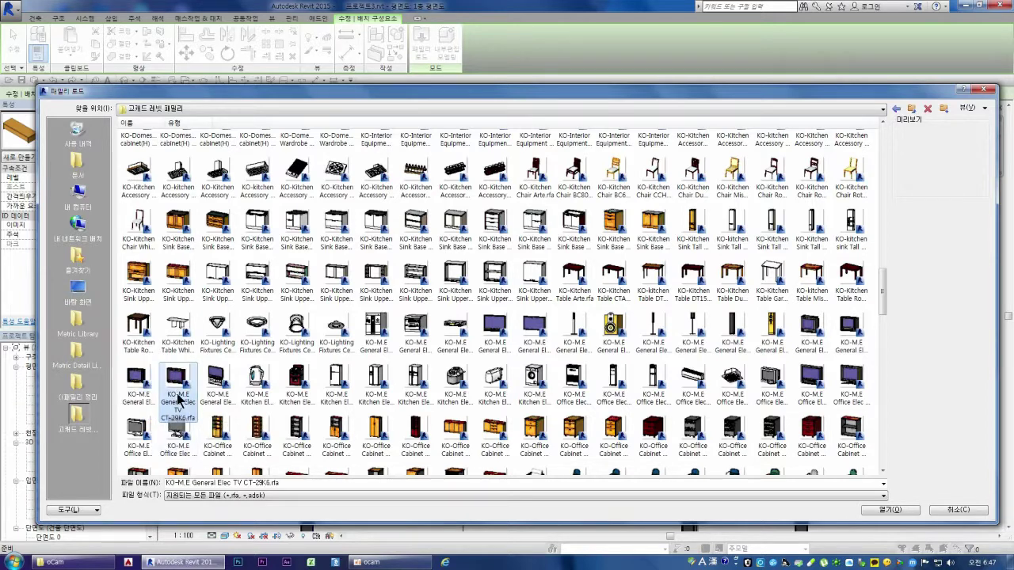
click(217, 386)
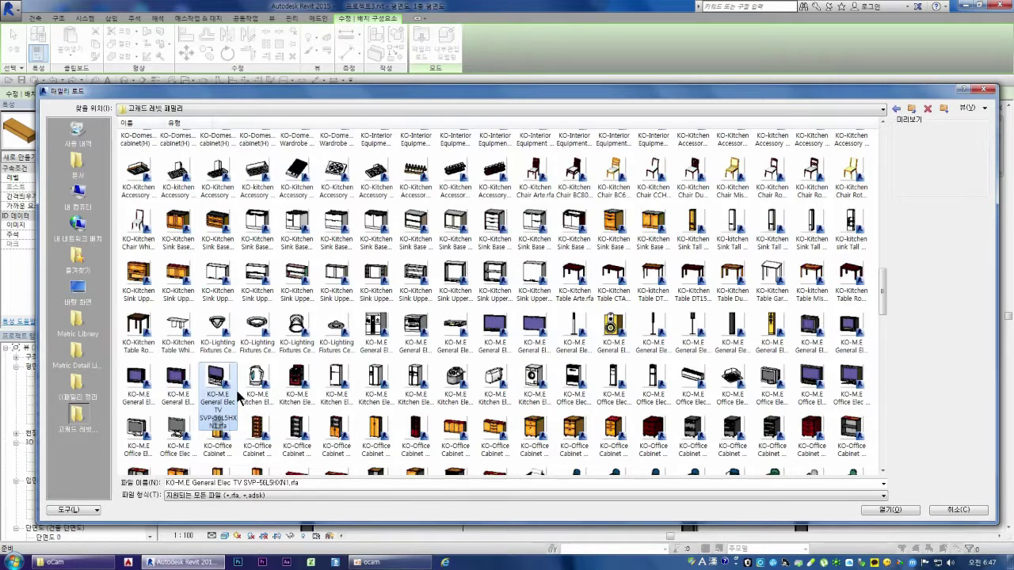
mouse_move(216, 380)
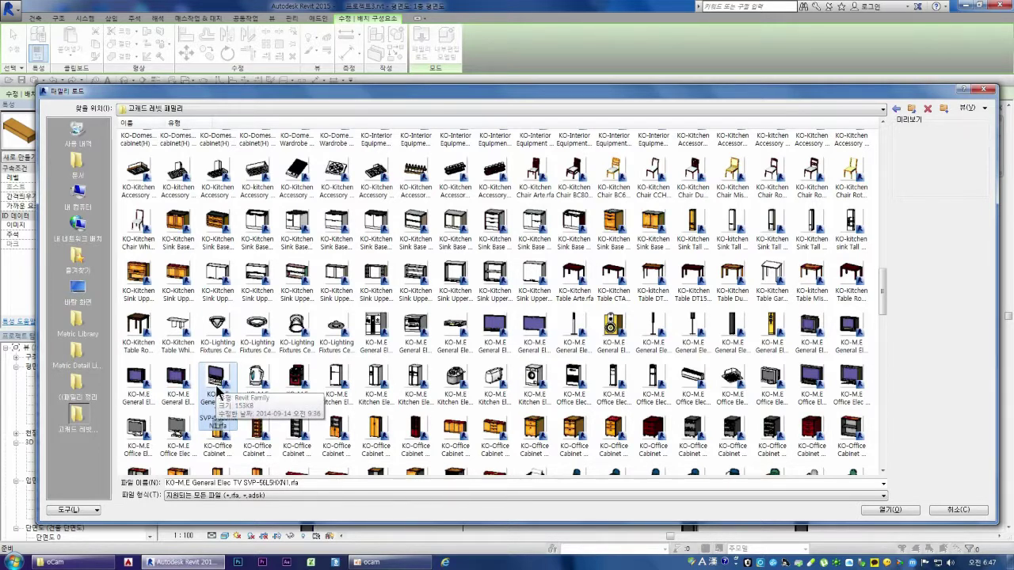
click(817, 384)
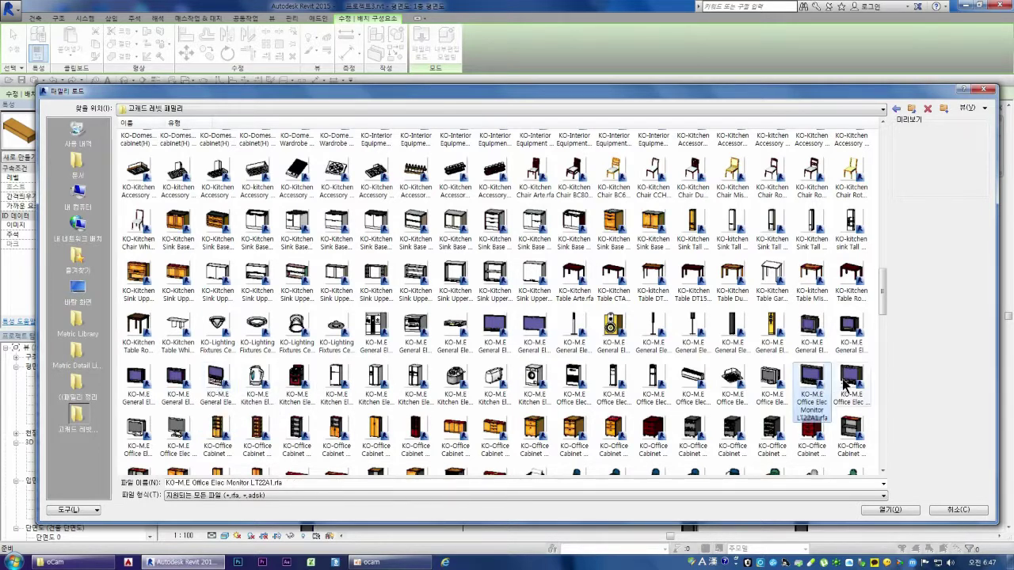
click(843, 332)
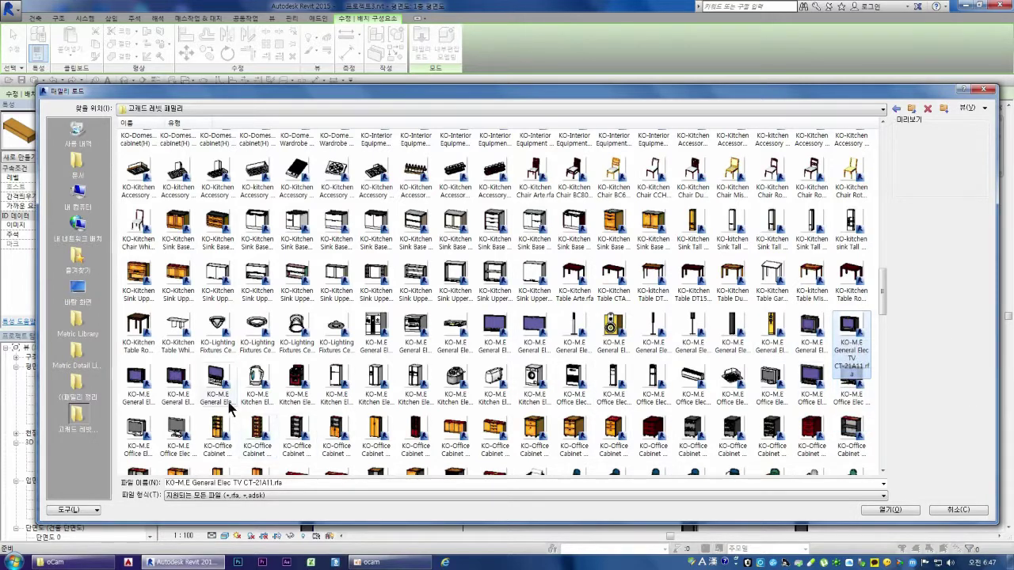
click(177, 432)
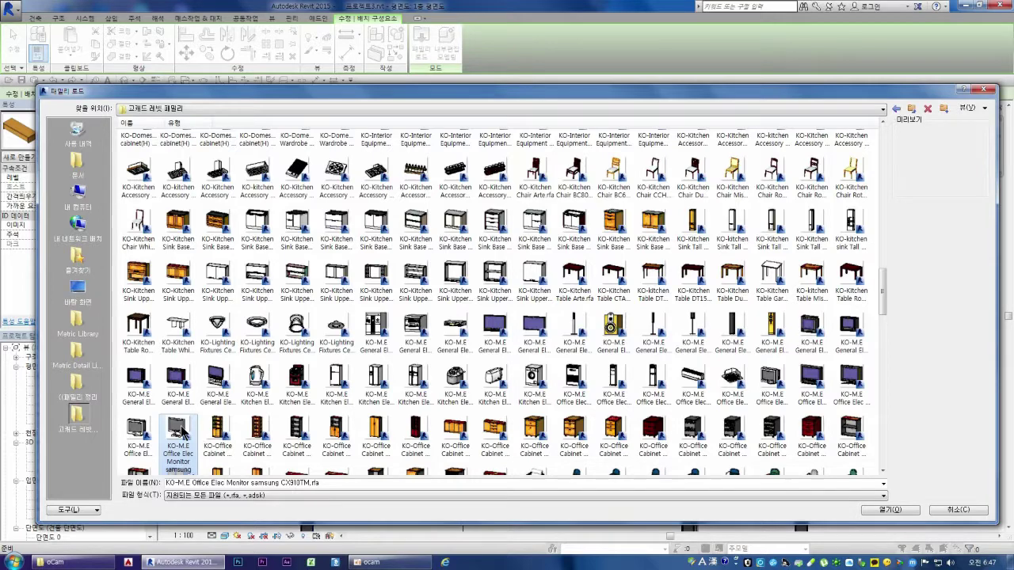
click(184, 384)
double_click(178, 386)
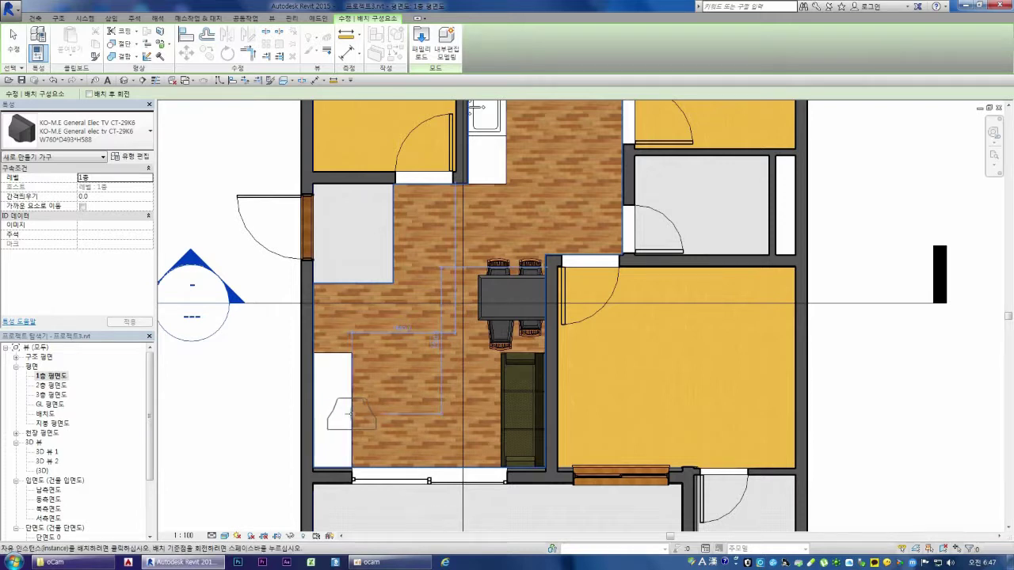
Place the CT-29K6 TV in the living room and rotate it to face the room
click(380, 414)
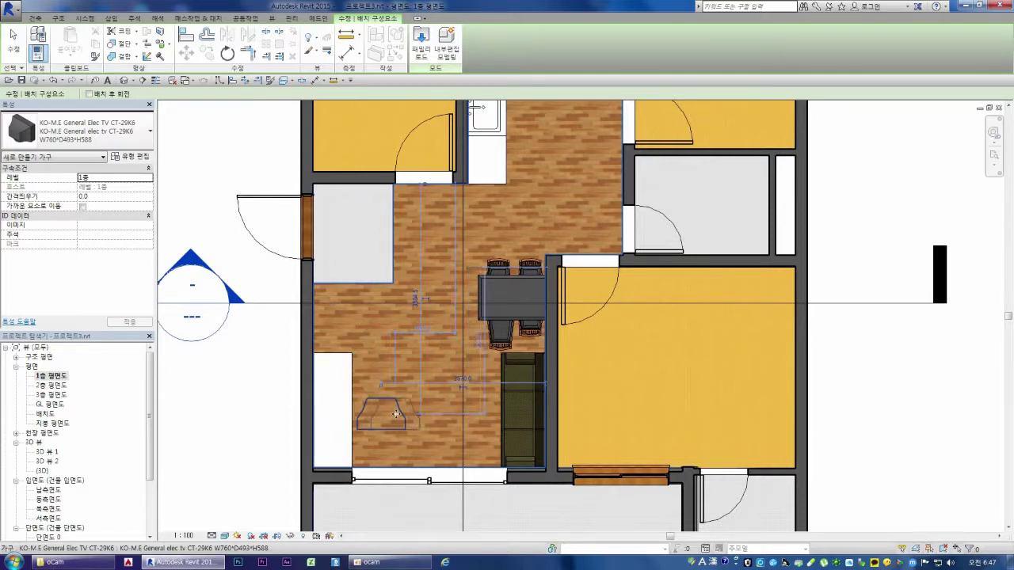
key(Escape)
key(Escape)
click(388, 406)
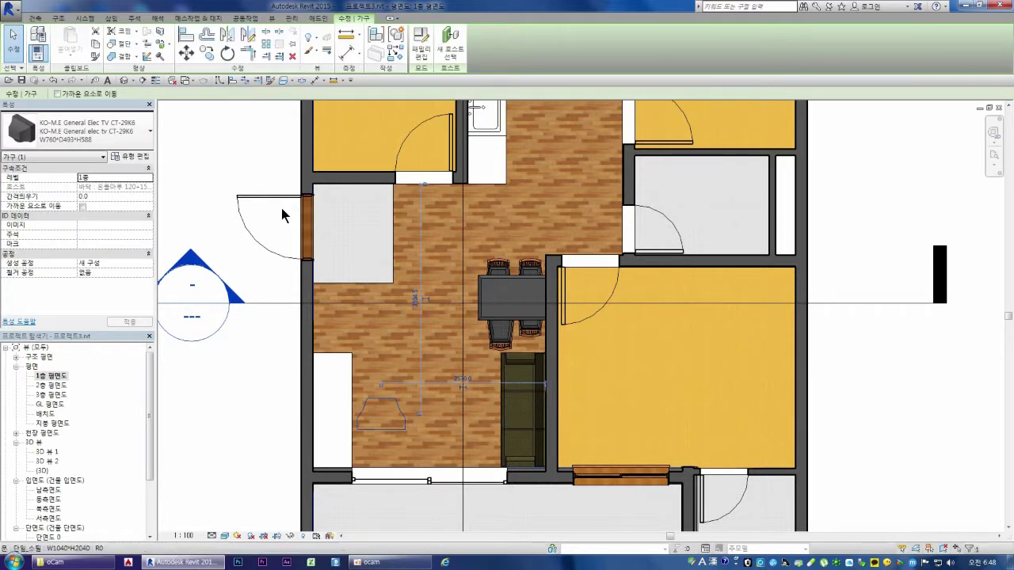
click(227, 53)
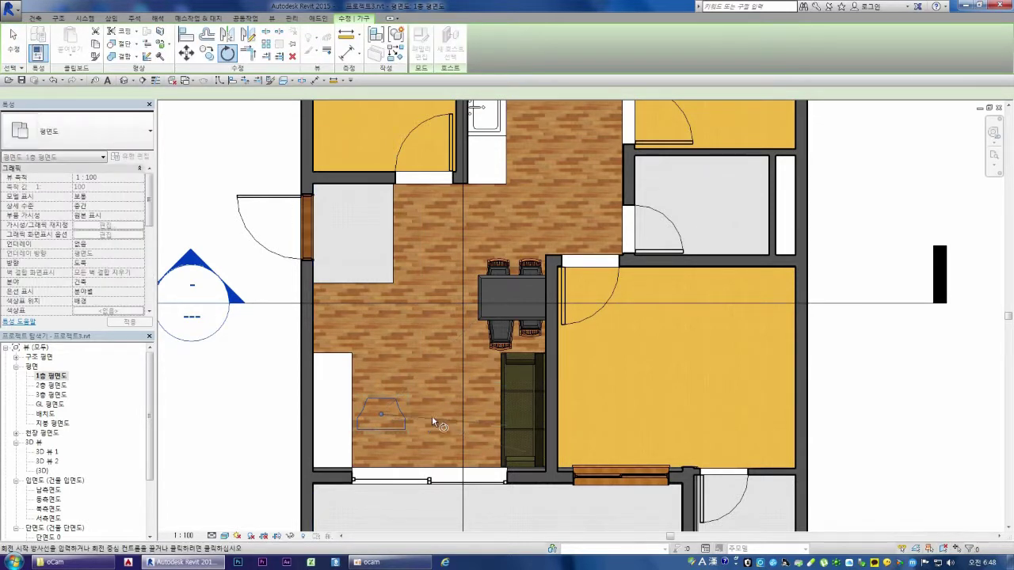
click(381, 346)
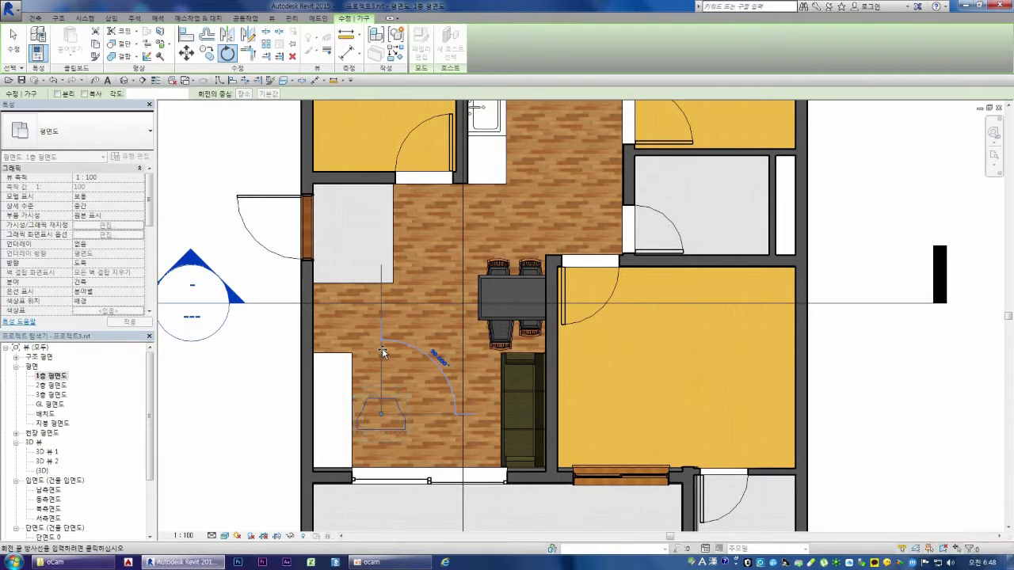
click(382, 349)
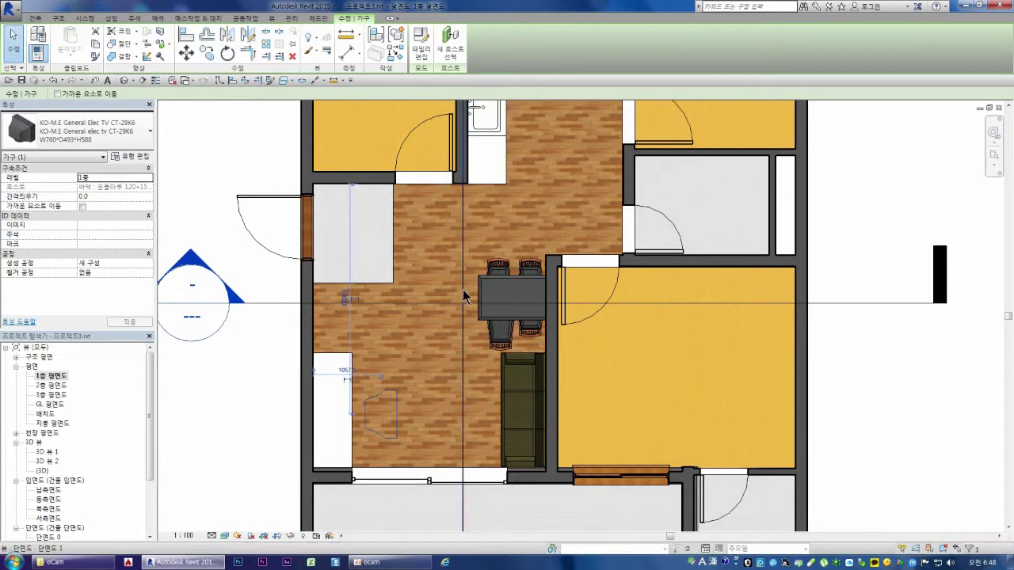
Re-host the TV with Pick New Host and drag it against the living room's left wall
key(Escape)
click(386, 389)
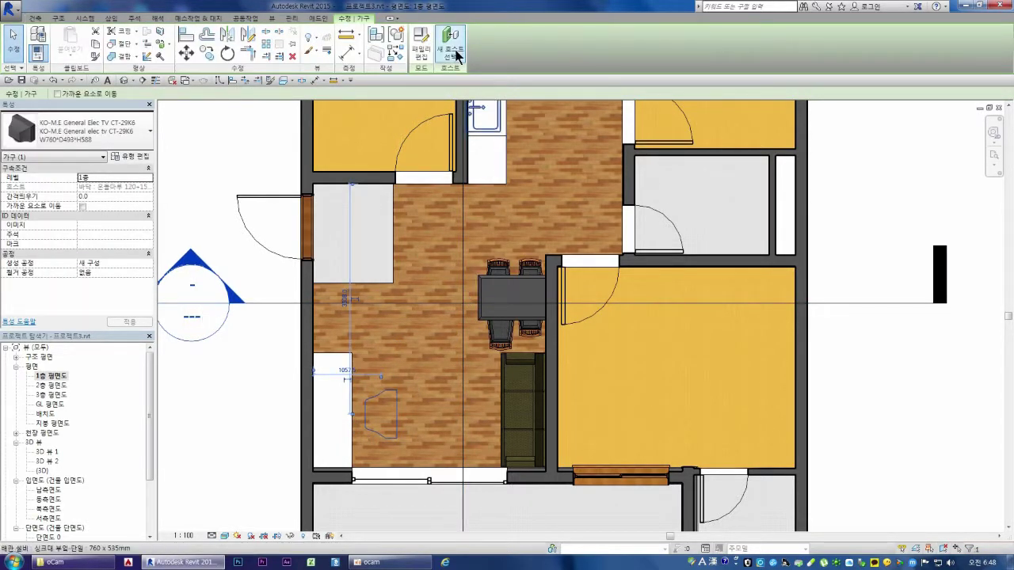
click(454, 54)
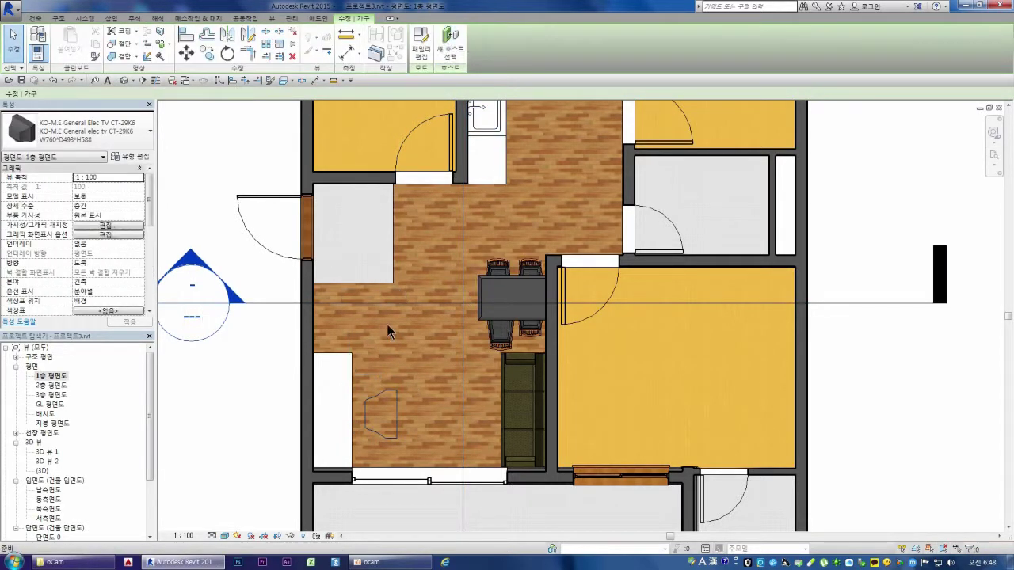
click(341, 360)
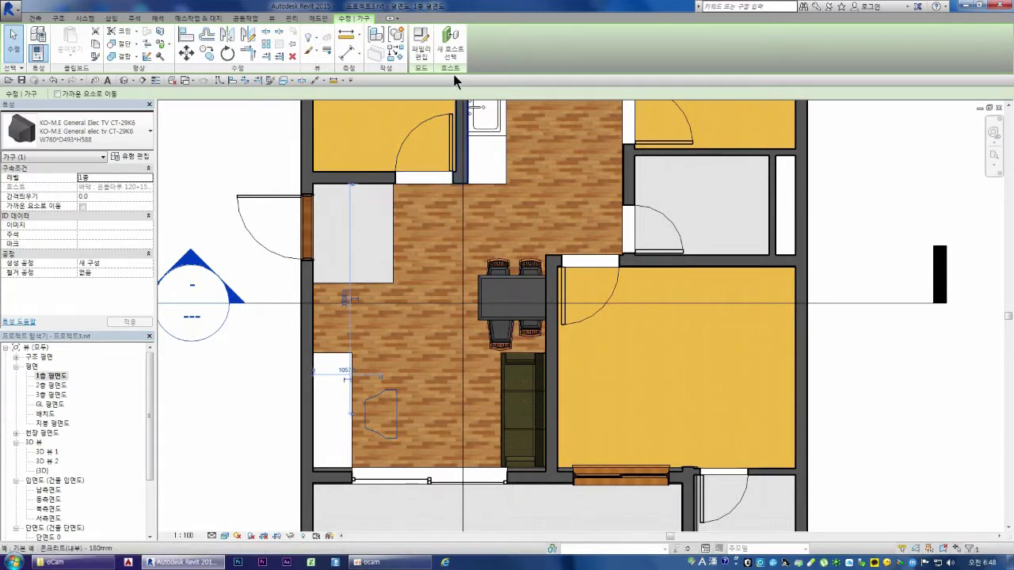
key(Escape)
click(398, 422)
click(450, 48)
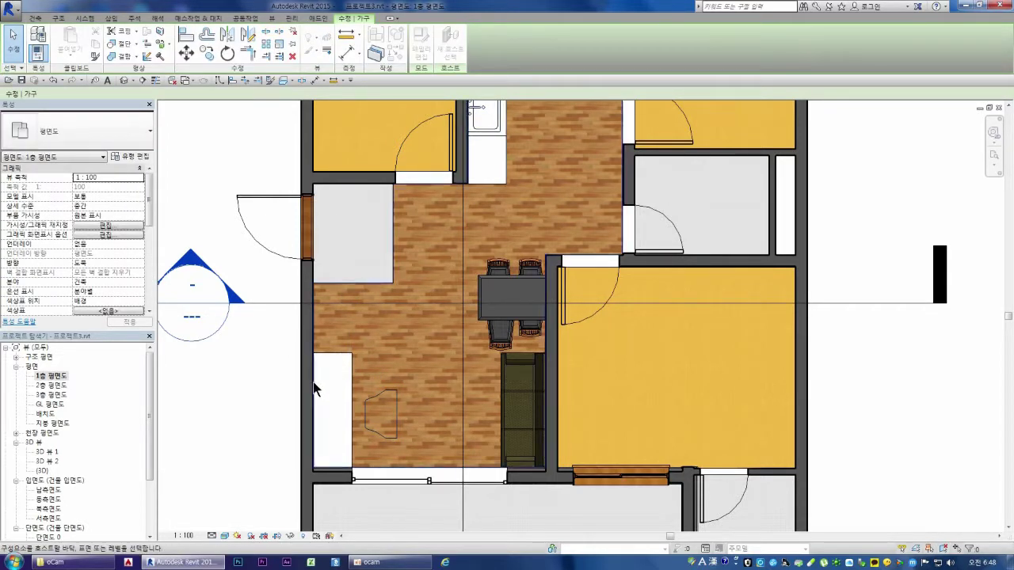
click(401, 428)
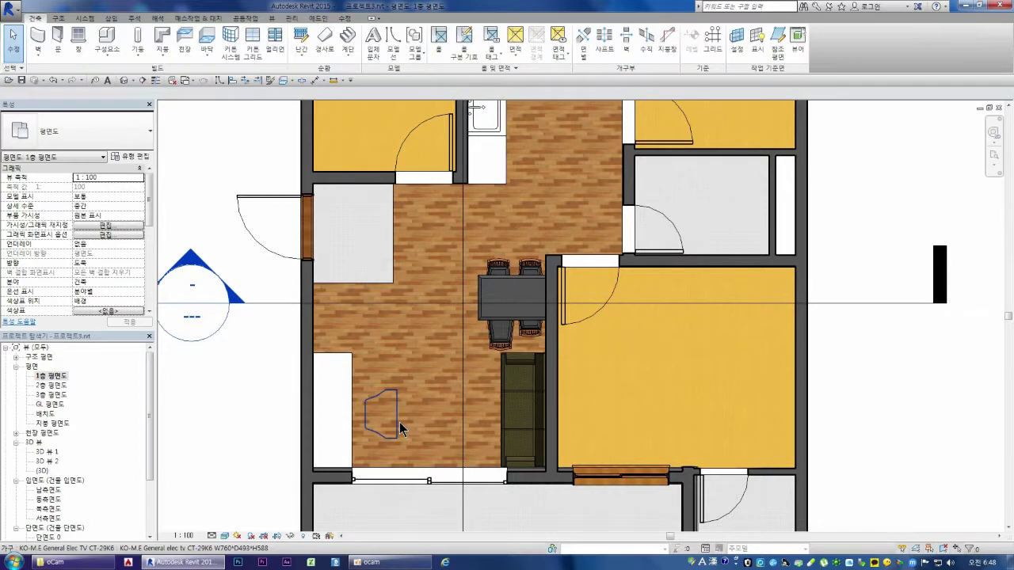
drag(371, 425, 349, 420)
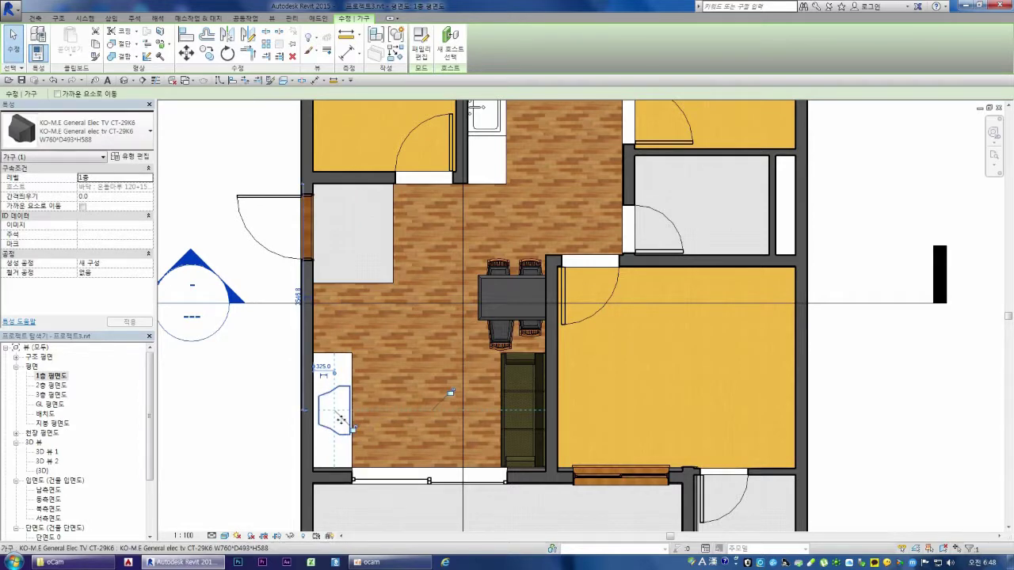
scroll(409, 431, down, 3)
click(411, 458)
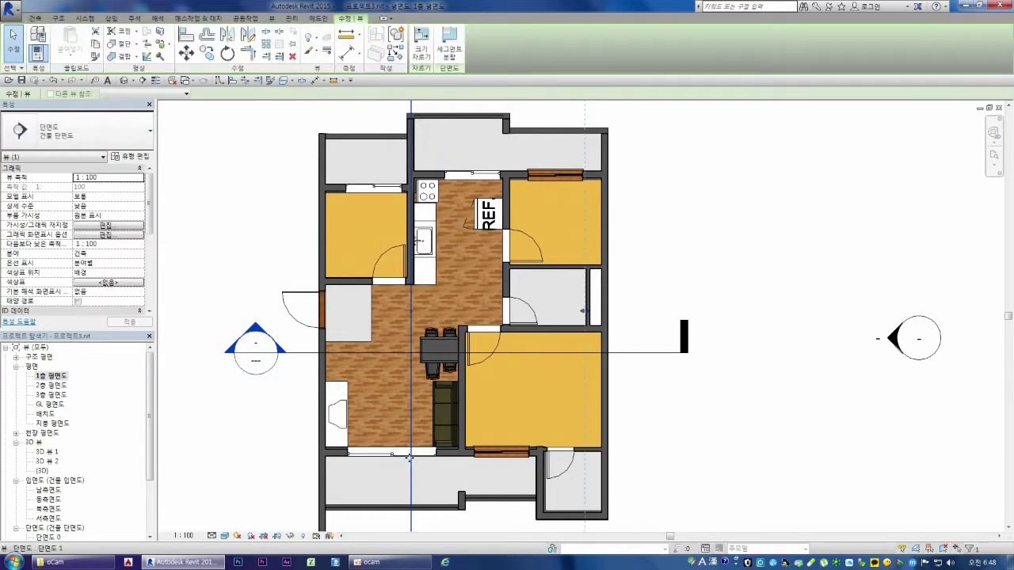
scroll(414, 382, down, 3)
scroll(421, 420, up, 1)
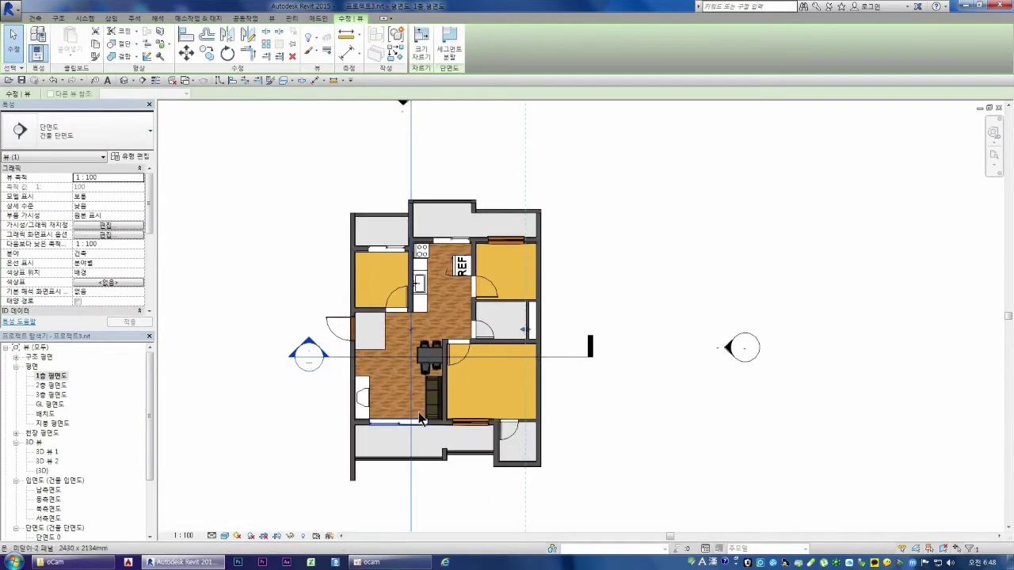
scroll(419, 421, down, 1)
scroll(410, 401, down, 2)
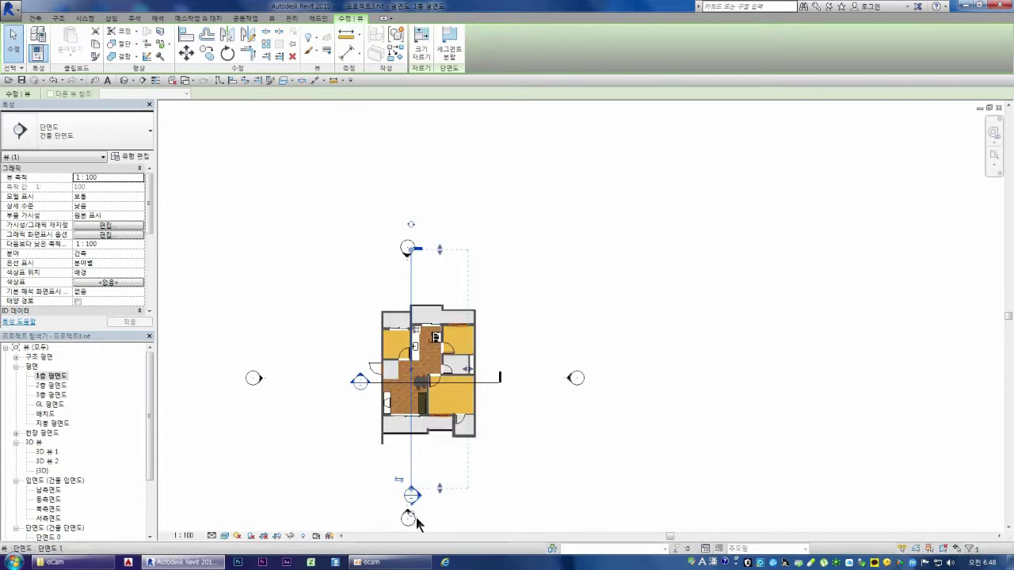
scroll(415, 497, up, 2)
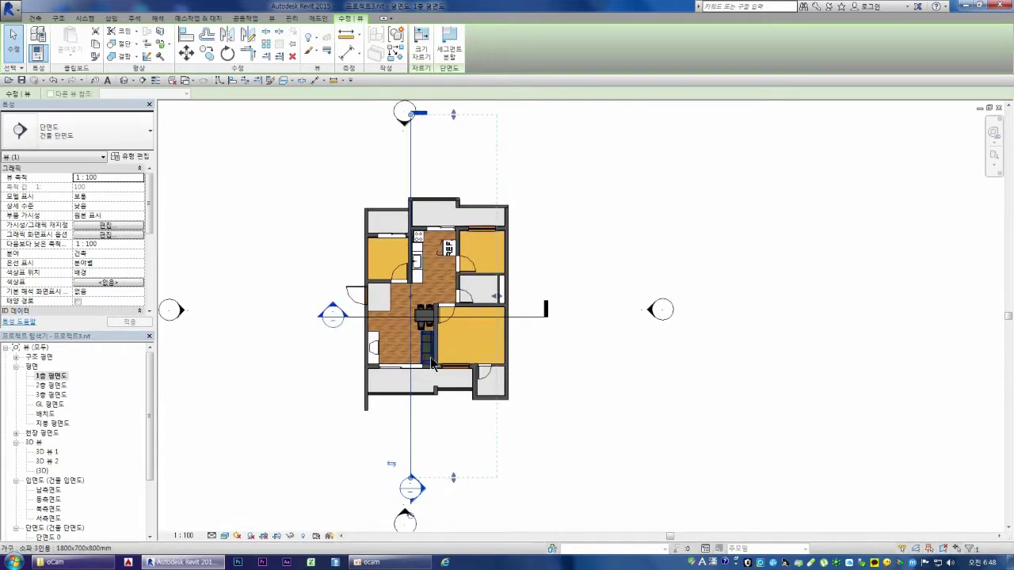
click(409, 410)
right_click(411, 412)
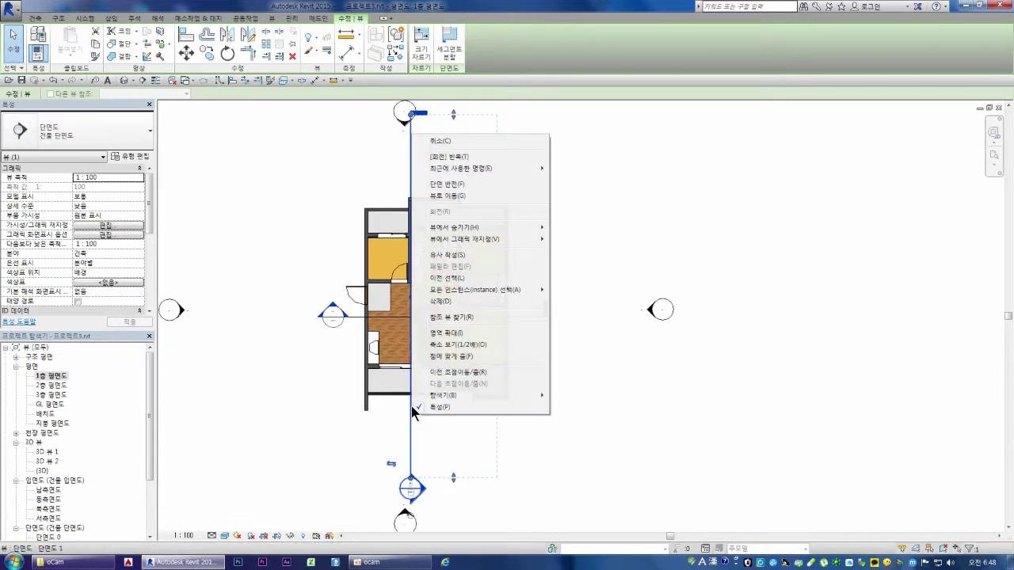
click(443, 196)
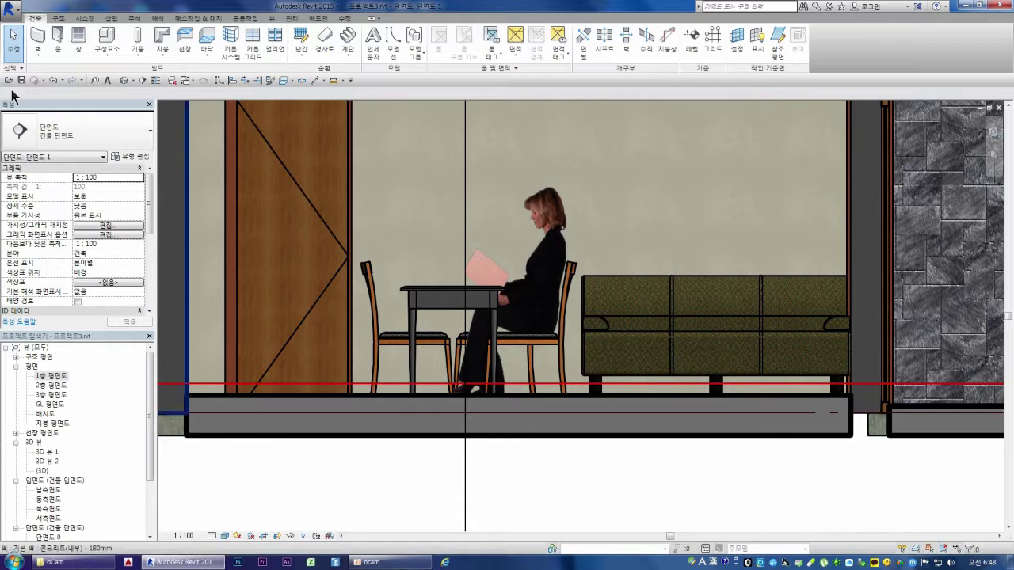
double_click(51, 377)
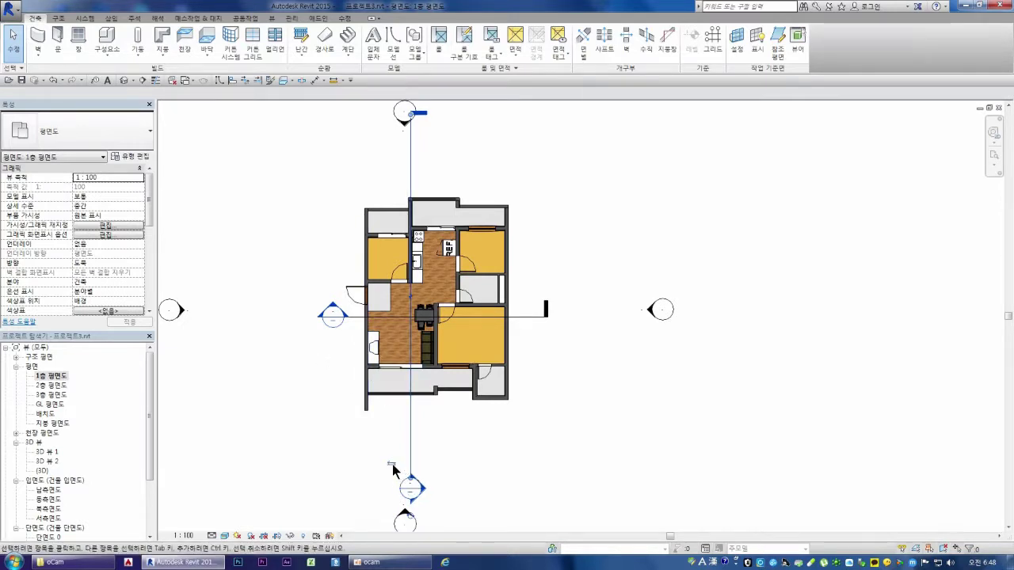
scroll(398, 485, up, 2)
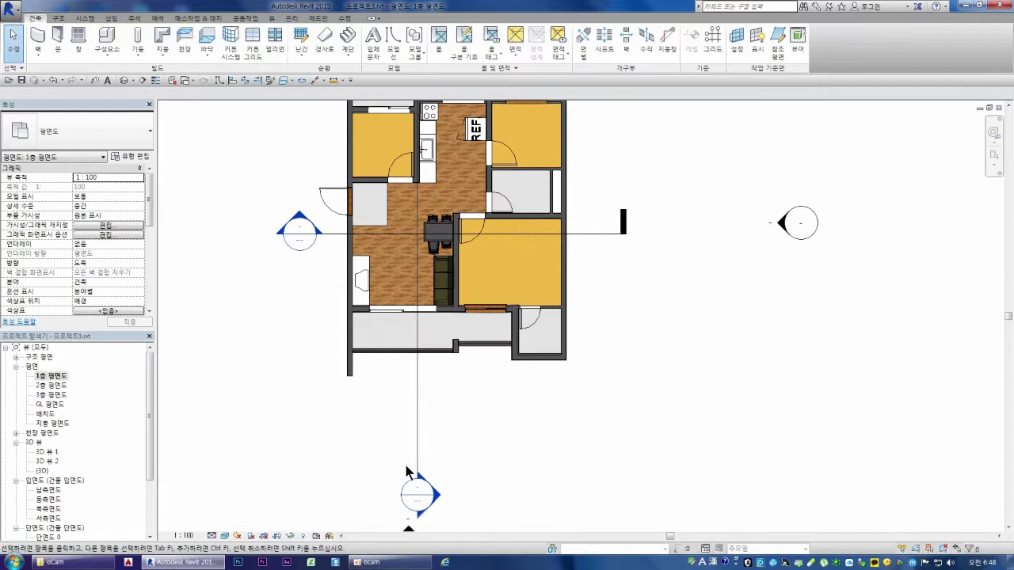
click(417, 445)
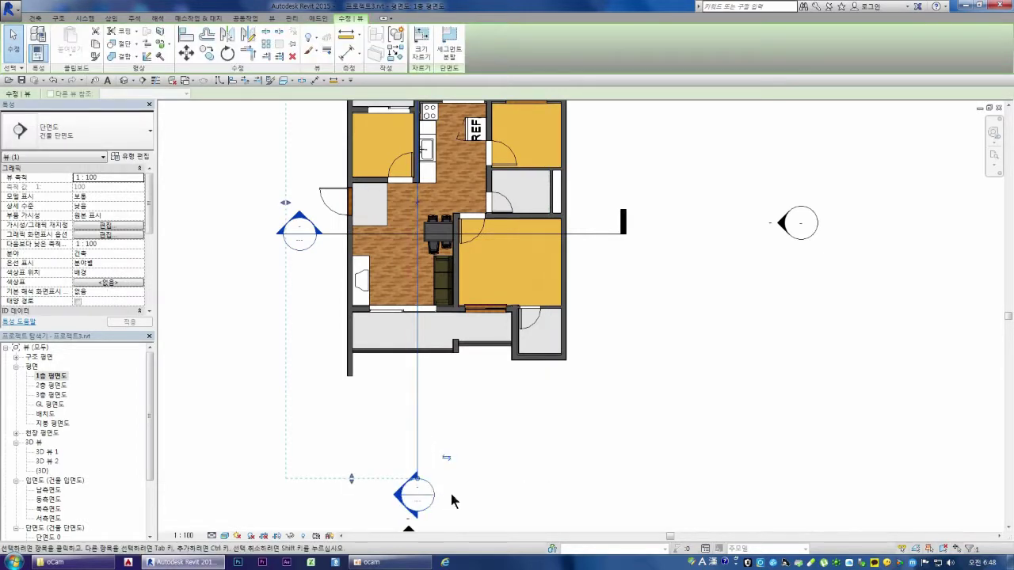
right_click(418, 364)
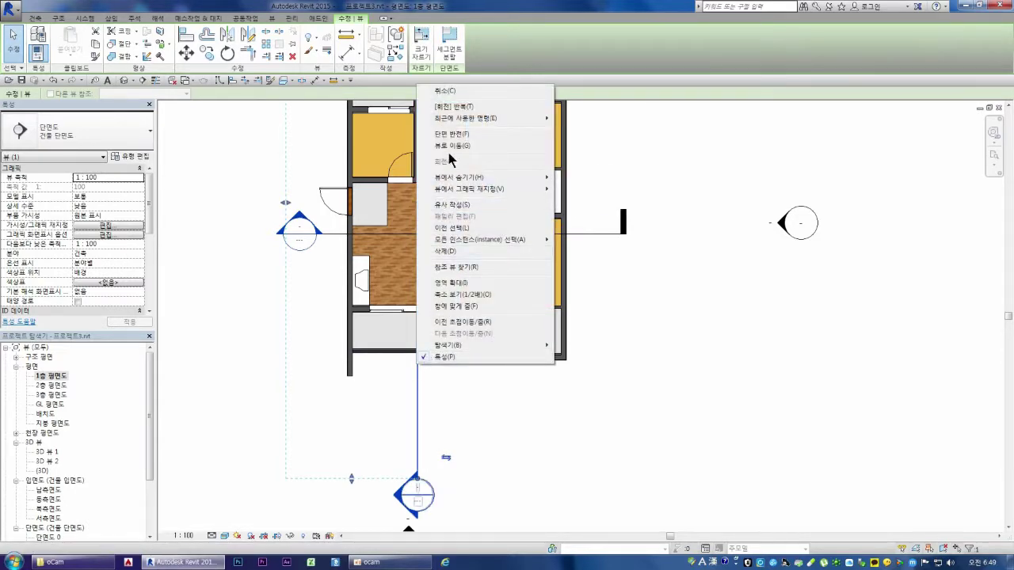
click(450, 146)
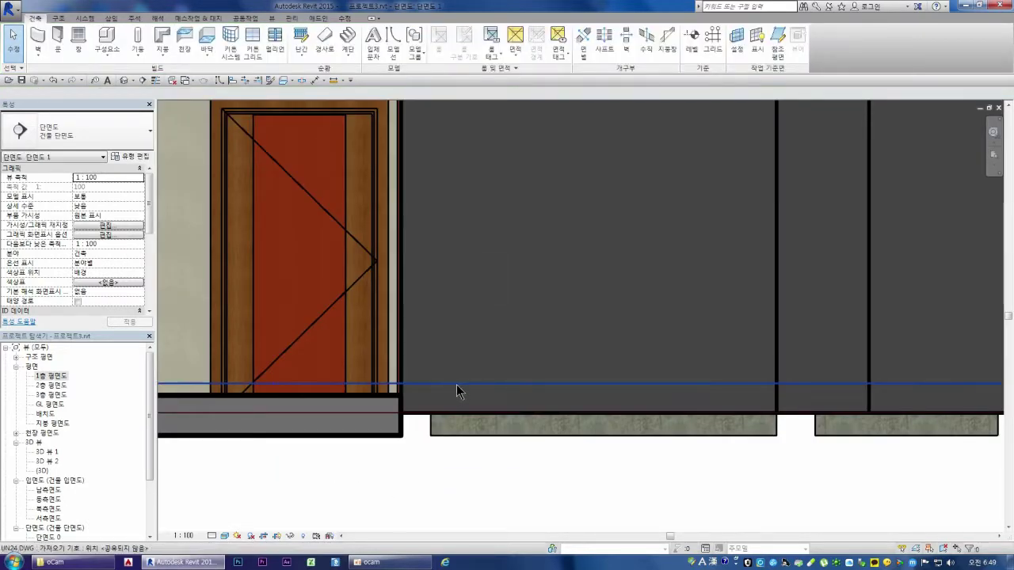
In the section view, re-host the TV on the floor
scroll(459, 387, down, 2)
scroll(517, 378, down, 1)
scroll(194, 386, up, 1)
scroll(194, 386, up, 1)
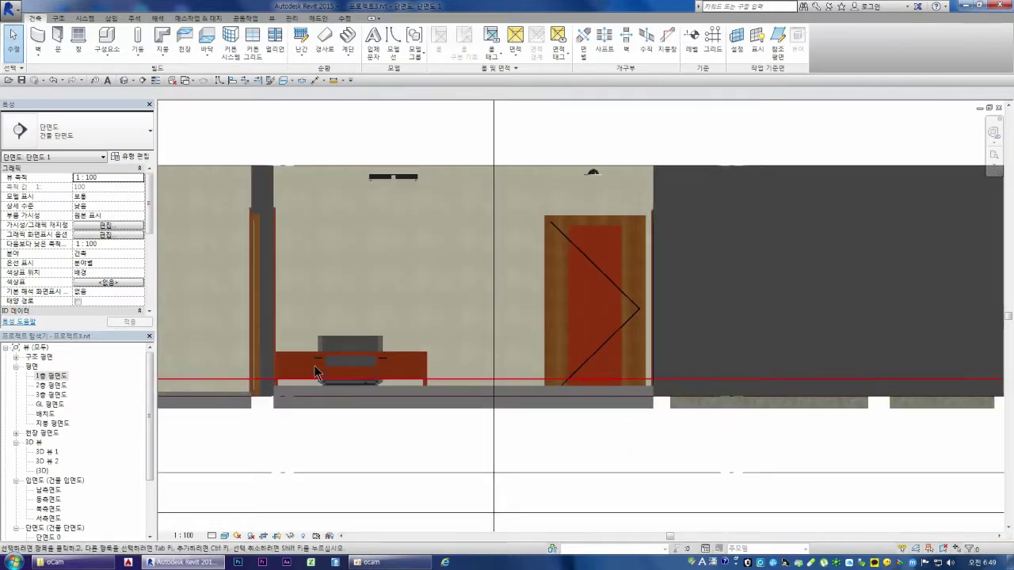
scroll(554, 338, down, 3)
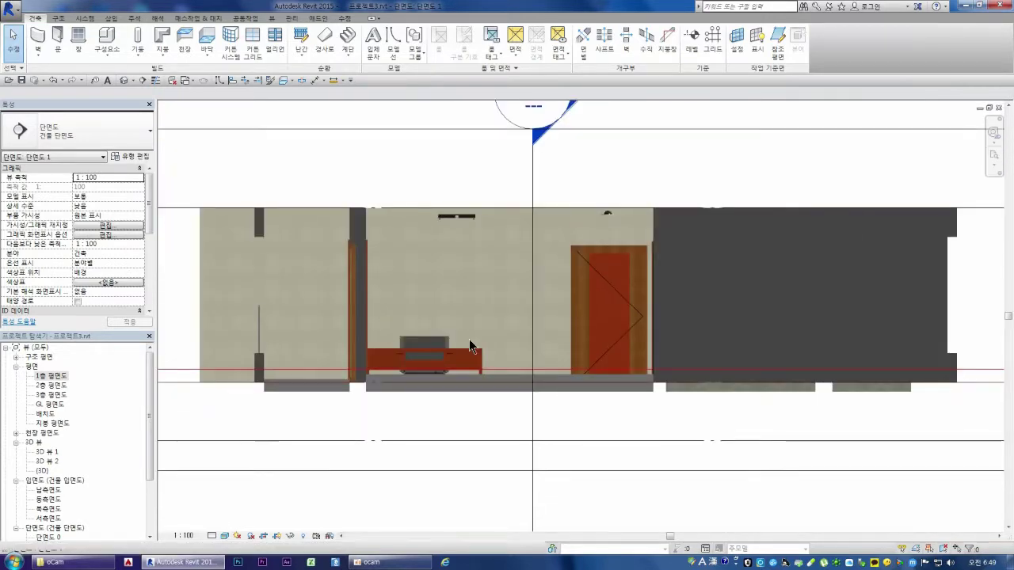
scroll(418, 346, up, 3)
scroll(418, 347, up, 1)
scroll(422, 346, up, 1)
scroll(428, 346, up, 1)
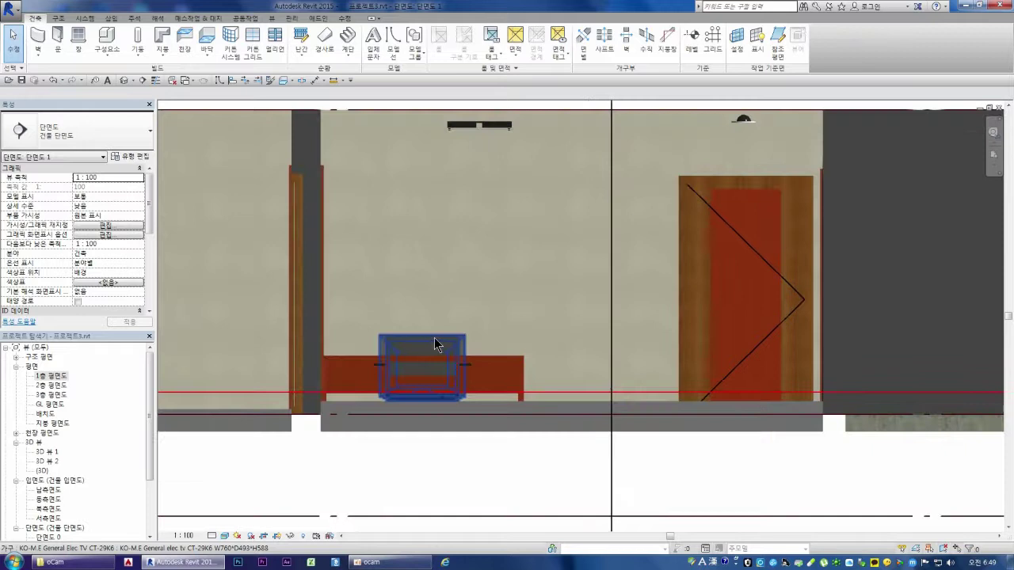
scroll(434, 346, up, 1)
click(434, 339)
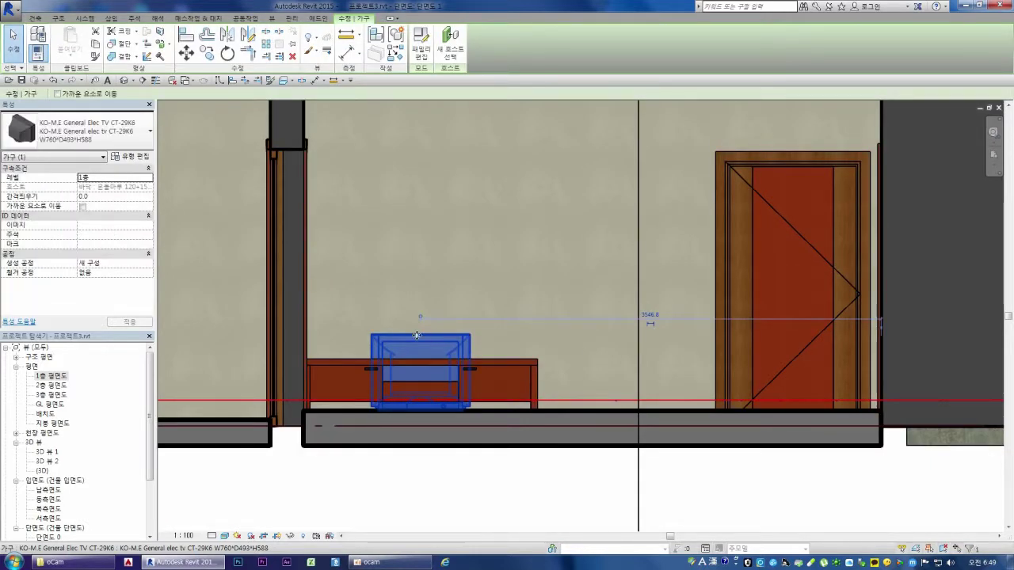
click(450, 39)
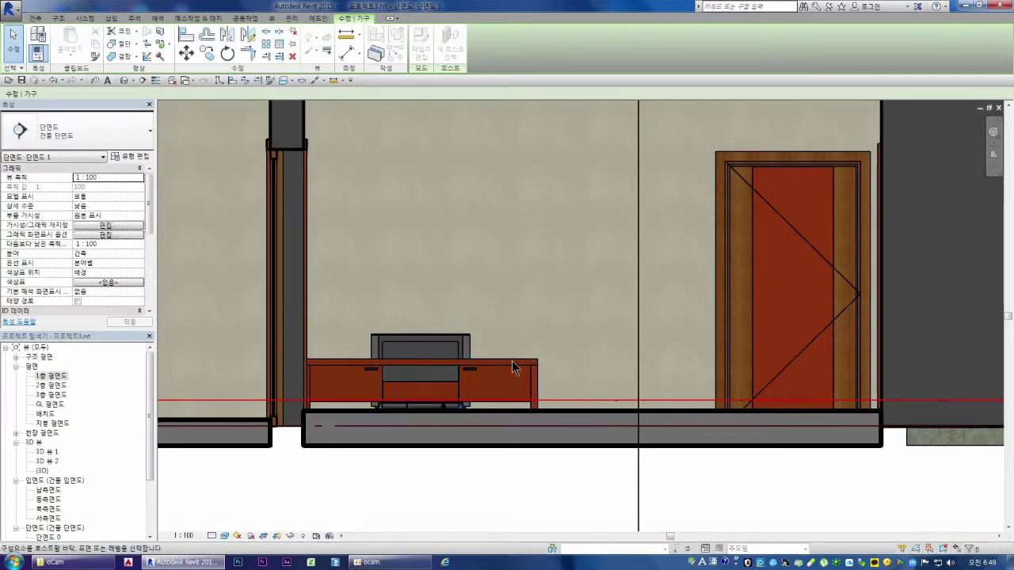
click(435, 411)
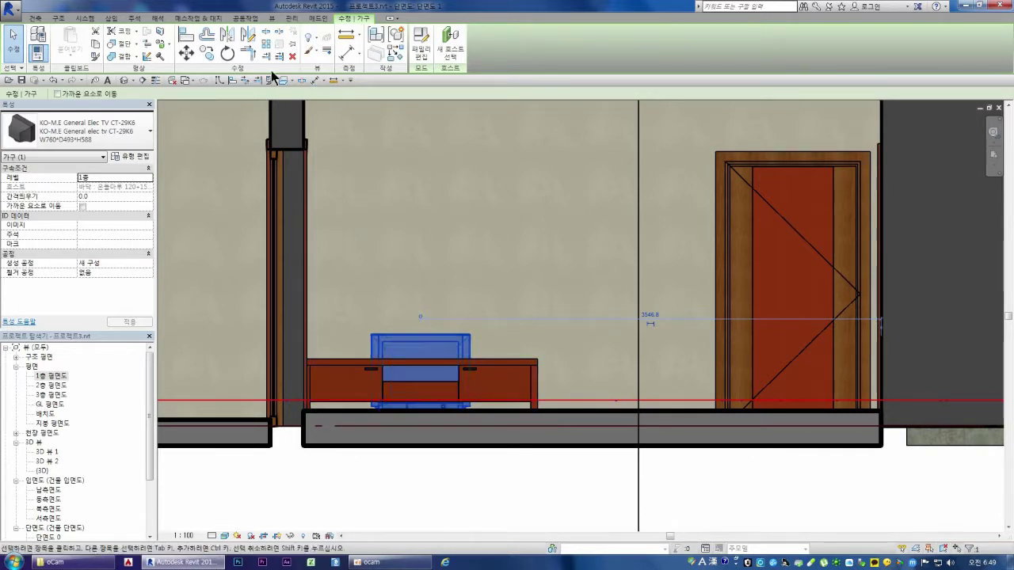
key(Escape)
Align the TV bottom to the cabinet top, turn on Thin Lines, and open the {3D} view
scroll(420, 370, up, 3)
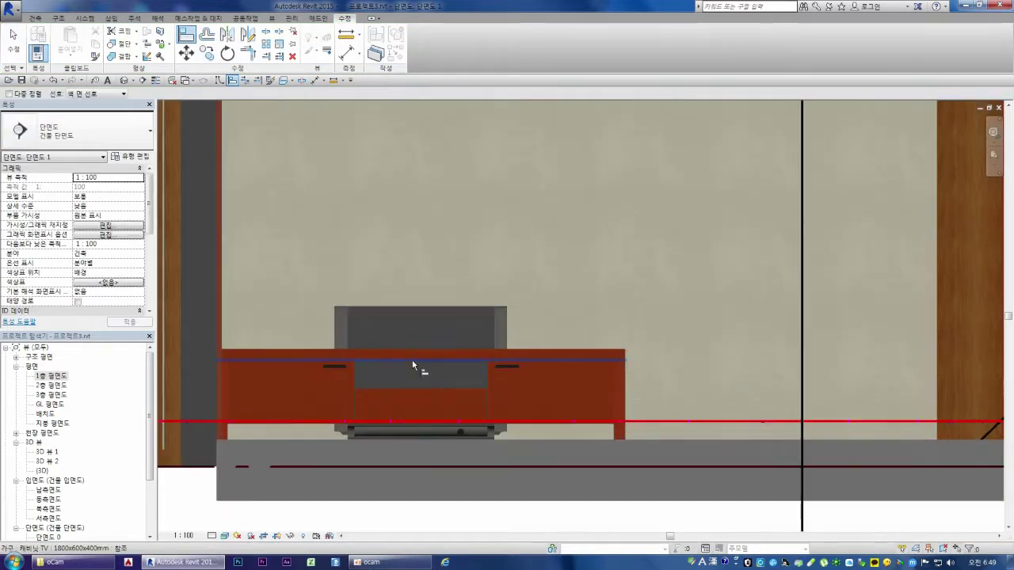
click(399, 354)
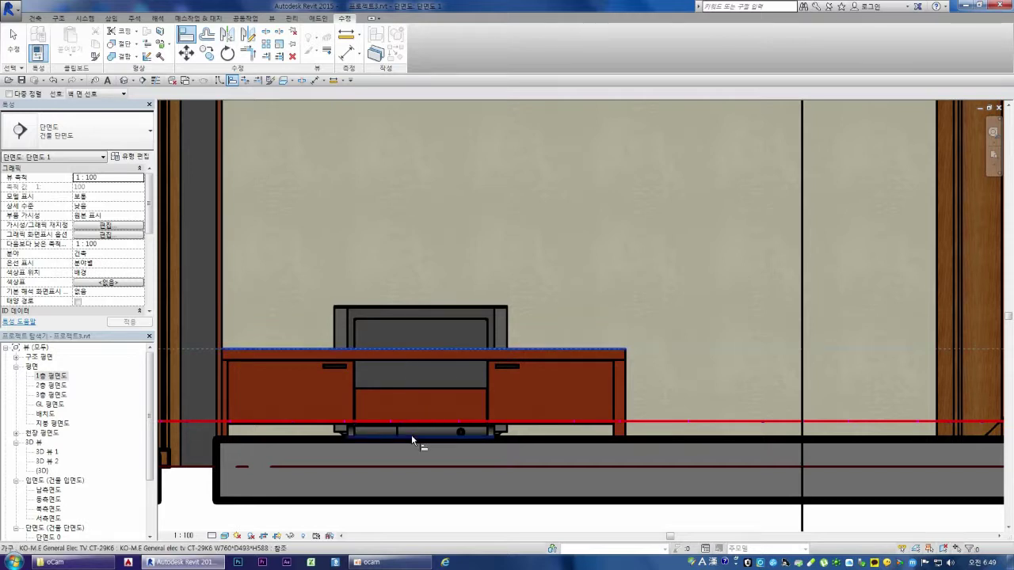
click(411, 434)
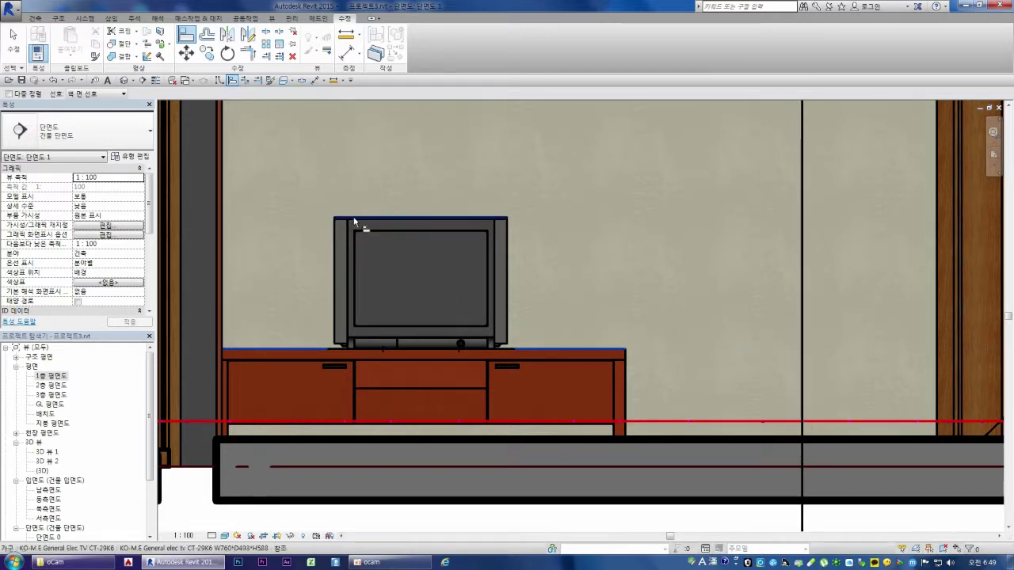
click(160, 82)
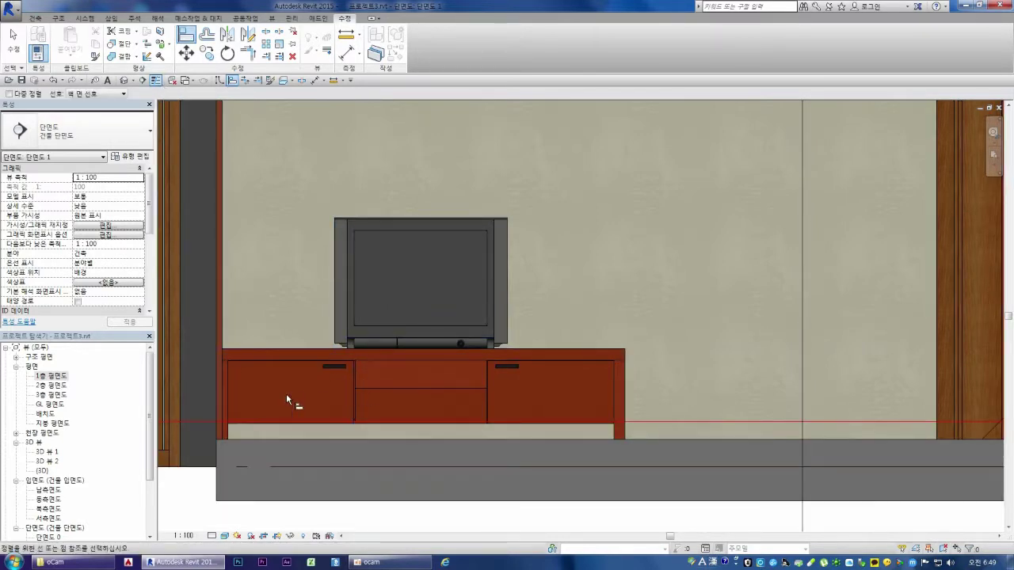
double_click(43, 471)
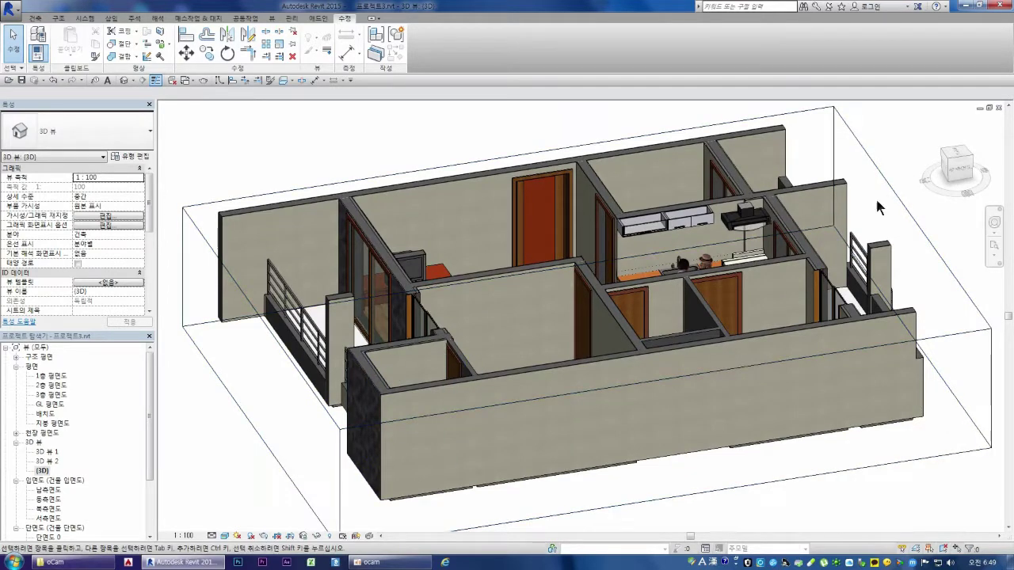
Orbit and zoom to a steep top-down view of the furnished living room
mouse_move(967, 175)
mouse_down()
mouse_move(960, 198)
mouse_move(978, 178)
mouse_up()
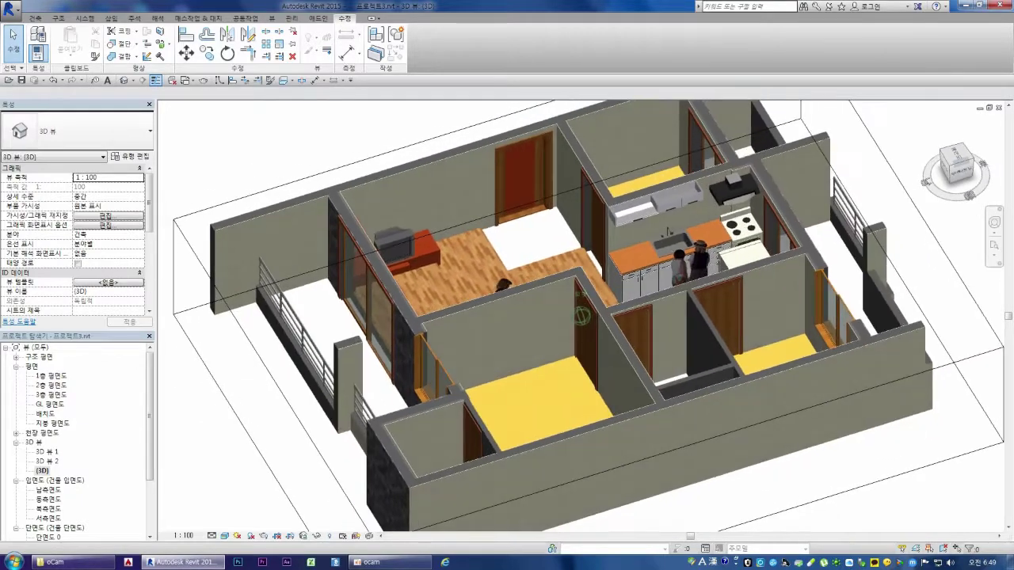
drag(978, 178, 958, 168)
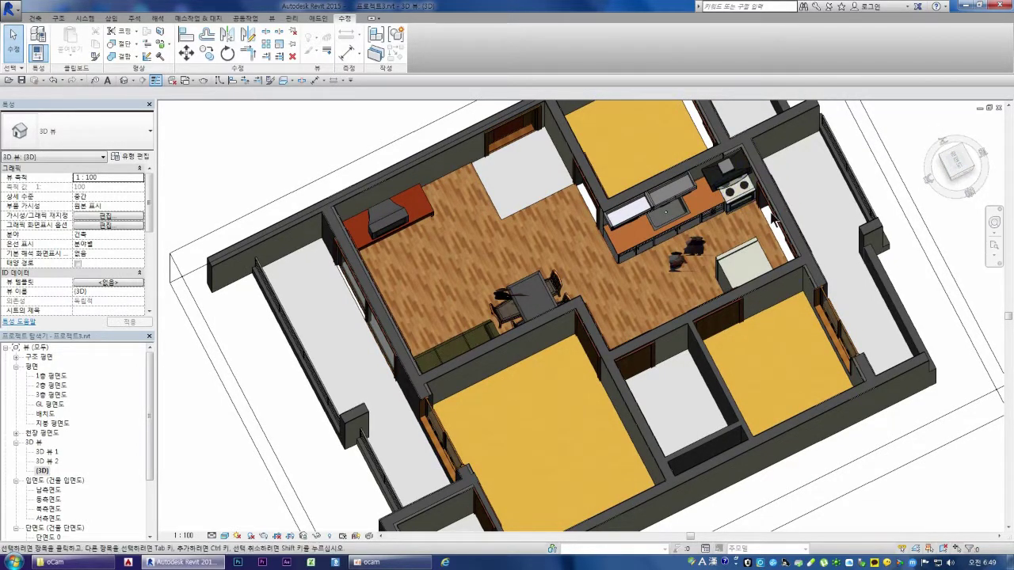
scroll(868, 201, down, 1)
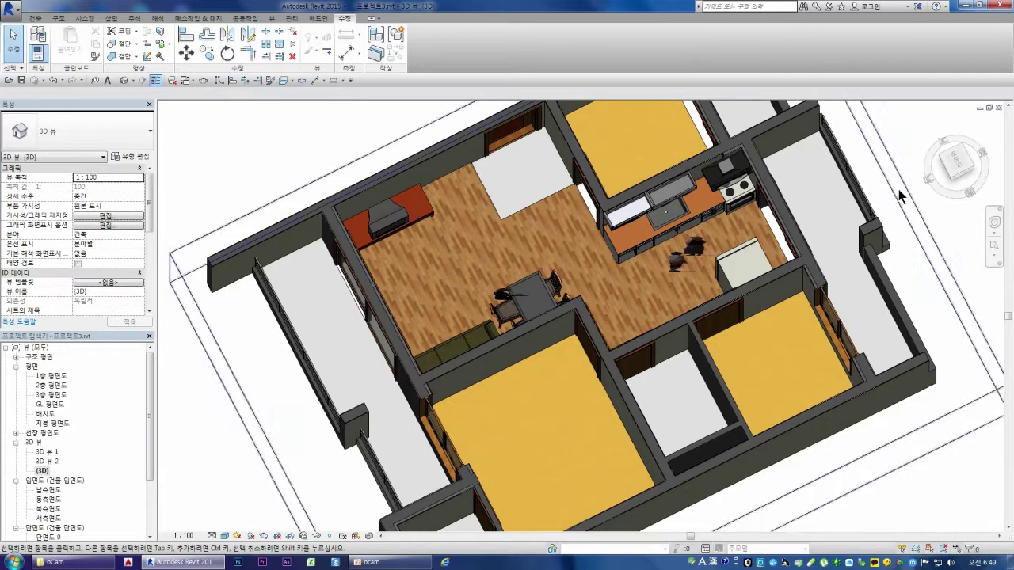
scroll(630, 234, down, 1)
scroll(651, 227, up, 1)
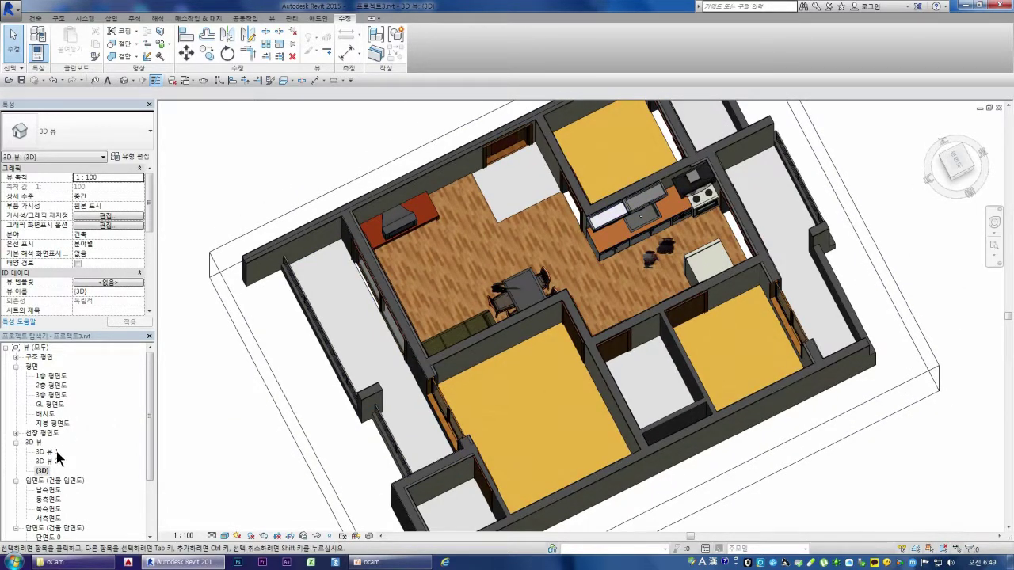
double_click(37, 493)
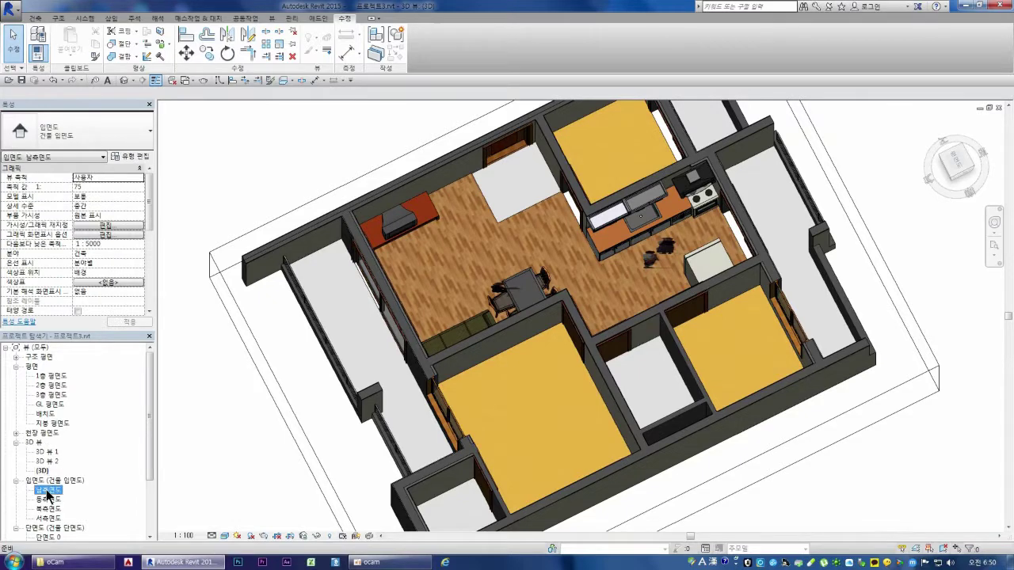
On the south elevation, start a new Camera and set its eye point above the building
scroll(633, 274, up, 2)
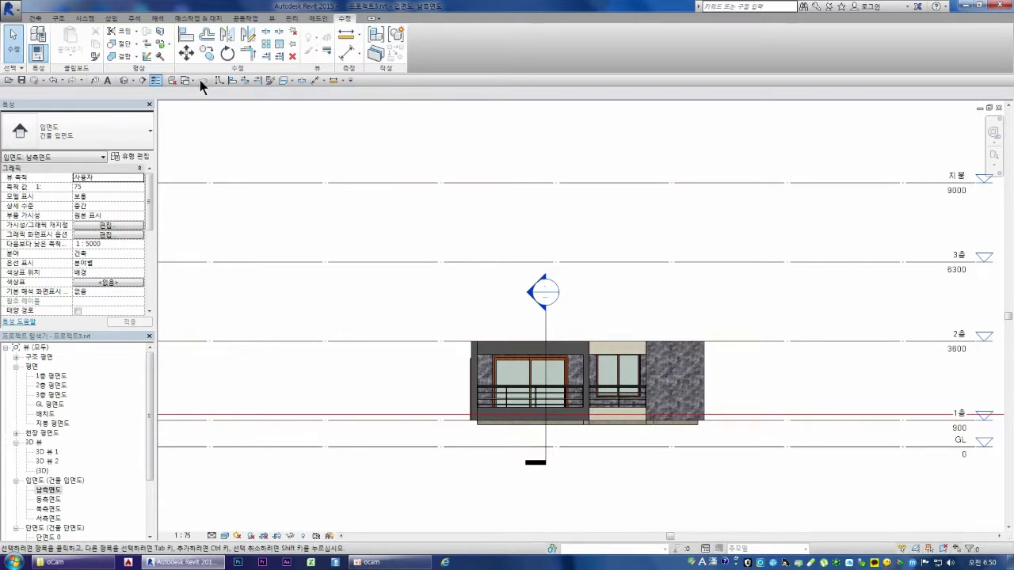
click(270, 18)
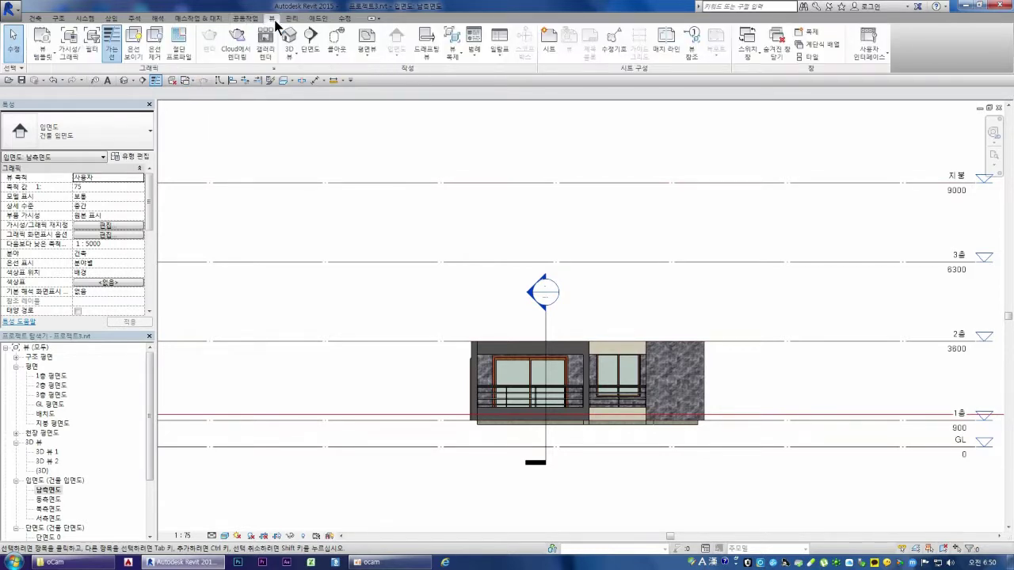
click(298, 53)
click(307, 96)
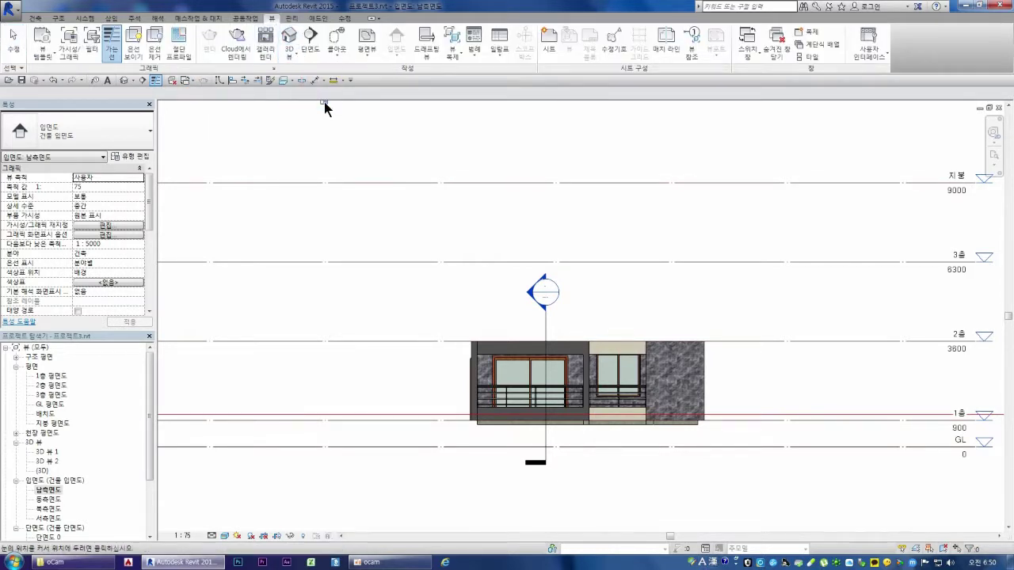
click(571, 152)
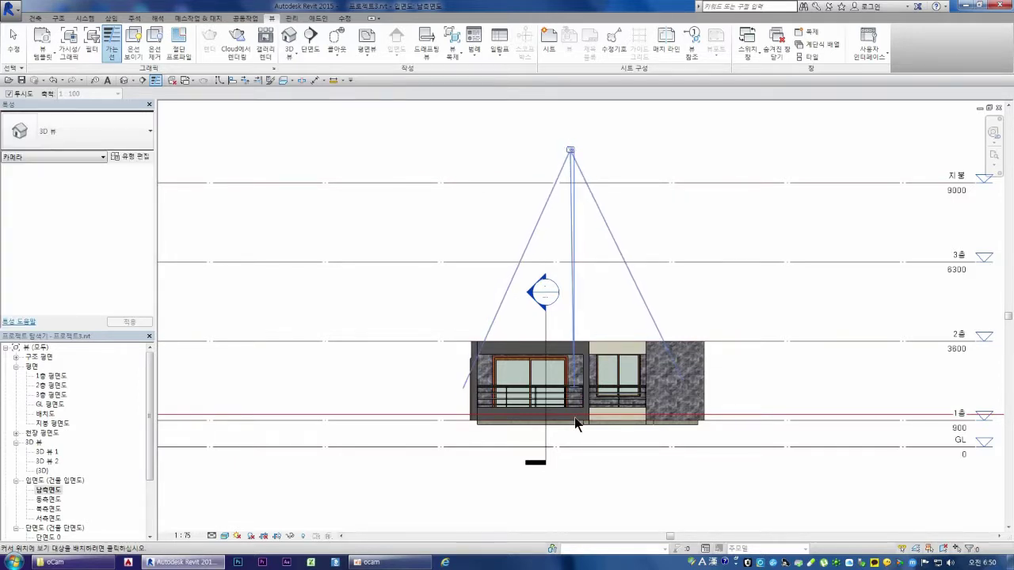
Place the camera target to create 3D 뷰 3, then raise the camera in the east elevation
click(571, 483)
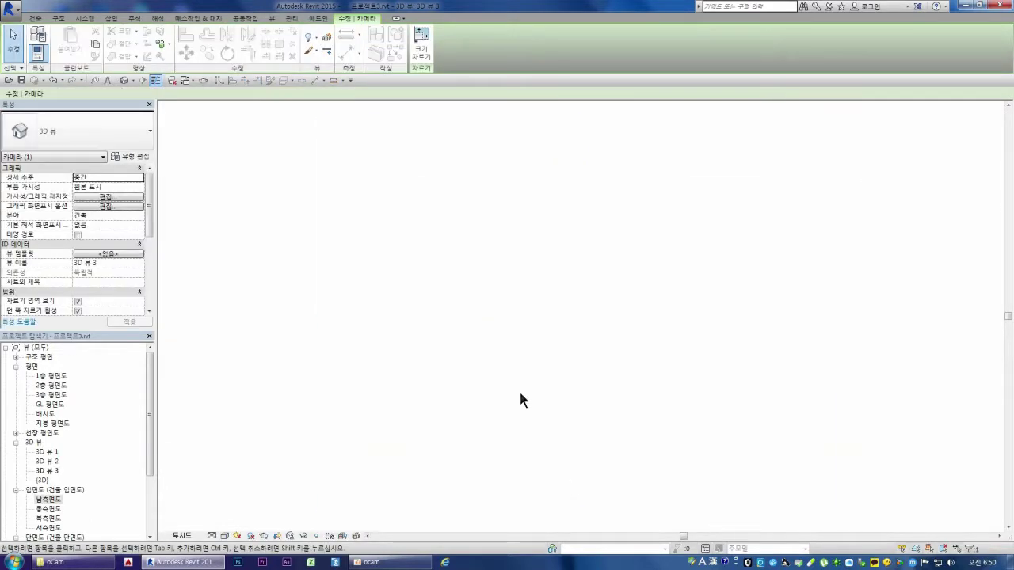
scroll(436, 368, down, 3)
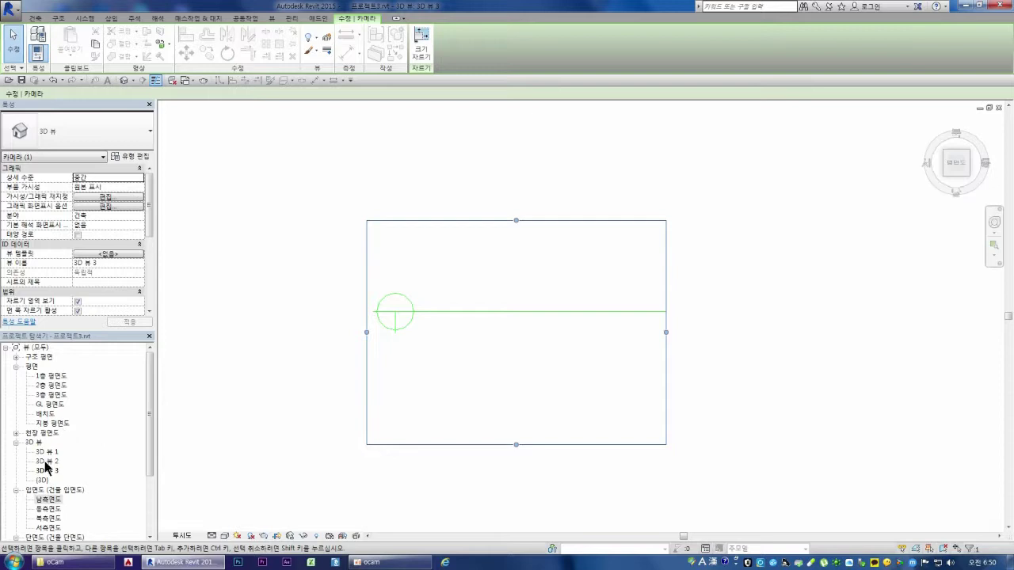
double_click(48, 509)
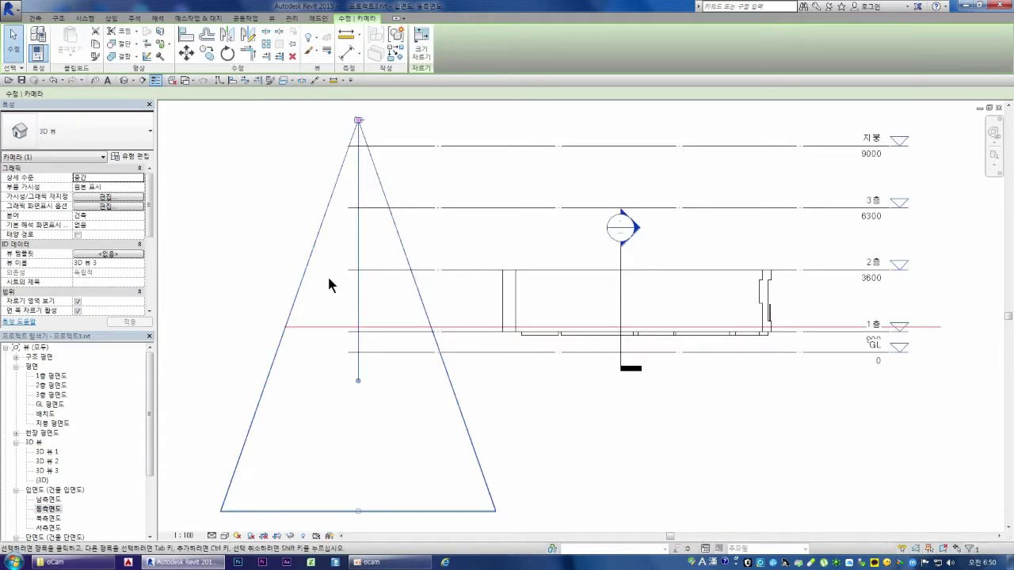
scroll(331, 285, down, 1)
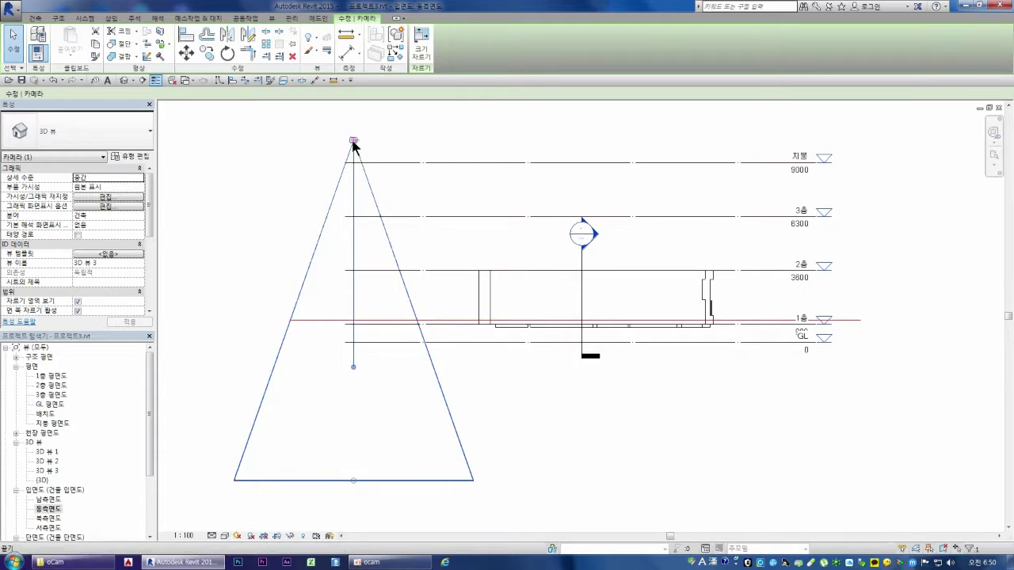
drag(389, 175, 593, 45)
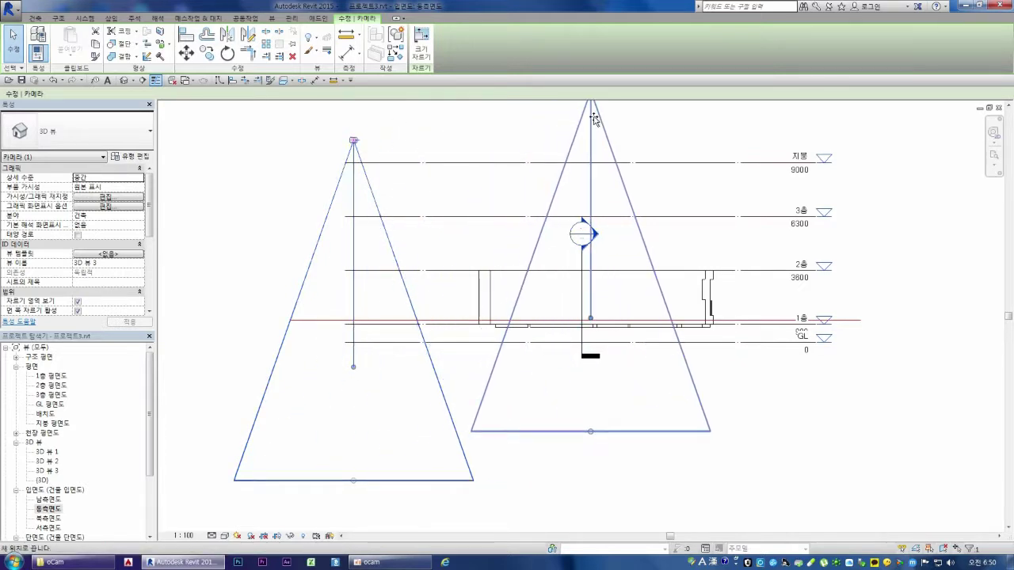
drag(593, 44, 594, 50)
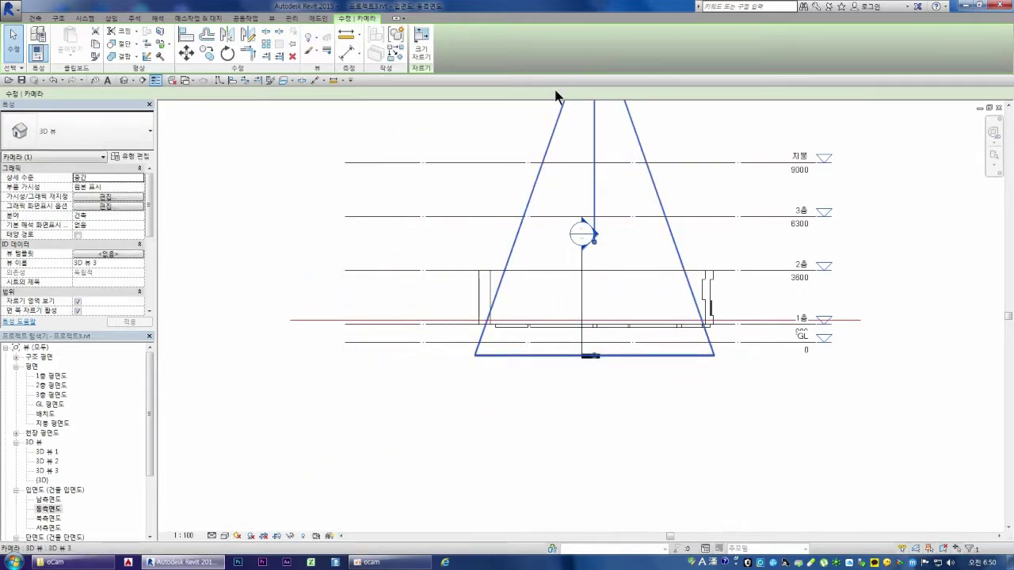
scroll(531, 321, down, 1)
scroll(547, 250, down, 1)
scroll(584, 283, down, 1)
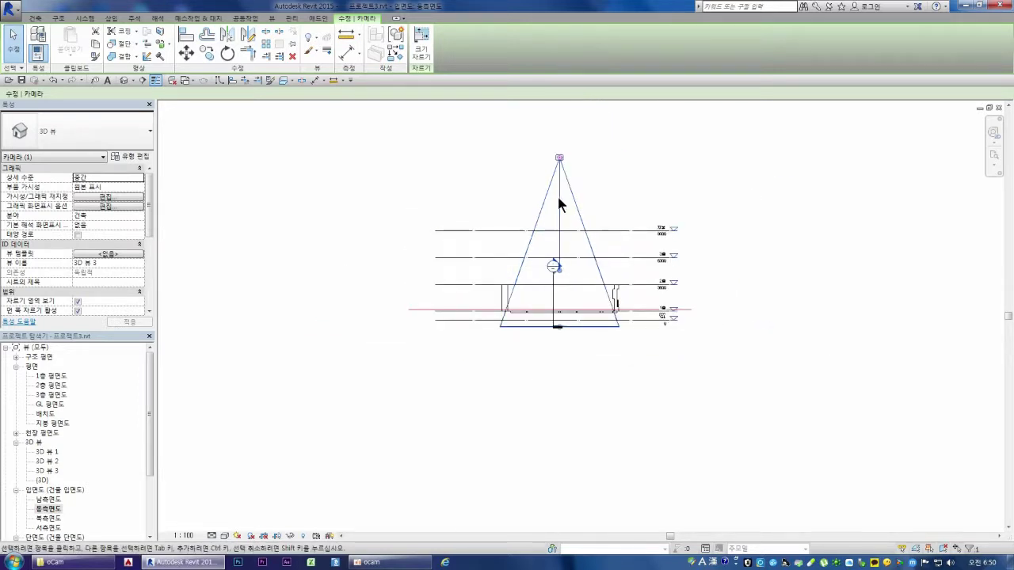
drag(556, 194, 560, 211)
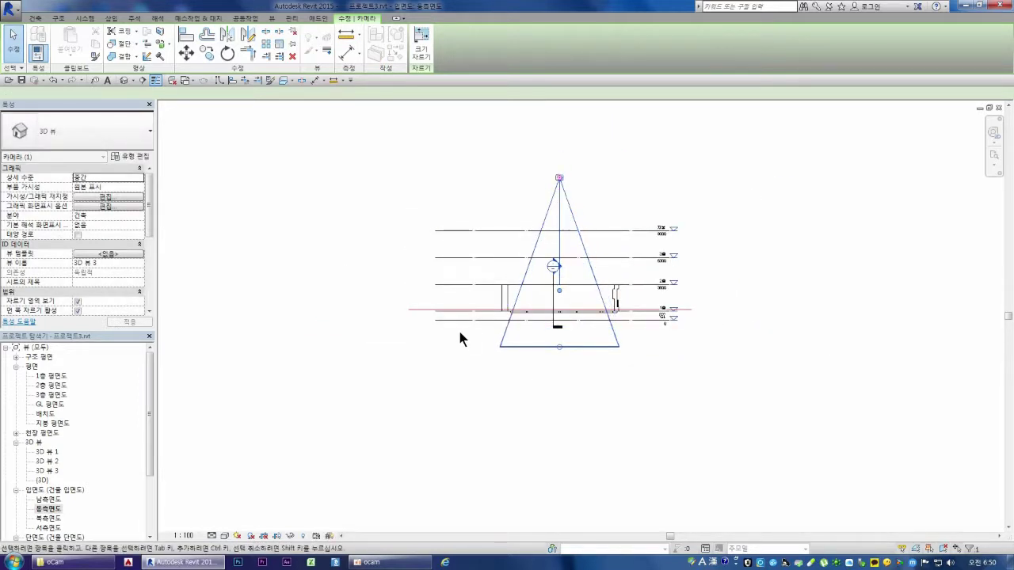
Move the camera down and right over the building in the south elevation, then open 3D 뷰 3
double_click(46, 499)
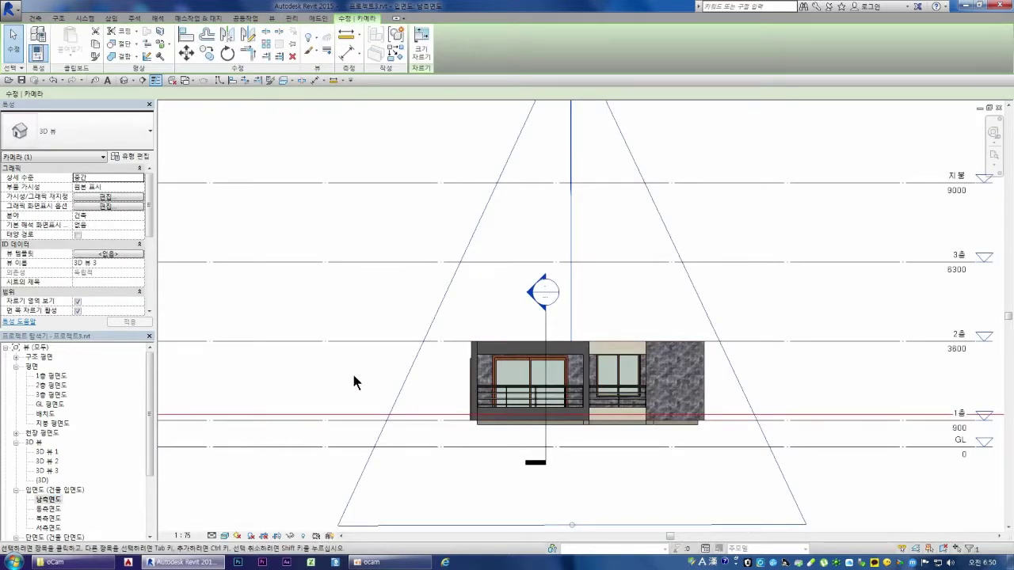
scroll(353, 382, down, 2)
drag(482, 272, 494, 310)
double_click(48, 509)
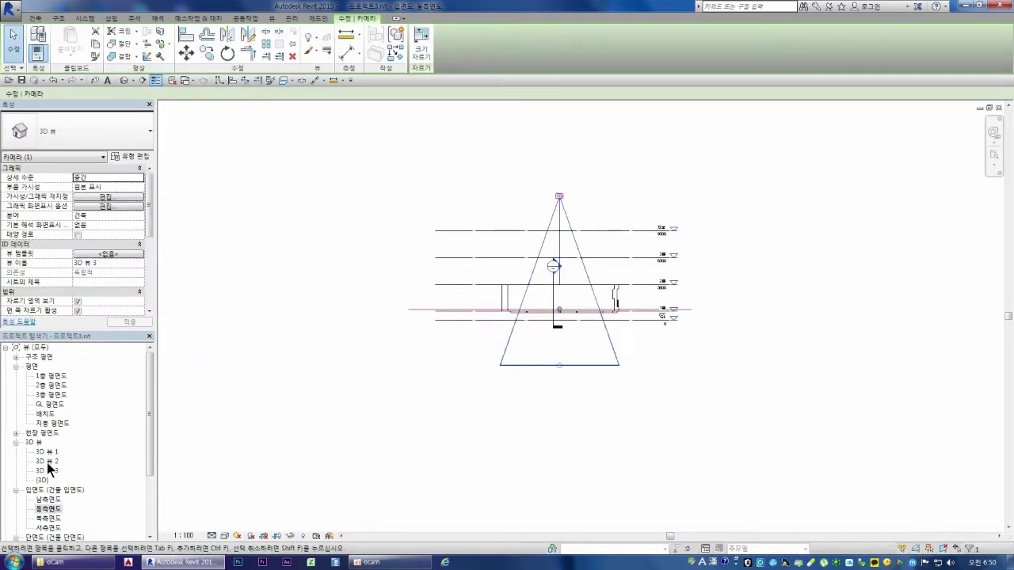
double_click(47, 470)
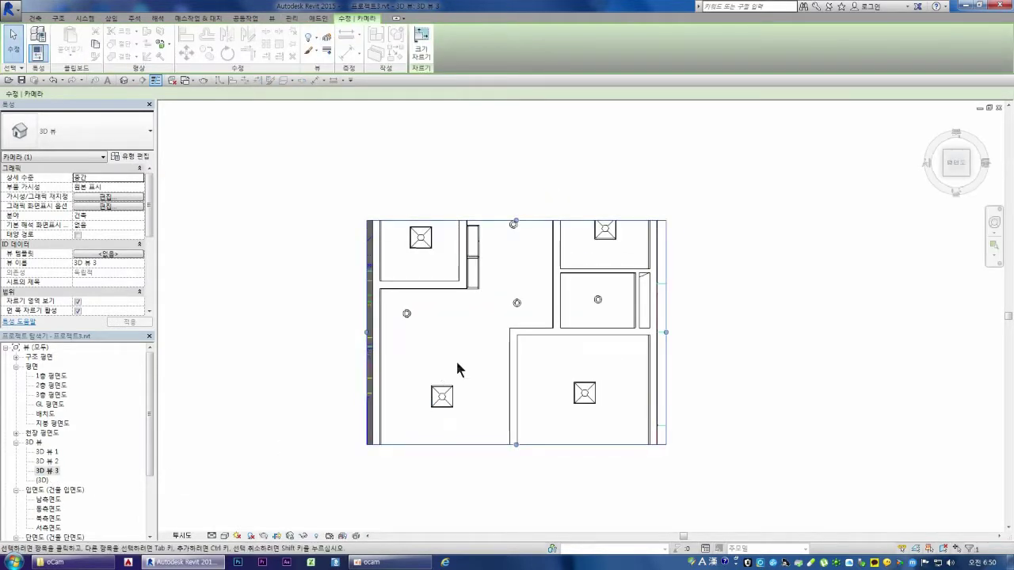
Drag the 3D 뷰 3 crop region outward on the bottom, right, left and top
scroll(456, 368, down, 2)
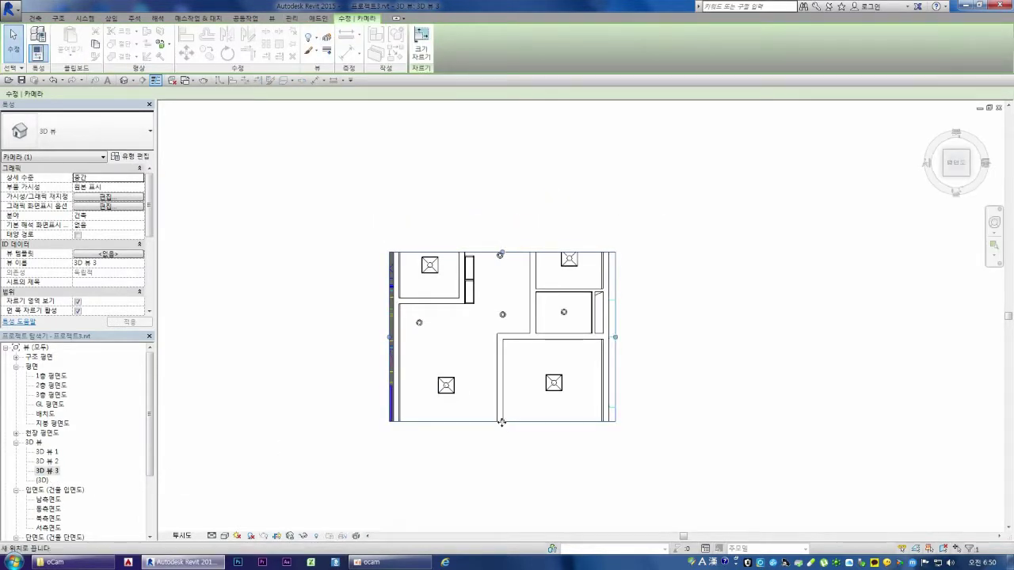
drag(502, 423, 505, 499)
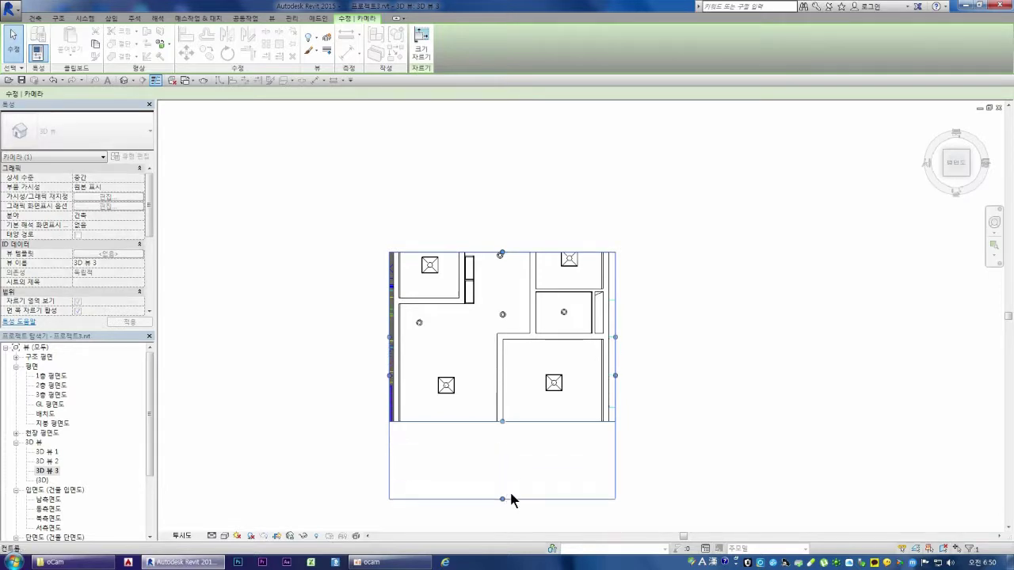
drag(616, 377, 721, 377)
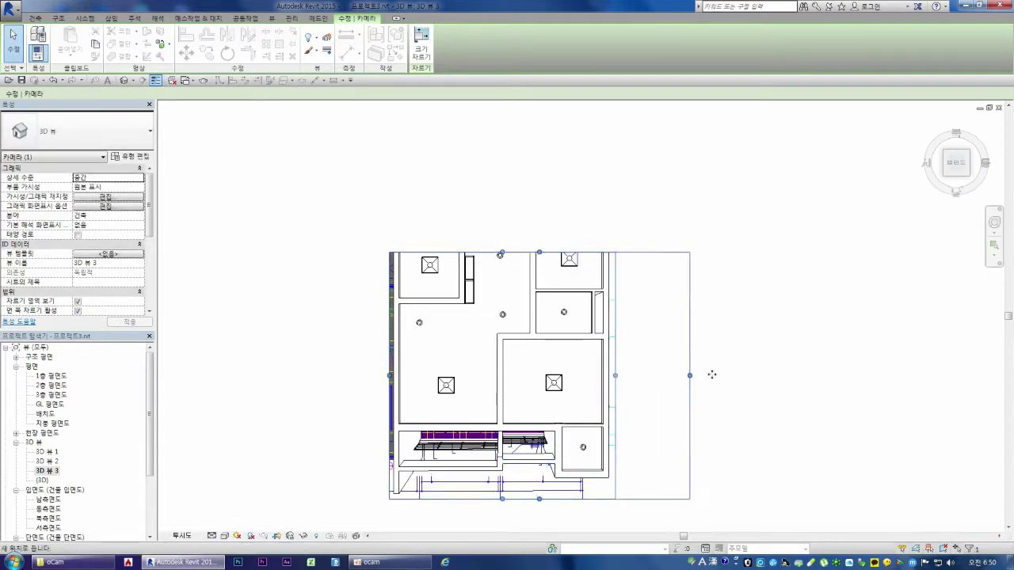
drag(390, 376, 310, 376)
drag(516, 251, 515, 129)
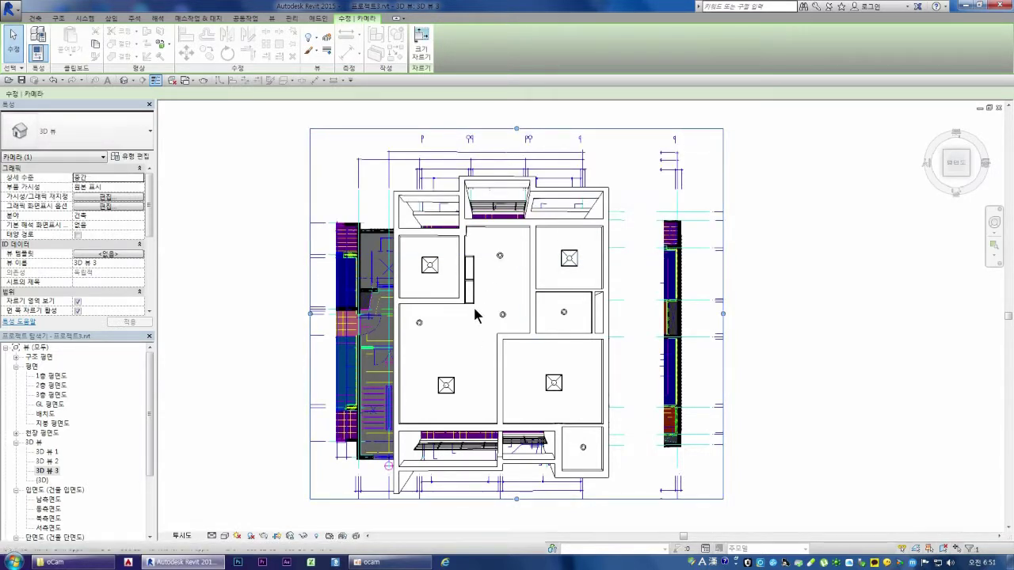
Switch the camera view's visual style to Shaded
click(211, 536)
click(233, 512)
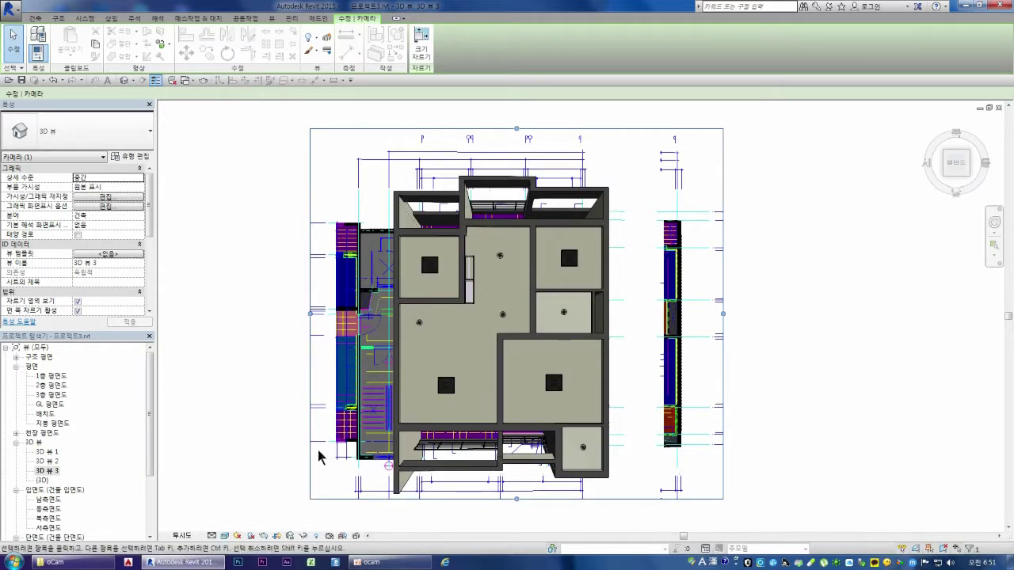
click(502, 234)
Hide the ceilings and the imported UN24.DWG drawing in 3D 뷰 3
right_click(503, 234)
mouse_move(545, 278)
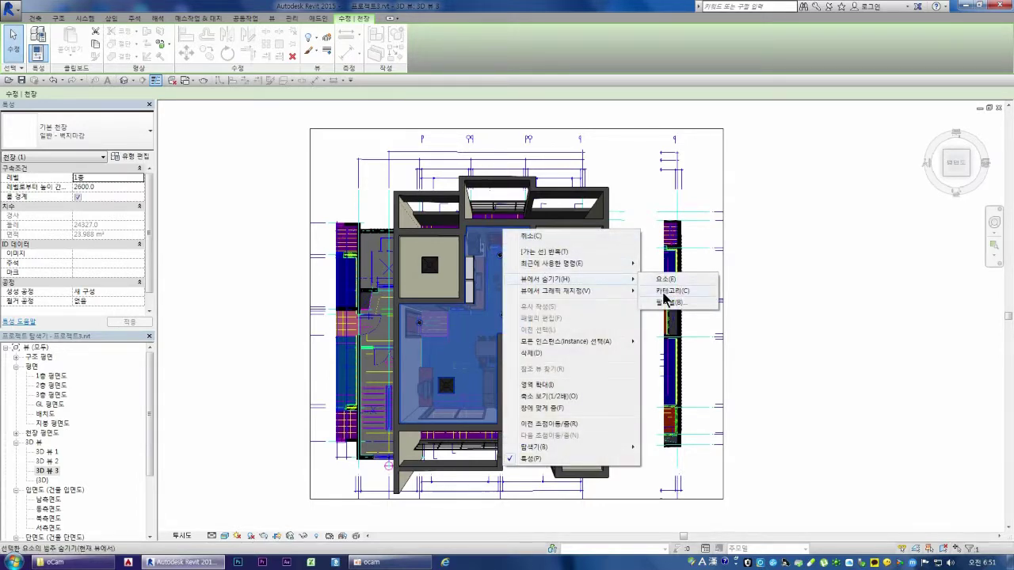
click(669, 291)
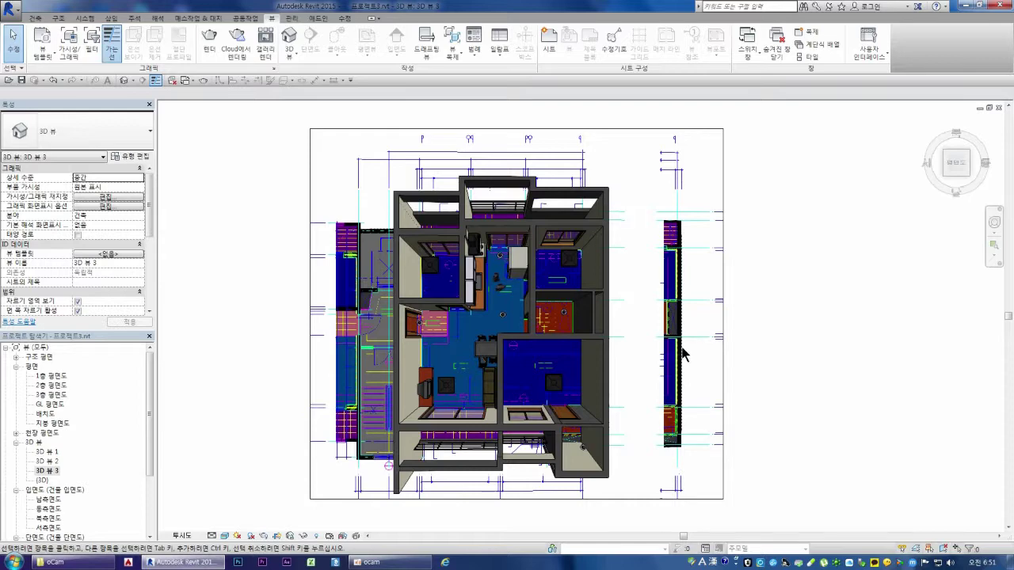
click(345, 400)
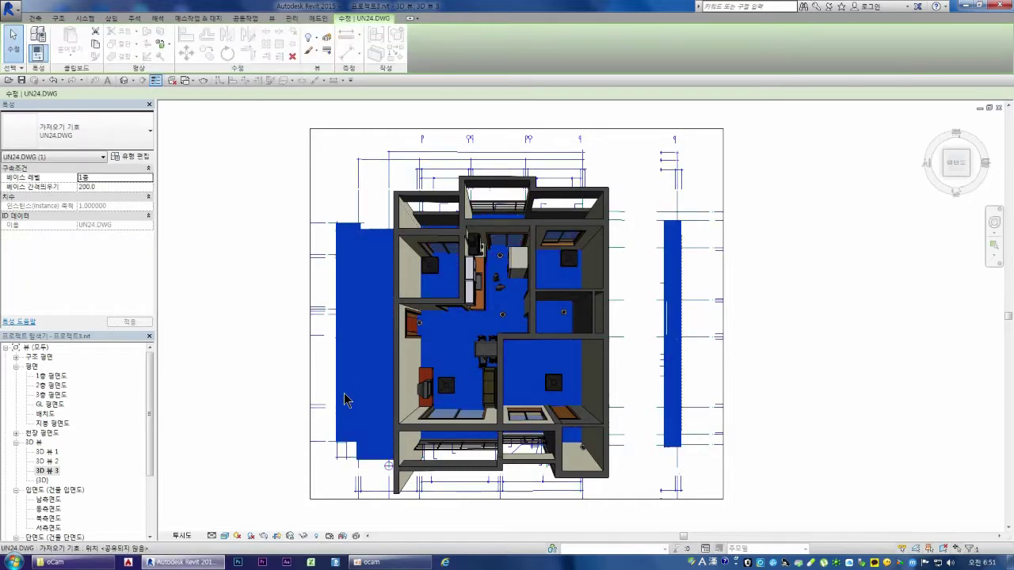
right_click(345, 400)
click(506, 207)
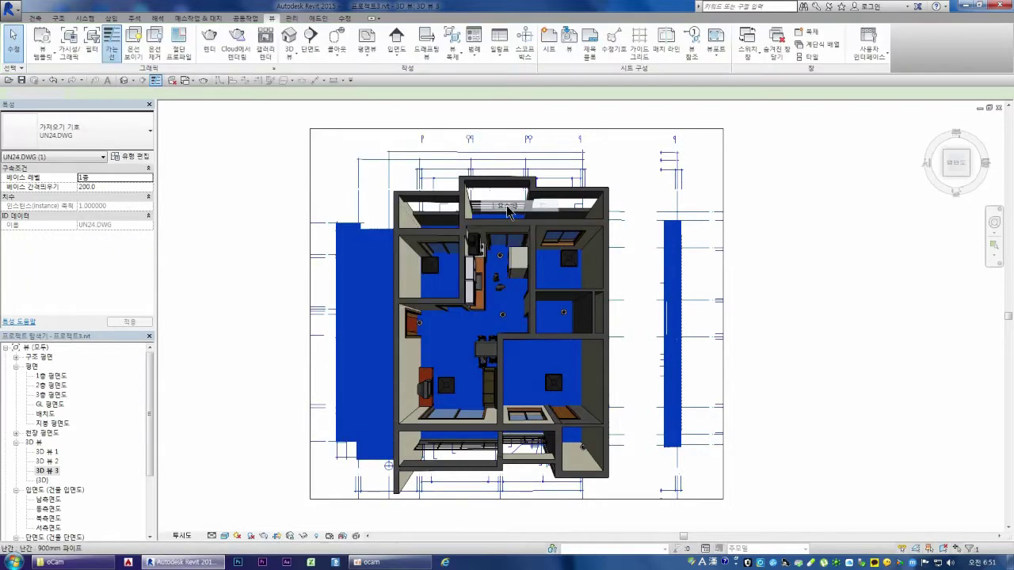
scroll(542, 392, up, 1)
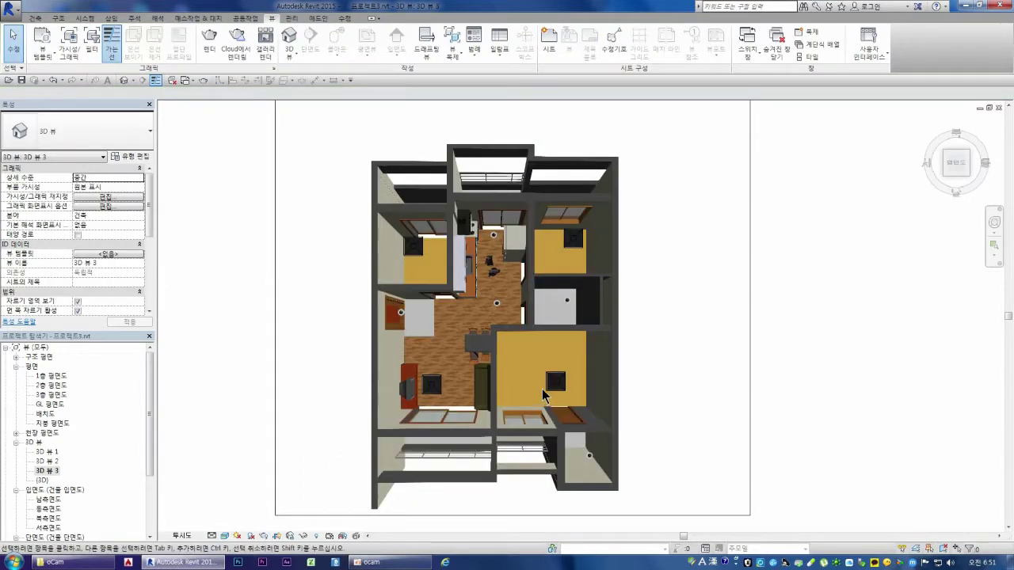
scroll(507, 427, down, 1)
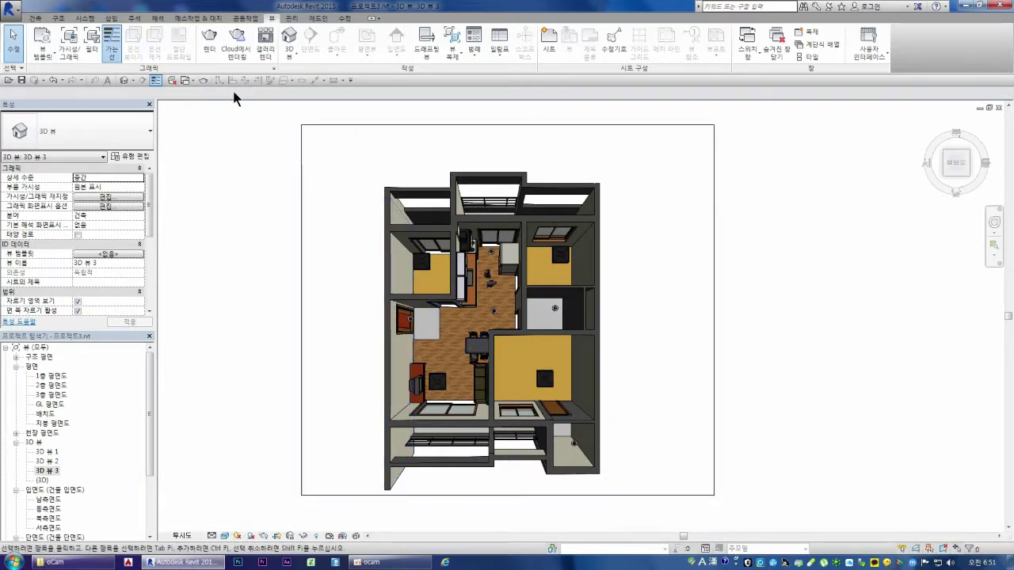
Render 3D 뷰 3 at Medium quality, then re-render with Interior: Sun and Artificial lighting
click(210, 46)
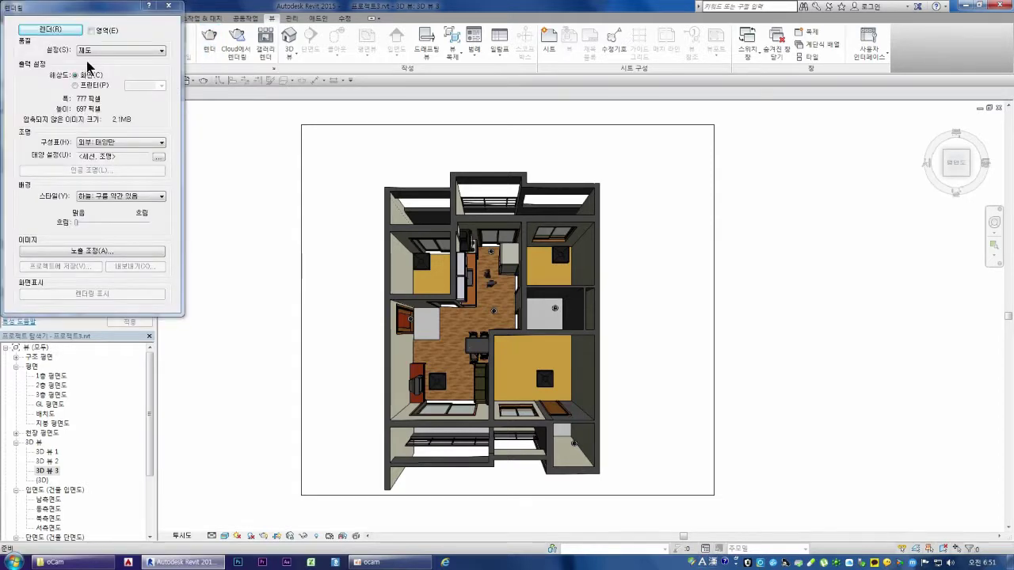
click(119, 50)
click(92, 79)
click(49, 30)
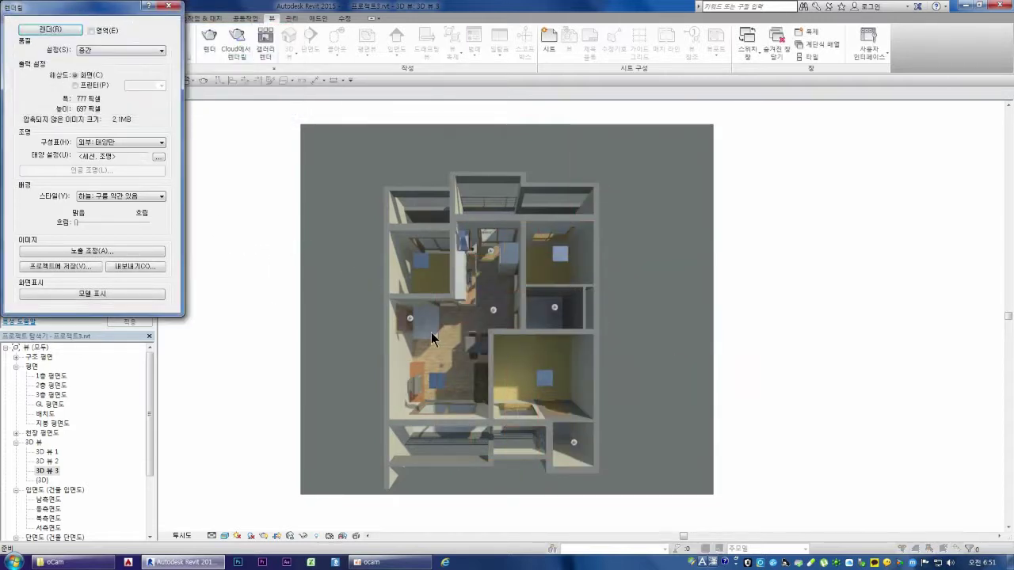
click(135, 144)
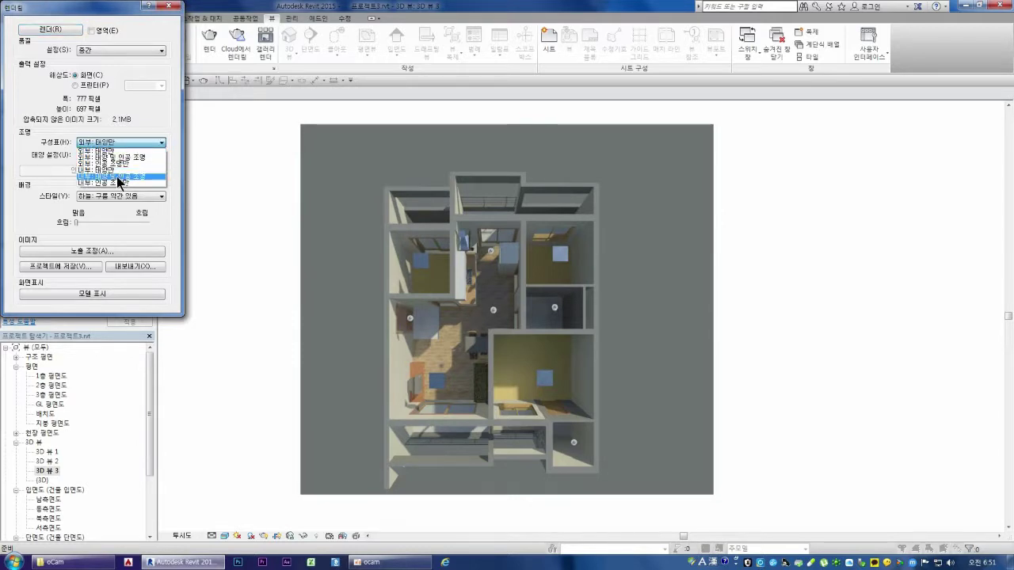
click(117, 177)
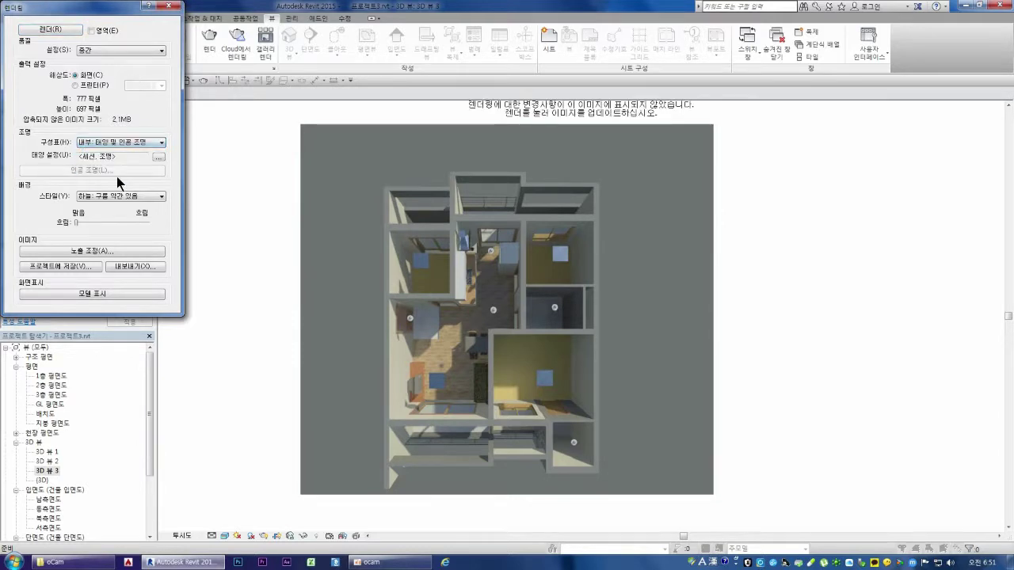
click(58, 32)
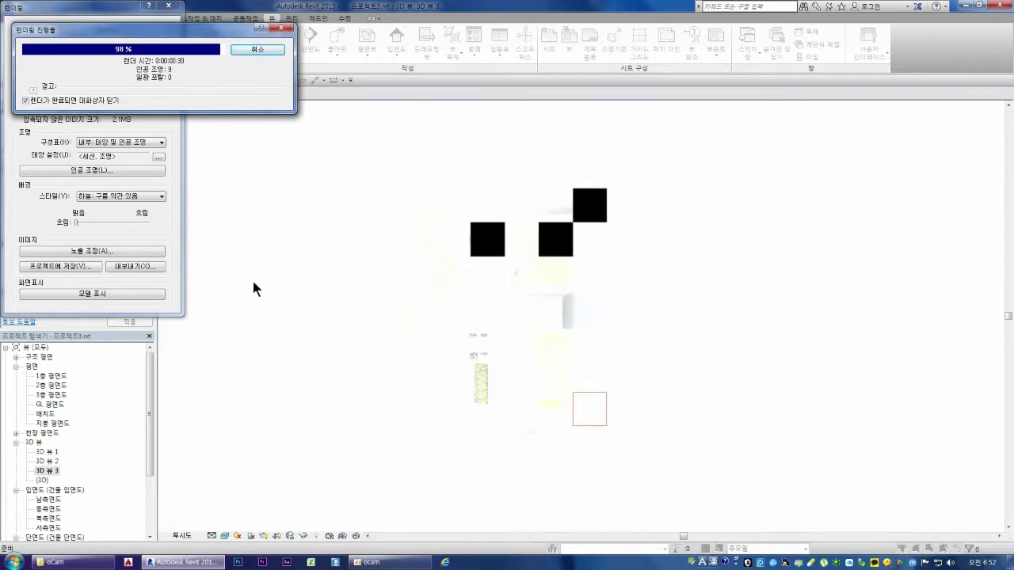
Adjust the rendering exposure, trying 11 then applying 12, and confirm with OK
click(110, 251)
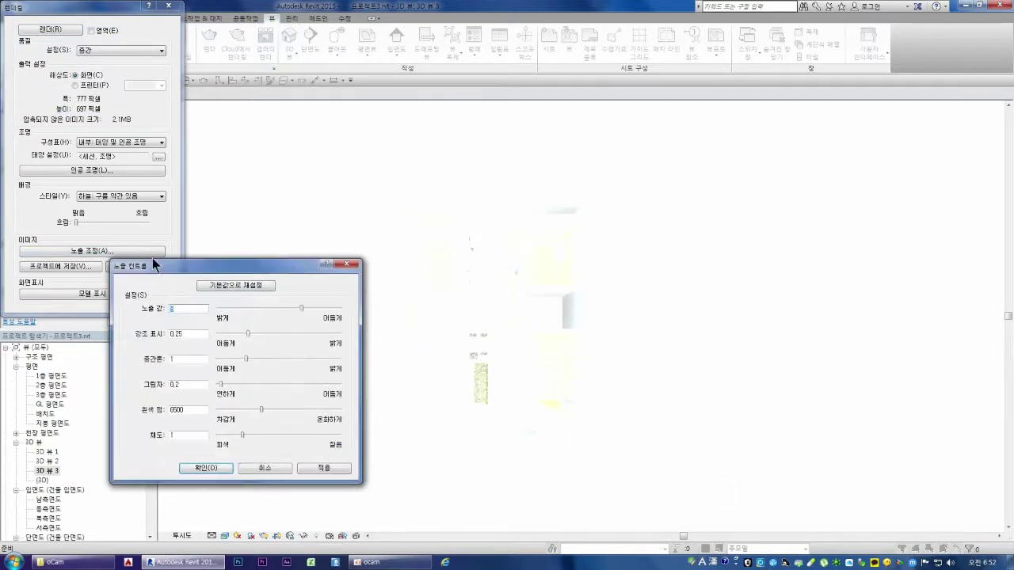
drag(301, 308, 314, 314)
click(319, 468)
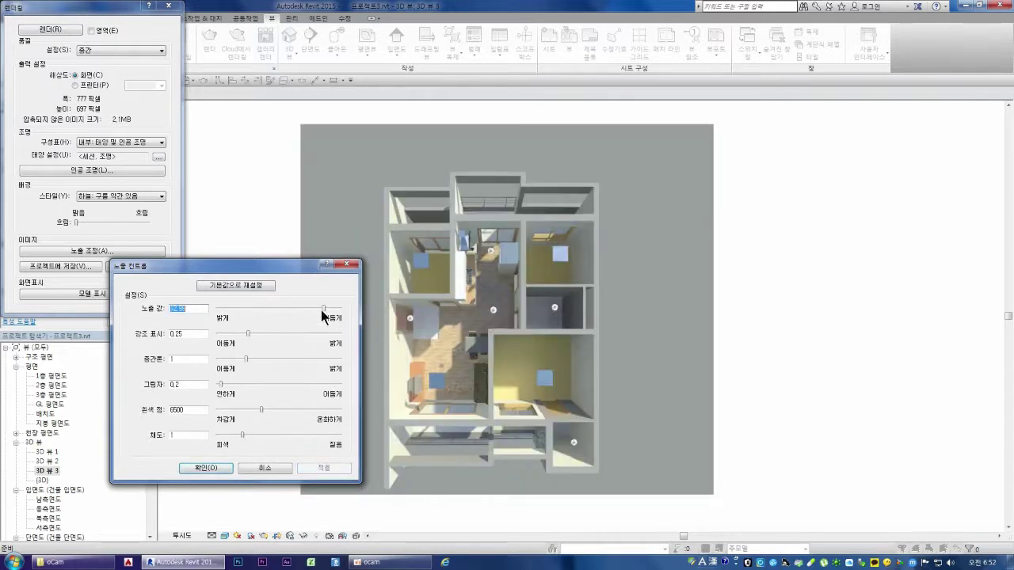
click(190, 309)
drag(190, 309, 171, 310)
click(327, 468)
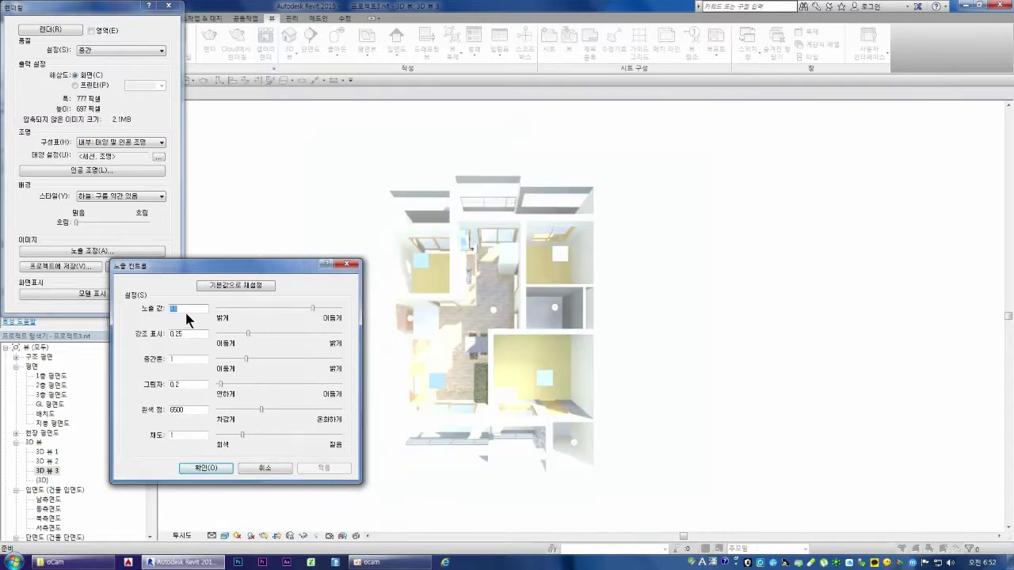
text(12)
click(328, 469)
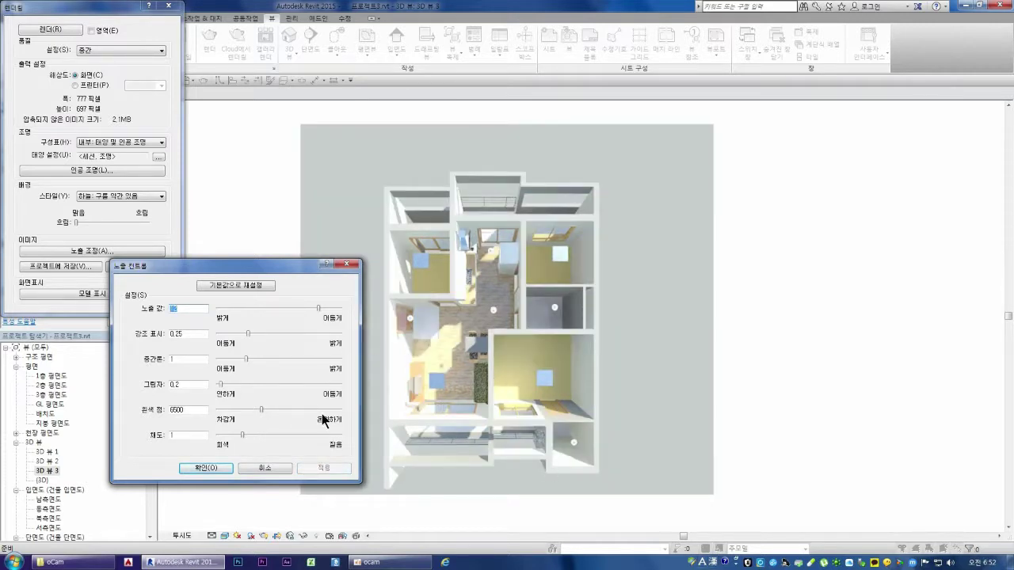
click(212, 468)
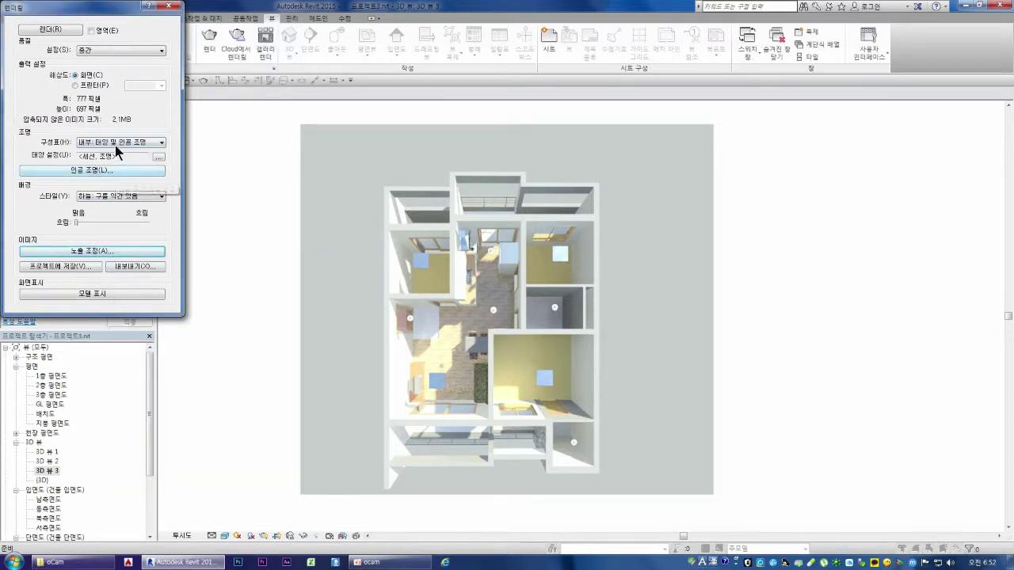
click(99, 171)
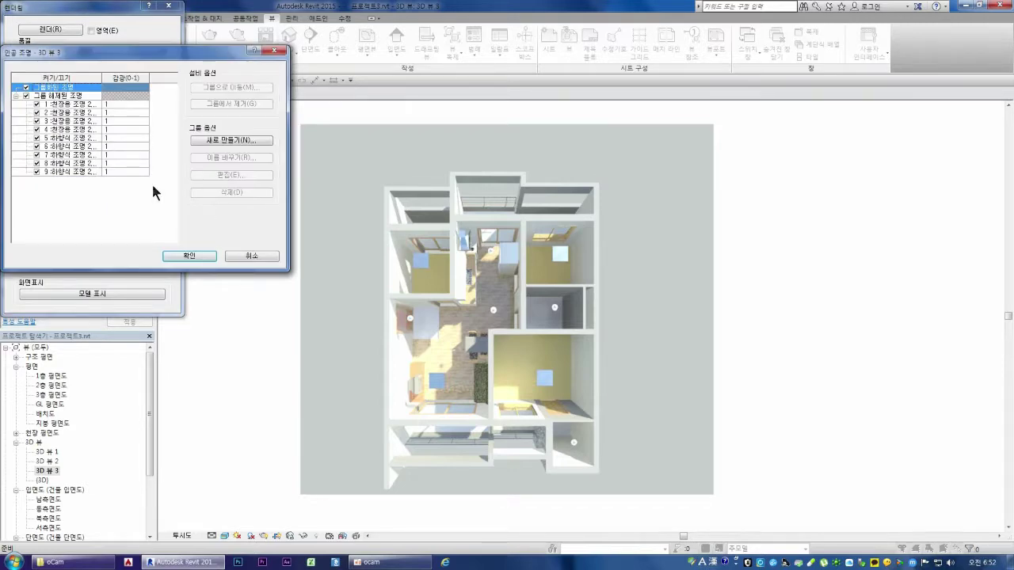
Re-render 3D 뷰 3 with the Interior: Artificial Only lighting scheme, leaving light groups unchanged
click(243, 256)
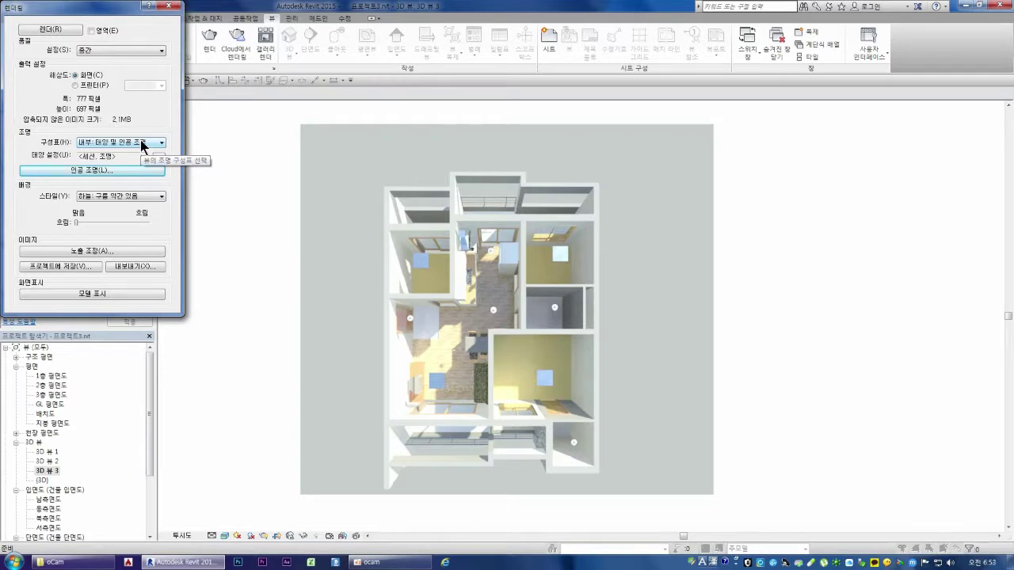
click(140, 141)
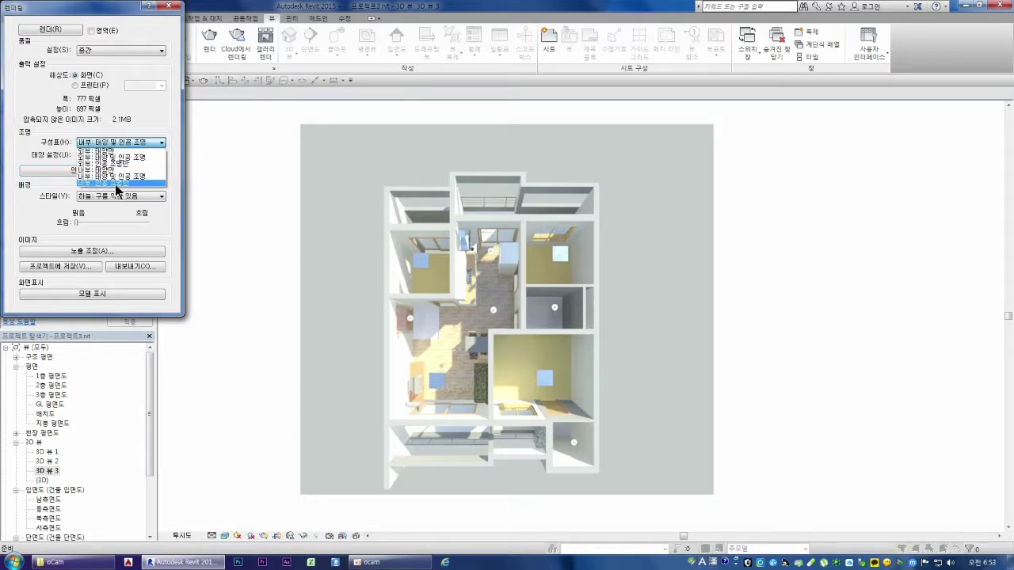
click(115, 186)
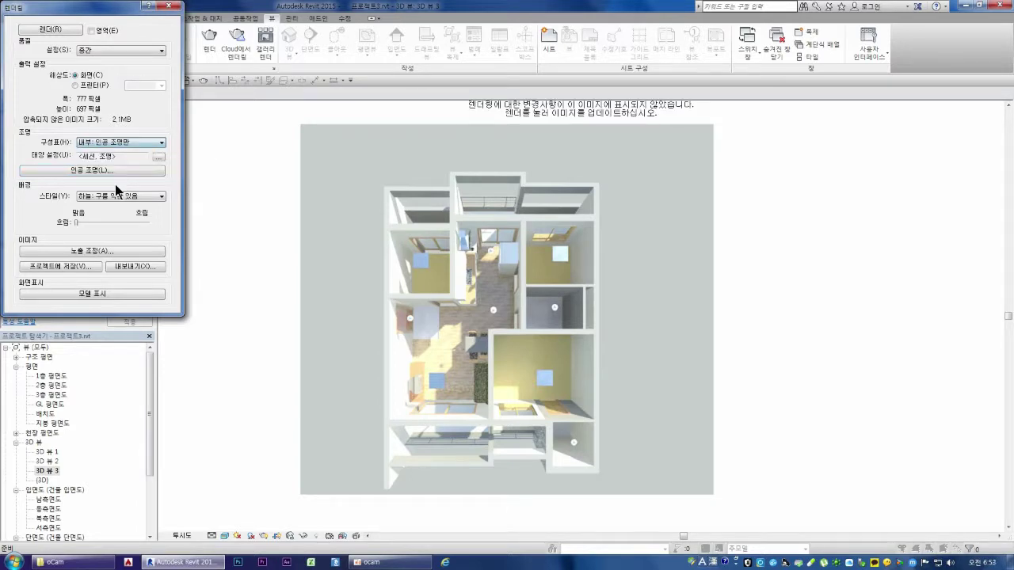
click(66, 35)
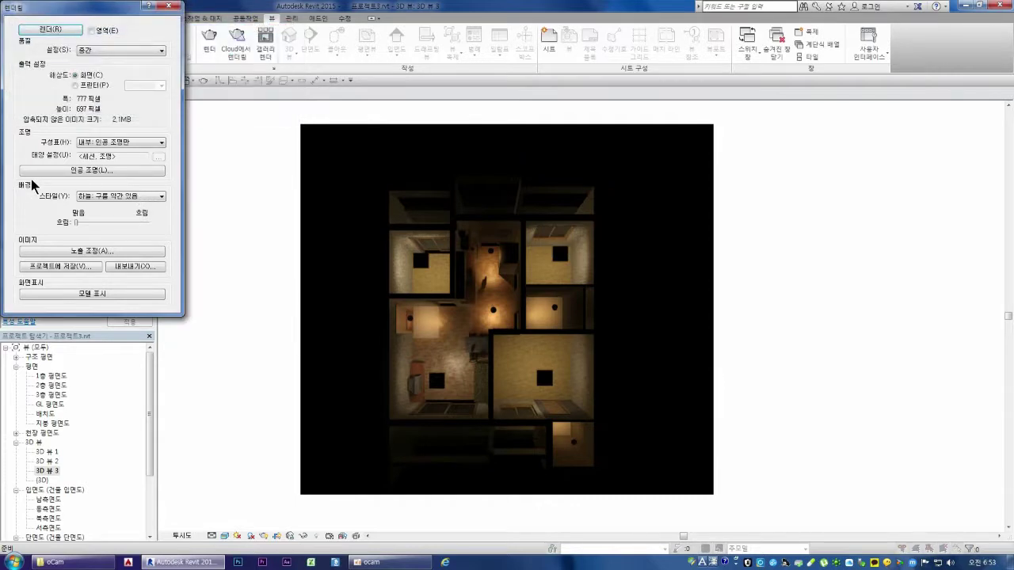
click(121, 252)
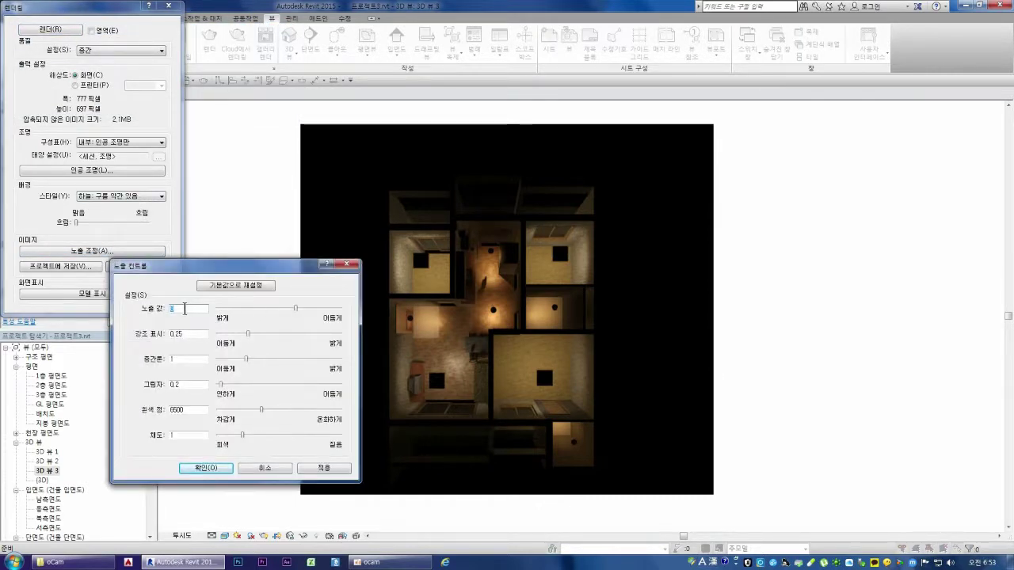
text(12)
click(316, 467)
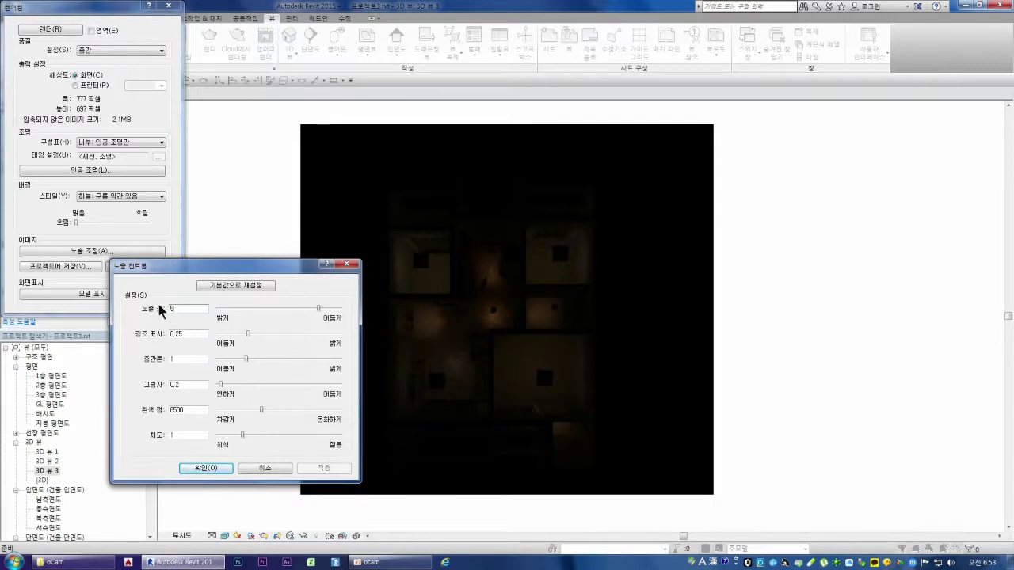
key(Tab)
click(319, 471)
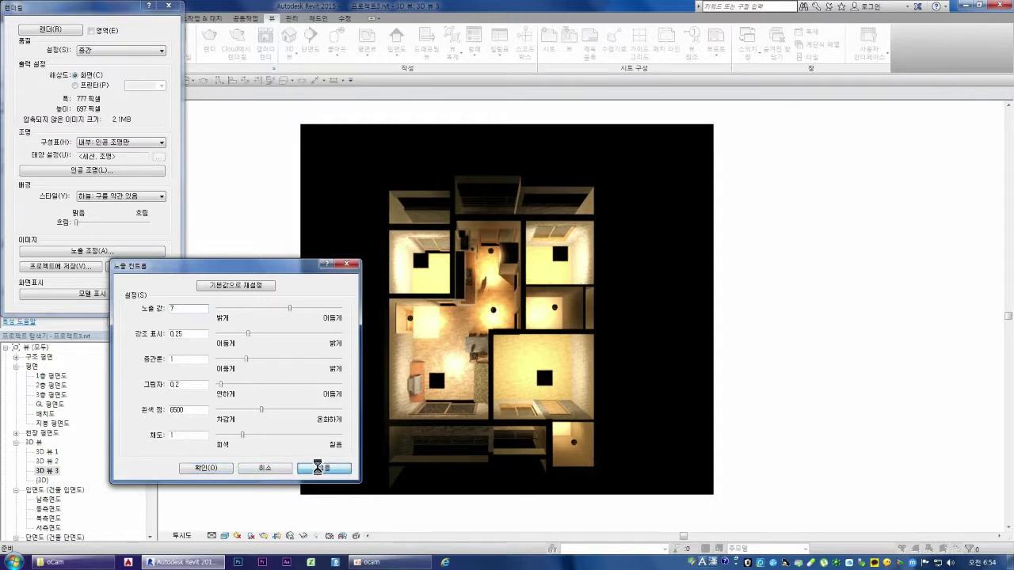
click(324, 468)
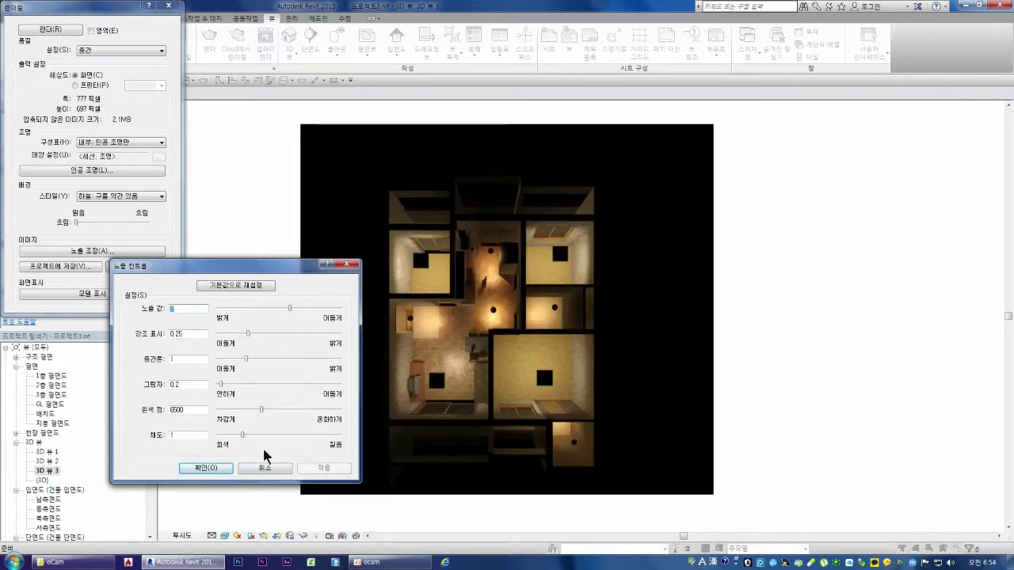
click(266, 469)
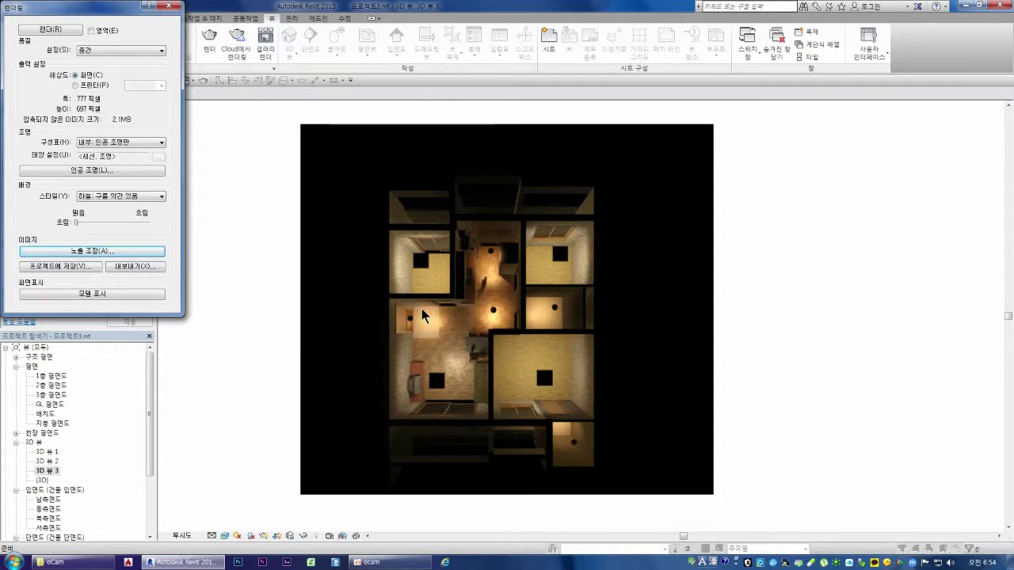
click(108, 142)
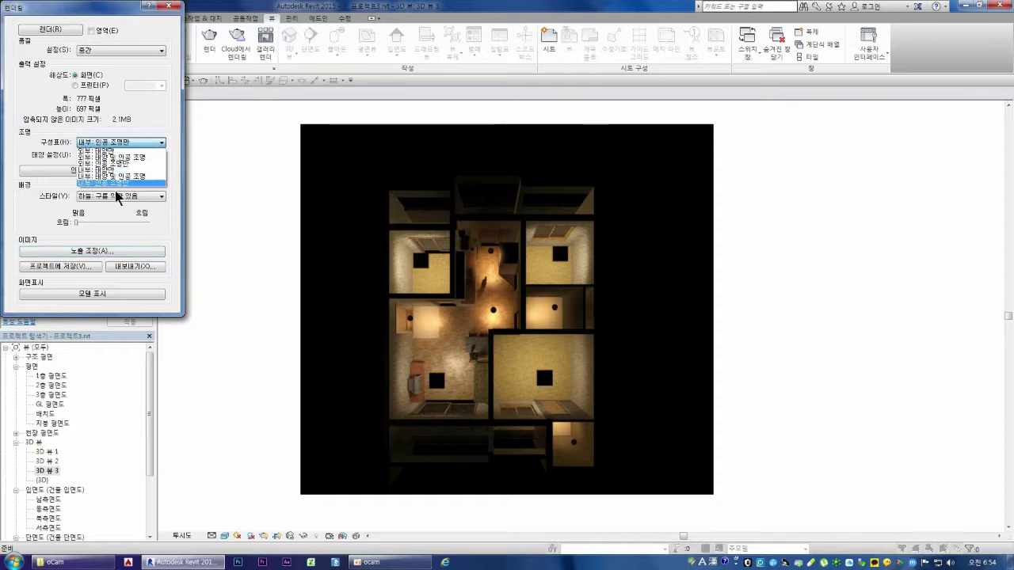
Render with Exterior: Artificial Only, then re-render with Interior: Sun and Artificial lighting
click(107, 165)
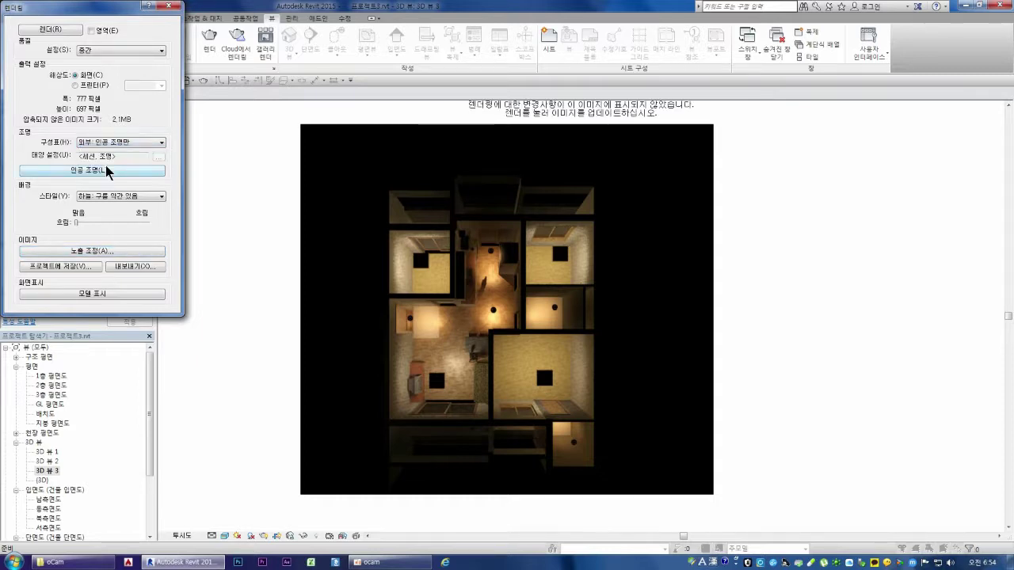
click(50, 30)
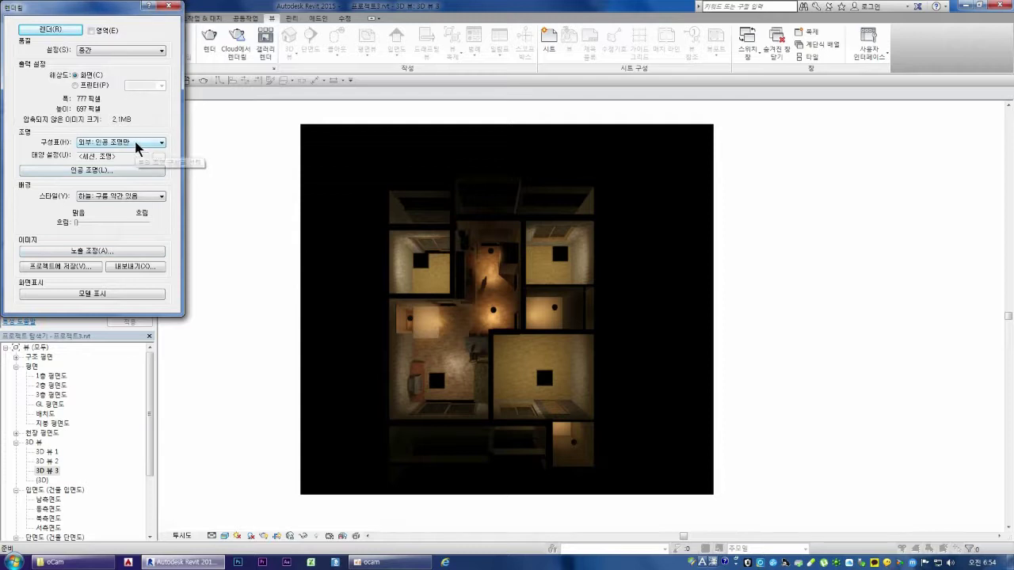
click(137, 144)
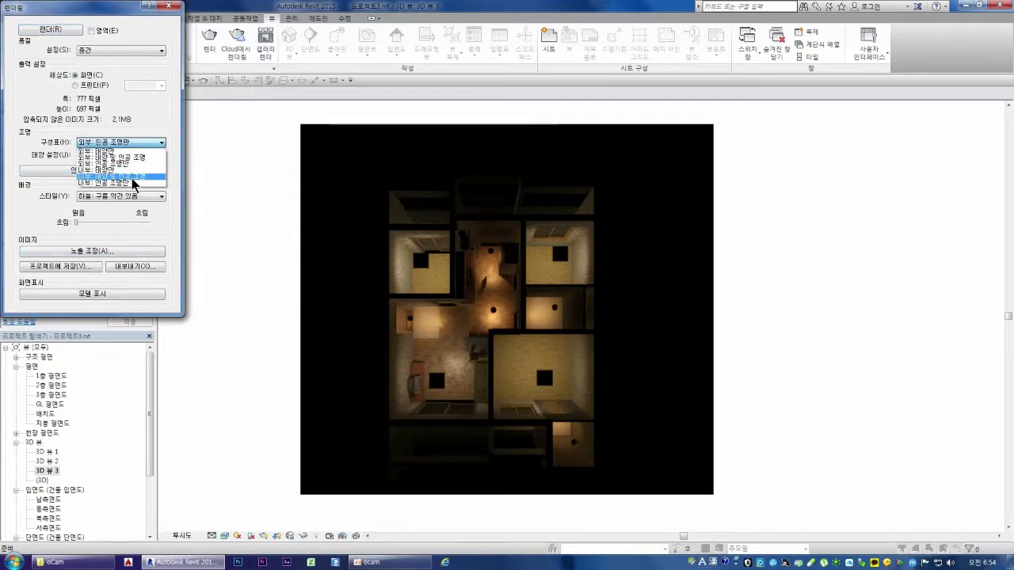
click(132, 179)
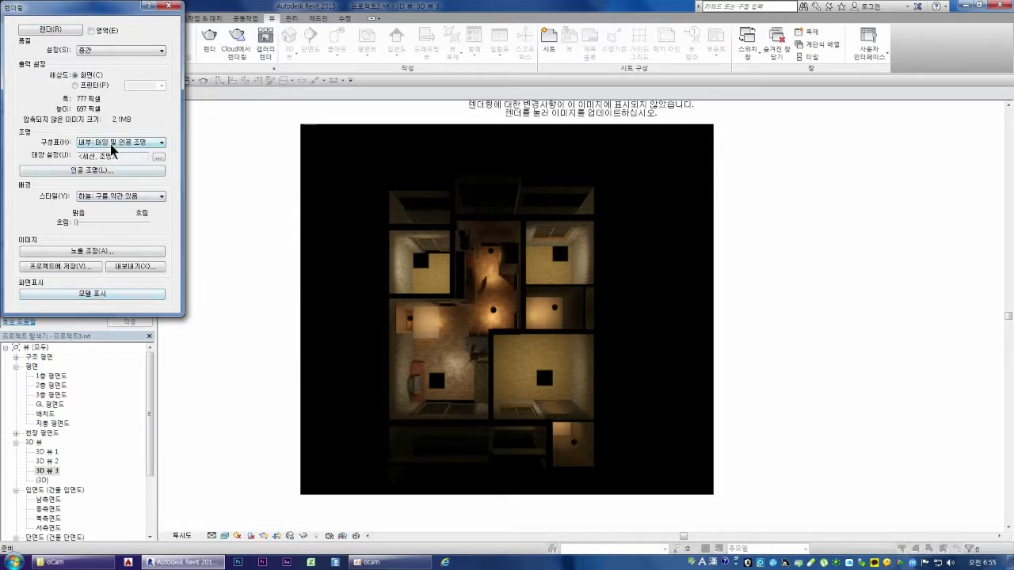
click(63, 31)
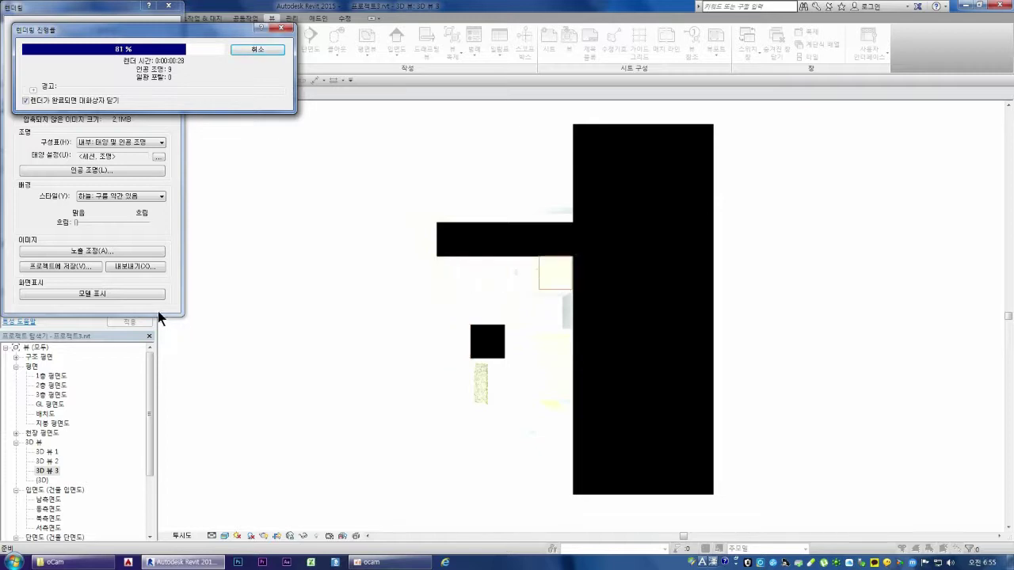
click(98, 251)
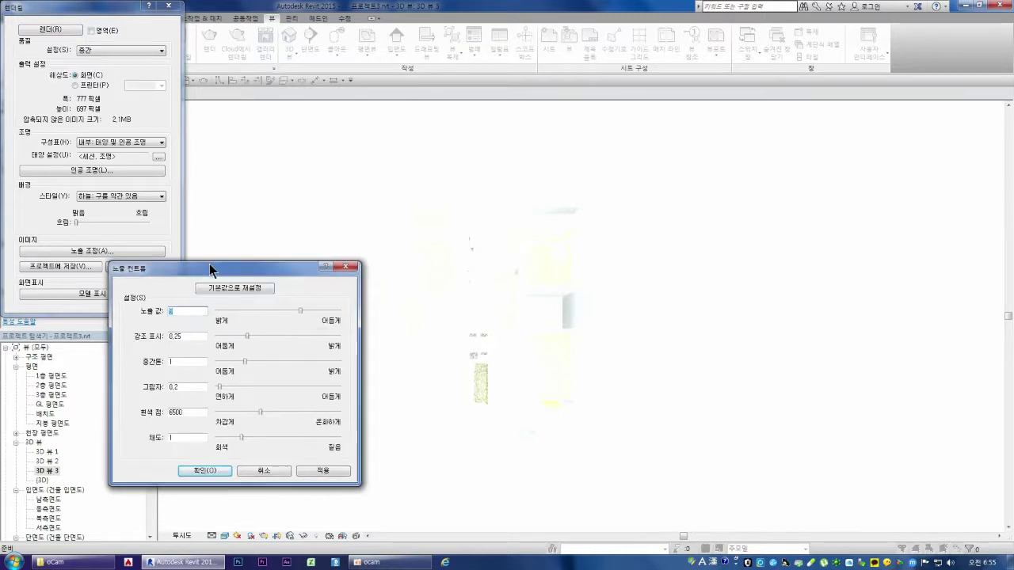
Set the exposure value to 14 and apply it, then close the exposure and rendering dialogs
drag(208, 266, 142, 220)
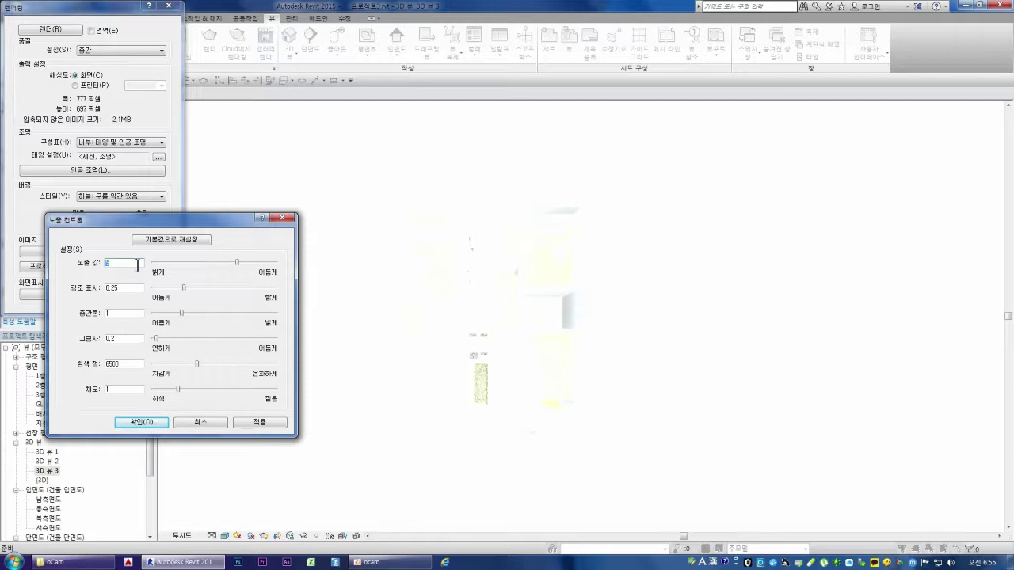
click(266, 423)
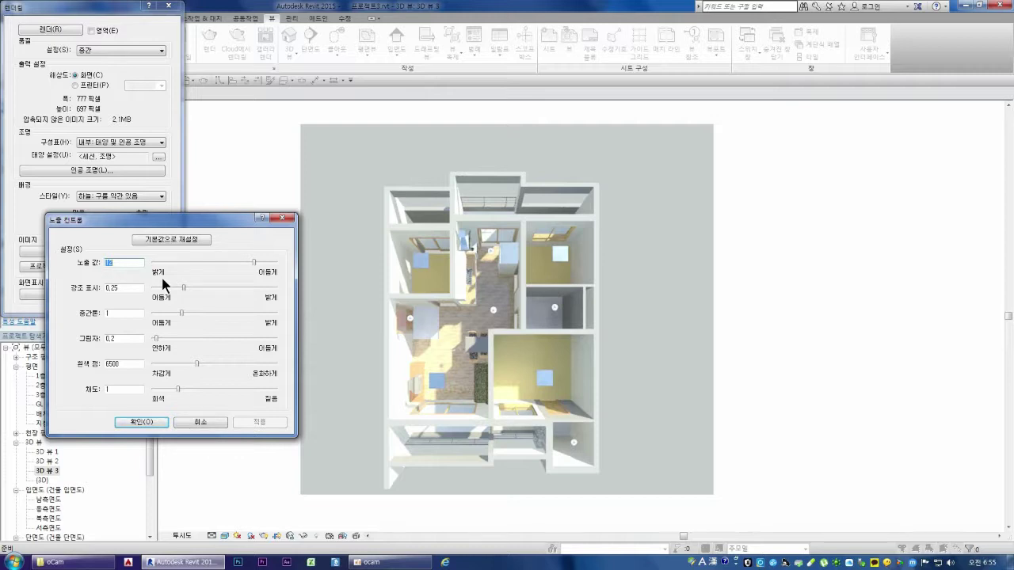
text(14)
click(264, 421)
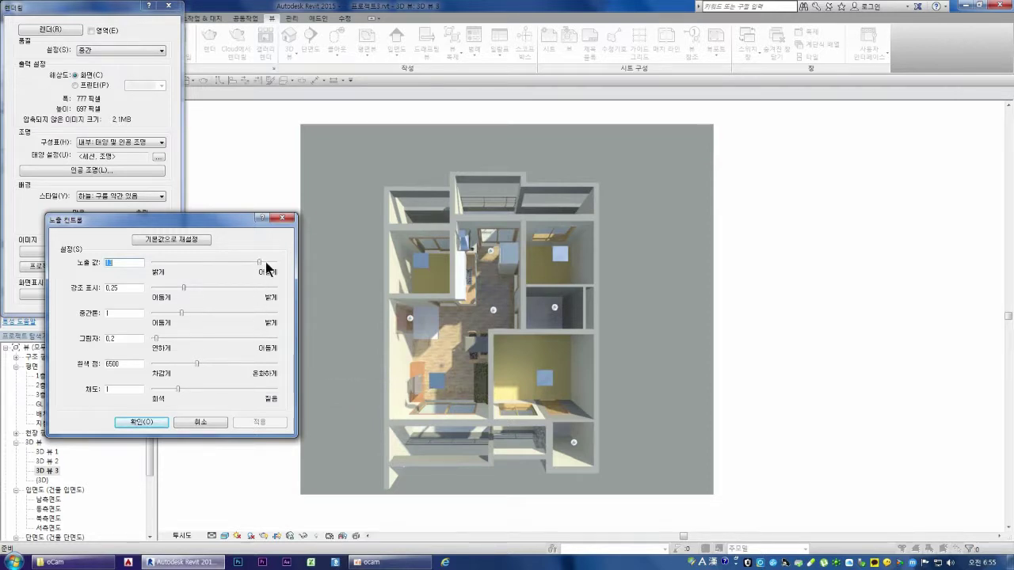
click(283, 218)
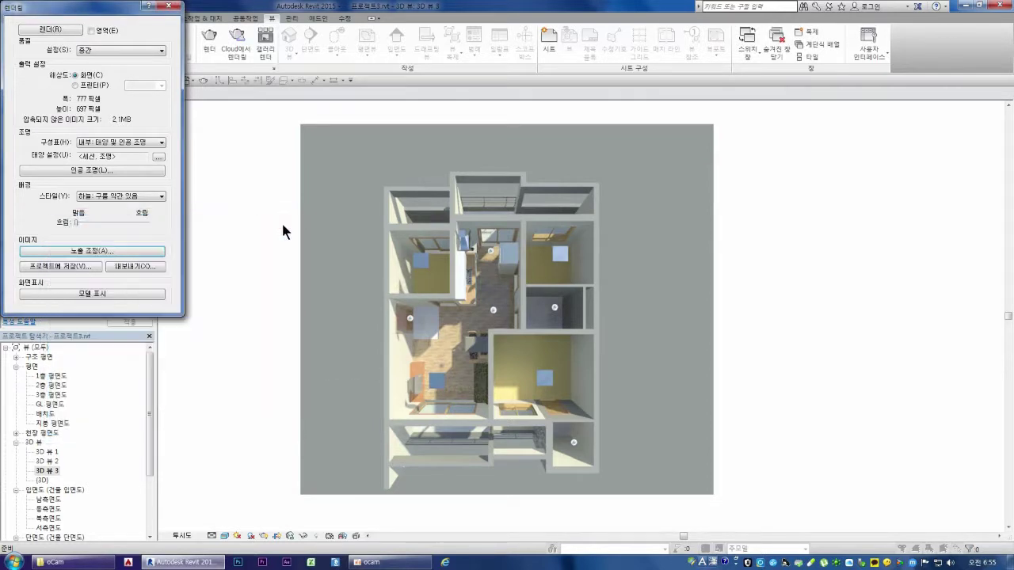
click(168, 5)
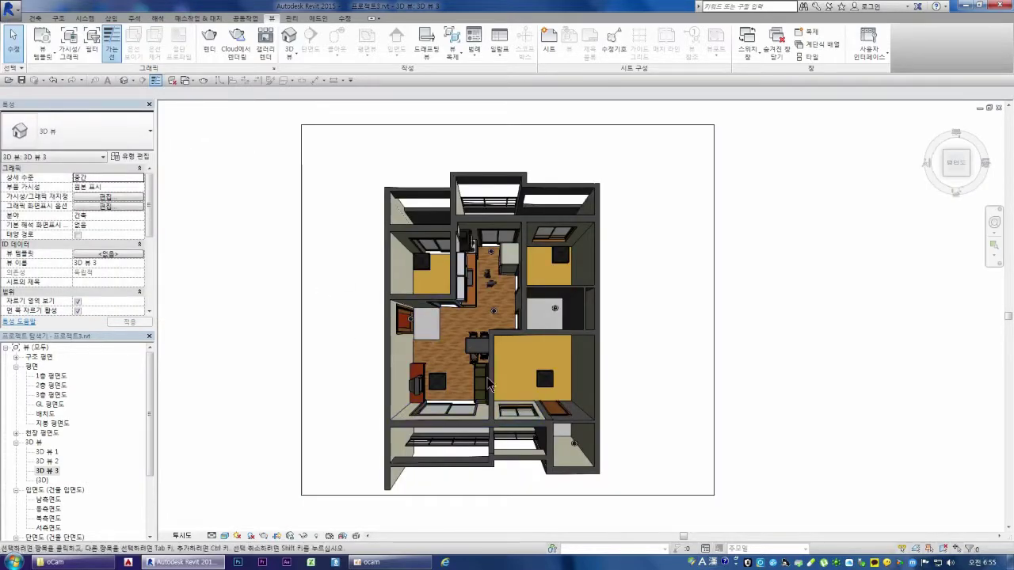
Select the living-room TV and open its CT-29K6 family in the family editor
scroll(465, 529, up, 2)
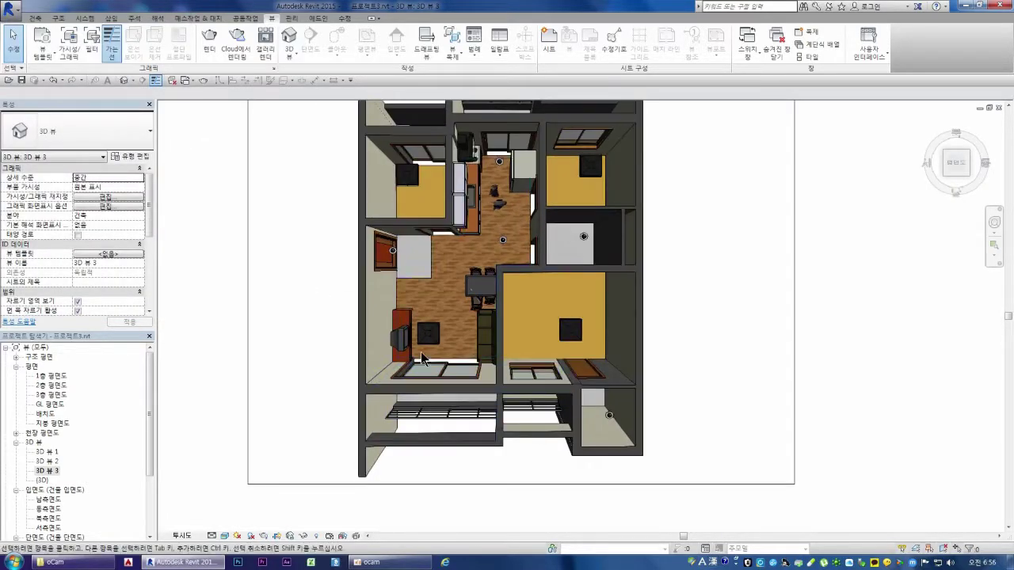
scroll(455, 367, up, 1)
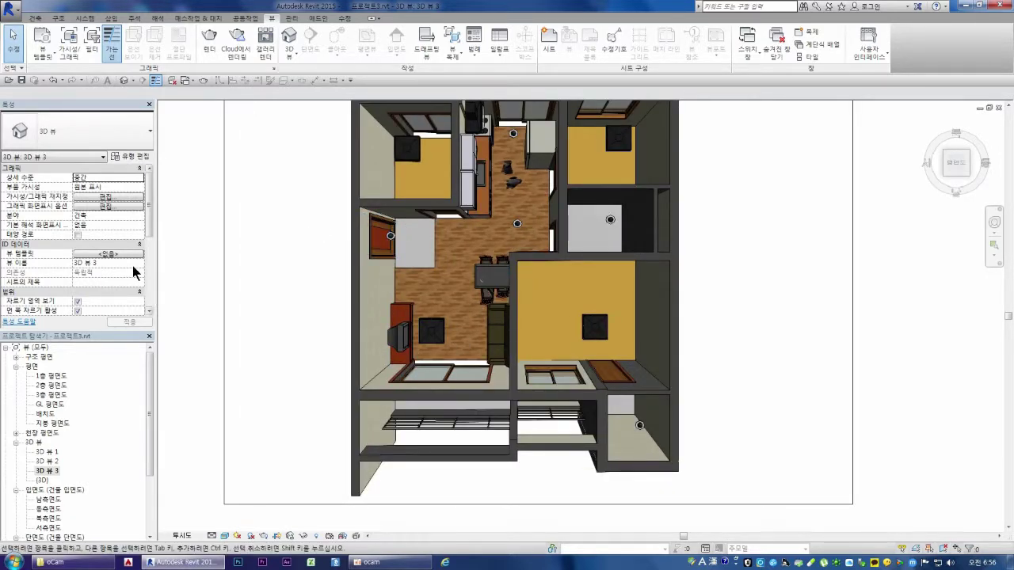
scroll(386, 341, up, 2)
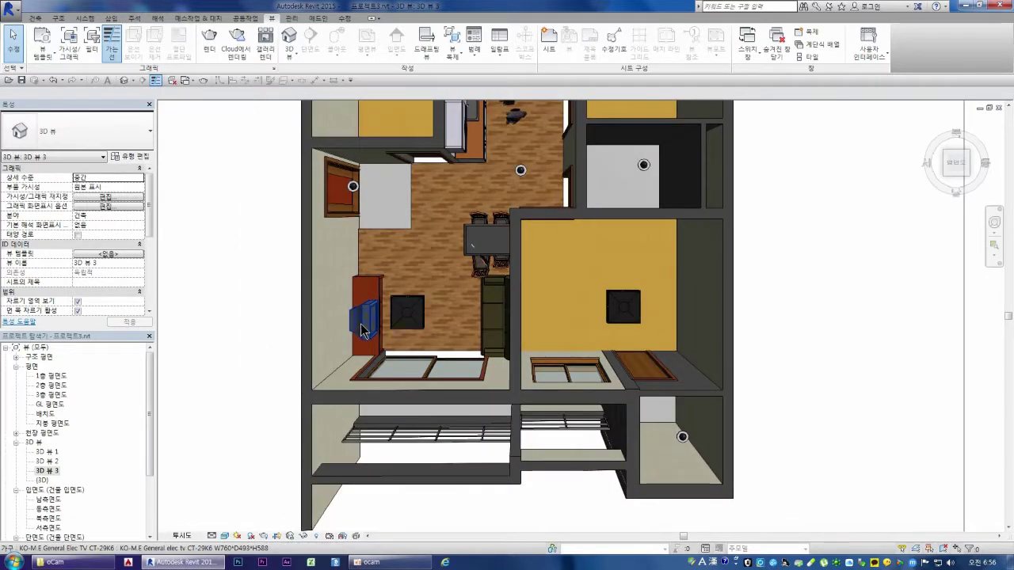
click(365, 330)
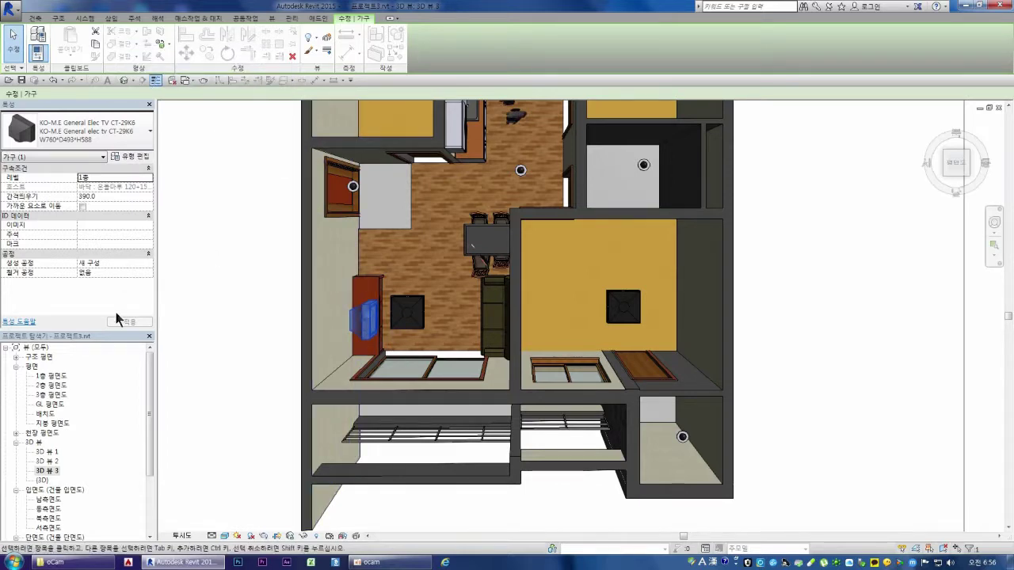
double_click(61, 376)
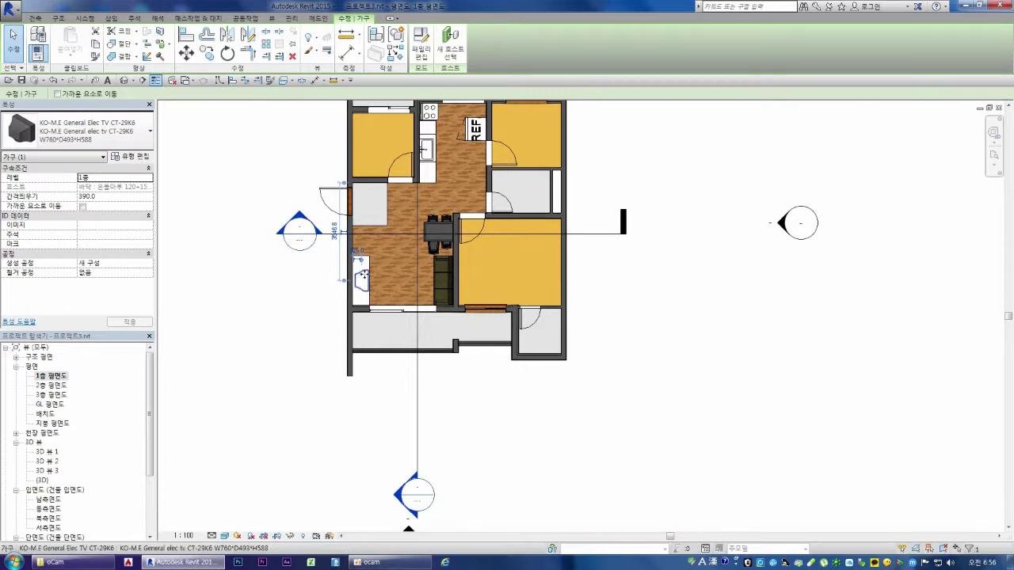
click(420, 49)
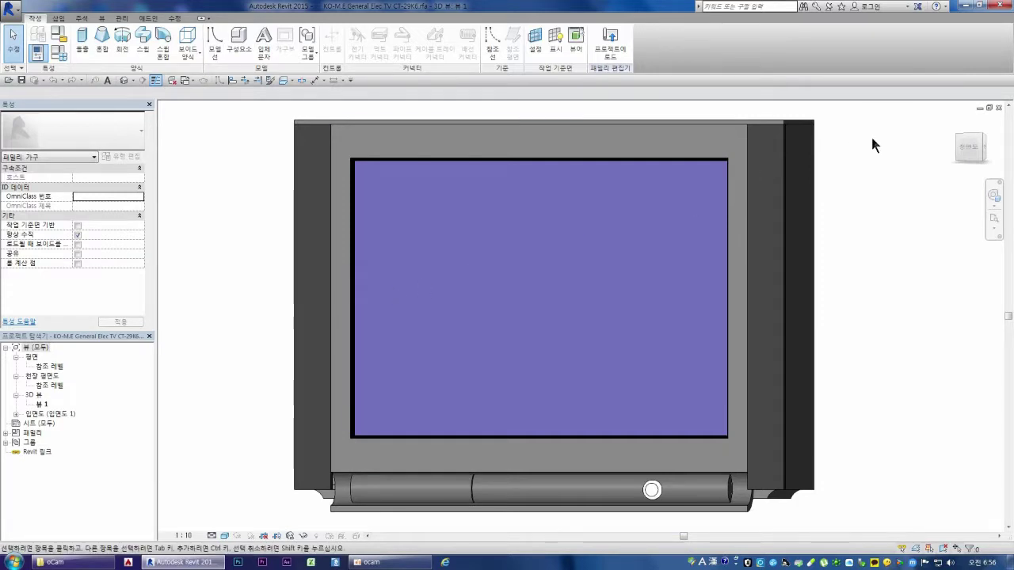
Select the TV screen panel and confirm its material is driven by the rubber material parameter
drag(970, 147, 941, 155)
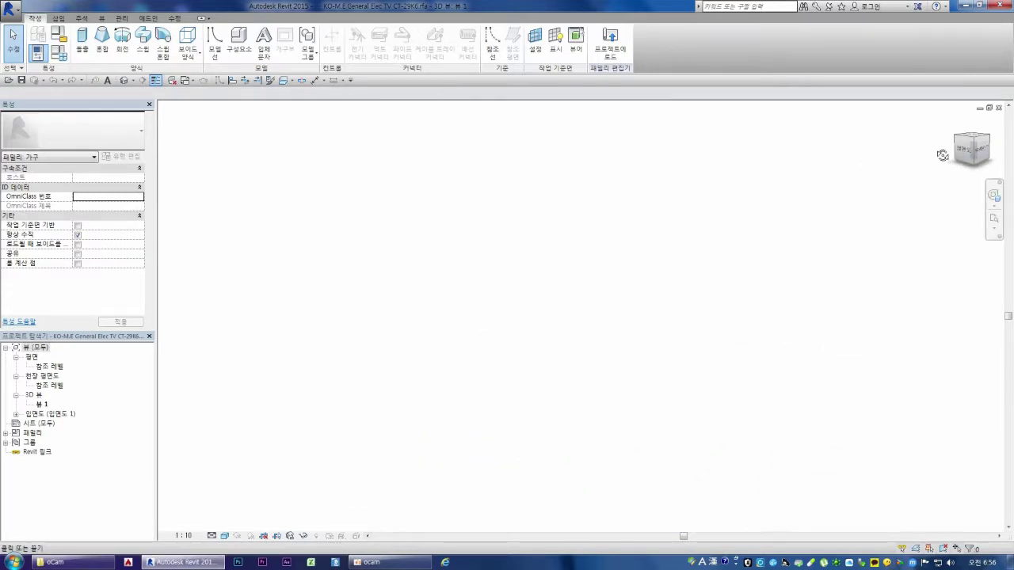
scroll(643, 265, down, 3)
scroll(622, 270, down, 2)
scroll(621, 270, down, 3)
scroll(767, 195, up, 3)
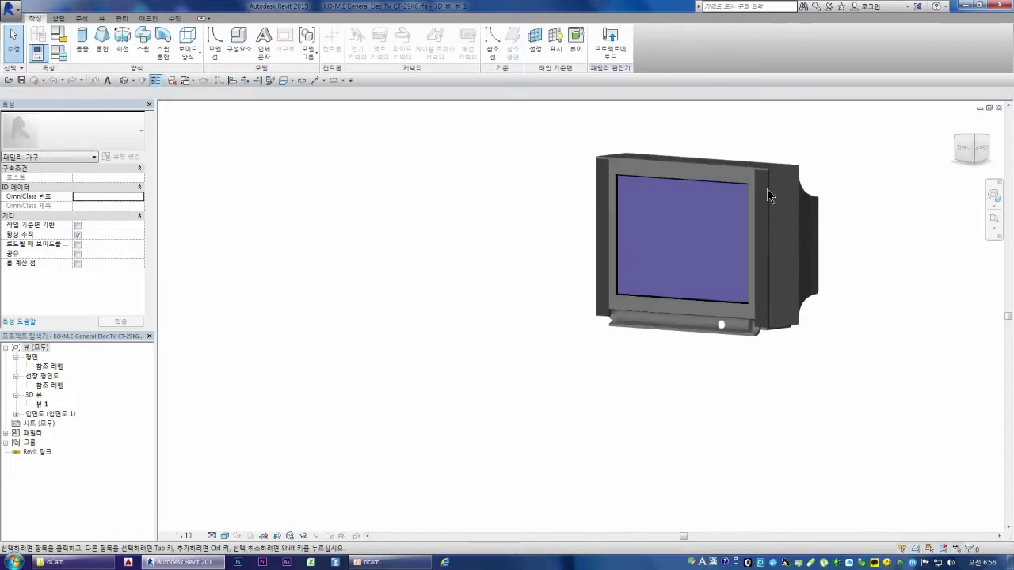
scroll(697, 191, up, 2)
scroll(690, 181, up, 2)
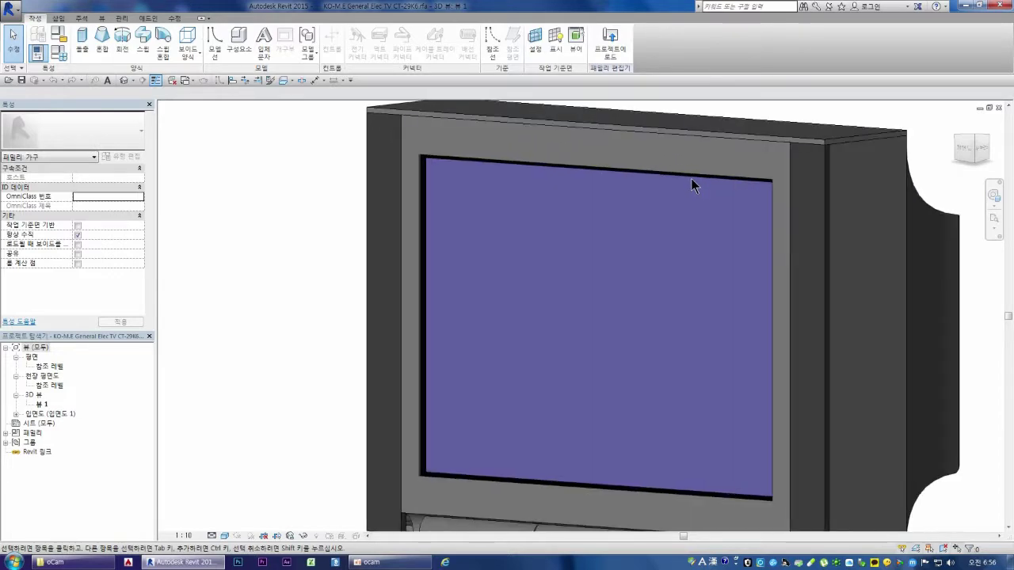
click(568, 168)
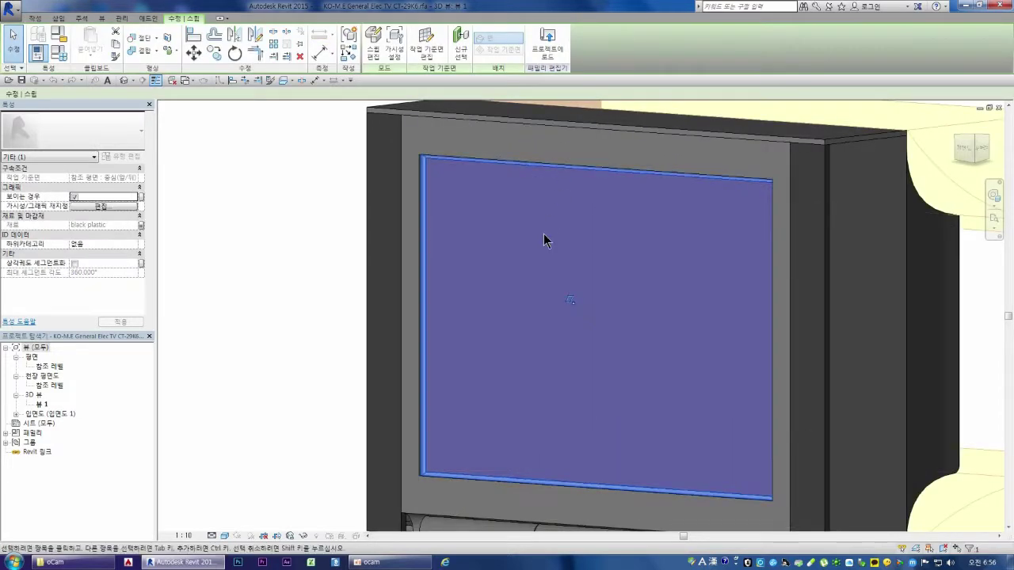
click(141, 226)
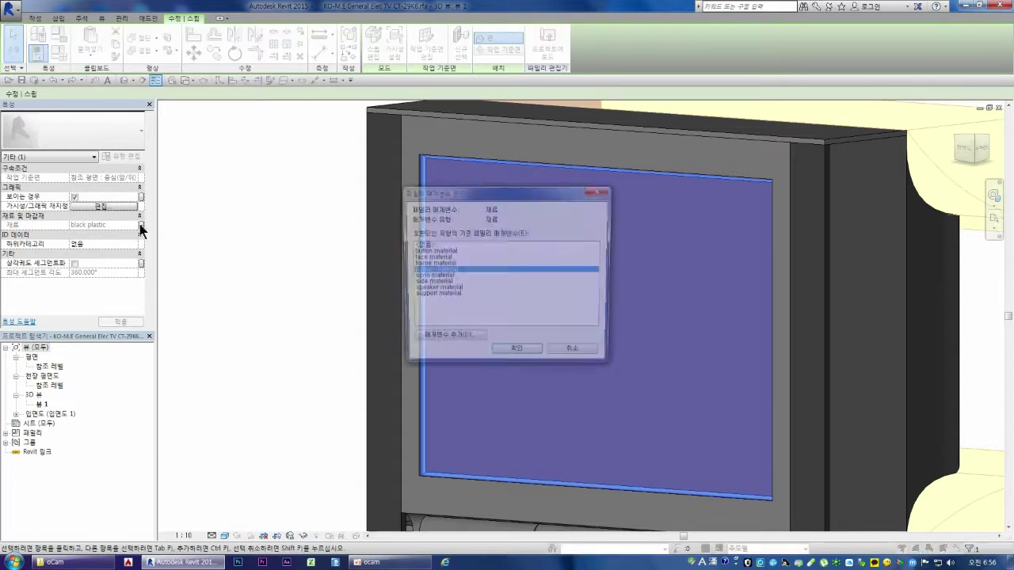
double_click(456, 292)
Close the TV family without saving, returning to the 1층 평면도 floor plan
key(Escape)
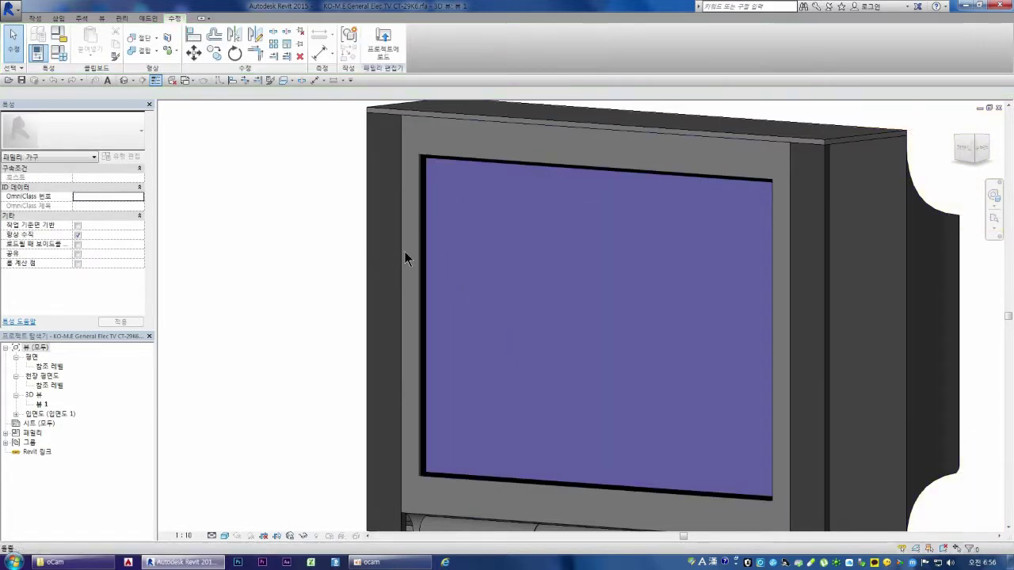
click(482, 161)
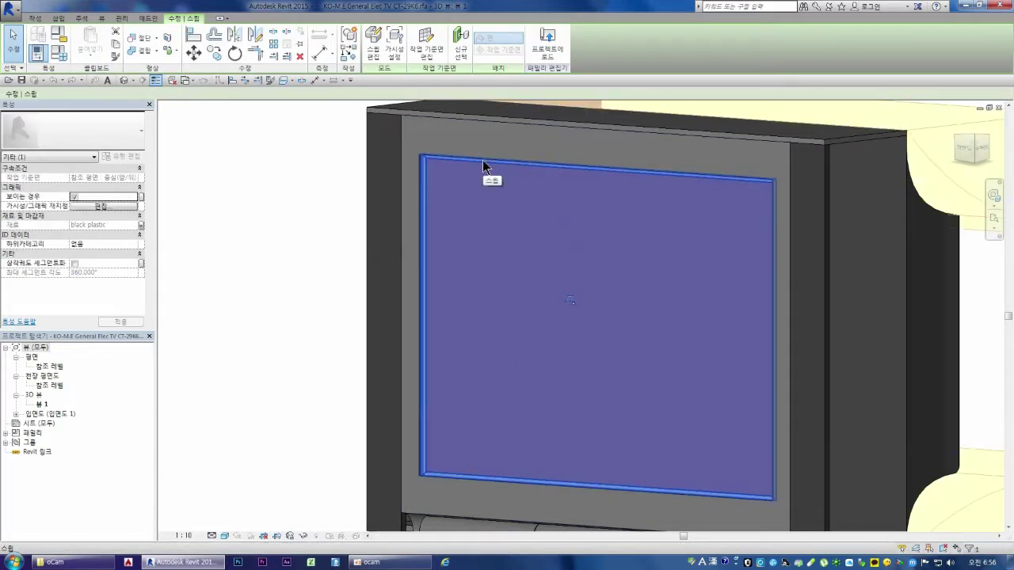
key(Escape)
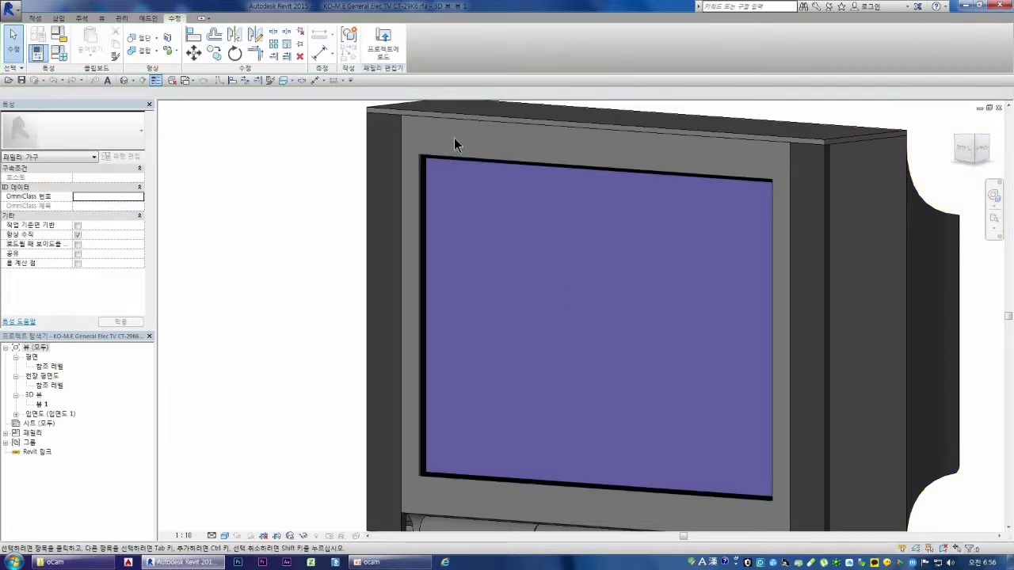
click(999, 108)
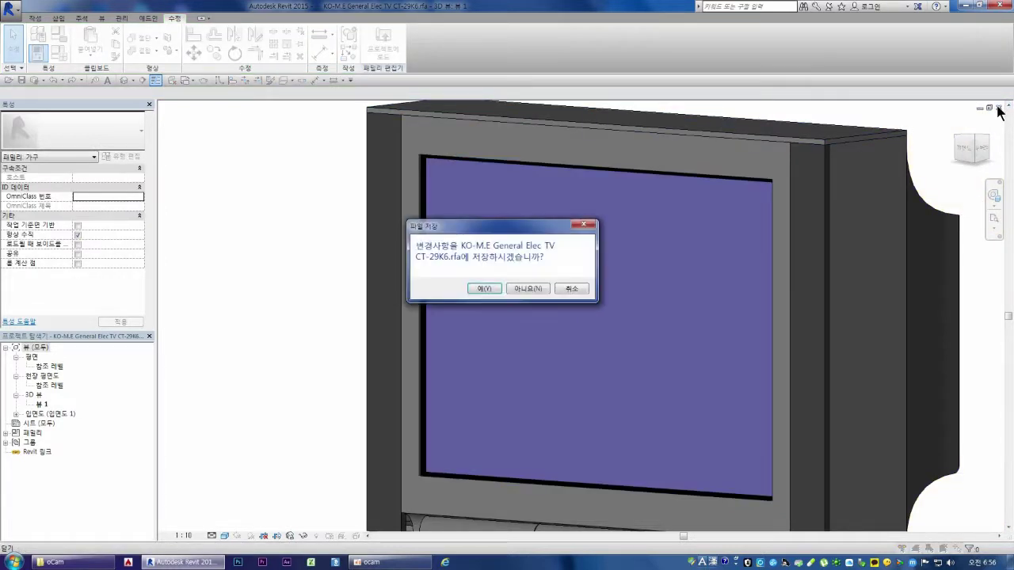
click(529, 289)
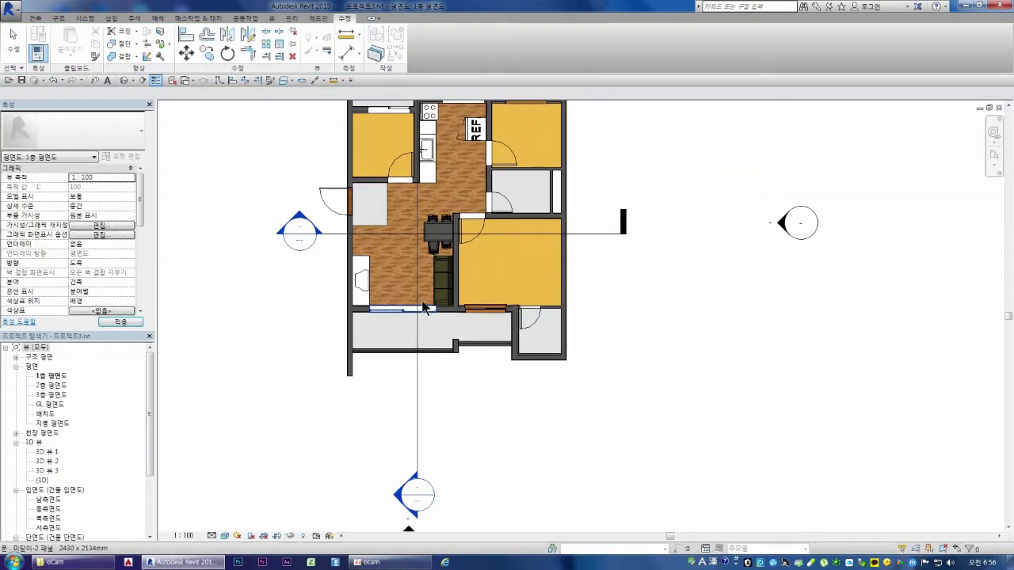
Open the TV's type properties and check its scrin, face and rubber material values
click(360, 292)
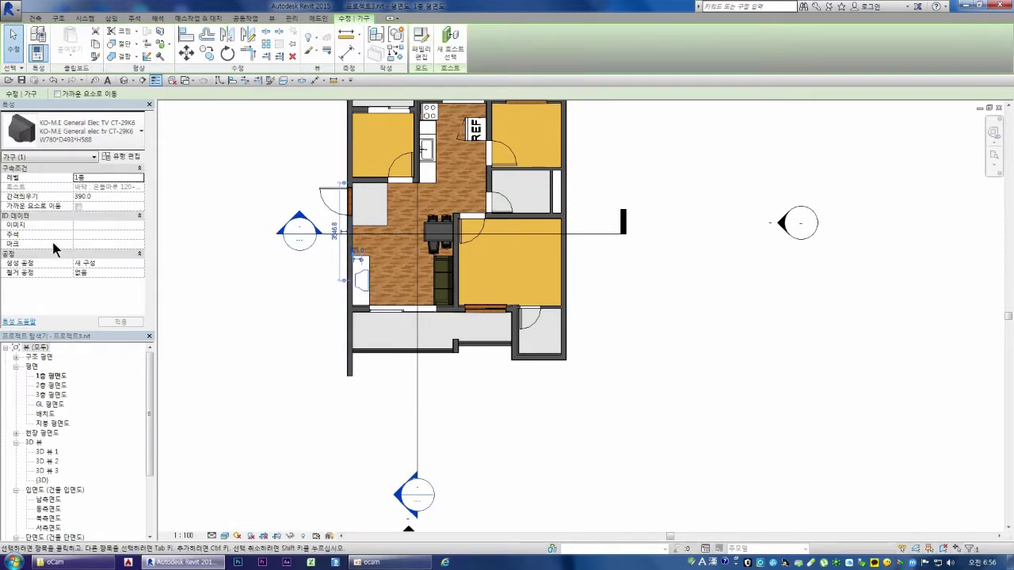
click(121, 157)
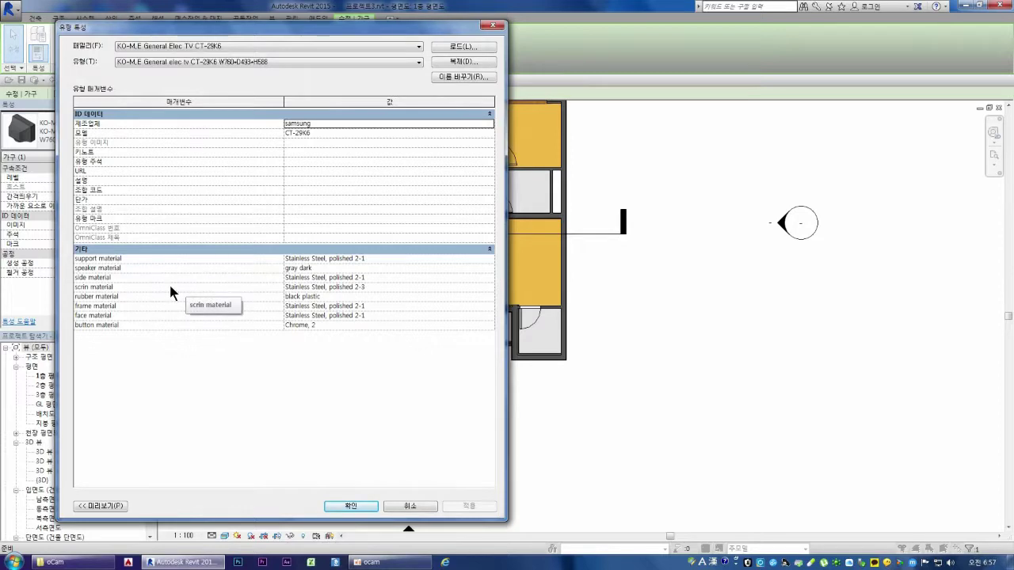
click(303, 287)
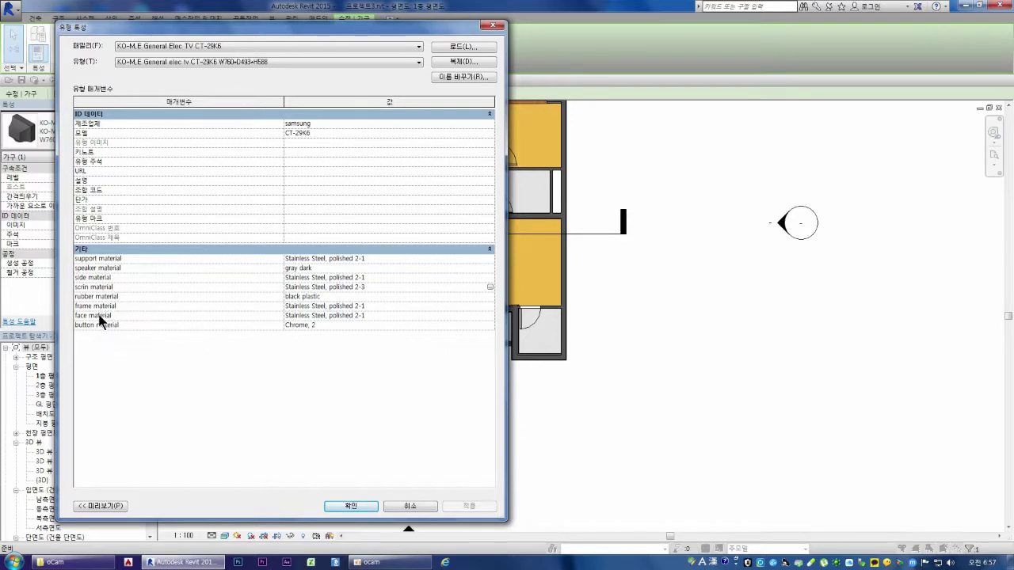
click(309, 315)
click(311, 296)
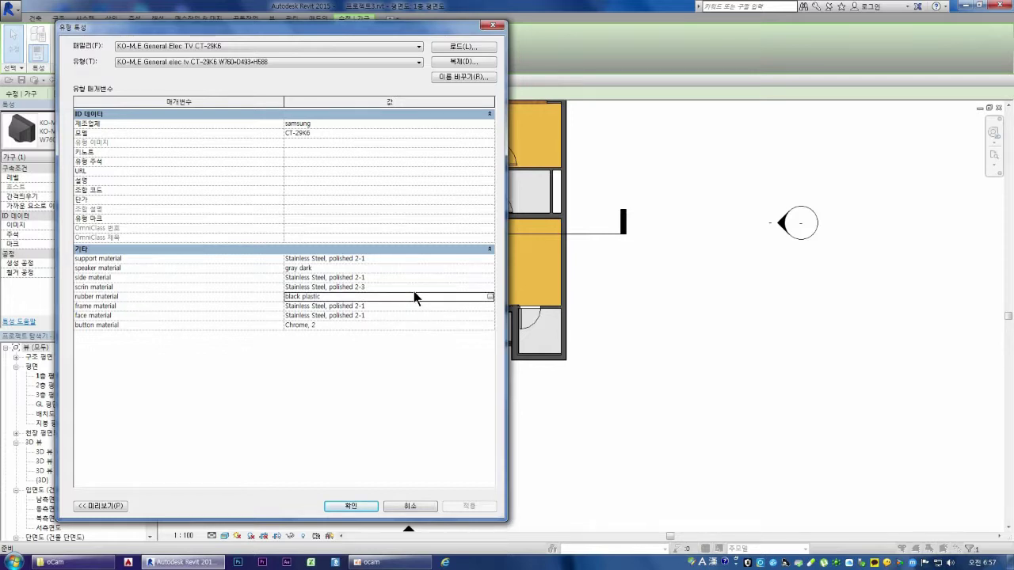
click(491, 296)
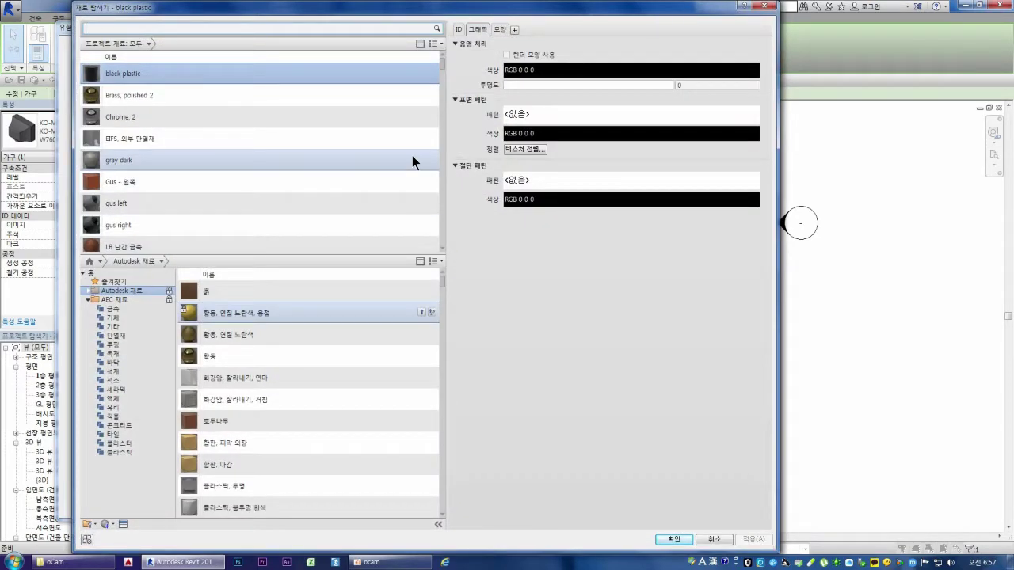
Browse the Material Browser list, with black plastic shown as the rubber material
scroll(412, 156, down, 1)
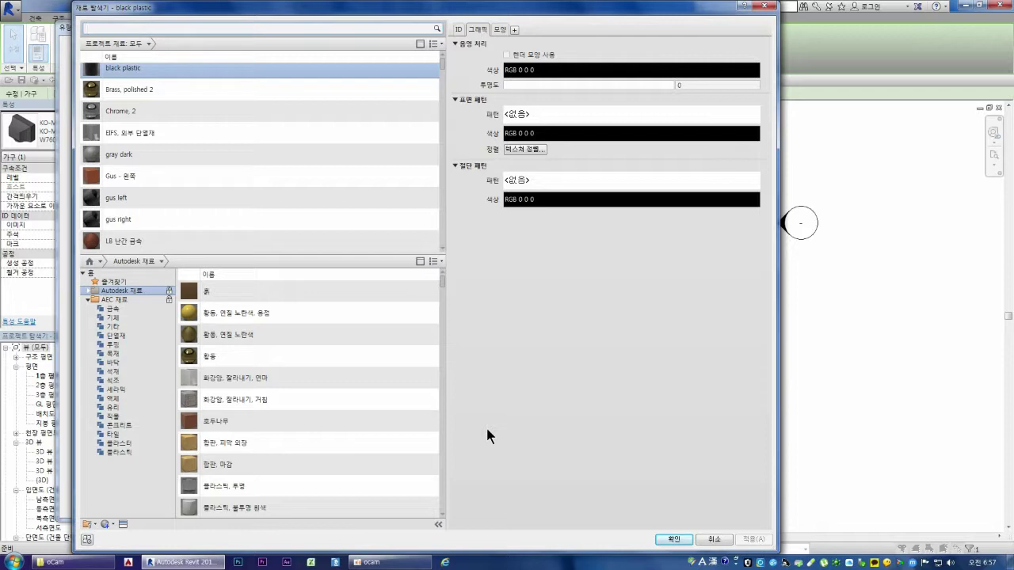
click(372, 562)
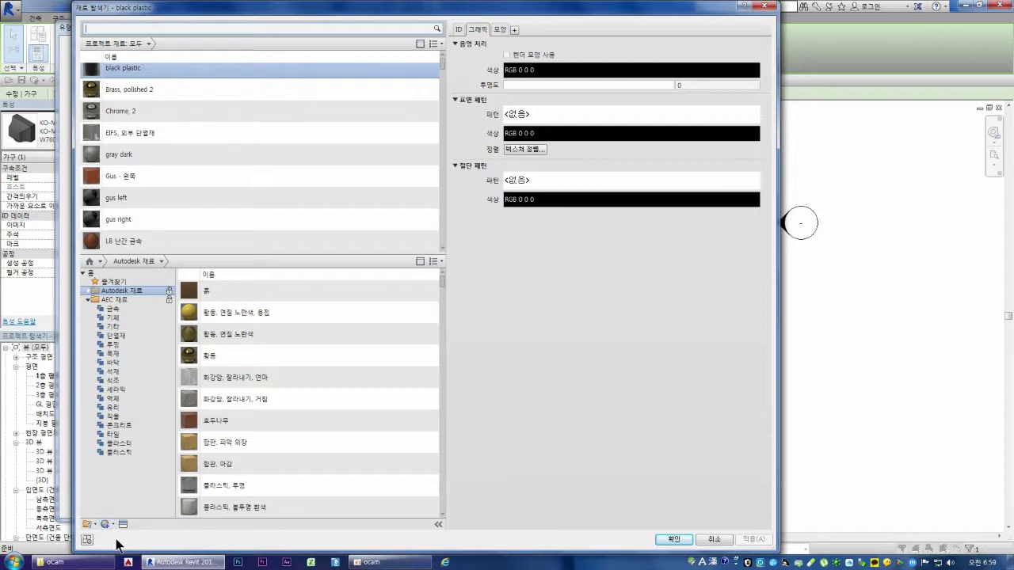
Create a new material named TV화면 and begin choosing an image for its appearance
click(111, 526)
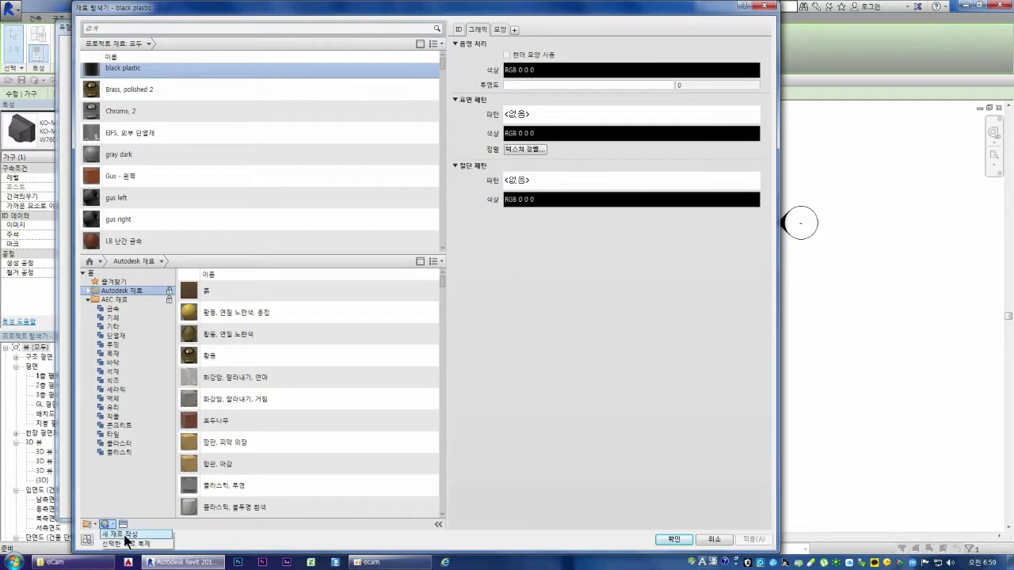
click(119, 535)
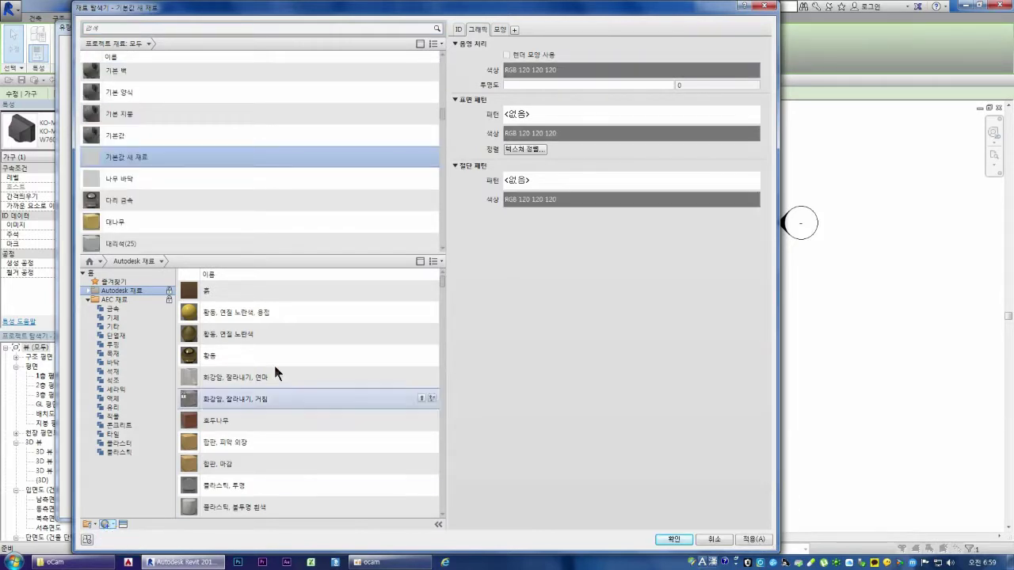
right_click(135, 155)
click(166, 164)
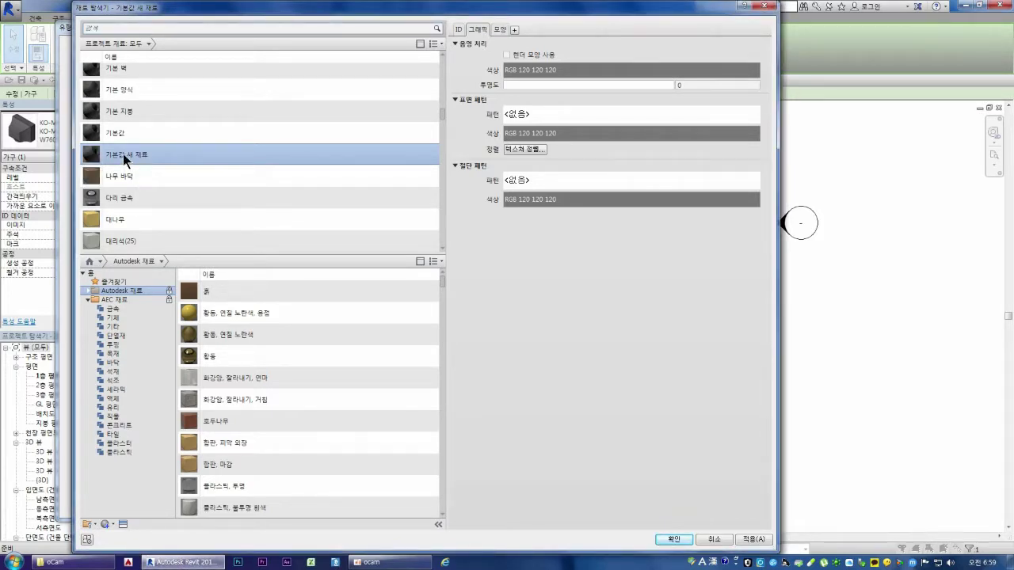
right_click(123, 154)
click(171, 183)
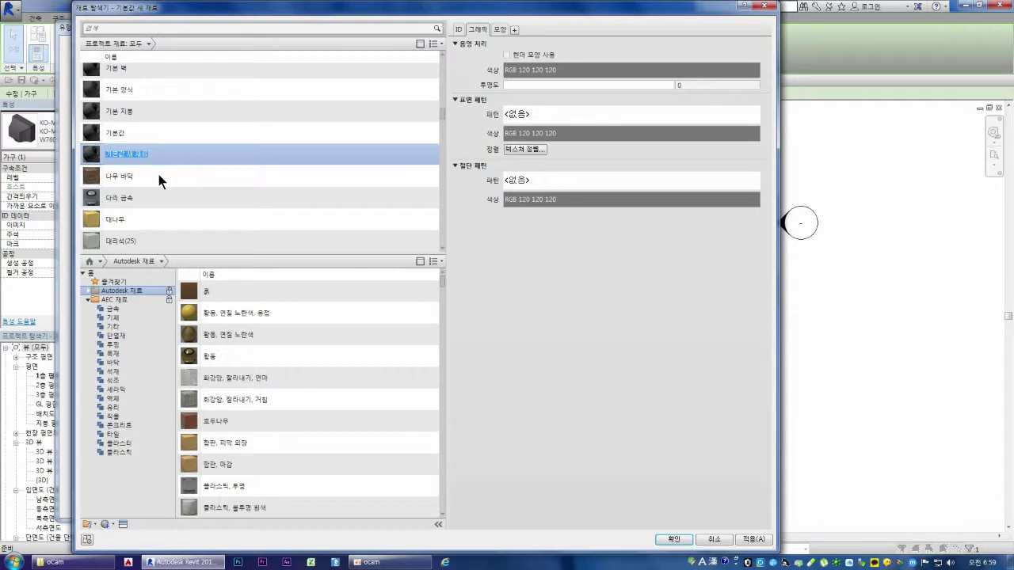
text(석고보)
key(BackSpace)
key(BackSpace)
key(BackSpace)
text(TV호화면)
key(Return)
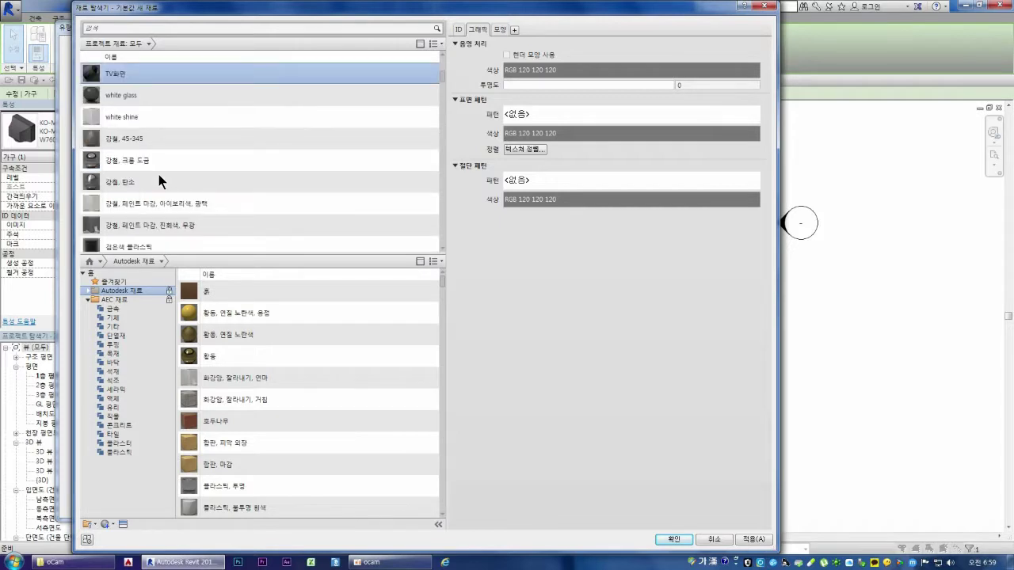
click(499, 30)
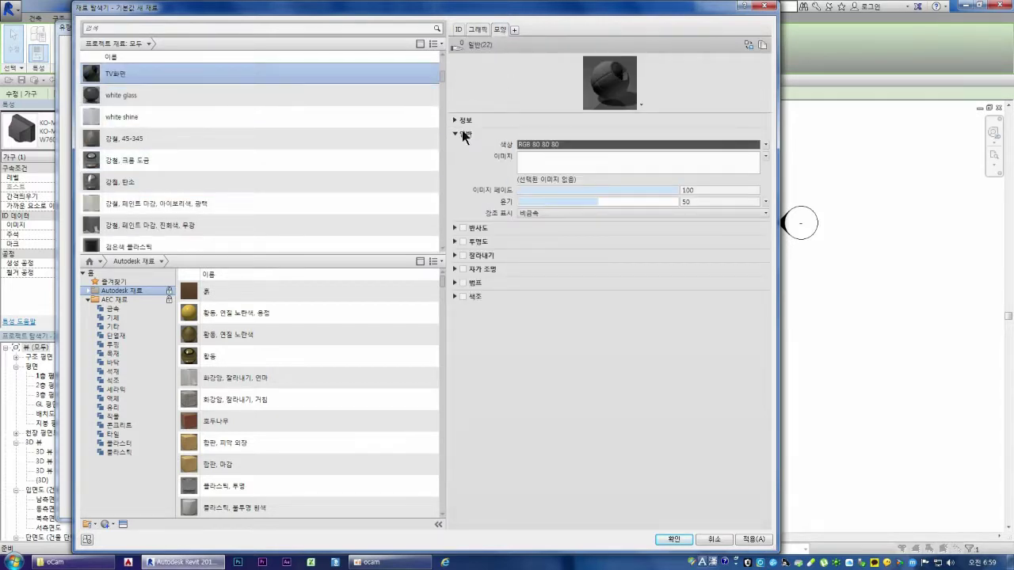
click(531, 164)
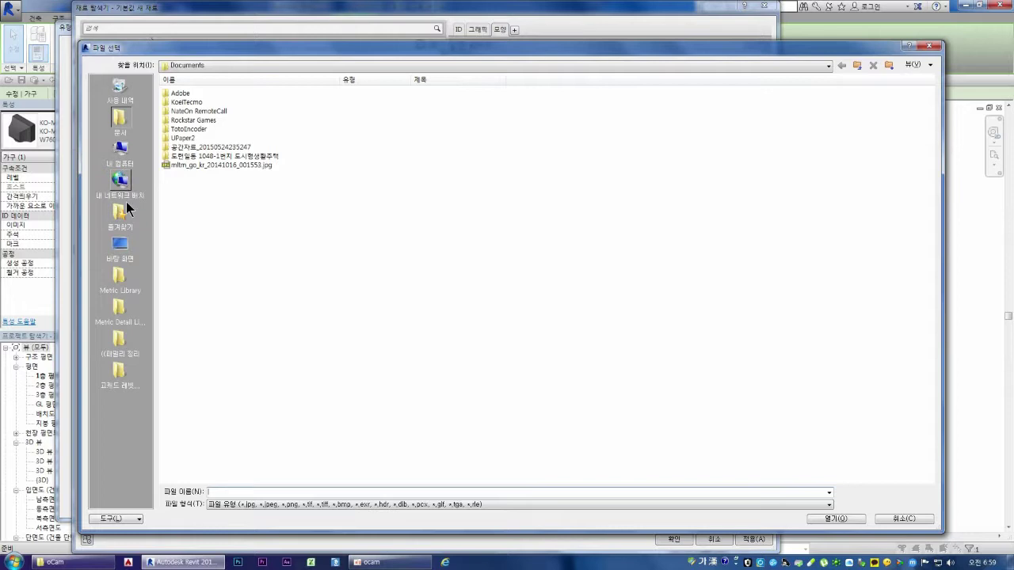
Use the JPG photo from the G:\oCam folder as TV화면's appearance image
click(130, 145)
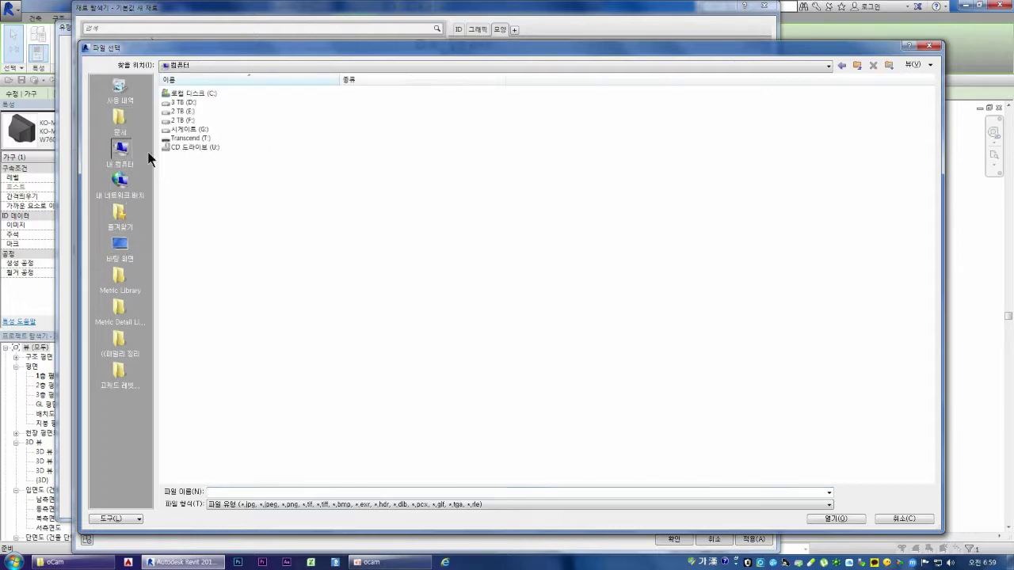
double_click(181, 129)
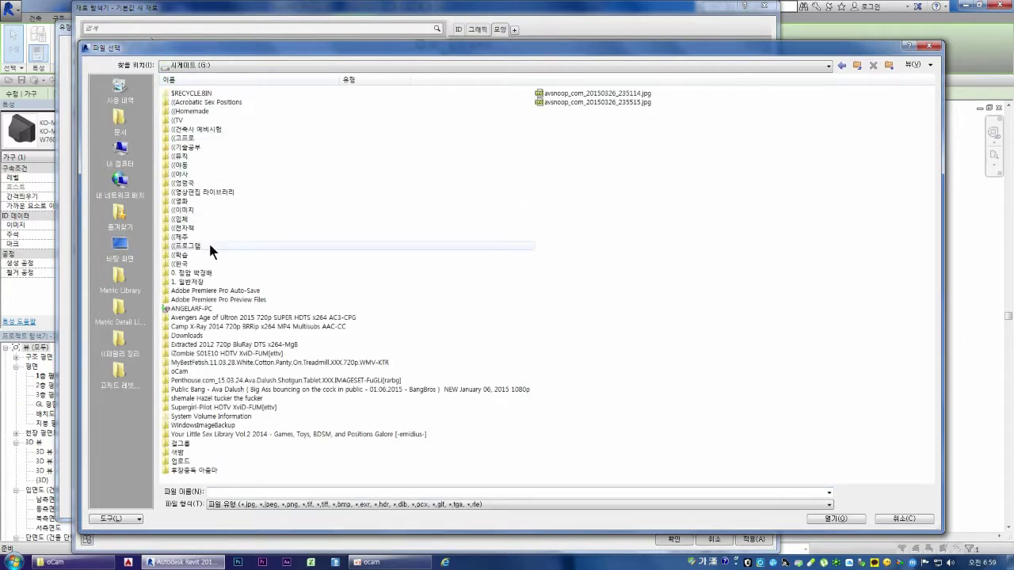
double_click(184, 371)
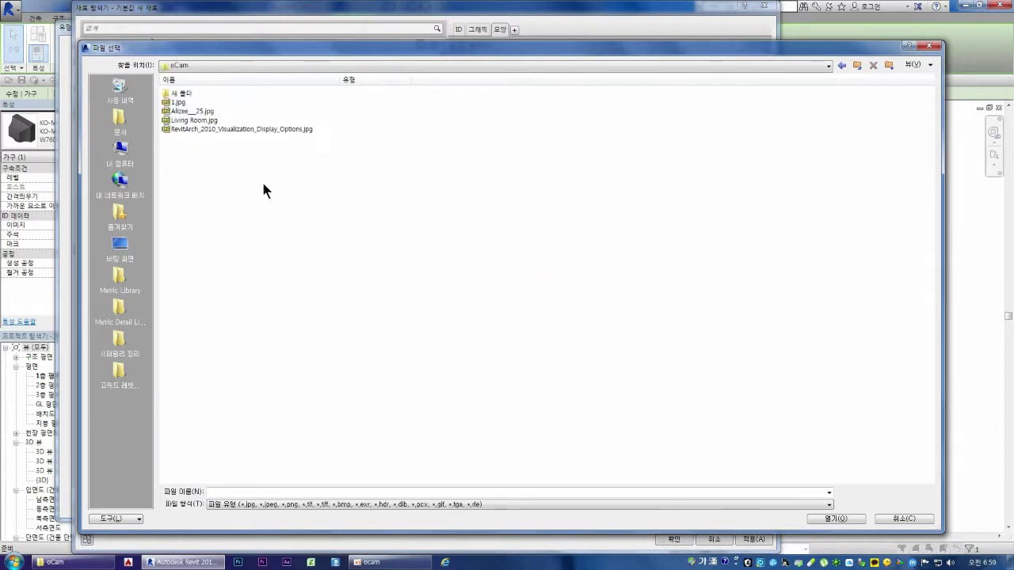
click(192, 111)
click(918, 64)
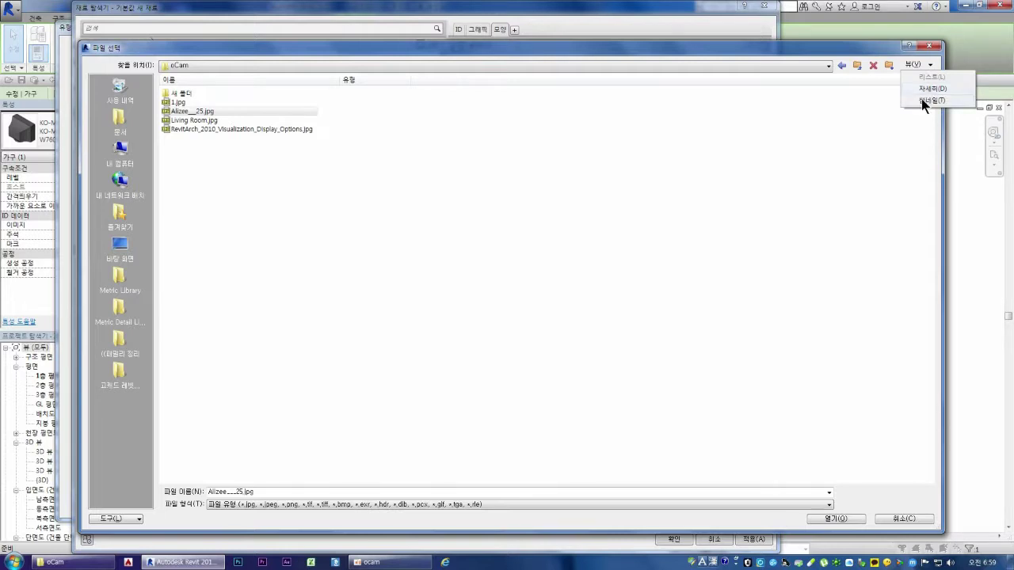
click(921, 99)
click(264, 113)
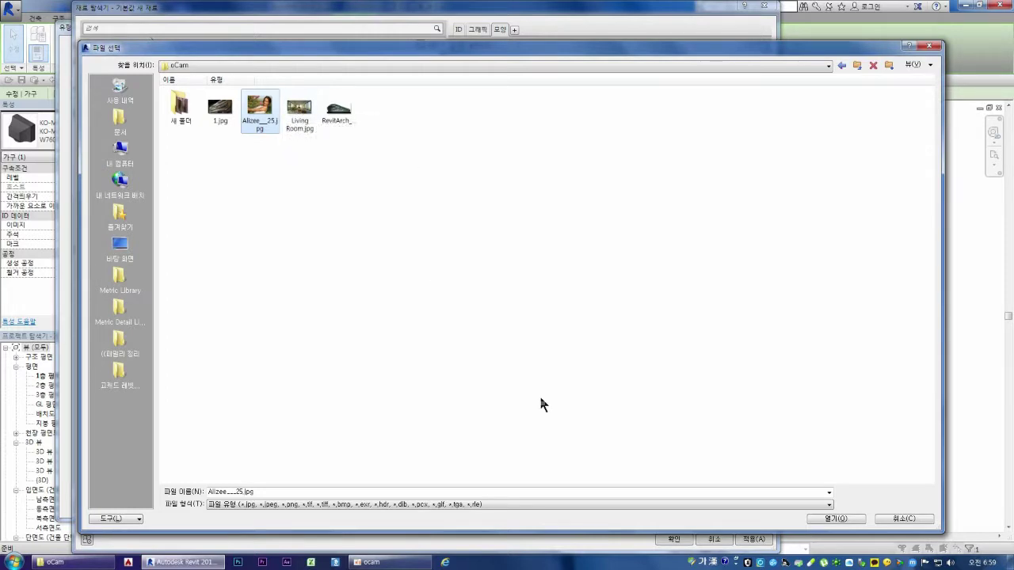
click(838, 519)
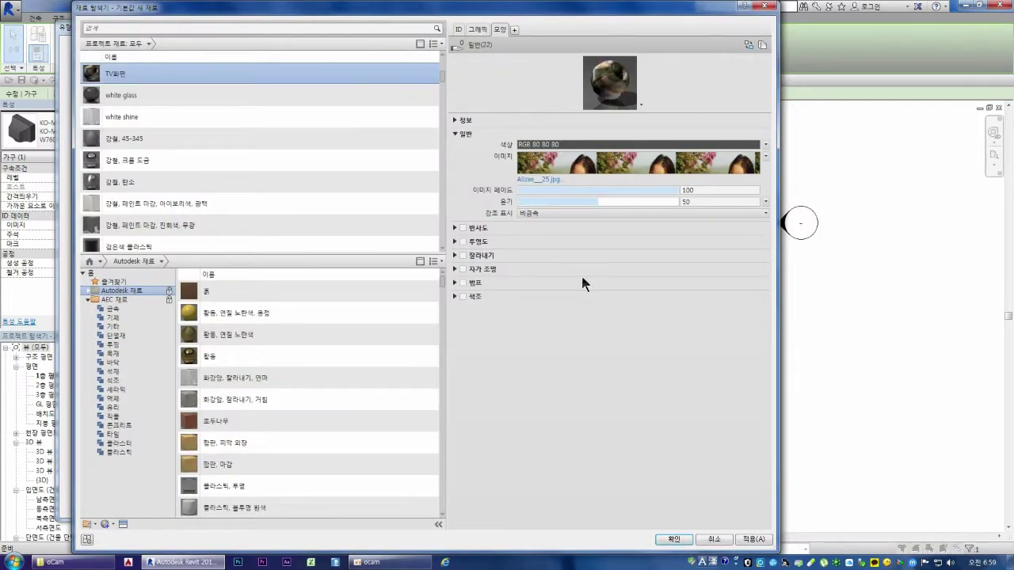
Enable reflectivity on TV화면 and assign it as the TV's rubber material
click(621, 173)
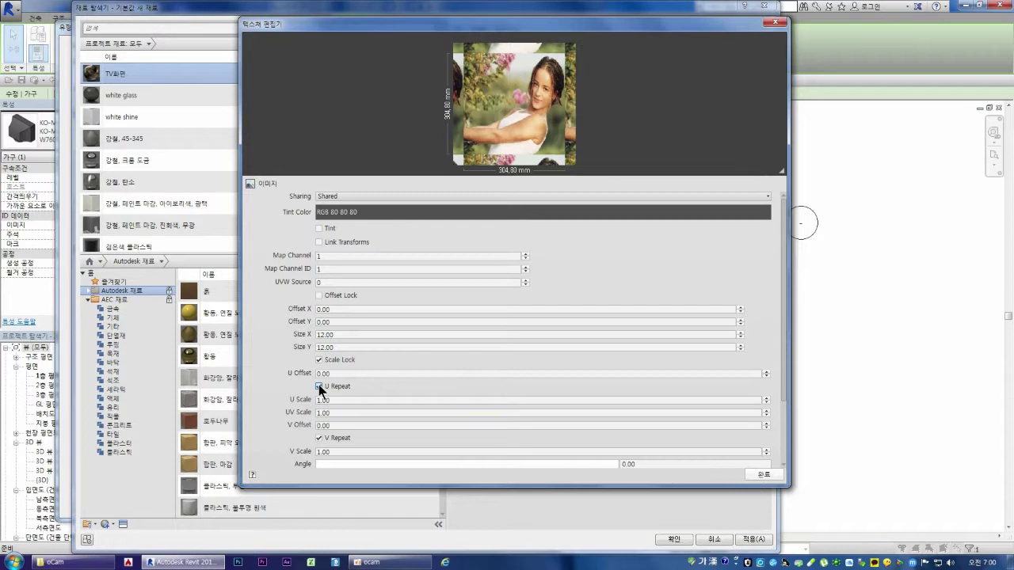
key(Escape)
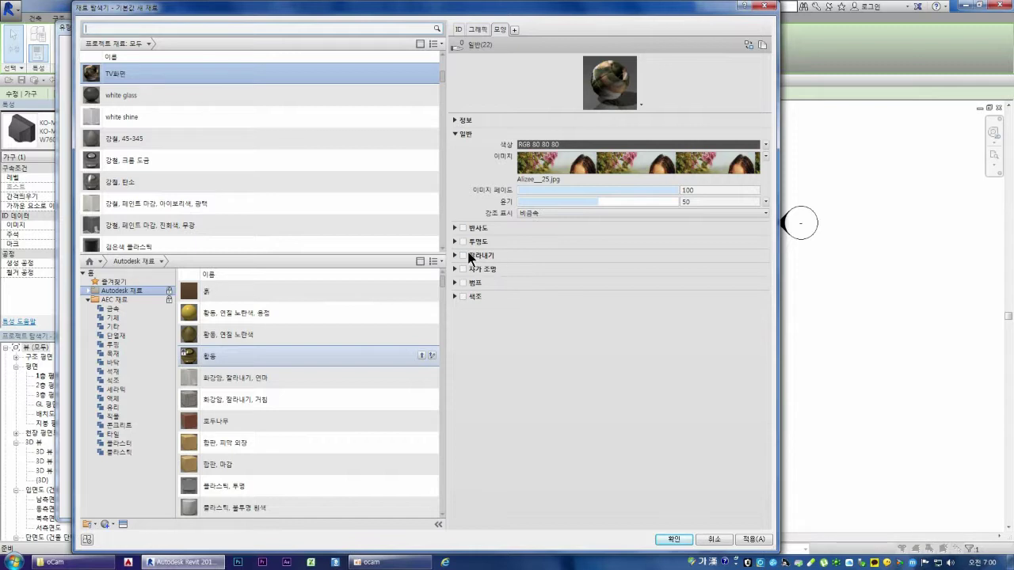
click(455, 228)
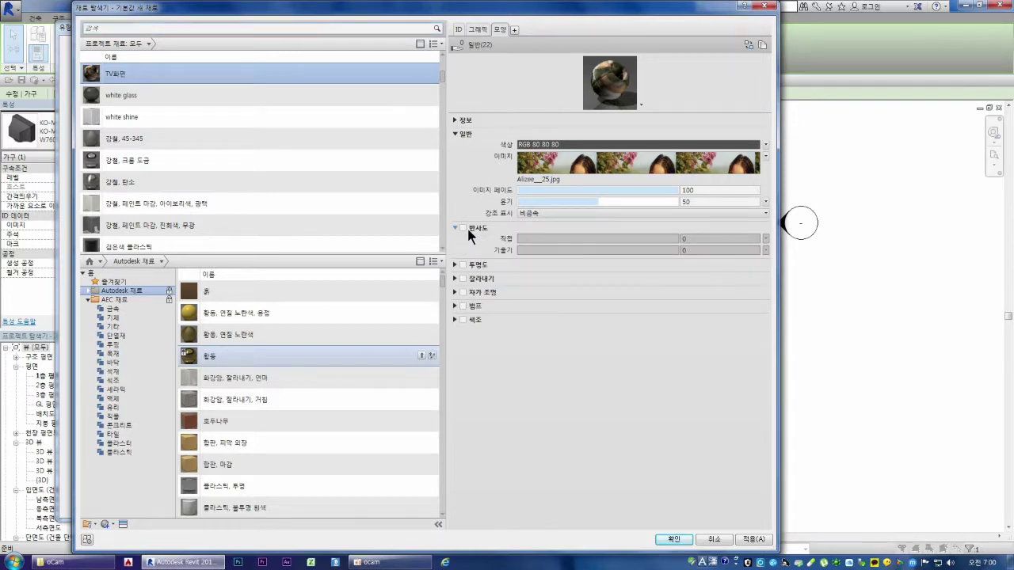
click(463, 228)
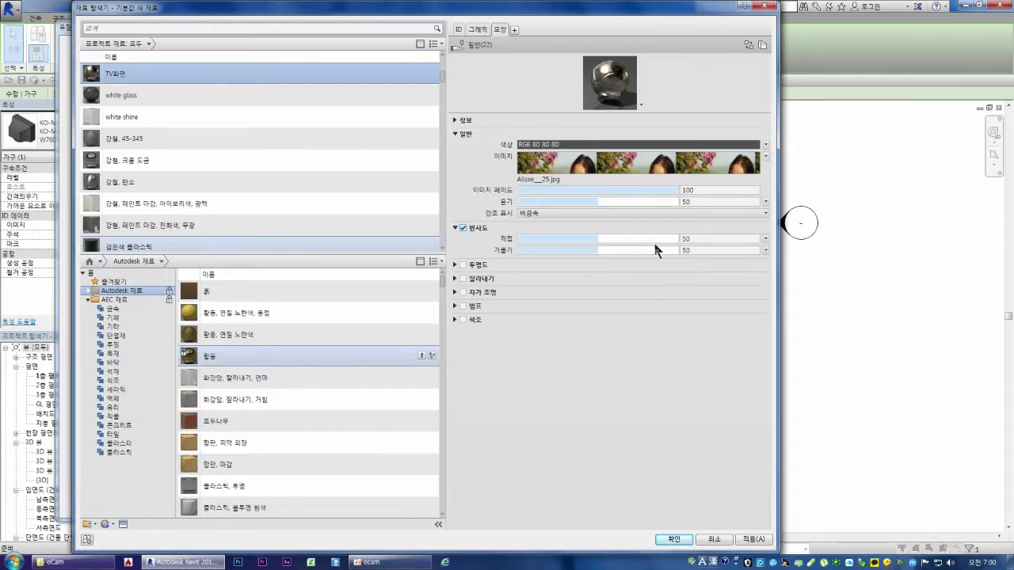
click(754, 540)
click(675, 539)
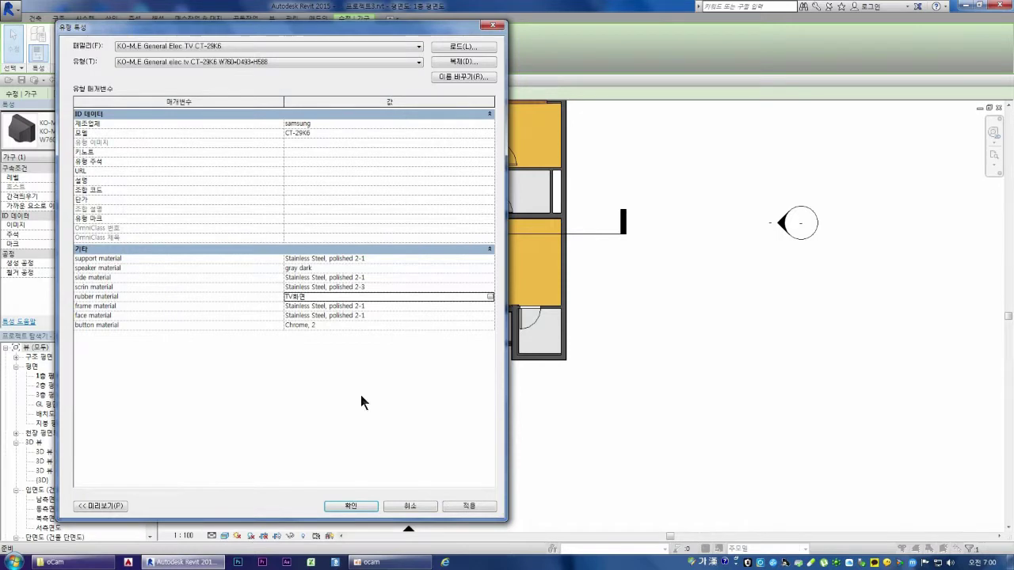
Apply and close the TV type properties, then set a camera's eye point in the living room
click(463, 506)
click(364, 507)
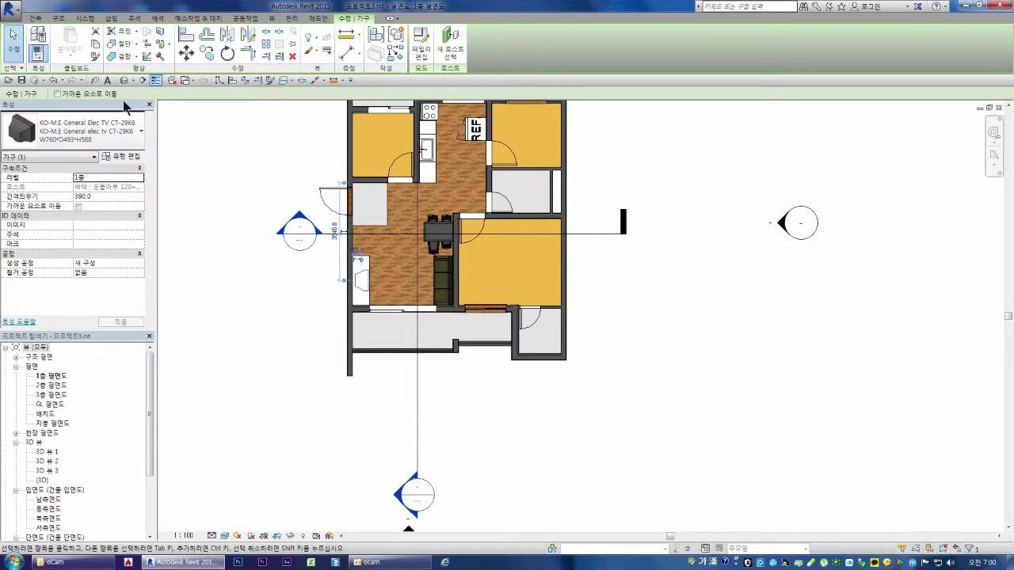
click(133, 81)
click(136, 103)
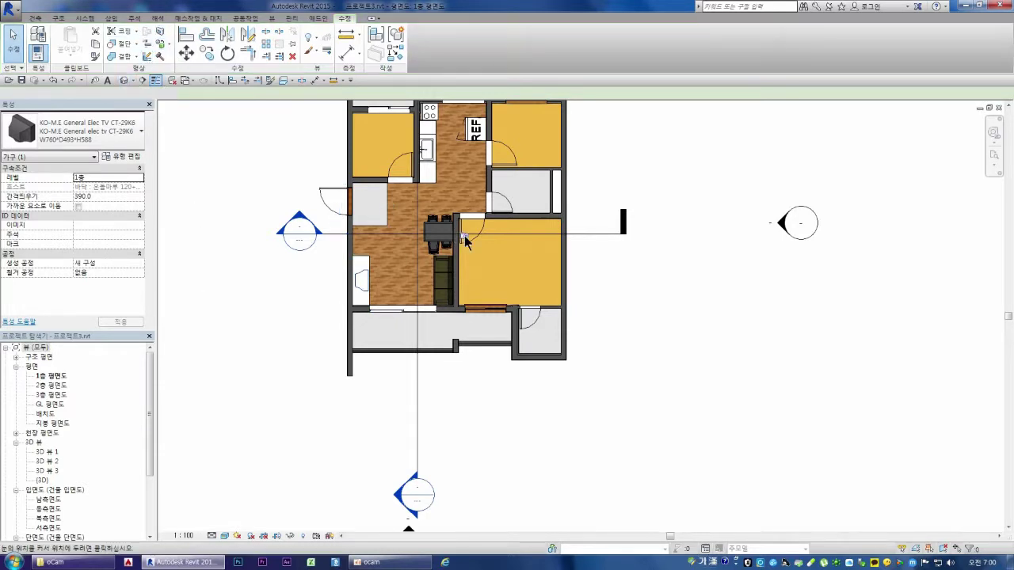
click(462, 185)
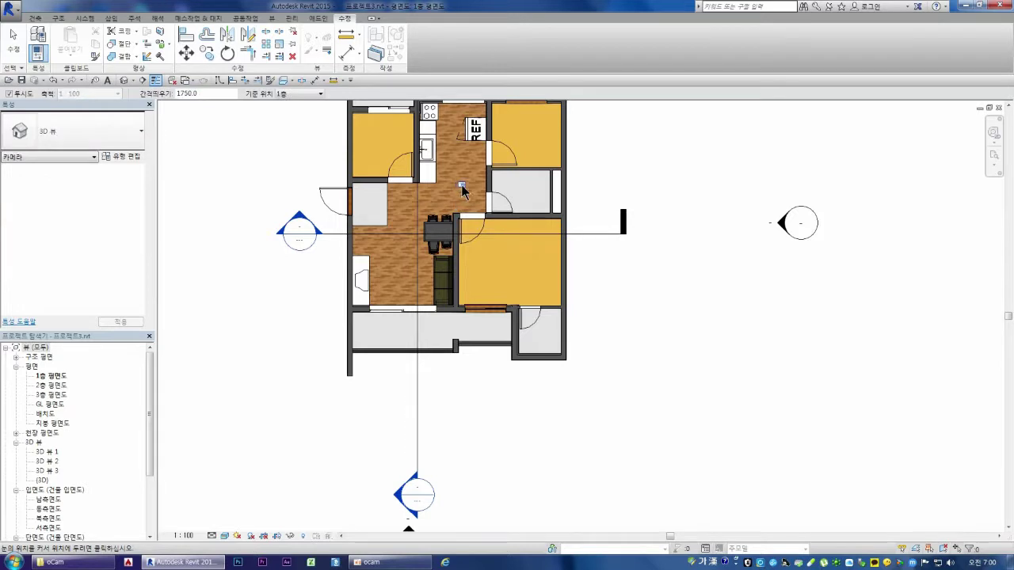
Aim the camera at the TV and widen its crop box left, right and downward
click(387, 287)
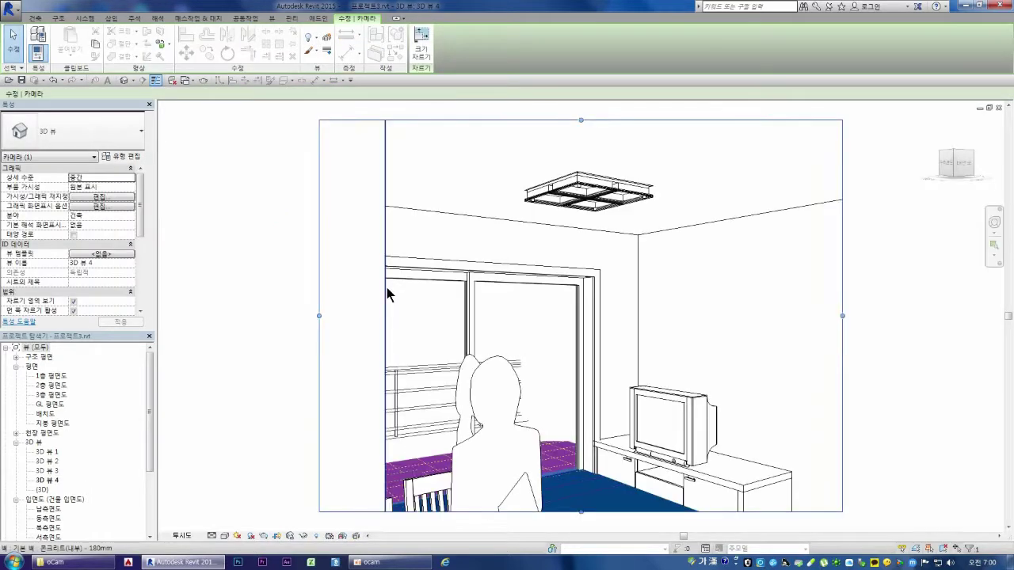
scroll(322, 190, down, 3)
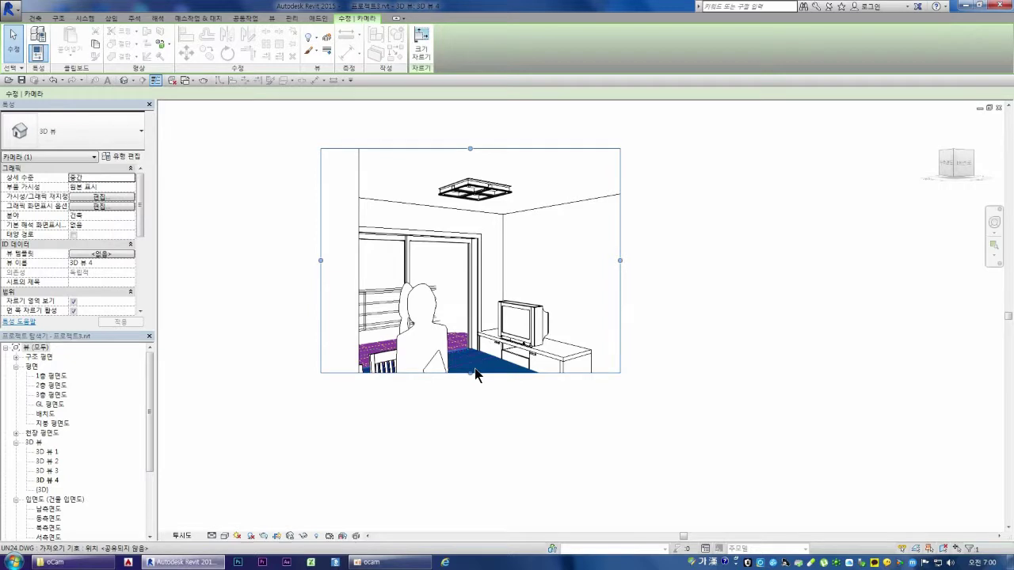
drag(471, 373, 470, 473)
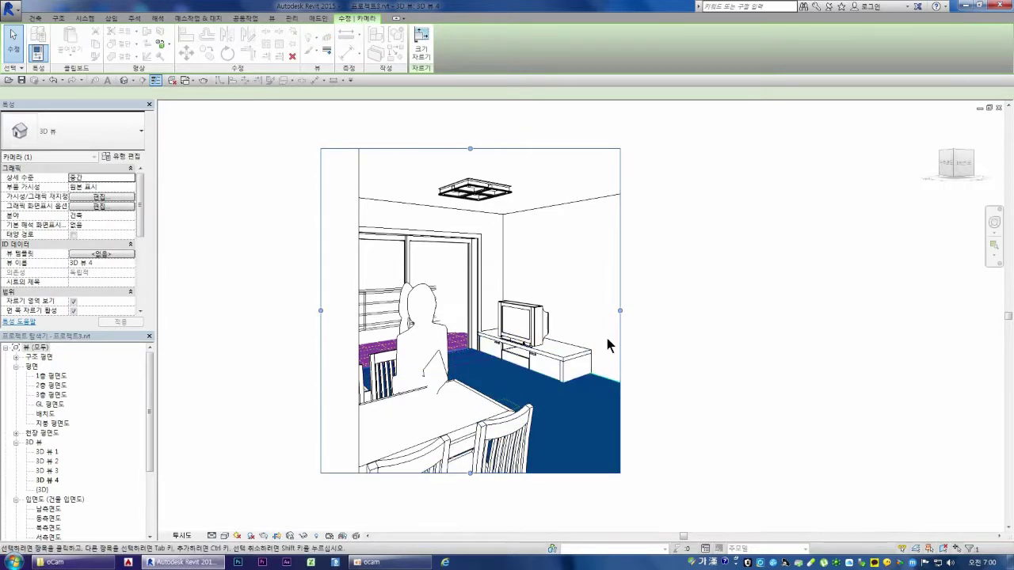
drag(620, 312, 688, 311)
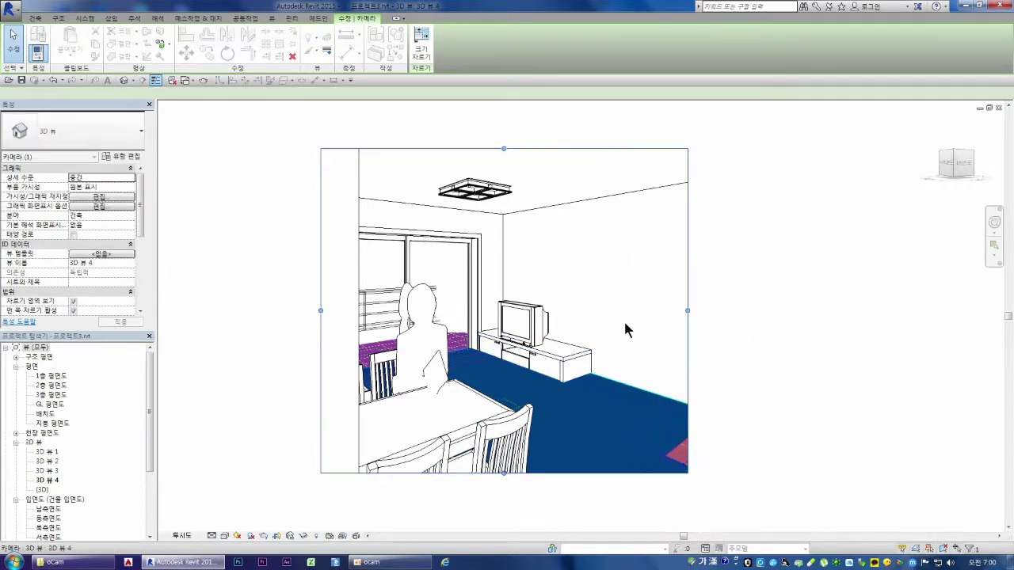
drag(321, 312, 296, 310)
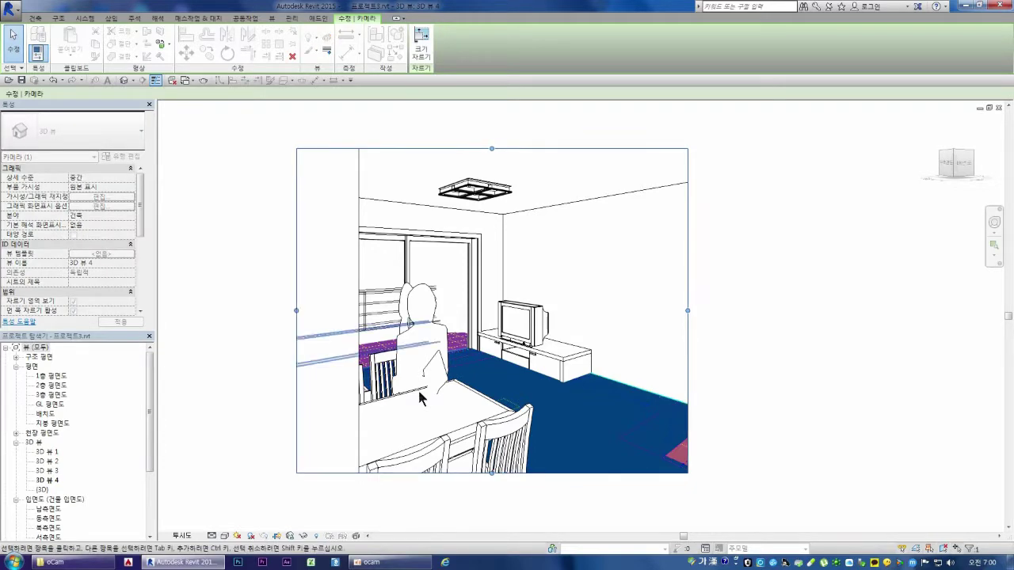
drag(492, 473, 492, 527)
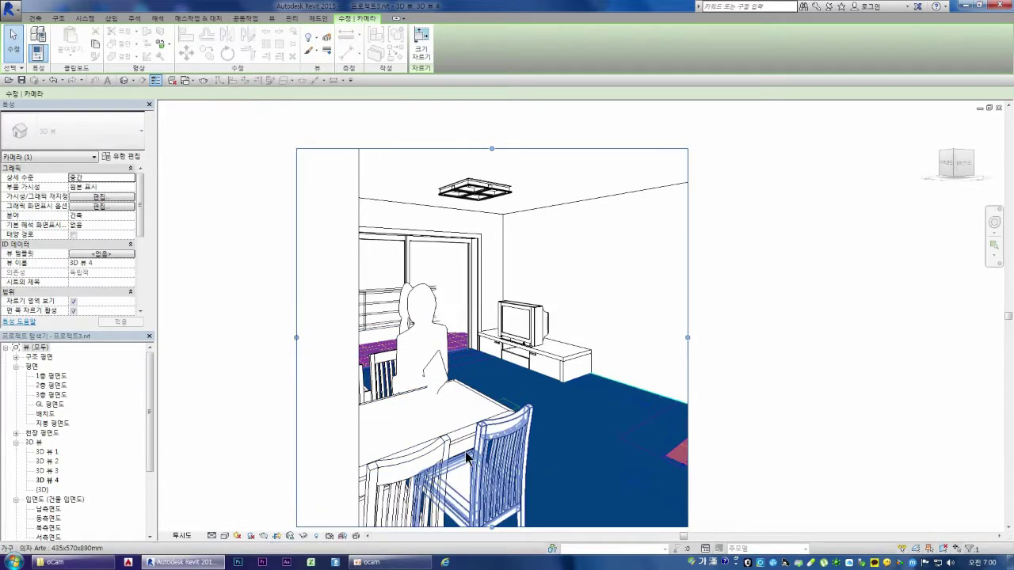
scroll(426, 298, down, 2)
scroll(448, 317, up, 2)
scroll(471, 334, down, 2)
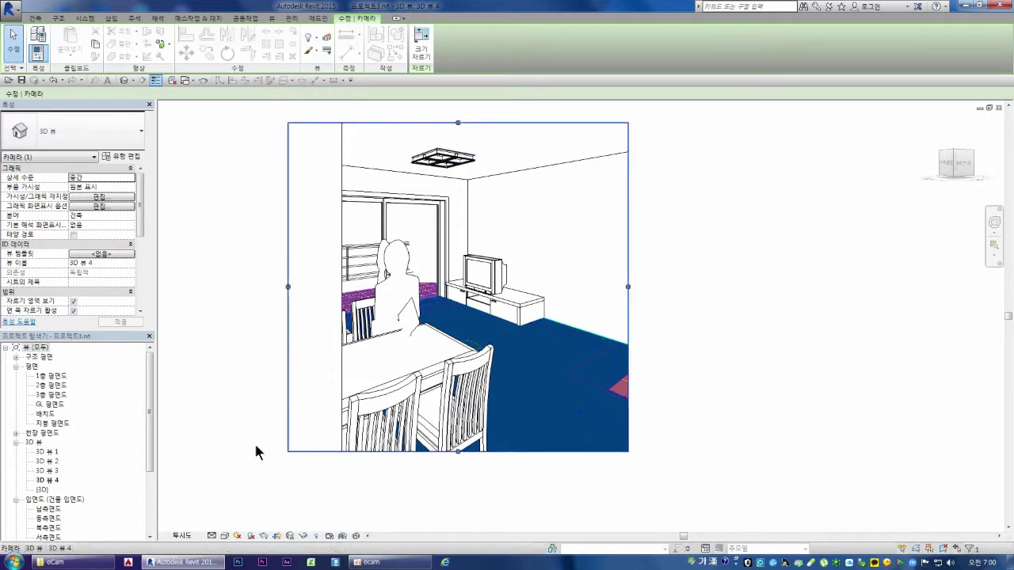
click(225, 537)
Switch the camera view to Realistic and select the ceiling light's imported UN24.DWG geometry
click(238, 517)
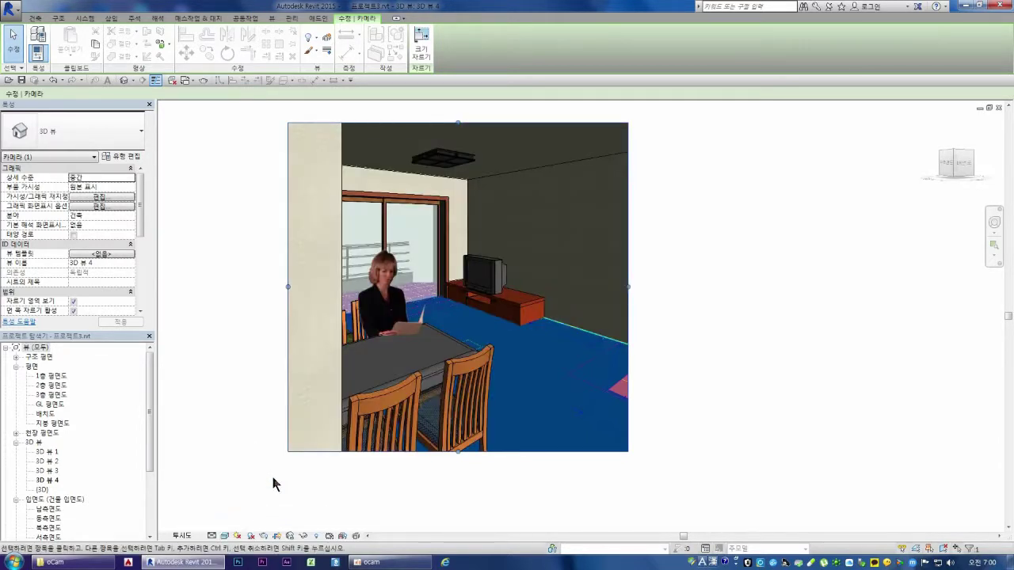
click(426, 165)
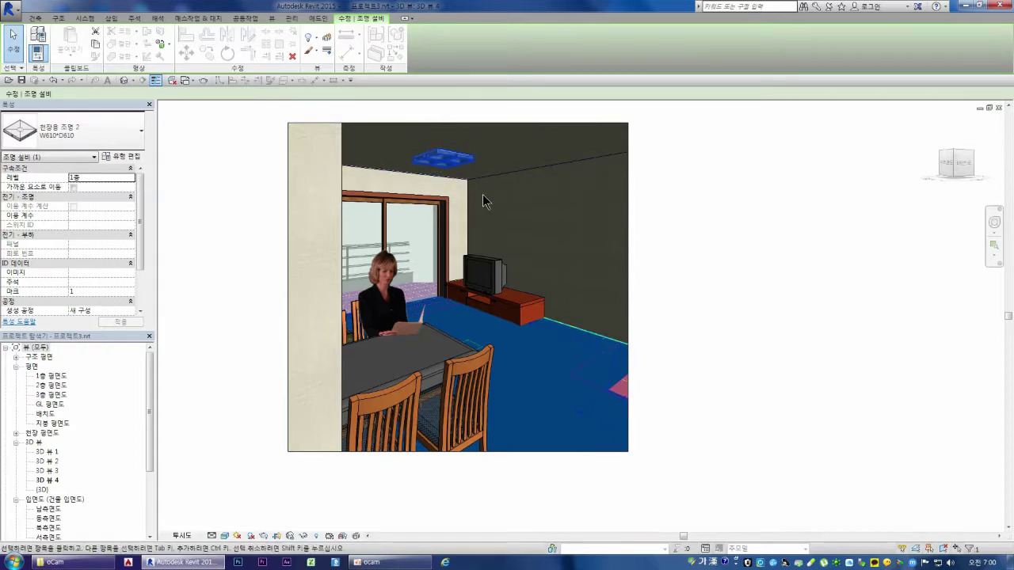
click(482, 193)
Zoom in and out on the camera view, then select the ceiling light fixture again
scroll(444, 162, up, 2)
scroll(442, 170, up, 2)
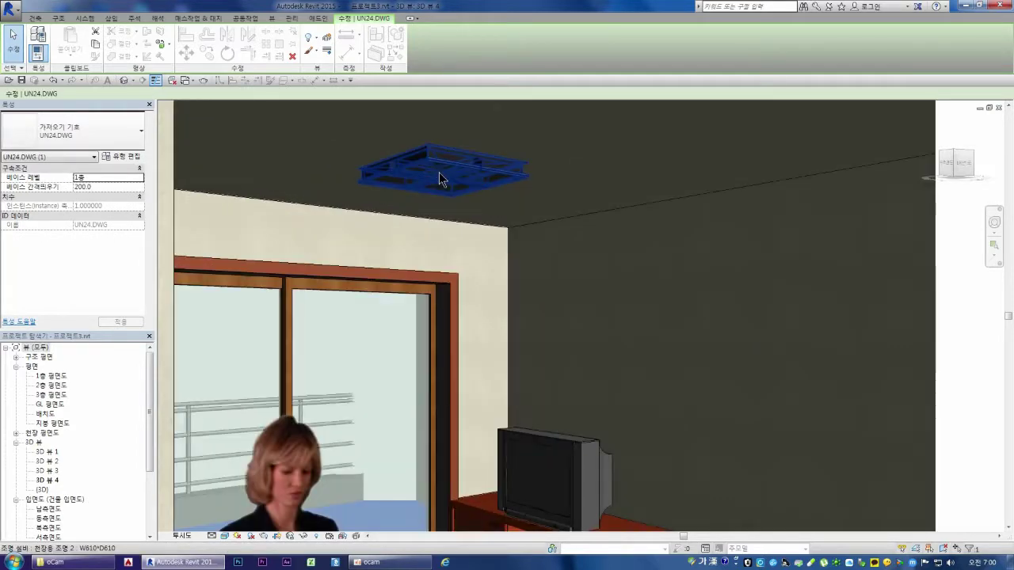
scroll(442, 177, up, 1)
scroll(441, 177, down, 1)
scroll(435, 206, down, 2)
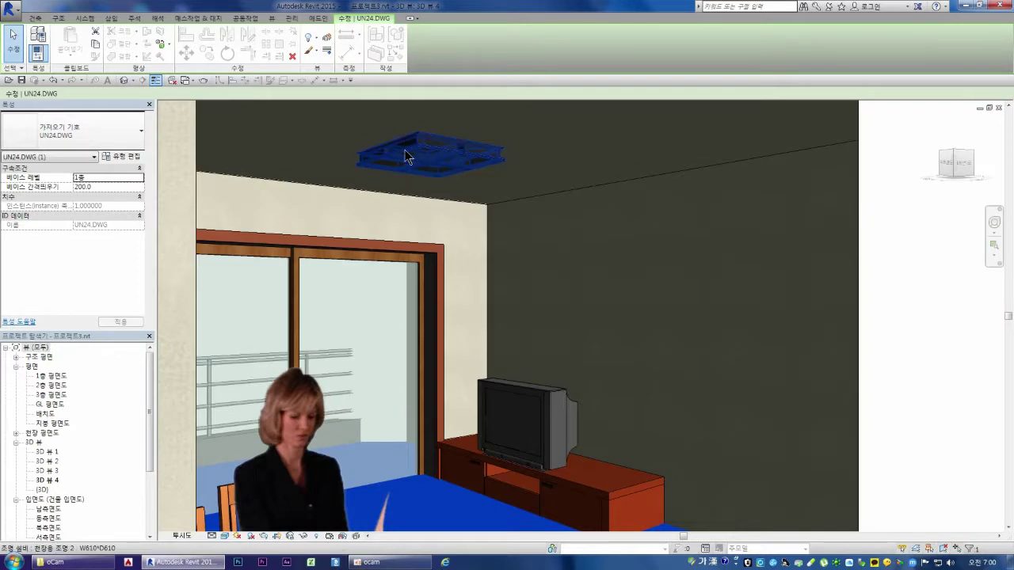
scroll(465, 166, down, 1)
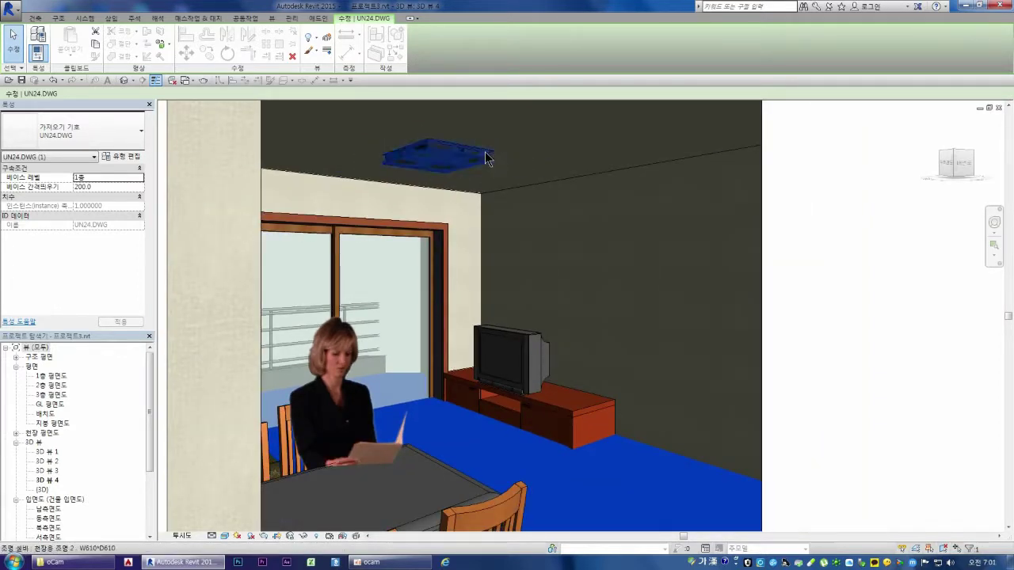
click(442, 161)
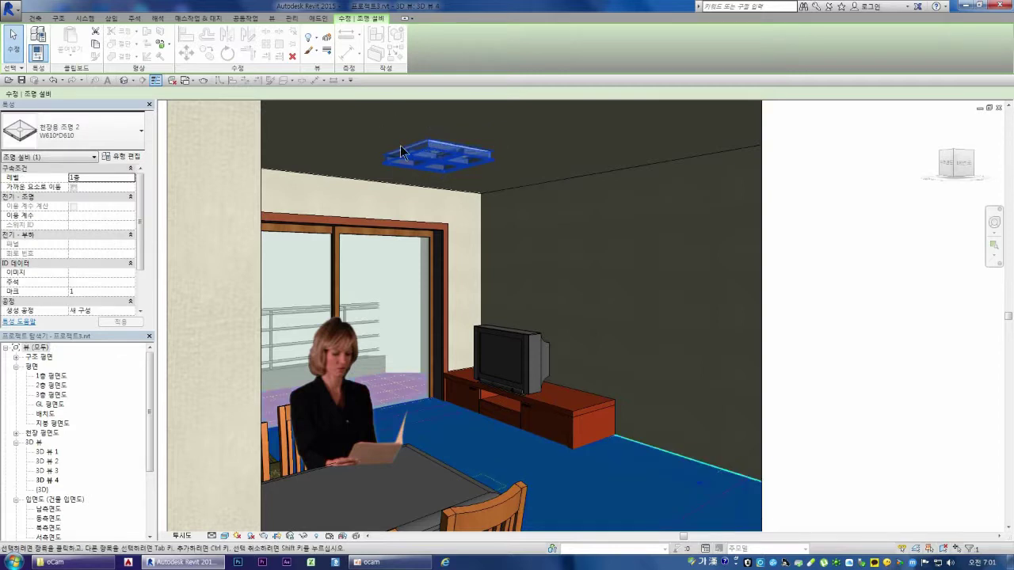
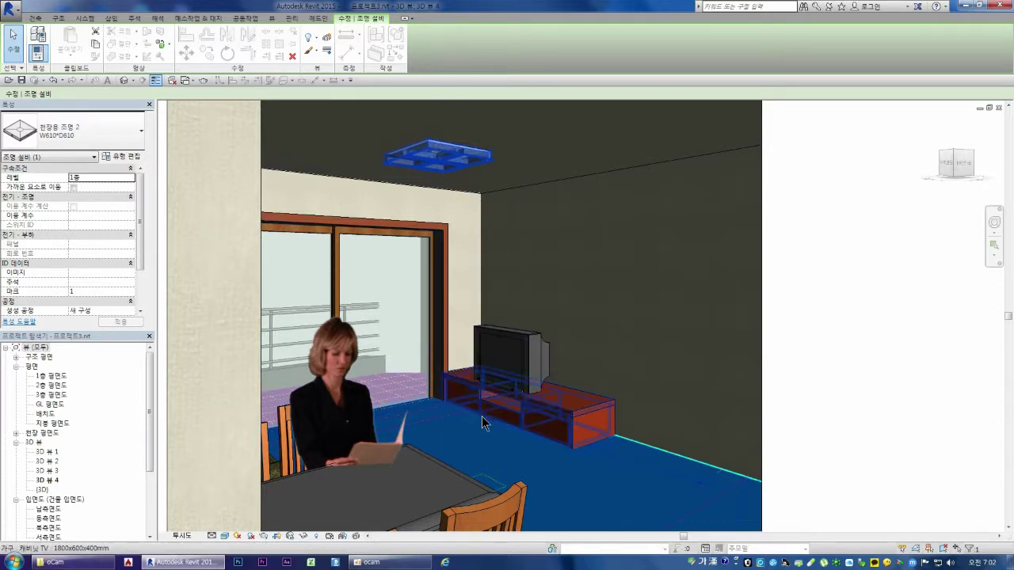
Hide the imported UN24.DWG drawing in the 3D view
click(504, 373)
scroll(499, 375, up, 2)
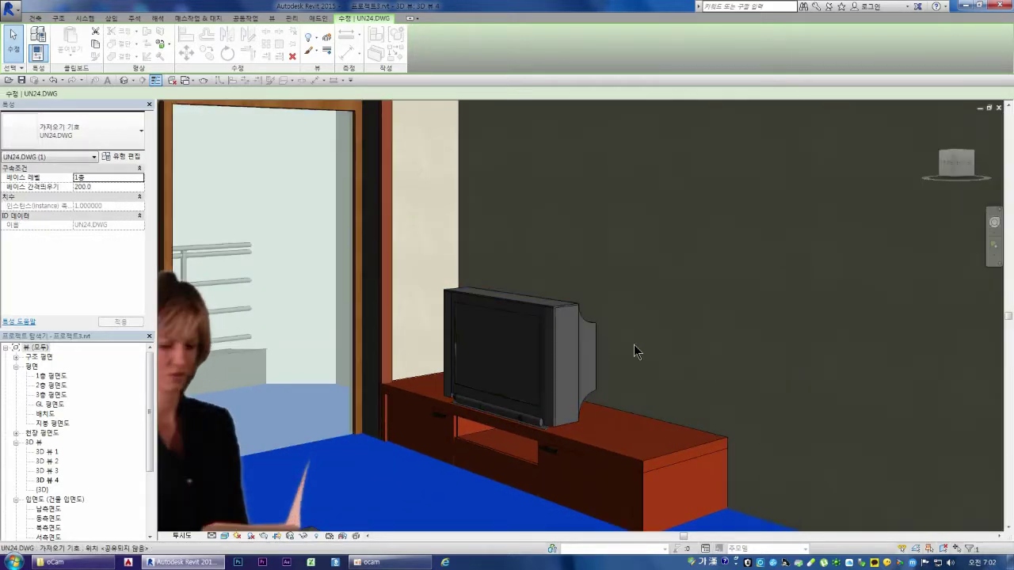
right_click(361, 469)
mouse_move(404, 276)
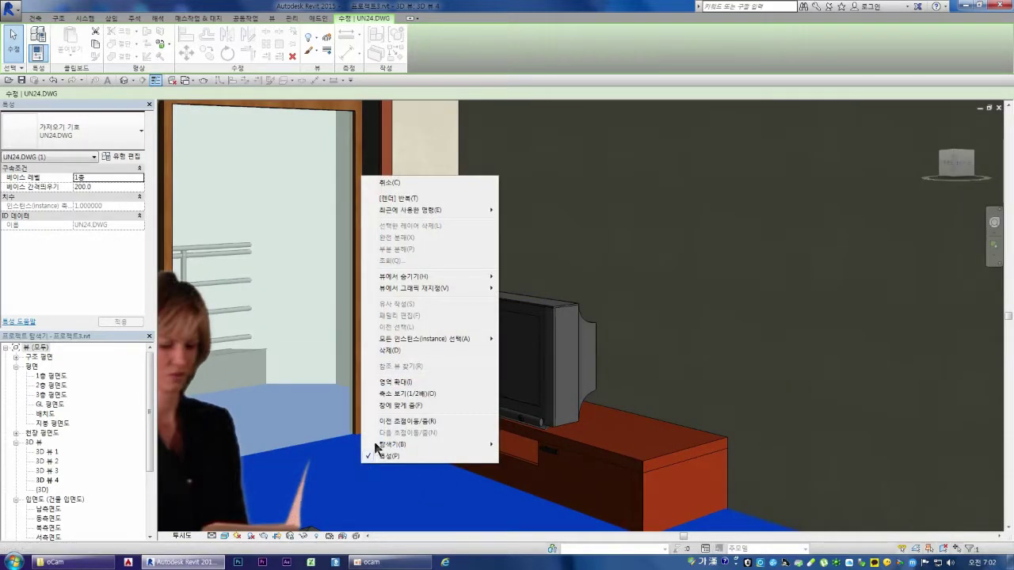
click(520, 279)
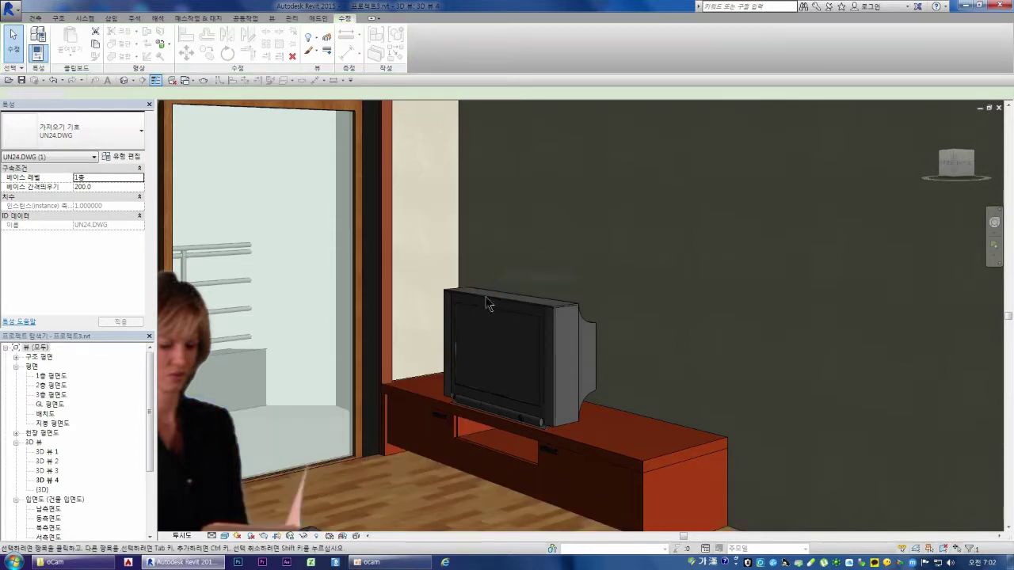
Zoom in toward the TV and select it
scroll(511, 407, up, 1)
scroll(511, 407, up, 1)
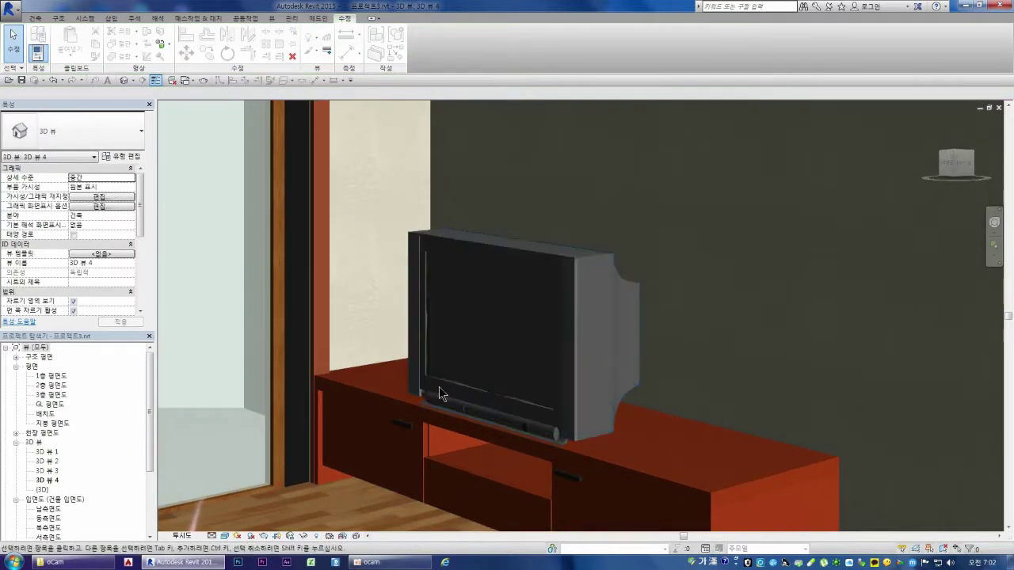
scroll(481, 392, up, 2)
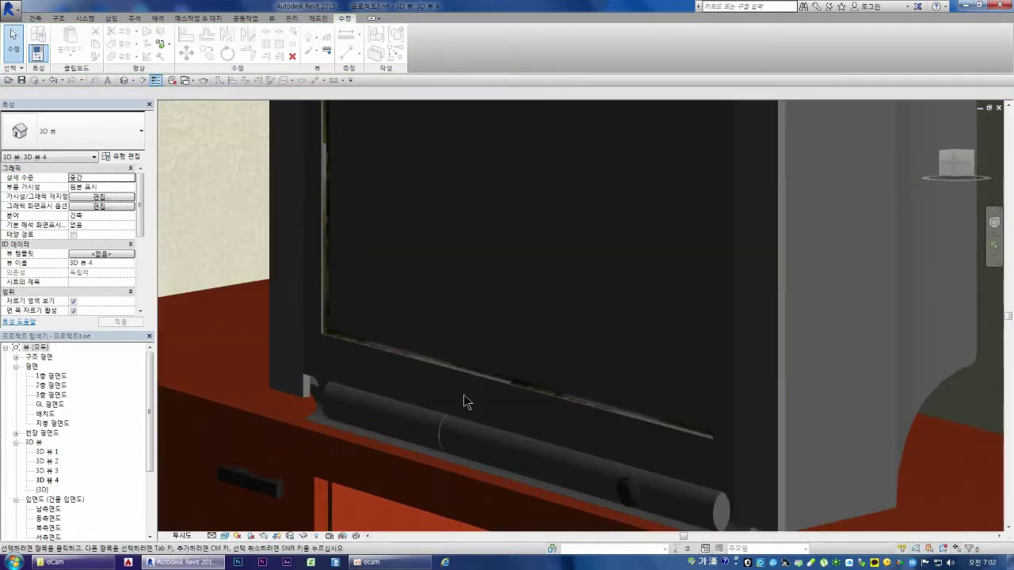
scroll(464, 396, up, 2)
scroll(301, 349, down, 1)
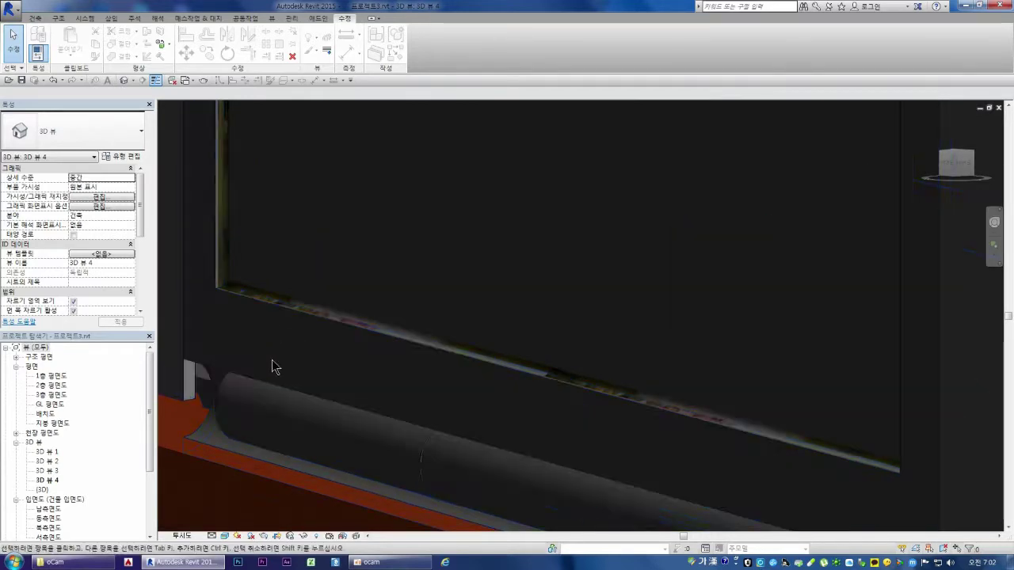
scroll(271, 360, down, 1)
scroll(285, 341, down, 1)
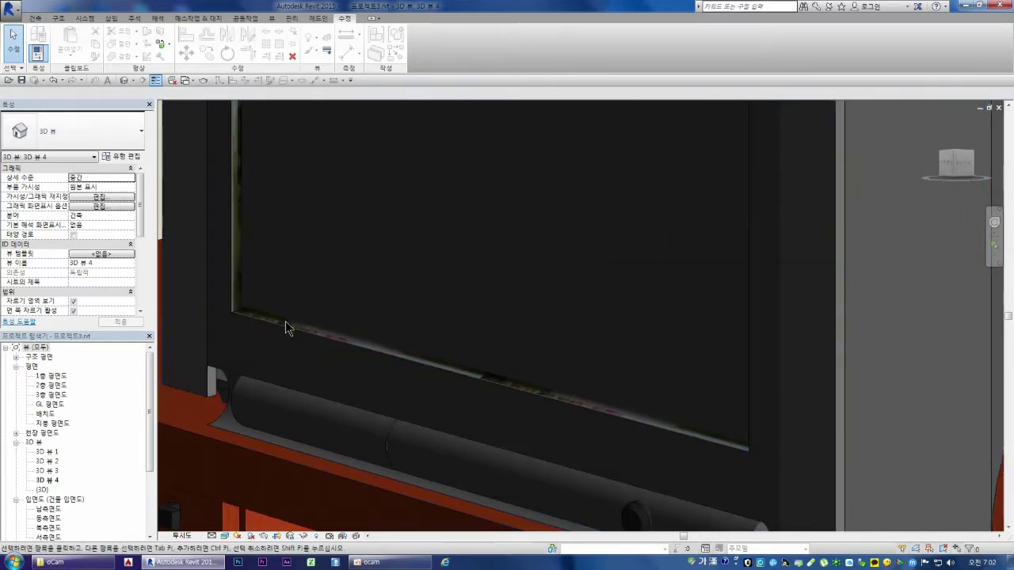
click(308, 340)
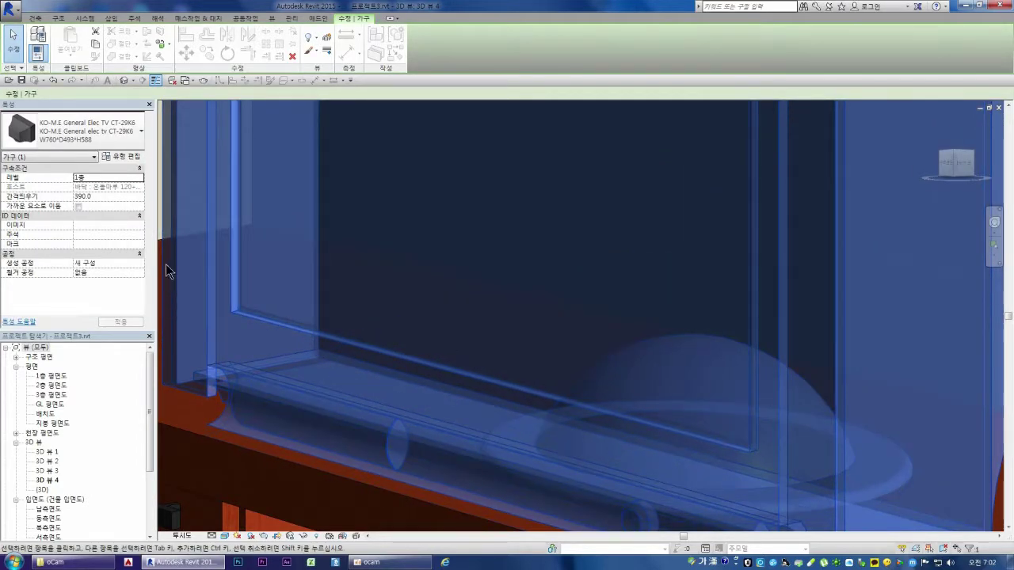
Assign TV화면 to the TV type's face material parameter and apply it
click(119, 156)
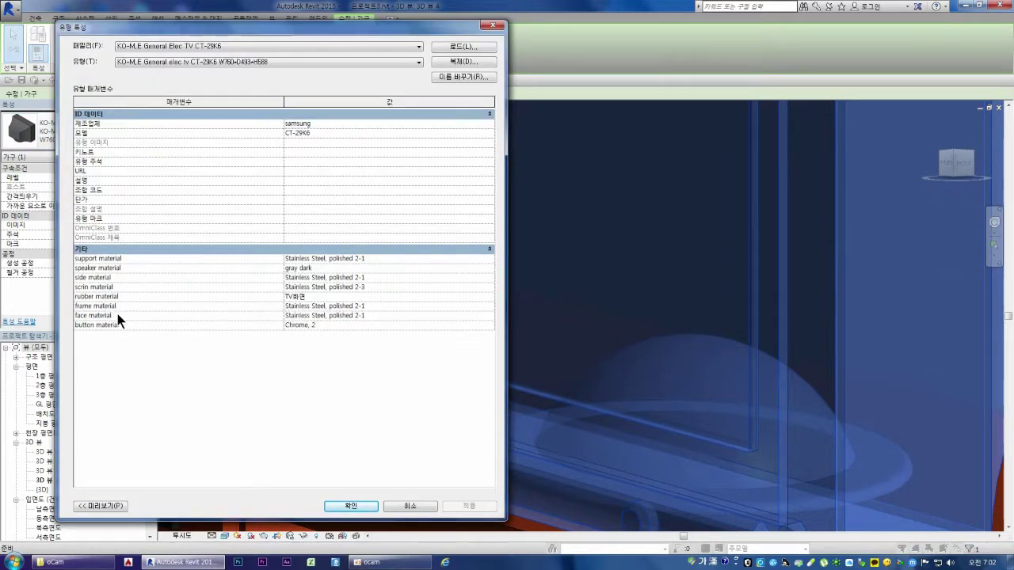
click(491, 315)
click(490, 315)
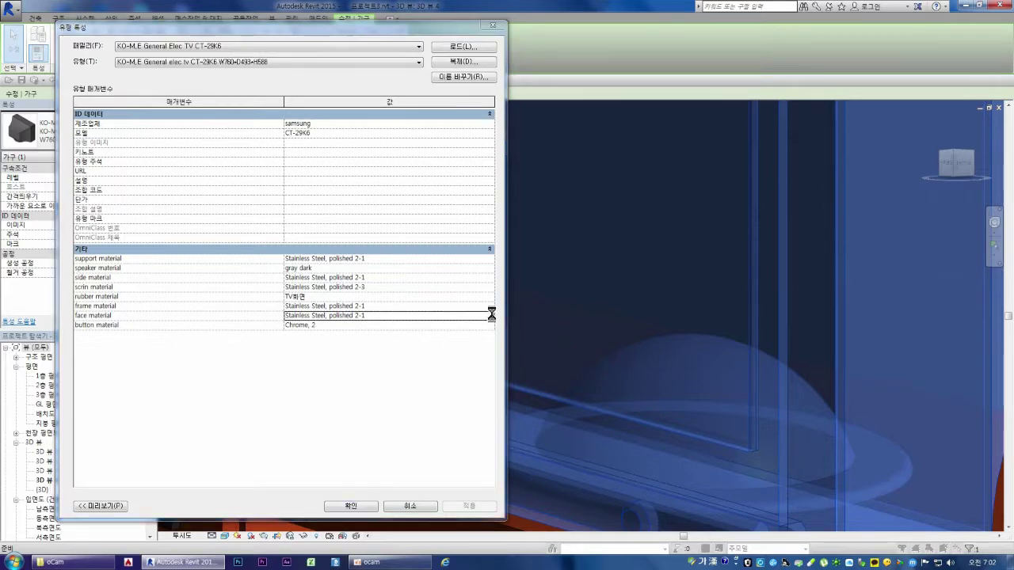
double_click(122, 197)
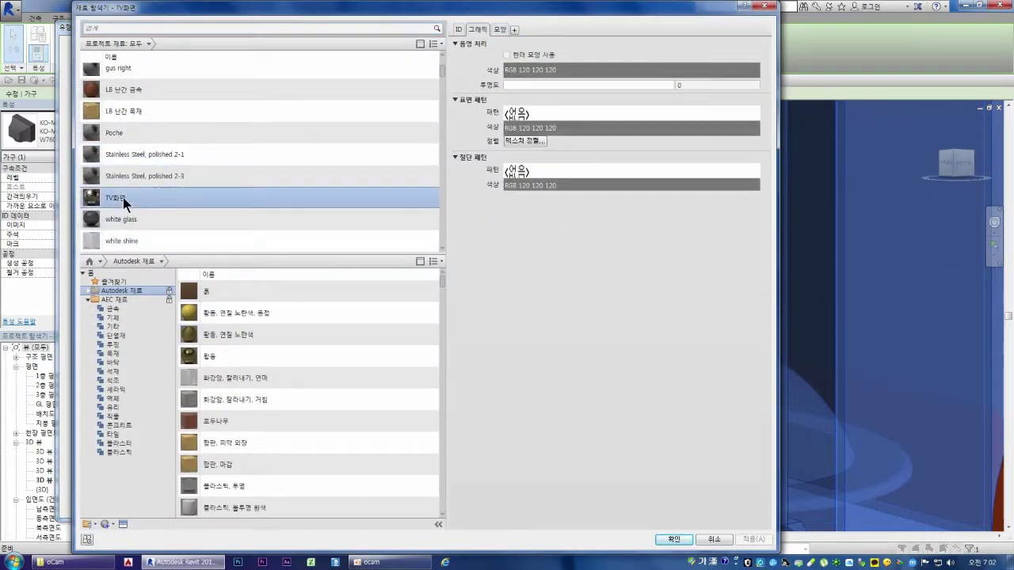
click(468, 507)
click(353, 506)
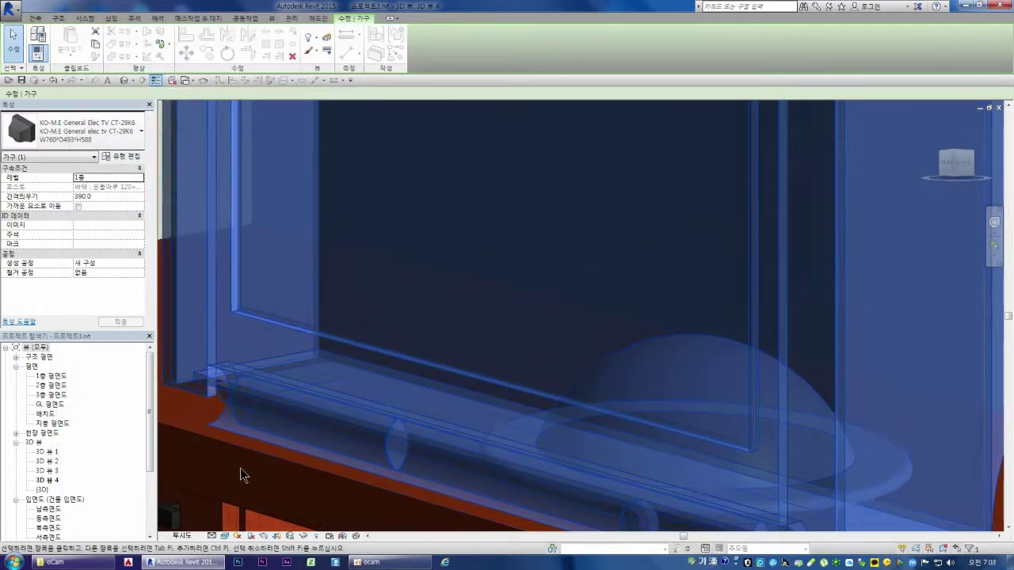
key(Escape)
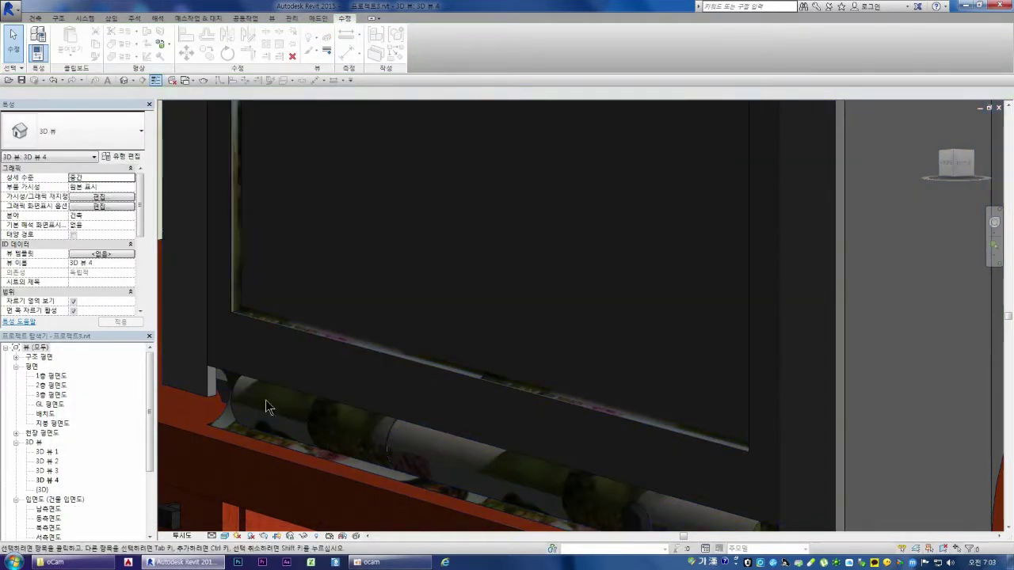
Reselect the TV and set its scrin material to TV화면
mouse_move(323, 430)
shift+middle_down()
mouse_move(394, 445)
mouse_move(407, 426)
shift+middle_up()
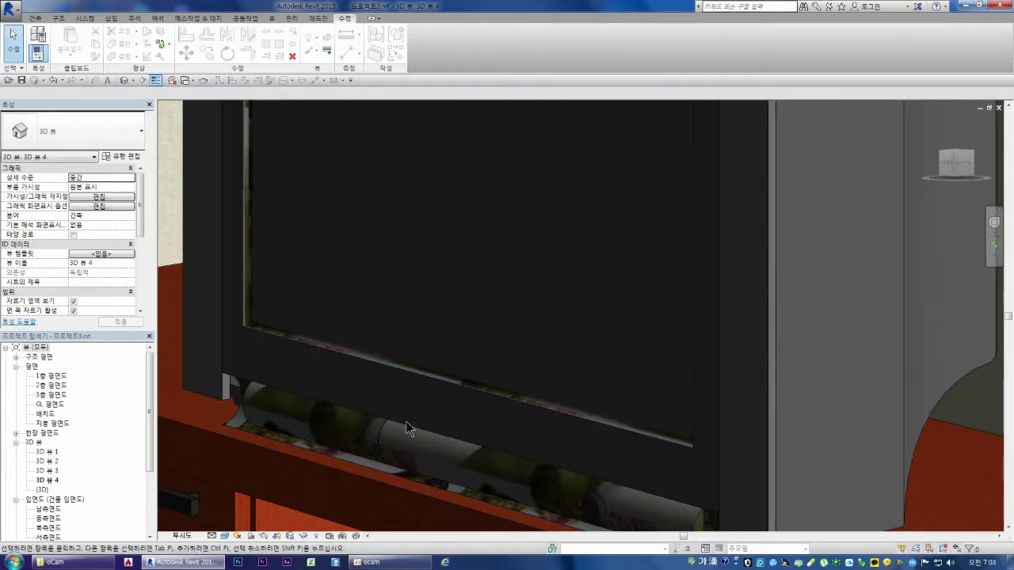
scroll(406, 426, up, 2)
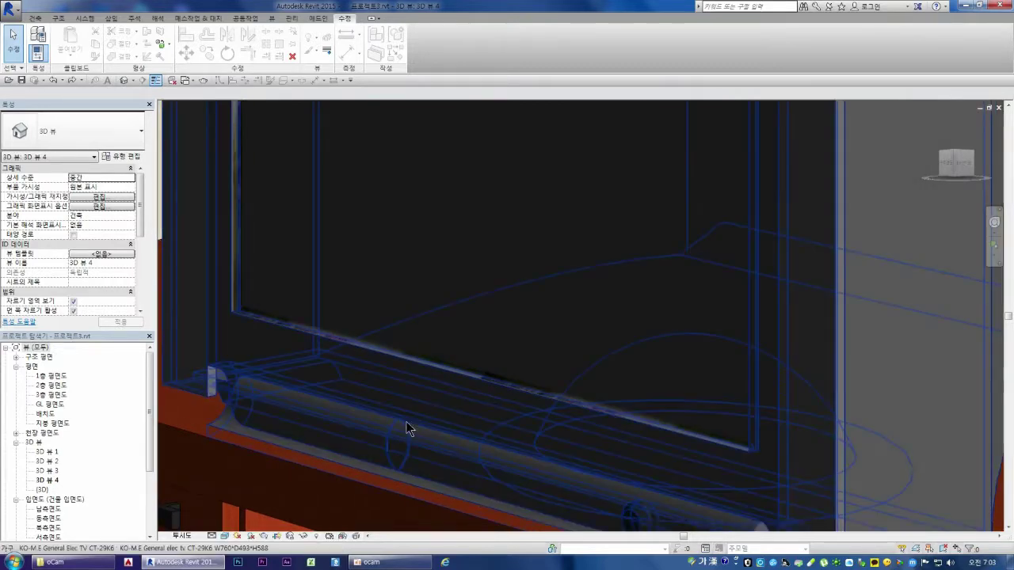
click(353, 351)
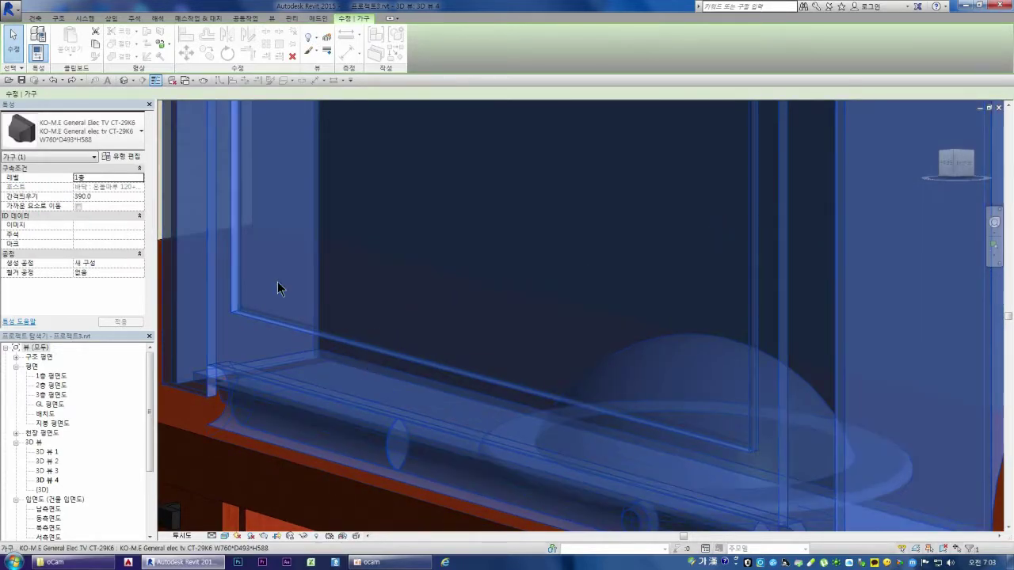
click(131, 155)
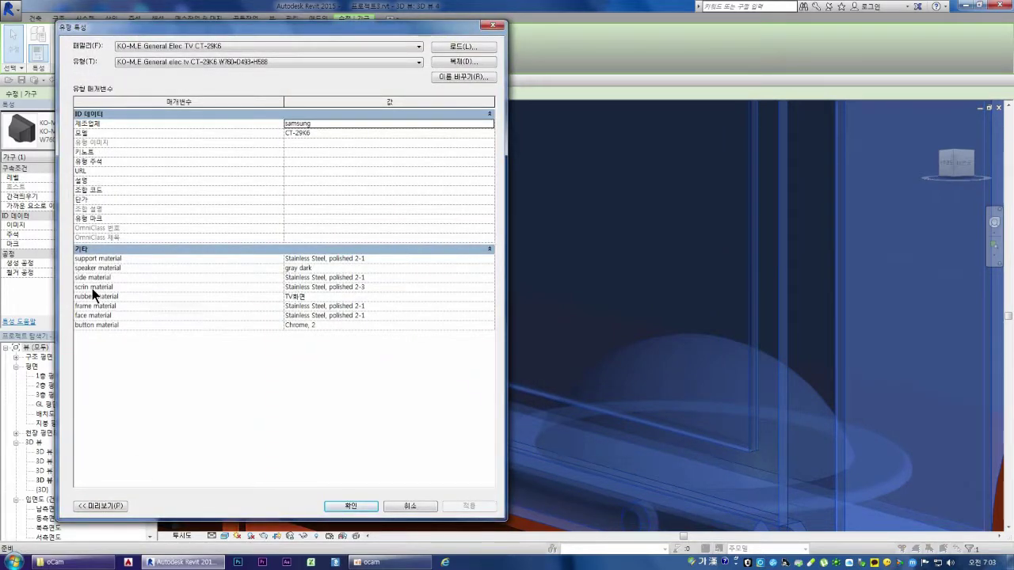
click(460, 286)
click(489, 287)
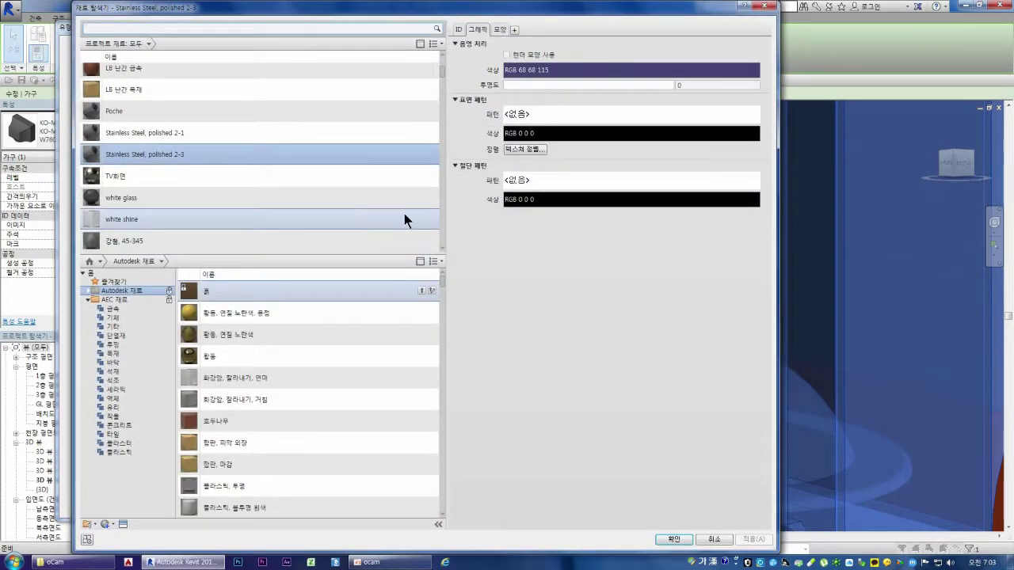
double_click(184, 176)
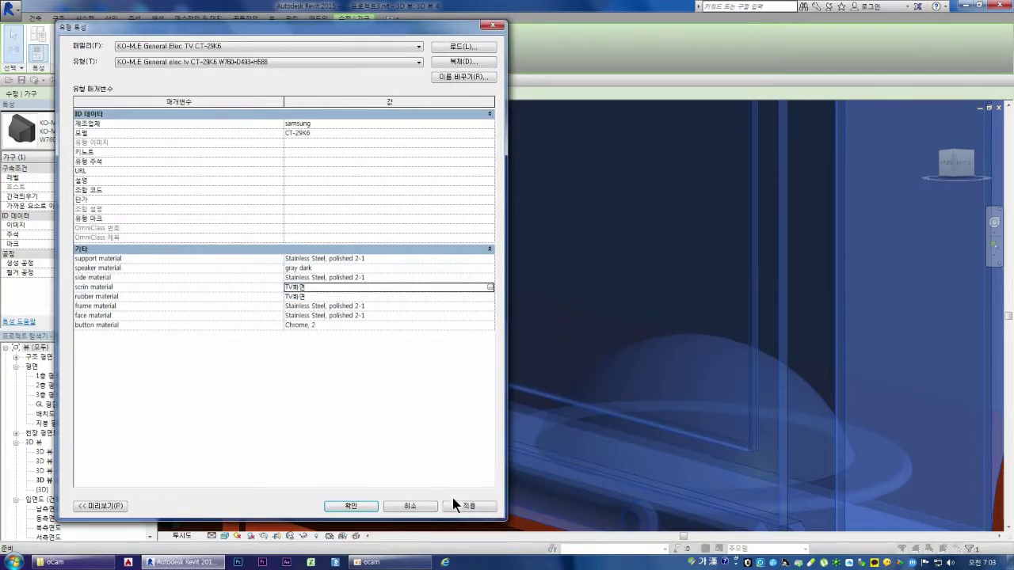
click(455, 505)
click(345, 507)
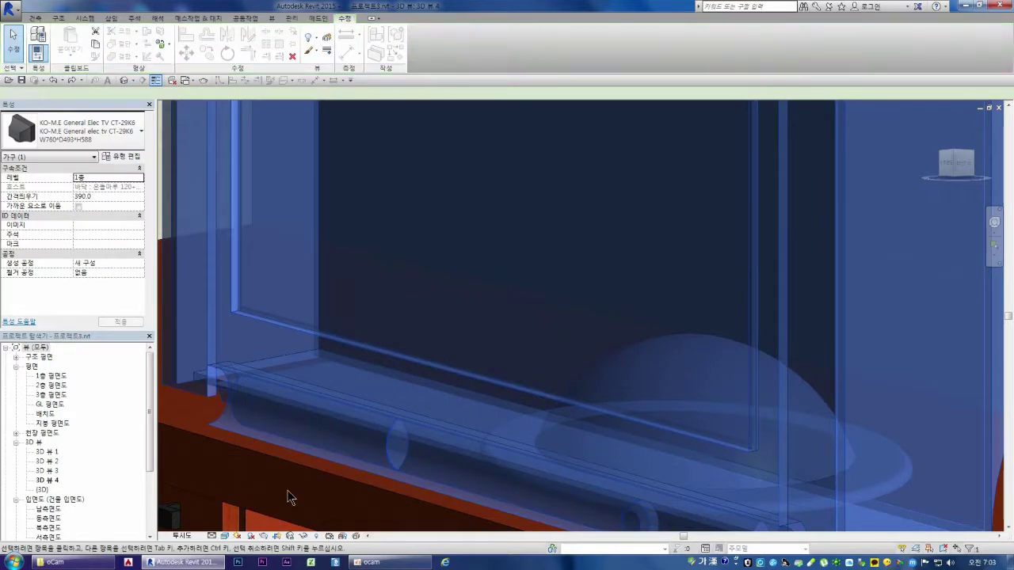
key(Escape)
Zoom in, select the TV again and bring up its Type Properties
scroll(343, 408, up, 2)
scroll(356, 411, up, 2)
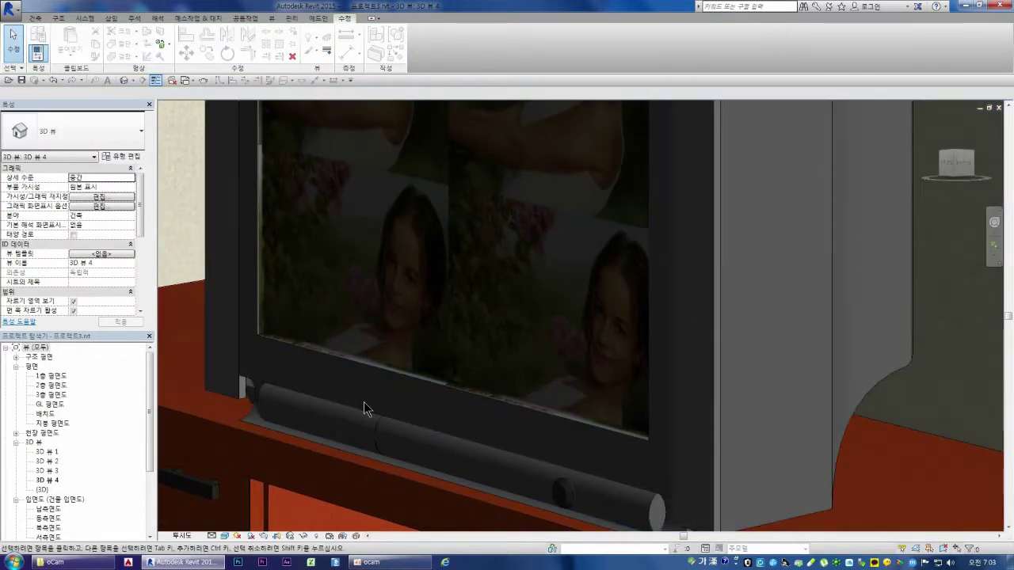
scroll(364, 407, down, 2)
scroll(366, 410, down, 1)
scroll(341, 365, up, 2)
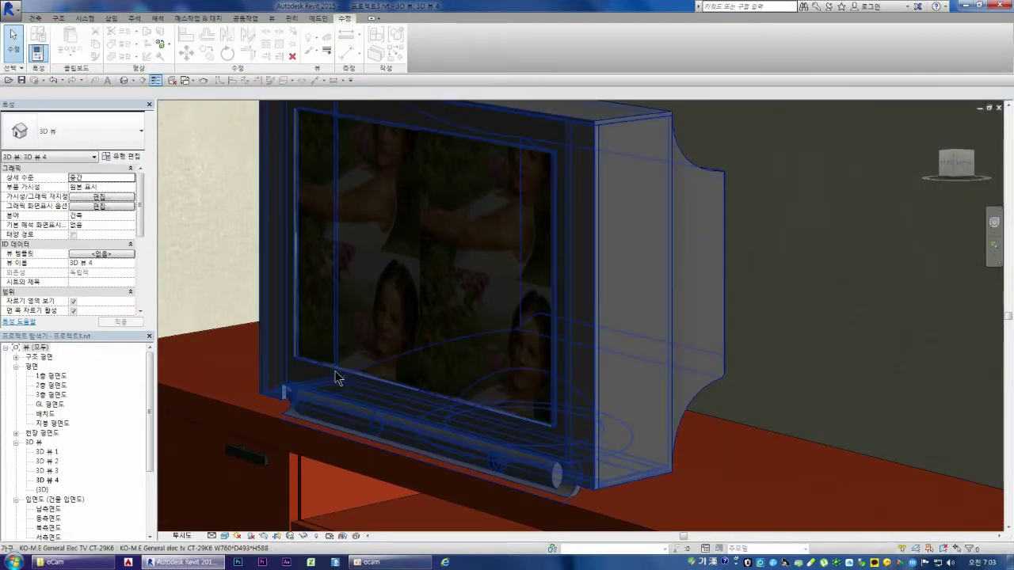
scroll(335, 372, up, 2)
scroll(336, 370, up, 1)
click(335, 370)
scroll(336, 372, up, 2)
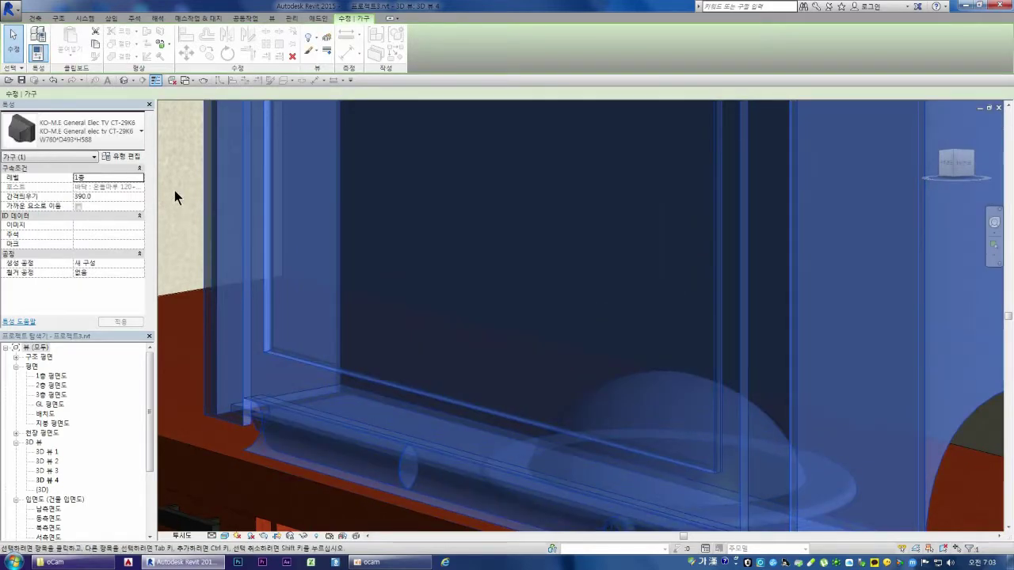
click(131, 157)
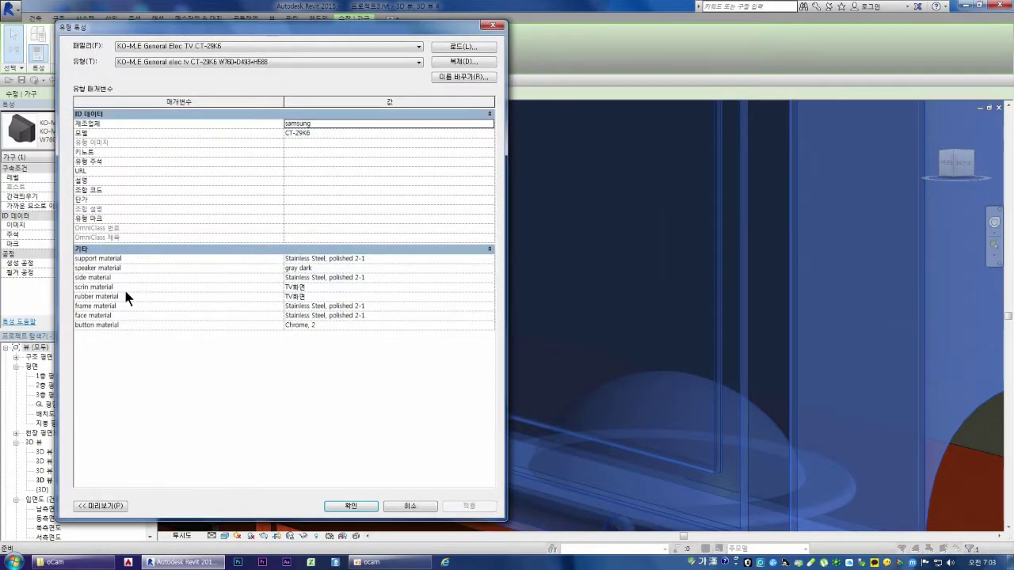
Choose 플라스틱 - 검은색 in the Material Browser for the rubber material
click(487, 297)
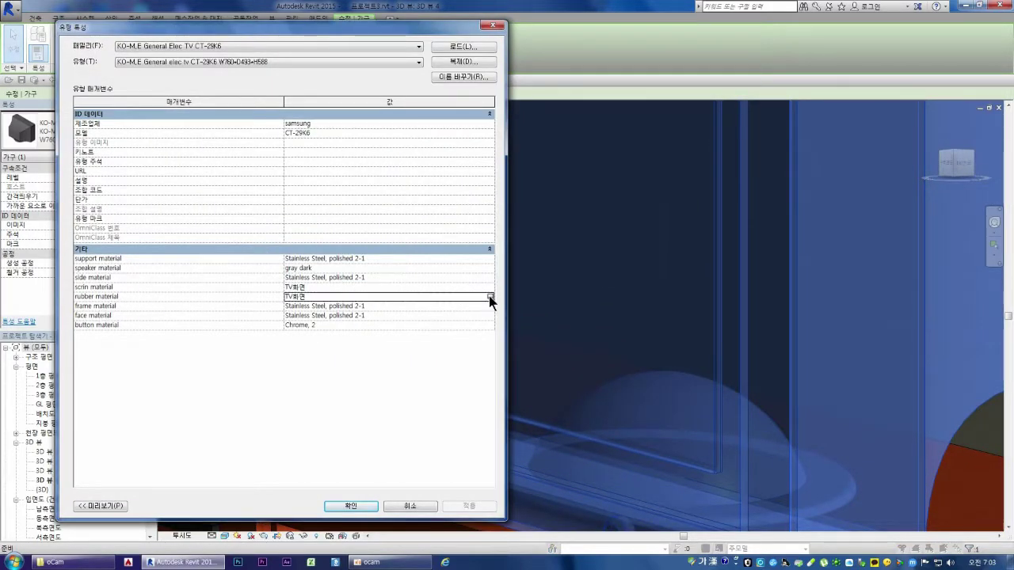
click(487, 296)
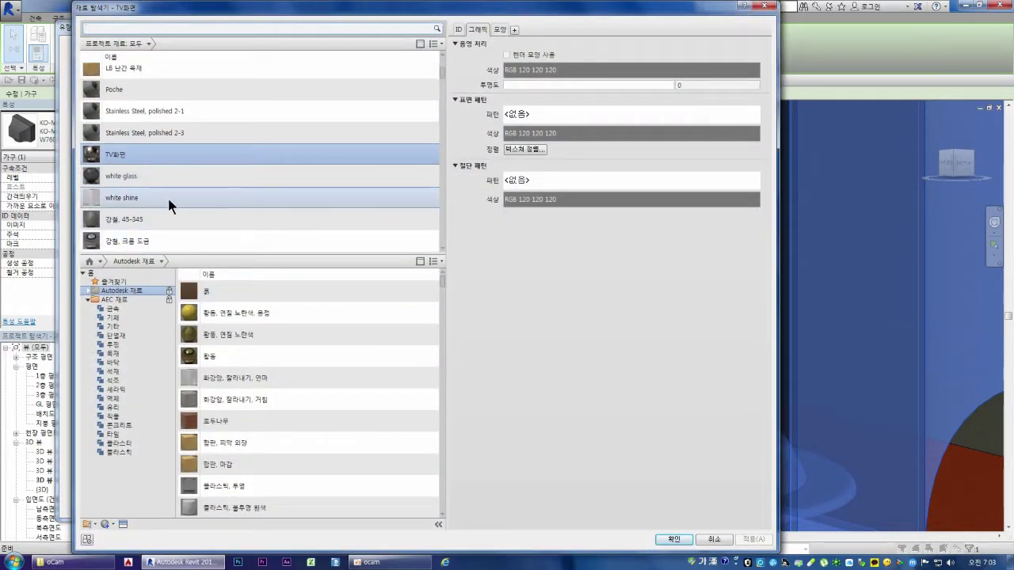
scroll(162, 196, up, 1)
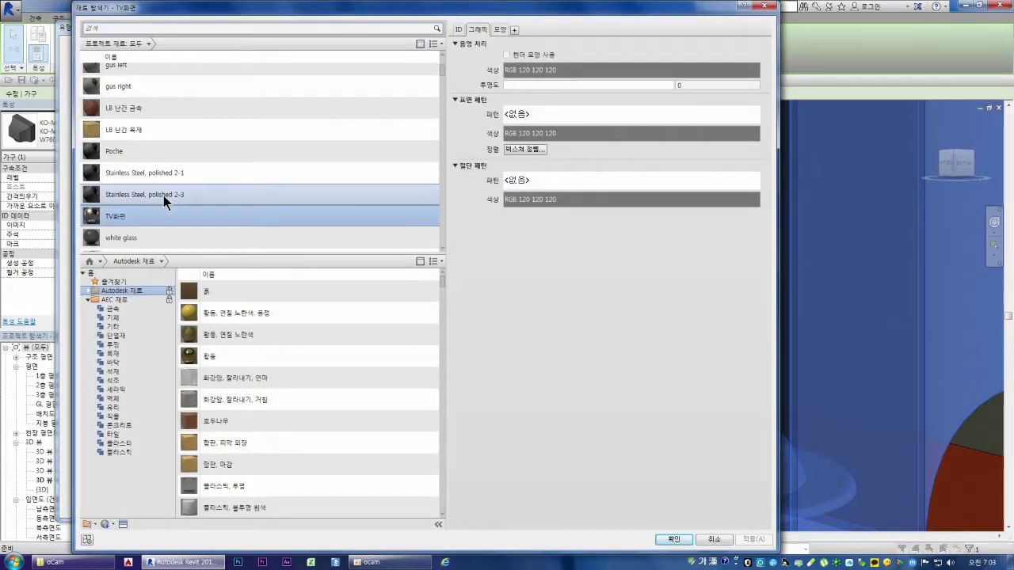
scroll(163, 196, up, 3)
scroll(164, 194, down, 5)
scroll(166, 194, down, 2)
scroll(166, 195, down, 3)
scroll(166, 202, down, 3)
scroll(165, 202, down, 3)
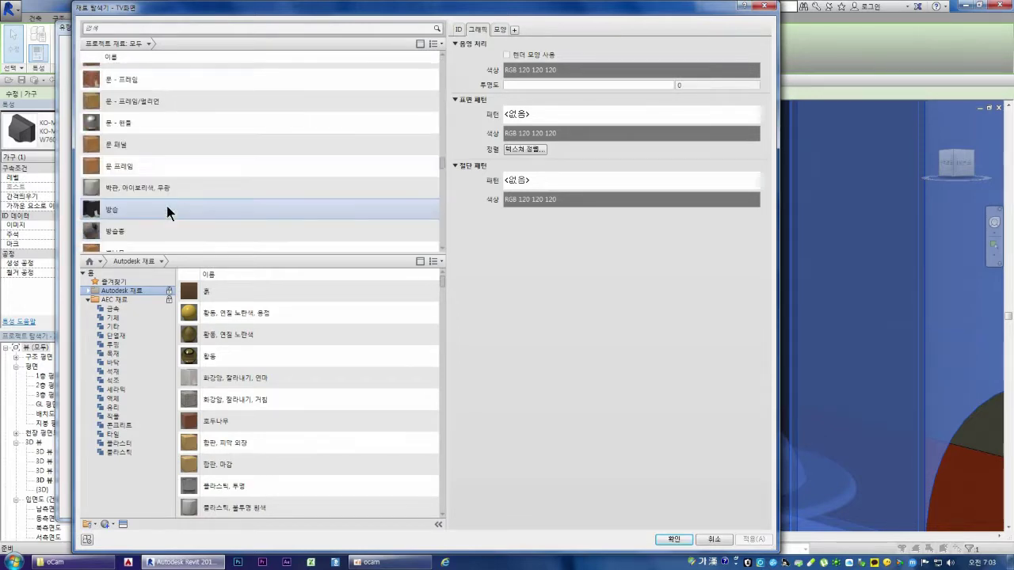
scroll(165, 203, down, 3)
scroll(166, 210, down, 3)
scroll(167, 210, down, 3)
scroll(167, 210, down, 3)
scroll(167, 211, down, 3)
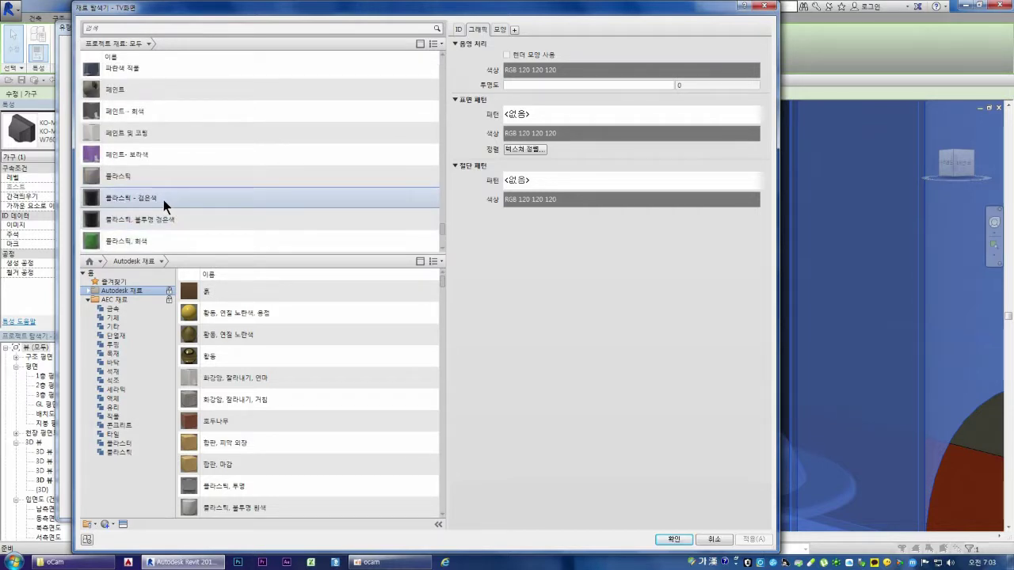
click(163, 199)
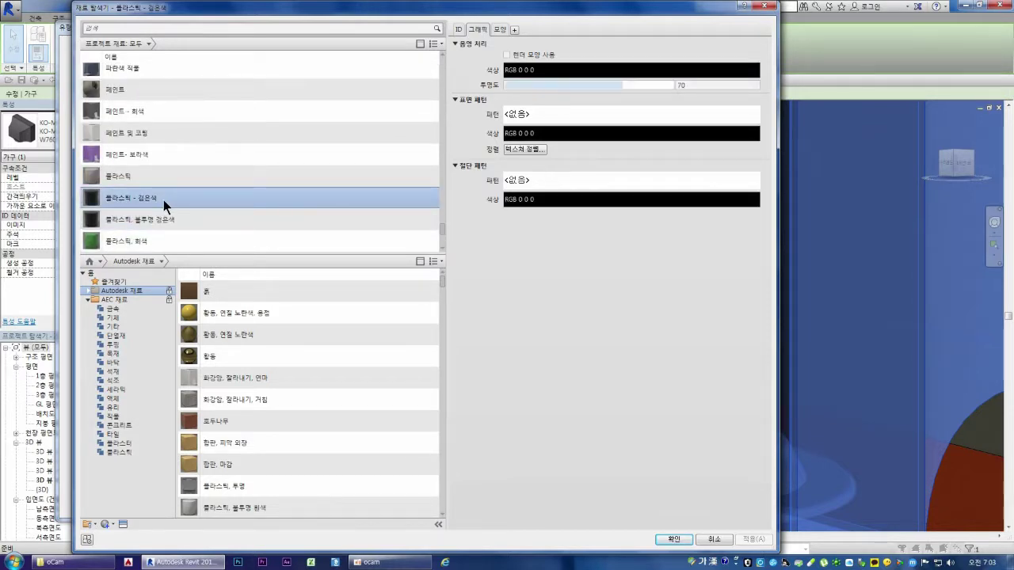
scroll(163, 200, down, 2)
scroll(163, 200, down, 1)
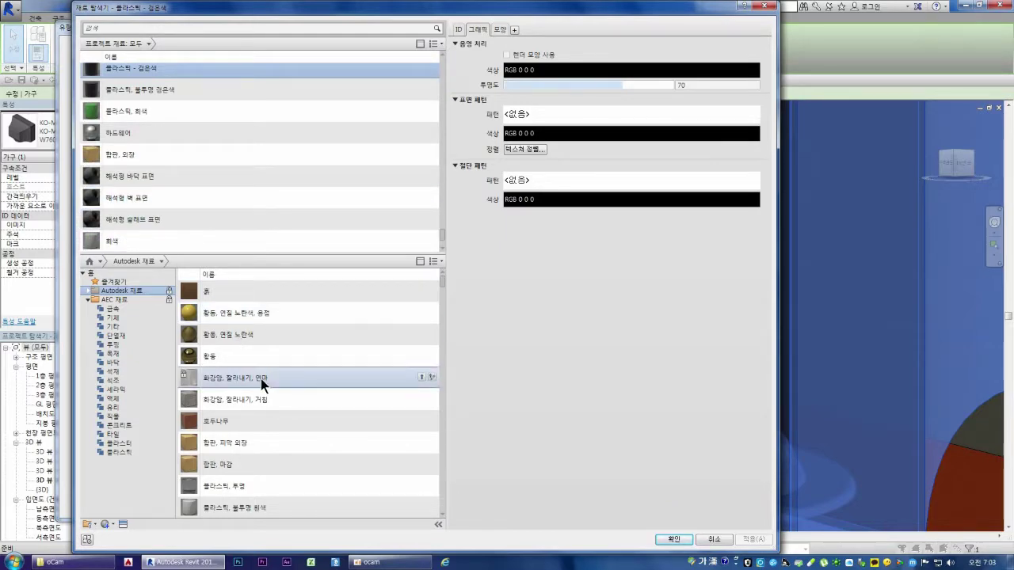
click(682, 539)
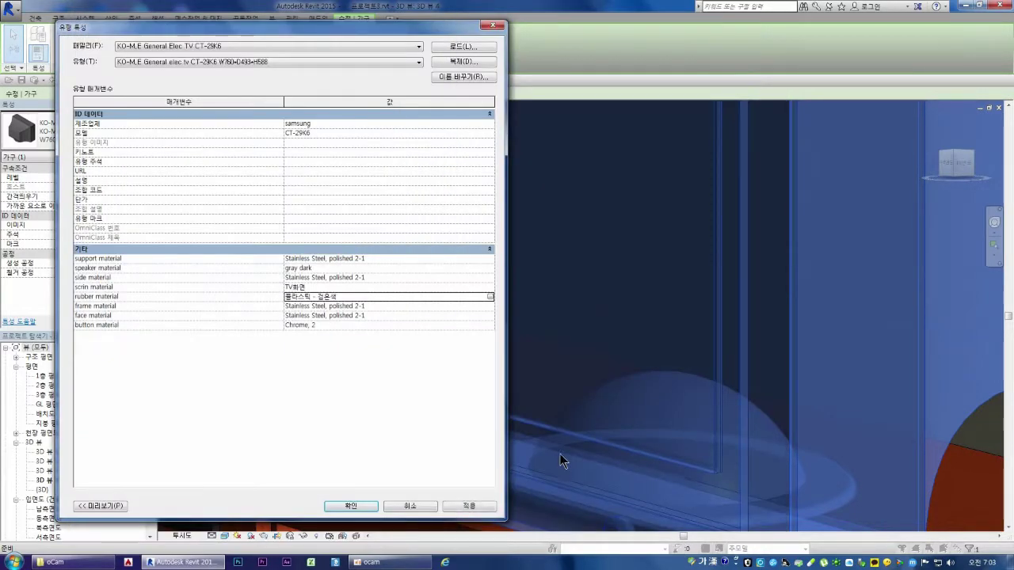
Apply the type change, deselect the TV to check it, then reselect it
click(469, 507)
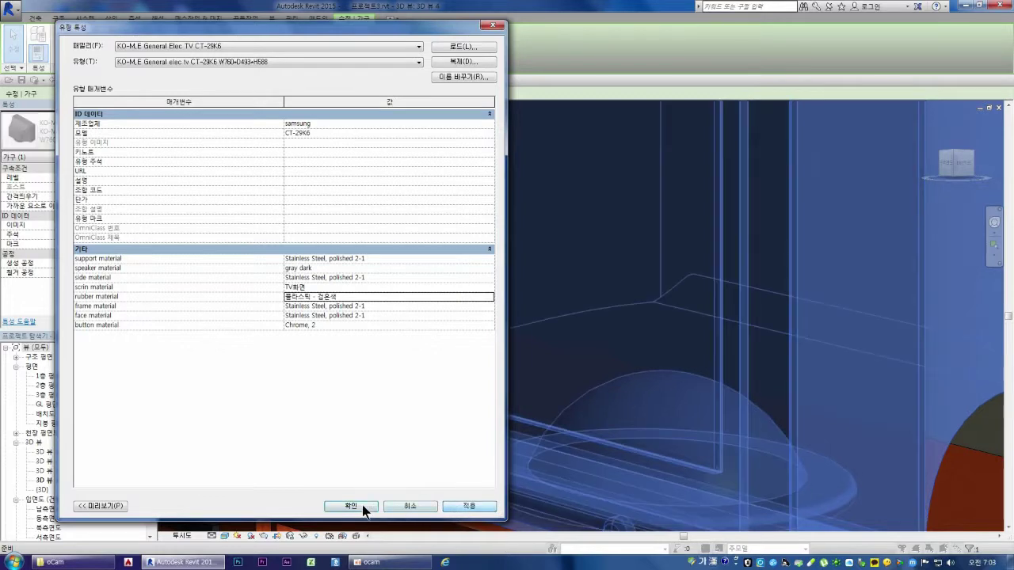
click(362, 504)
key(Escape)
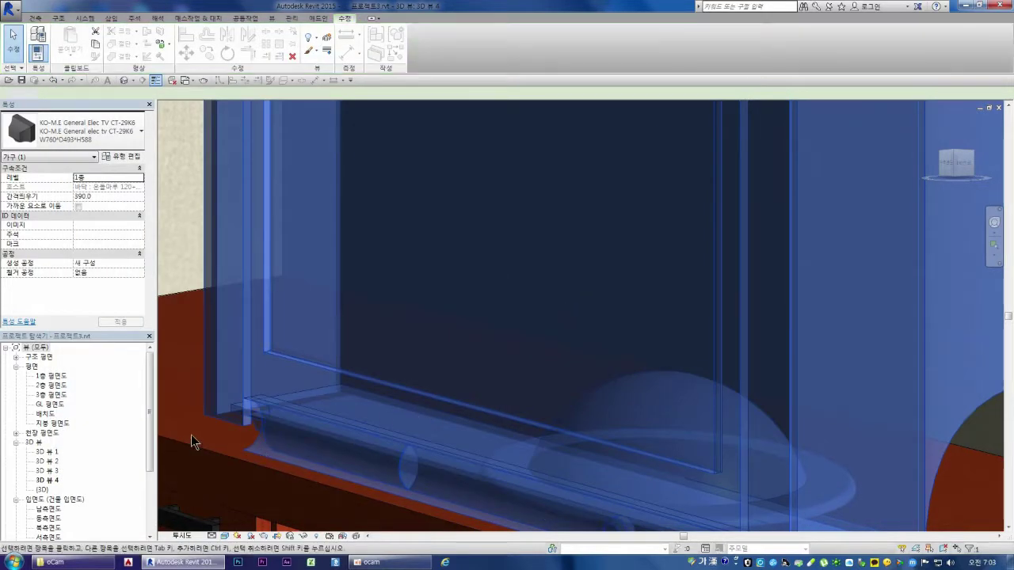
scroll(341, 440, down, 2)
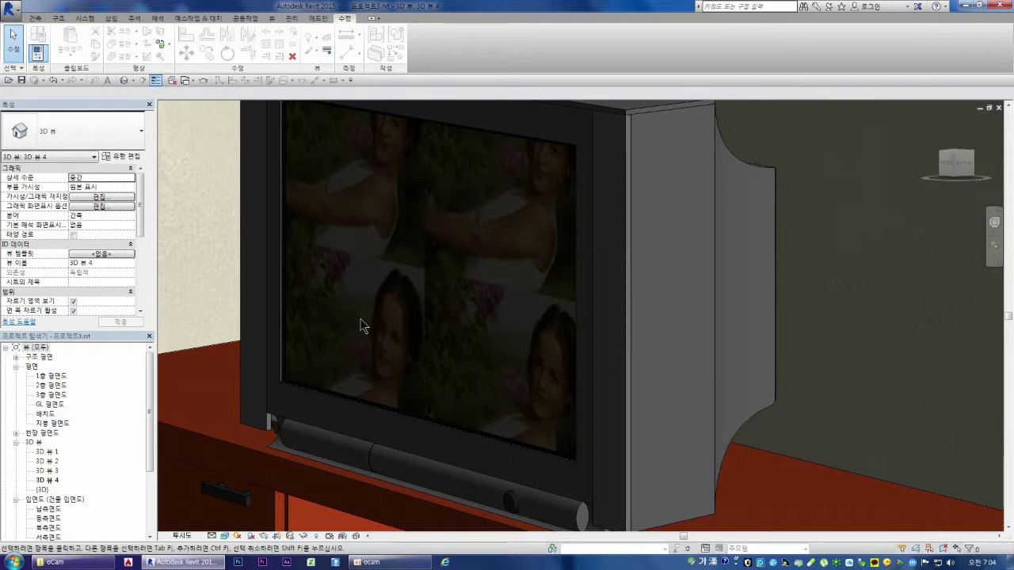
click(331, 400)
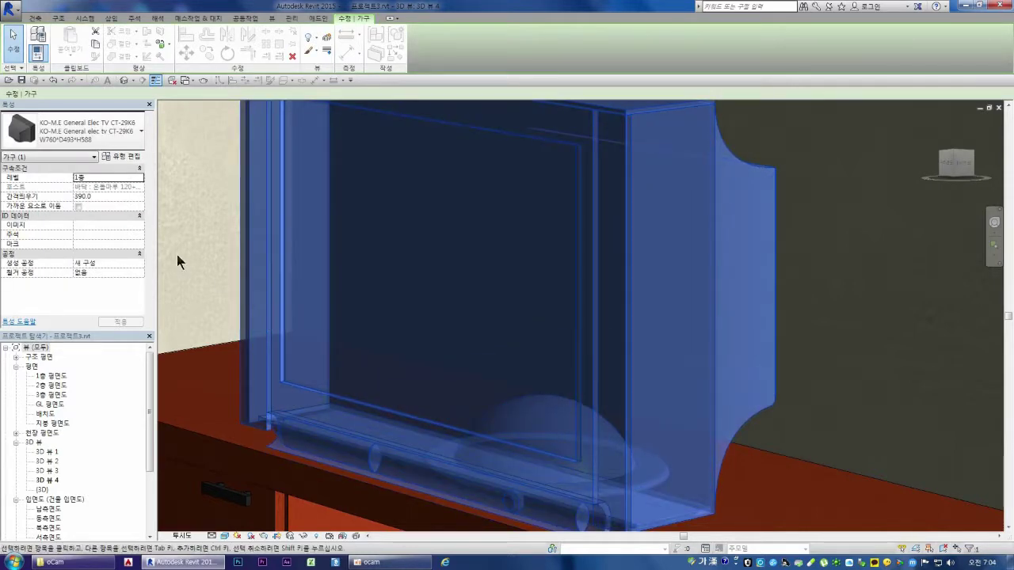
Open TV화면's appearance settings and confirm its screen image
click(126, 160)
click(489, 288)
click(490, 287)
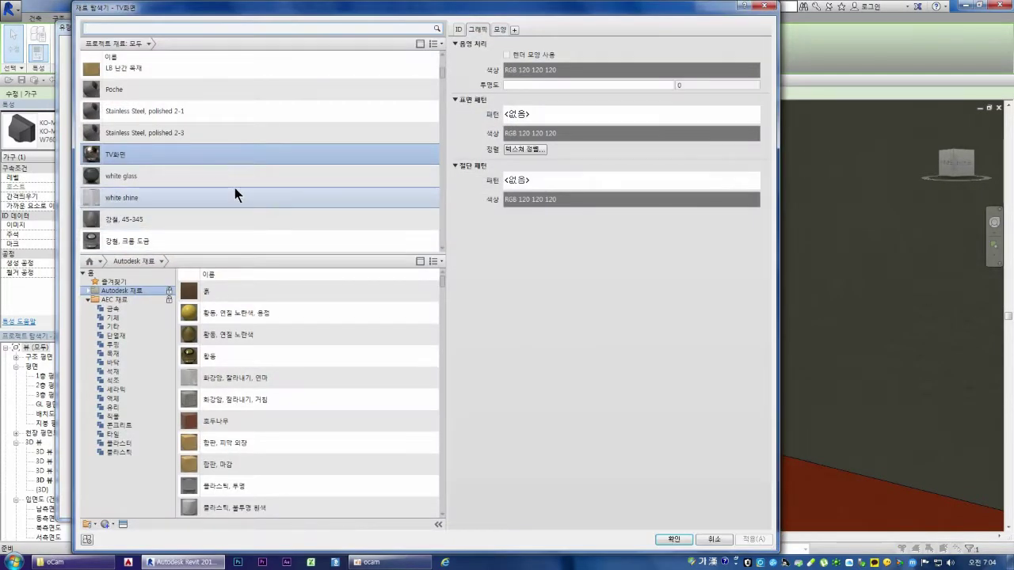
double_click(174, 154)
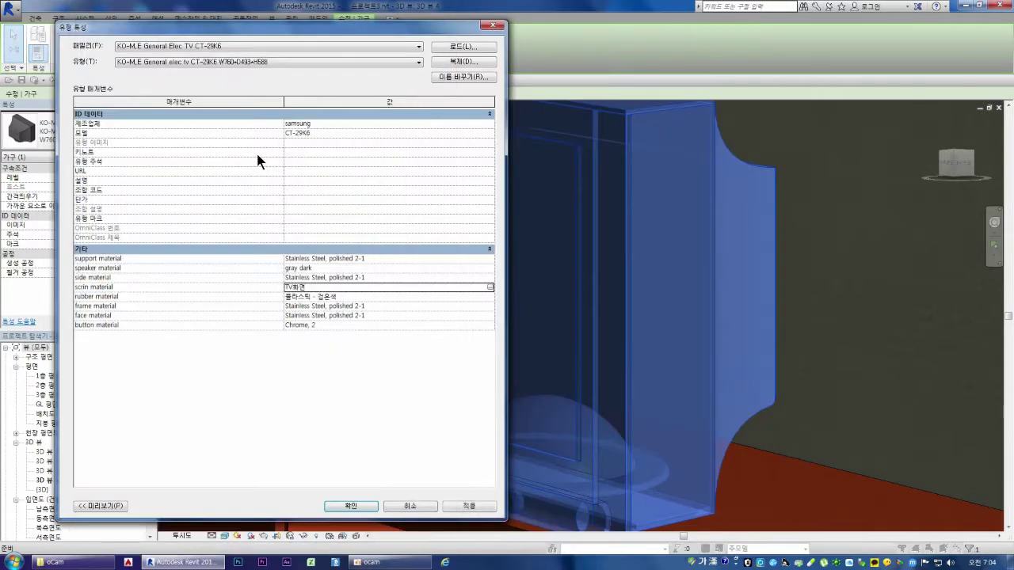
click(489, 287)
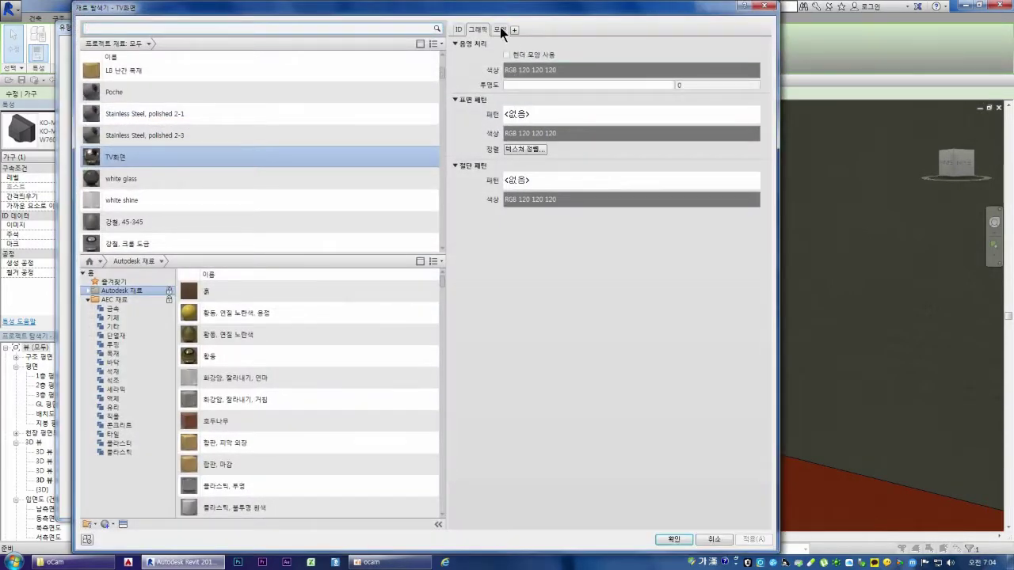
click(568, 164)
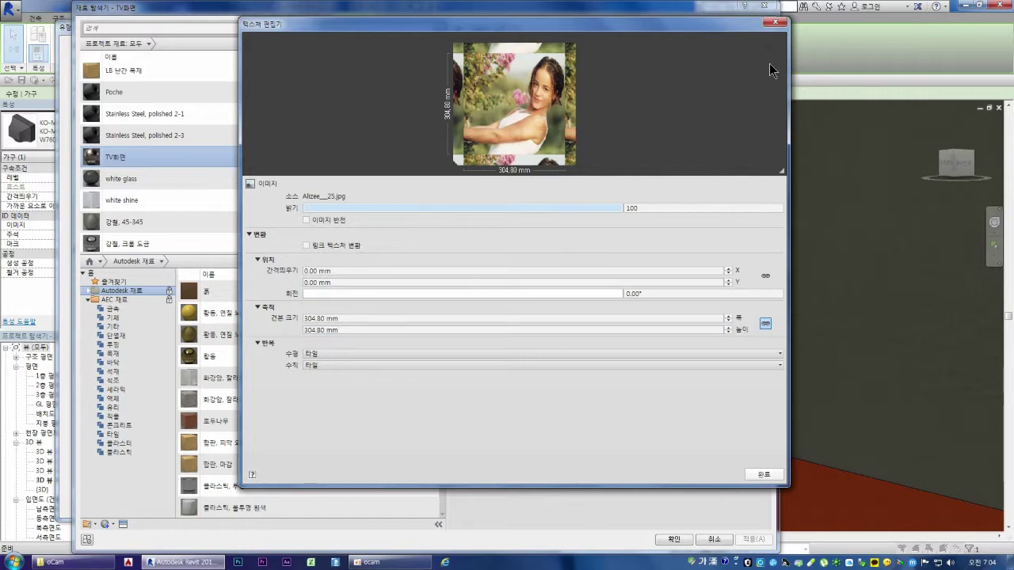
click(761, 475)
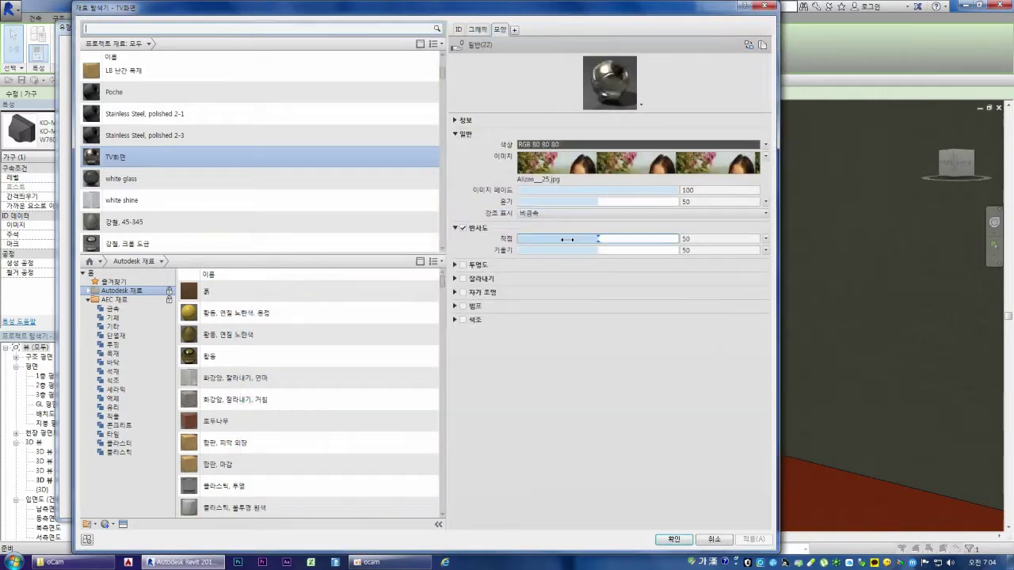
click(544, 162)
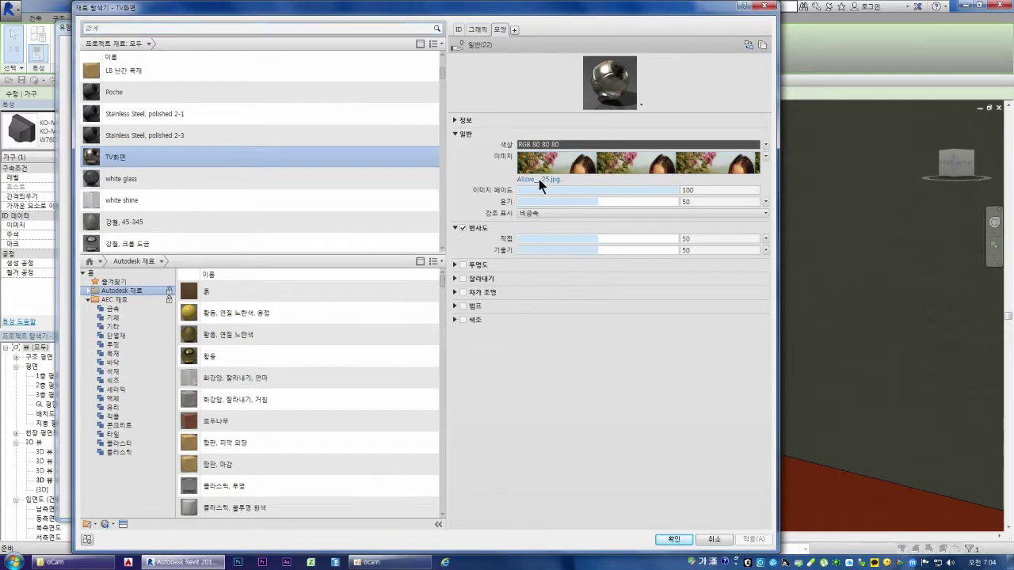
key(Return)
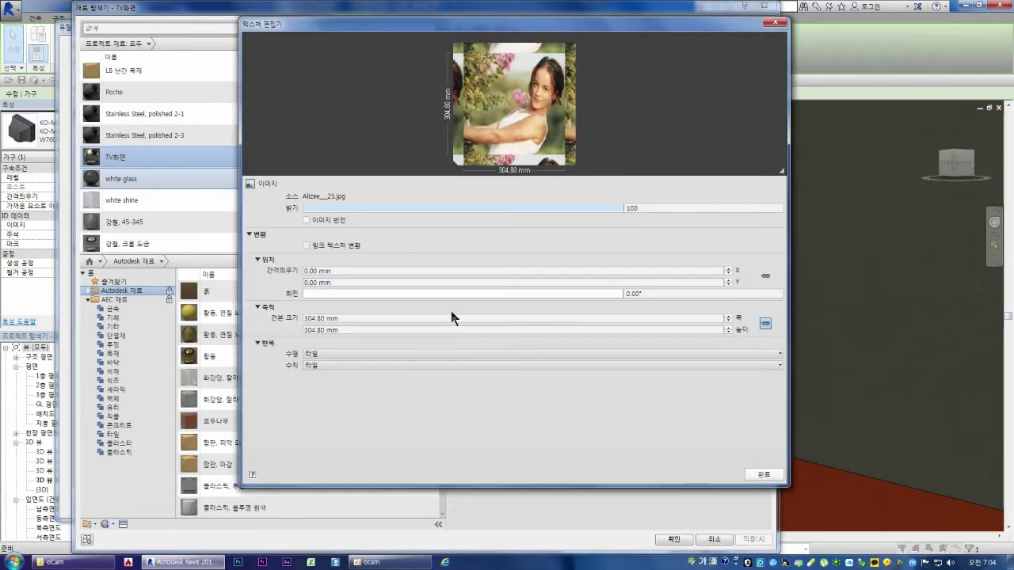
Set the screen texture size to 600 mm with horizontal and vertical repeat None
click(314, 318)
drag(324, 318, 289, 320)
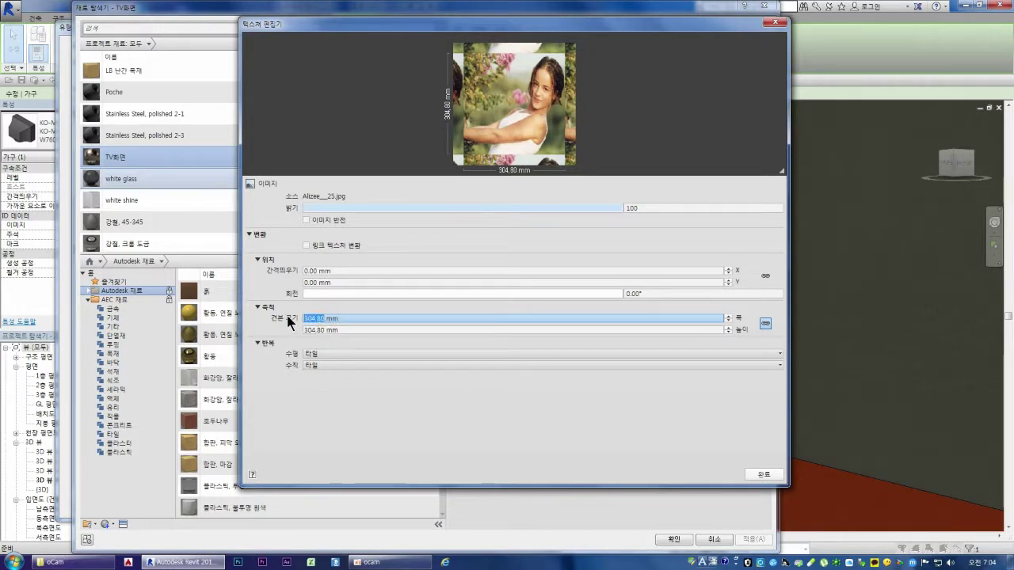
text(60)
key(Return)
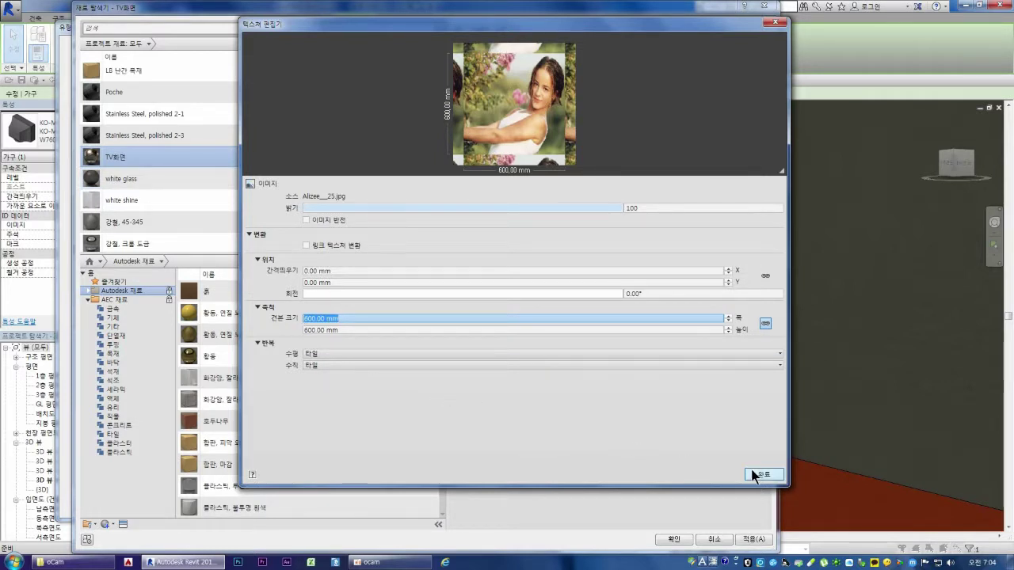
click(345, 357)
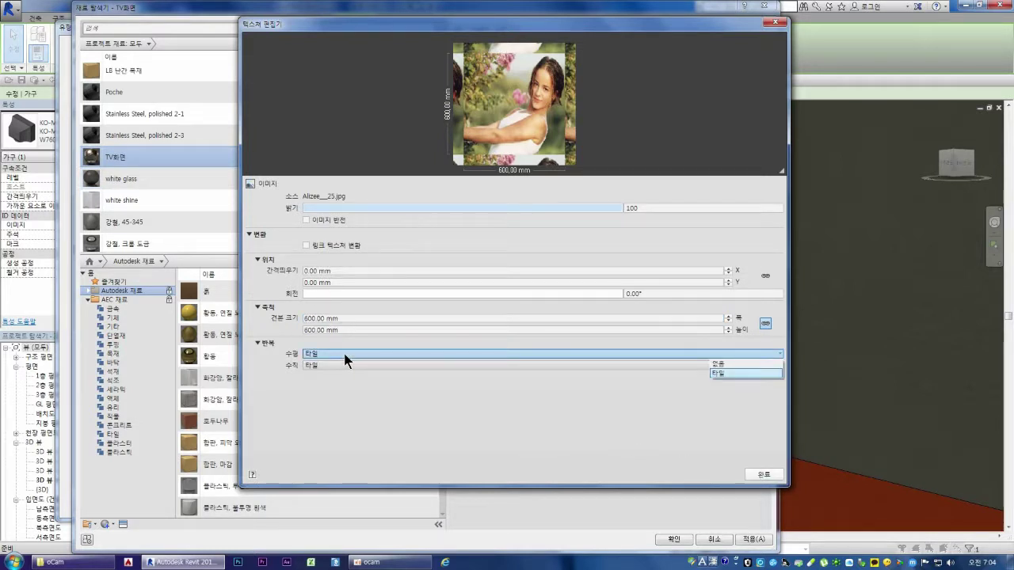
click(717, 363)
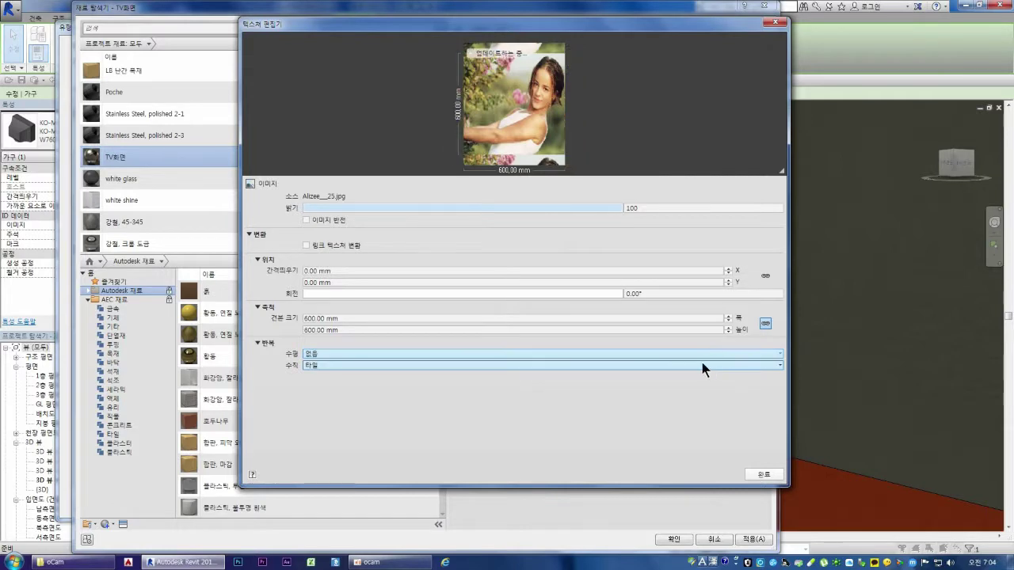
click(702, 365)
click(726, 376)
click(765, 474)
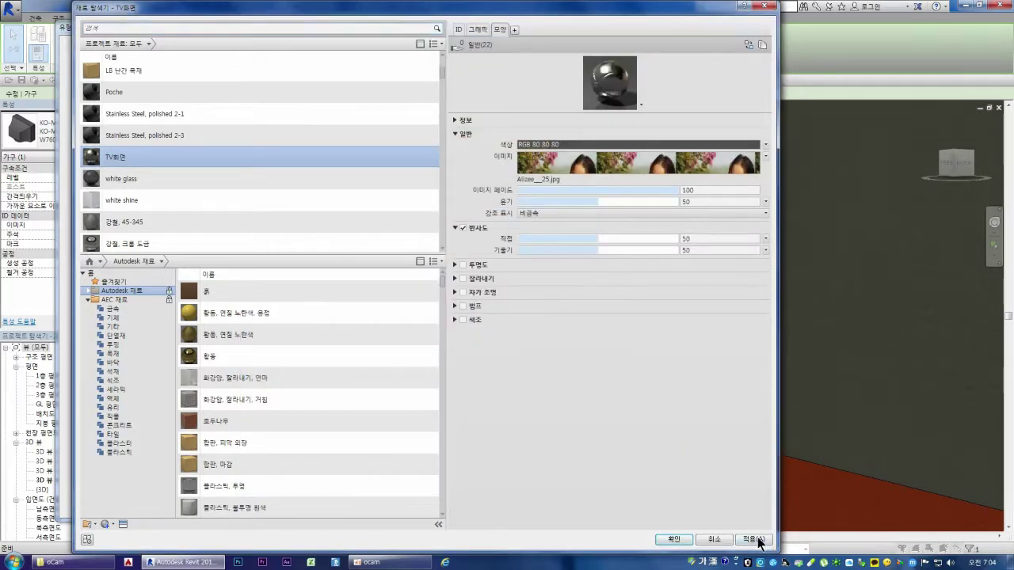
click(674, 540)
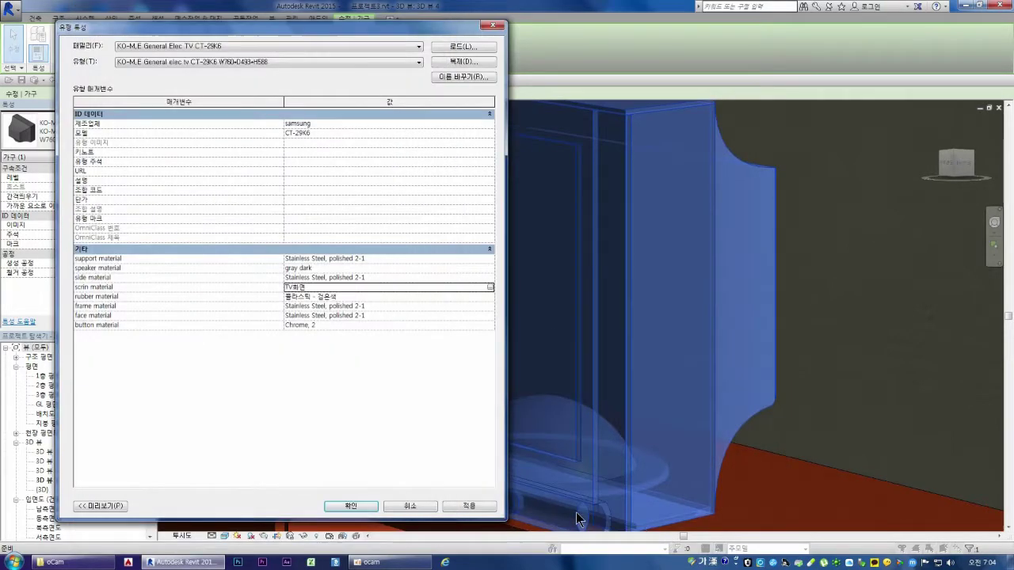
click(363, 506)
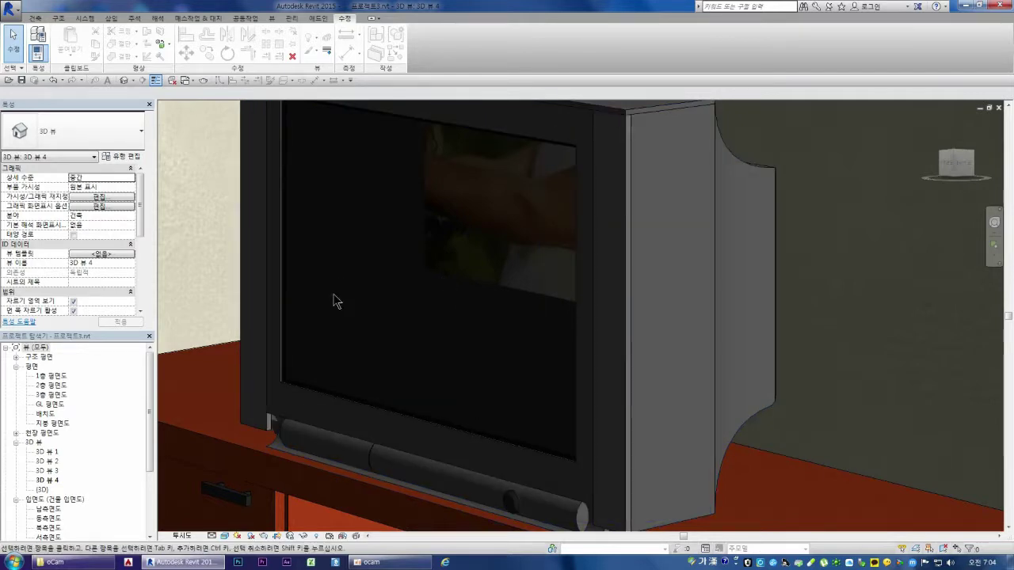
Zoom out, select the TV and show its Type Properties
scroll(464, 416, down, 2)
scroll(448, 382, down, 2)
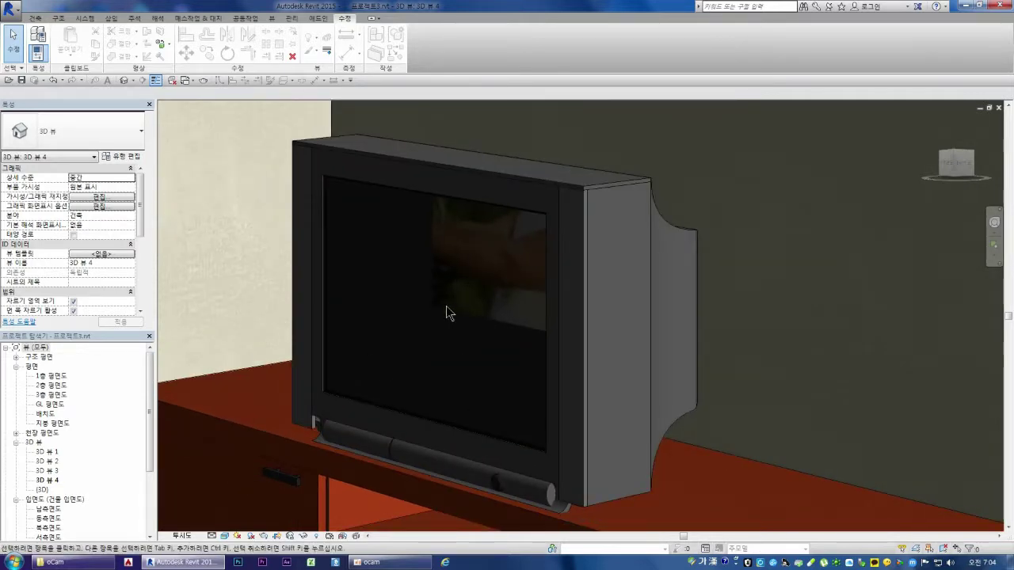
click(354, 403)
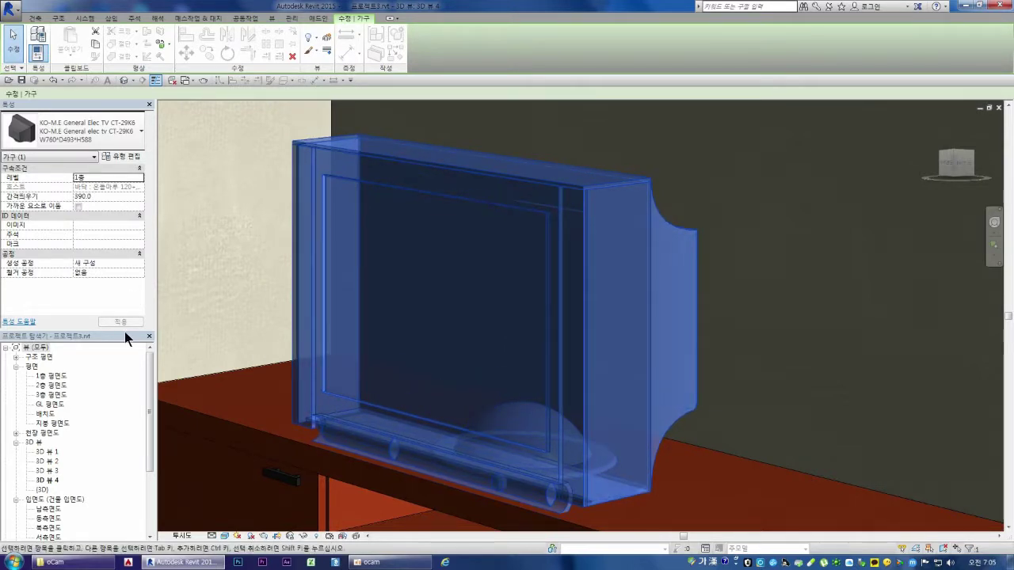
click(123, 156)
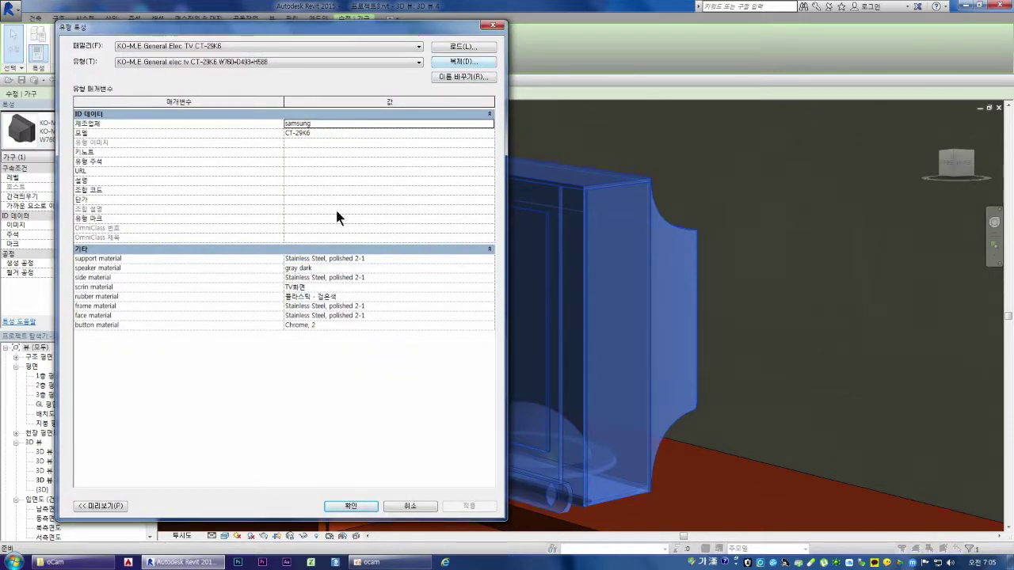
Set TV화면's image texture repeat to Tile horizontally and vertically
click(490, 287)
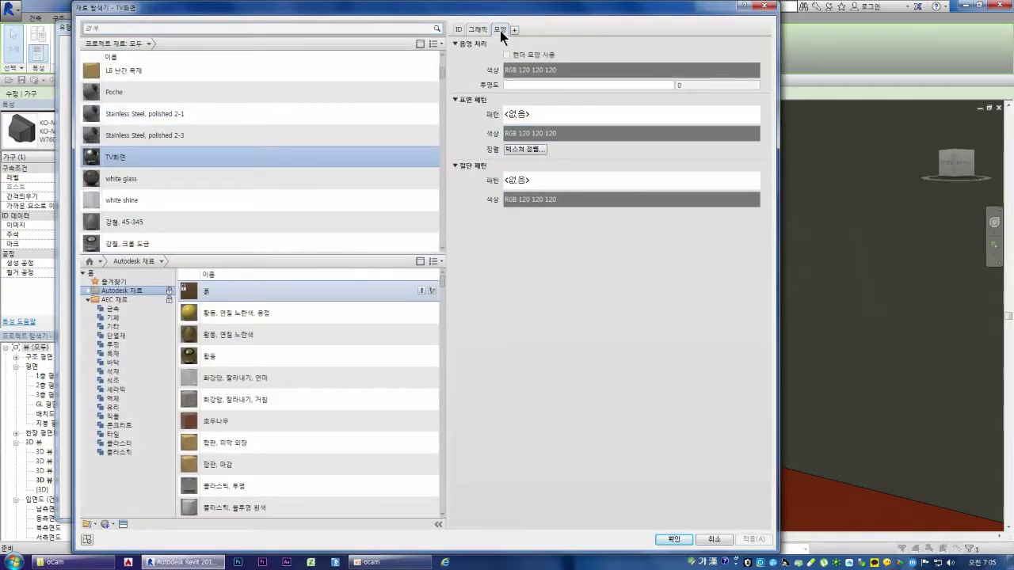
click(500, 30)
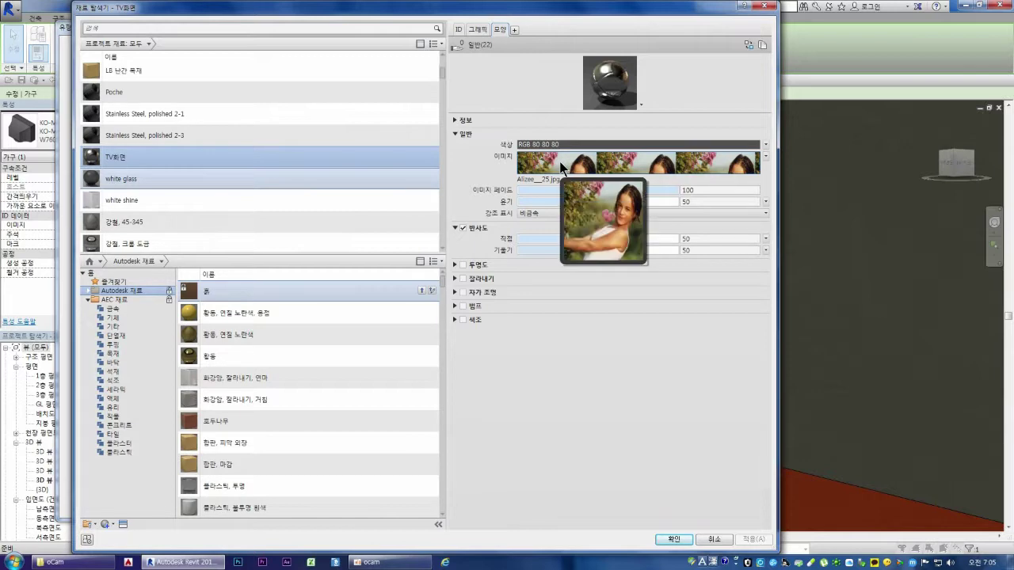
click(543, 162)
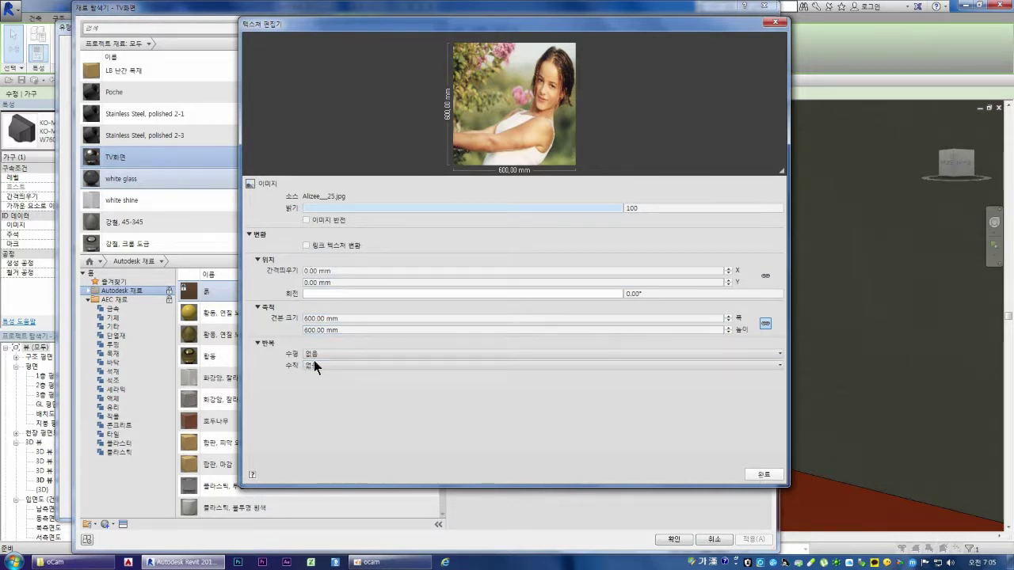
click(706, 355)
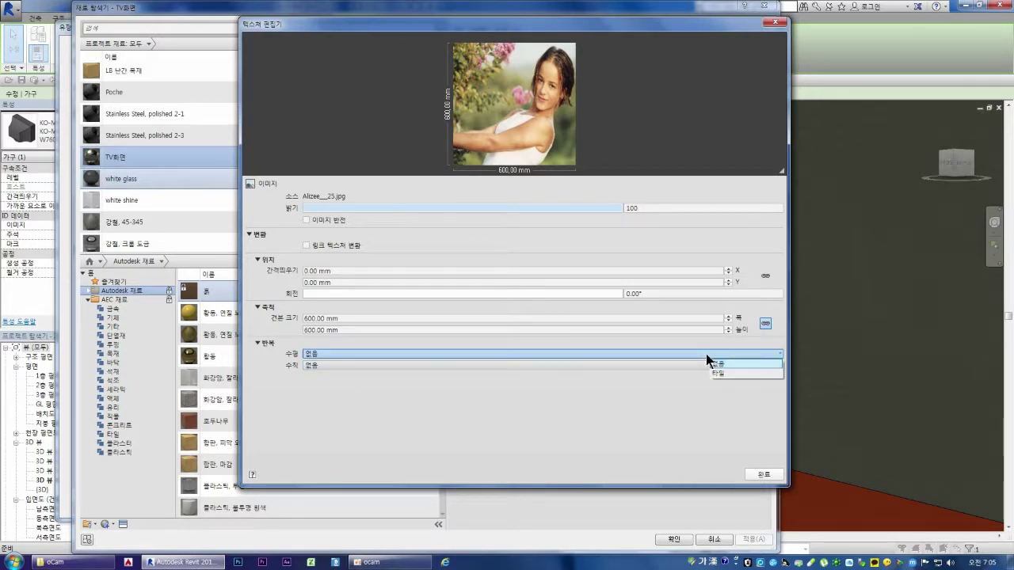
click(721, 373)
click(719, 366)
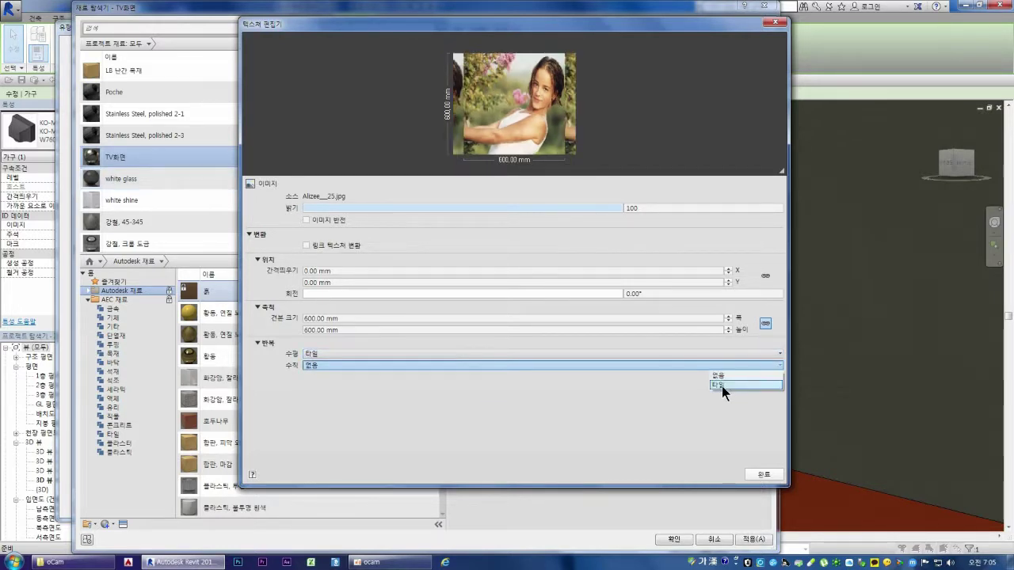
click(721, 385)
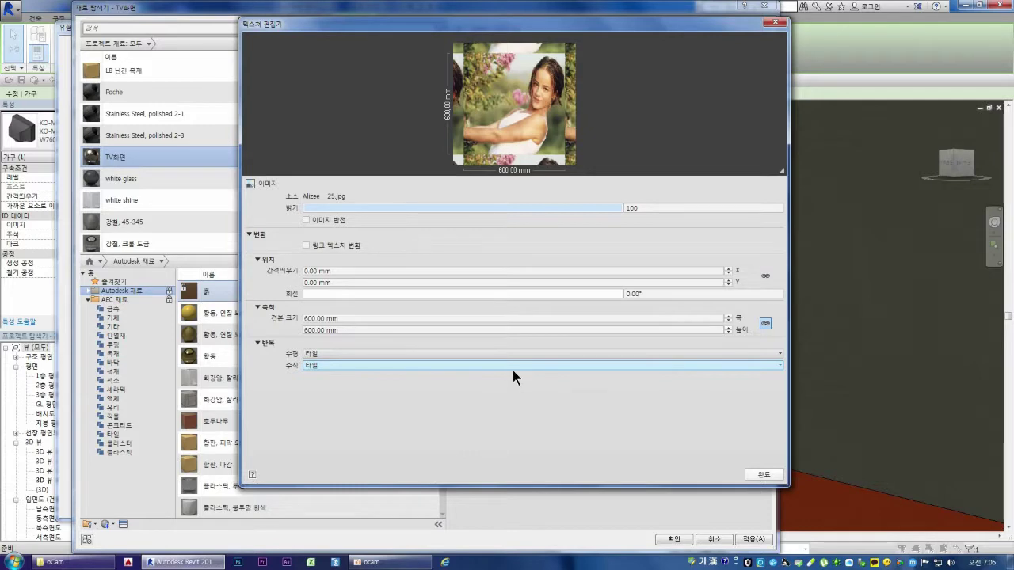
click(763, 475)
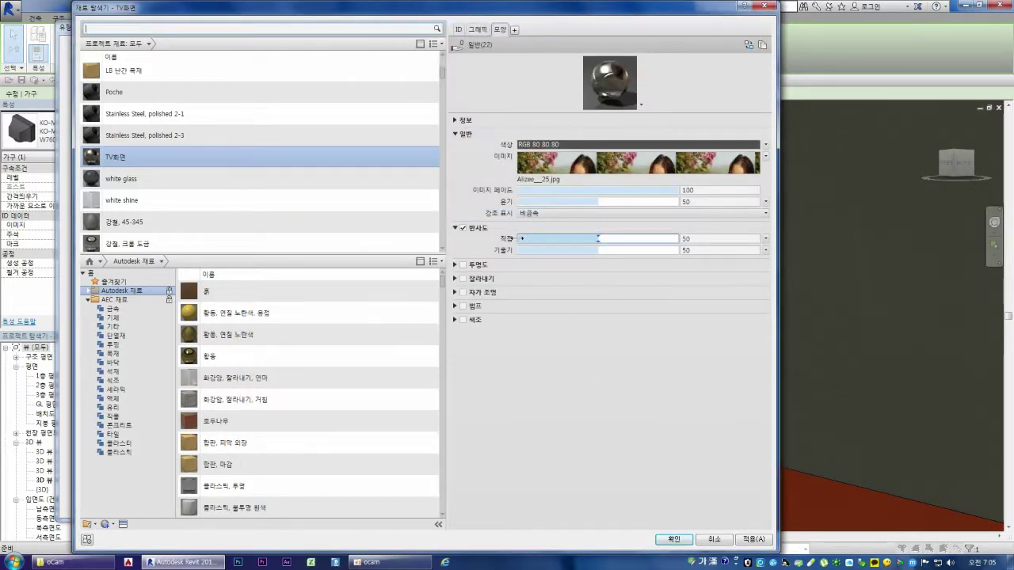
Keep TV화면 as the screen material, close both dialogs and deselect the TV
click(667, 212)
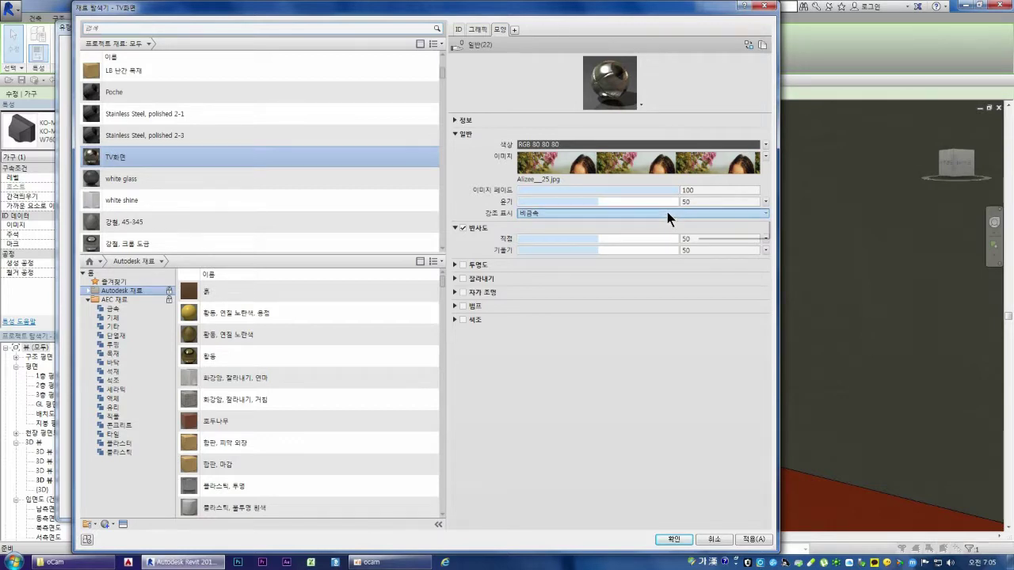
click(565, 340)
click(456, 120)
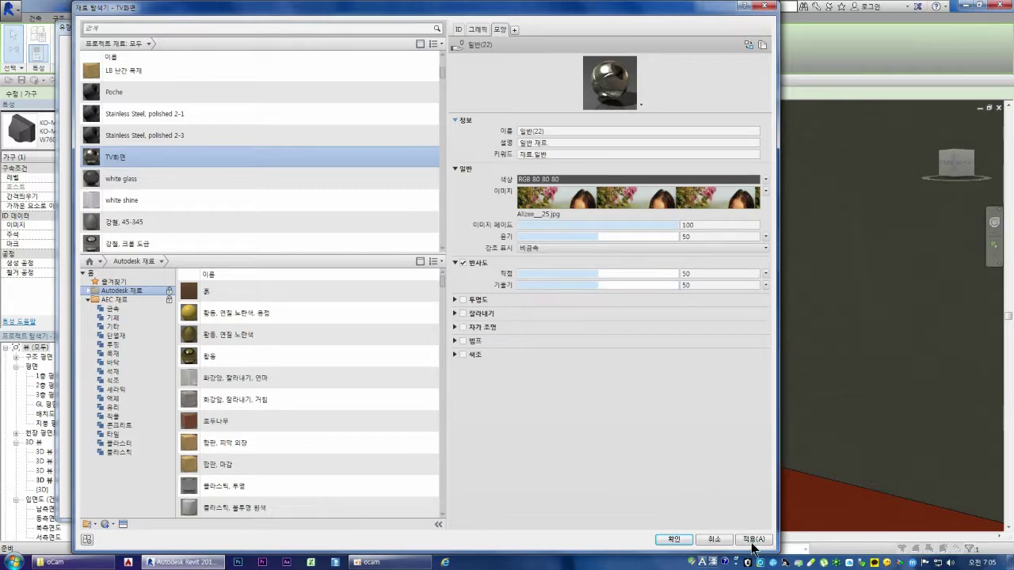
click(673, 539)
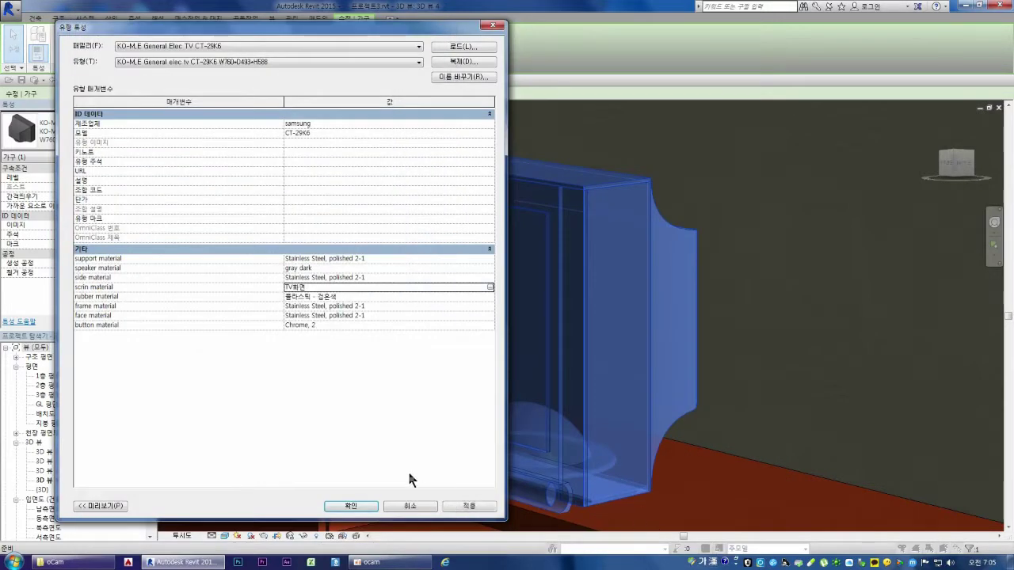
click(351, 505)
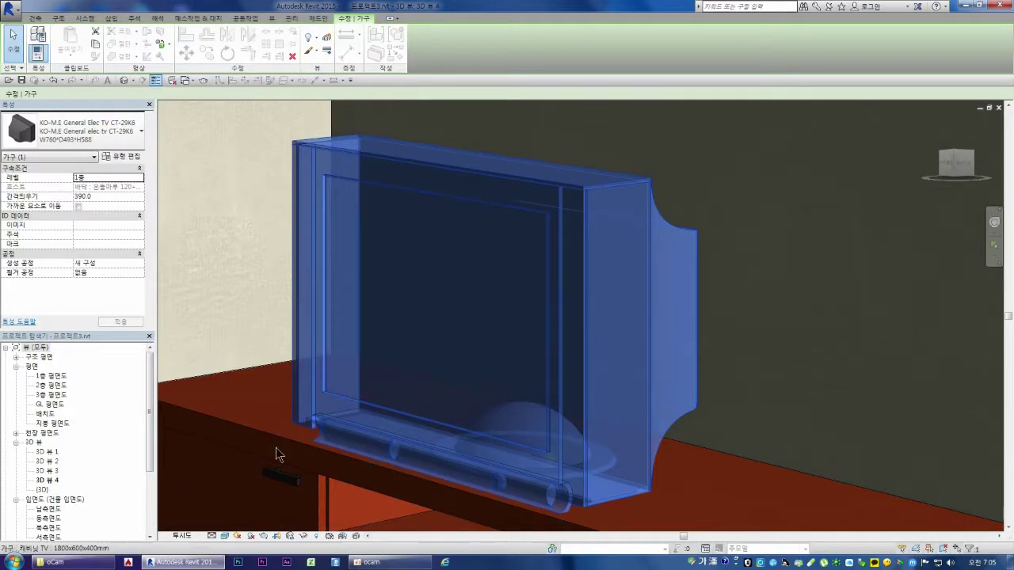
key(Escape)
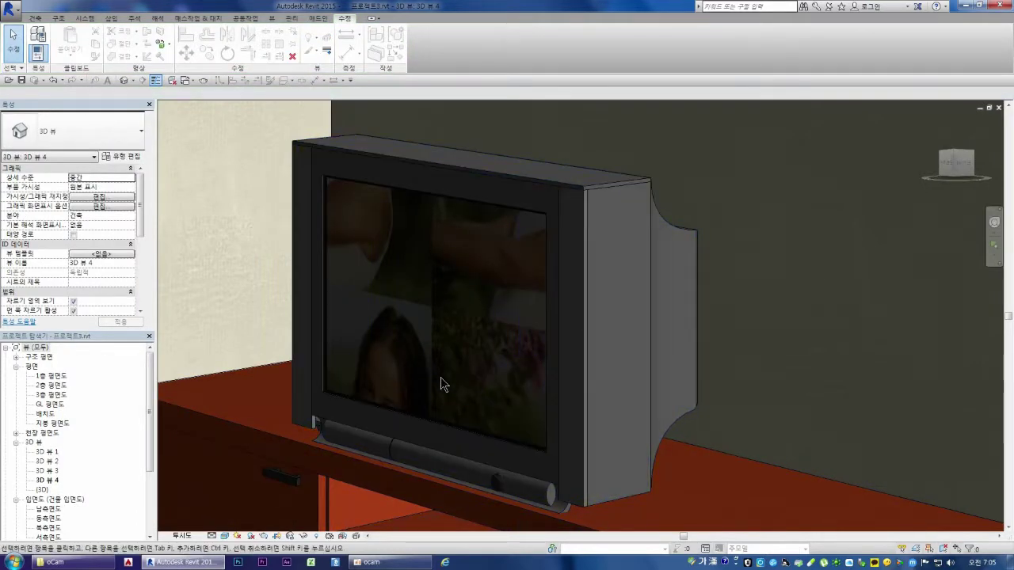
Select the TV and view the TV화면 scrin material's Appearance tab in the Material Browser
click(435, 425)
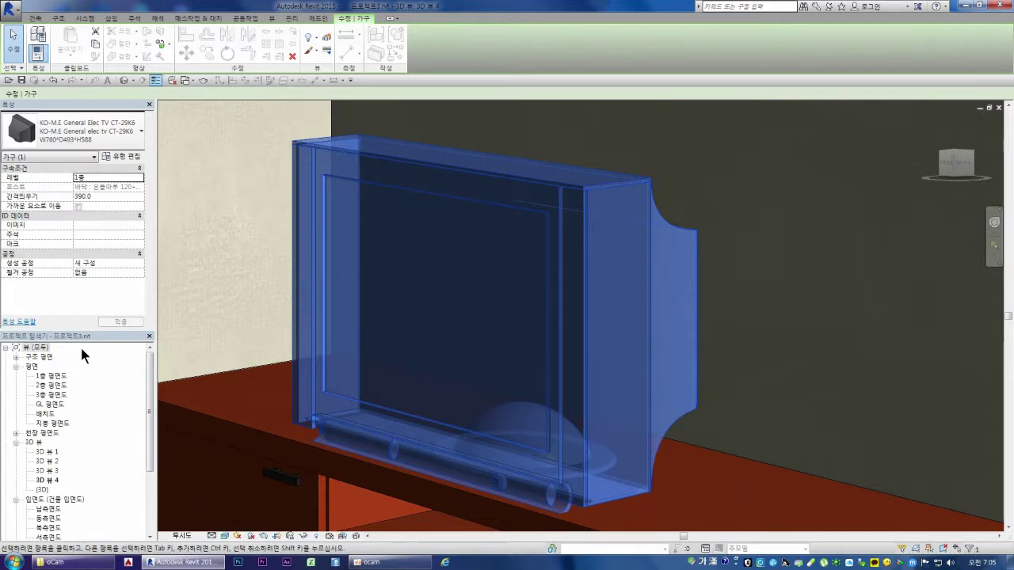
click(121, 157)
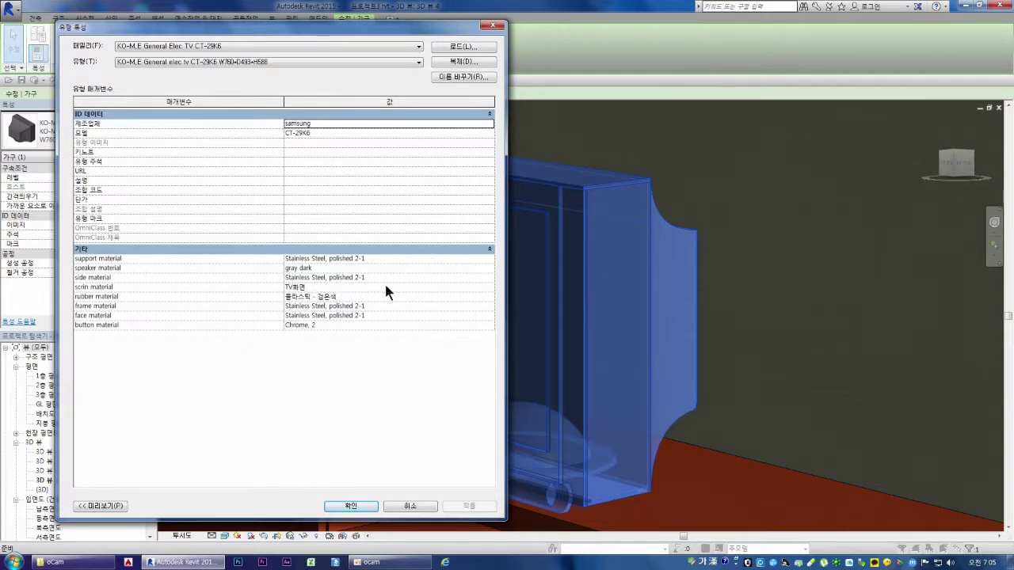
click(486, 288)
click(489, 287)
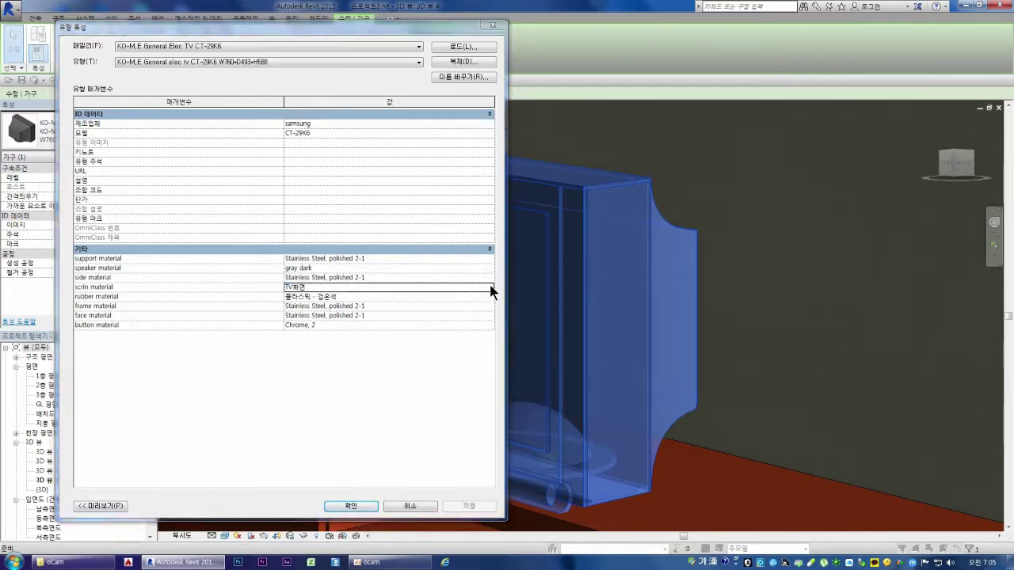
click(497, 29)
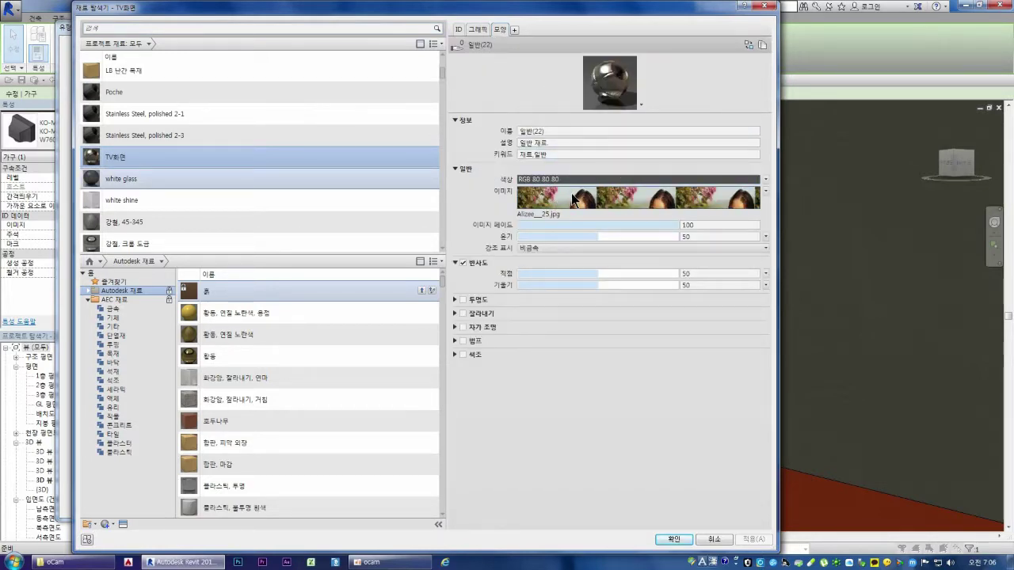
Give the screen image texture a Position Offset of 300 mm in X and Y
click(571, 193)
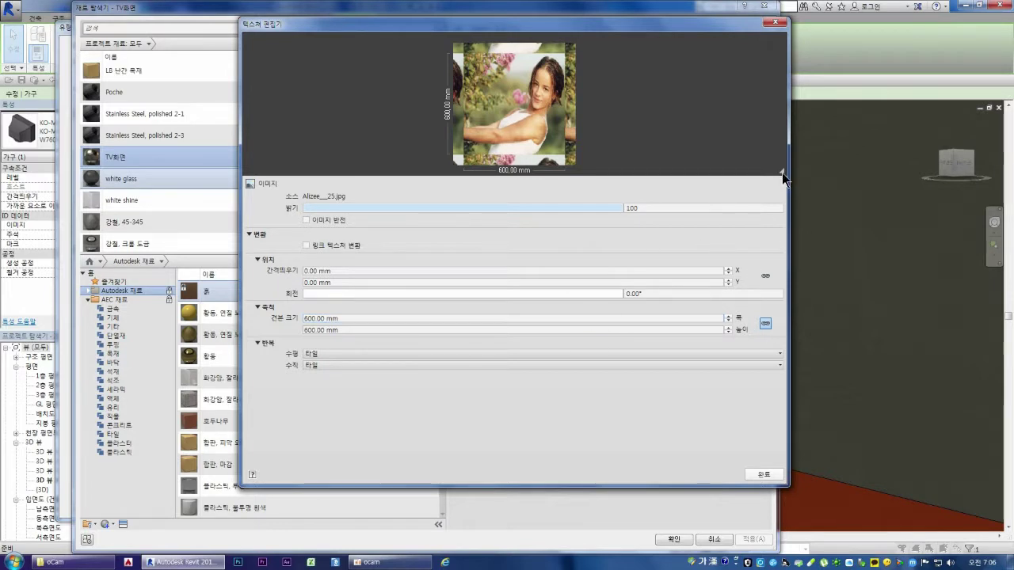
drag(781, 172, 740, 153)
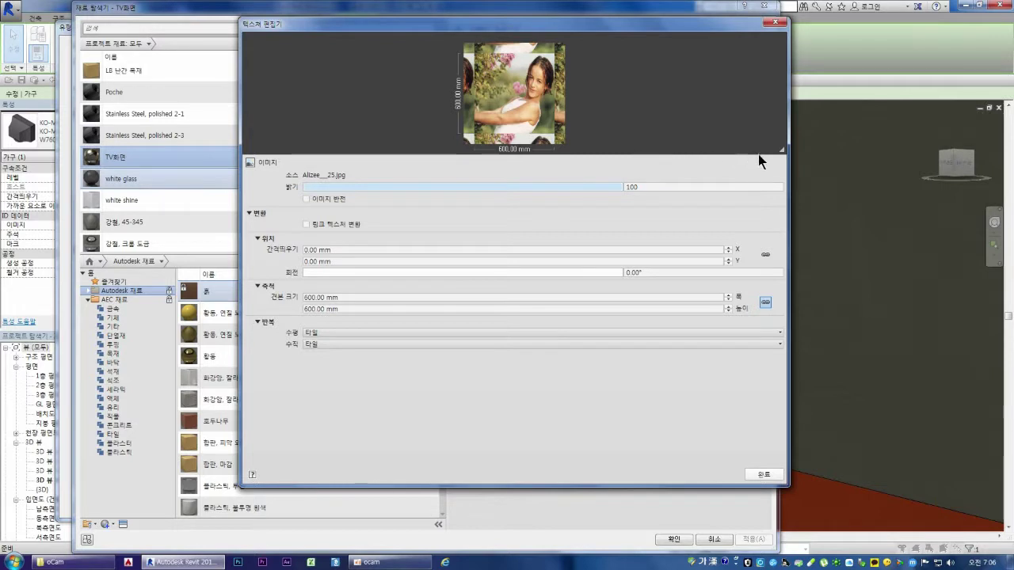
drag(782, 149, 781, 230)
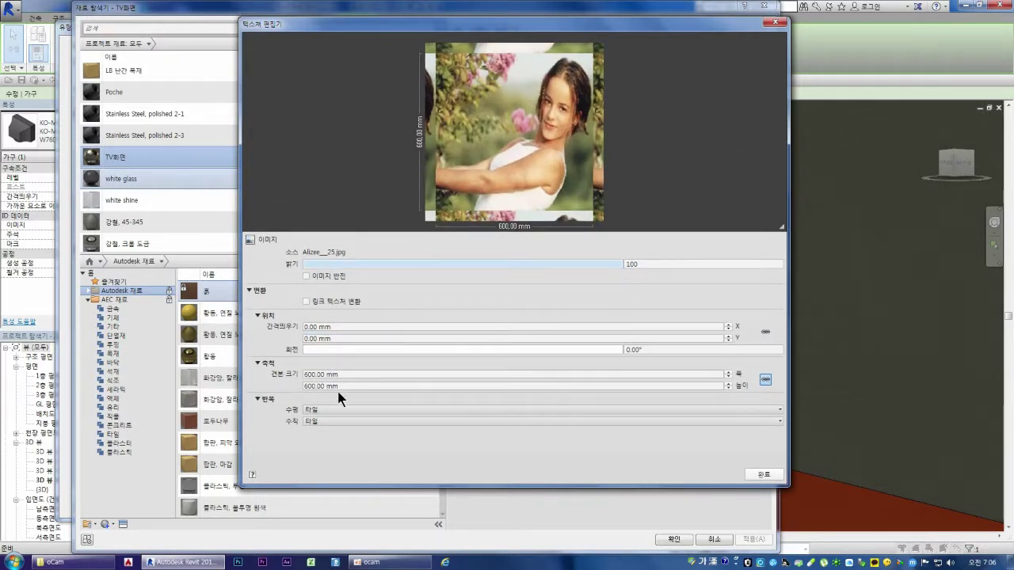
click(320, 328)
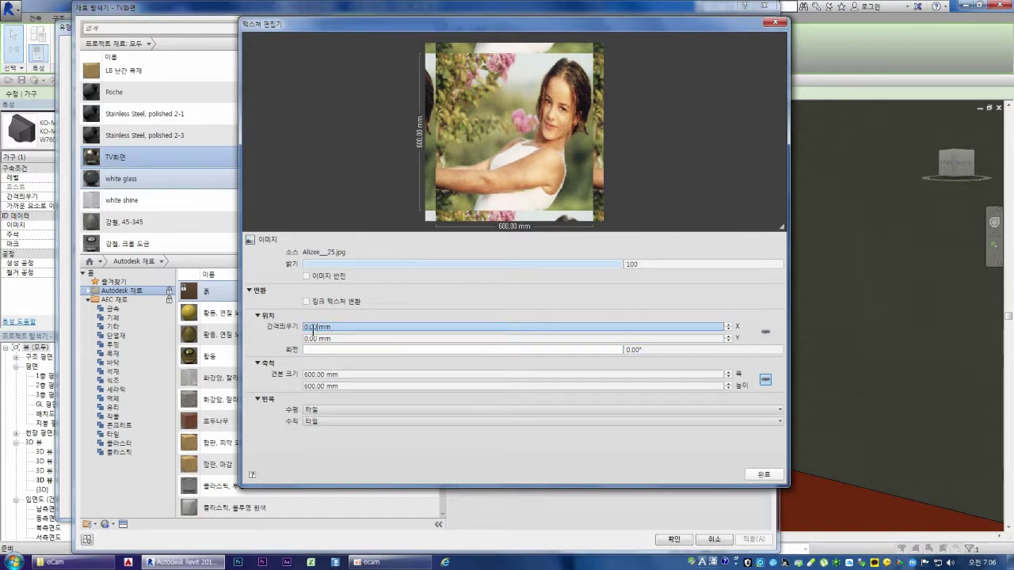
text(300)
key(Return)
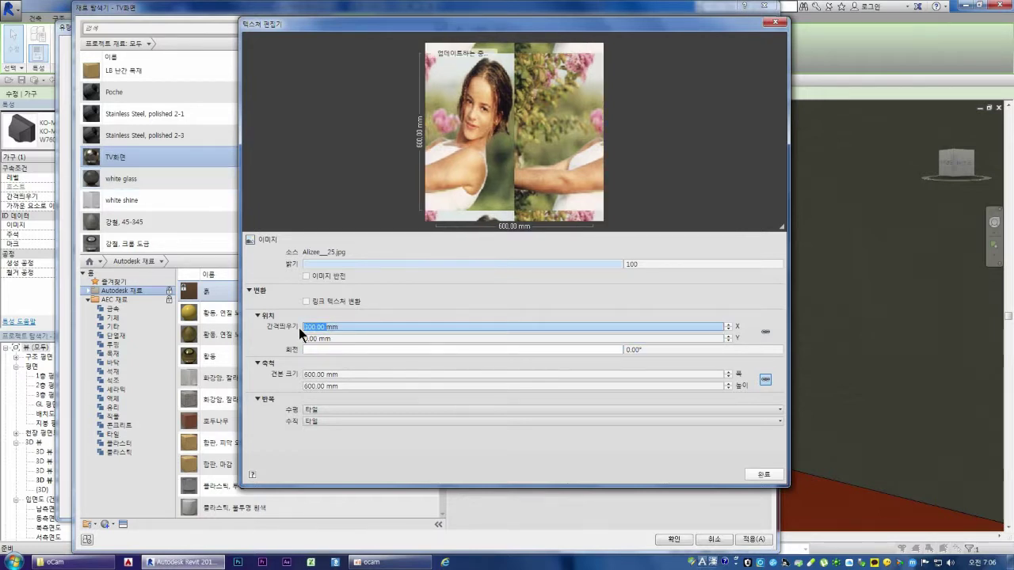
click(317, 338)
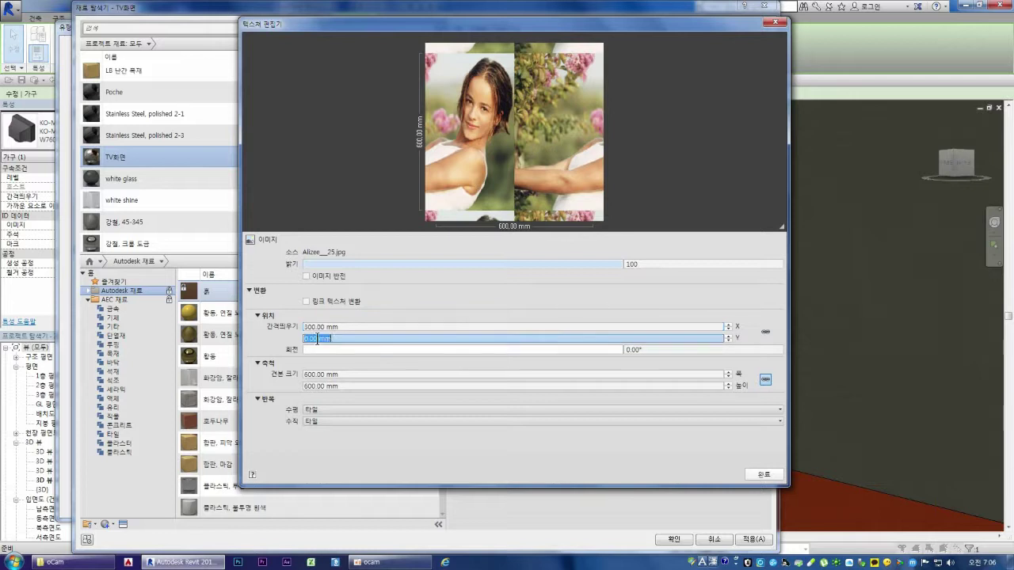
text(300)
key(Return)
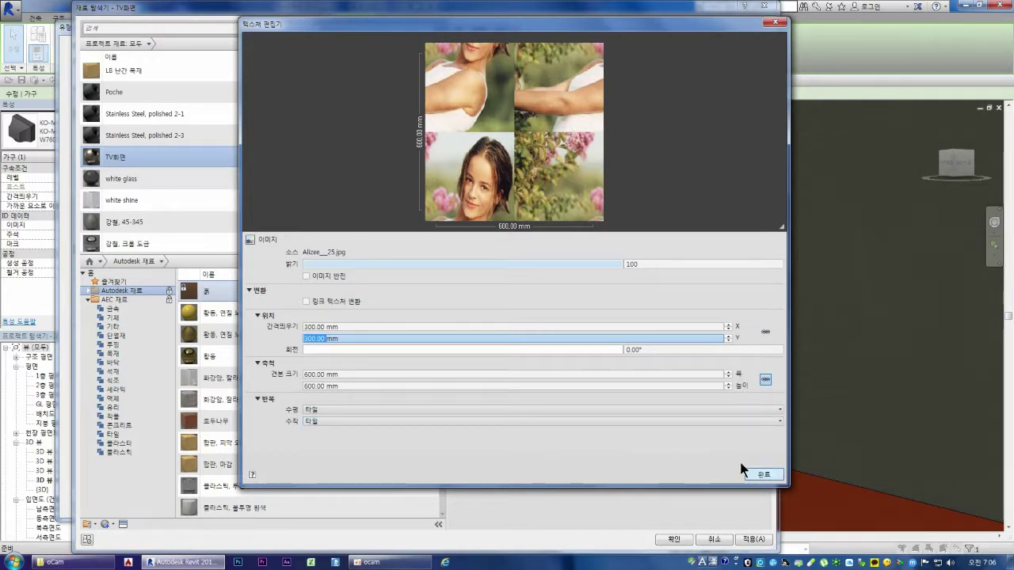
click(764, 473)
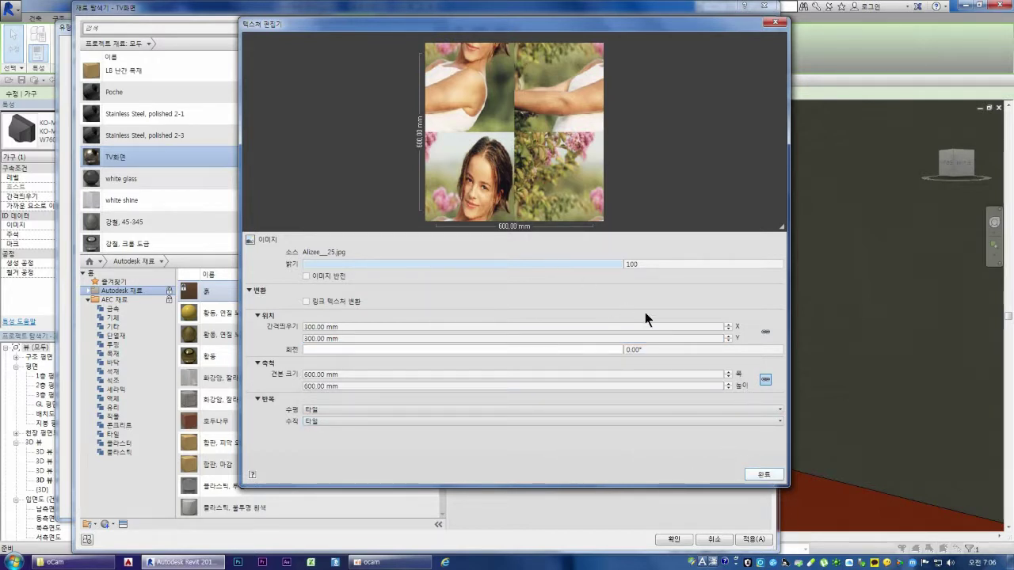
click(757, 472)
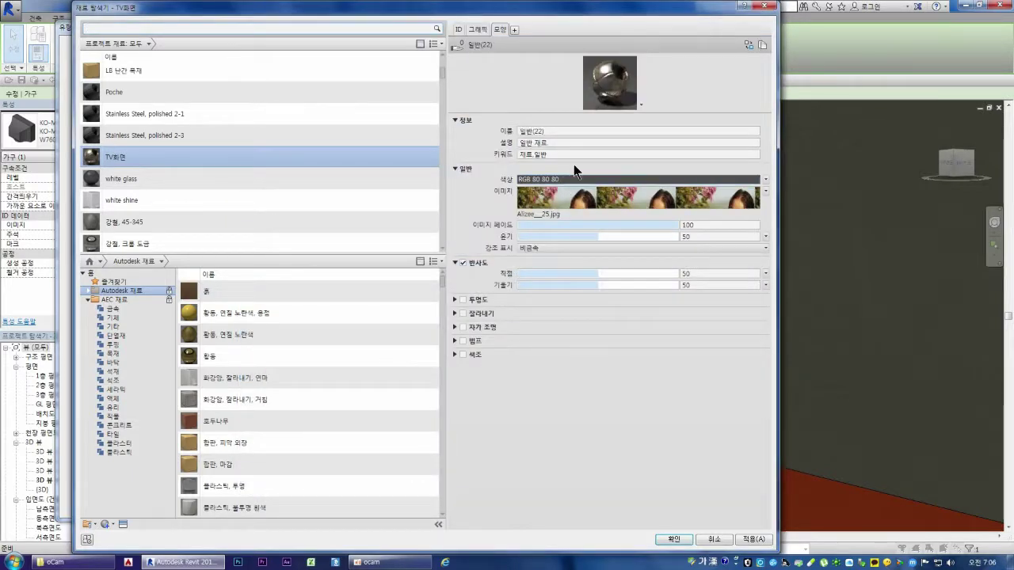
Change TV화면's base colour to white (RGB 255 255 255) and apply it to the TV type
click(590, 179)
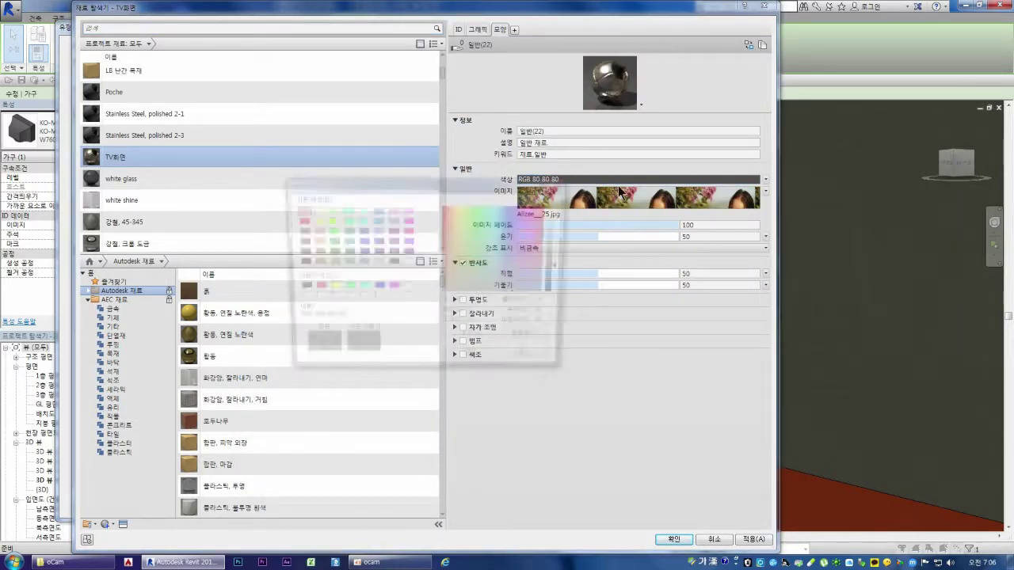
drag(563, 267, 564, 204)
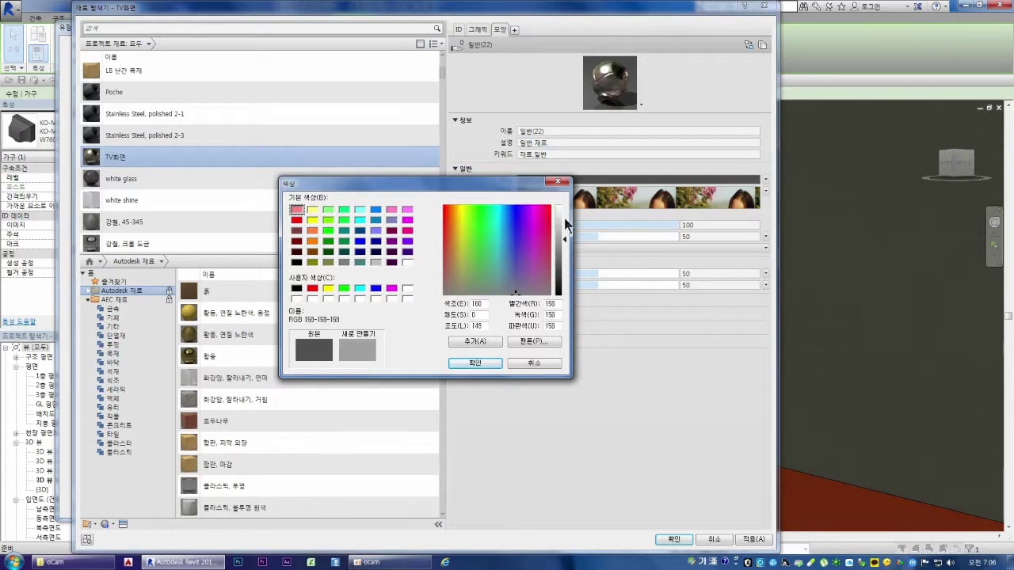
click(476, 363)
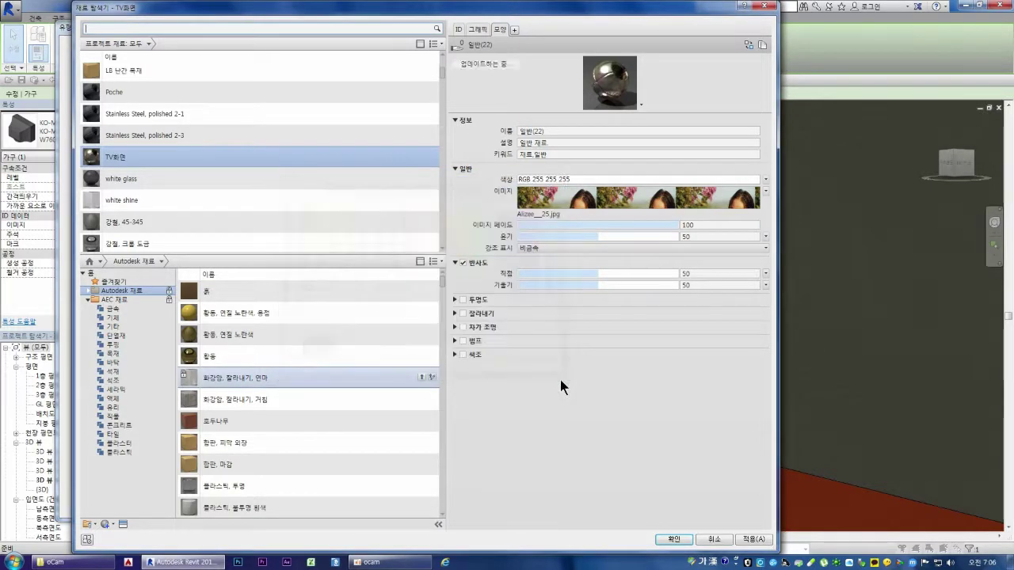
click(674, 539)
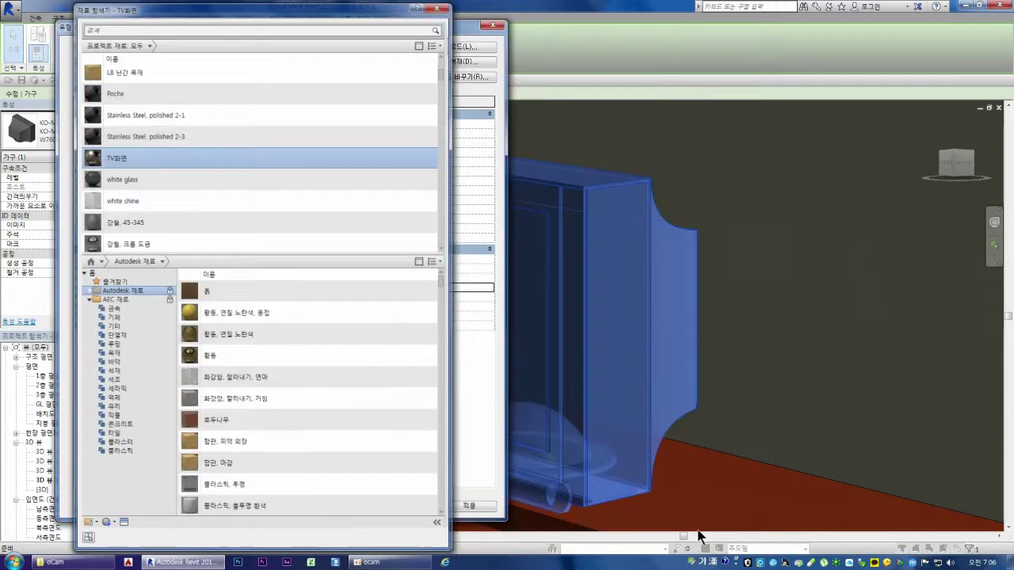
click(468, 505)
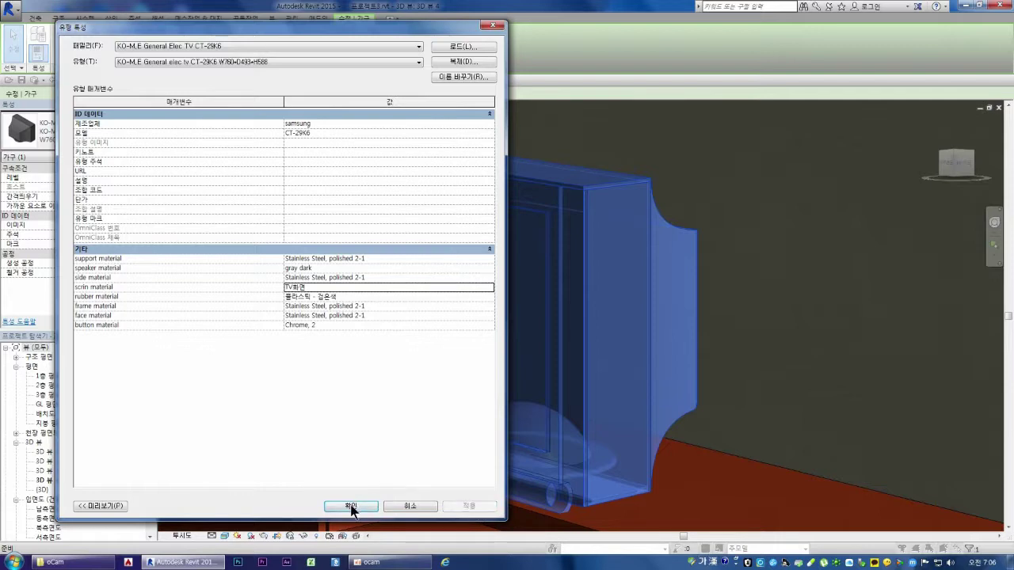
click(351, 506)
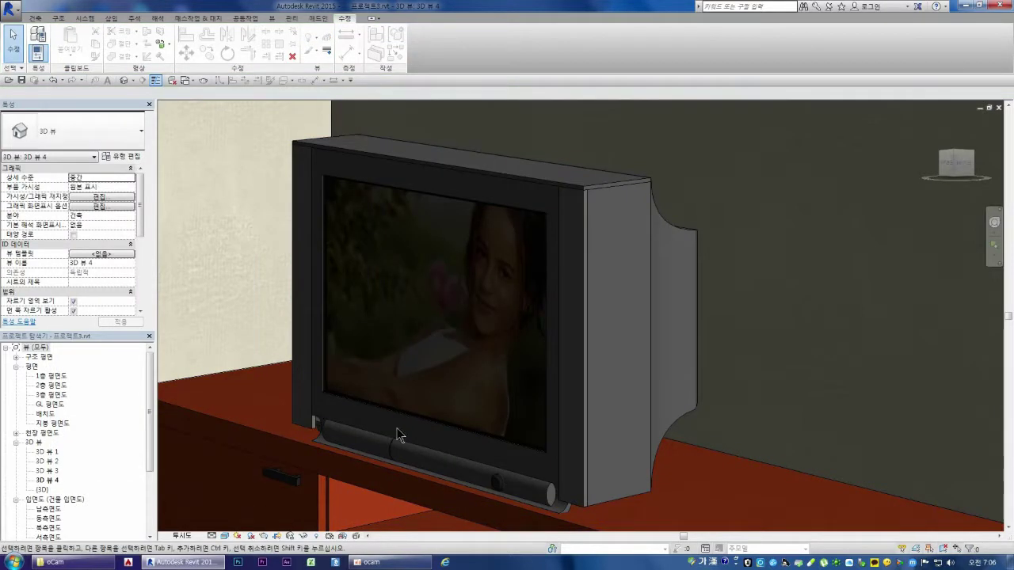
Zoom out and set the Rendering dialog's quality to Medium
scroll(443, 324, down, 2)
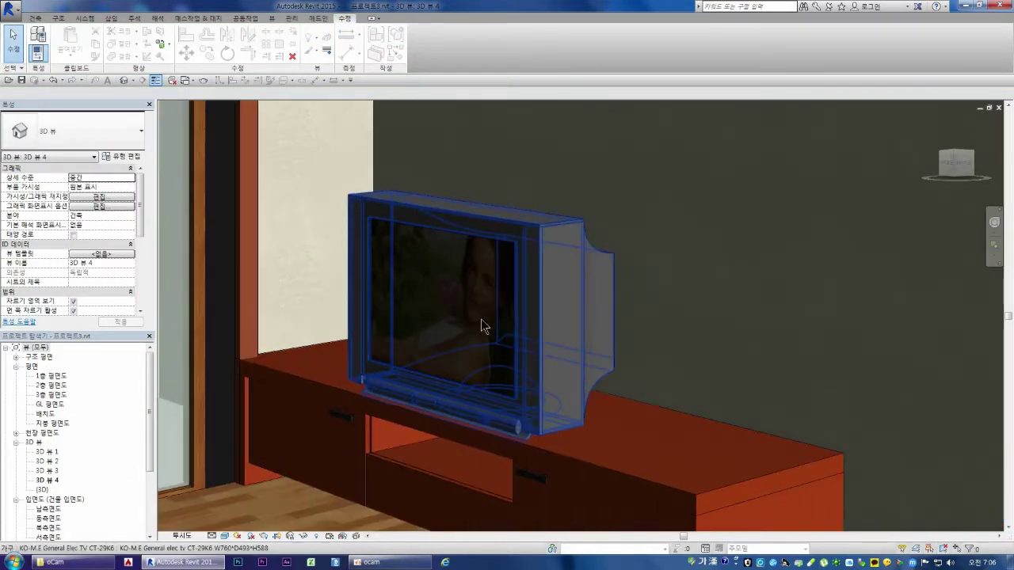
scroll(483, 317, down, 2)
scroll(508, 277, down, 4)
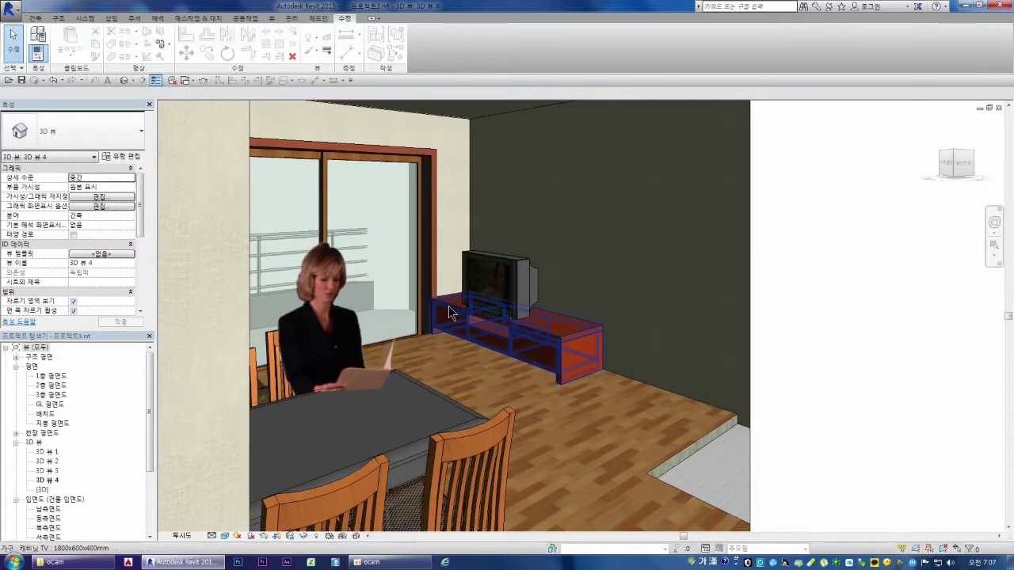
scroll(456, 247, down, 1)
scroll(456, 247, down, 1)
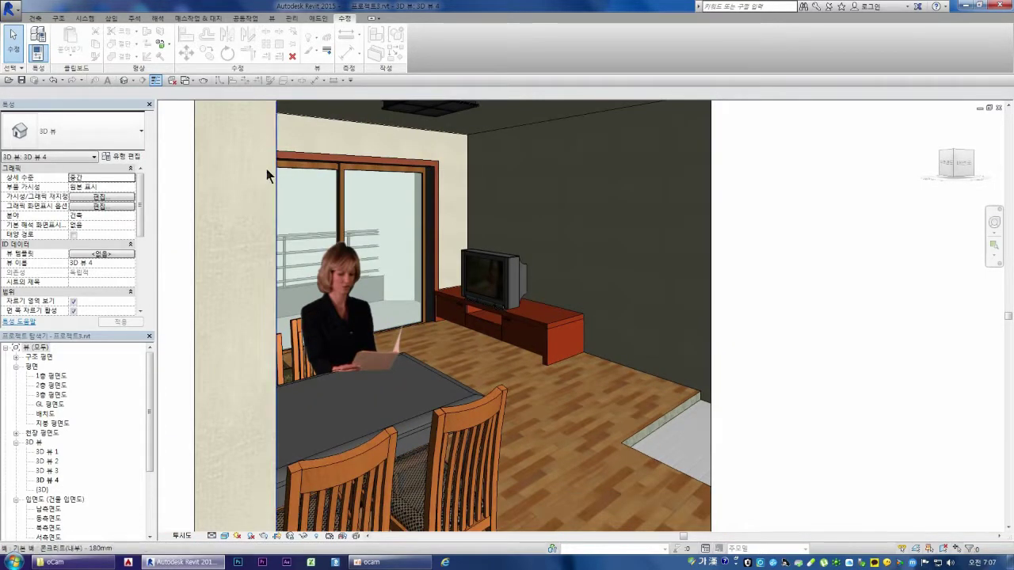
click(201, 81)
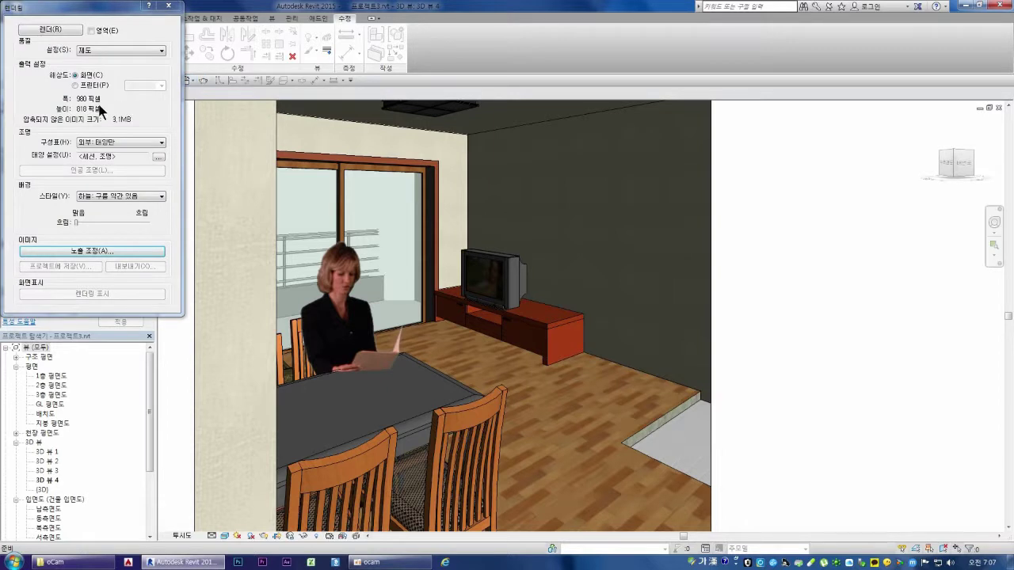
click(94, 51)
click(89, 71)
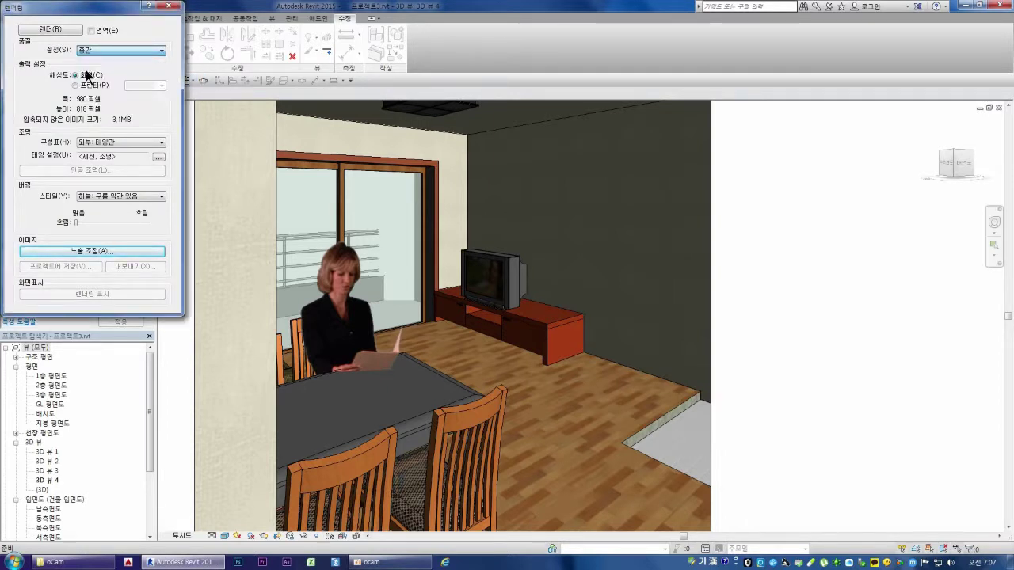
Render 3D view 4 under sun lighting, letting the render run to completion
click(49, 29)
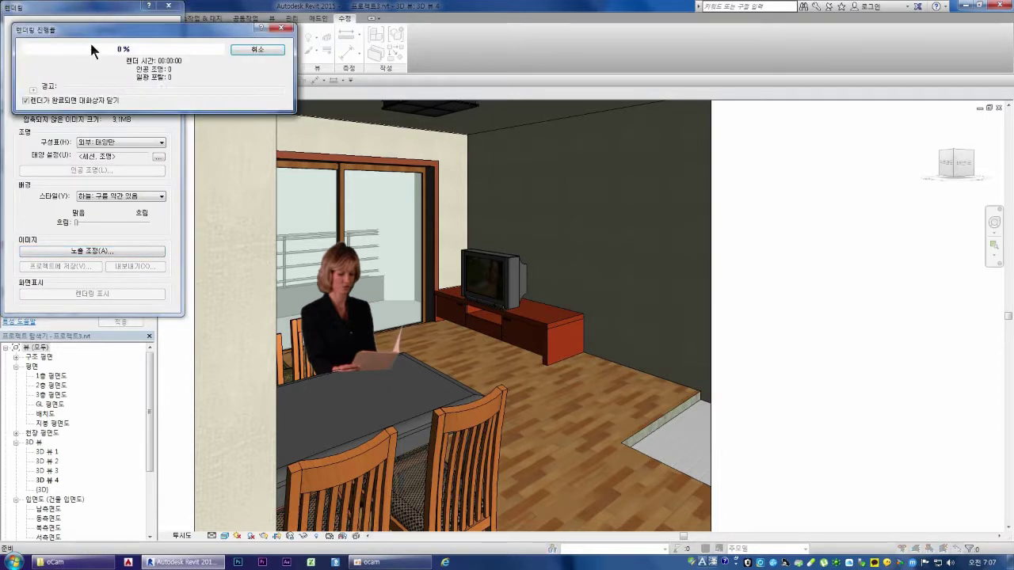
click(268, 51)
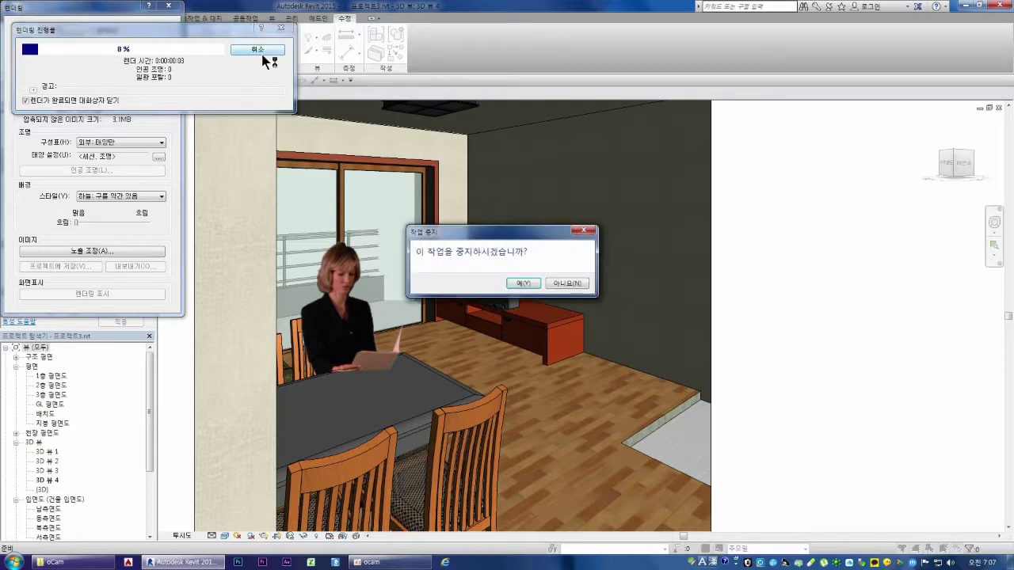
click(568, 282)
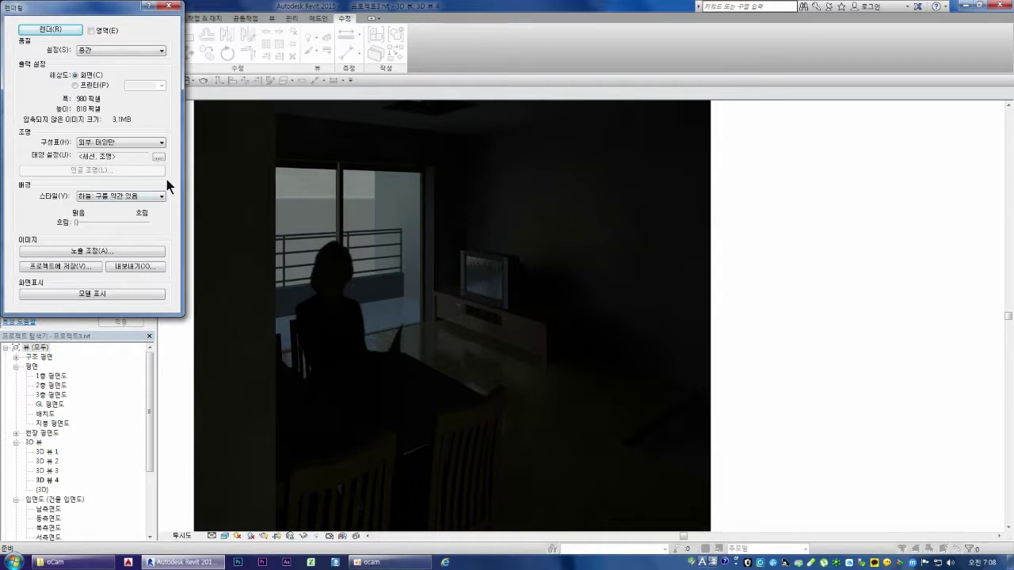
click(136, 140)
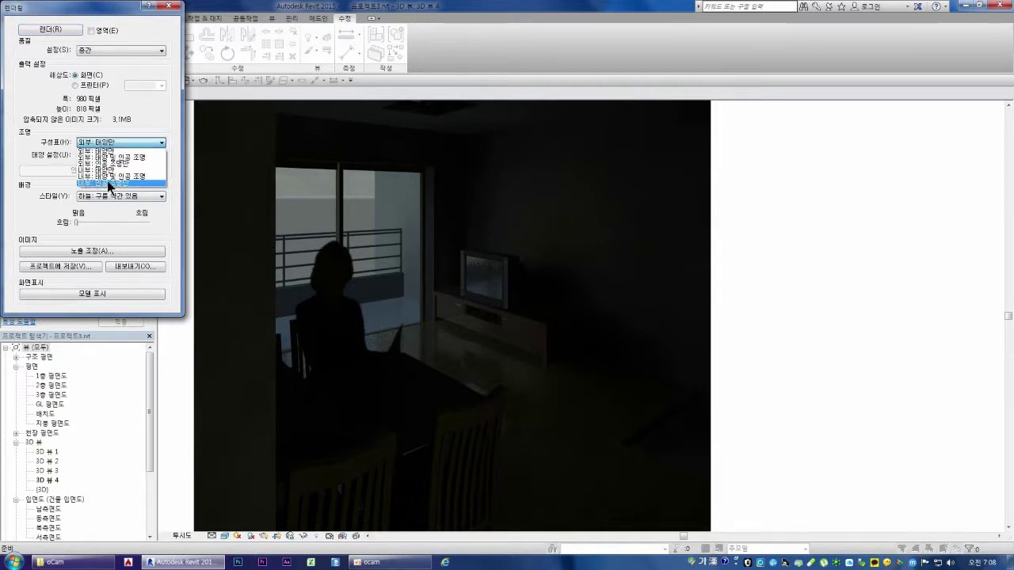
Switch the lighting scheme to Interior: Sun and Artificial and re-render the view
click(104, 176)
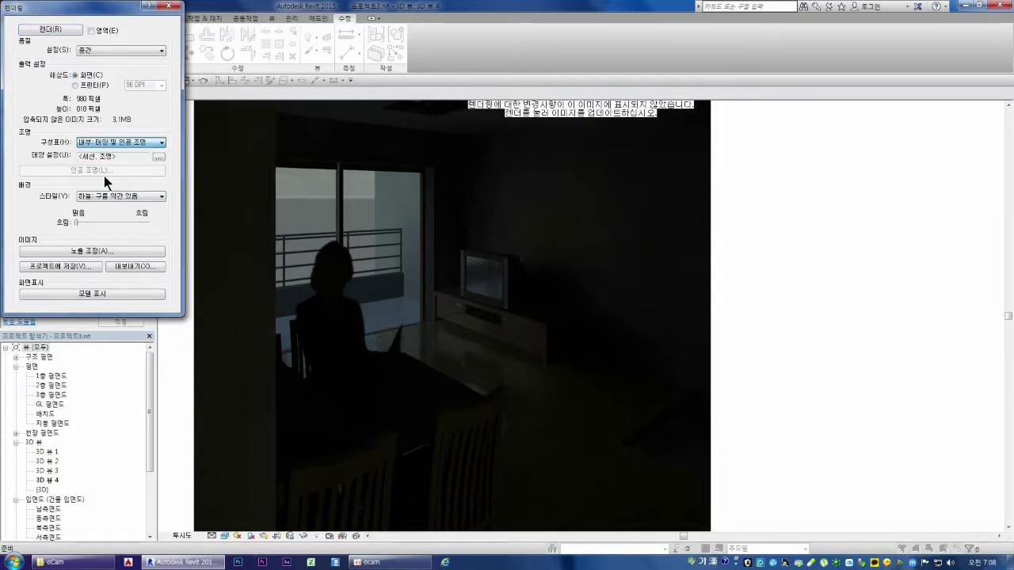
click(52, 31)
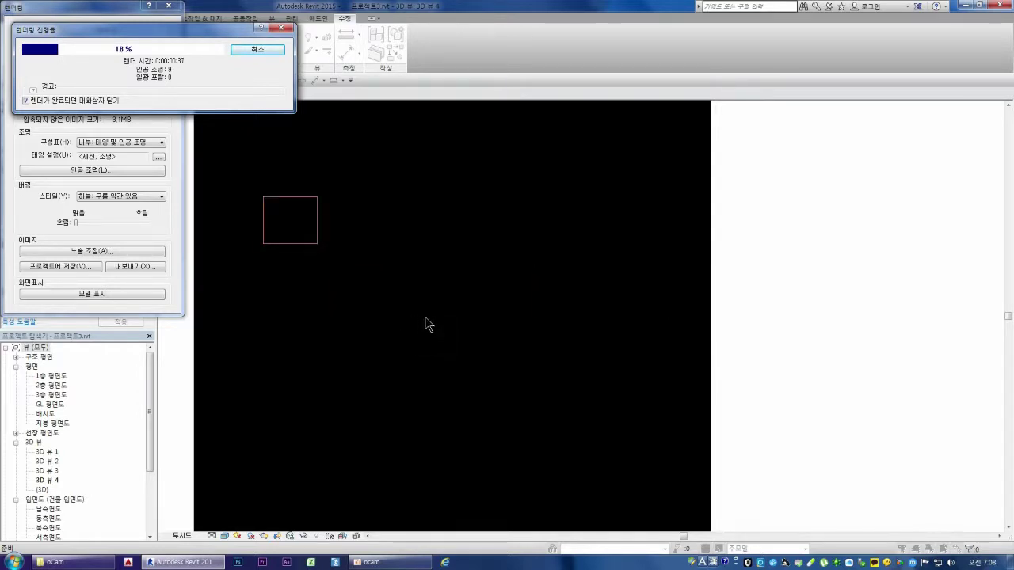
Move the Rendering Progress window aside and let the sun-and-artificial render of 3D view 4 finish
mouse_move(196, 29)
mouse_down()
mouse_move(492, 53)
mouse_move(471, 13)
mouse_up()
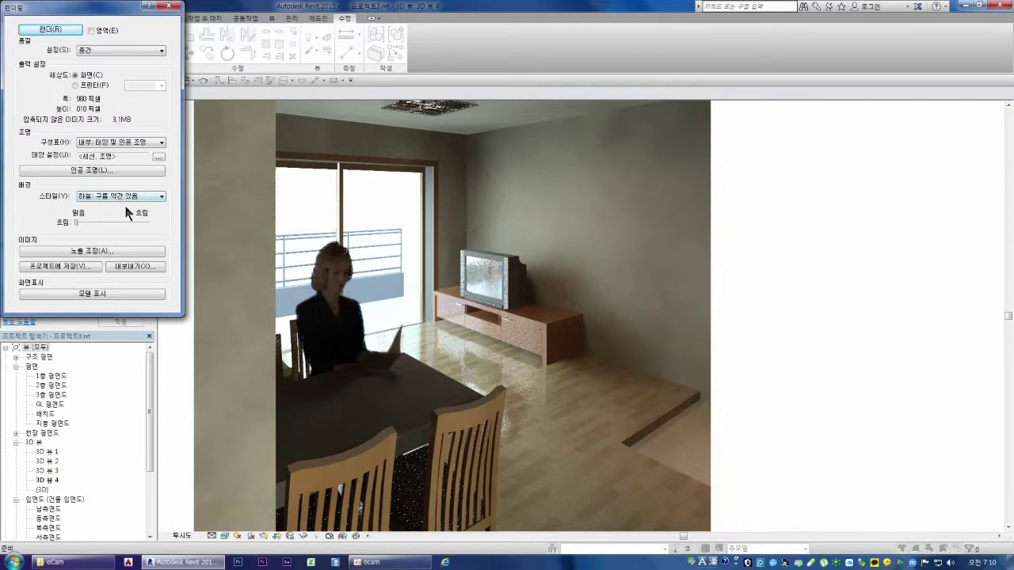
click(133, 143)
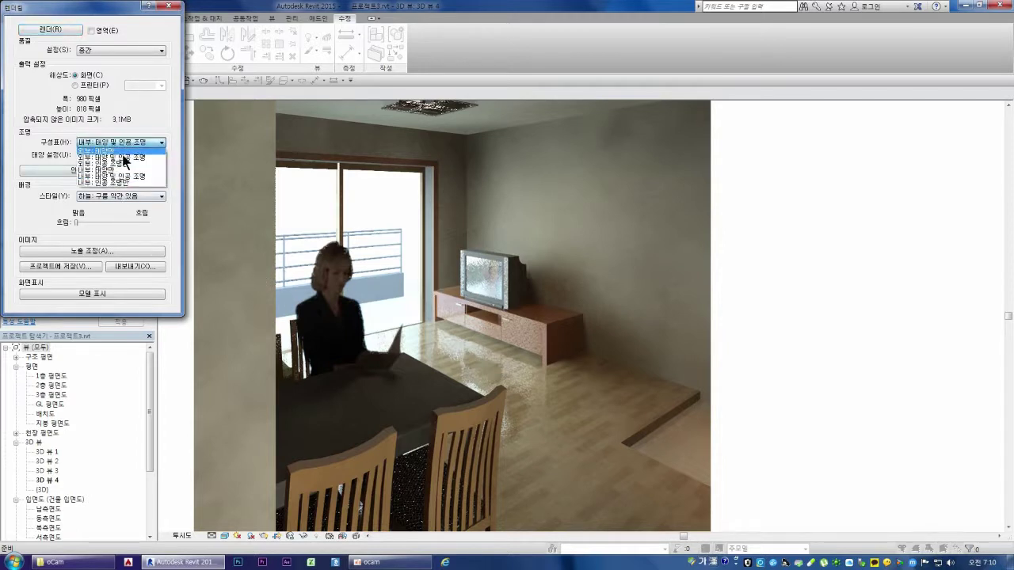
Render 3D view 4 with Interior: Artificial only lighting, then close the Rendering dialog
click(122, 190)
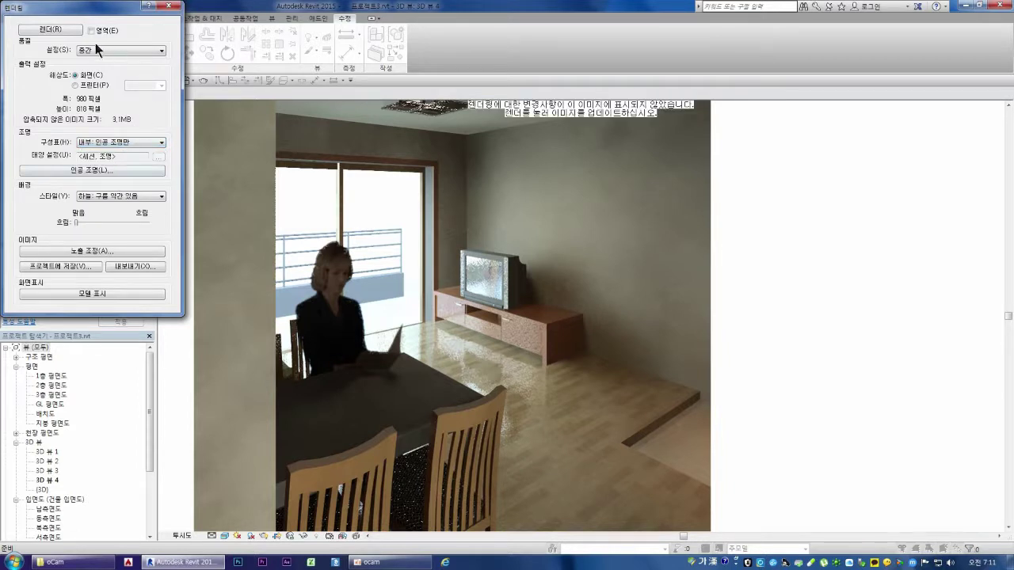
click(50, 29)
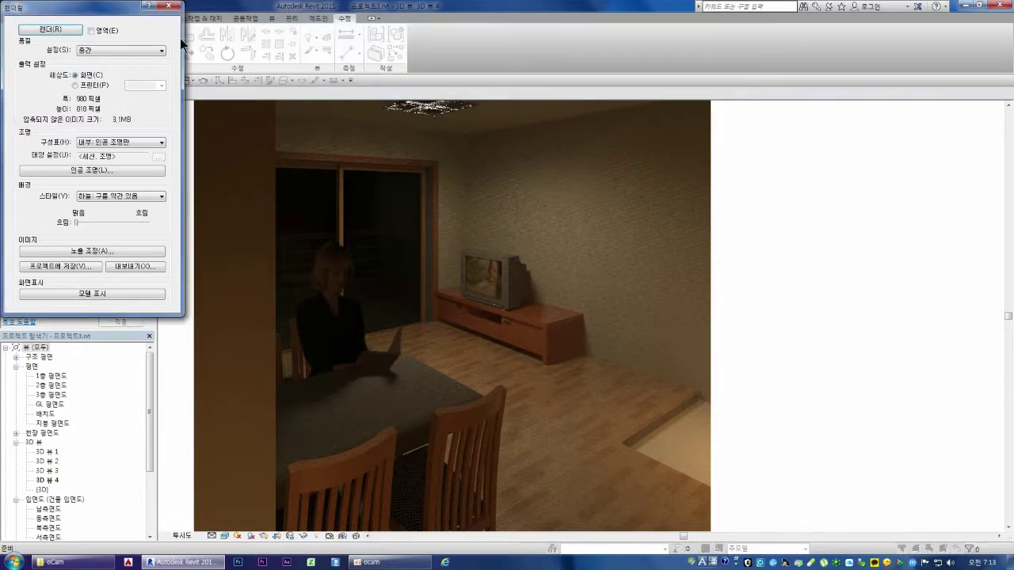
click(169, 6)
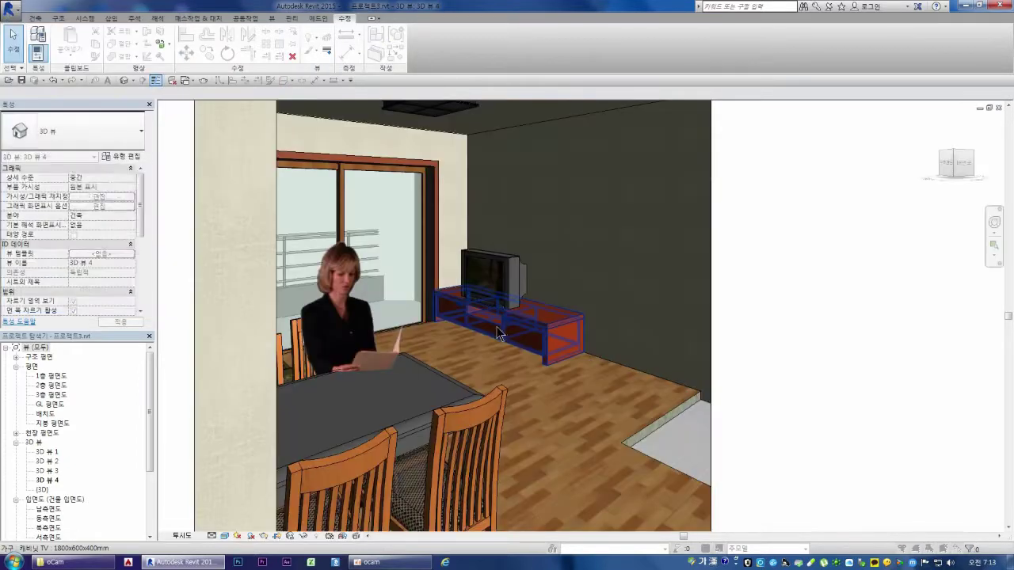
Open the TV's screen material from its type properties and set direct reflectivity to 30
click(495, 267)
click(125, 156)
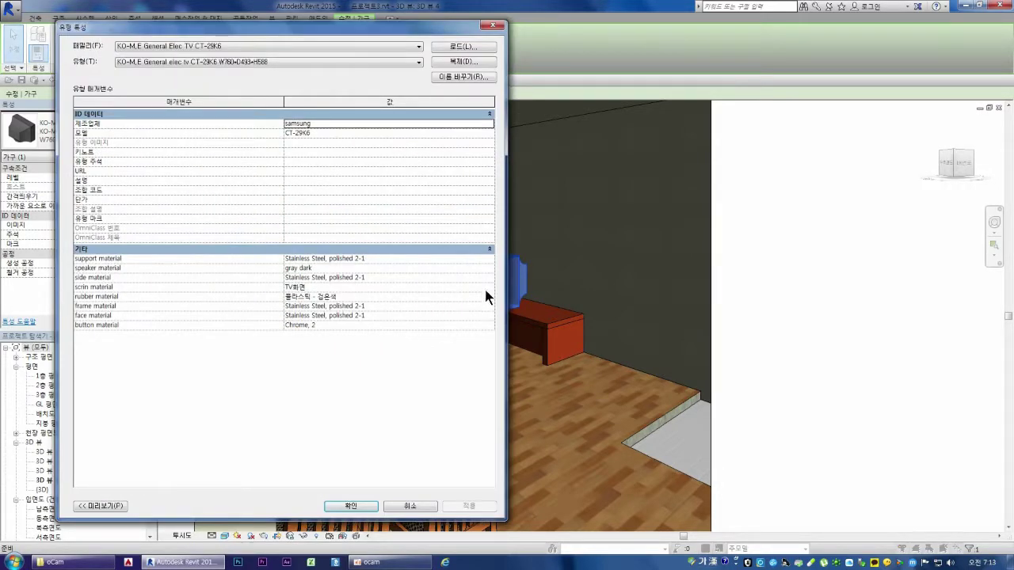
click(489, 286)
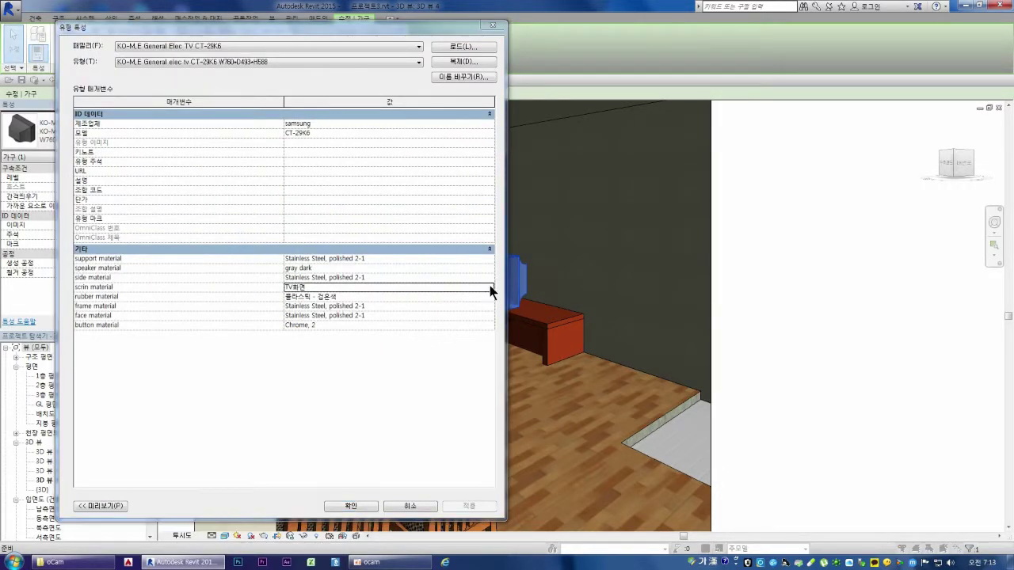
click(490, 288)
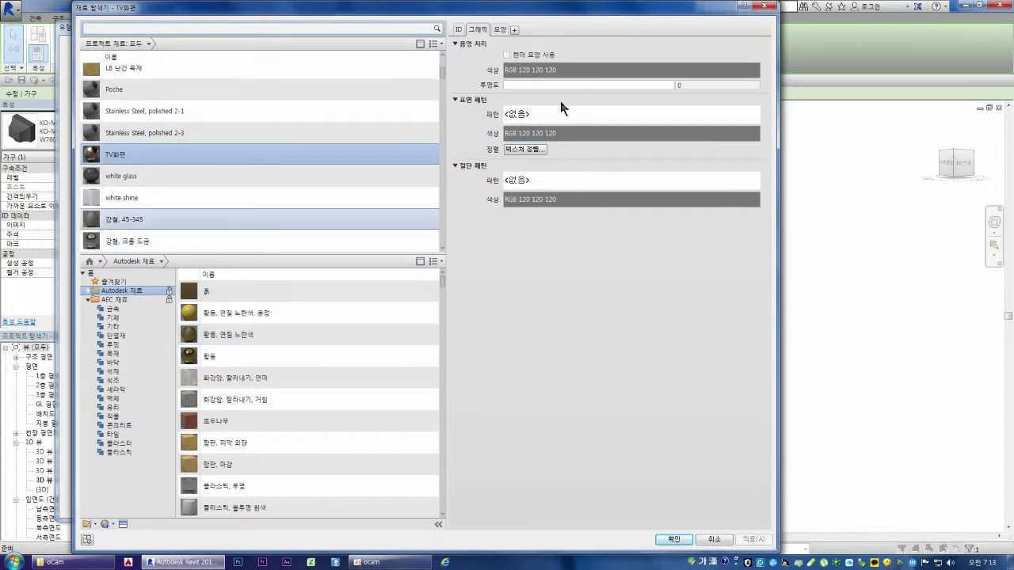
click(500, 29)
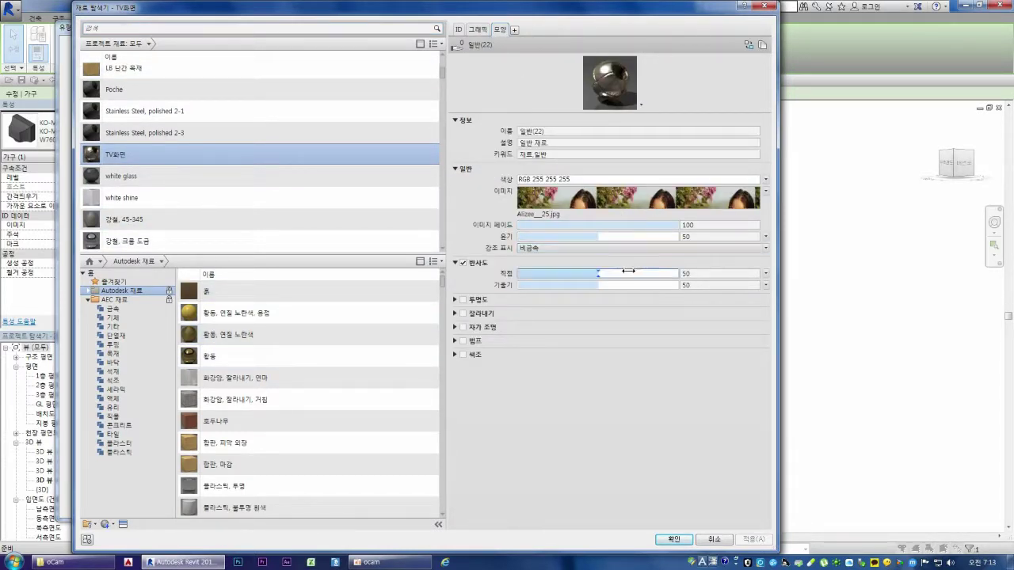
click(697, 274)
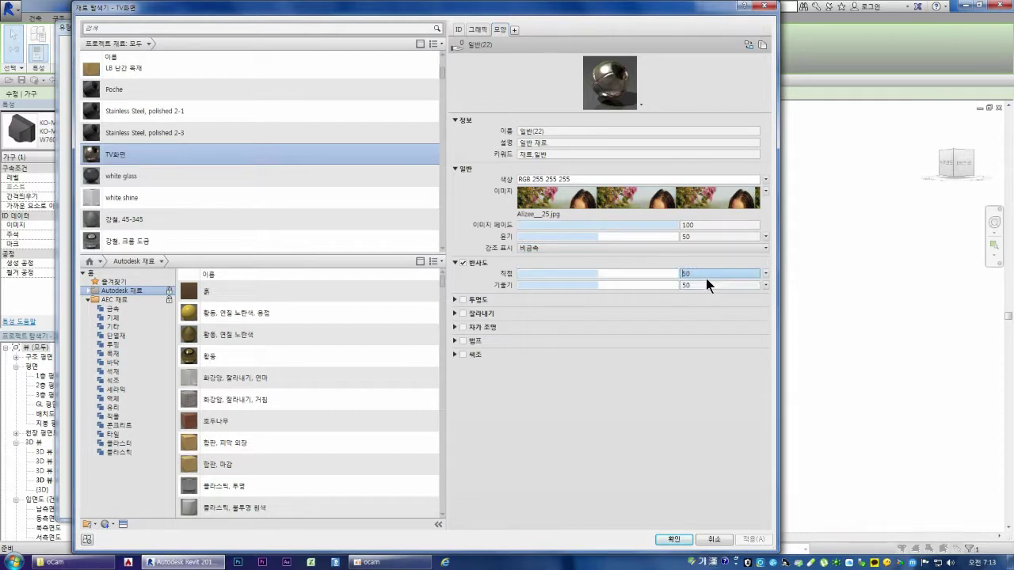
text(30)
key(Delete)
key(Delete)
key(Return)
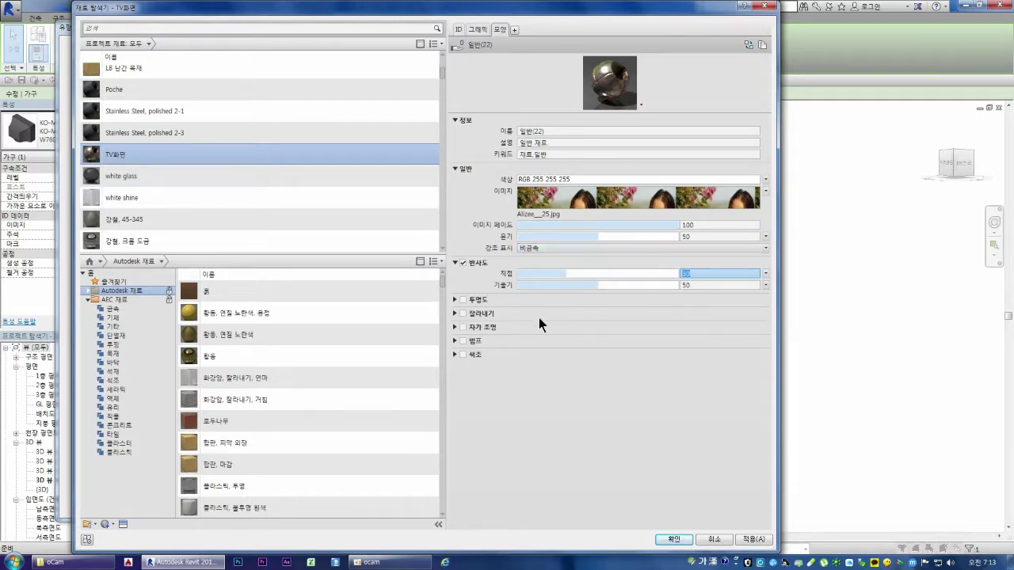
Enable self-illumination with CRT Television luminance and TV Screen colour temperature, then apply
click(455, 327)
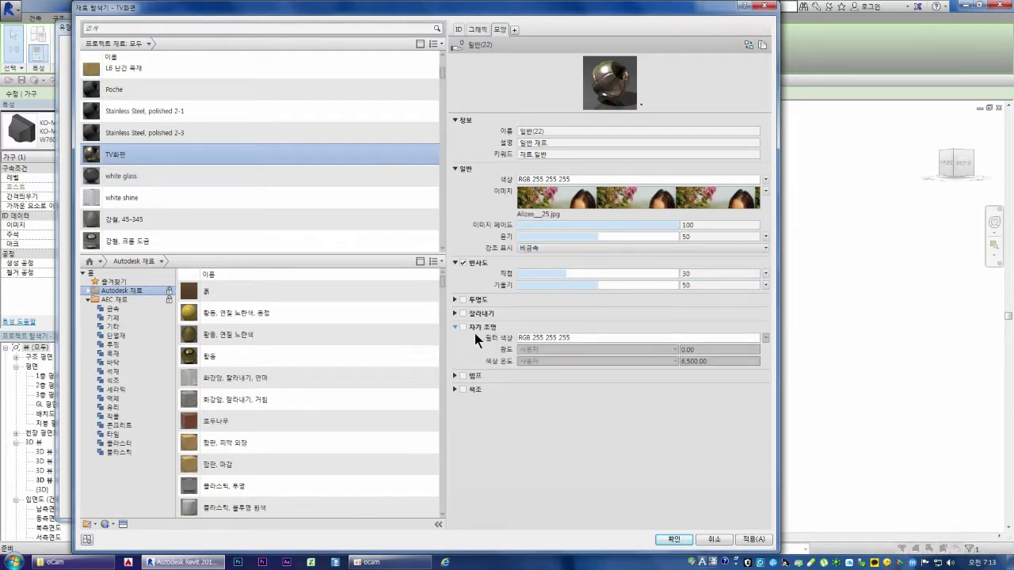
click(464, 328)
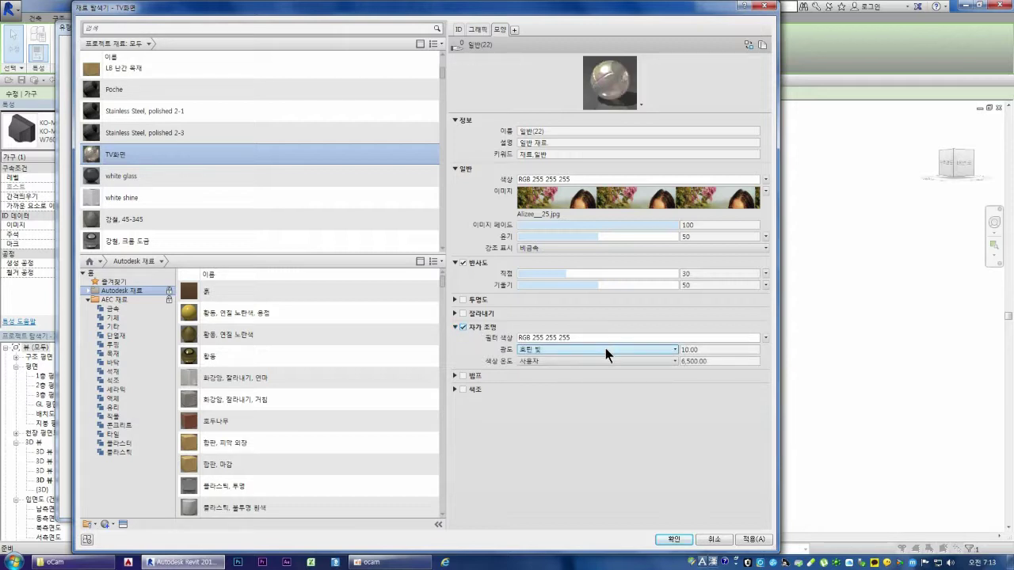
click(674, 351)
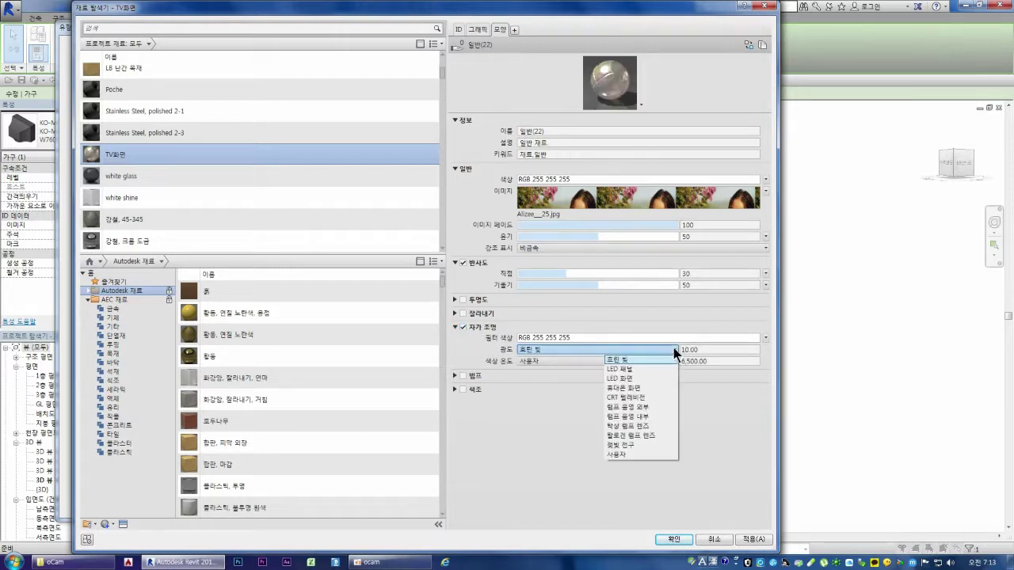
click(639, 397)
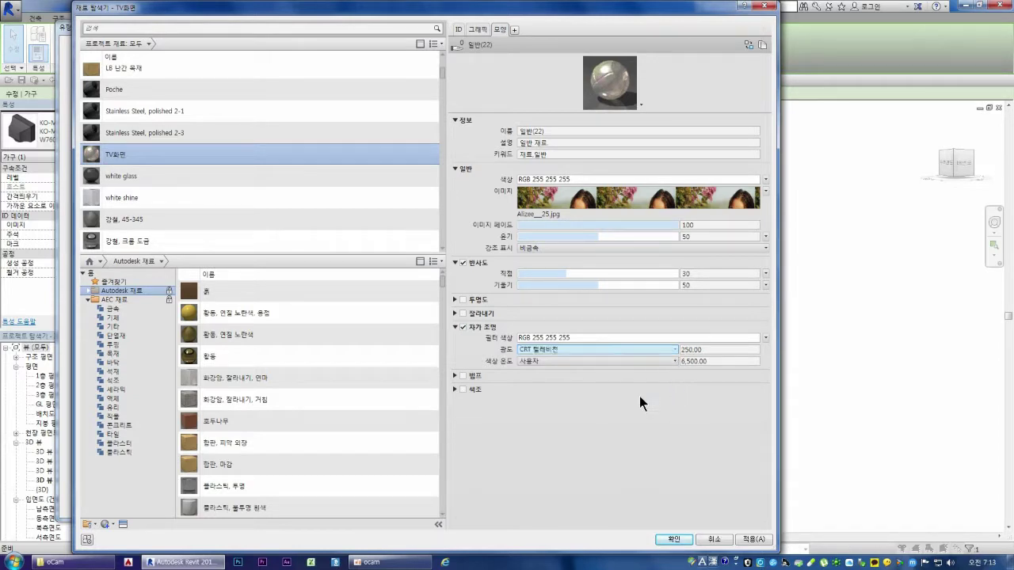
click(674, 361)
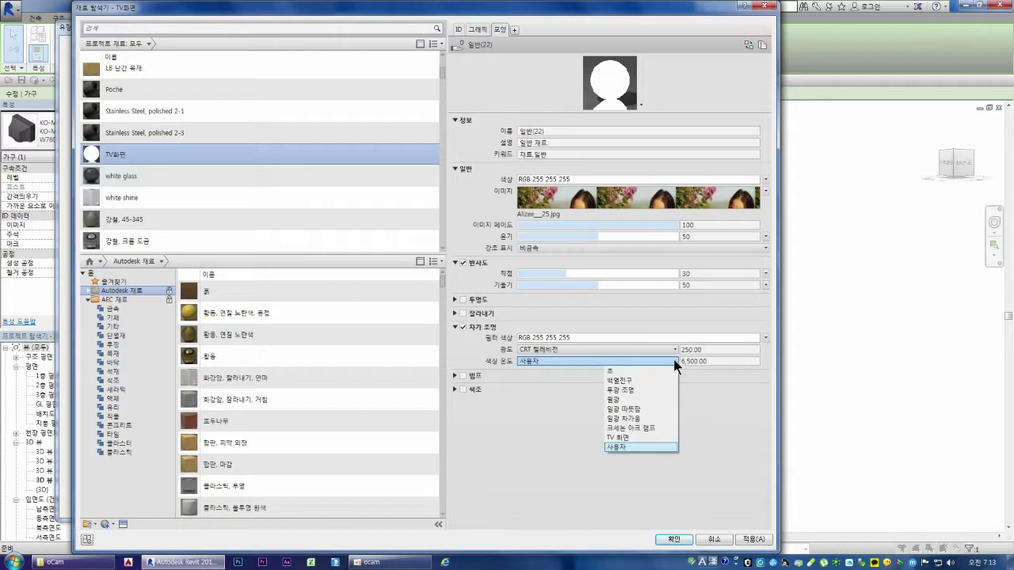
click(641, 437)
click(756, 541)
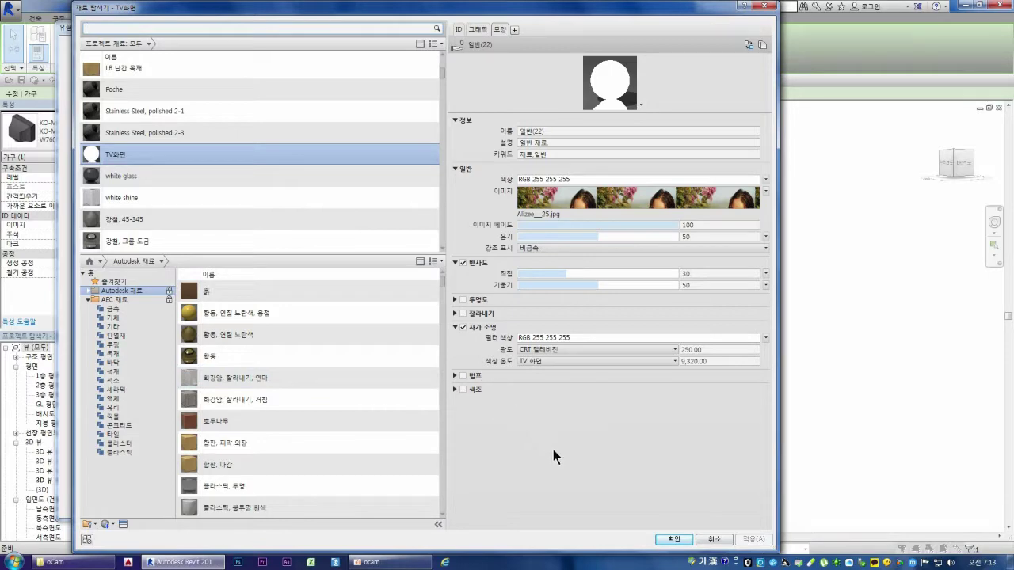
click(673, 539)
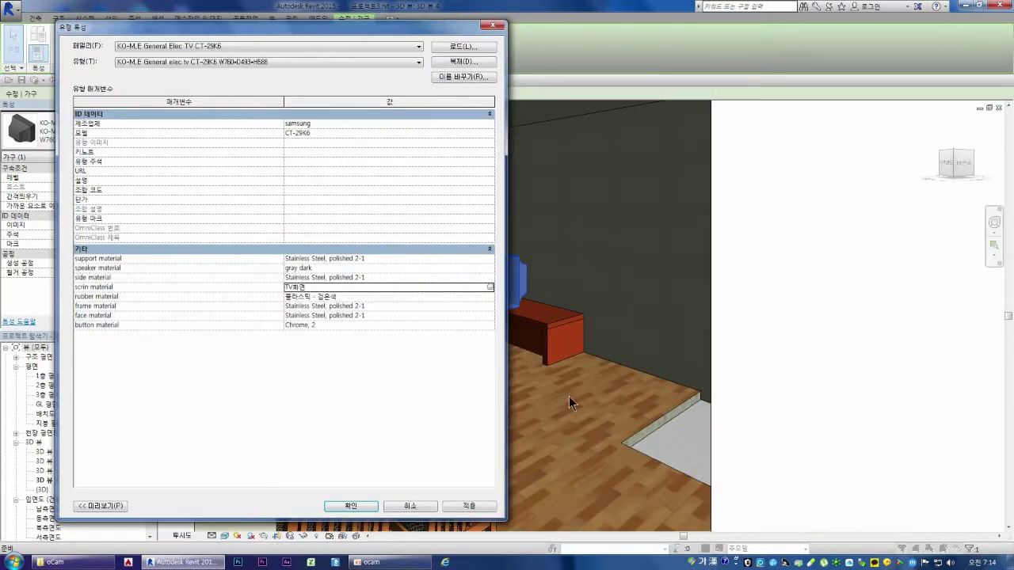
Confirm the TV type properties, open View > Render, and dismiss the save reminder
click(351, 507)
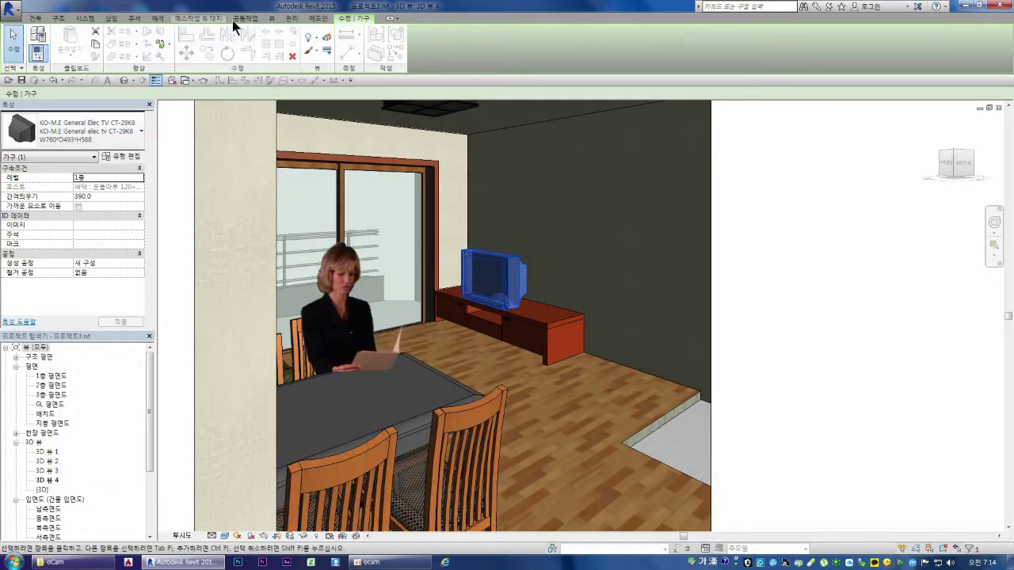
click(269, 17)
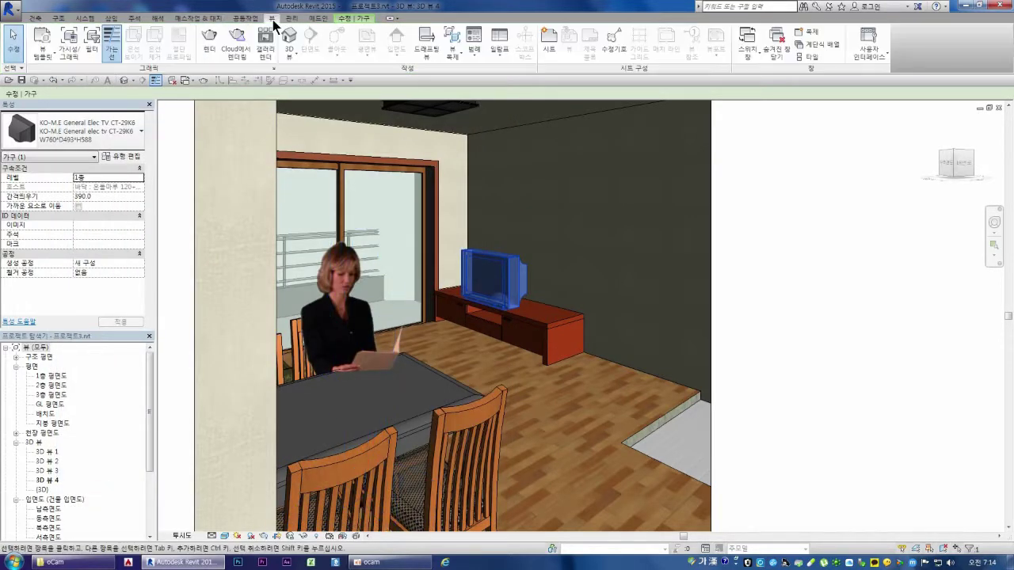
click(211, 52)
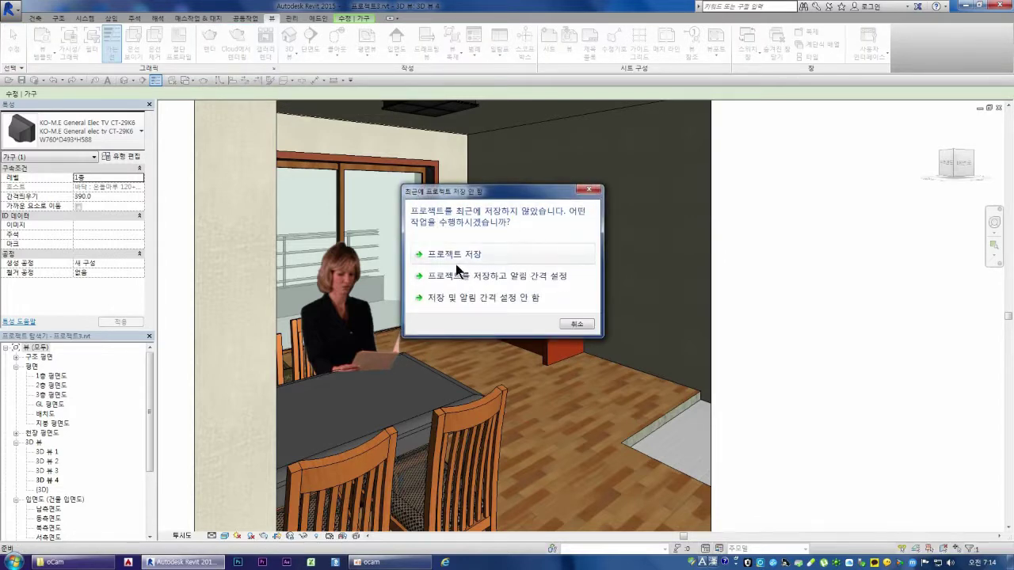
click(456, 269)
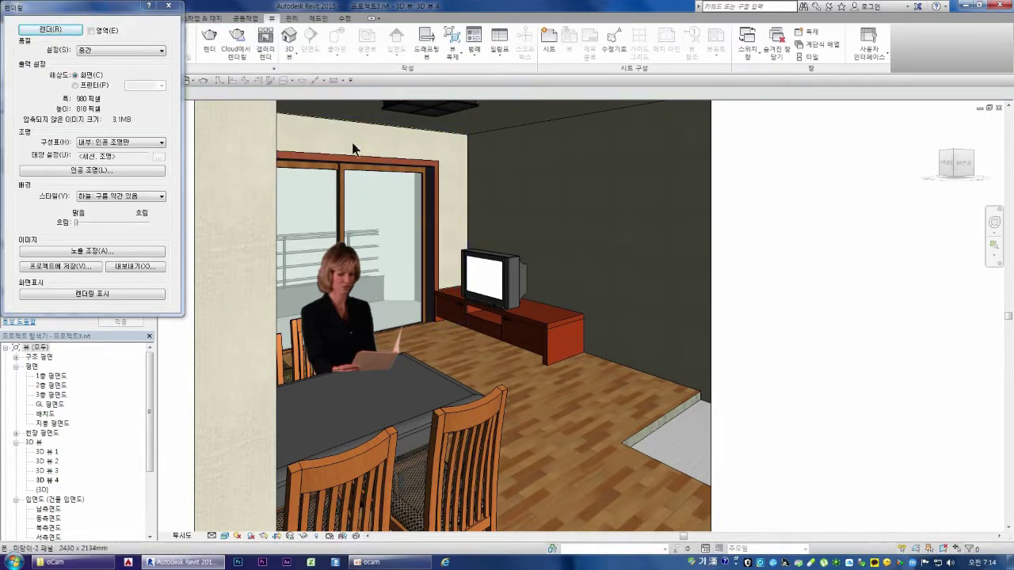
Enable region rendering and resize the region to frame the TV and cabinet at 785 × 666 pixels
click(91, 30)
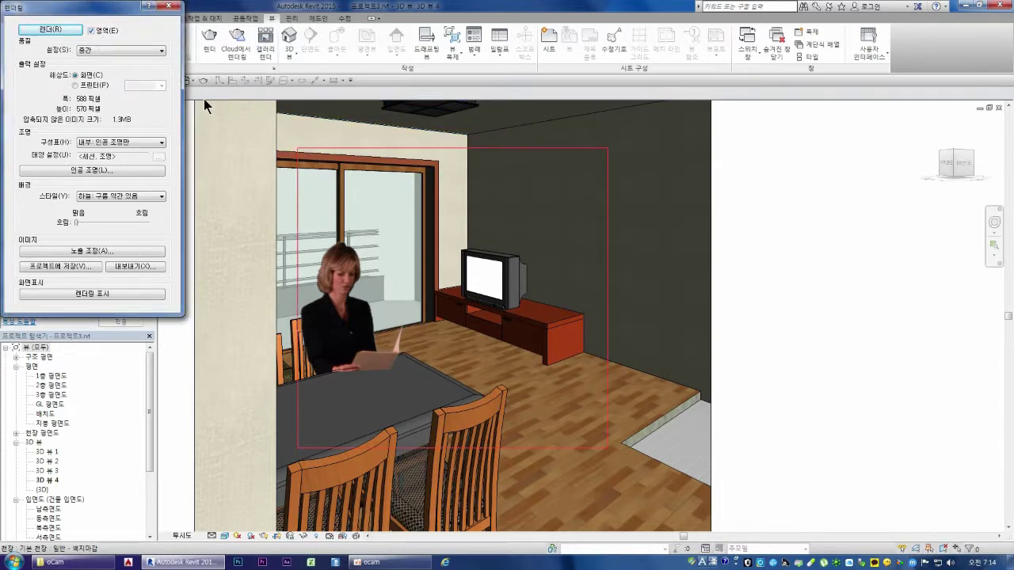
click(356, 148)
click(408, 153)
click(329, 148)
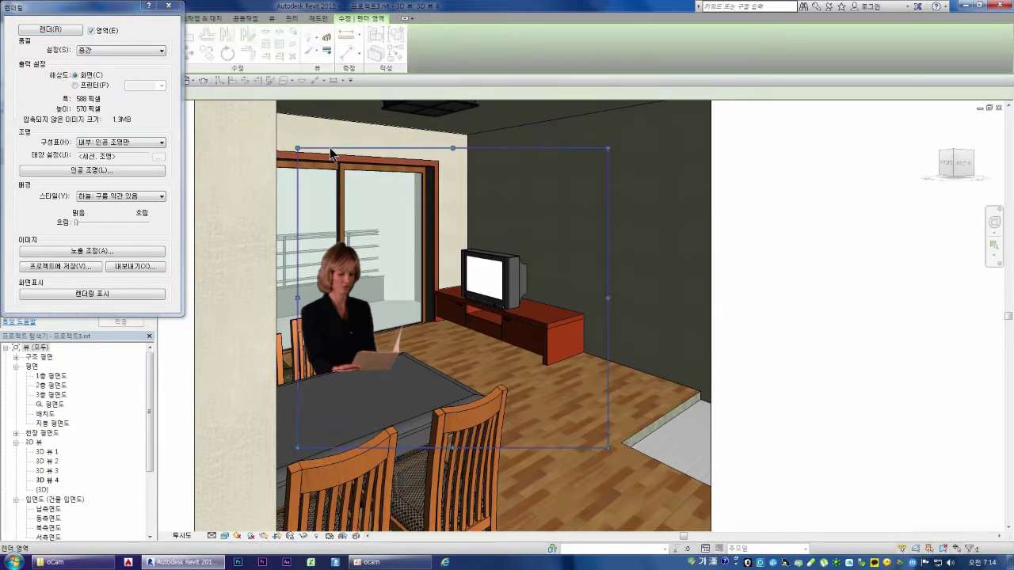
drag(297, 148, 437, 238)
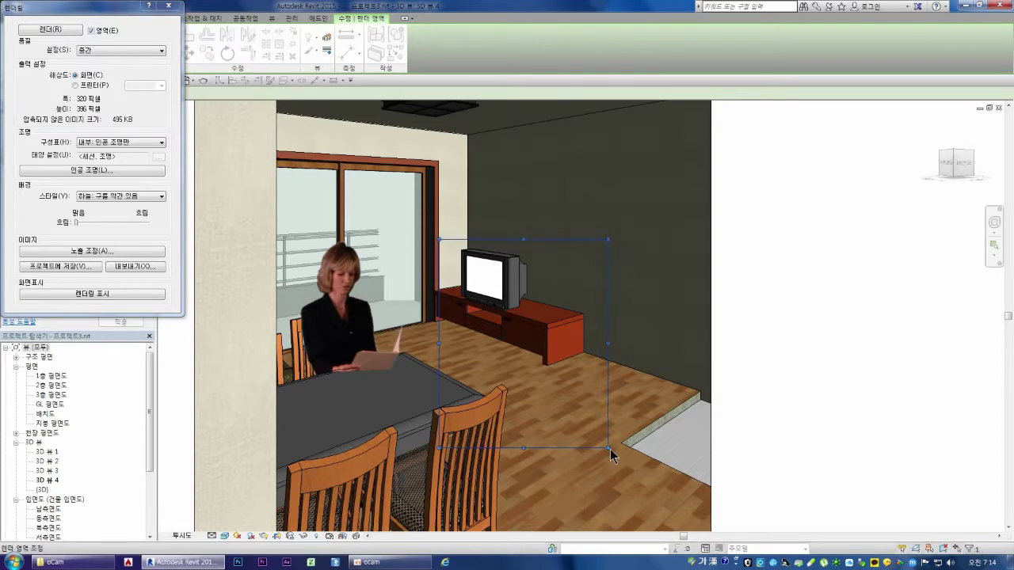
mouse_move(608, 448)
mouse_down()
mouse_move(558, 331)
mouse_move(595, 370)
mouse_up()
scroll(529, 300, up, 3)
scroll(502, 309, up, 2)
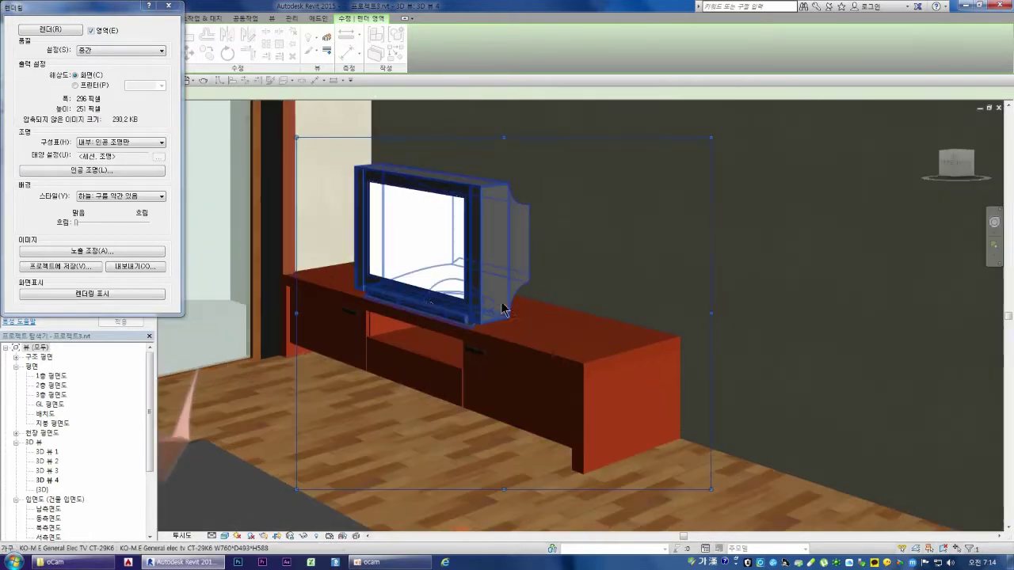
Render the 785 × 666 TV region at medium quality with interior artificial lighting only
click(50, 31)
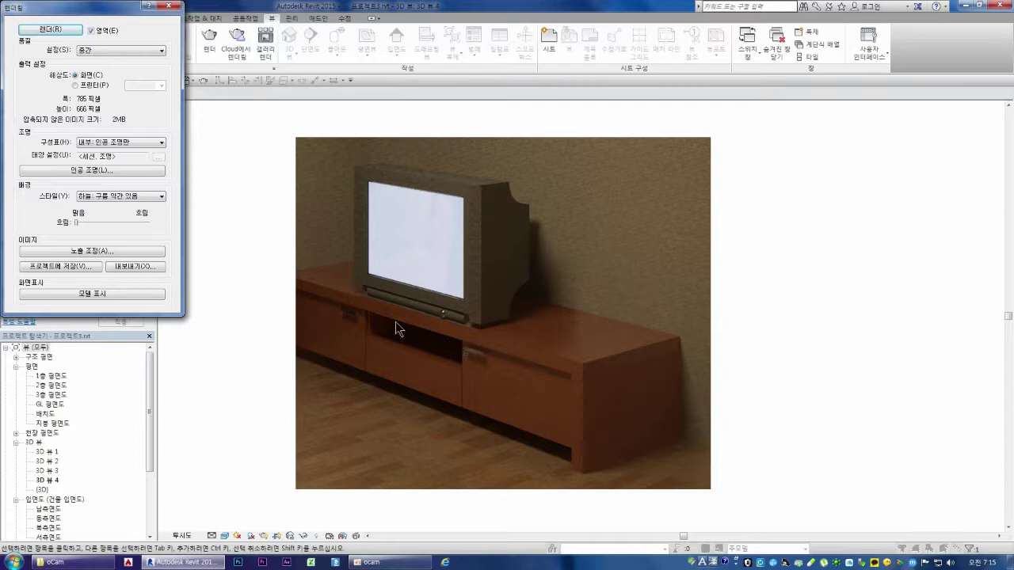
Close the Rendering dialog and zoom out of the 3D view
click(173, 8)
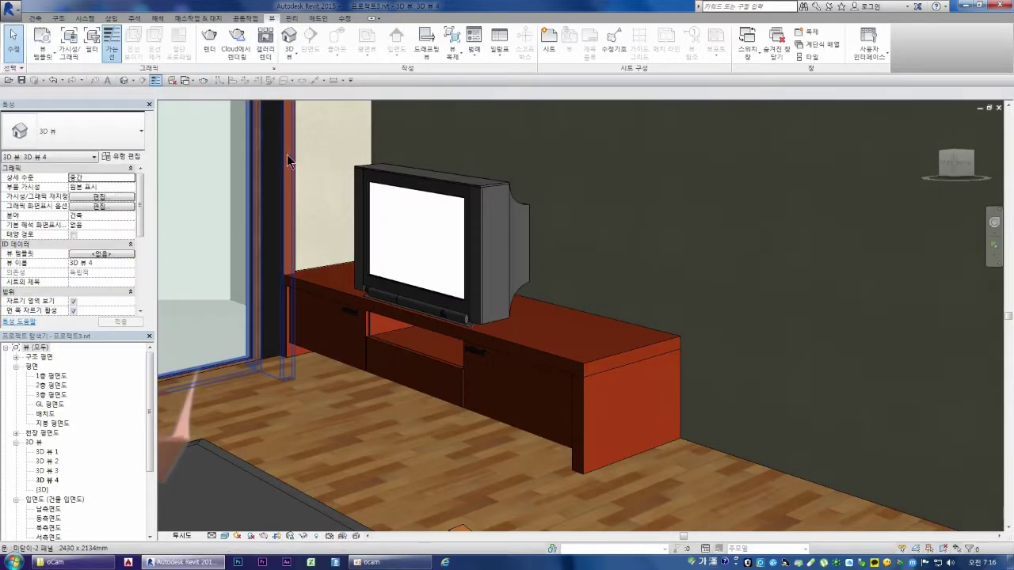
scroll(508, 274, down, 3)
scroll(544, 275, down, 2)
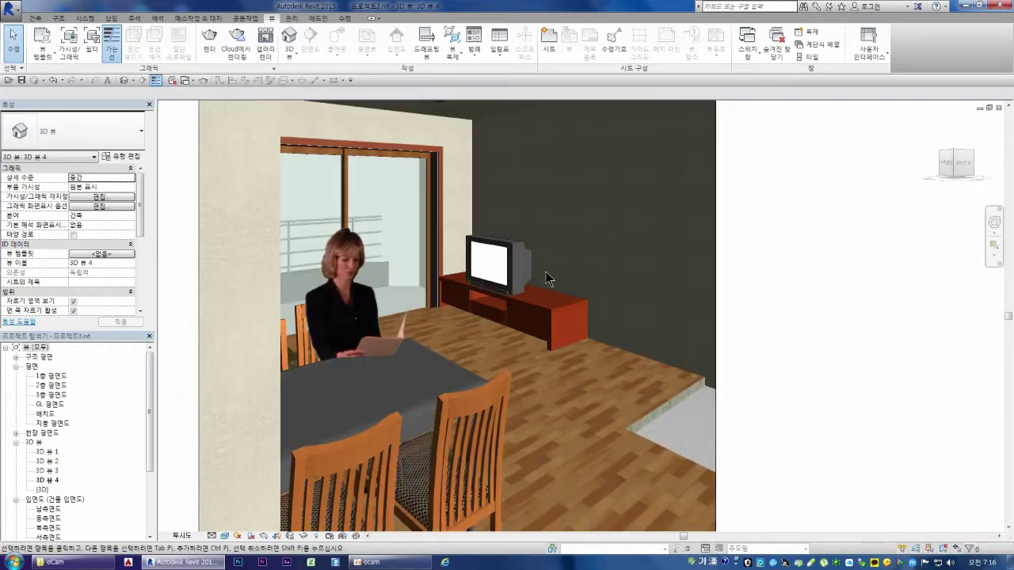
scroll(543, 277, down, 1)
scroll(633, 237, down, 2)
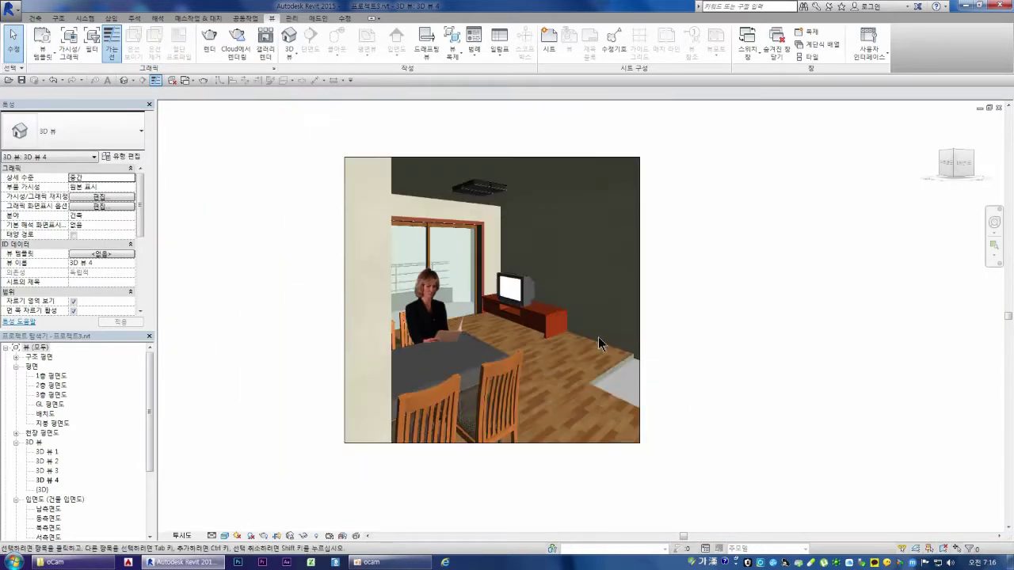
scroll(641, 236, up, 1)
scroll(640, 235, up, 1)
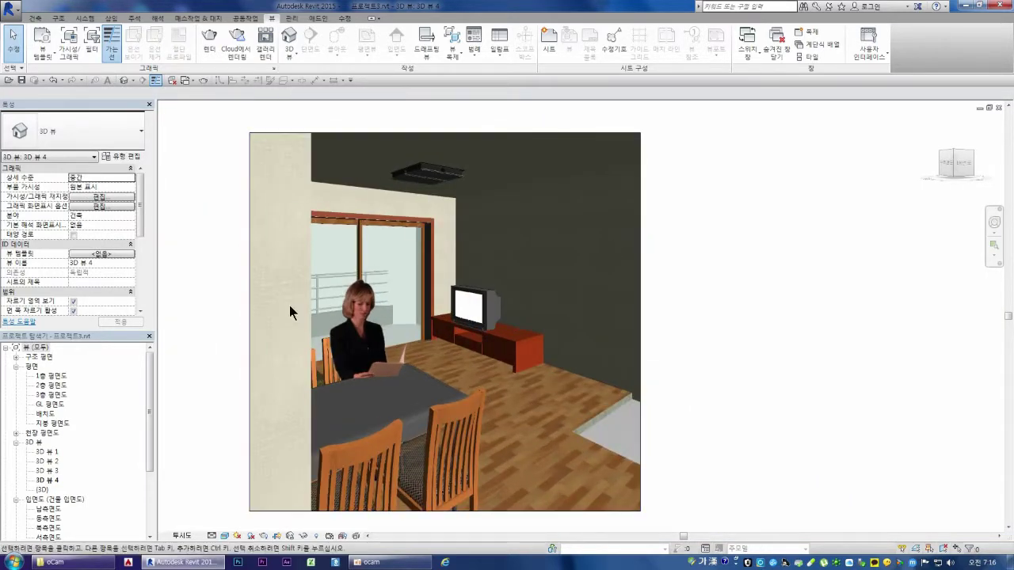
Open the 1층 평면도 floor plan and turn on Reveal Hidden Elements
double_click(52, 377)
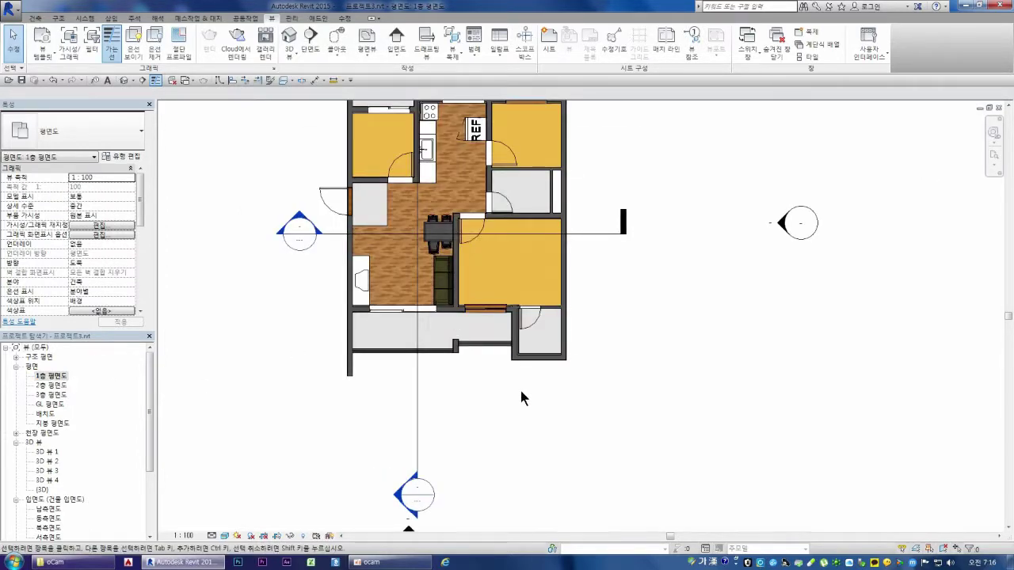
scroll(520, 390, down, 1)
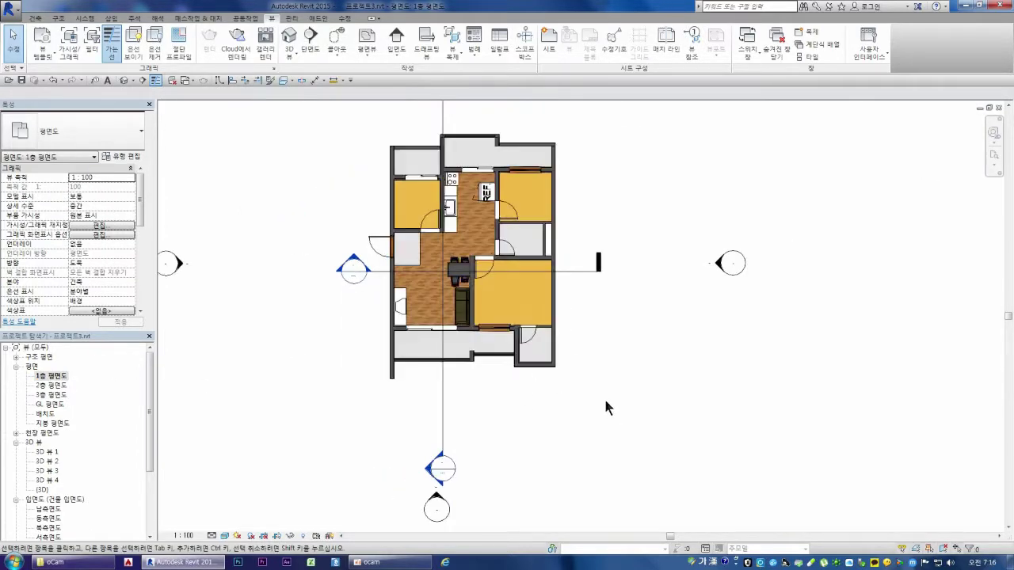
click(305, 537)
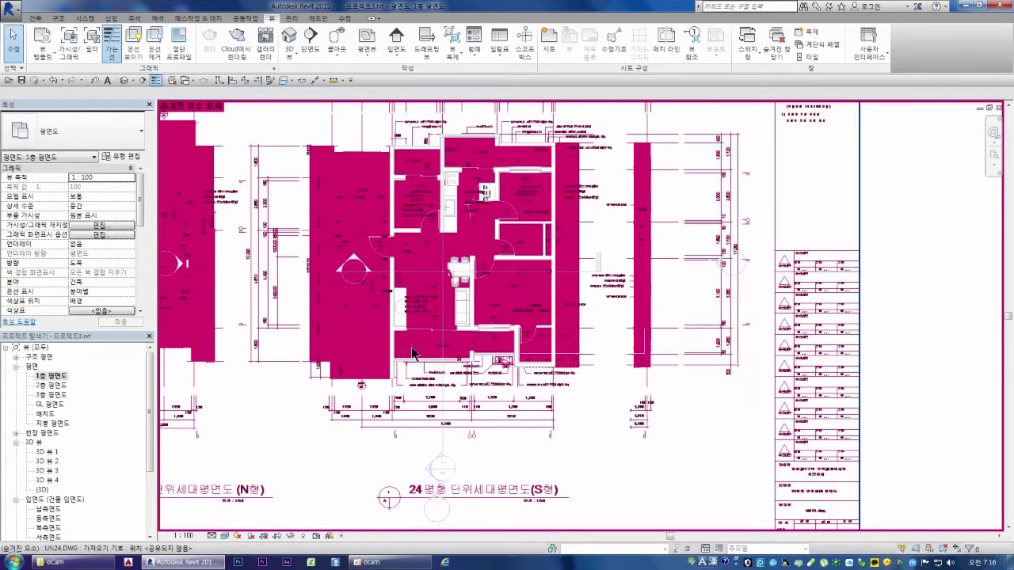
Unhide the UN24.DWG drawing in this view and switch Reveal Hidden Elements back off
click(560, 366)
right_click(560, 366)
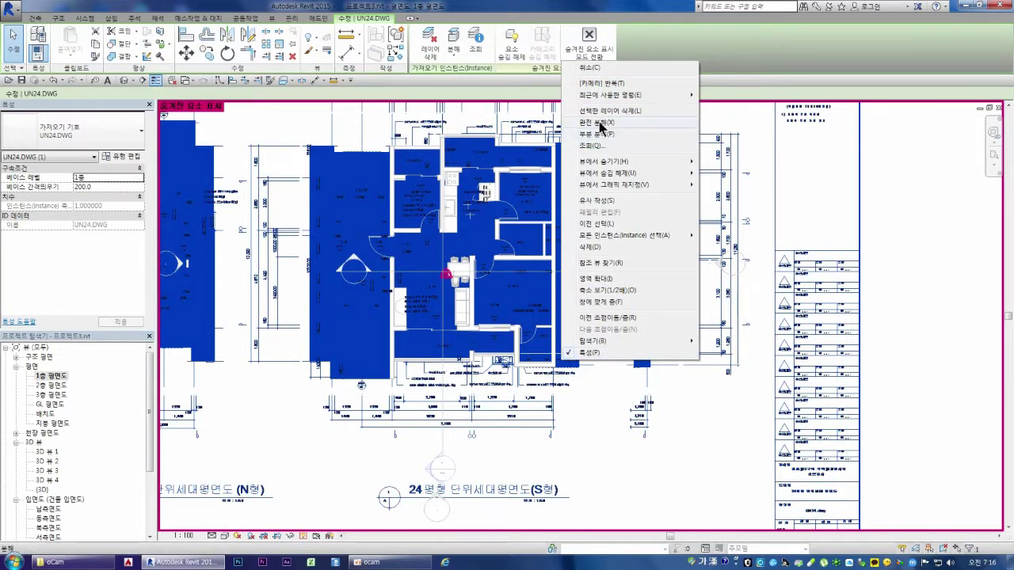
mouse_move(608, 172)
click(729, 176)
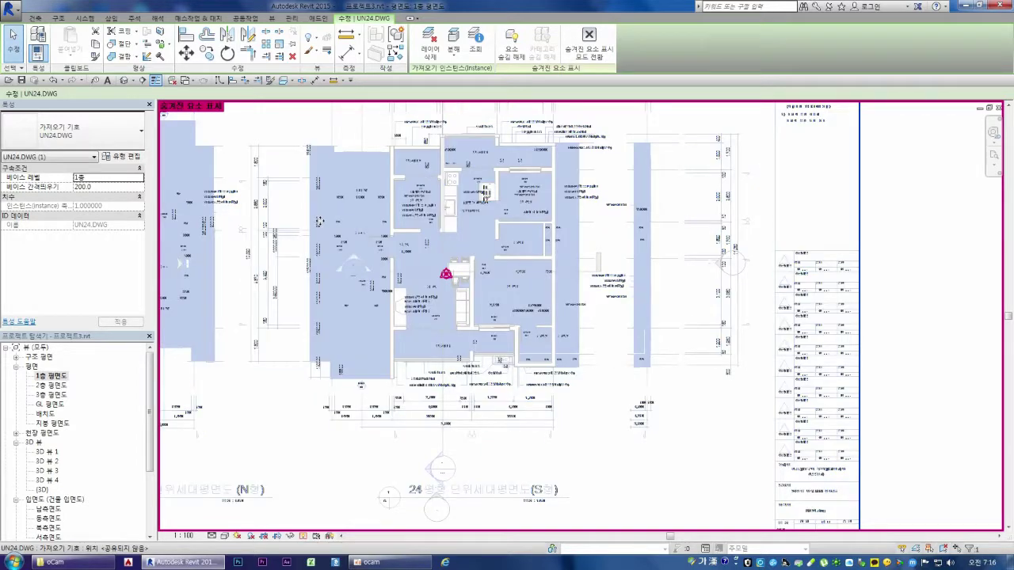
click(303, 536)
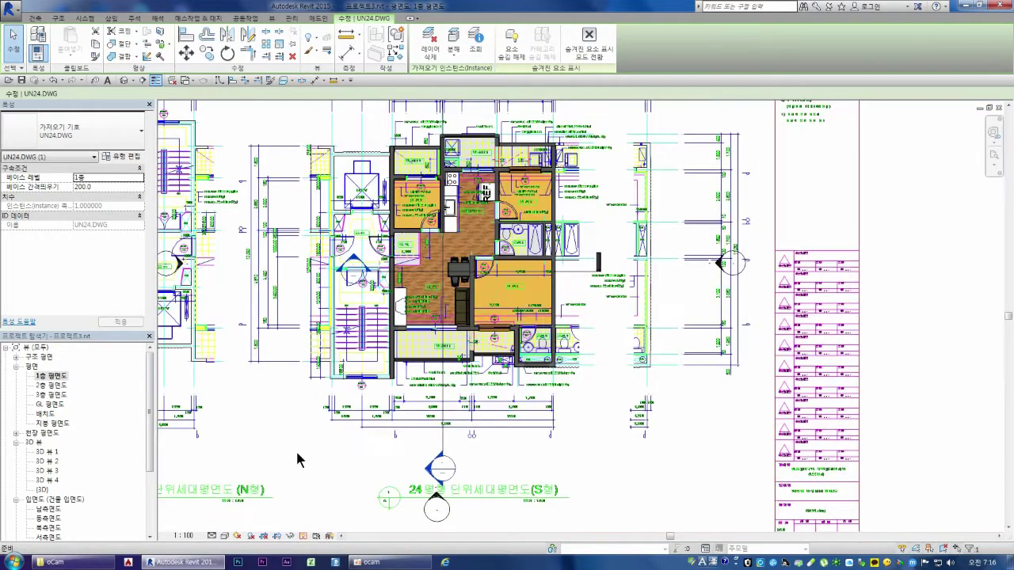
scroll(349, 204, down, 1)
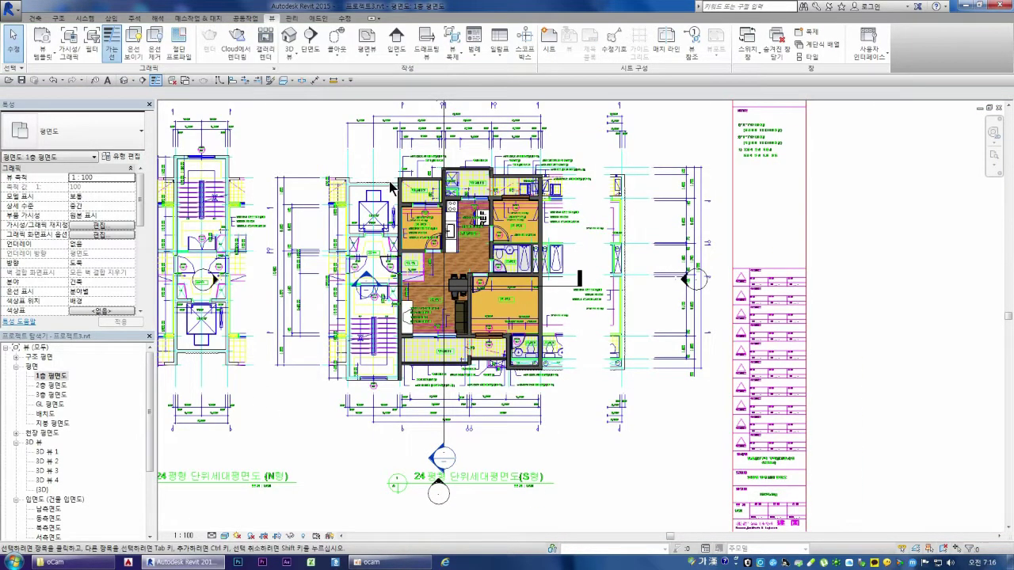
scroll(431, 201, up, 2)
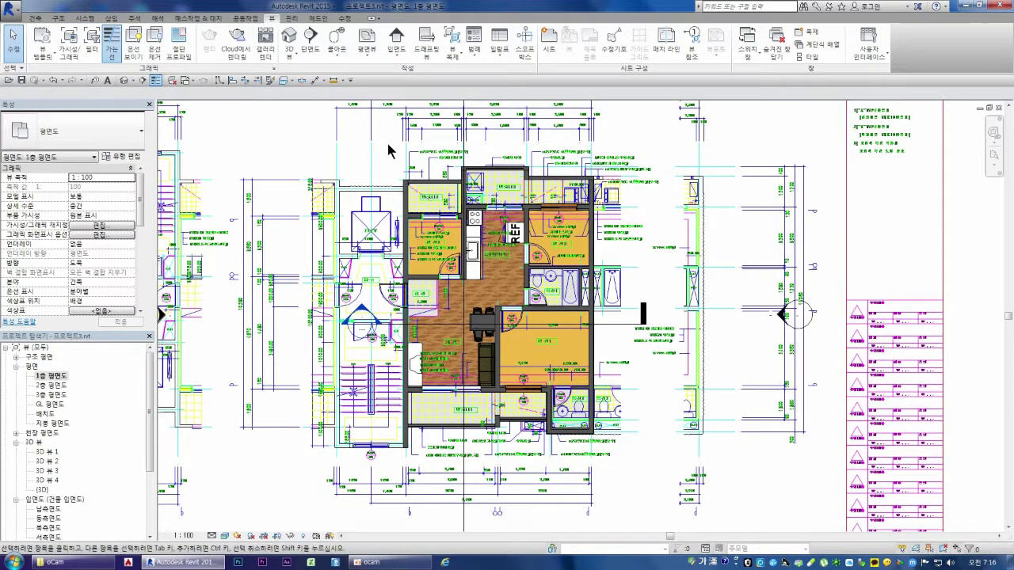
click(303, 537)
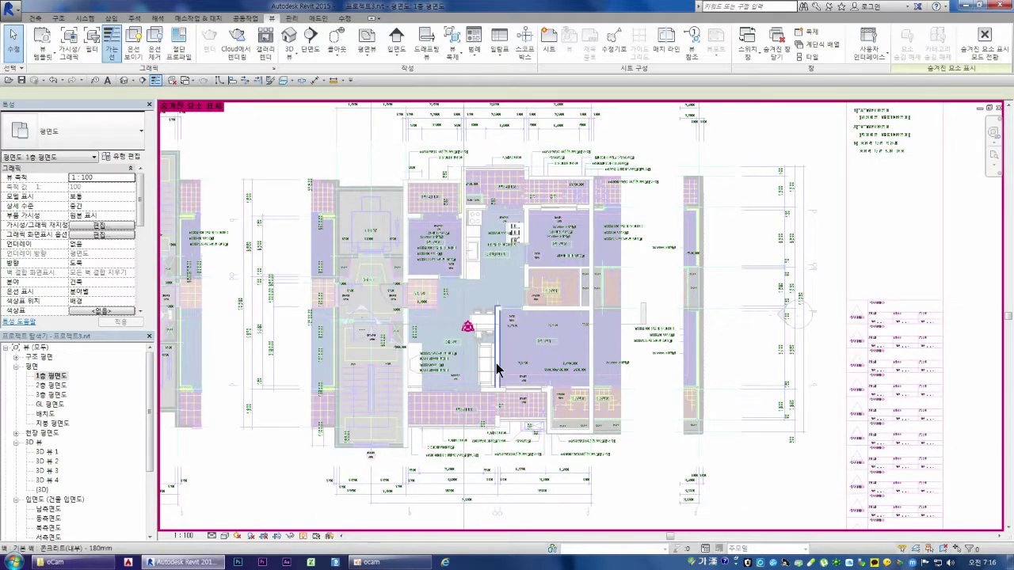
click(317, 536)
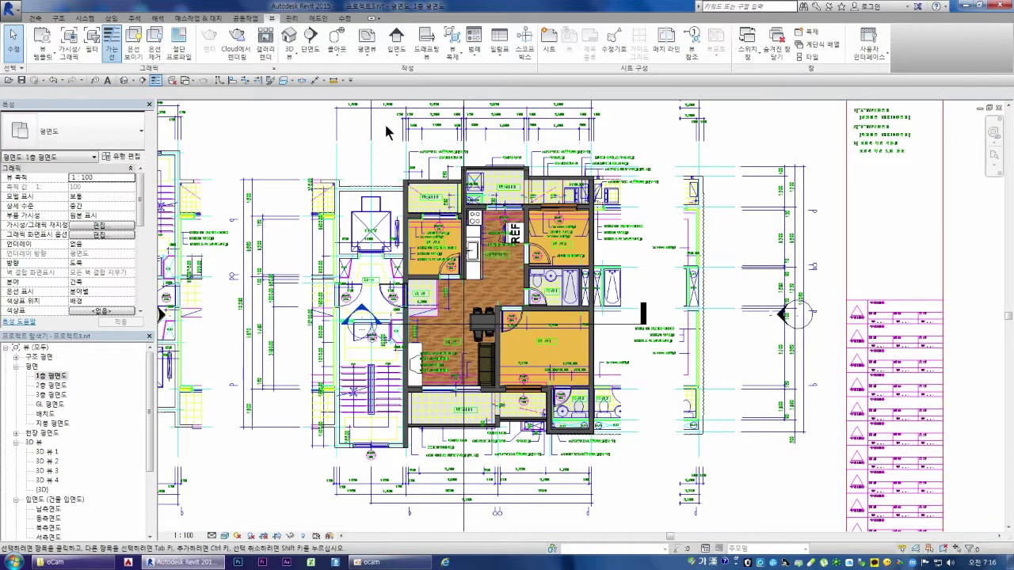
Window-select the apartment and mirror-copy it across the picked axis beside the stair core
drag(385, 119, 650, 500)
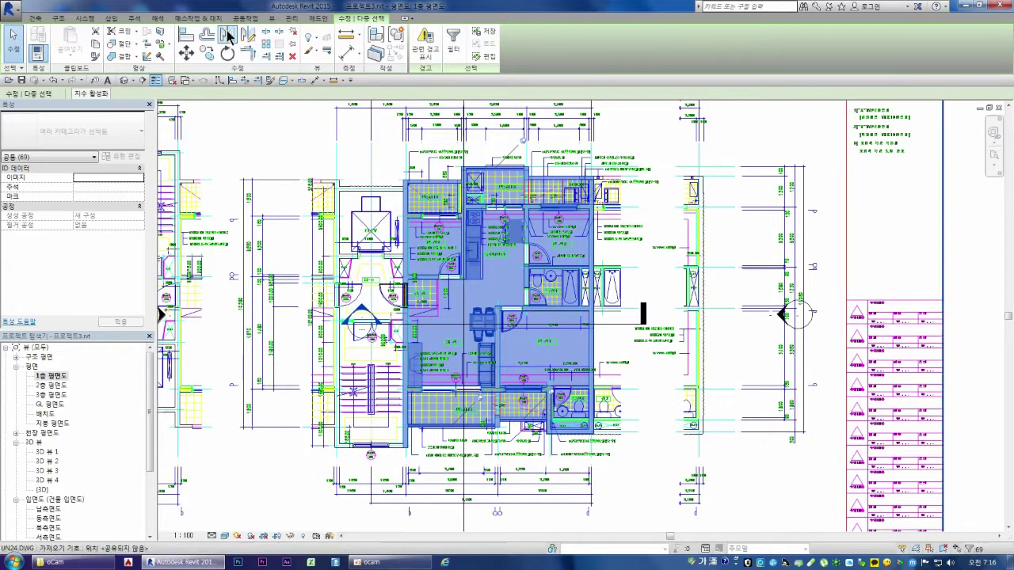
click(227, 34)
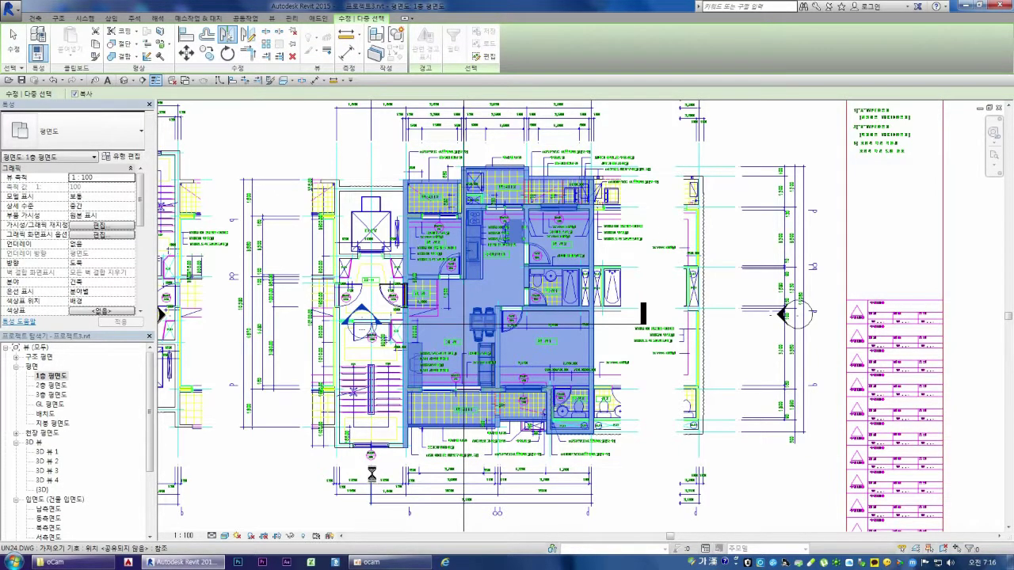
click(383, 313)
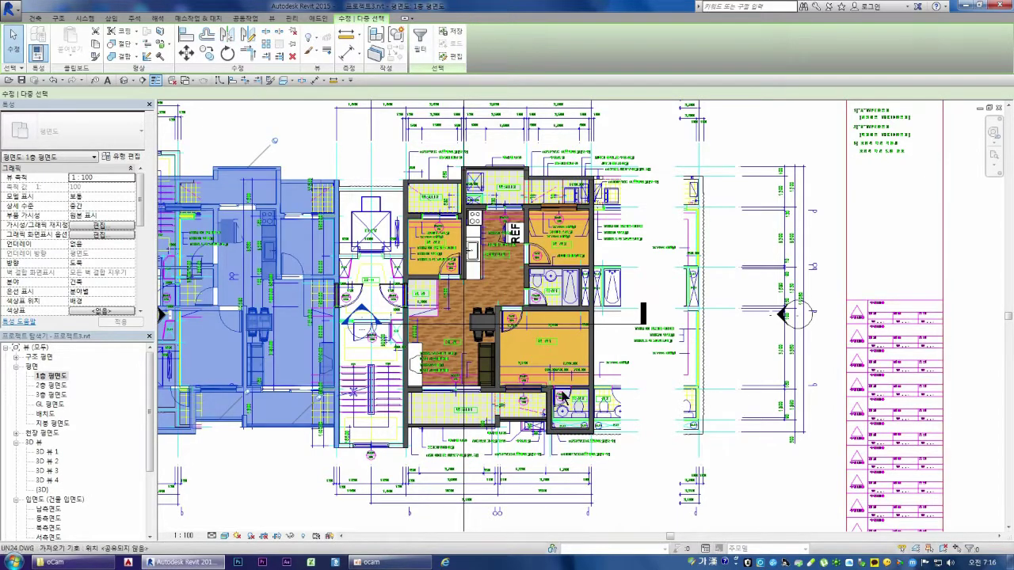
scroll(546, 393, down, 1)
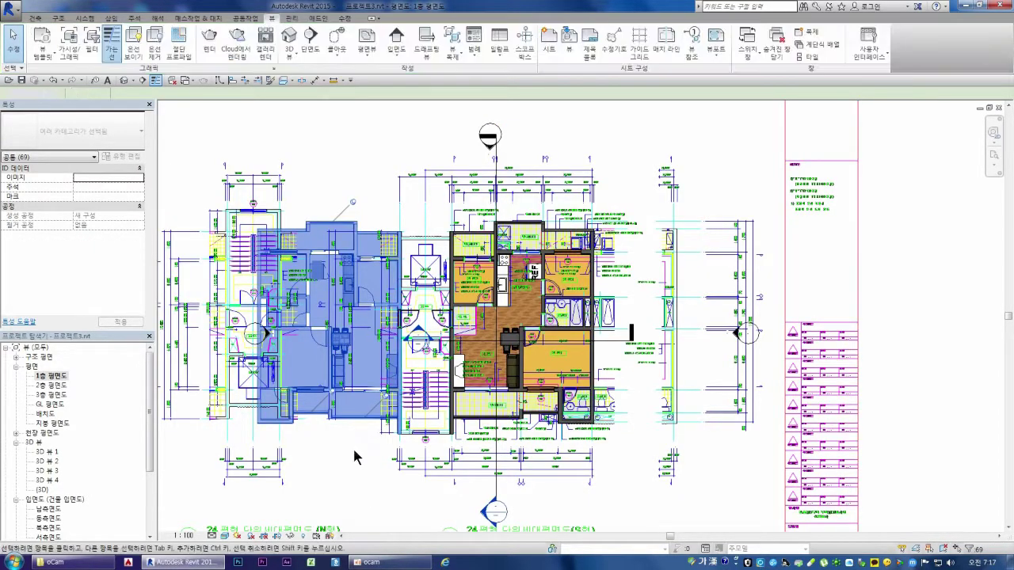
key(Escape)
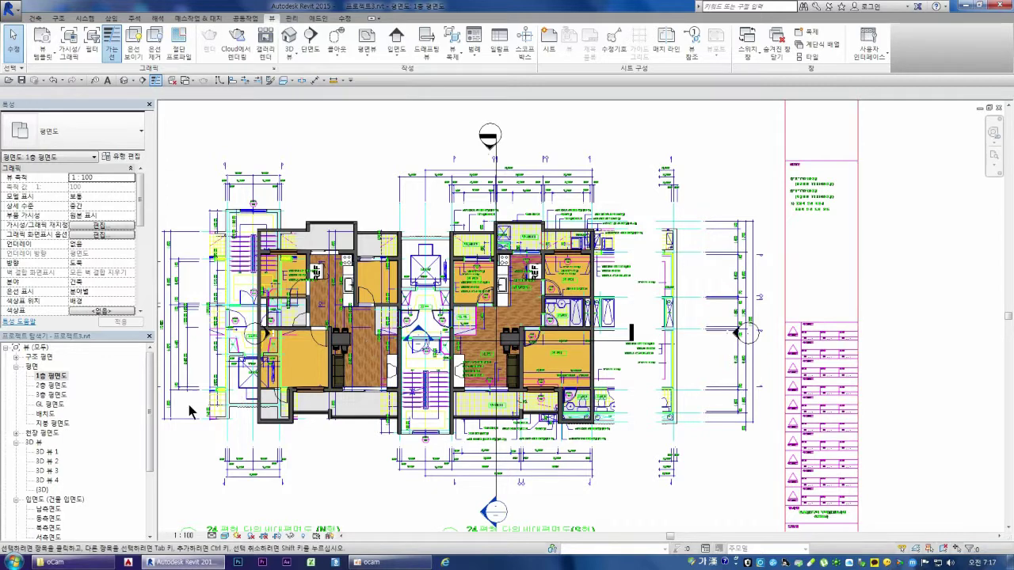
double_click(41, 489)
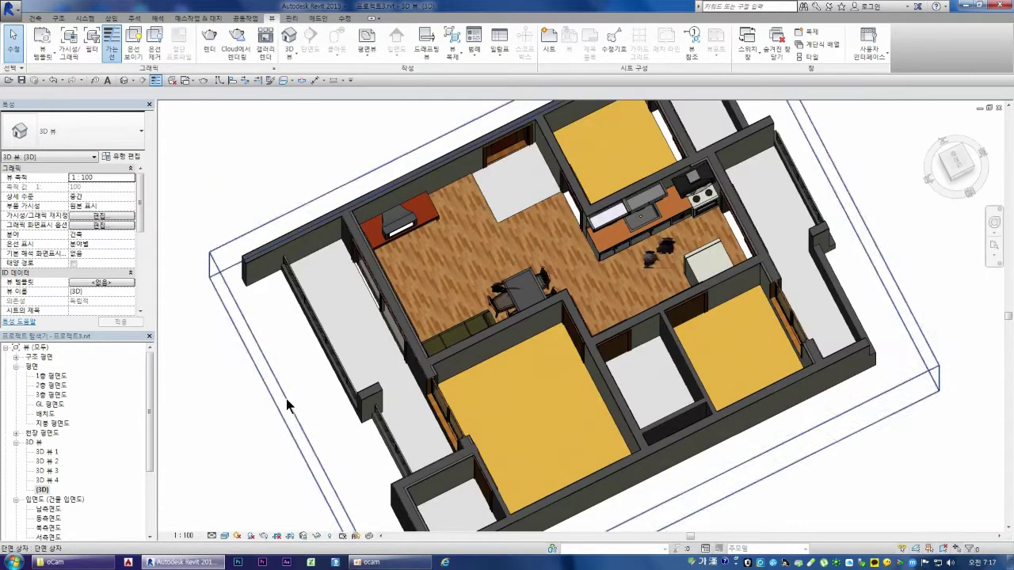
scroll(434, 345, down, 3)
scroll(437, 344, down, 2)
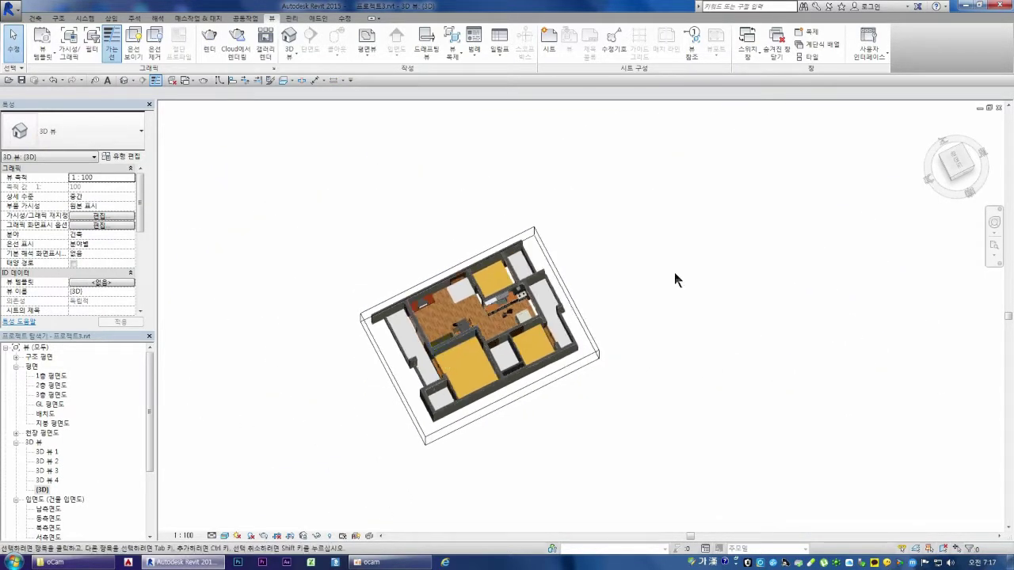
click(955, 180)
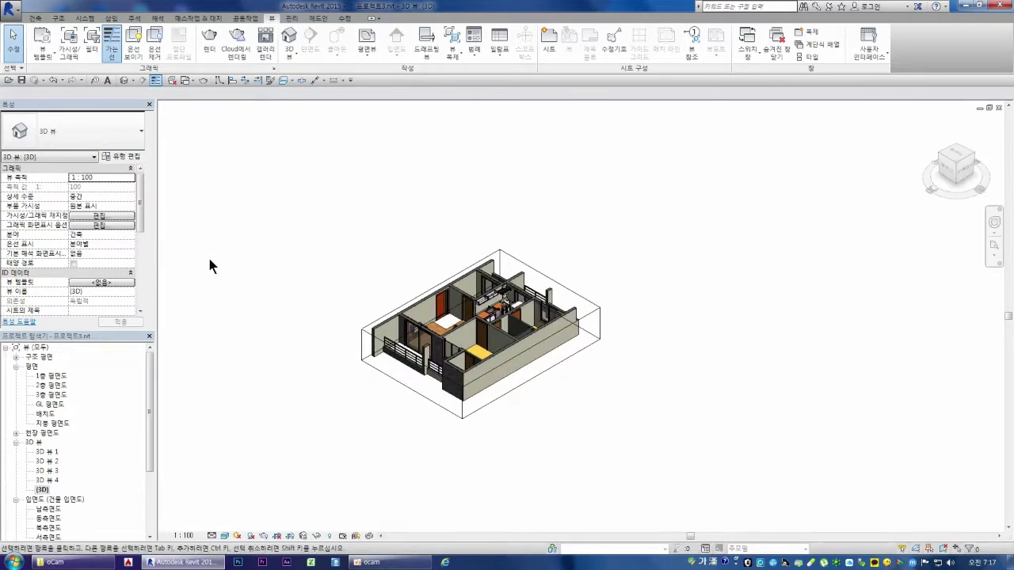
drag(140, 210, 146, 251)
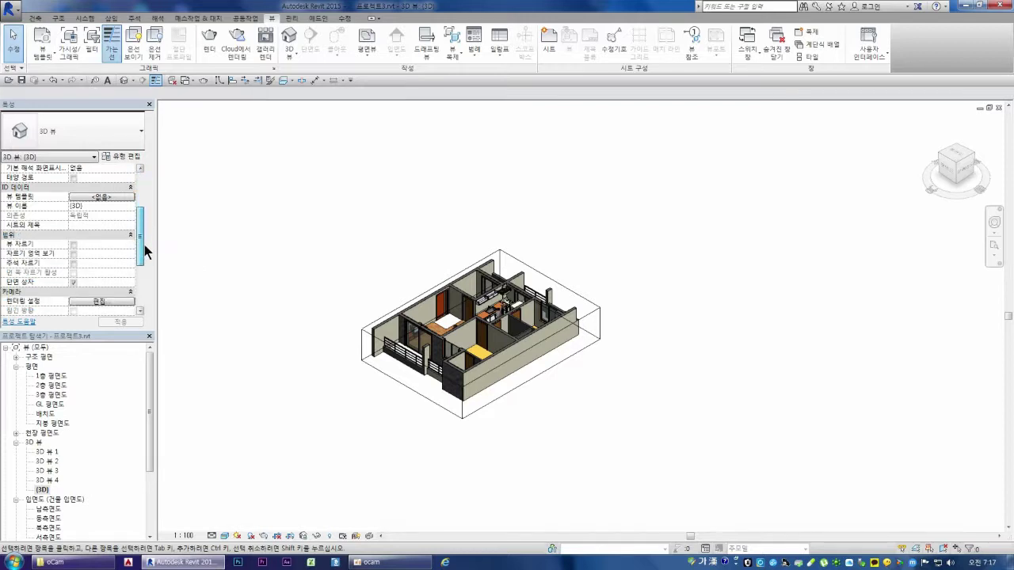
scroll(146, 255, down, 2)
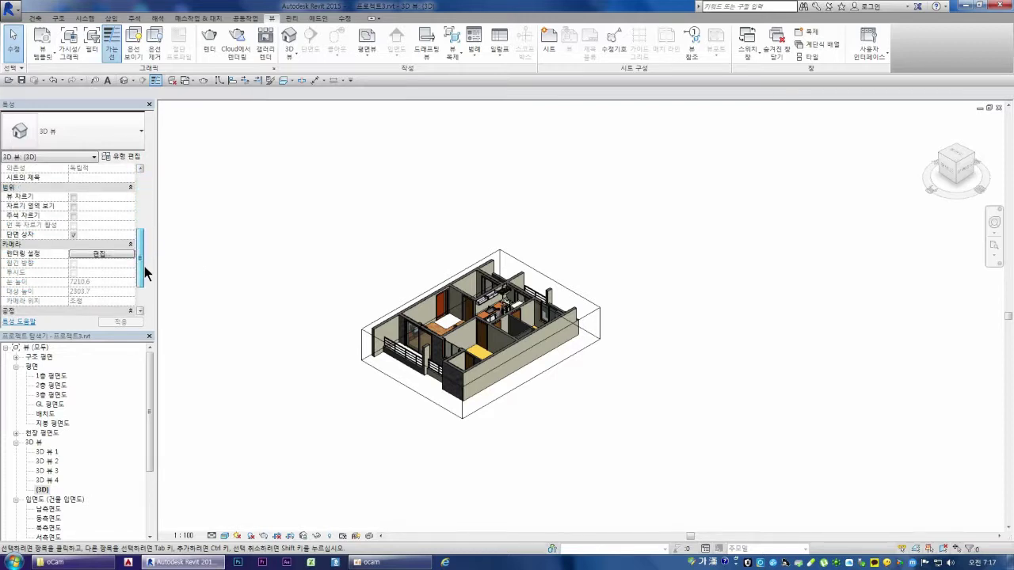
drag(145, 273, 146, 226)
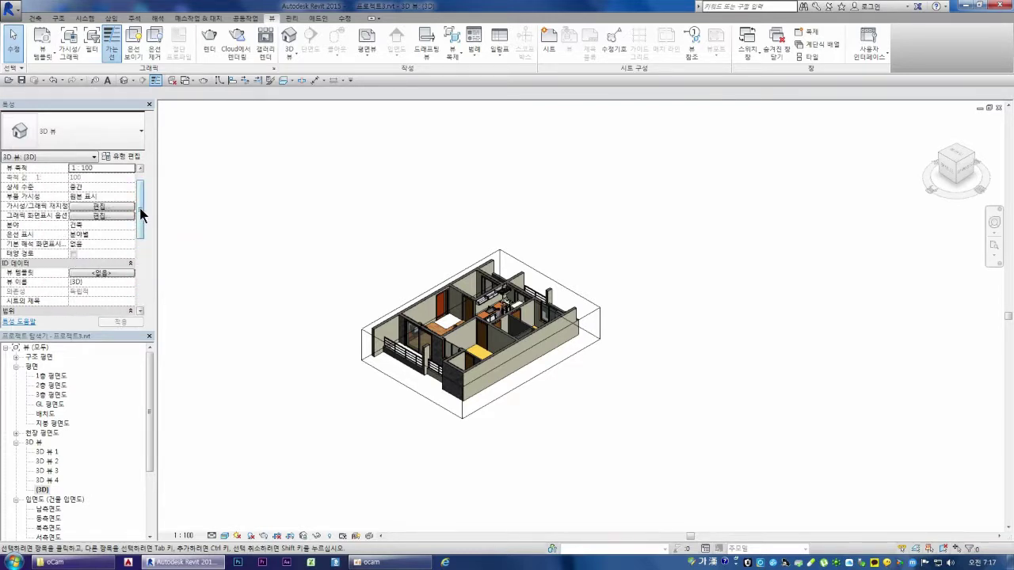
drag(142, 214, 142, 211)
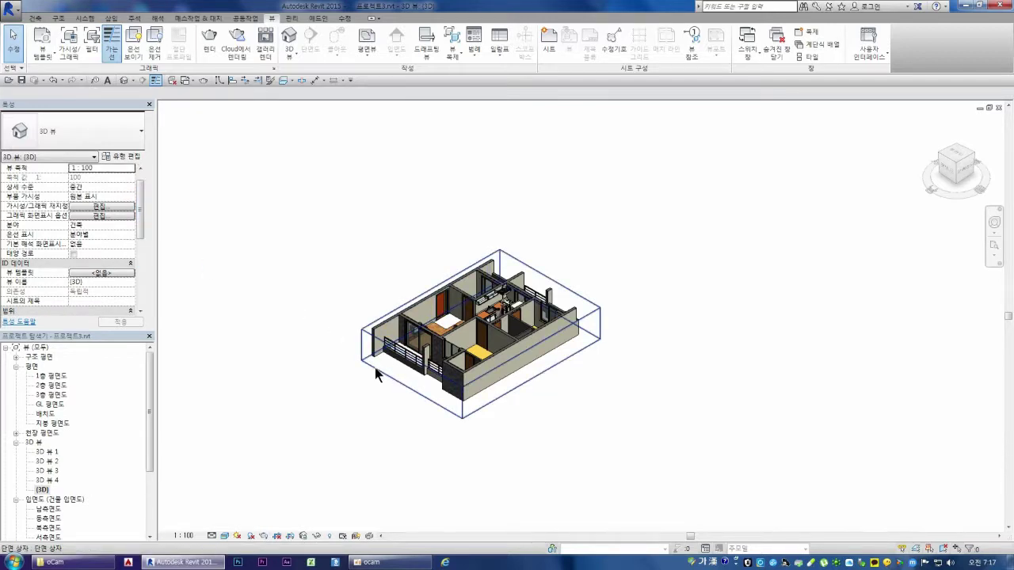
Stretch the 3D section box outward so it takes in the second apartment unit
click(374, 367)
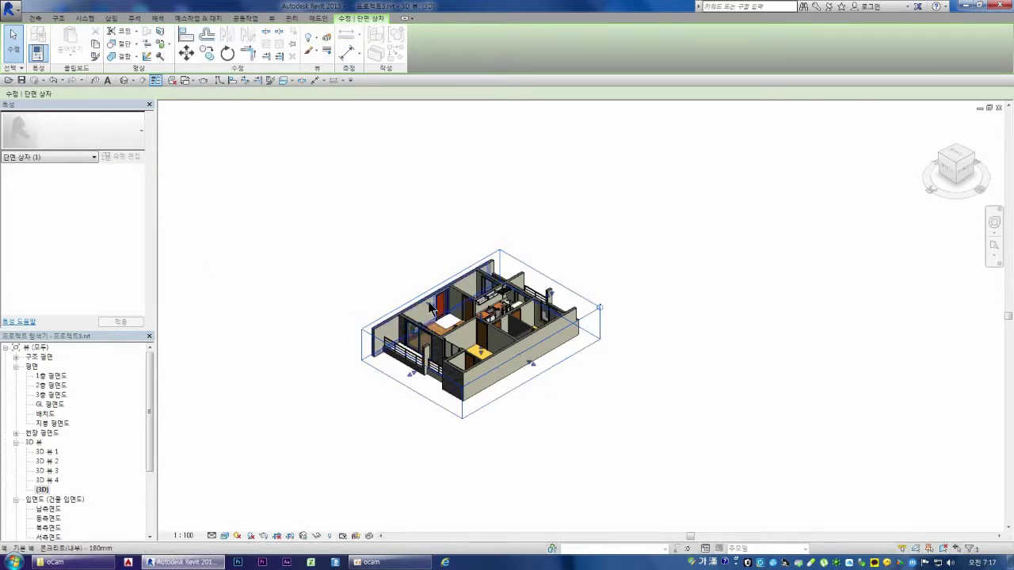
drag(430, 308, 222, 201)
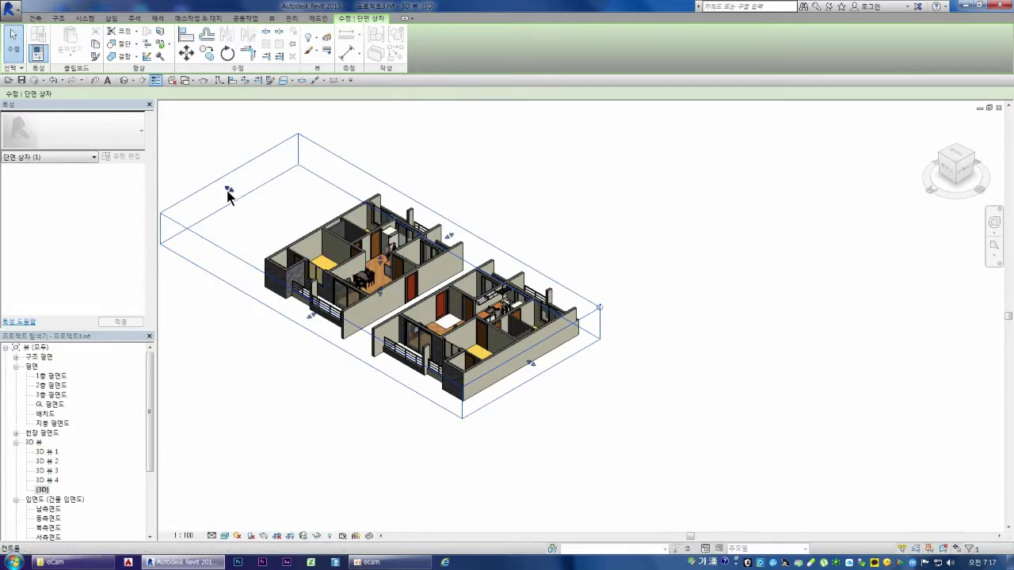
drag(230, 195, 244, 190)
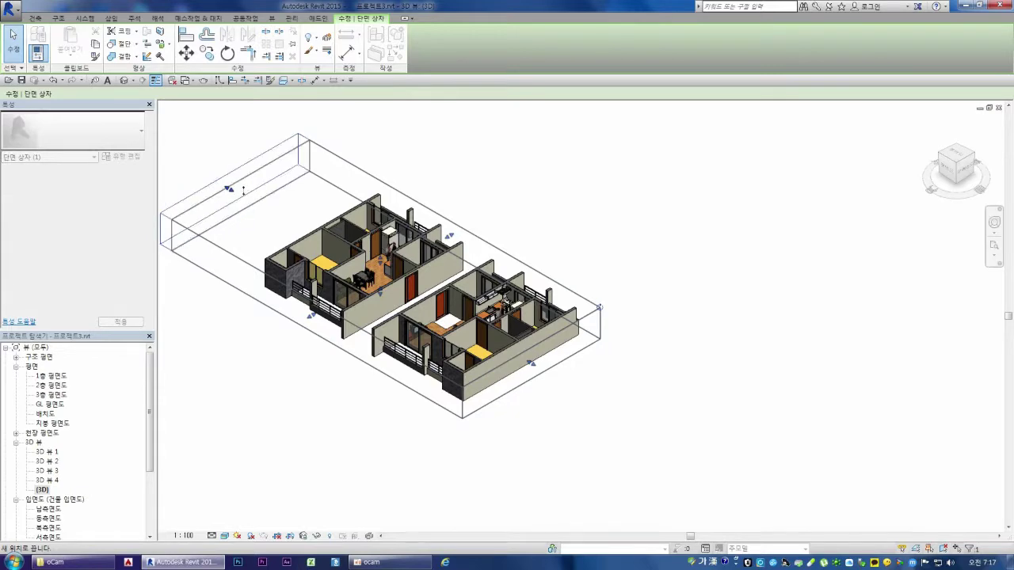
click(297, 353)
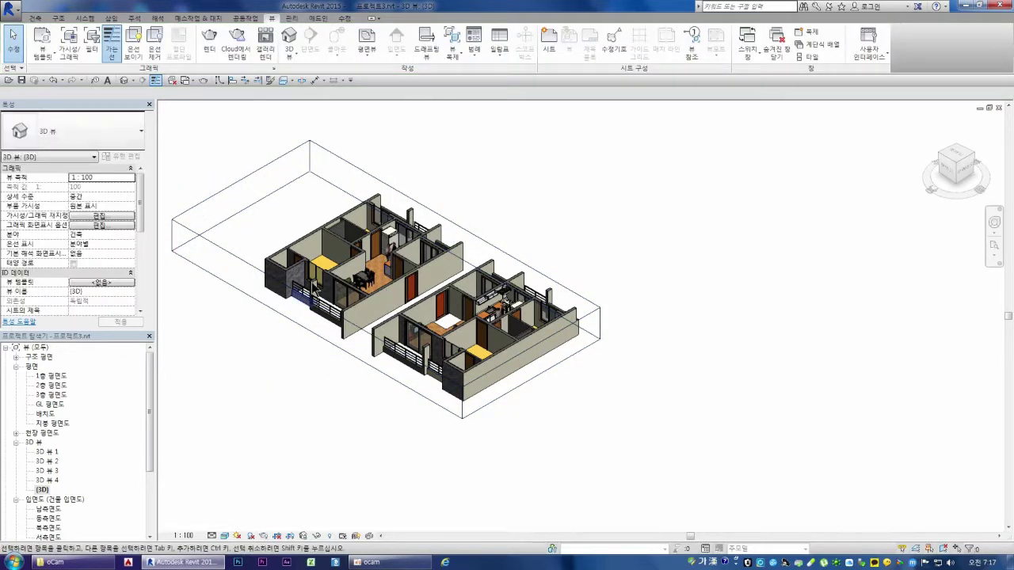
Open the 1층 평면도 floor plan from the Project Browser
scroll(333, 273, up, 2)
scroll(345, 299, up, 1)
scroll(384, 318, up, 2)
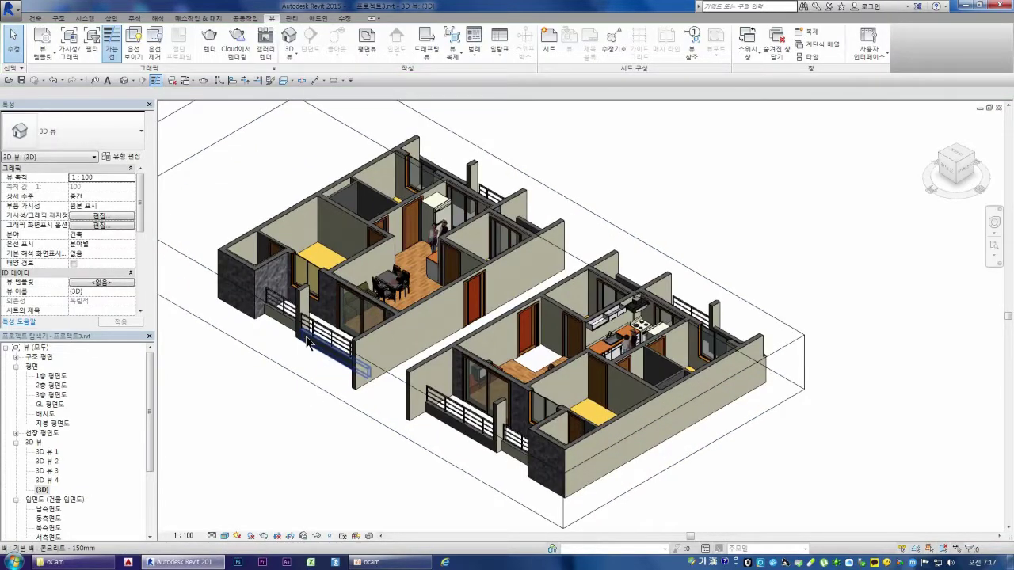
double_click(54, 375)
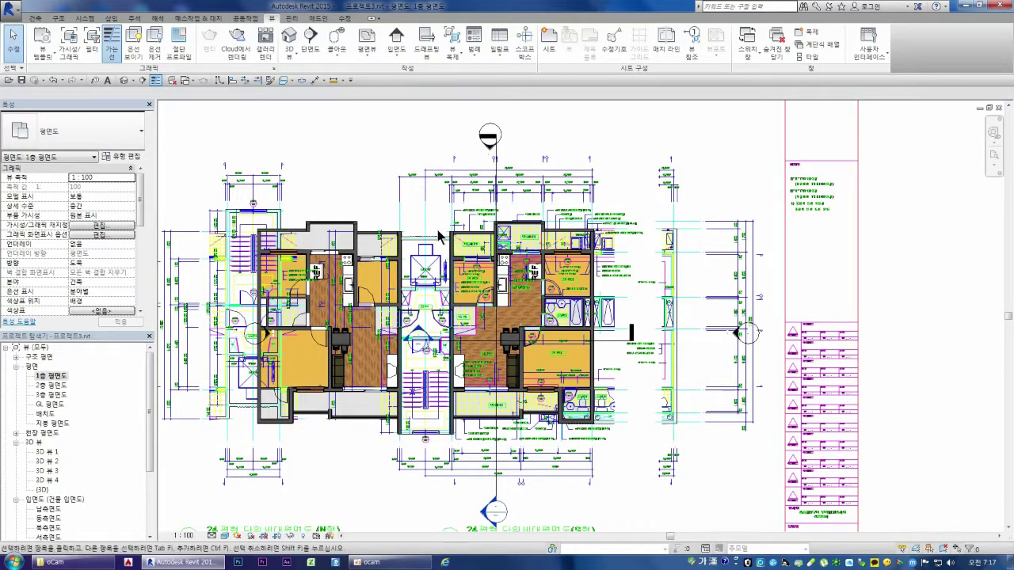
Select the wall above balcony 2 to check its wall type
scroll(434, 230, up, 1)
scroll(434, 230, up, 5)
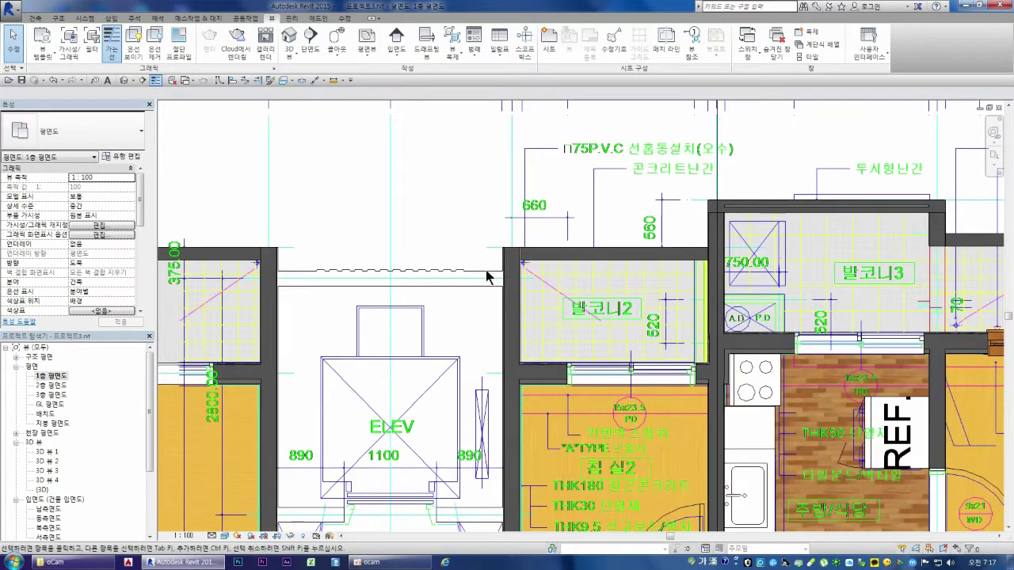
click(552, 257)
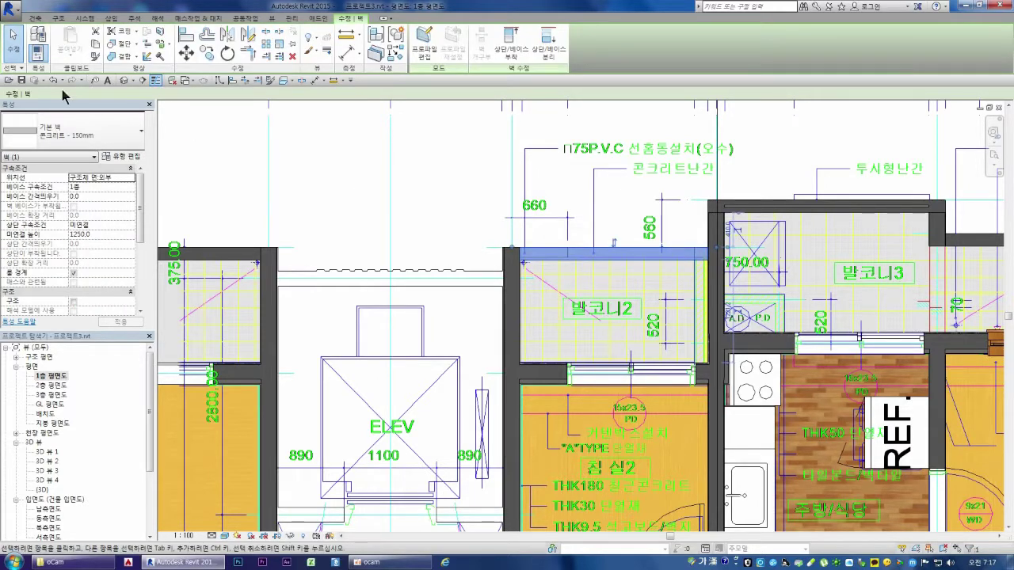
Start the Wall tool with the 콘크리트(외부) - 180mm wall type
click(35, 19)
click(228, 176)
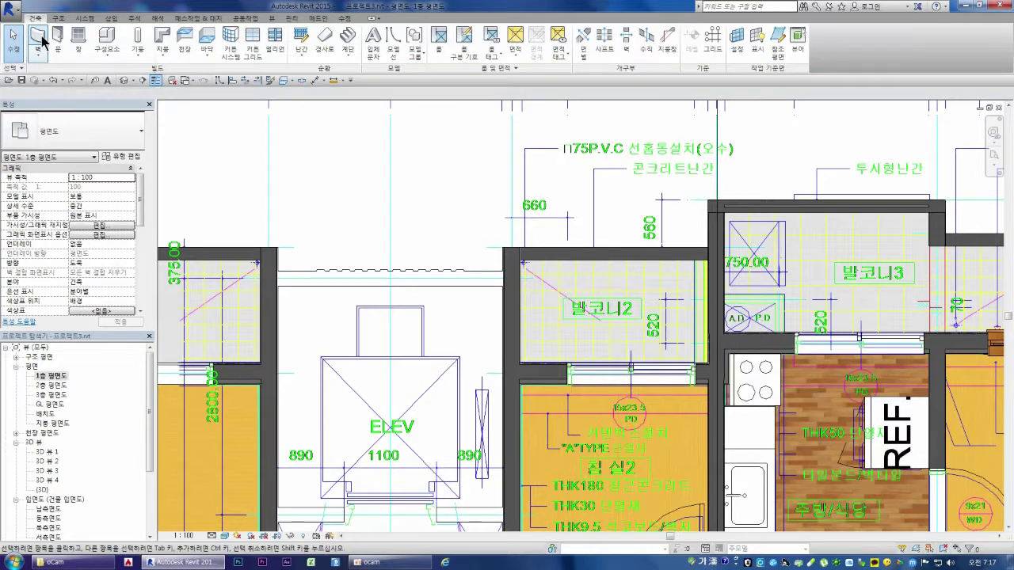
click(37, 36)
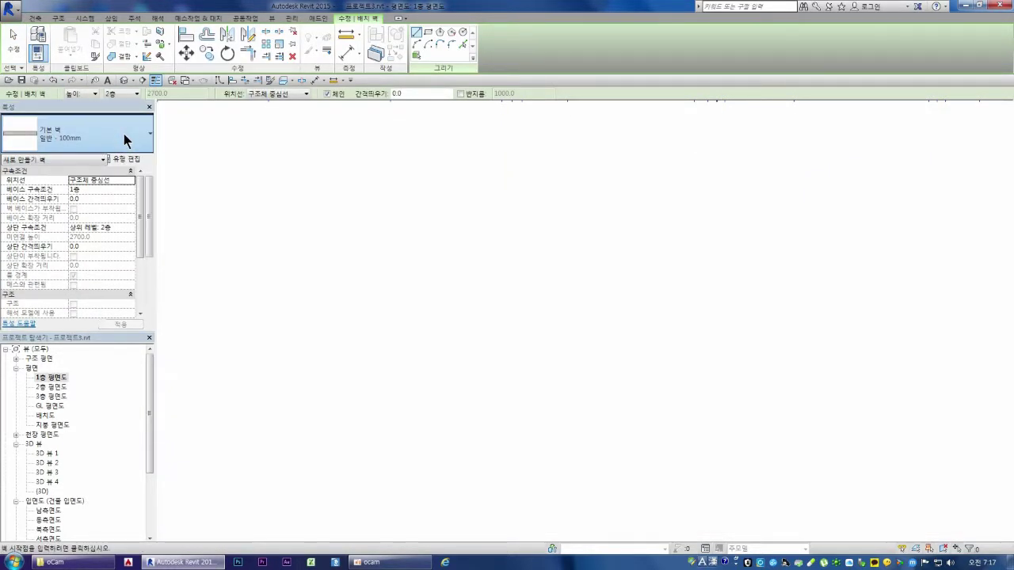
click(127, 136)
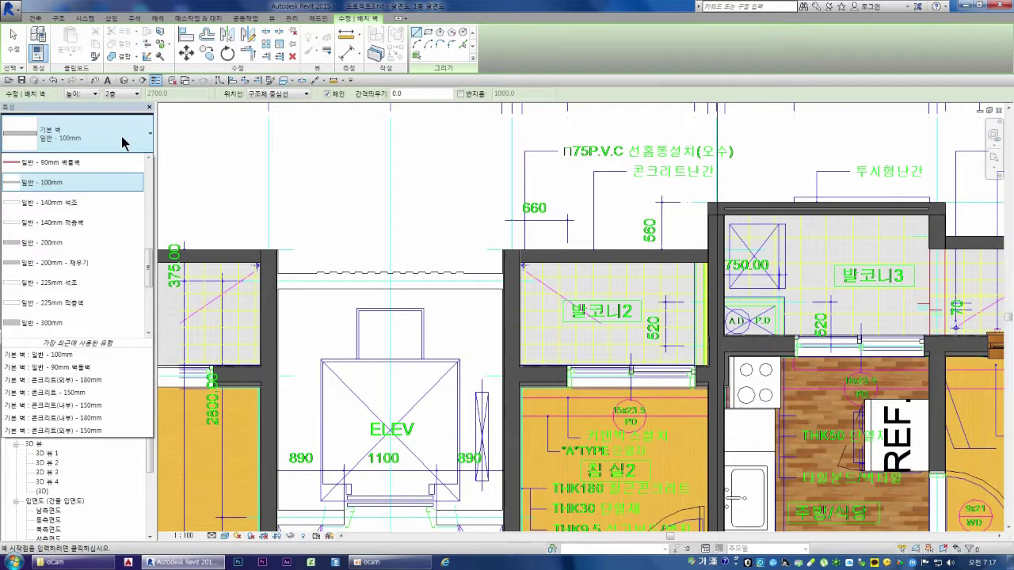
scroll(97, 253, down, 1)
scroll(96, 257, down, 1)
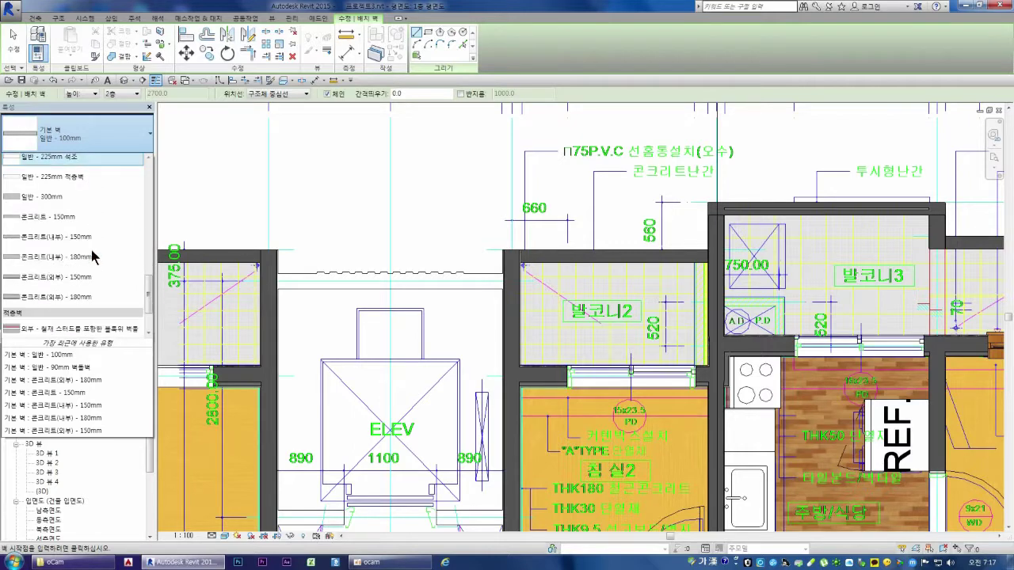
scroll(103, 270, down, 1)
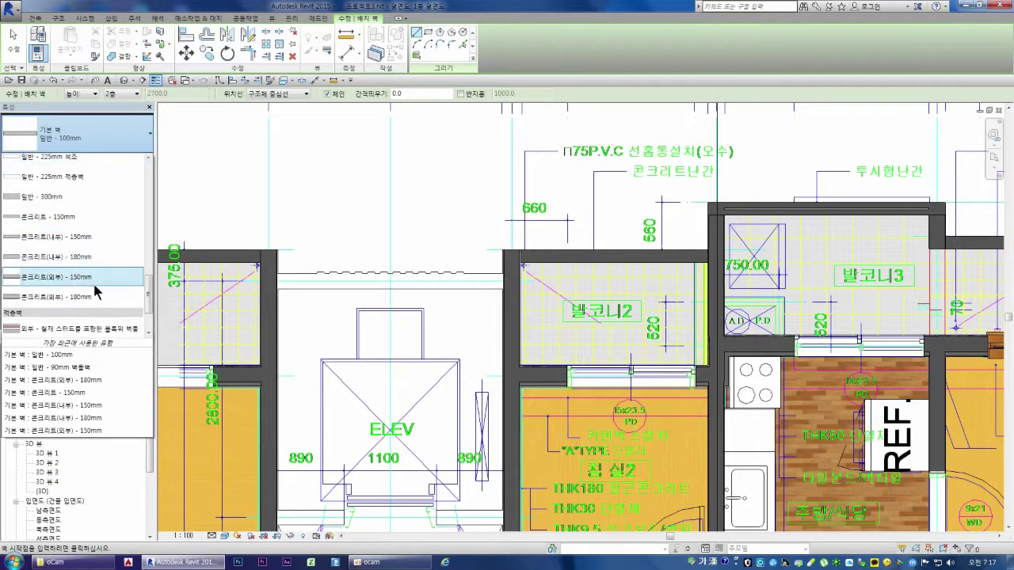
click(85, 296)
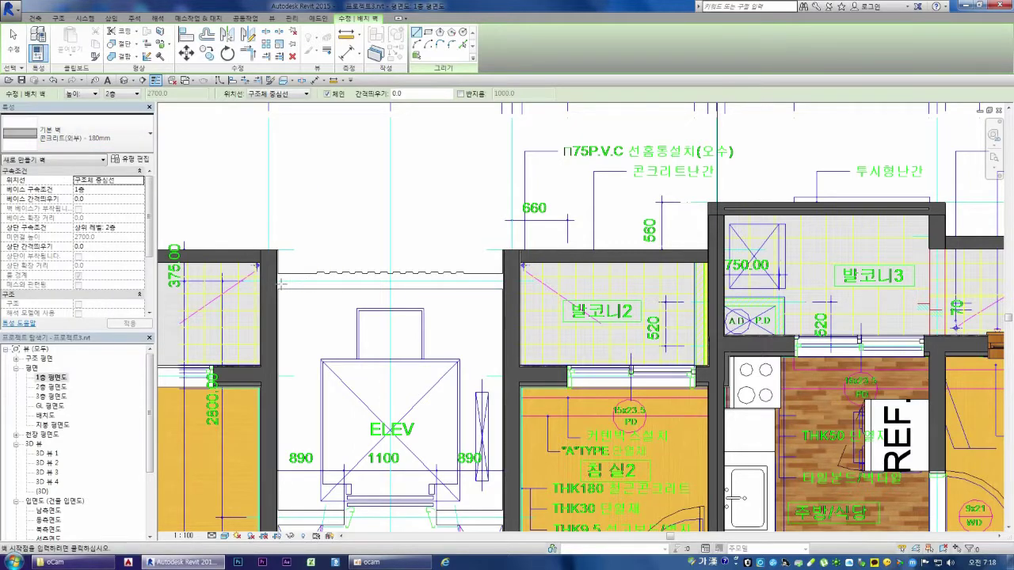
Draw a 180mm exterior concrete wall from the left wall face to balcony 2's wall
scroll(277, 282, up, 2)
click(266, 280)
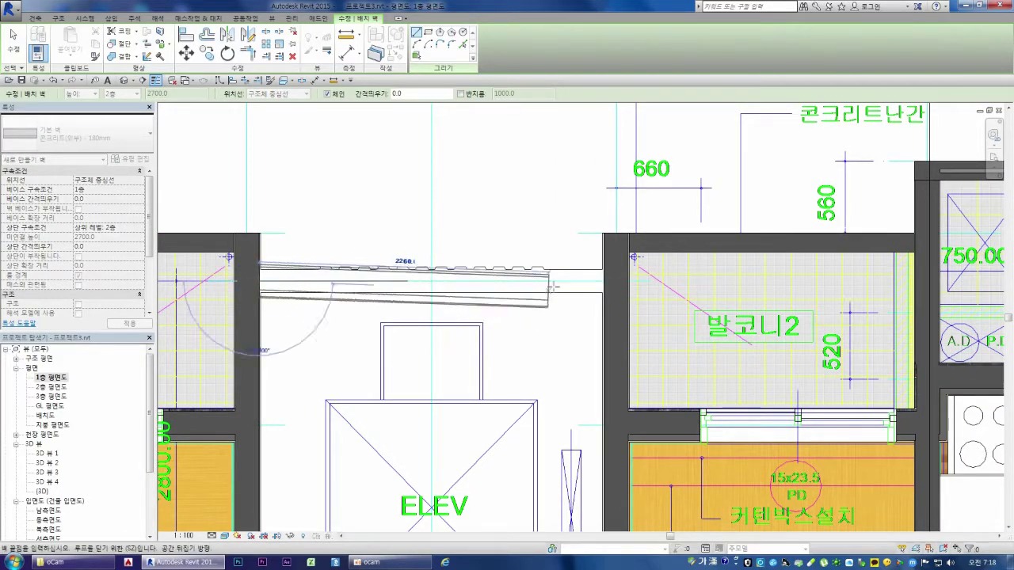
click(604, 280)
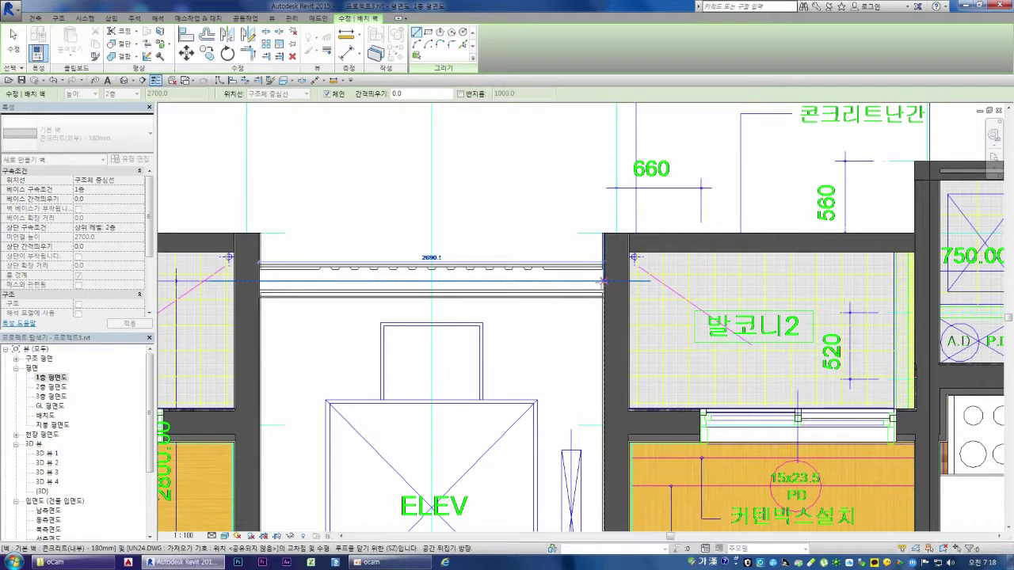
scroll(356, 279, up, 2)
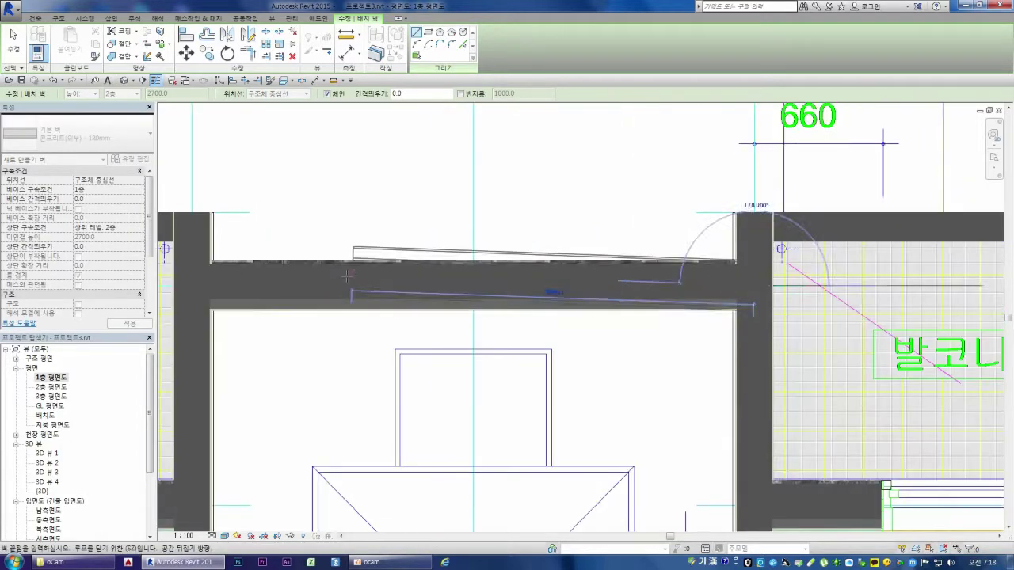
scroll(365, 285, up, 2)
key(Escape)
key(Escape)
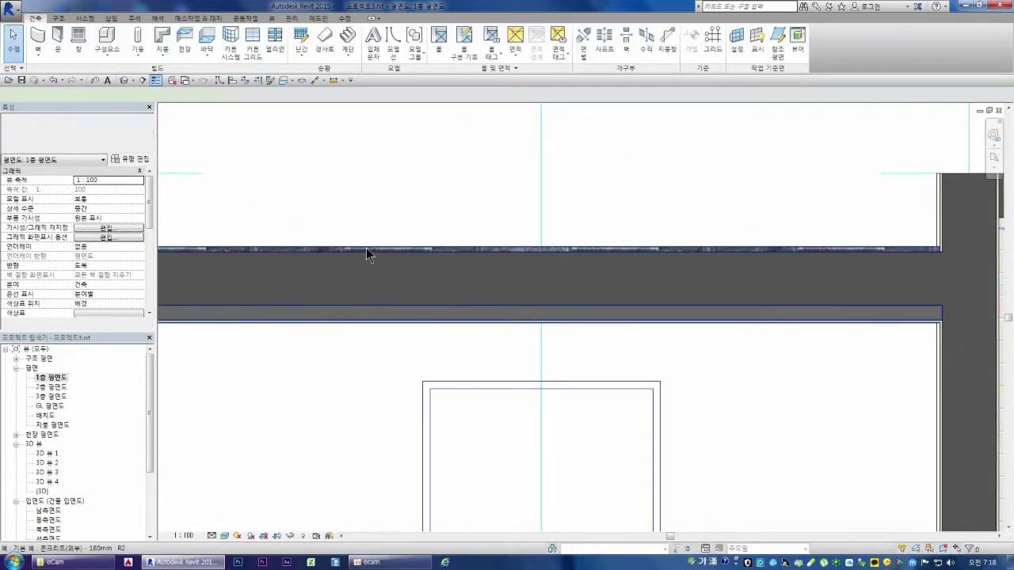
click(367, 253)
key(Escape)
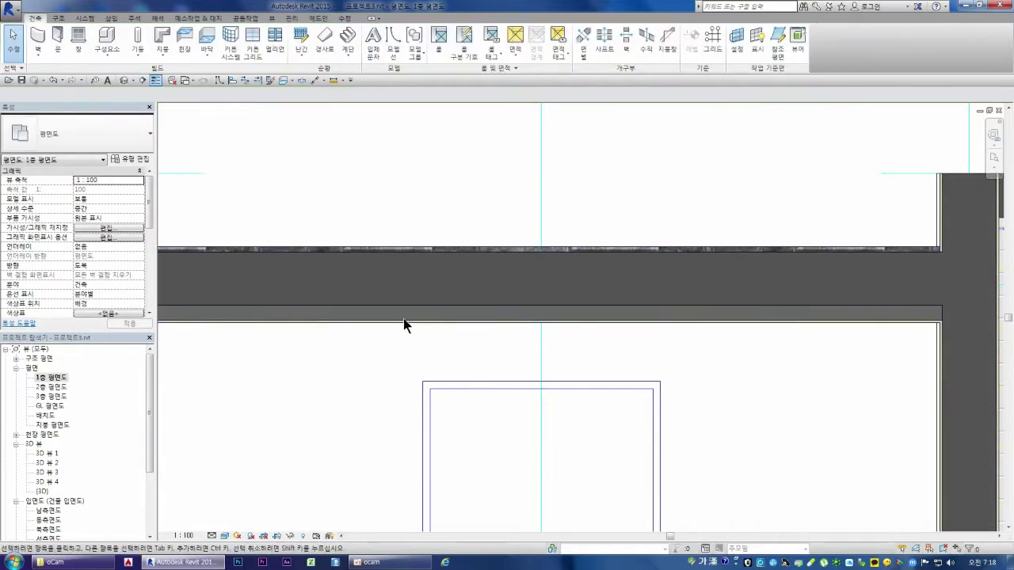
Zoom around the plan and select the bathroom wall near the P.D label
scroll(456, 302, down, 4)
scroll(450, 295, down, 2)
scroll(445, 297, down, 1)
scroll(486, 407, down, 2)
scroll(550, 418, down, 1)
scroll(522, 476, up, 2)
scroll(512, 527, up, 3)
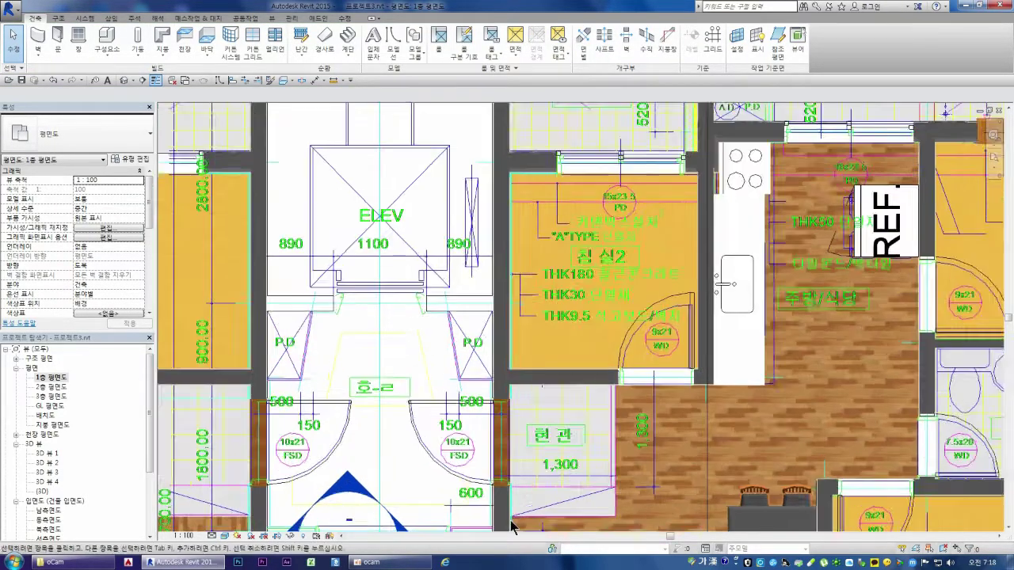
scroll(512, 527, up, 5)
scroll(484, 502, up, 2)
scroll(455, 344, up, 1)
scroll(466, 315, down, 3)
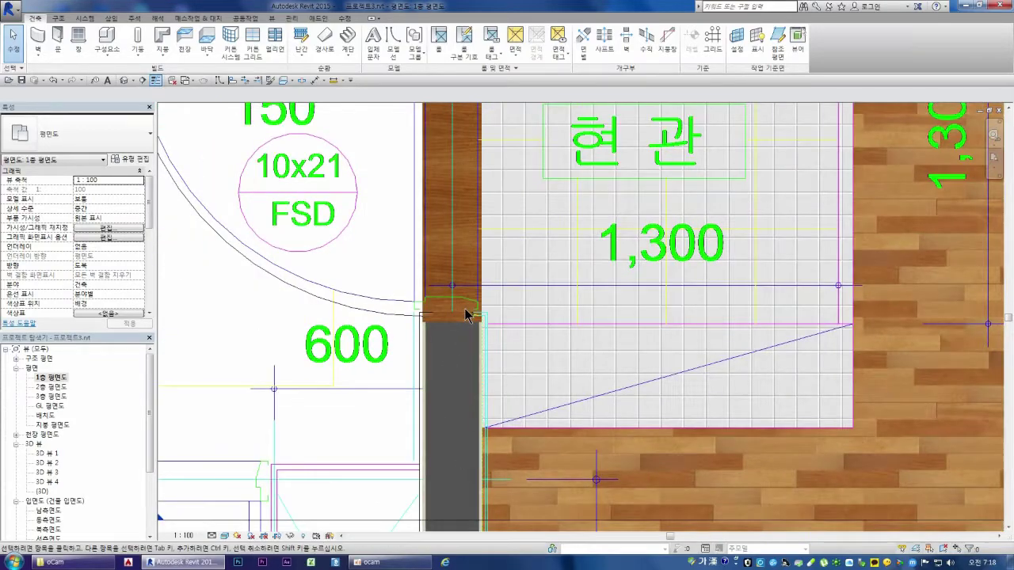
scroll(475, 318, down, 1)
scroll(487, 325, down, 1)
scroll(507, 340, down, 2)
scroll(586, 412, down, 1)
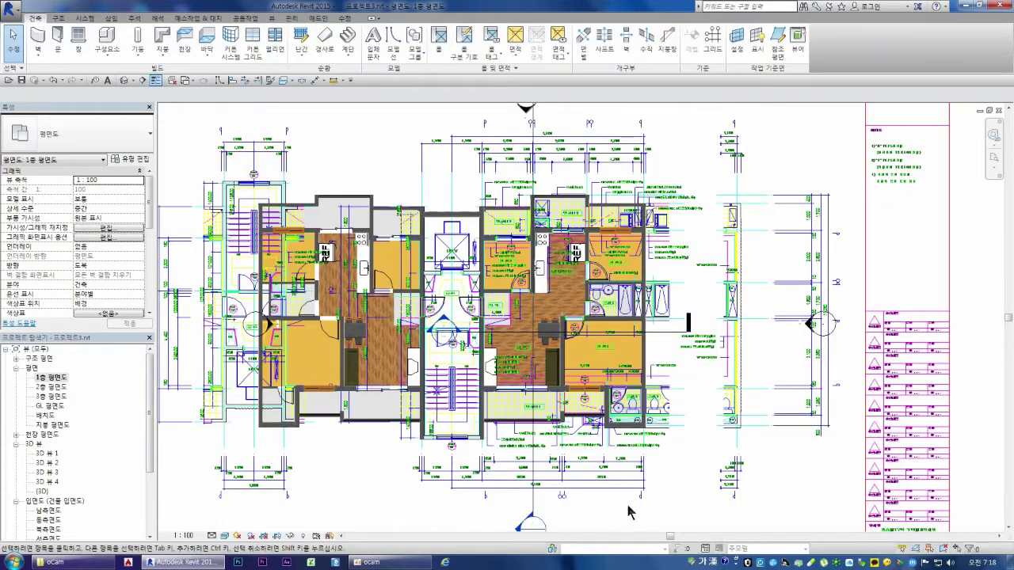
scroll(623, 431, up, 1)
scroll(622, 434, up, 2)
scroll(624, 438, up, 1)
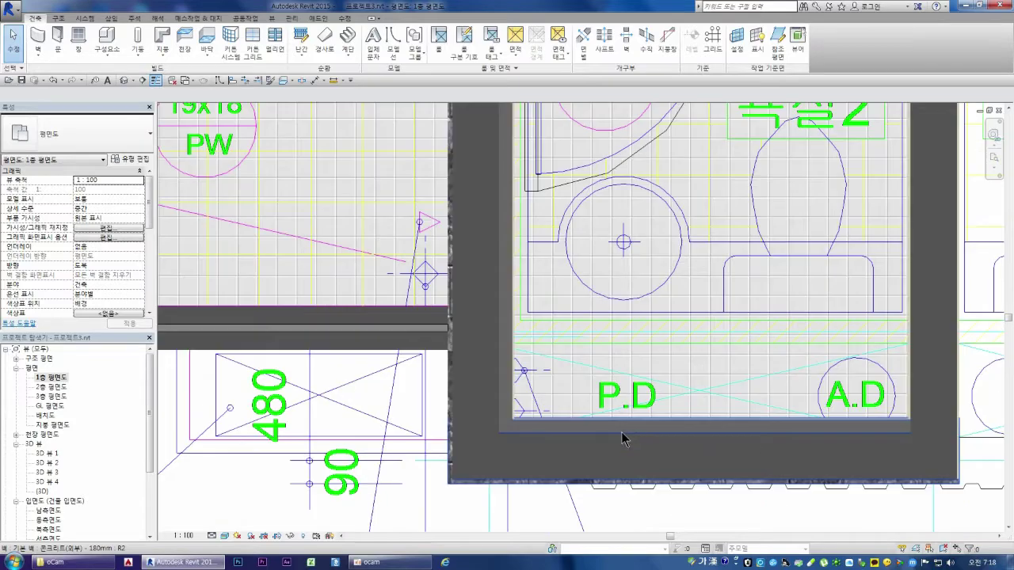
click(594, 438)
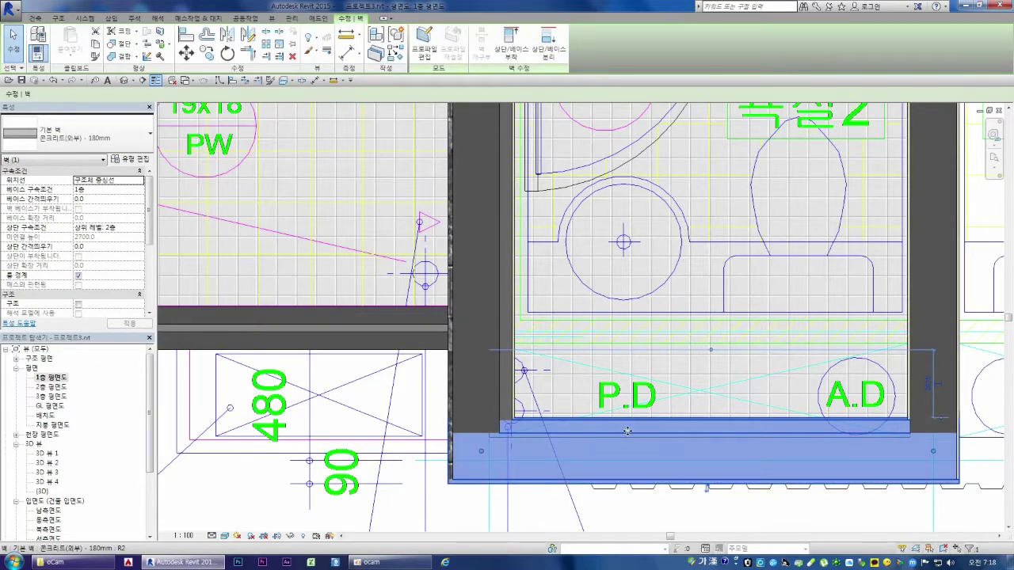
scroll(626, 430, down, 1)
scroll(610, 431, down, 2)
scroll(525, 425, down, 1)
scroll(508, 428, down, 1)
scroll(508, 429, down, 1)
scroll(389, 228, down, 1)
scroll(414, 220, up, 4)
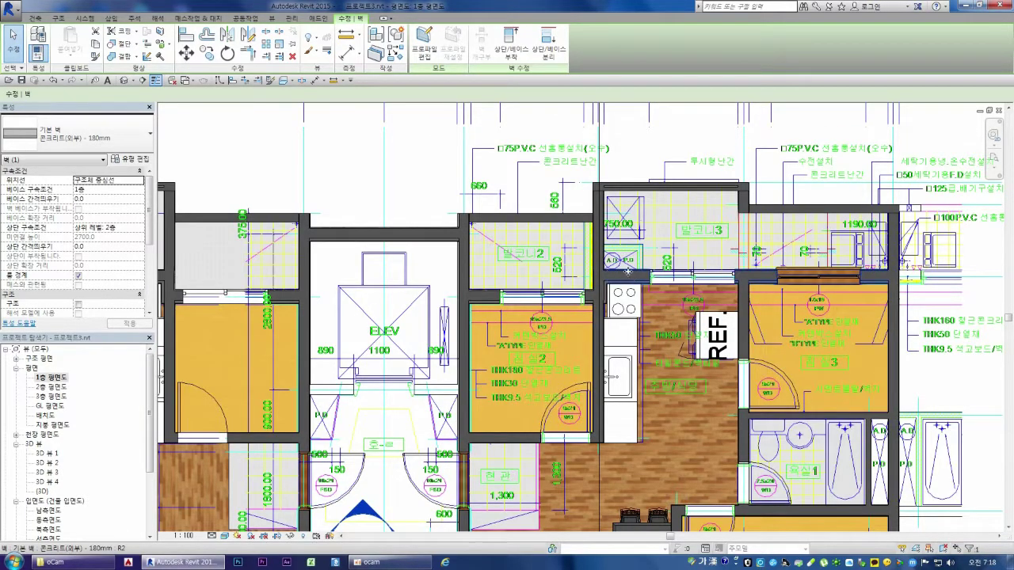
scroll(628, 271, up, 1)
scroll(616, 272, up, 5)
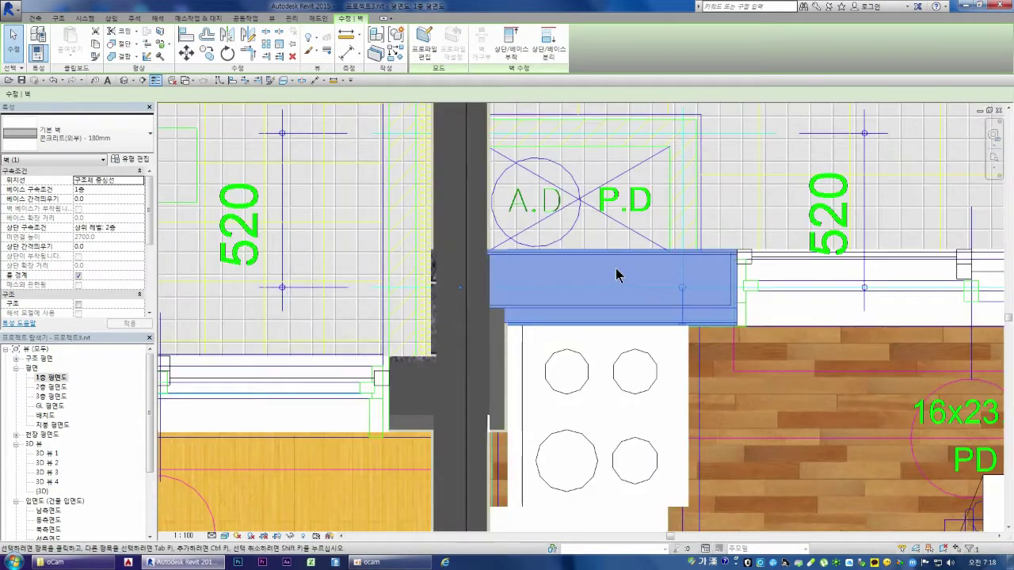
Deselect the wall and zoom to the stair hall and lower balcony
key(Escape)
scroll(702, 281, down, 5)
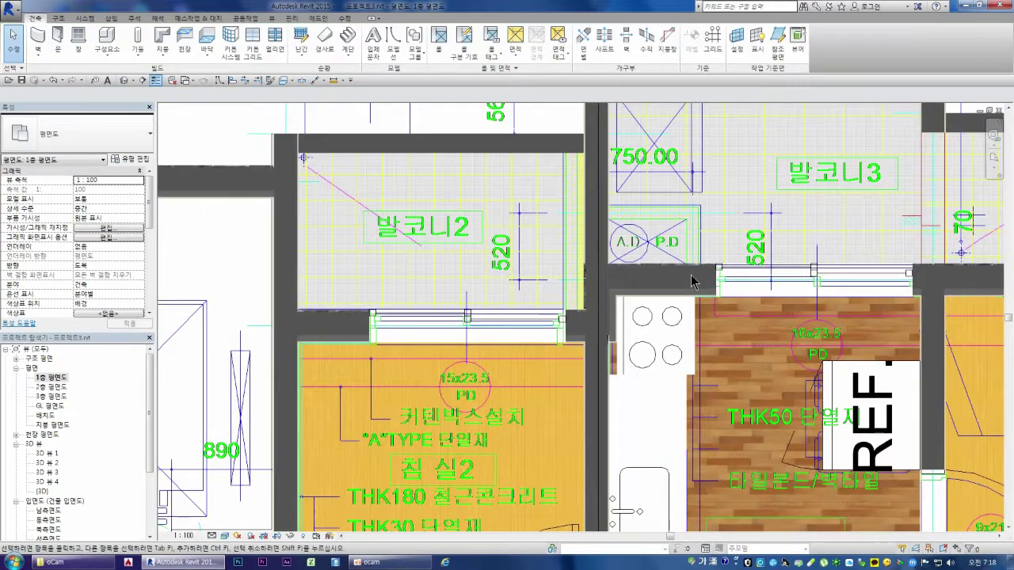
scroll(701, 281, down, 3)
scroll(425, 197, down, 3)
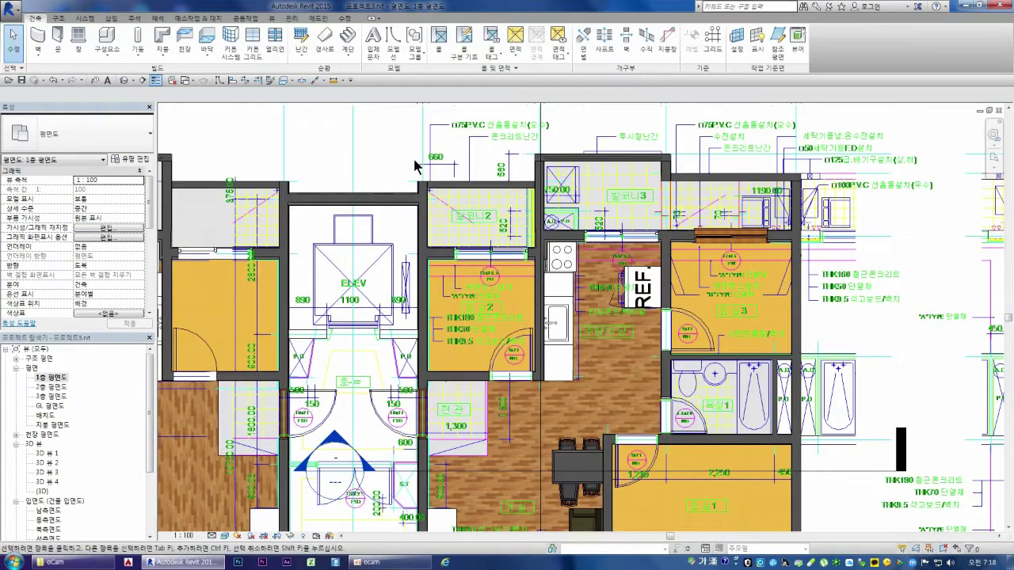
scroll(418, 163, down, 3)
scroll(394, 365, down, 2)
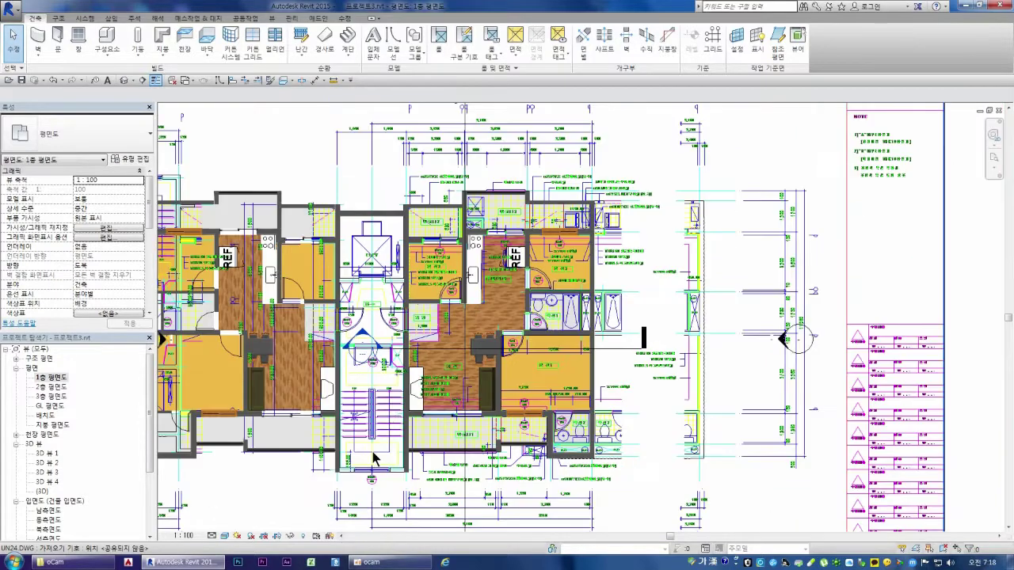
scroll(351, 492, up, 3)
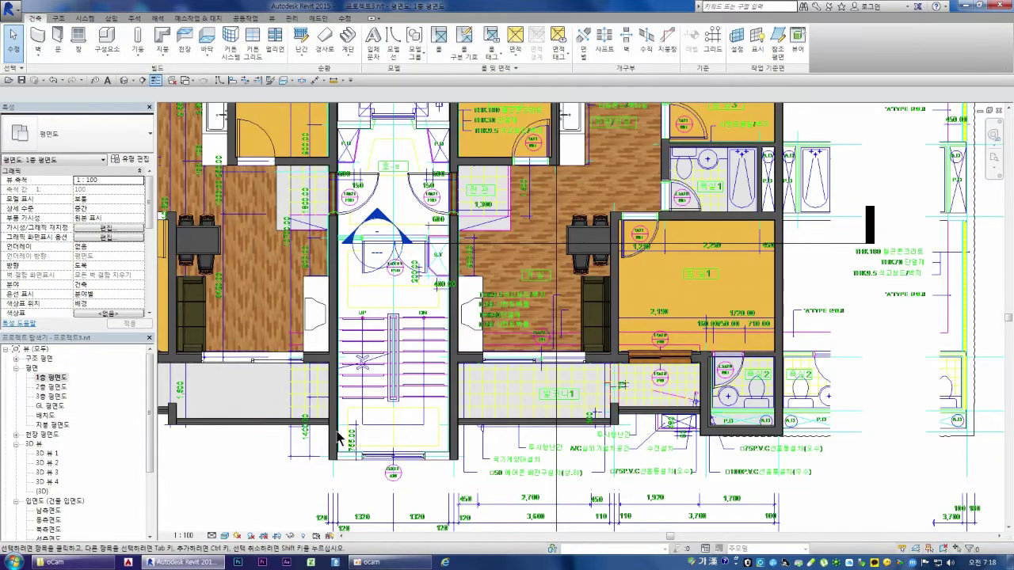
Draw the exterior wall along the bottom of the stair hall
click(37, 38)
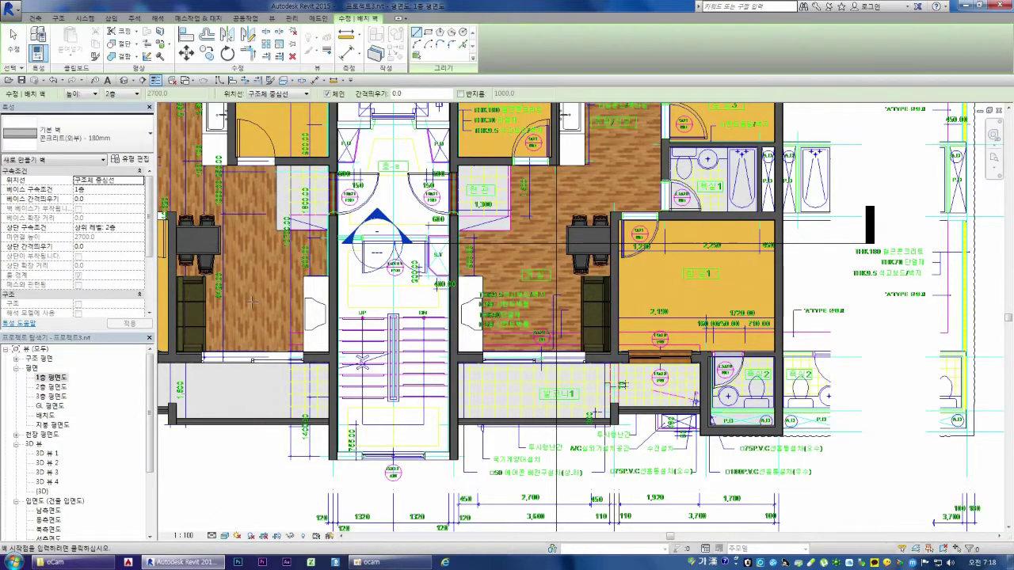
scroll(450, 460, up, 2)
scroll(449, 457, up, 2)
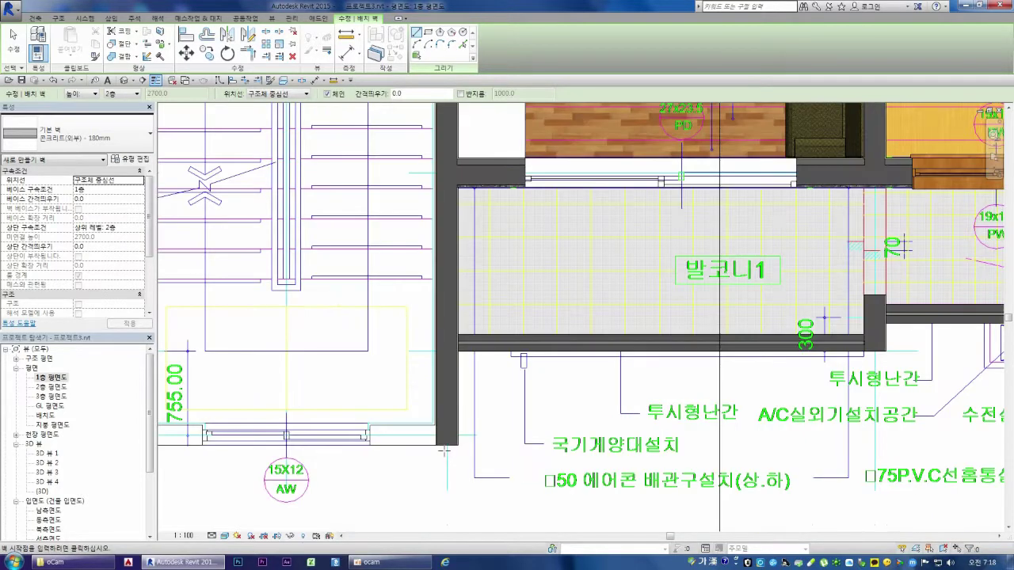
scroll(455, 435, down, 1)
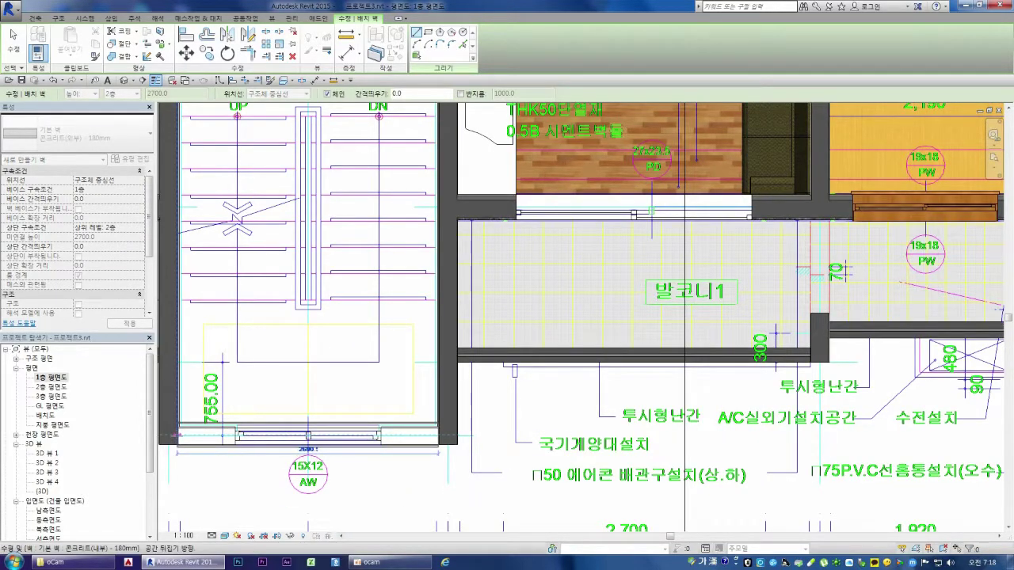
click(177, 435)
key(Escape)
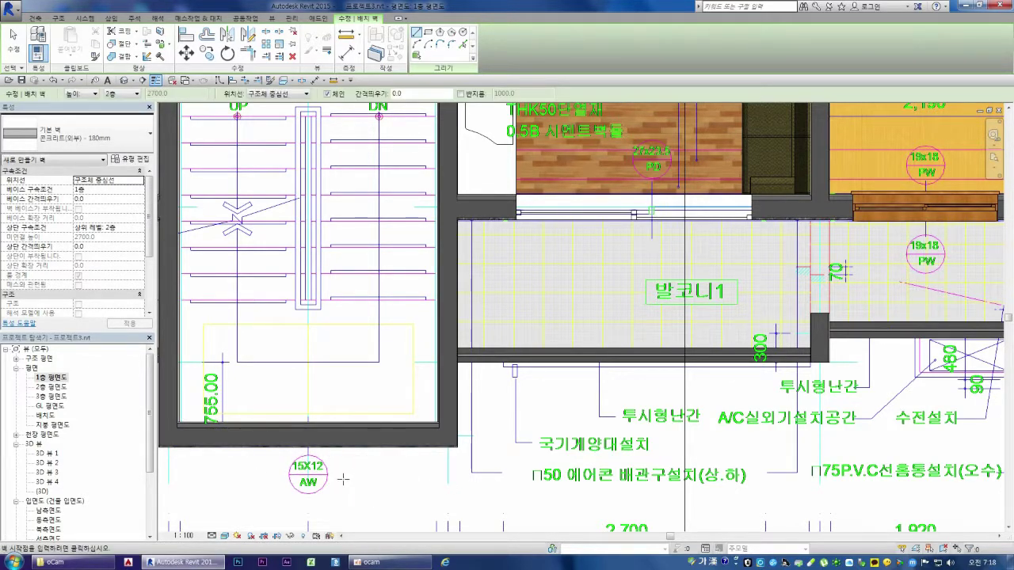
Switch the plan's visual style to Wireframe
scroll(224, 475, up, 2)
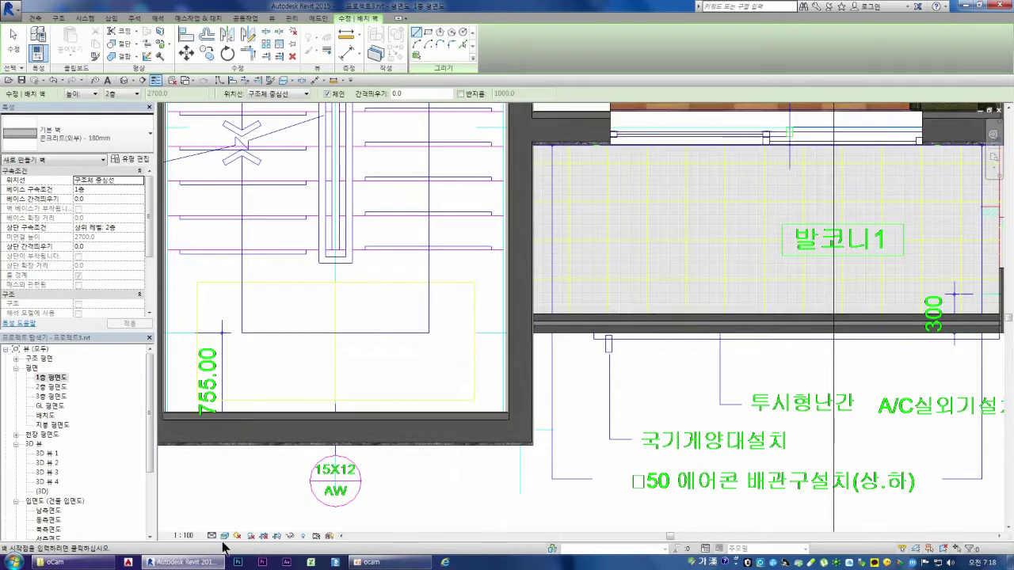
click(225, 536)
click(240, 484)
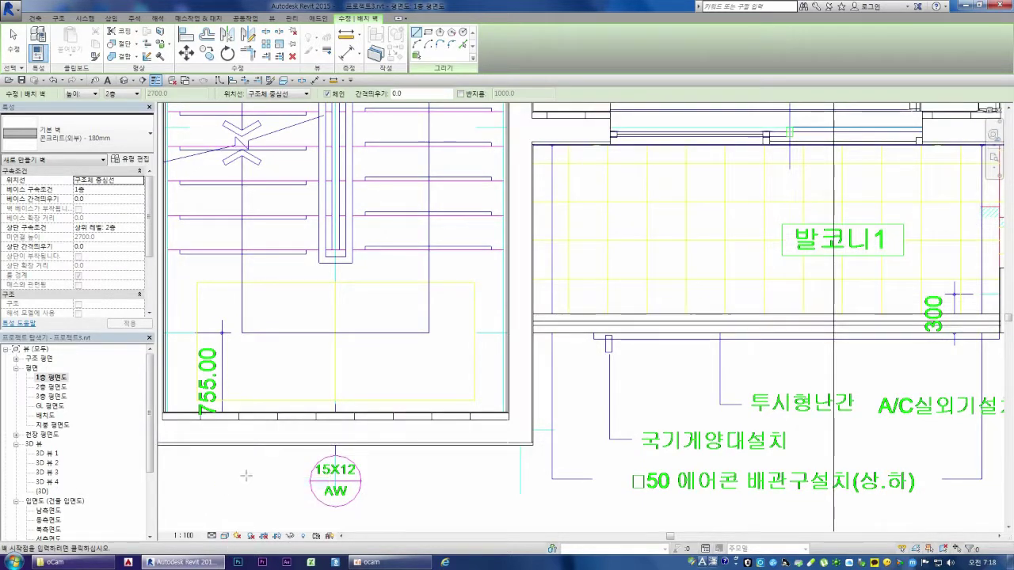
click(225, 536)
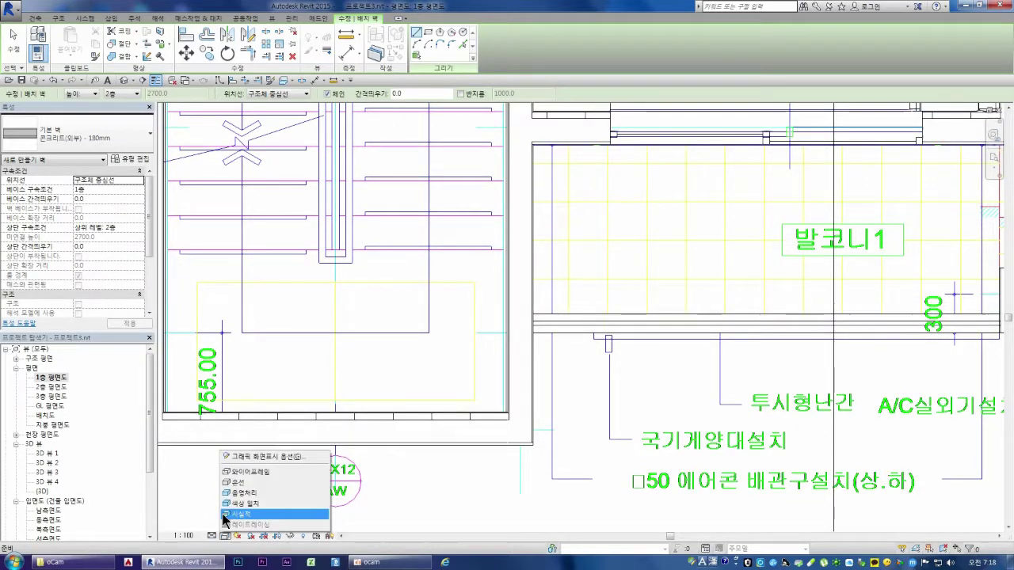
click(239, 471)
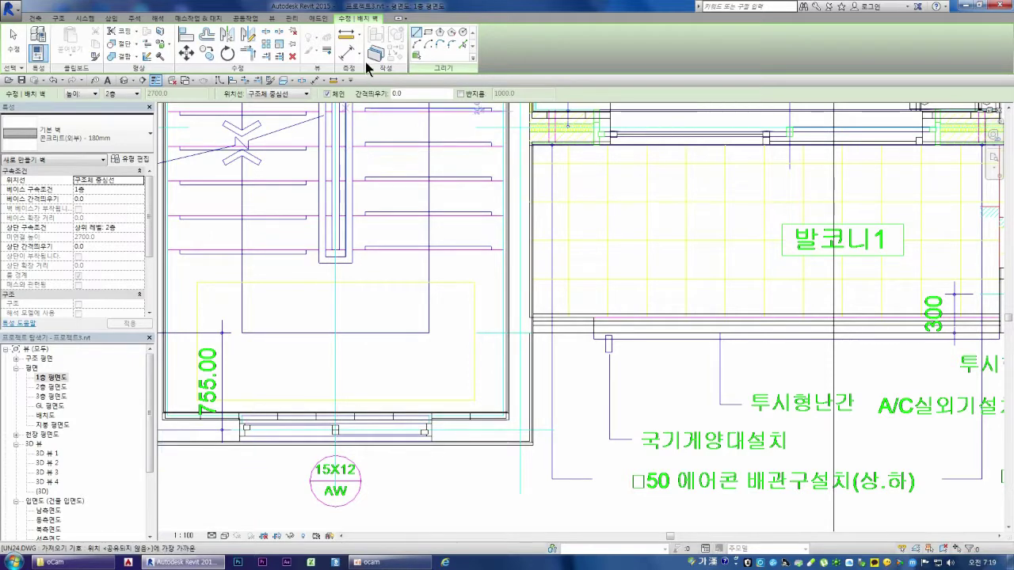
Confirm the stair-hall wall opening measures 1500, then start placing a window
key(Escape)
key(Escape)
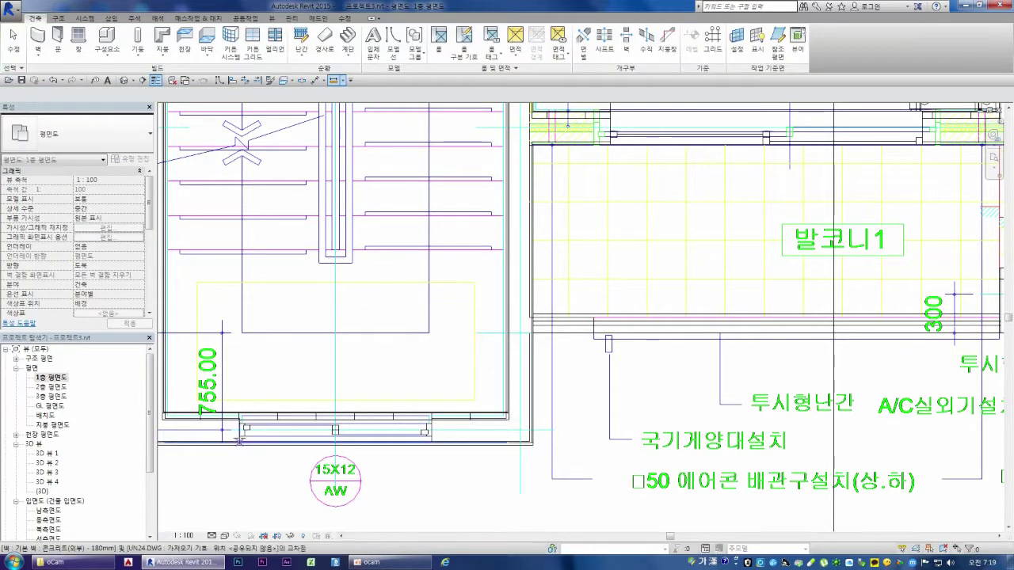
click(239, 435)
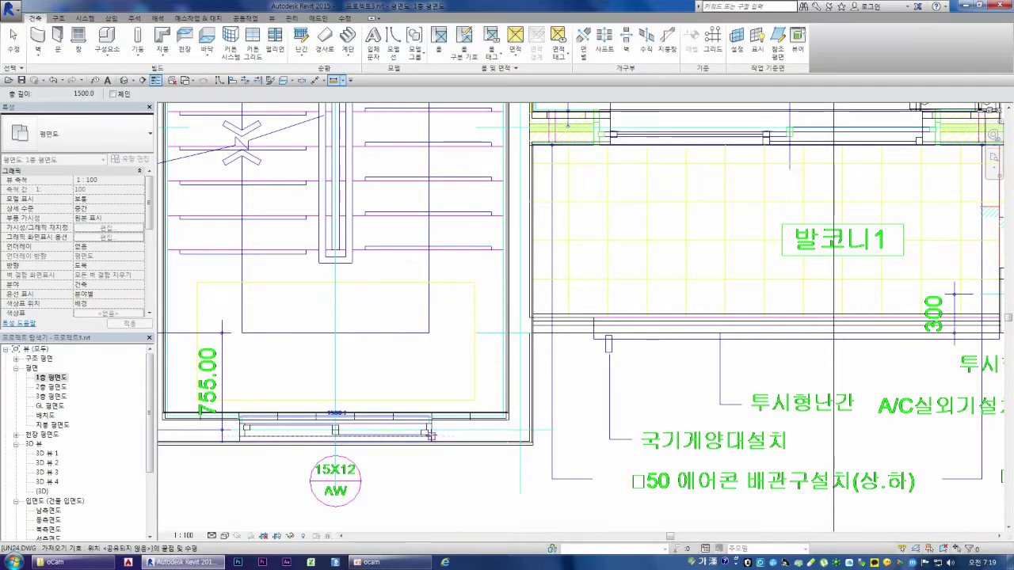
key(Escape)
key(Escape)
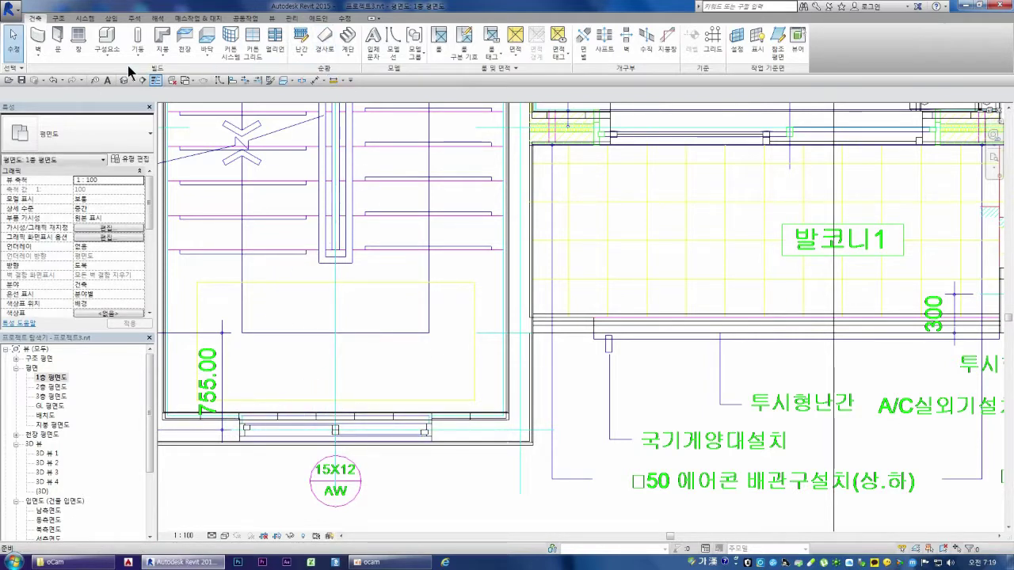
click(78, 47)
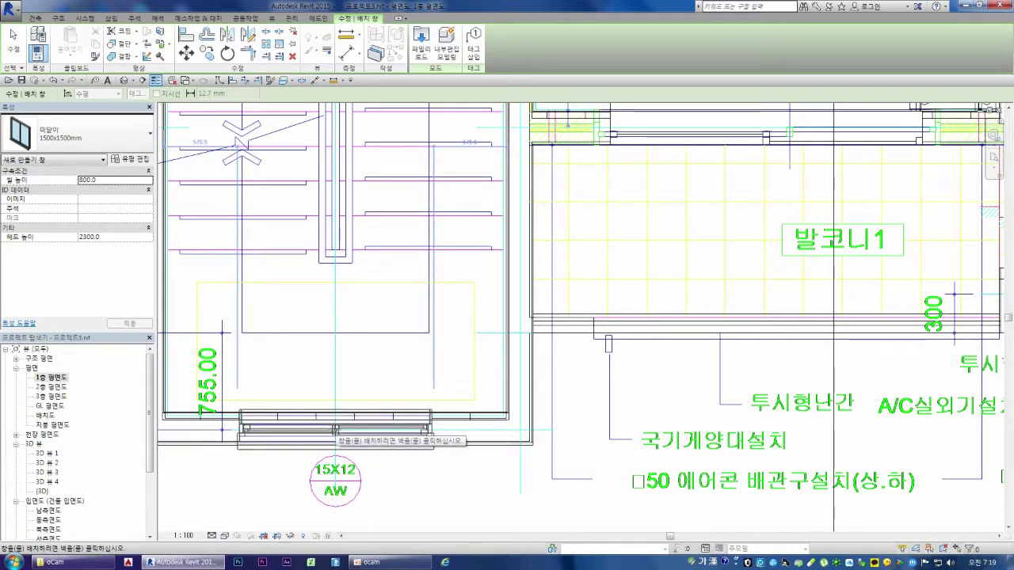
Place the 미닫이 1500x1500mm window centred in the stair-hall wall, 575.5 clear each side
click(334, 430)
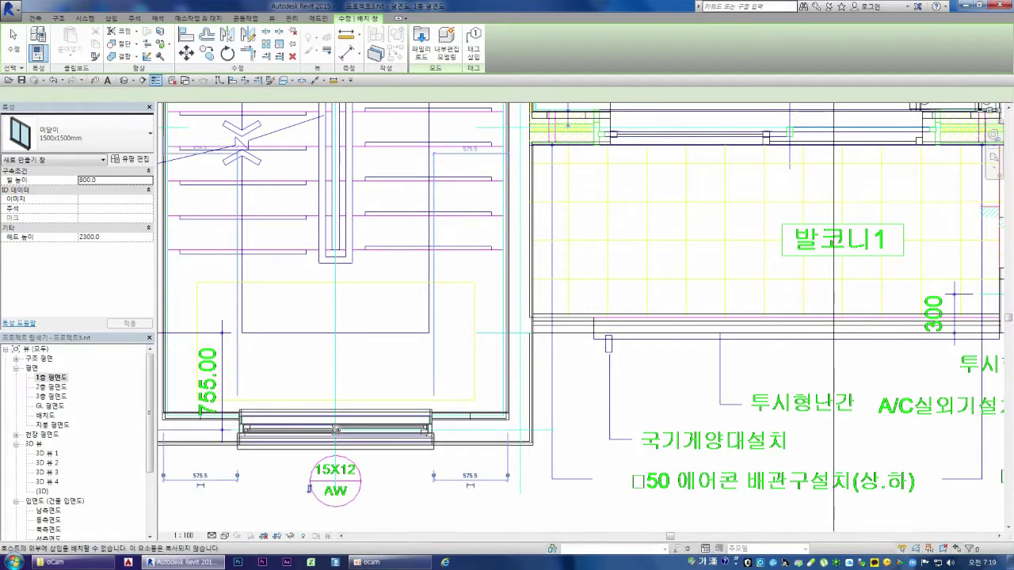
scroll(457, 406, down, 2)
scroll(442, 394, down, 1)
scroll(442, 394, down, 1)
scroll(426, 396, down, 1)
scroll(366, 150, up, 1)
scroll(366, 151, up, 1)
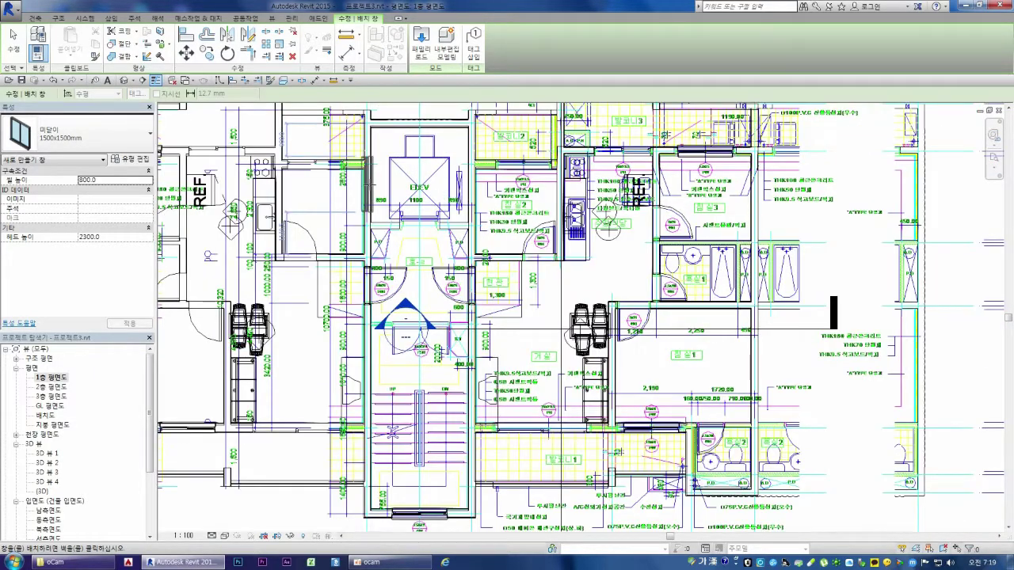
scroll(366, 151, up, 2)
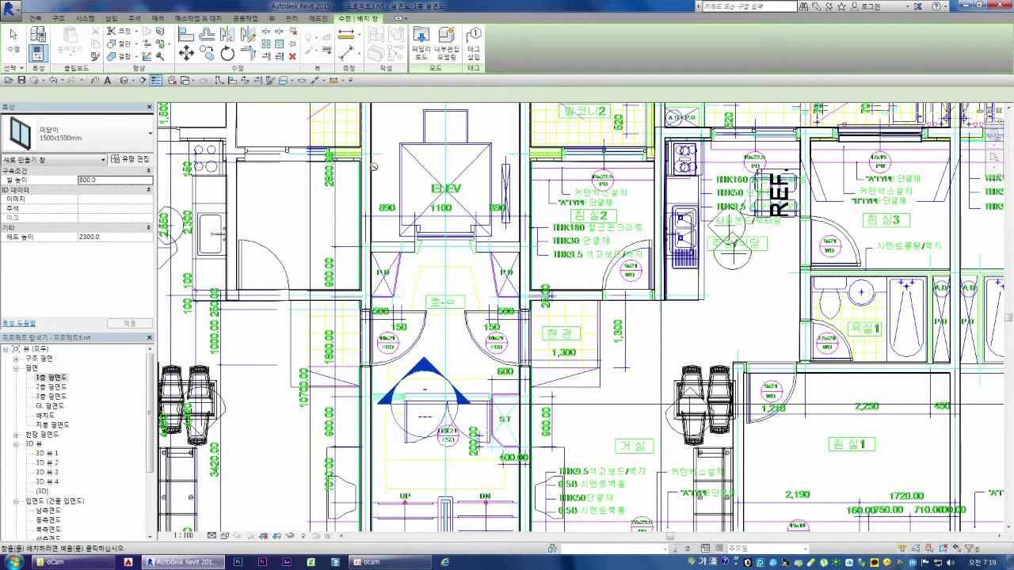
key(Escape)
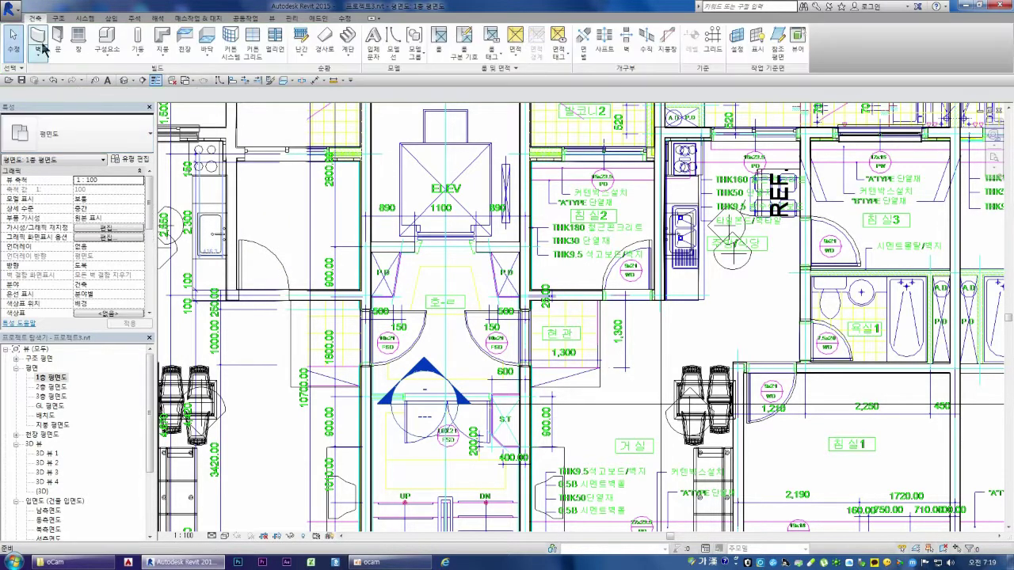
Draw a 콘크리트(내부) - 150mm wall across the elevator hall's top edge using WA
key(w)
key(a)
click(128, 144)
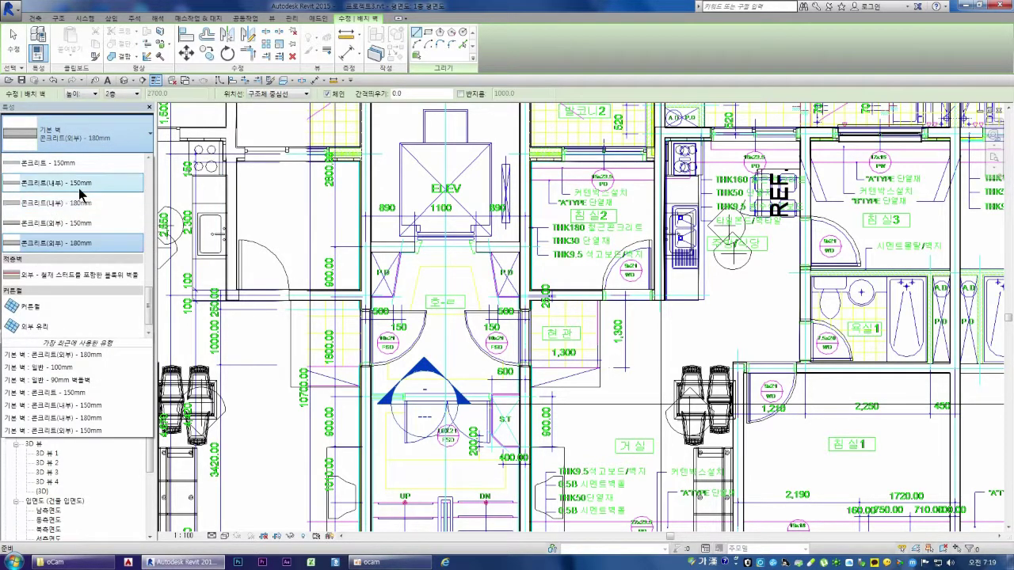
click(84, 186)
scroll(420, 231, up, 2)
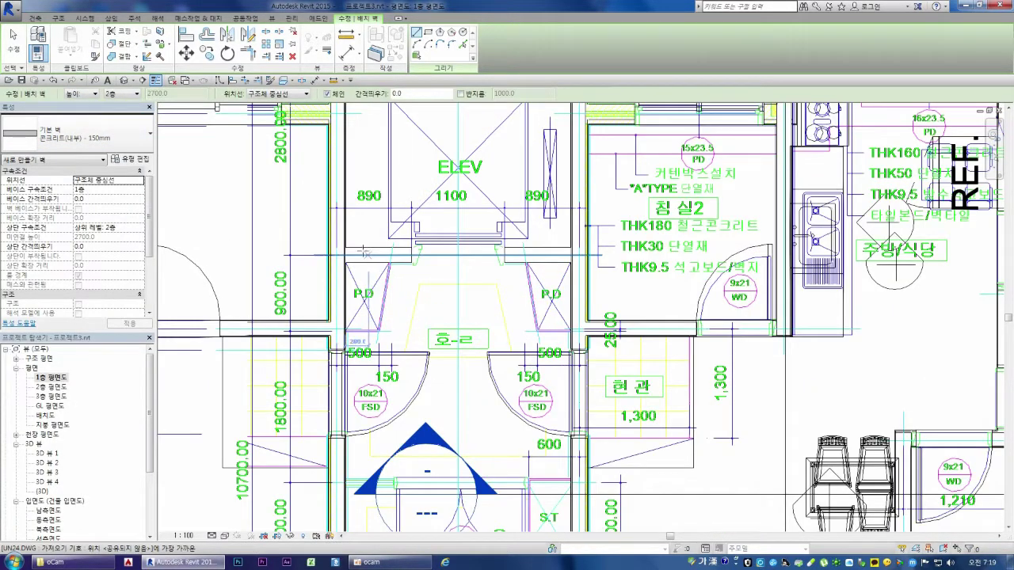
click(344, 253)
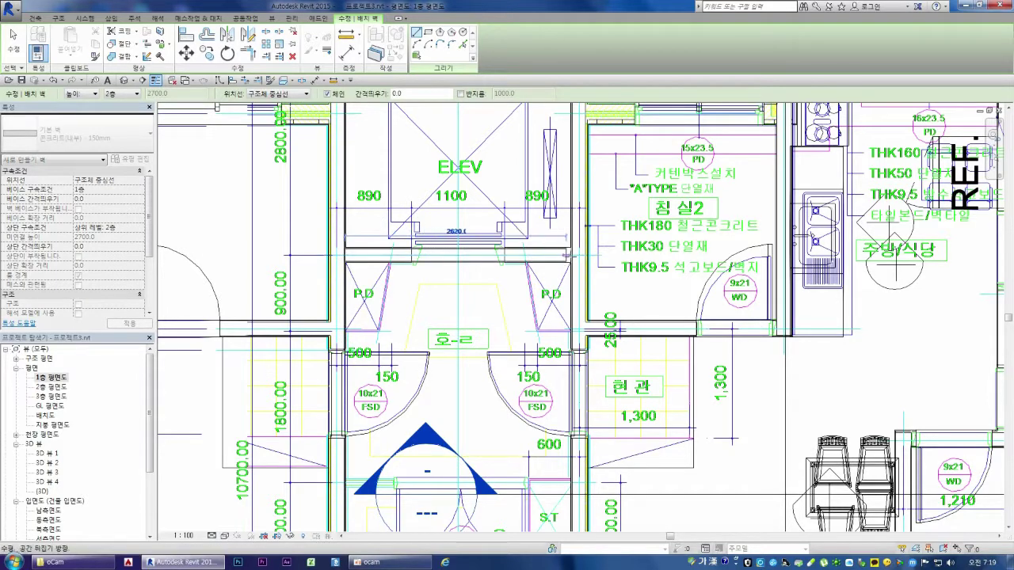
click(572, 259)
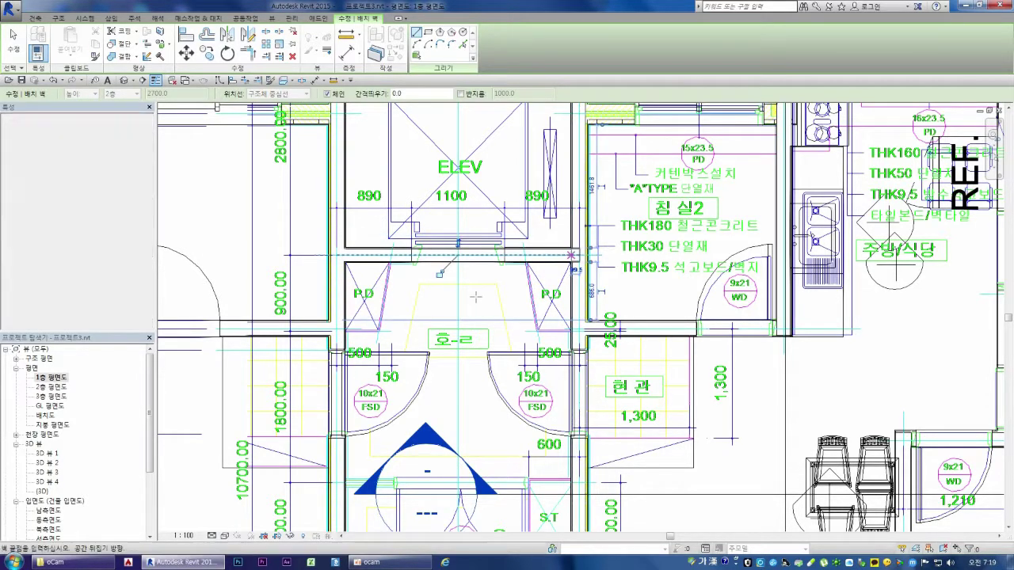
key(Escape)
key(Escape)
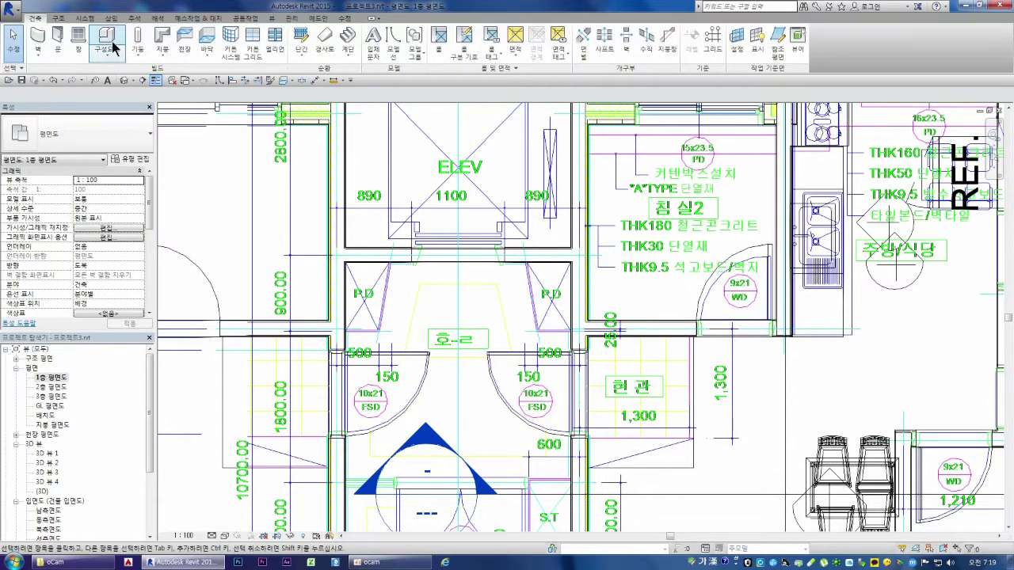
Load the 엘리베이터.rfa family from the 특수 시설물 > 승강기 library folder
click(107, 38)
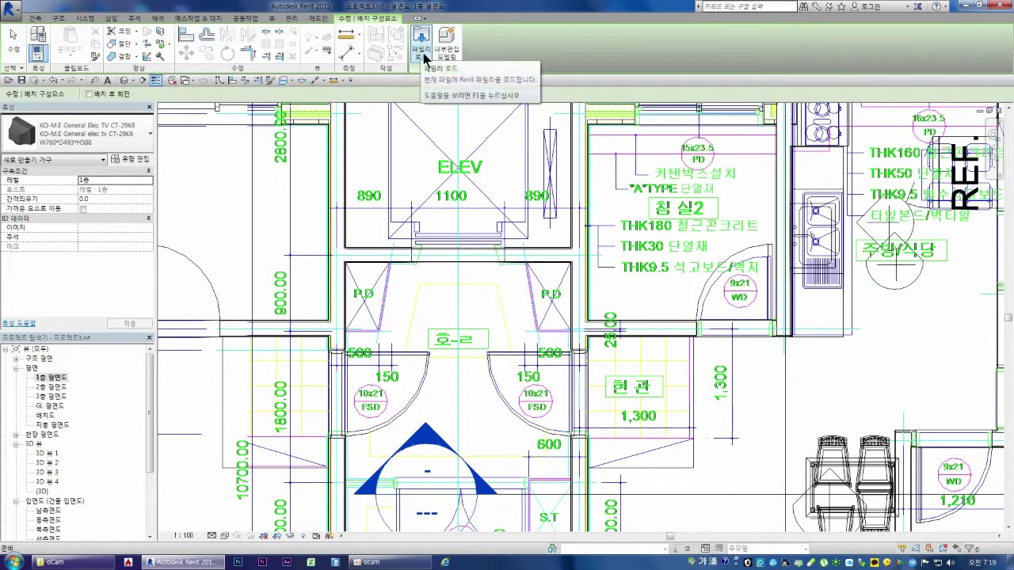
click(422, 55)
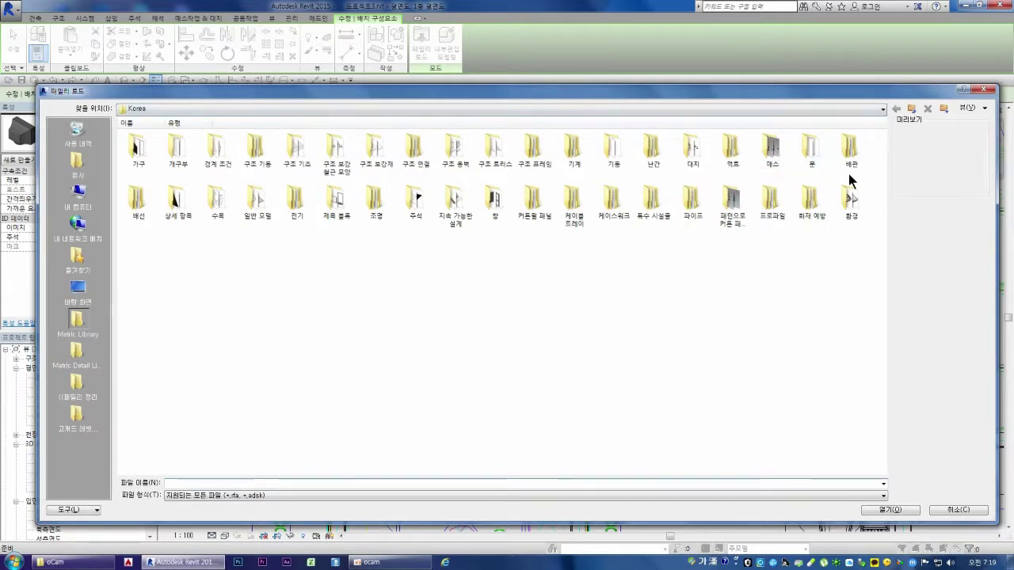
double_click(653, 208)
double_click(335, 155)
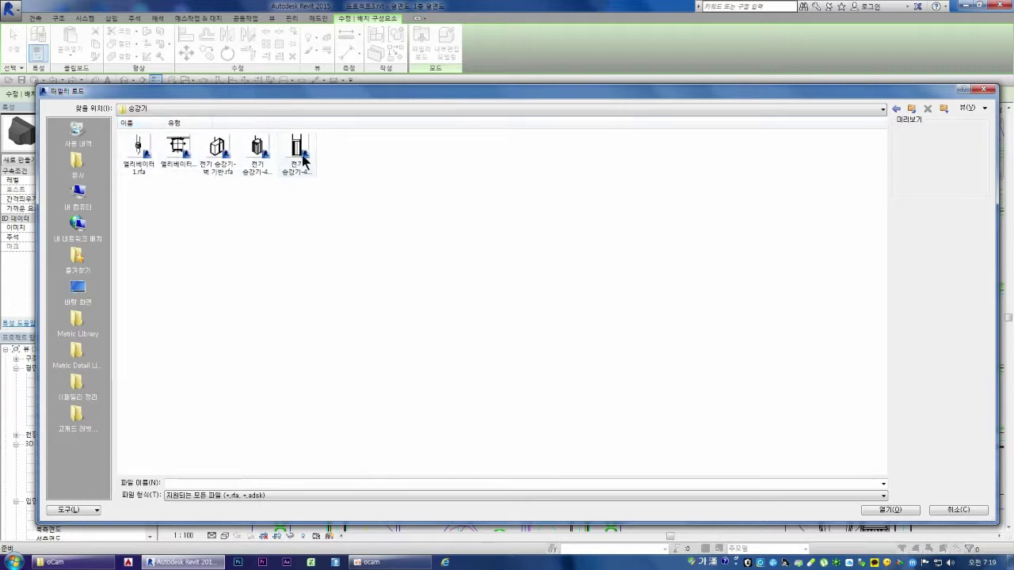
click(179, 153)
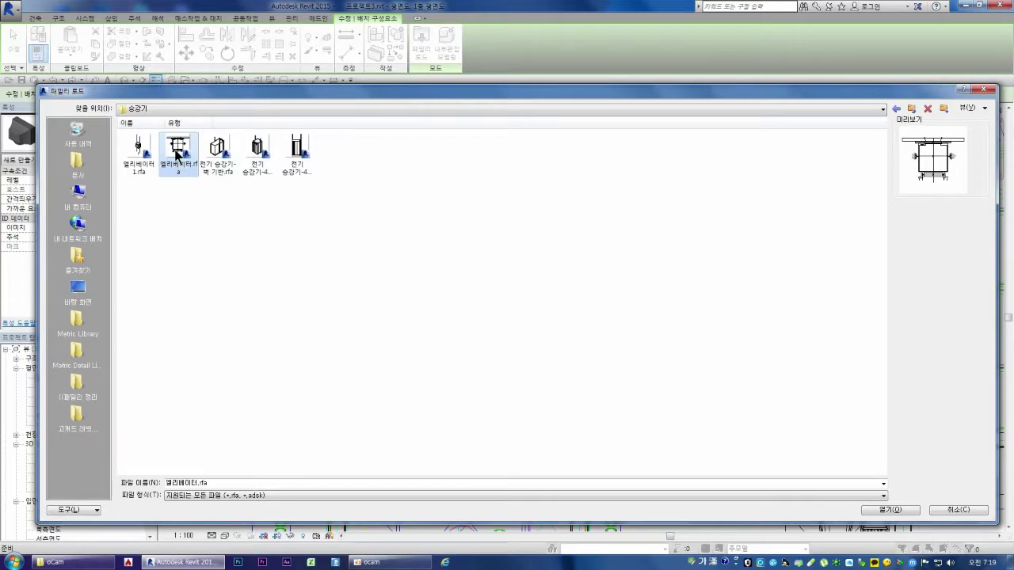
double_click(177, 153)
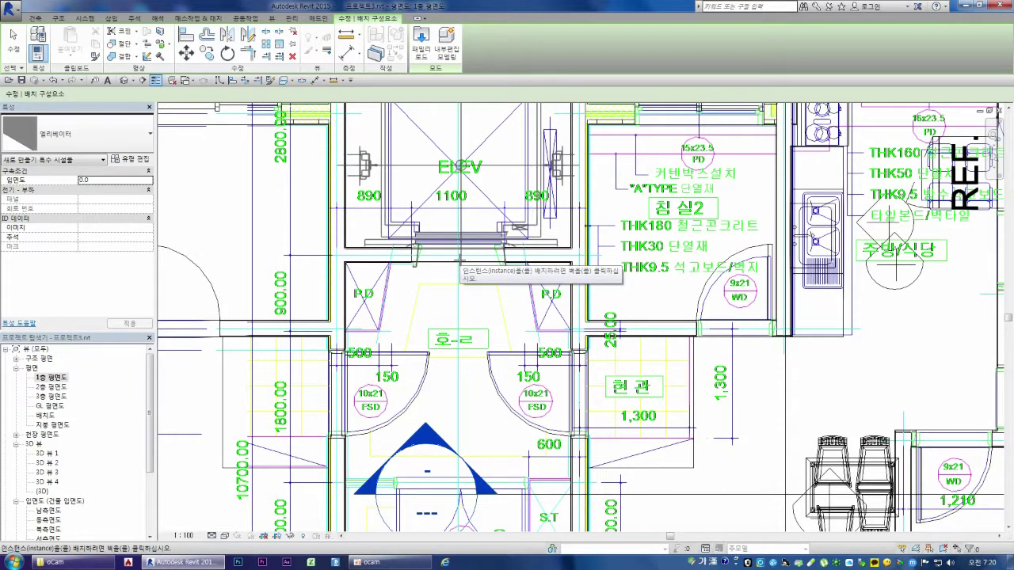
Place the elevator inside the ELEV shaft
click(459, 259)
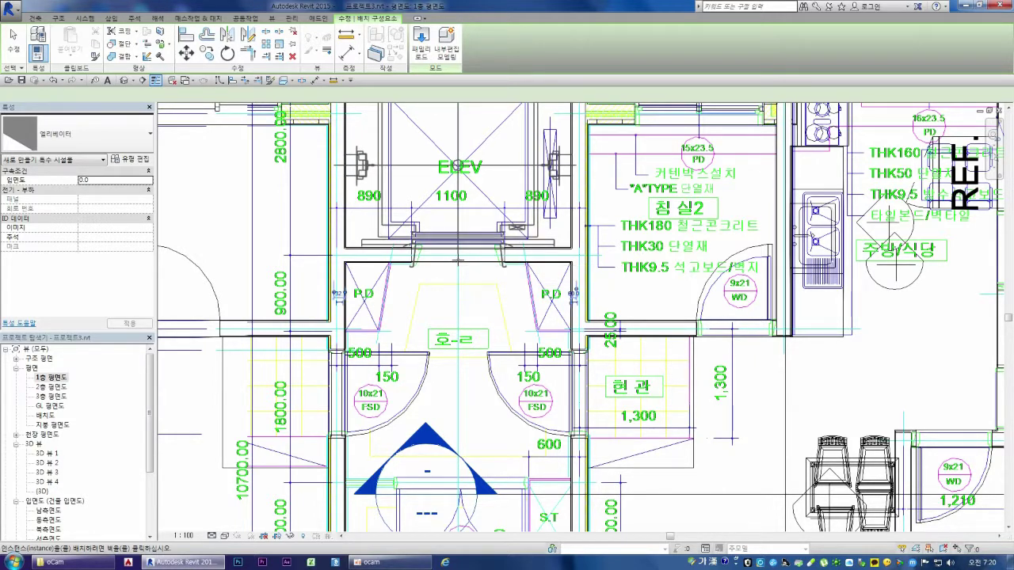
scroll(449, 325, down, 3)
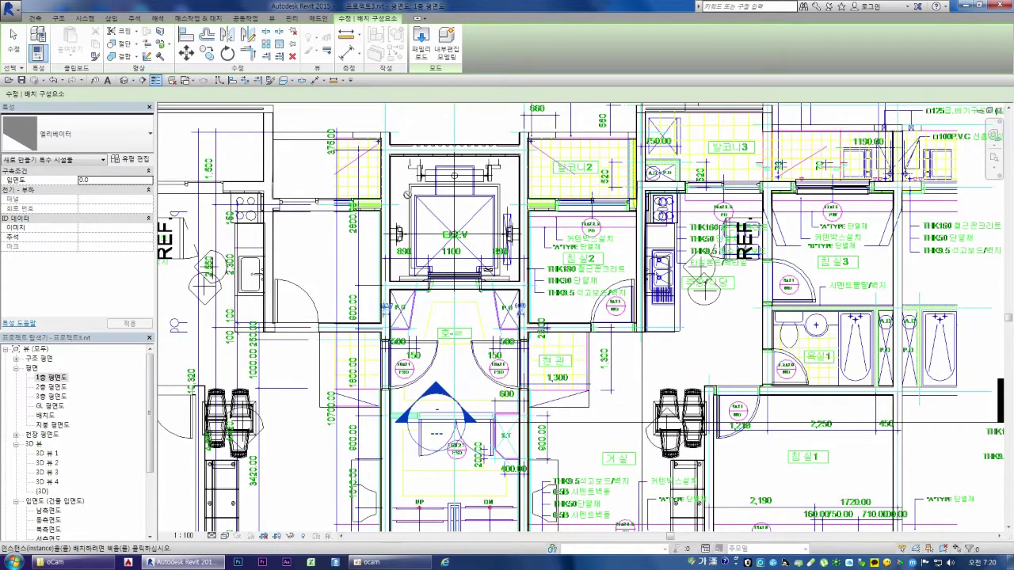
scroll(438, 241, down, 4)
key(Escape)
key(Escape)
scroll(434, 328, up, 4)
key(Escape)
scroll(412, 337, up, 2)
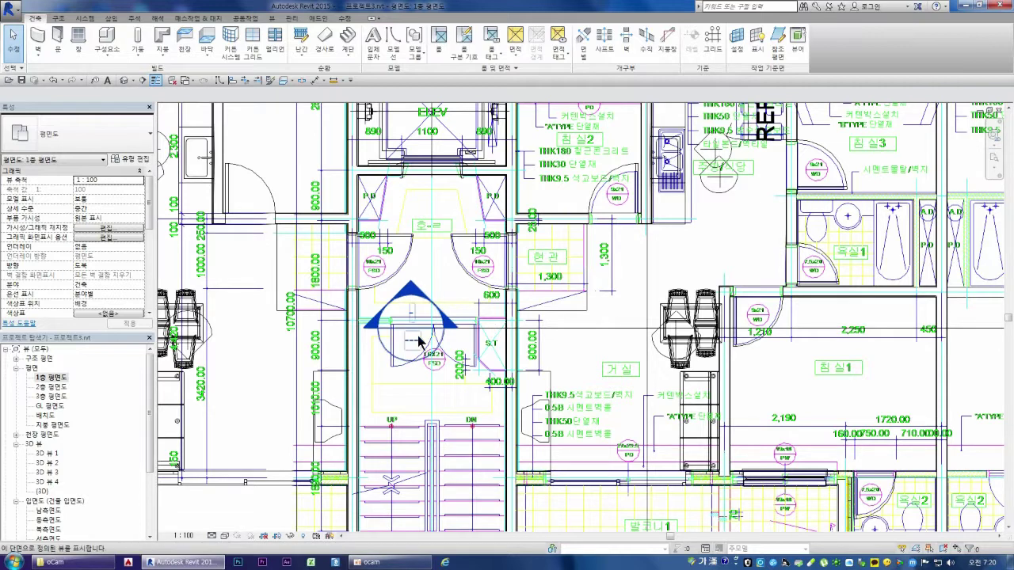
scroll(434, 311, up, 1)
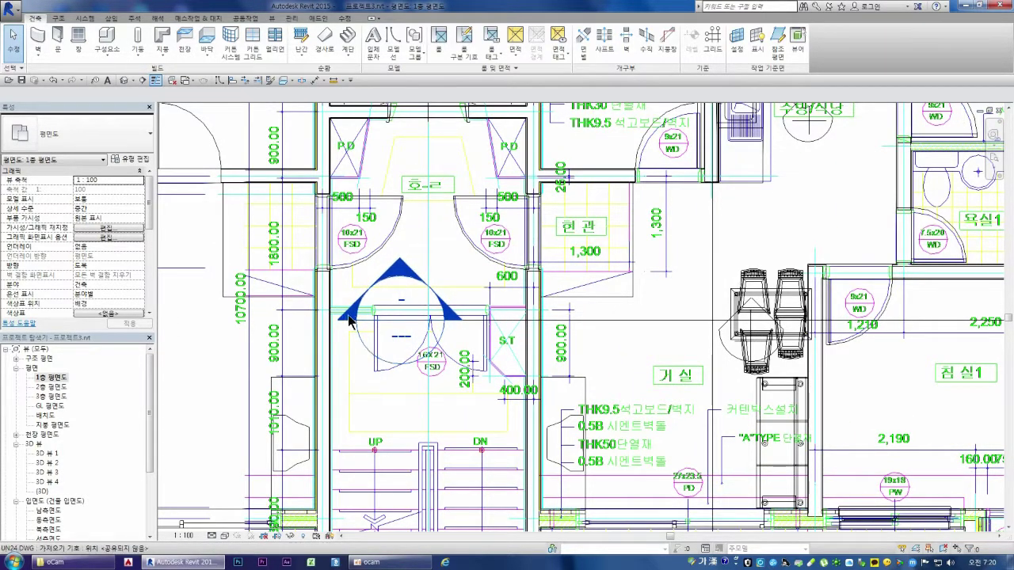
Draw a 일반 - 100mm wall across the lobby opening
click(37, 38)
click(133, 139)
scroll(125, 193, up, 3)
scroll(94, 255, up, 2)
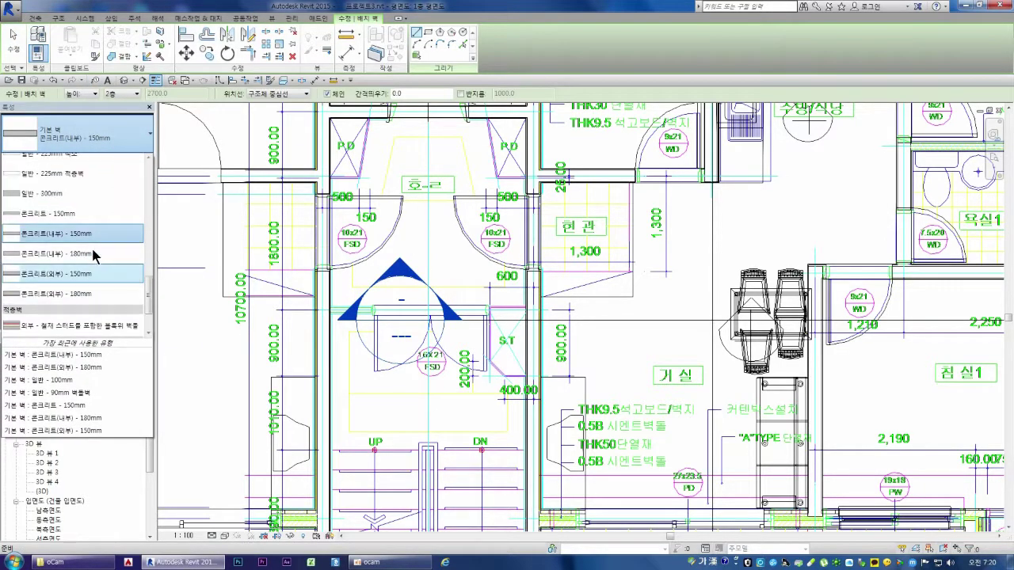
scroll(82, 251, up, 2)
scroll(84, 244, up, 1)
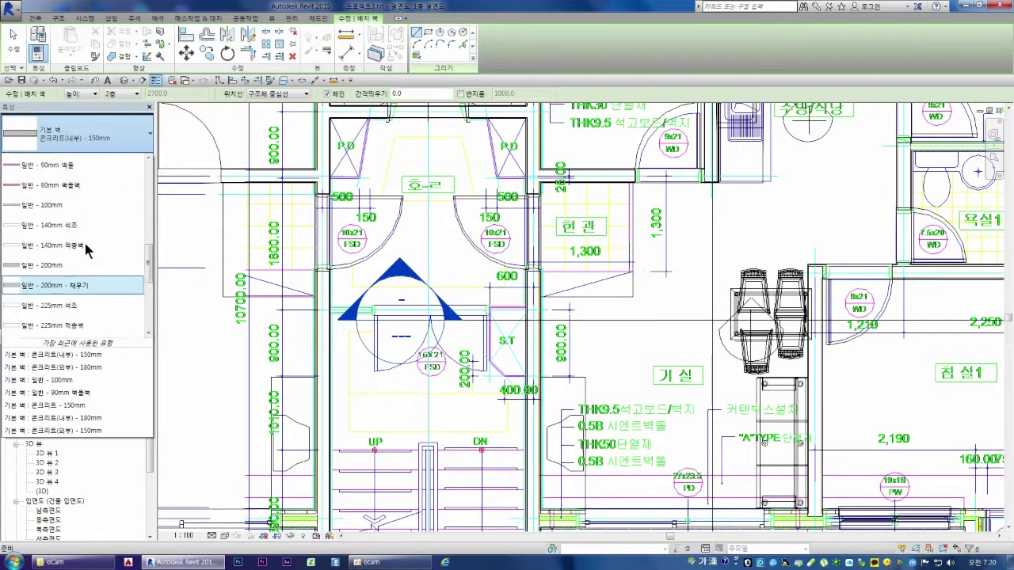
click(54, 207)
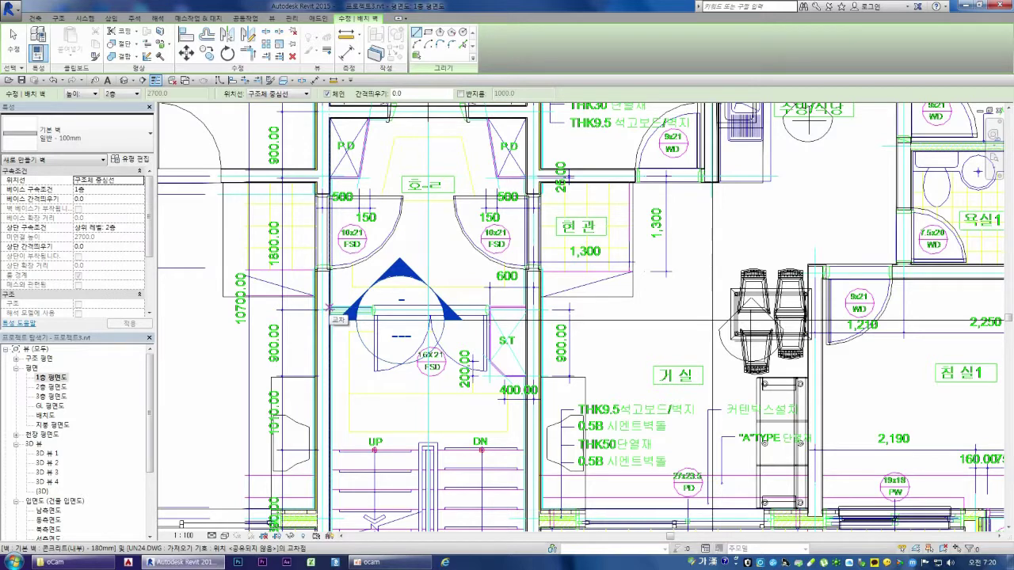
scroll(329, 312, up, 2)
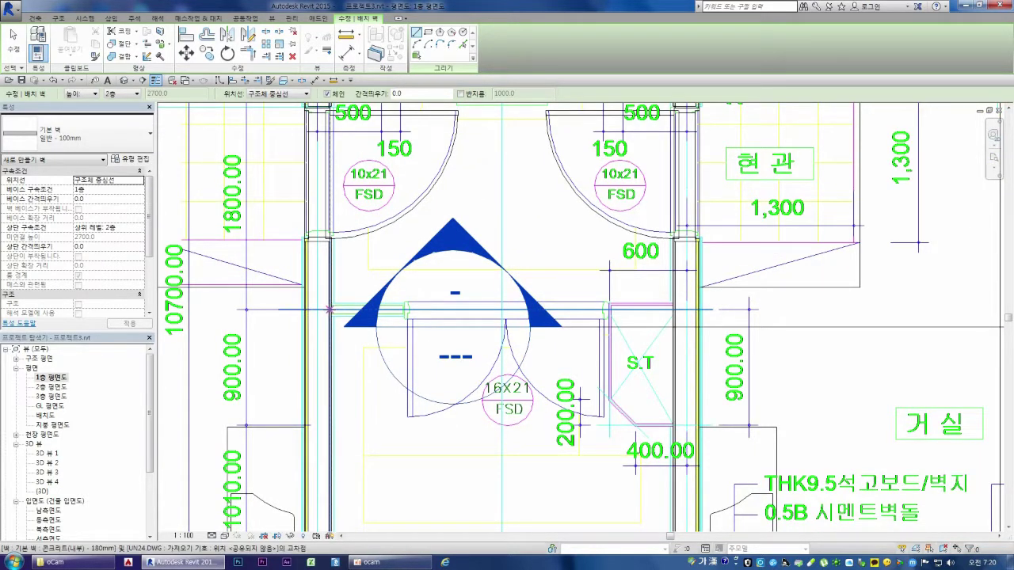
click(333, 312)
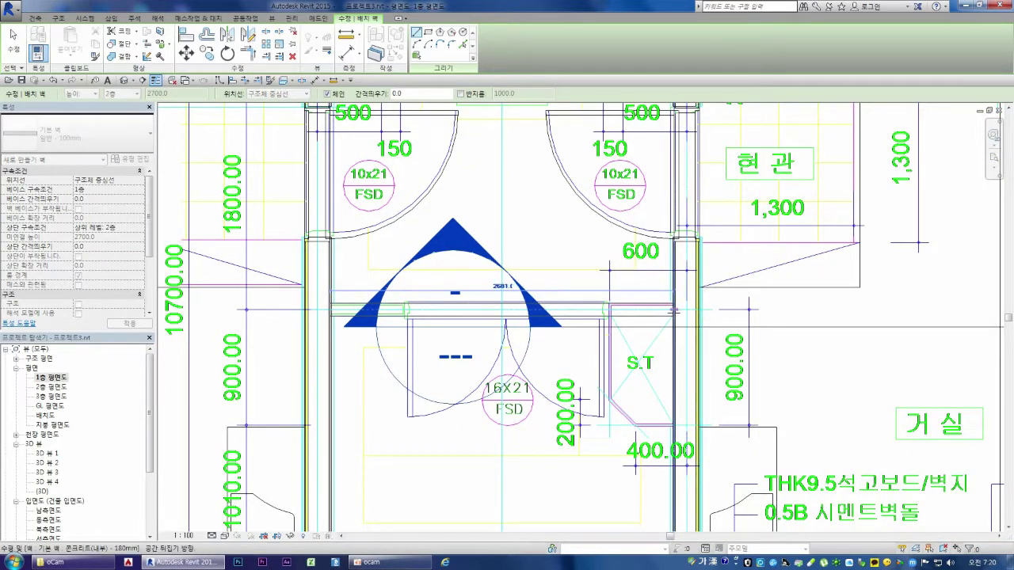
click(673, 311)
key(Escape)
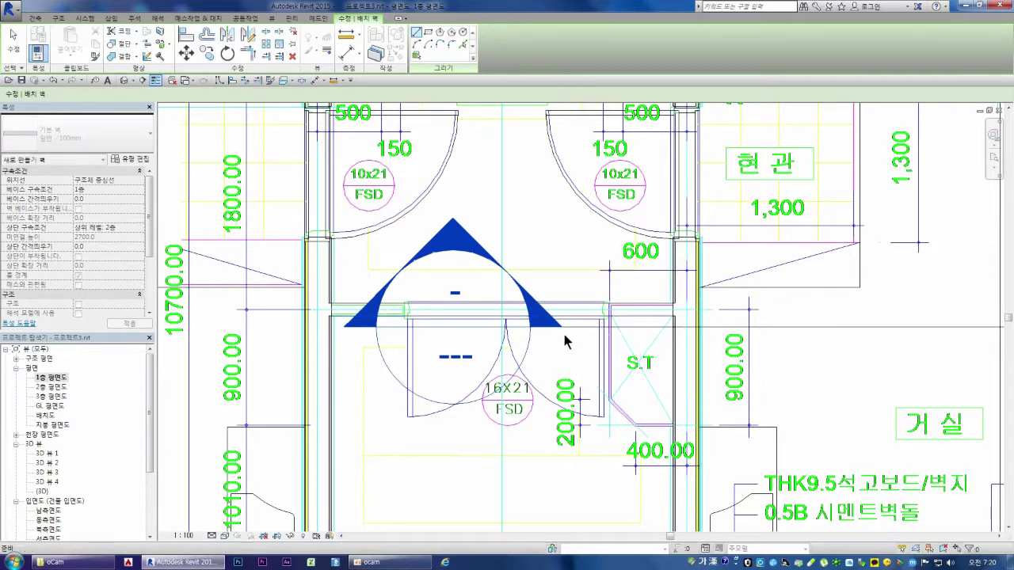
key(Escape)
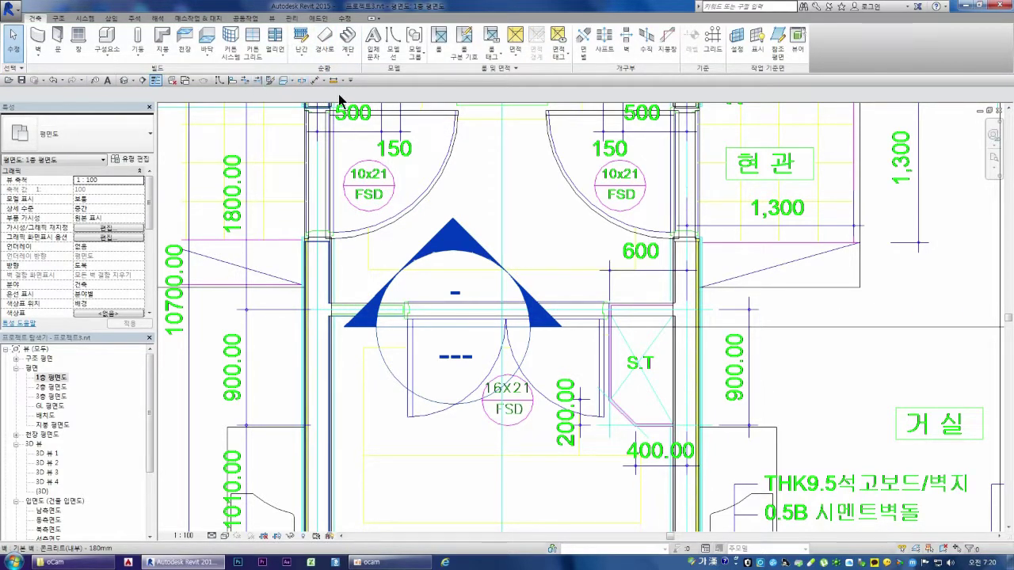
Measure the lobby opening as 1509.7, then start the Door tool
click(333, 80)
click(408, 416)
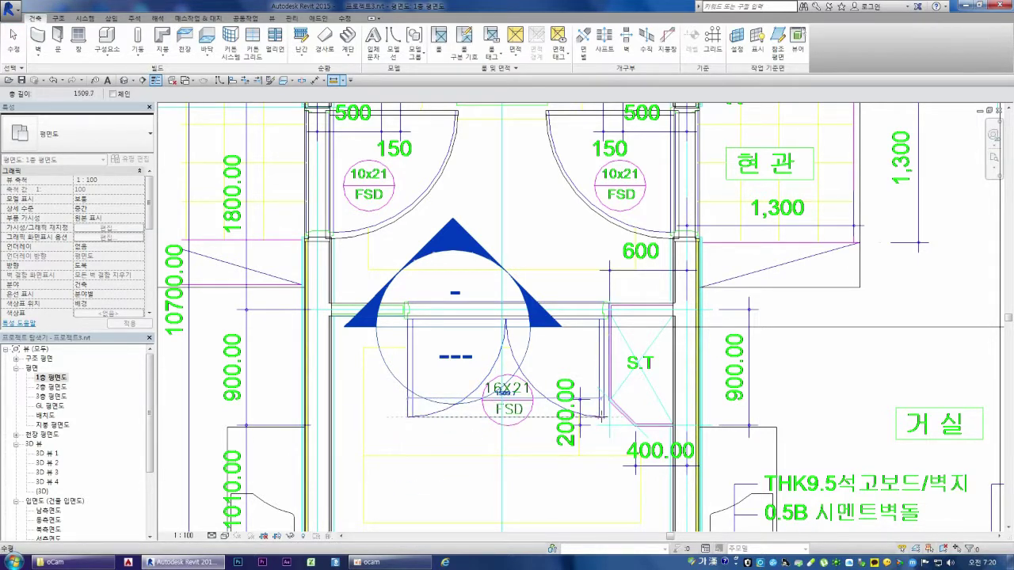
click(57, 36)
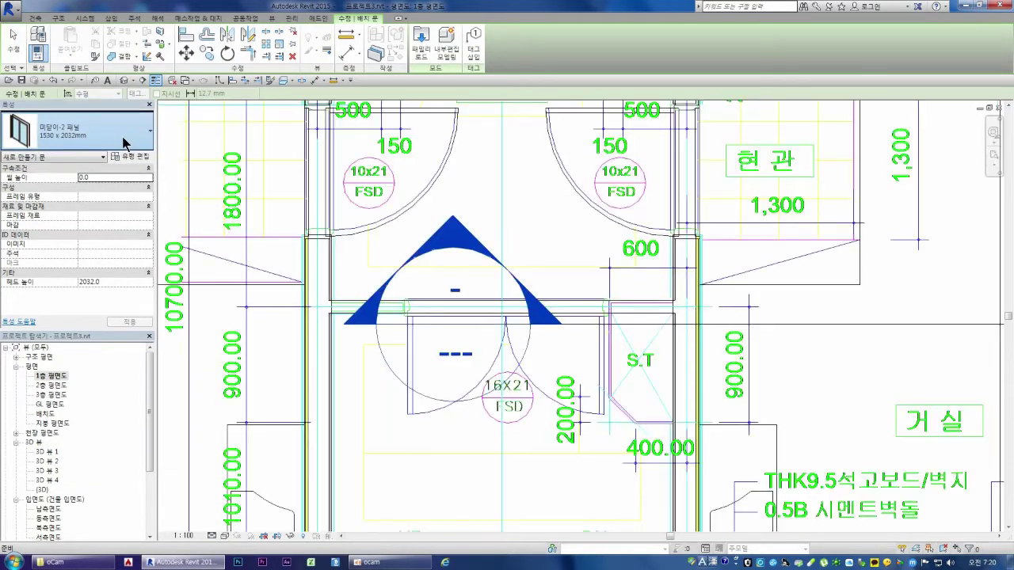
Load the 양여닫이 갑종 방화문.rfa double fire-door family from the 문 folder, sized 2000X2100
click(126, 135)
scroll(94, 214, down, 3)
scroll(92, 224, down, 2)
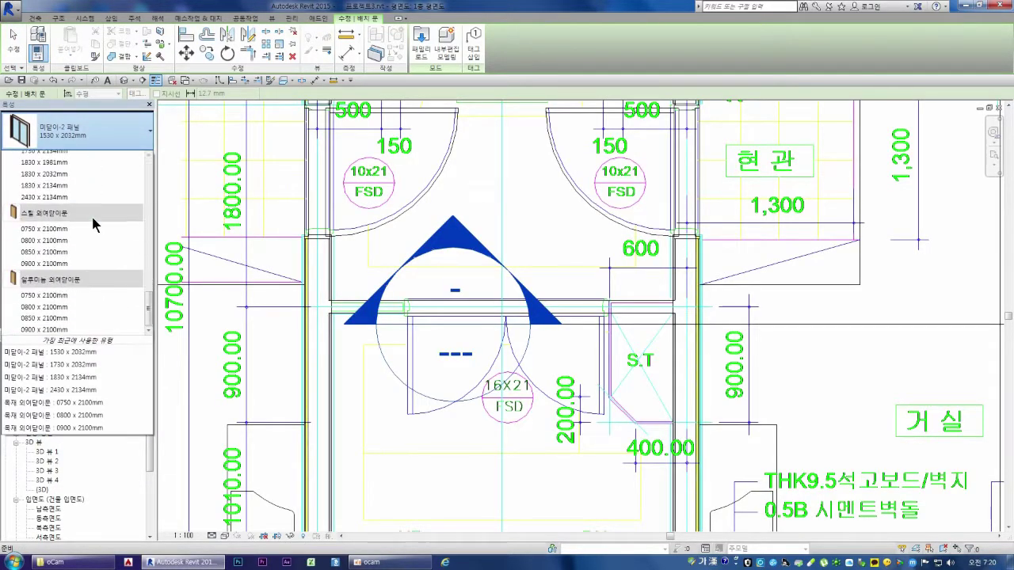
scroll(93, 222, up, 2)
scroll(93, 217, up, 3)
scroll(92, 217, up, 3)
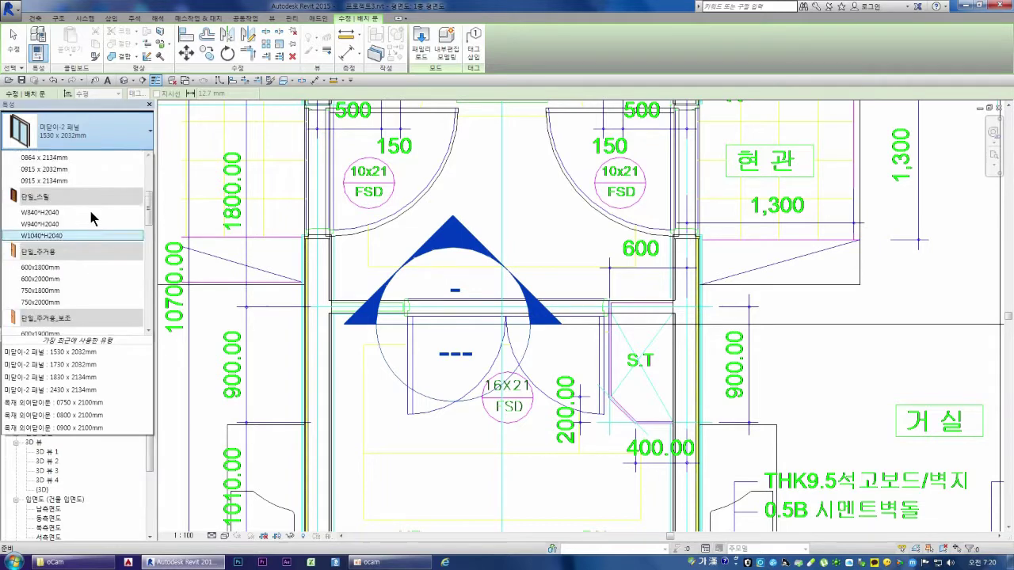
scroll(90, 217, up, 3)
click(417, 50)
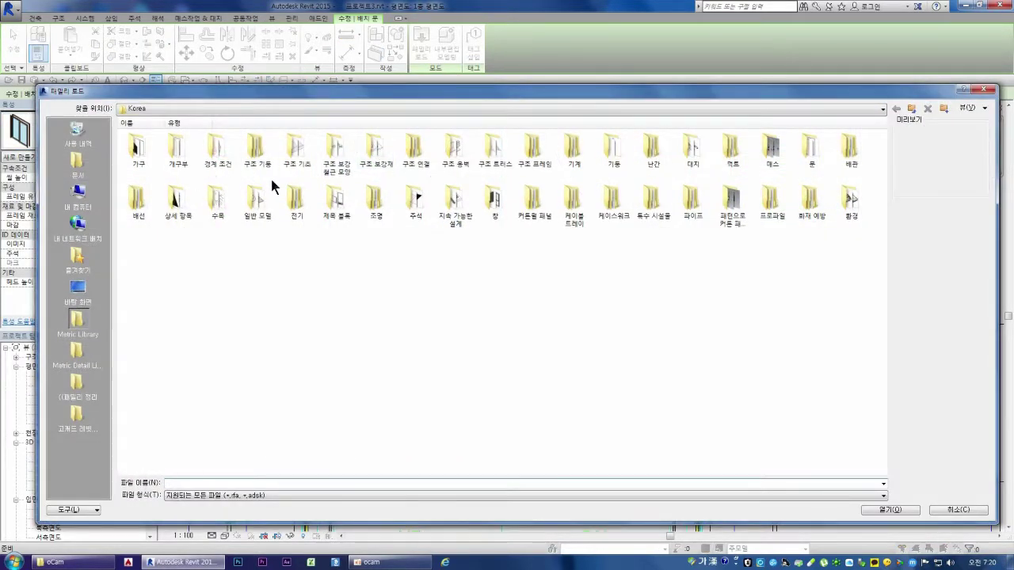
double_click(809, 149)
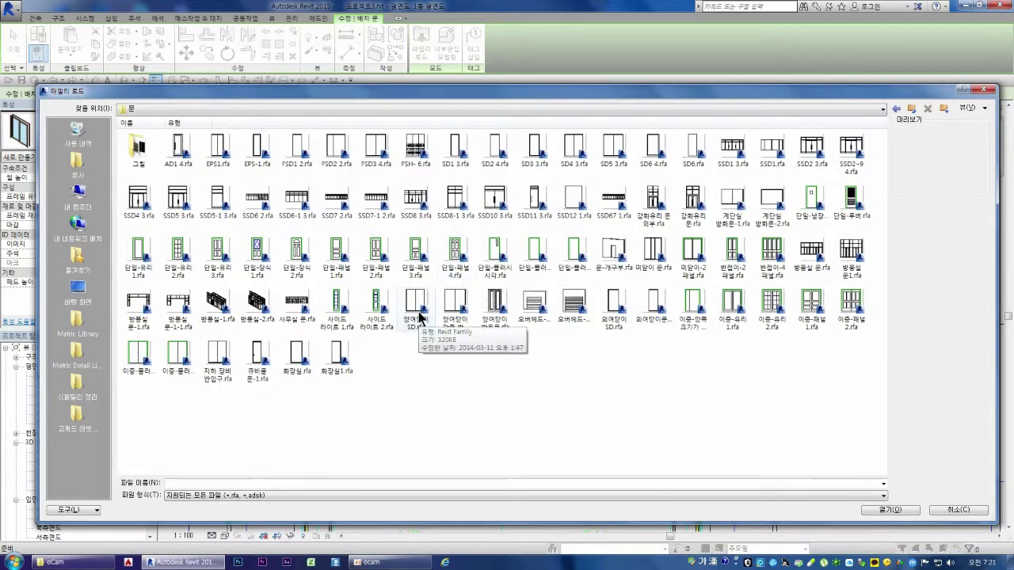
click(455, 313)
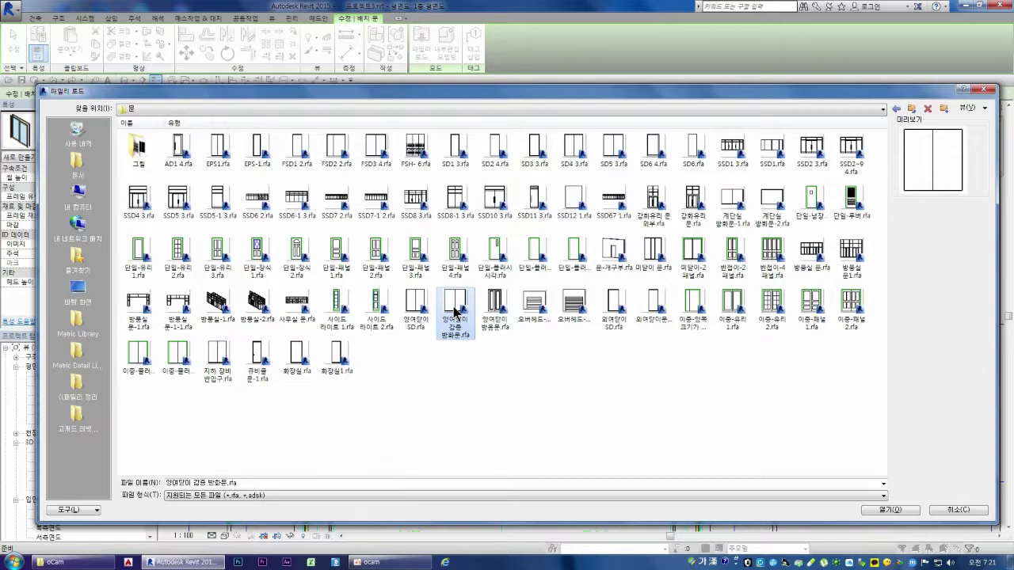
double_click(458, 310)
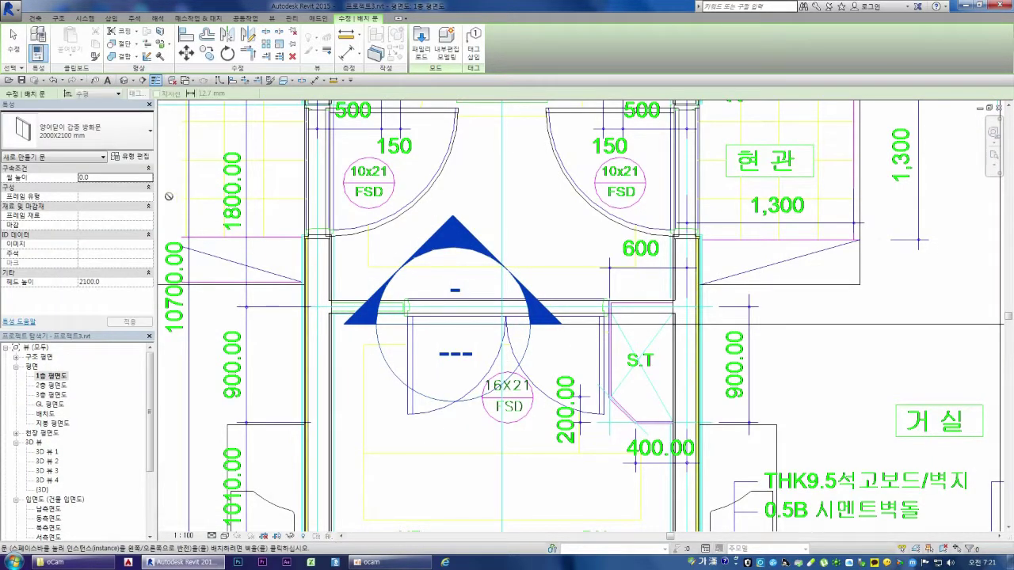
Duplicate the 양여닫이 갑종 방화문 fire door as a '1500x2100 mm' type with Width 1500
click(139, 141)
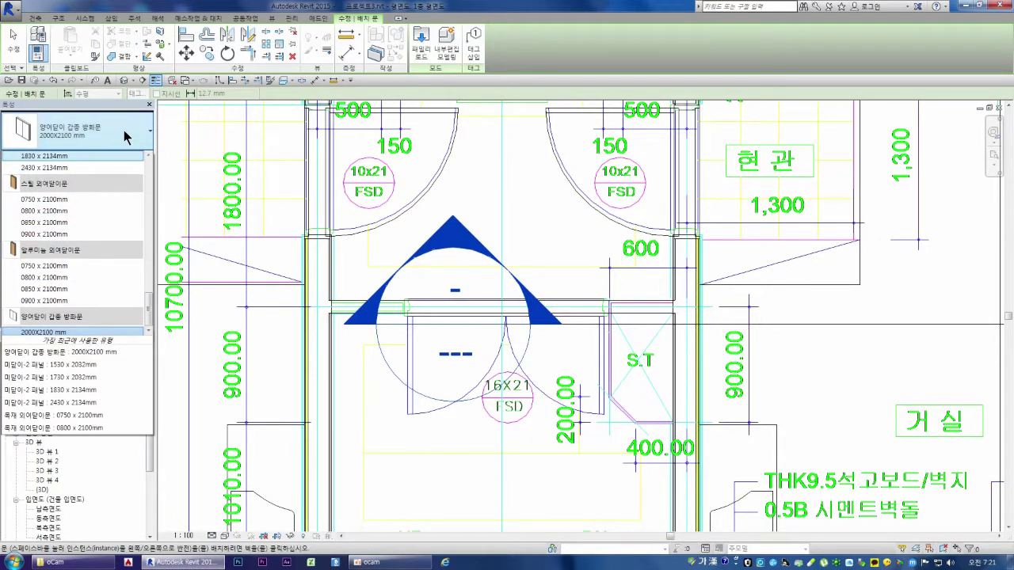
click(124, 137)
click(132, 153)
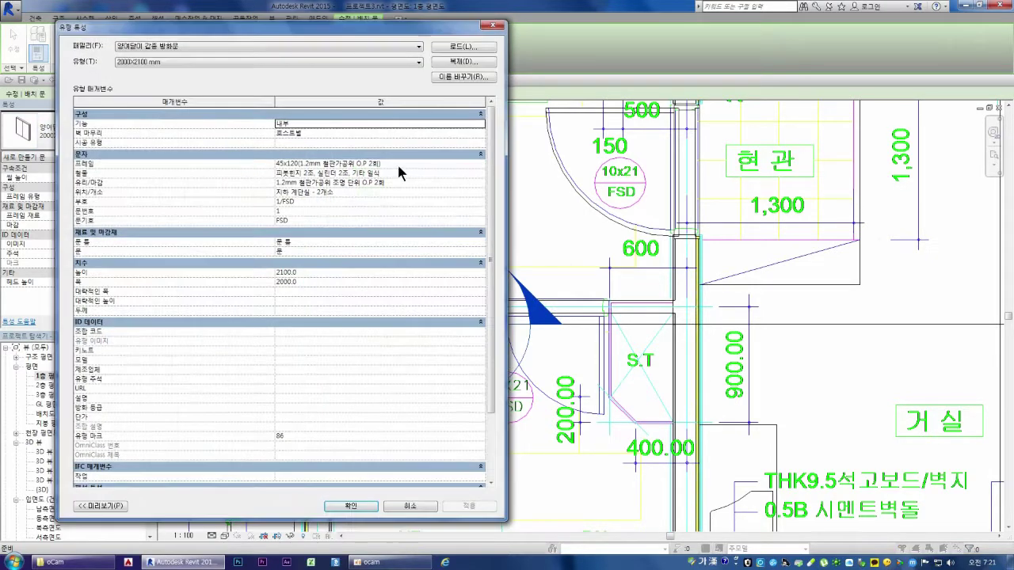
click(459, 64)
text(1500X2100 mm)
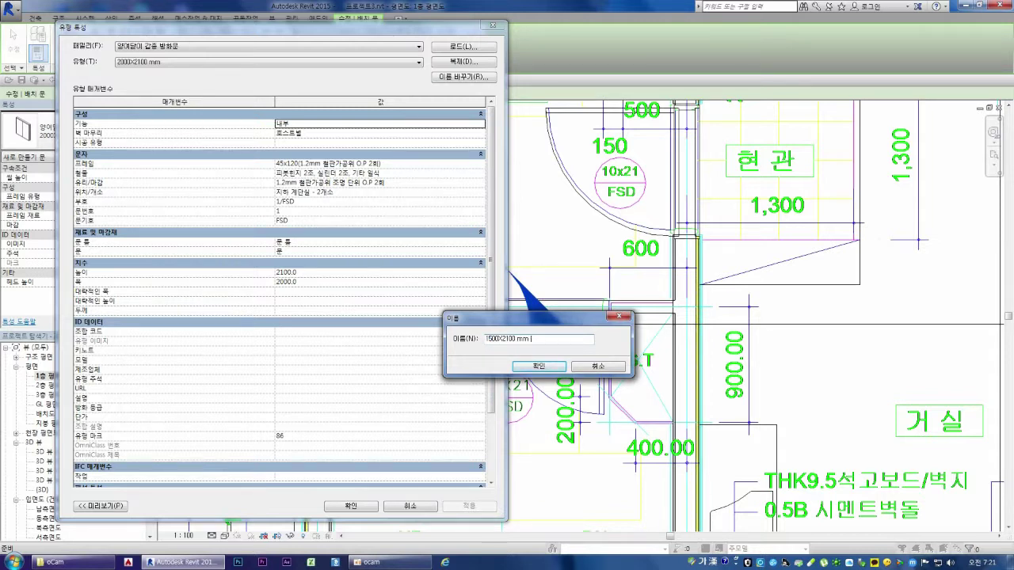
key(Return)
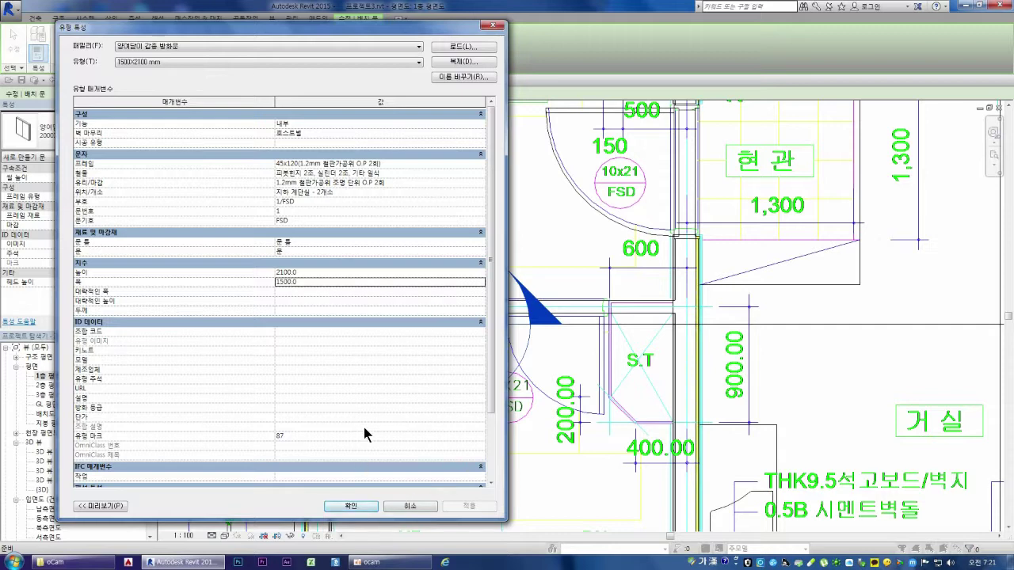
click(352, 507)
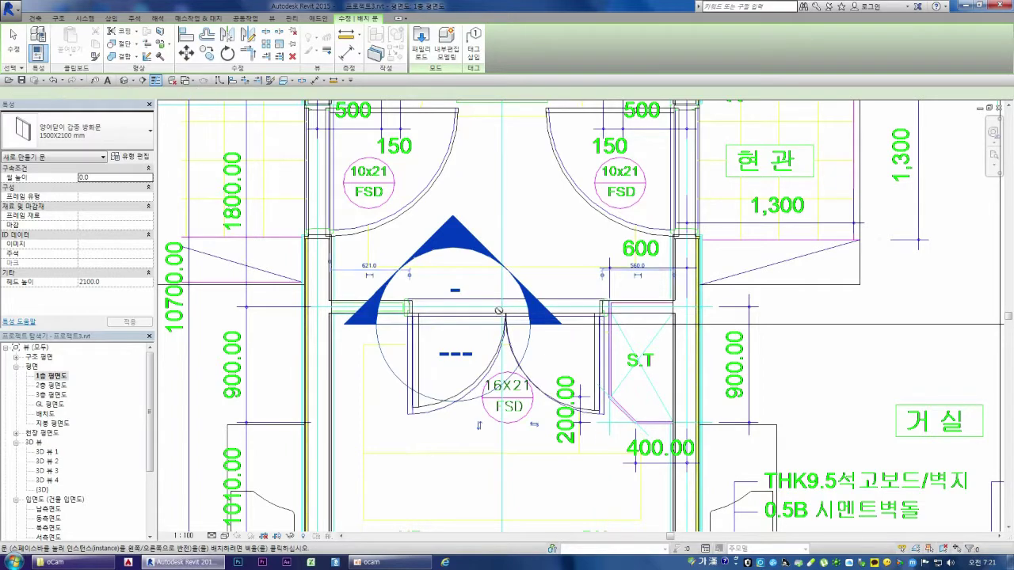
scroll(413, 242, down, 2)
scroll(460, 237, down, 3)
scroll(464, 226, down, 1)
scroll(411, 396, up, 5)
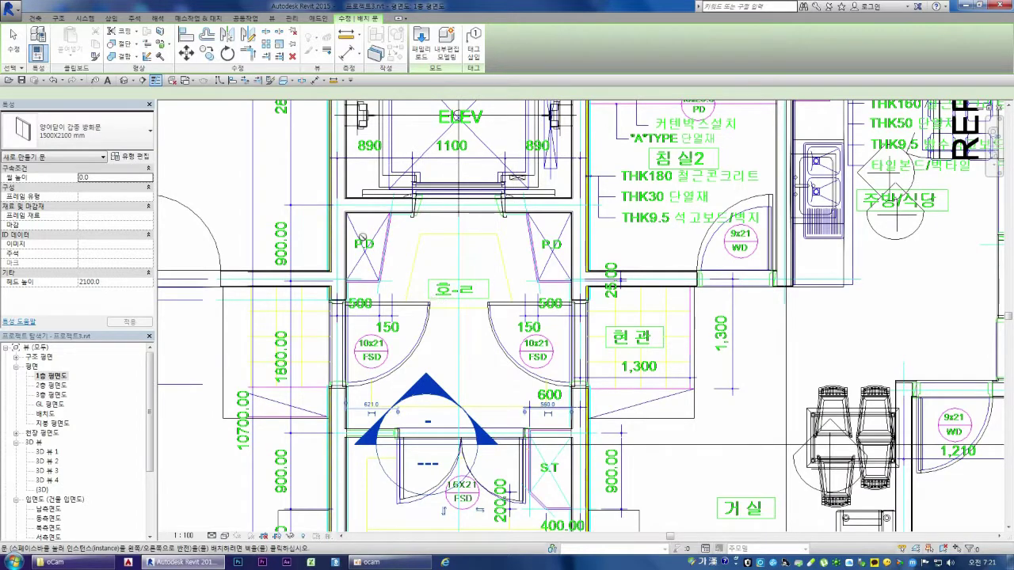
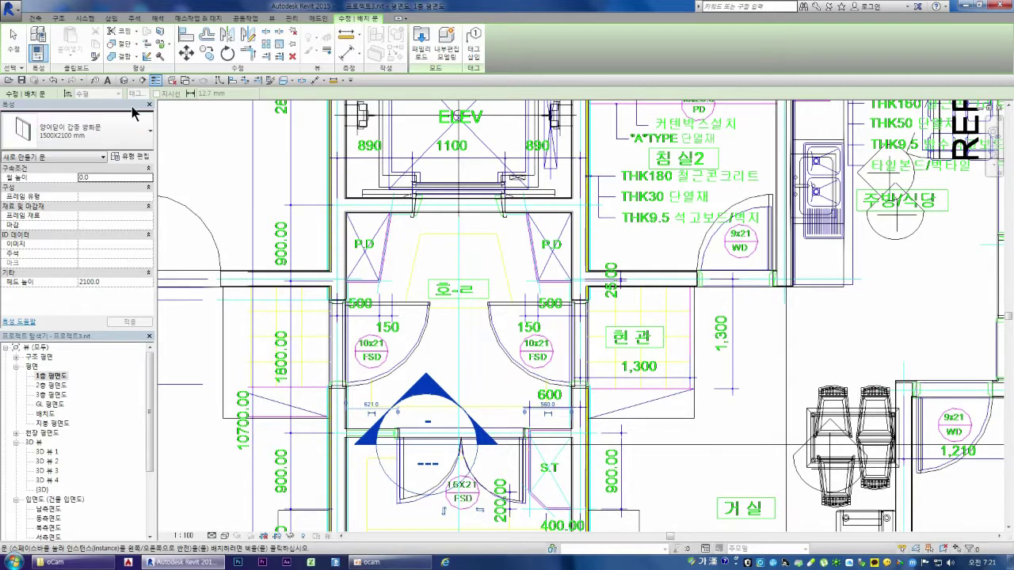
Start a new floor on level 1 and set its type to 바닥 콘크리트-상용 362mm
click(35, 19)
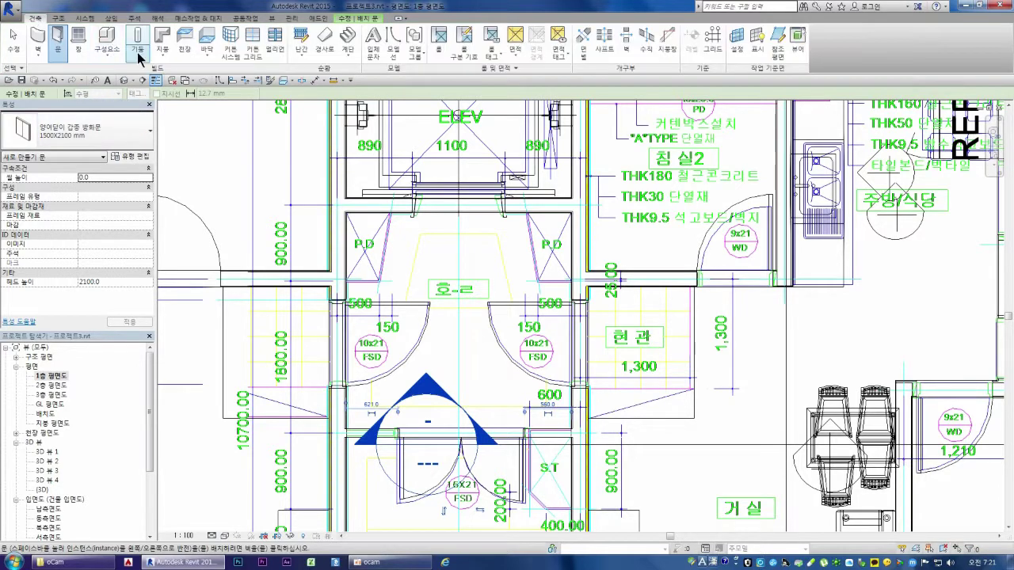
click(205, 44)
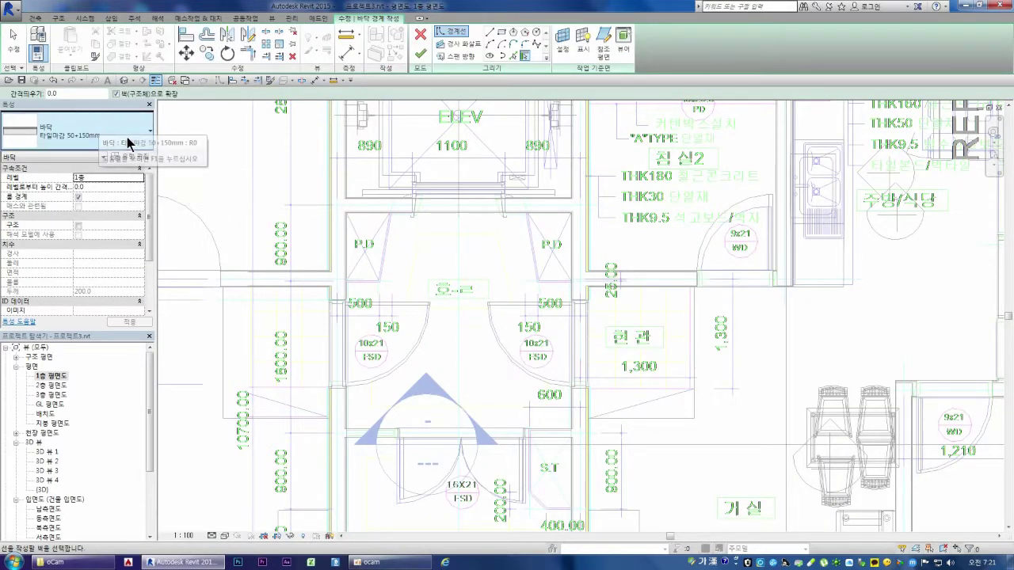
click(121, 147)
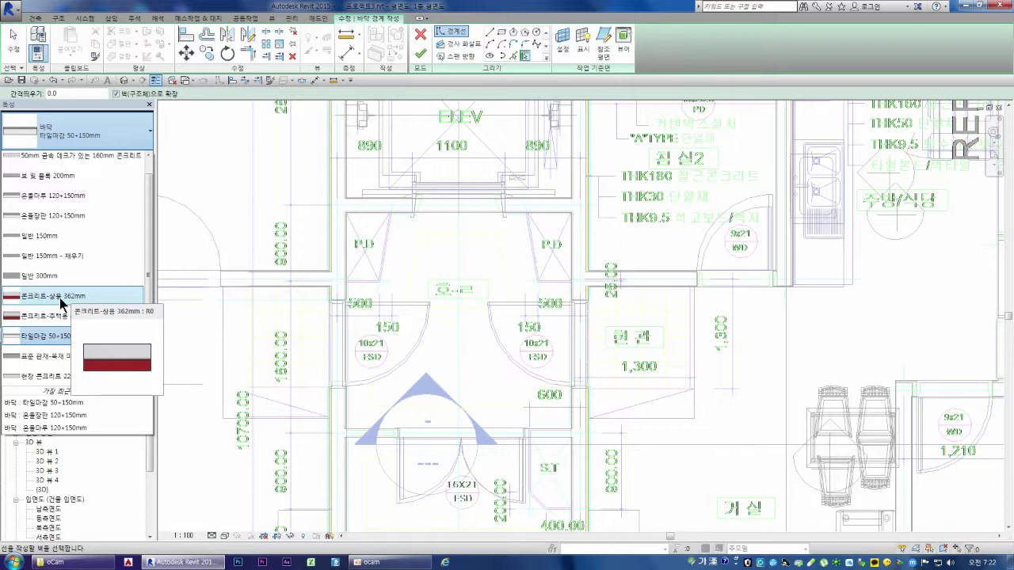
scroll(61, 303, up, 1)
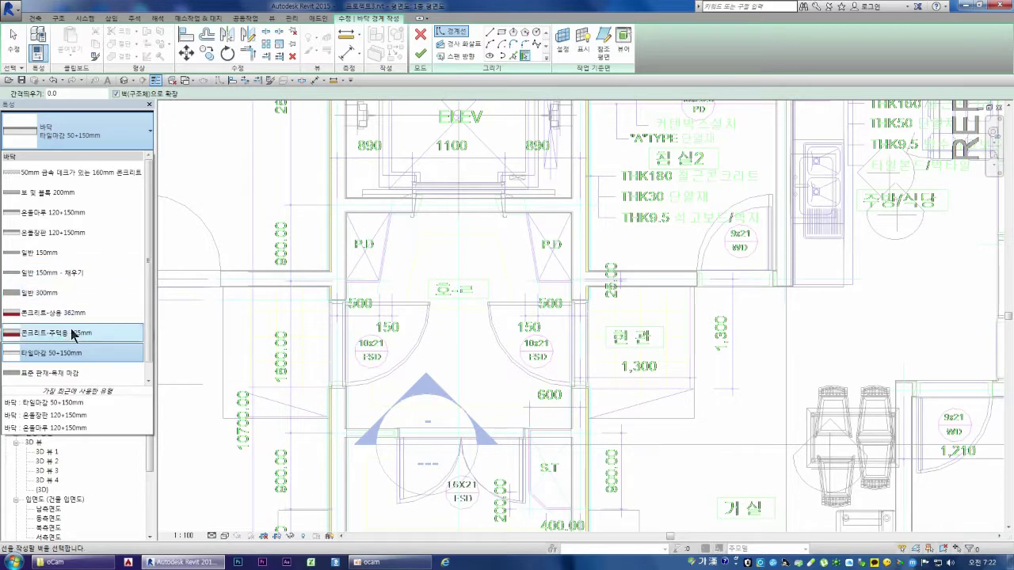
scroll(71, 341, down, 1)
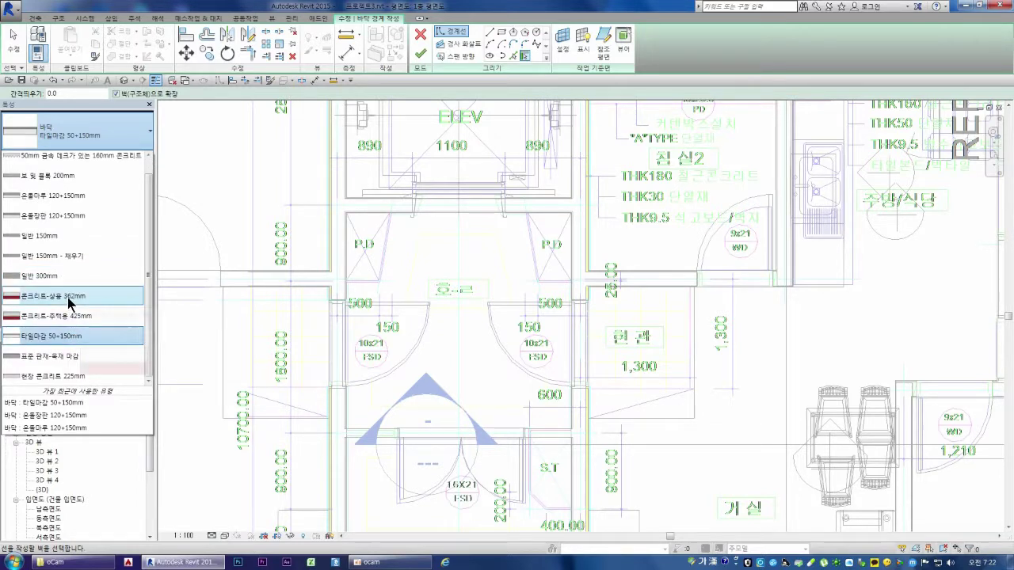
click(63, 296)
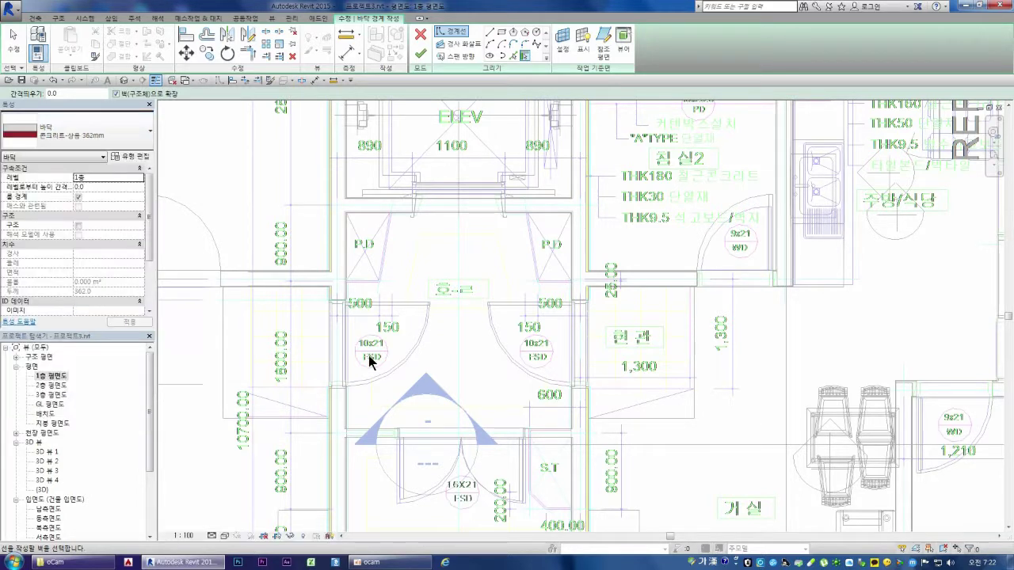
Draw a rectangle around the hall between the P.D shafts and finish the 6.878 m² floor
click(502, 33)
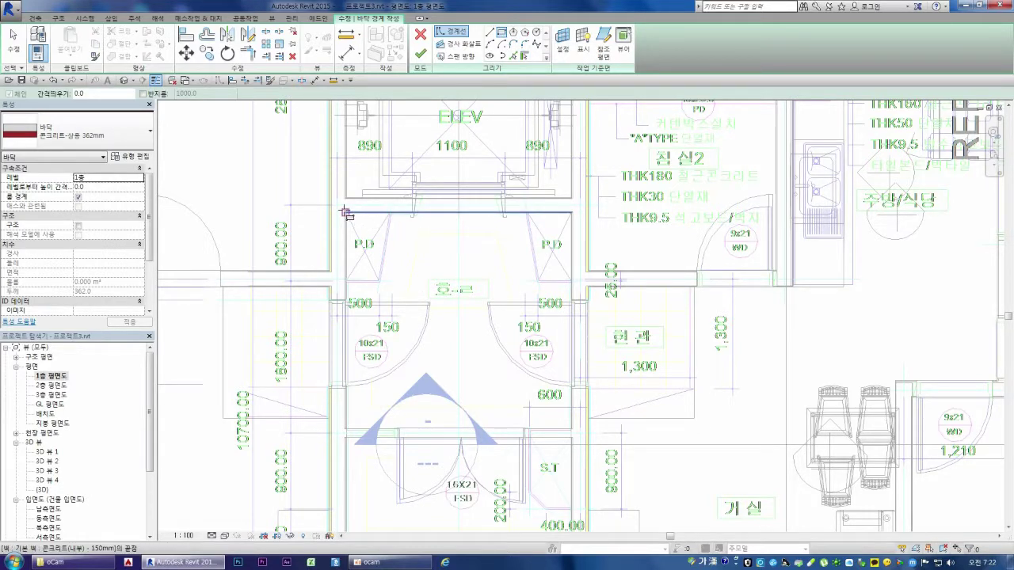
scroll(351, 216, up, 2)
scroll(350, 216, up, 1)
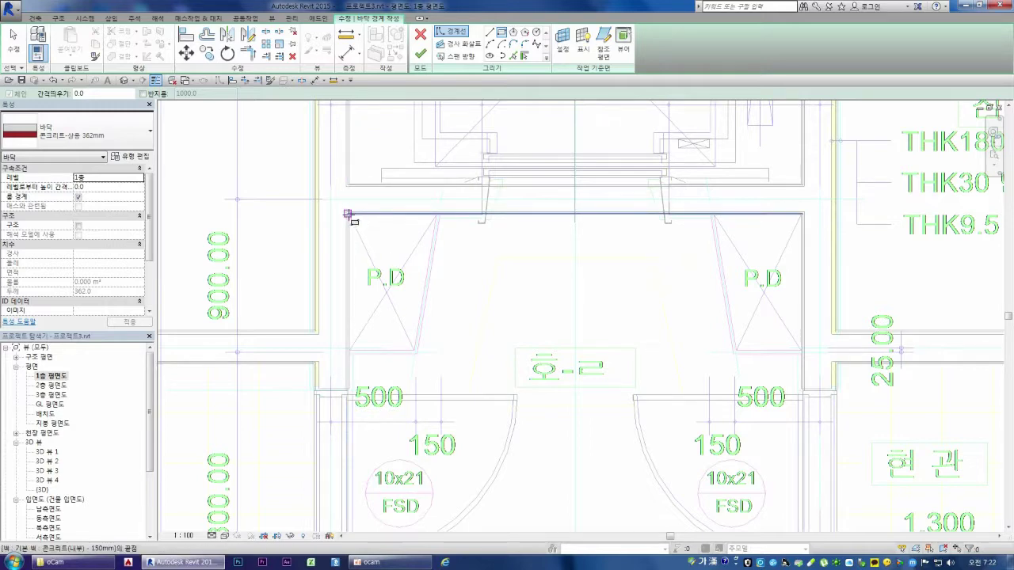
click(349, 215)
scroll(351, 207, down, 2)
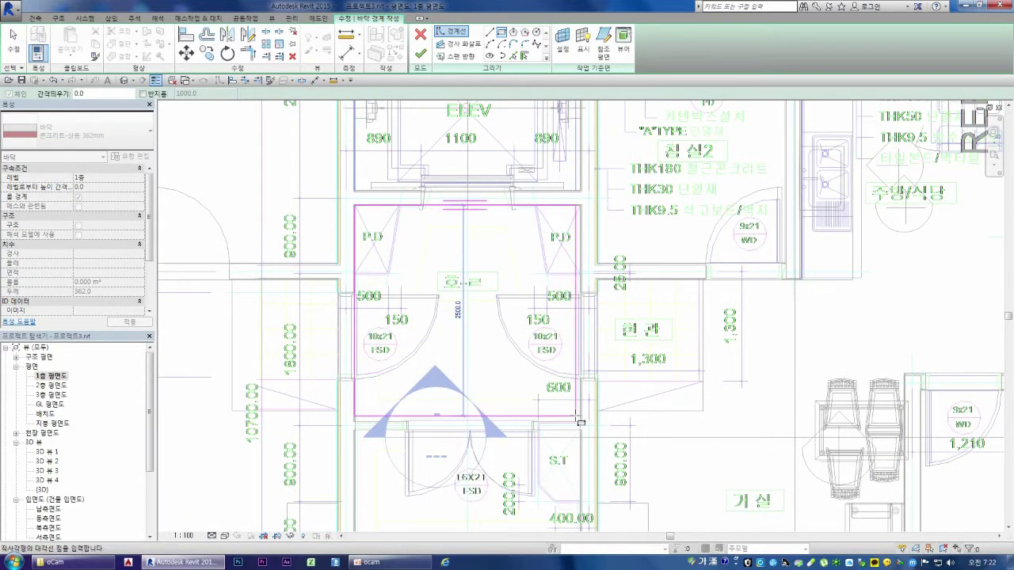
scroll(581, 422, up, 1)
click(583, 425)
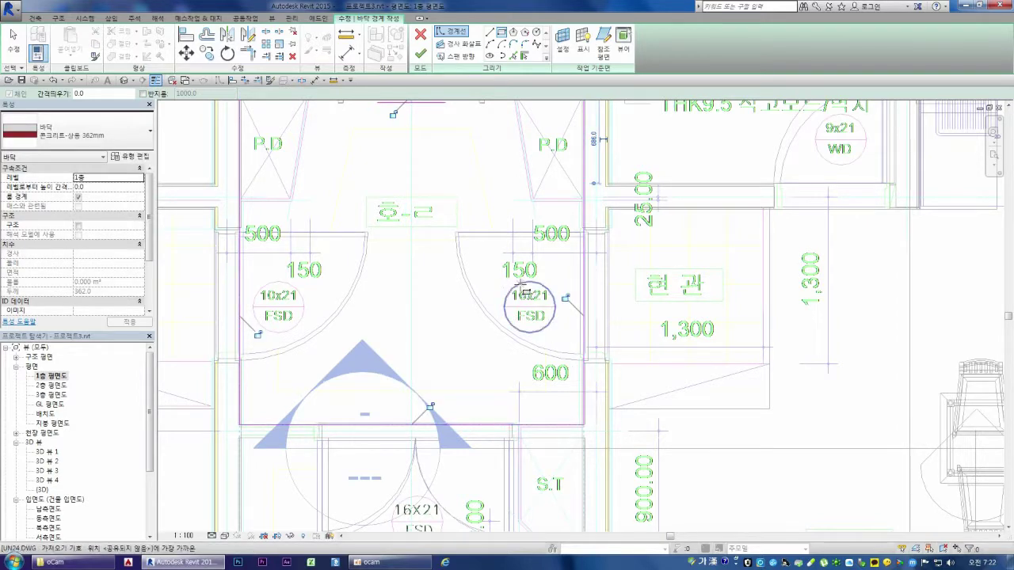
click(420, 54)
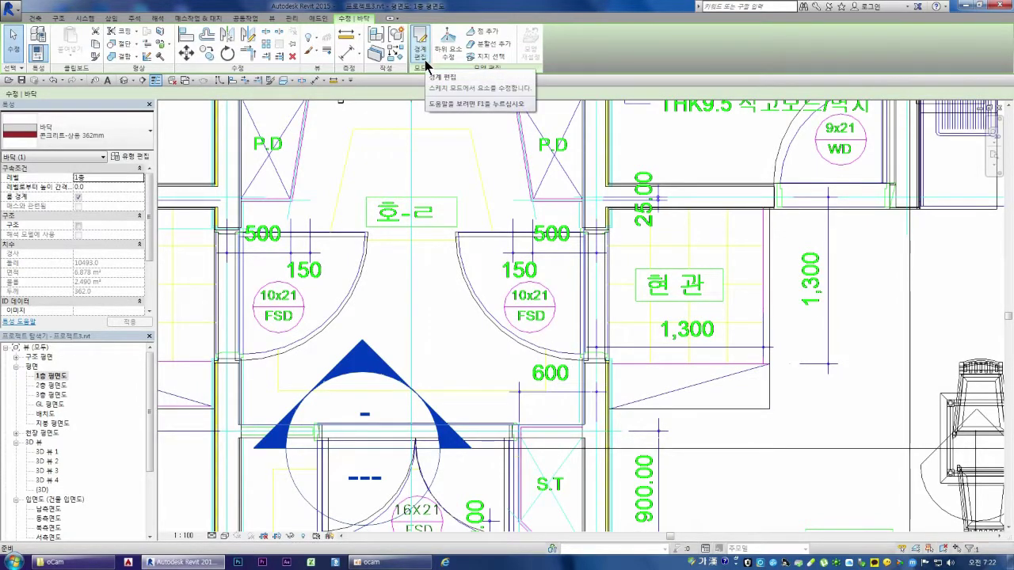
scroll(389, 252, down, 1)
key(Escape)
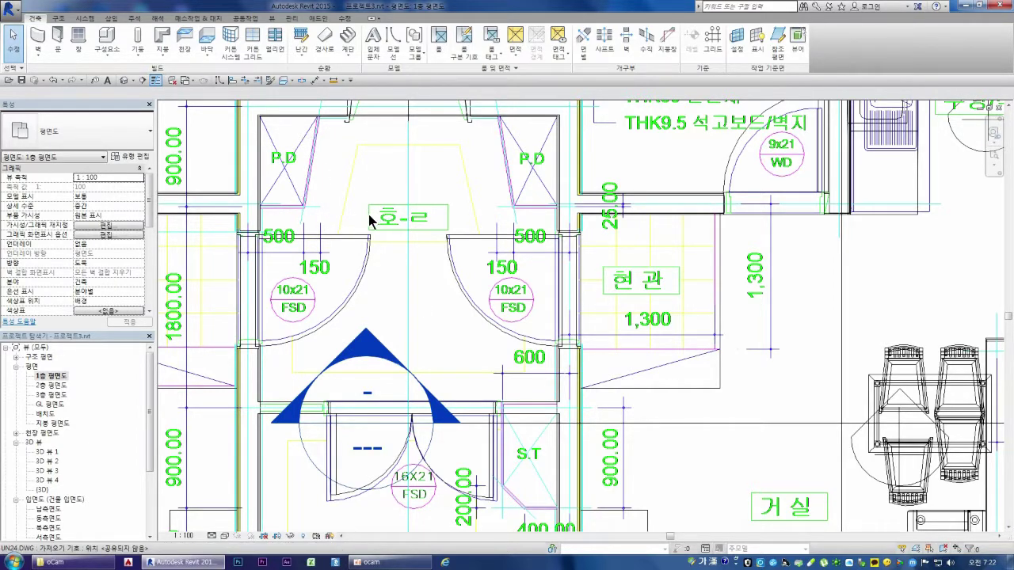
Start another floor sketch over the entrance landing using a rectangular boundary
scroll(369, 221, down, 1)
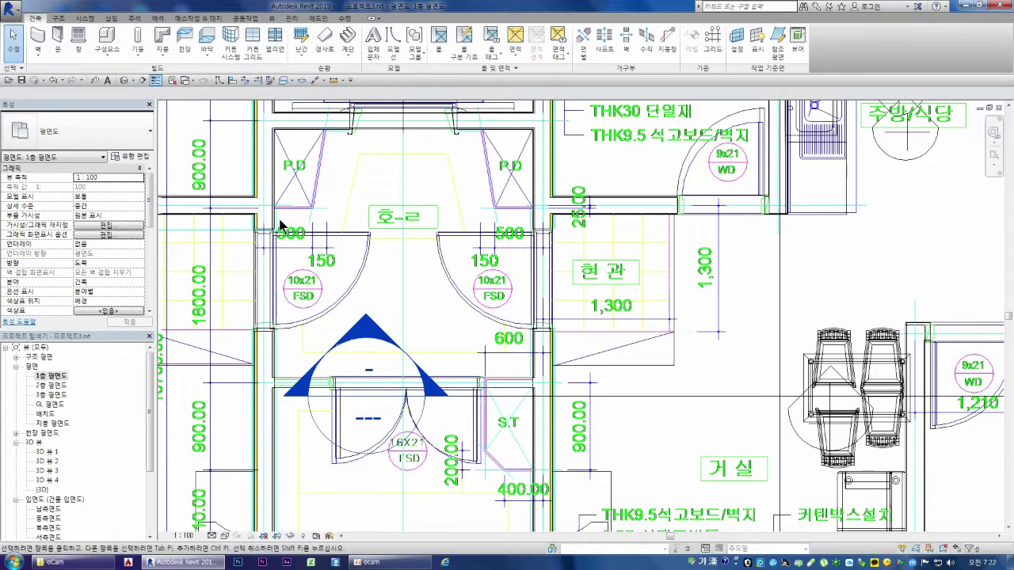
scroll(338, 159, down, 1)
scroll(389, 380, down, 1)
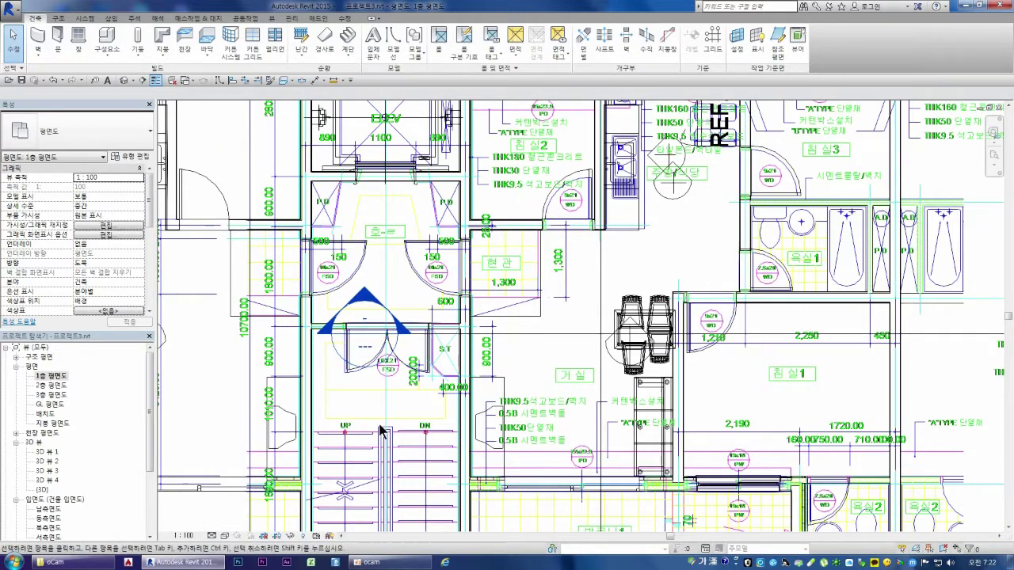
scroll(388, 441, up, 2)
scroll(385, 293, down, 1)
scroll(393, 387, down, 1)
scroll(388, 428, up, 1)
scroll(401, 389, down, 1)
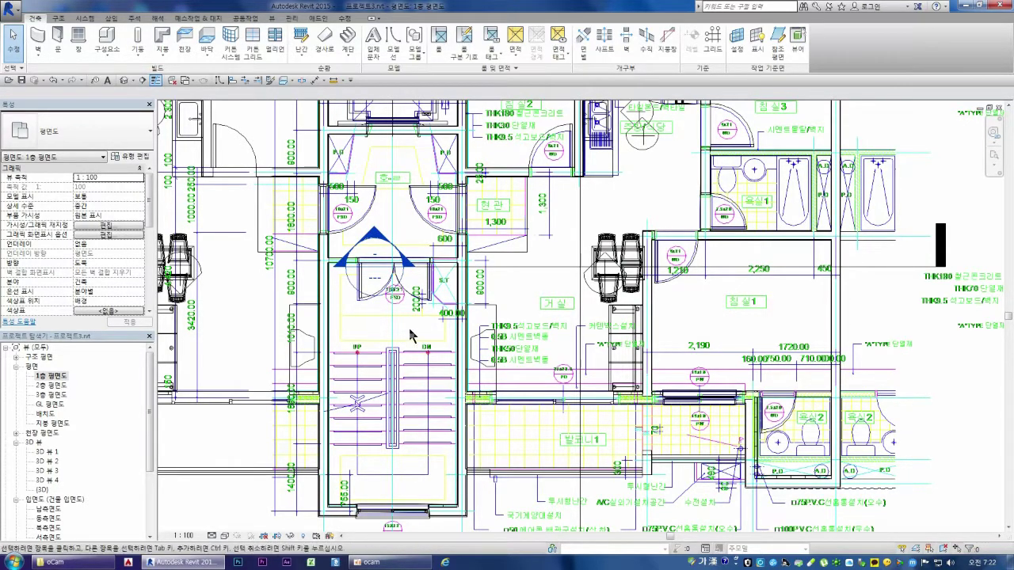
scroll(380, 331, up, 1)
scroll(394, 327, up, 1)
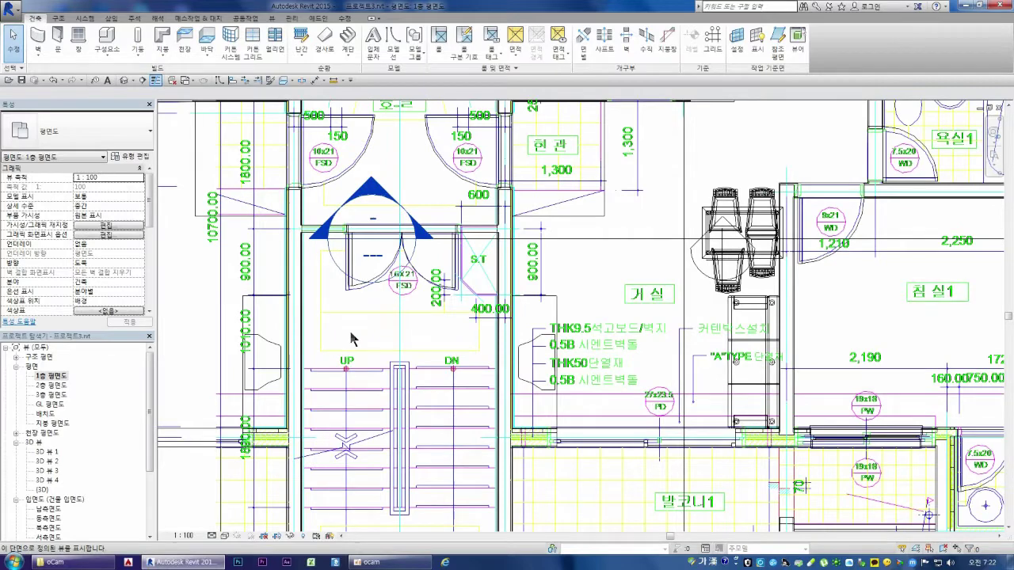
scroll(436, 306, up, 1)
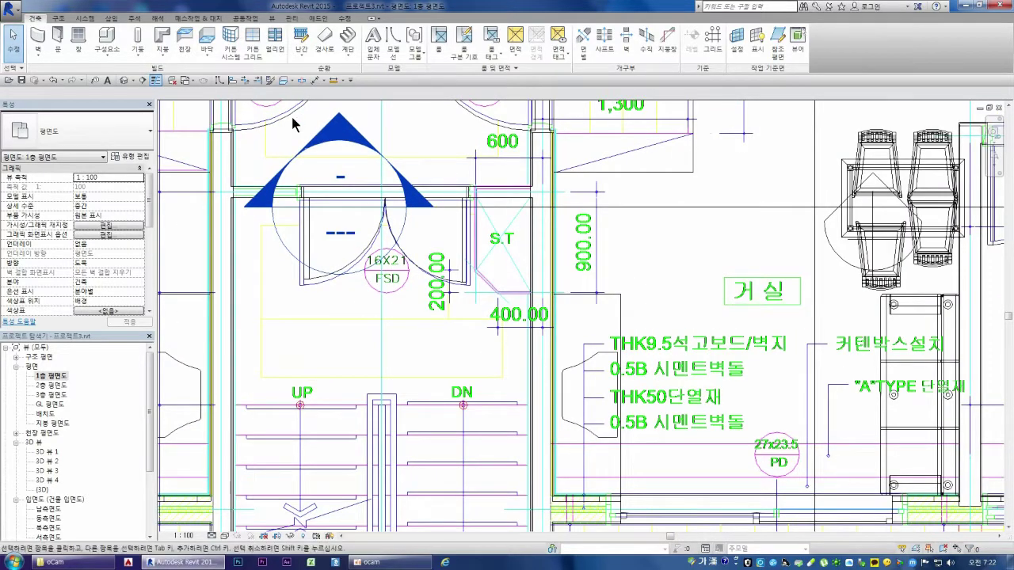
click(207, 40)
click(502, 33)
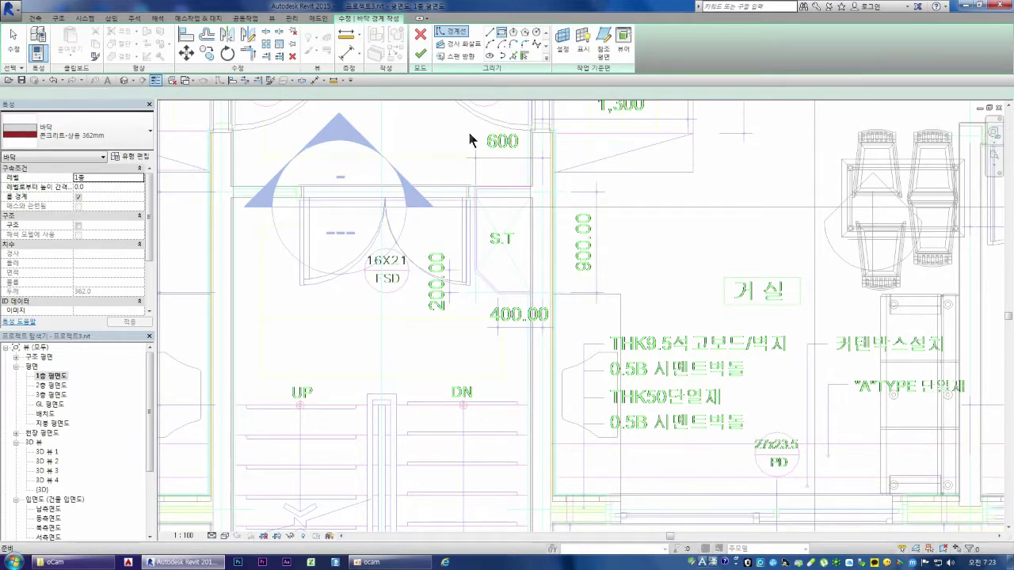
Draw the rectangle from below the 16X21 door to the UP/DN line, creating a 4.930 m² floor
click(231, 198)
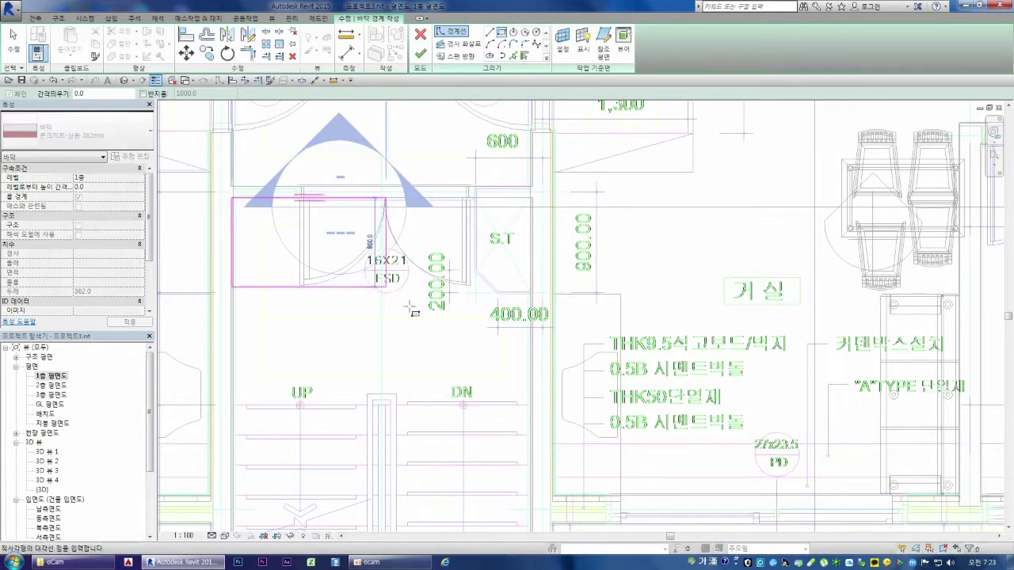
click(527, 405)
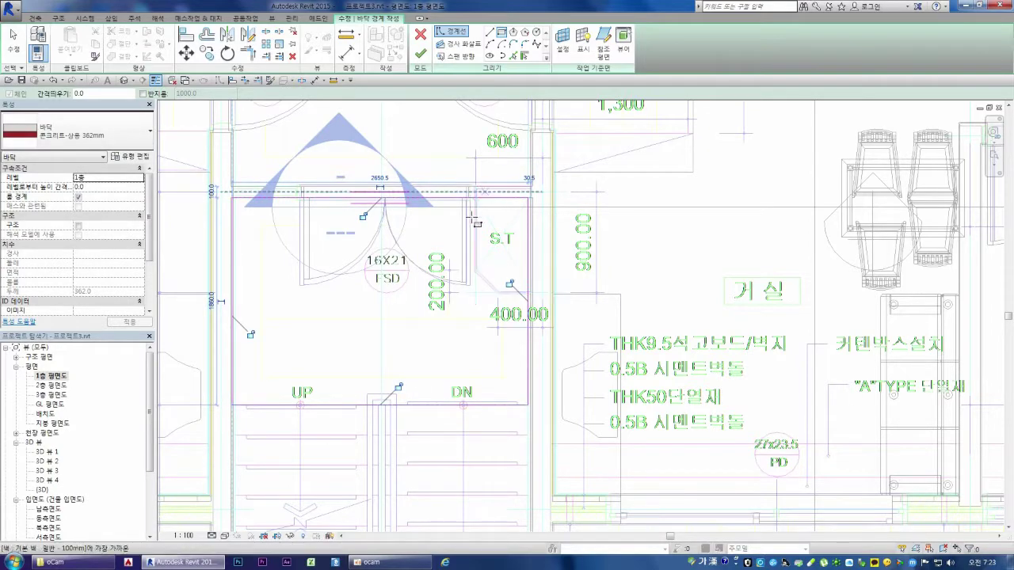
click(422, 53)
scroll(357, 168, down, 3)
scroll(362, 173, down, 2)
scroll(388, 301, up, 2)
scroll(389, 300, up, 1)
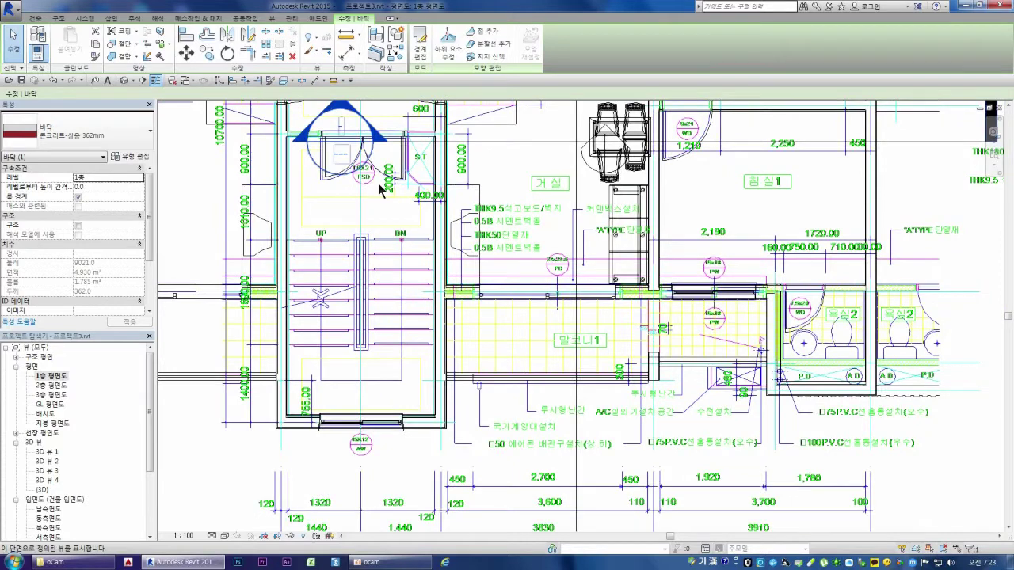
scroll(404, 300, up, 2)
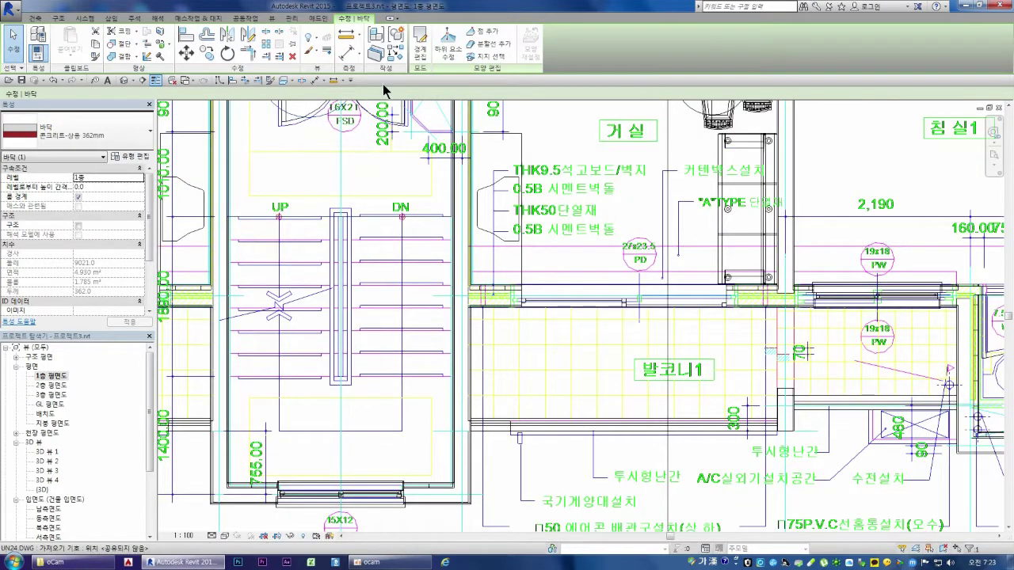
key(Escape)
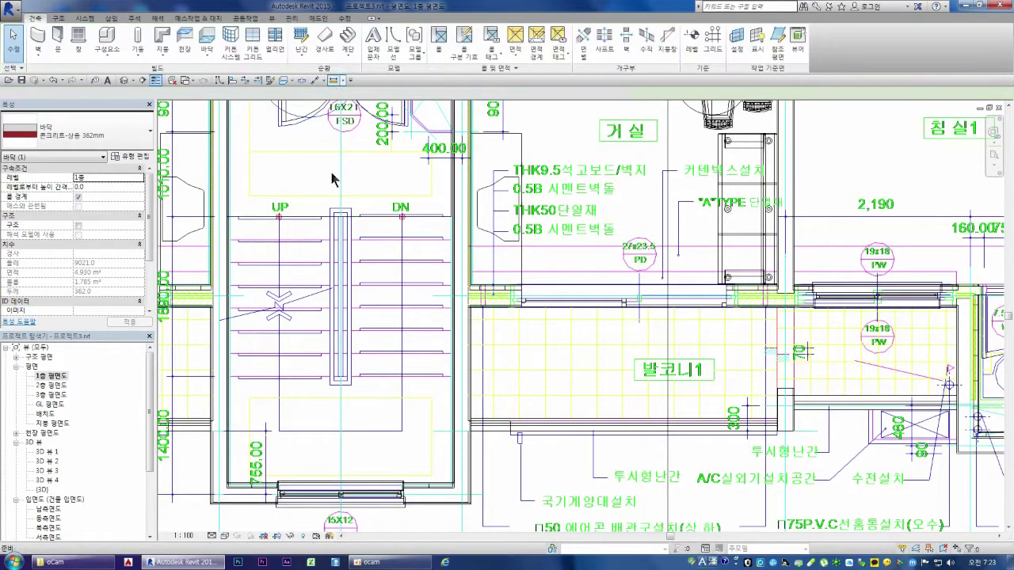
Measure across the stairwell, then start a sketch-based stair in Boundary mode
click(227, 215)
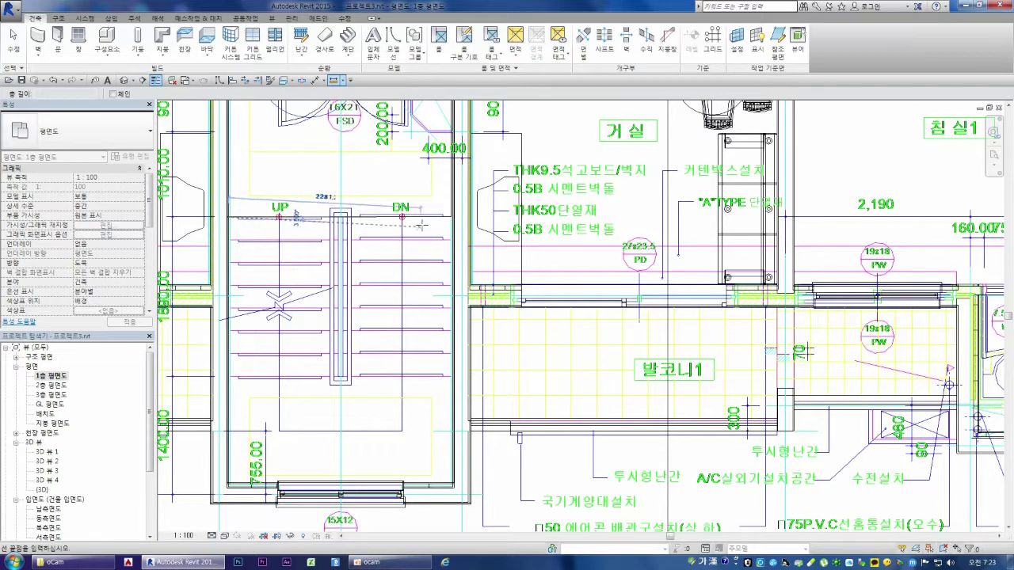
click(451, 216)
key(Escape)
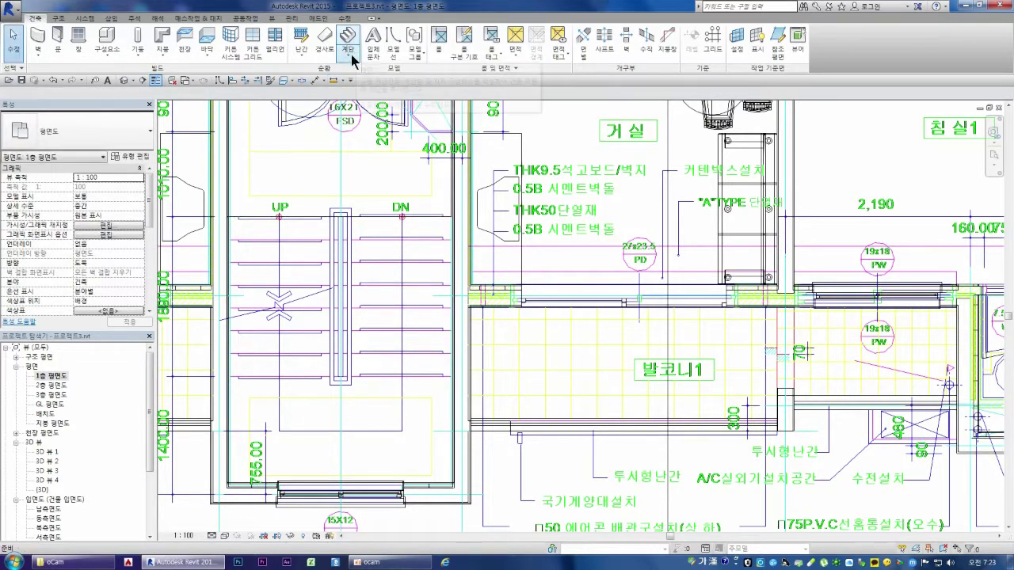
click(353, 61)
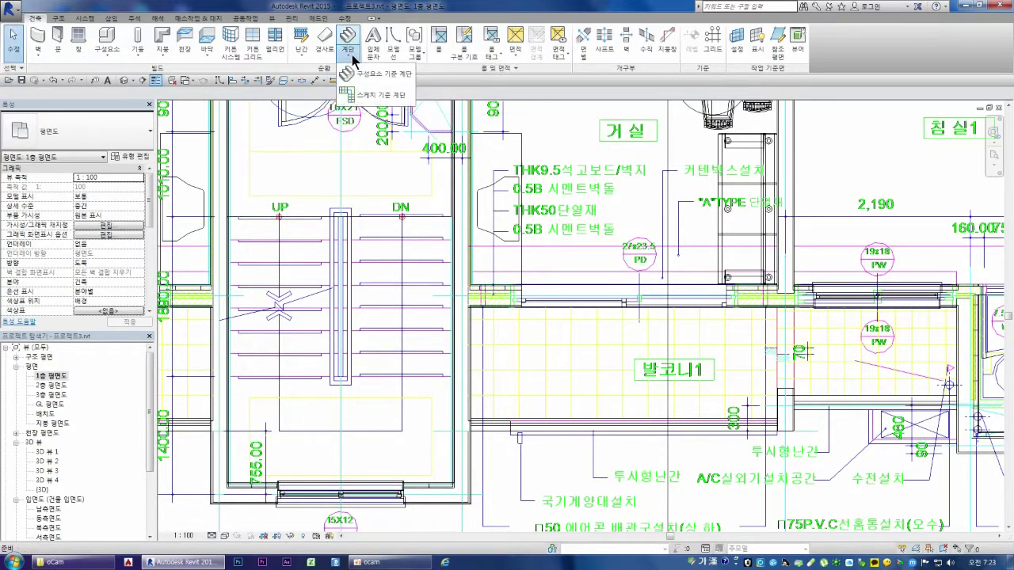
click(366, 95)
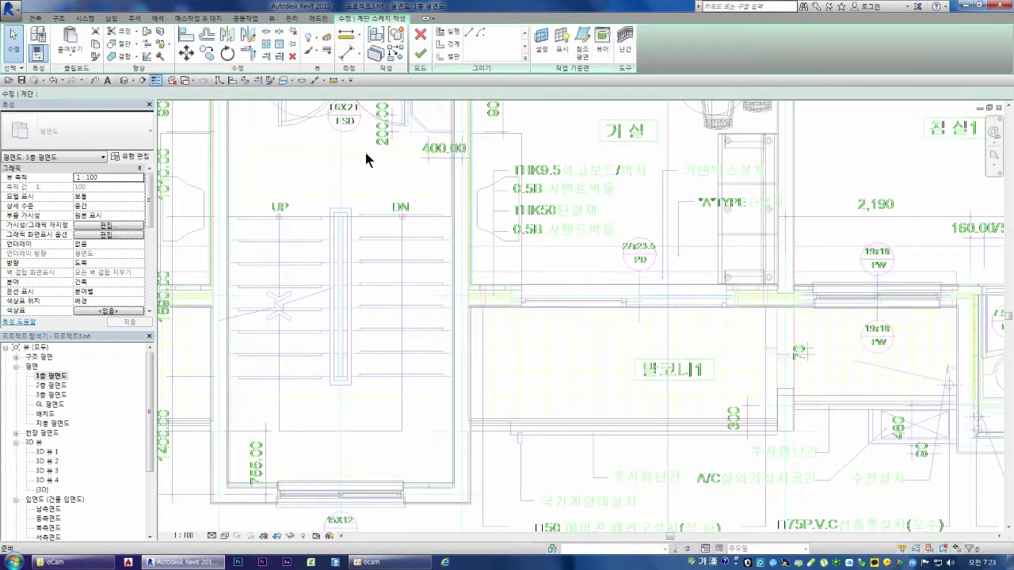
click(454, 46)
Draw stair boundary lines along the stairwell's top, both sides and the central well
click(451, 216)
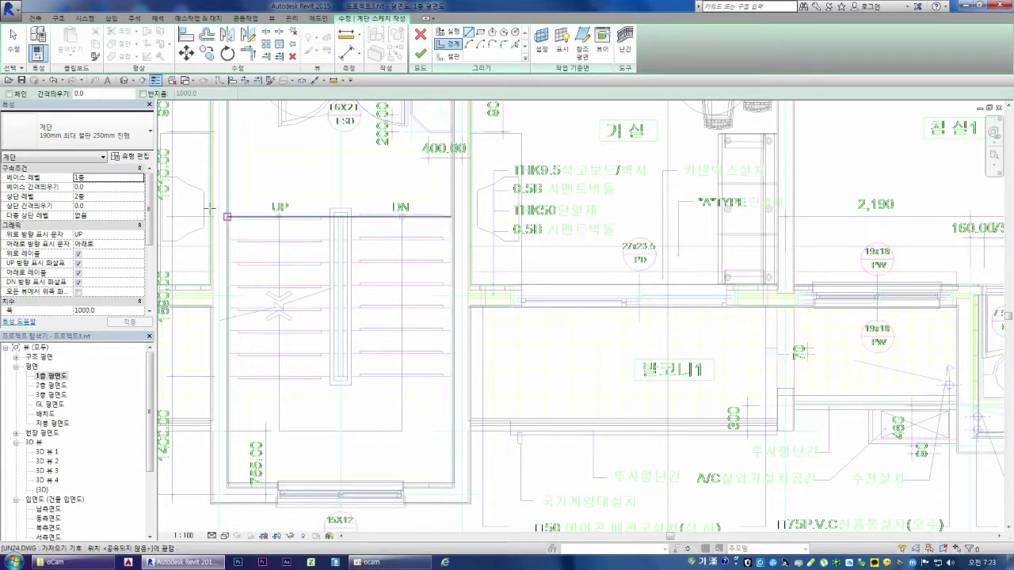
click(228, 216)
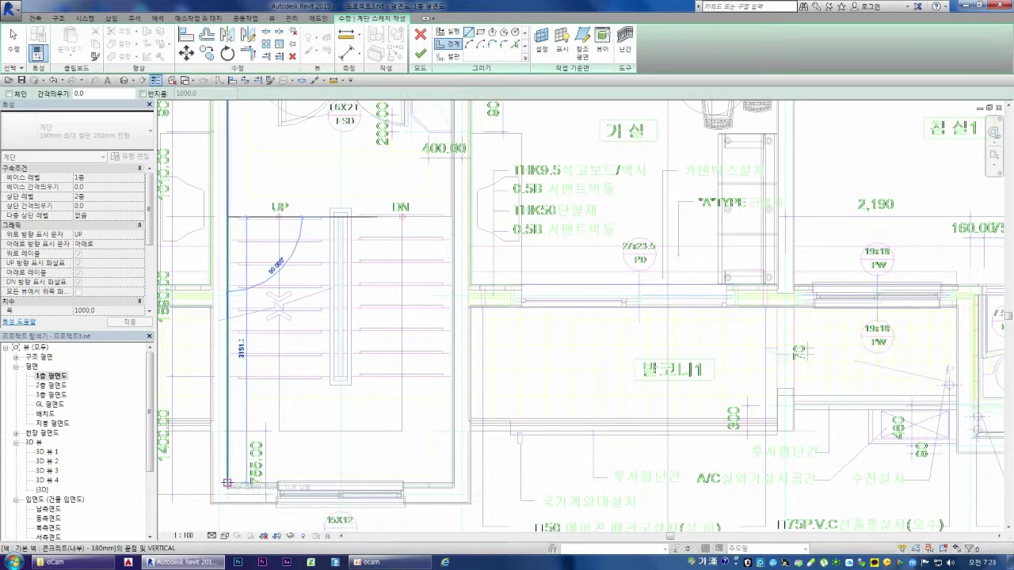
click(227, 481)
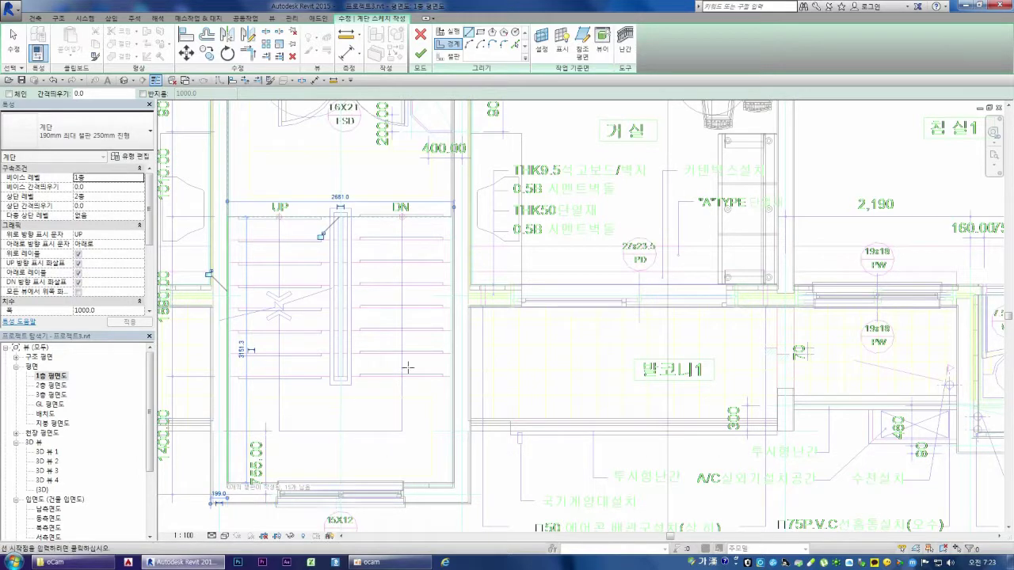
click(454, 199)
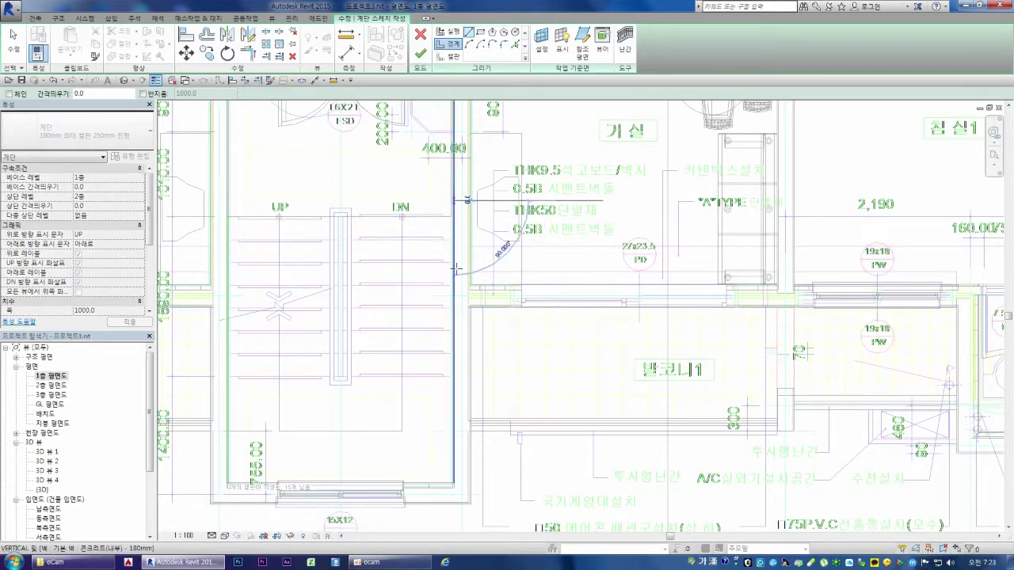
click(454, 482)
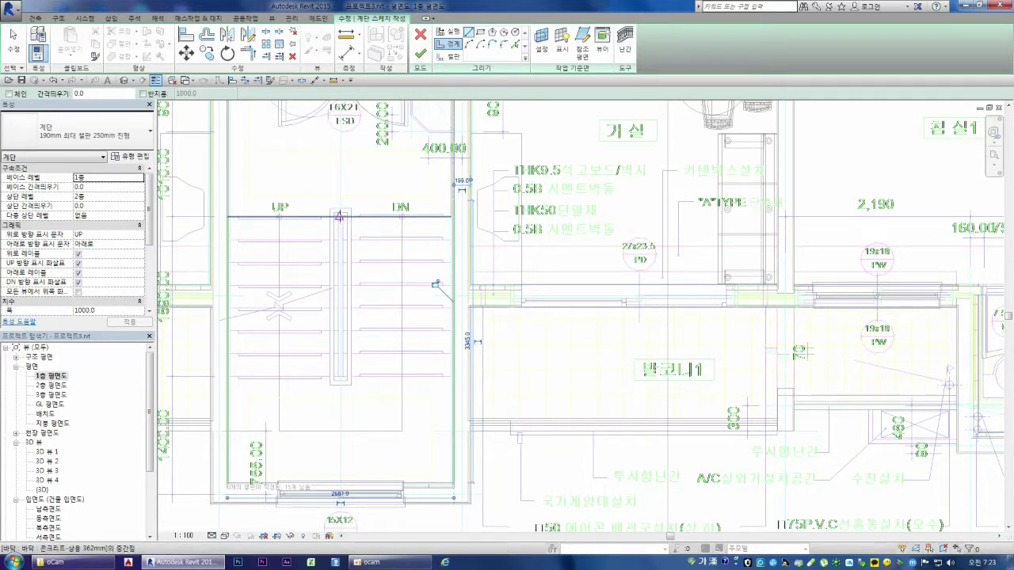
click(341, 216)
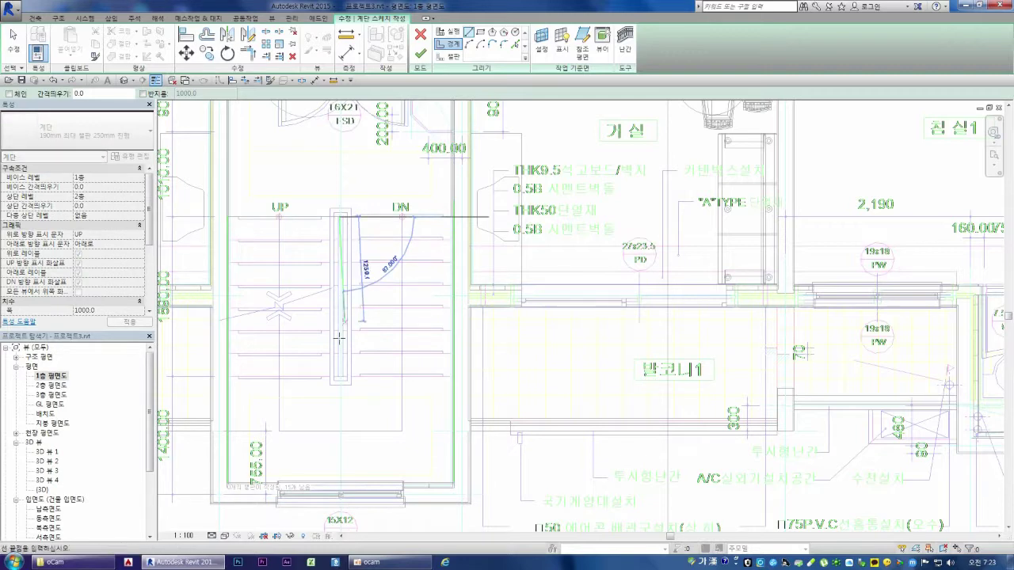
click(341, 384)
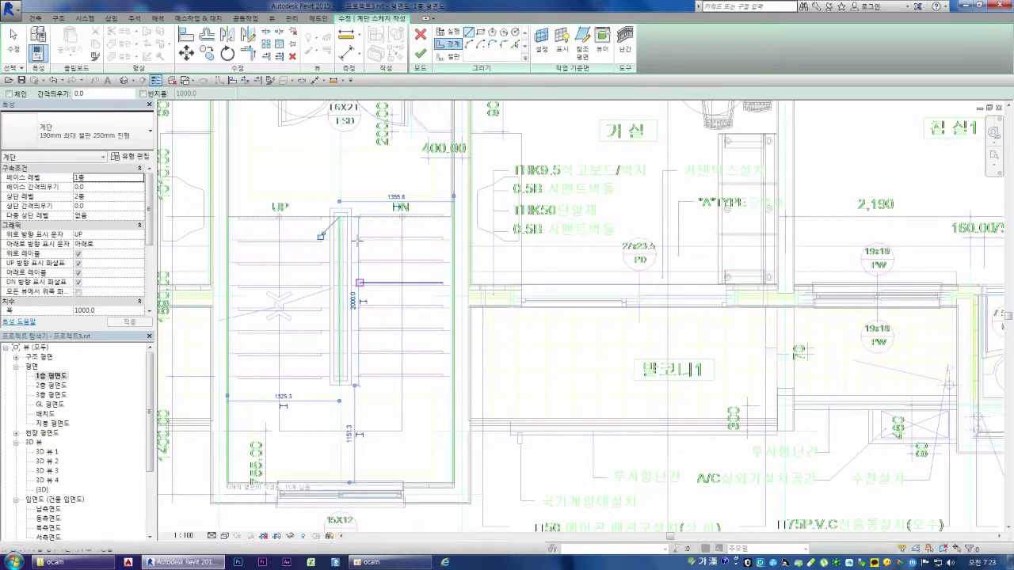
Nudge the central-well boundary line onto the well edge, then set up picking riser lines
scroll(341, 222, up, 2)
scroll(339, 228, up, 2)
scroll(339, 228, up, 2)
key(Escape)
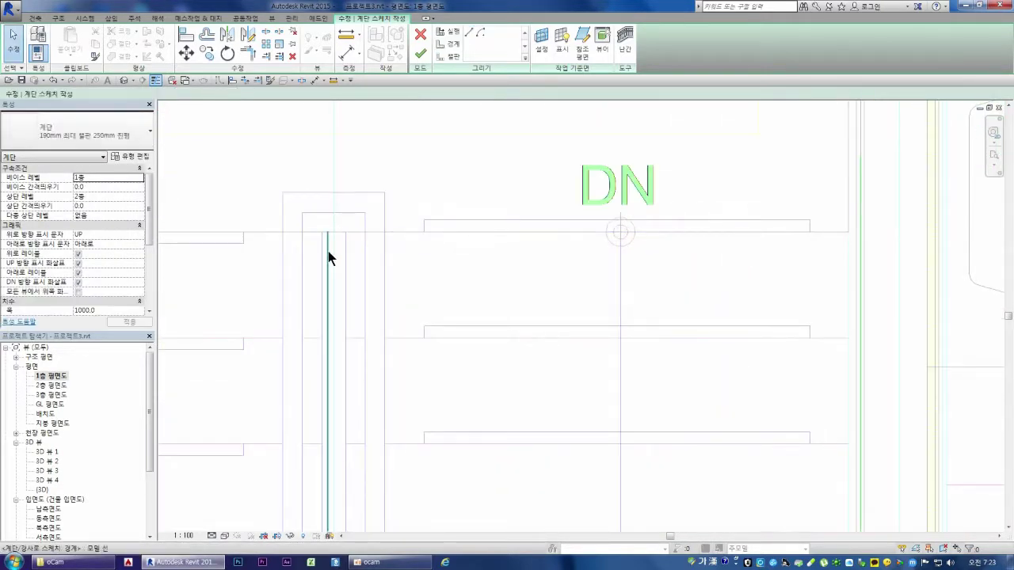
click(328, 252)
drag(334, 250, 333, 249)
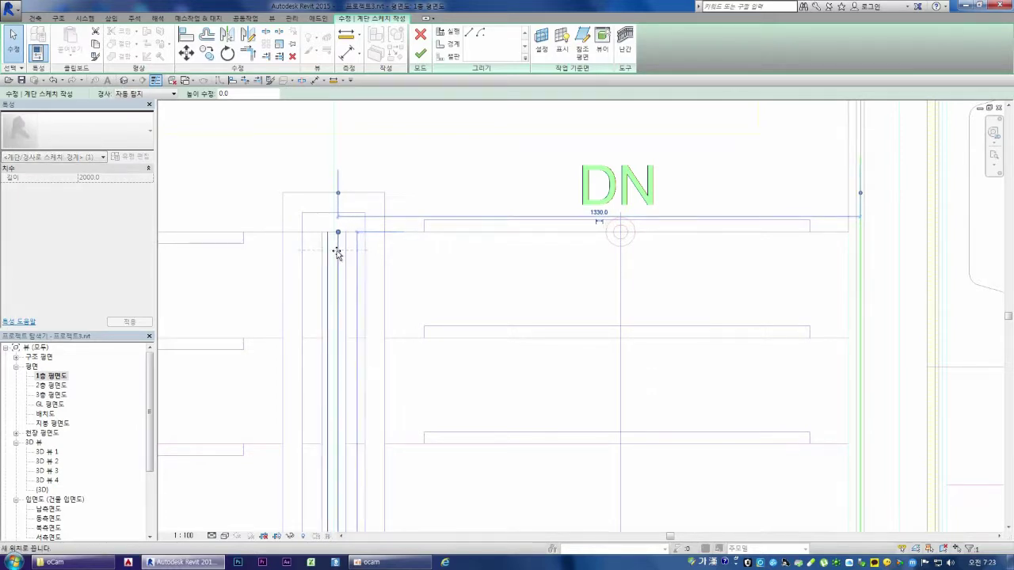
scroll(347, 233, down, 1)
scroll(346, 234, down, 4)
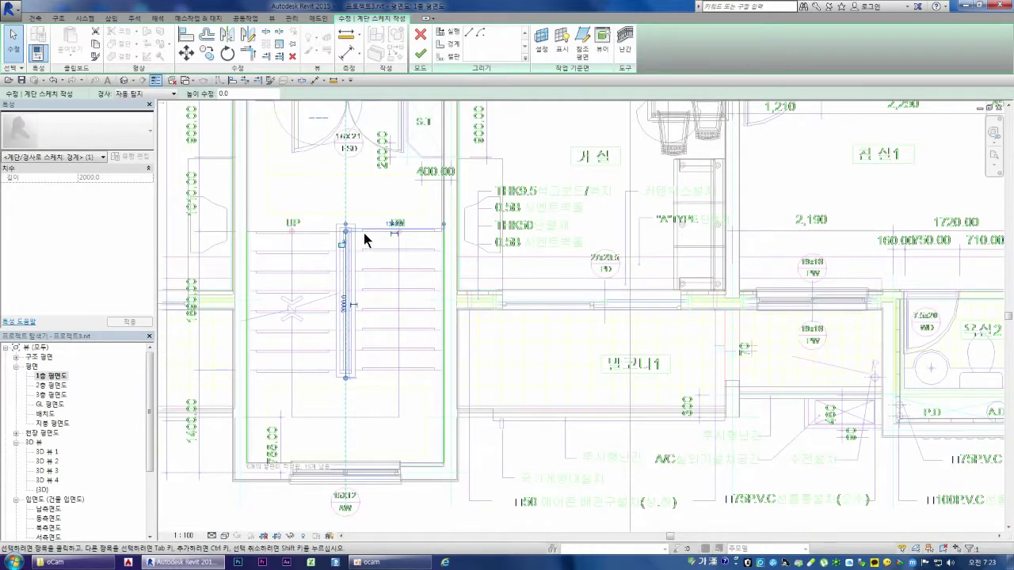
click(450, 56)
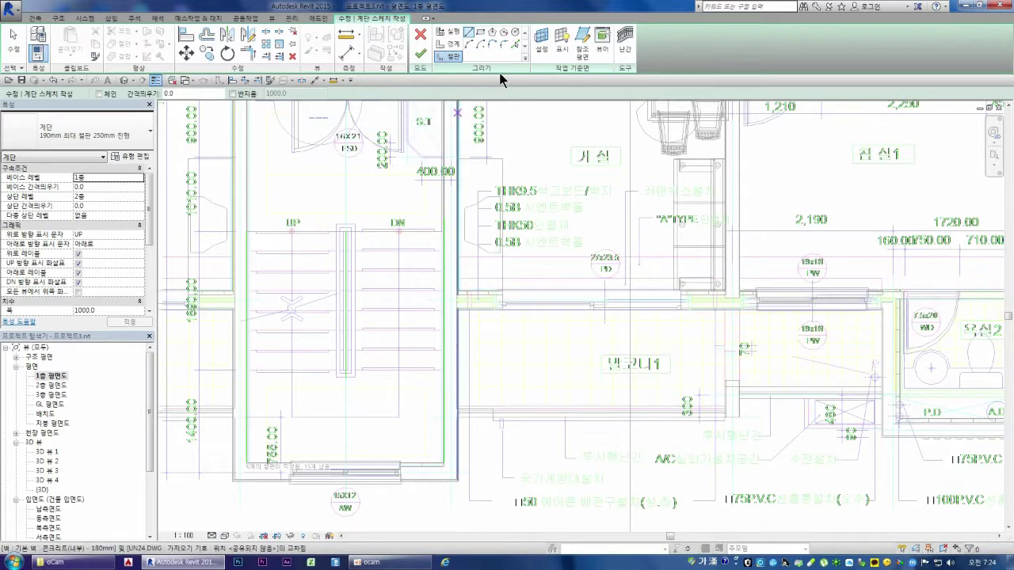
click(515, 45)
Pick the seven UP flight tread lines as risers
scroll(308, 238, up, 2)
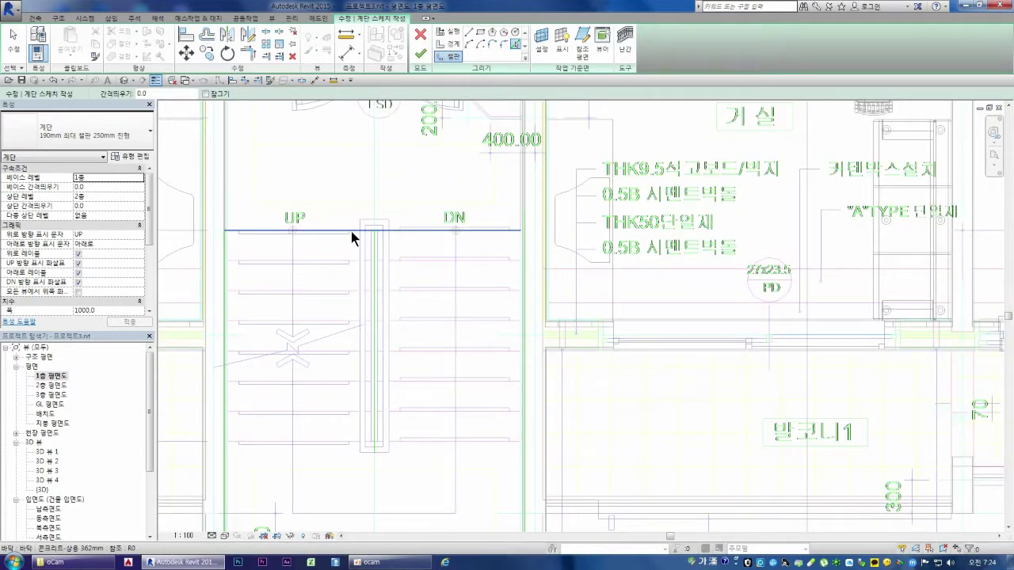
scroll(350, 231, up, 2)
click(353, 230)
click(355, 276)
click(355, 323)
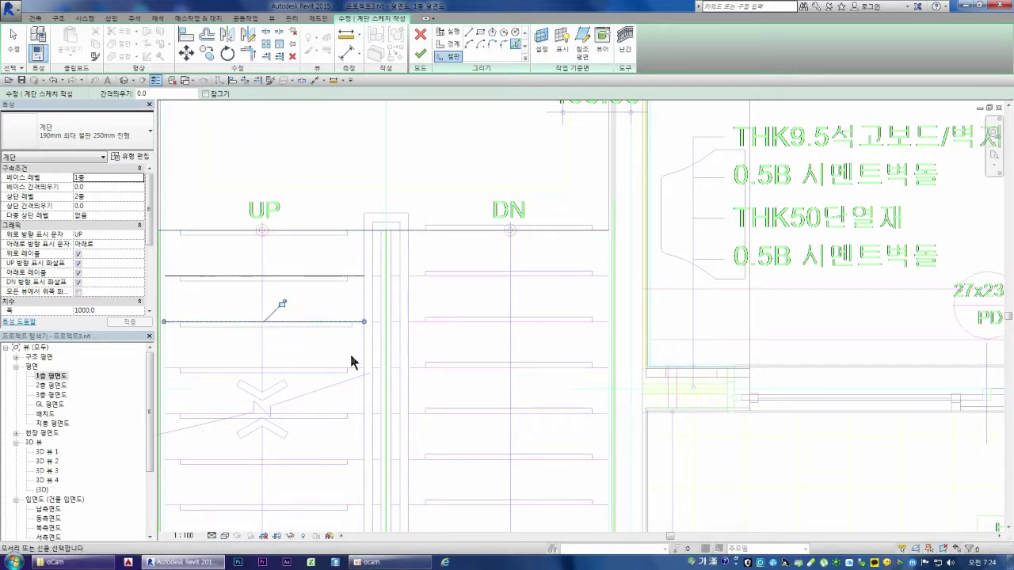
click(355, 369)
click(355, 413)
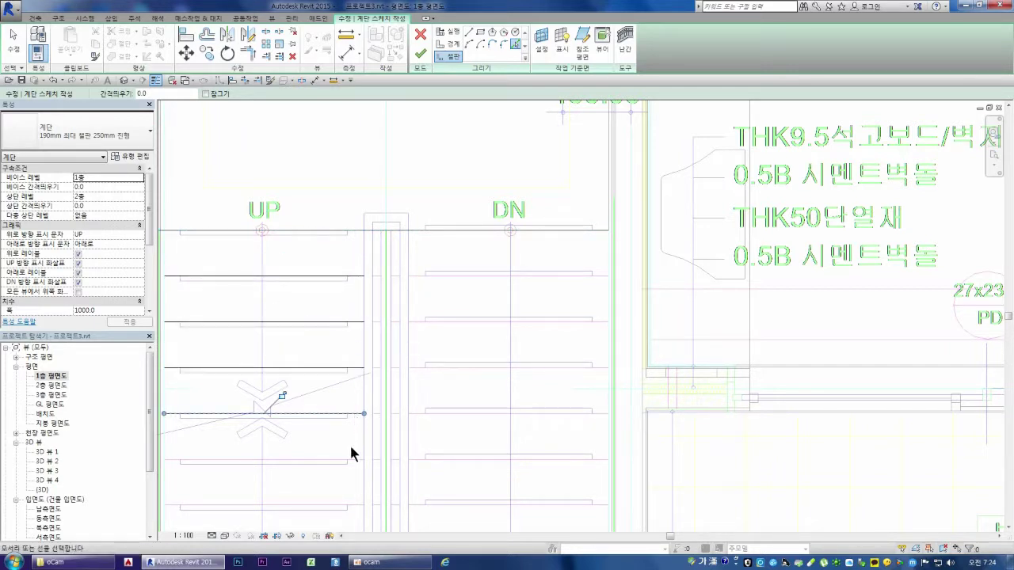
click(352, 460)
scroll(323, 369, down, 2)
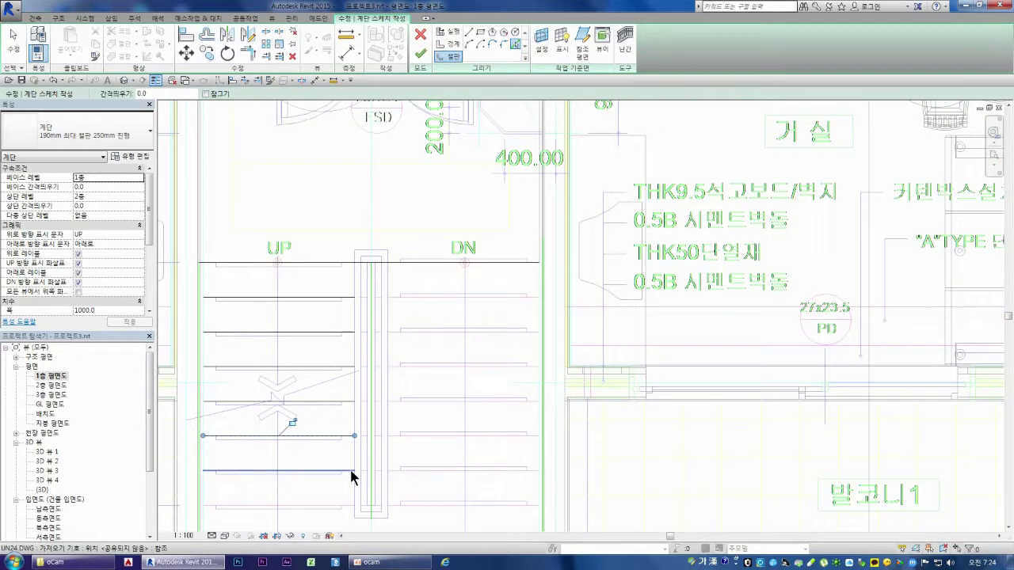
click(348, 505)
Pick the DN flight tread lines and the stair's lower edge line as risers
scroll(343, 388, down, 2)
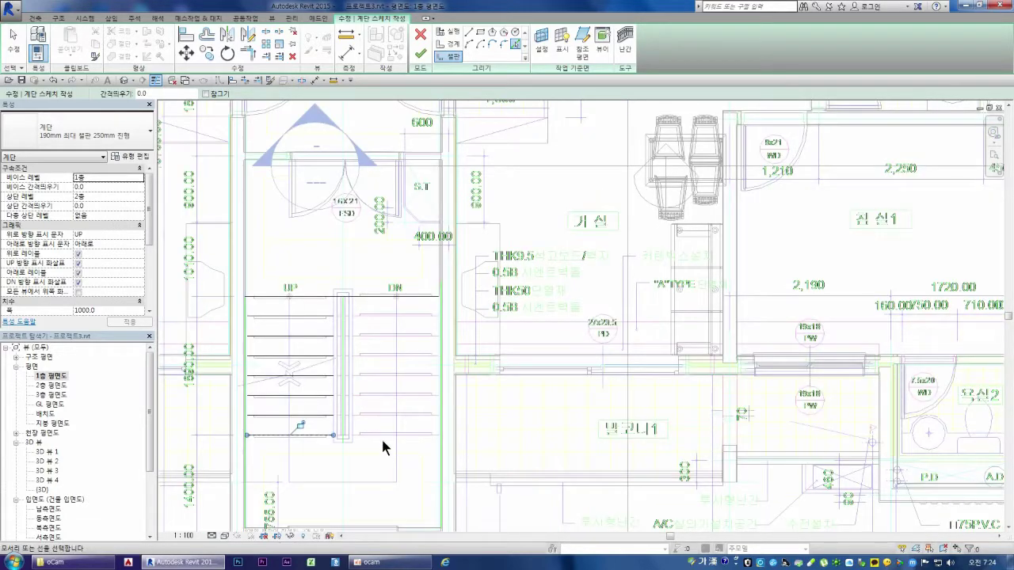
click(380, 435)
click(378, 414)
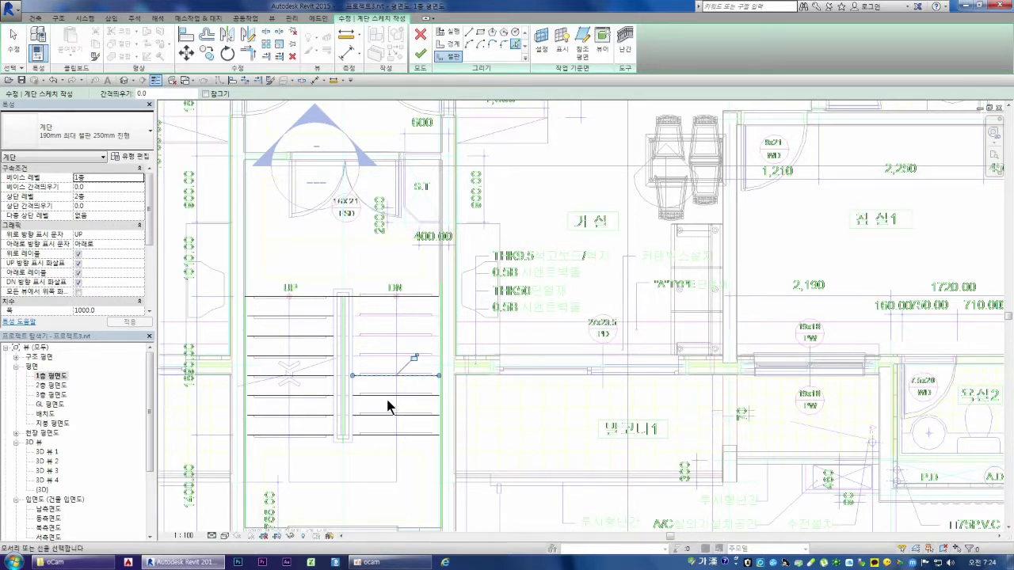
scroll(369, 377, up, 2)
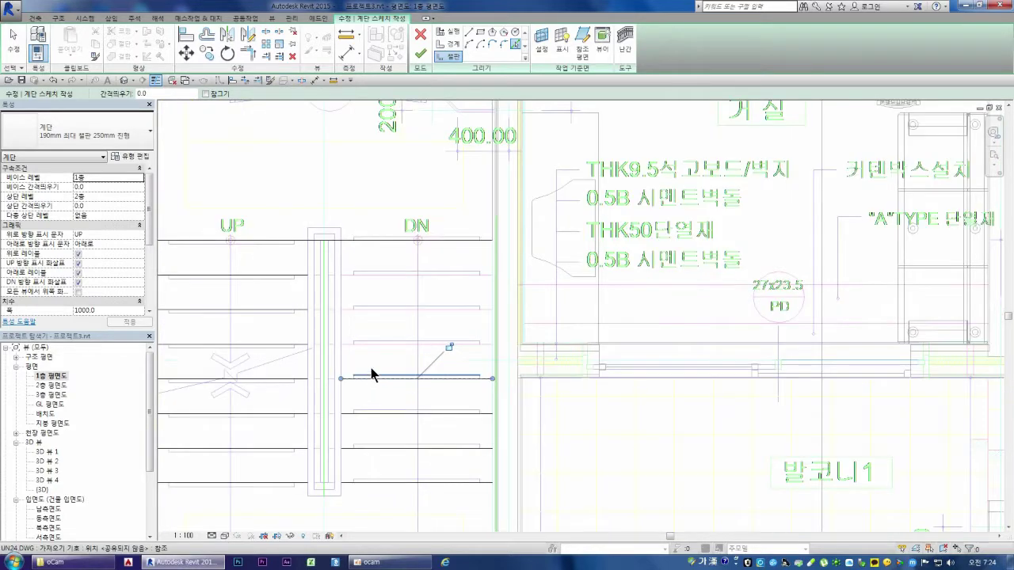
scroll(370, 378, up, 2)
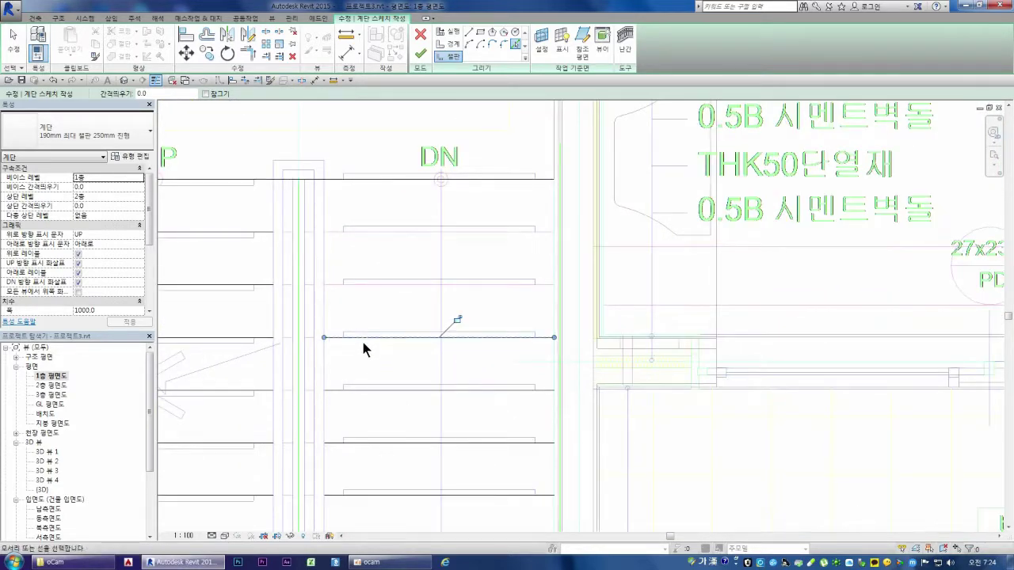
click(366, 287)
click(363, 233)
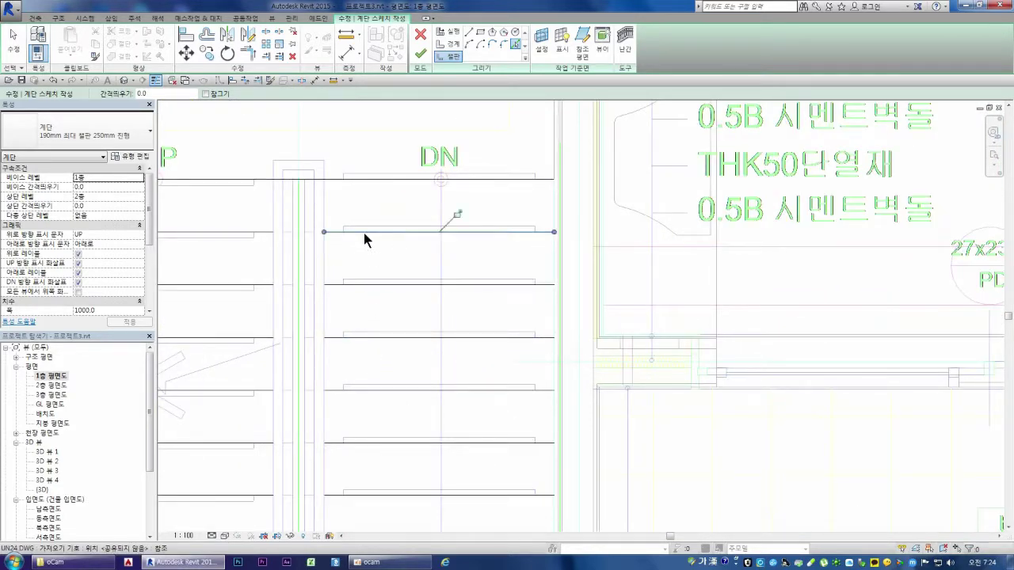
scroll(342, 289, down, 1)
scroll(344, 291, down, 1)
scroll(348, 294, down, 1)
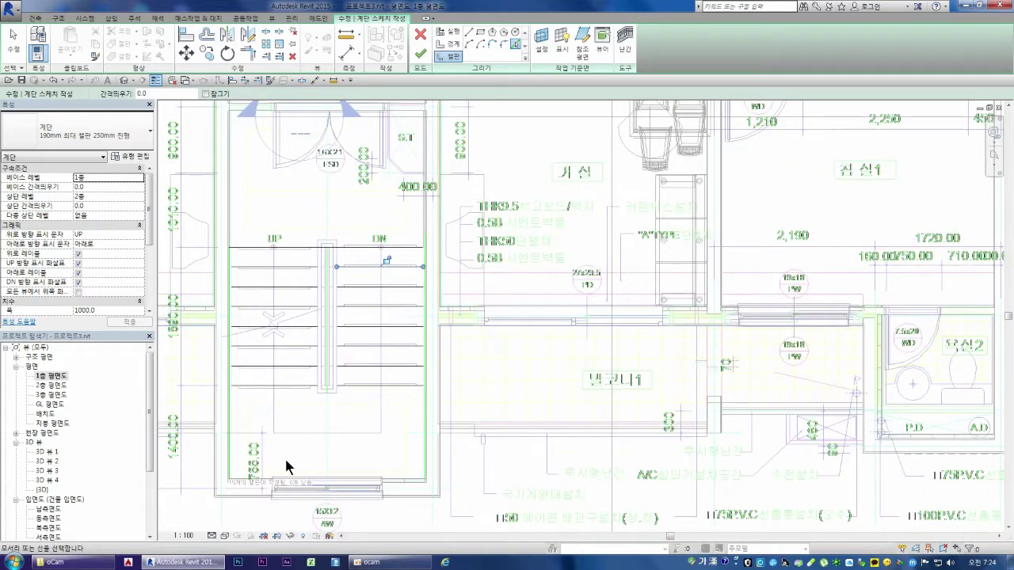
scroll(273, 475, up, 1)
scroll(256, 486, up, 1)
click(258, 486)
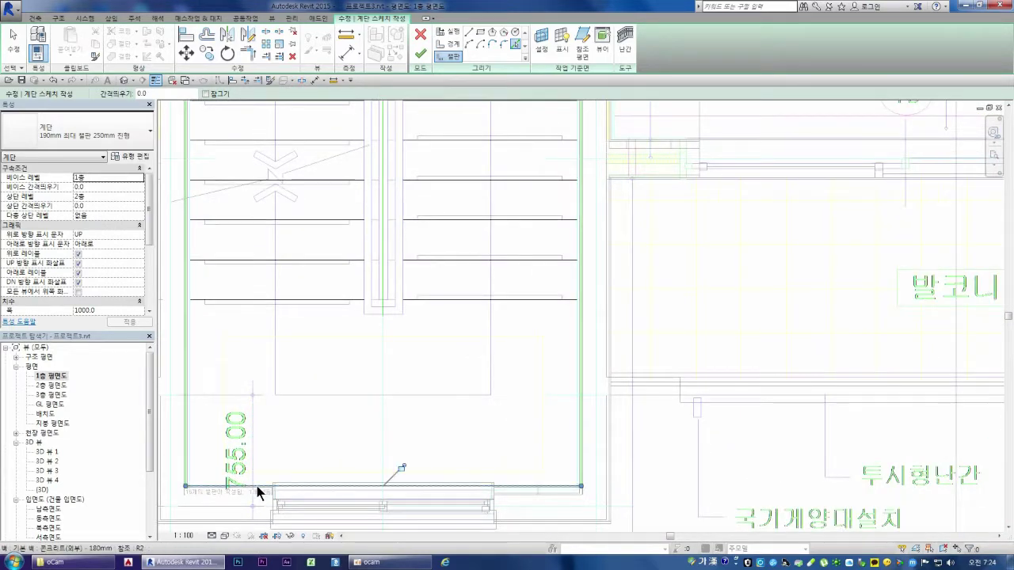
scroll(291, 492, down, 2)
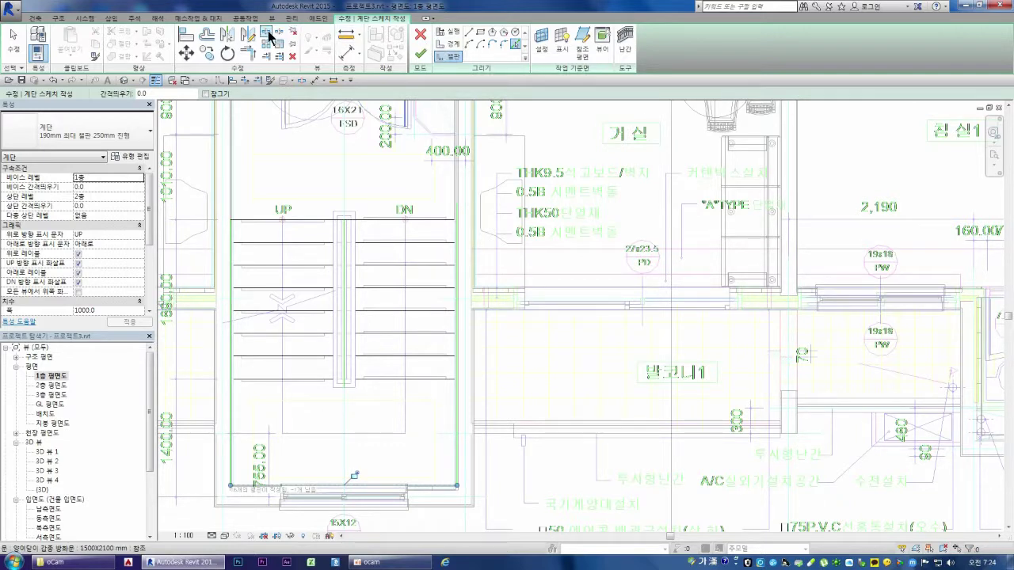
Try Split Element, then attempt to finish the stair, which reports too many boundaries
click(267, 33)
scroll(340, 204, up, 3)
scroll(362, 226, up, 4)
scroll(378, 225, up, 1)
scroll(378, 225, up, 1)
scroll(374, 225, up, 2)
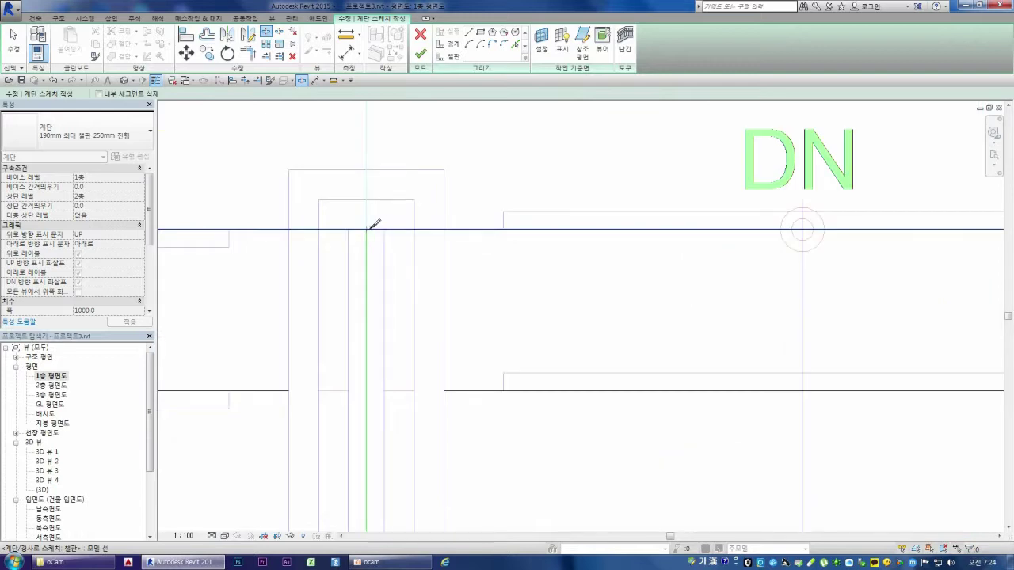
scroll(380, 222, down, 2)
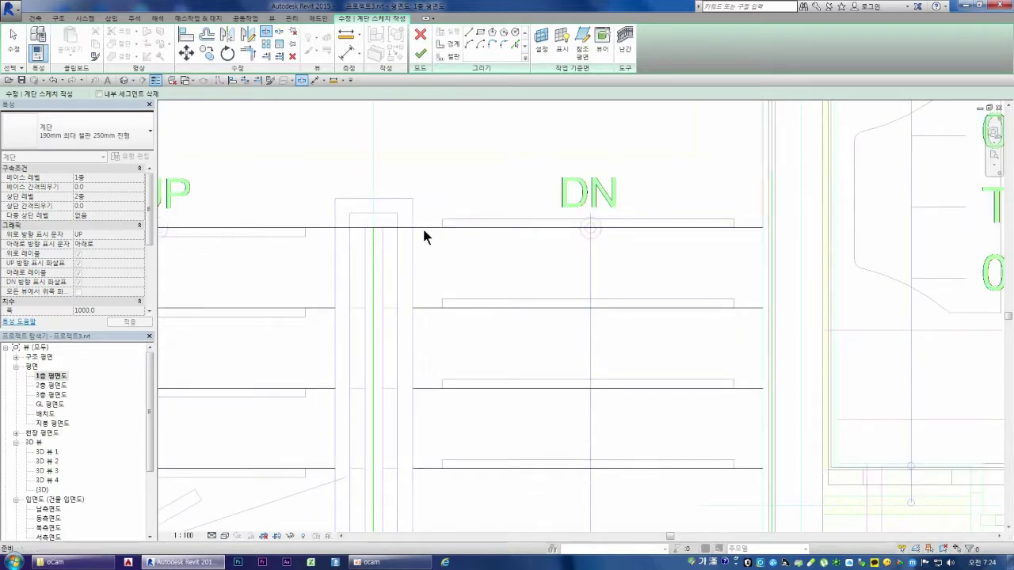
key(Escape)
click(420, 54)
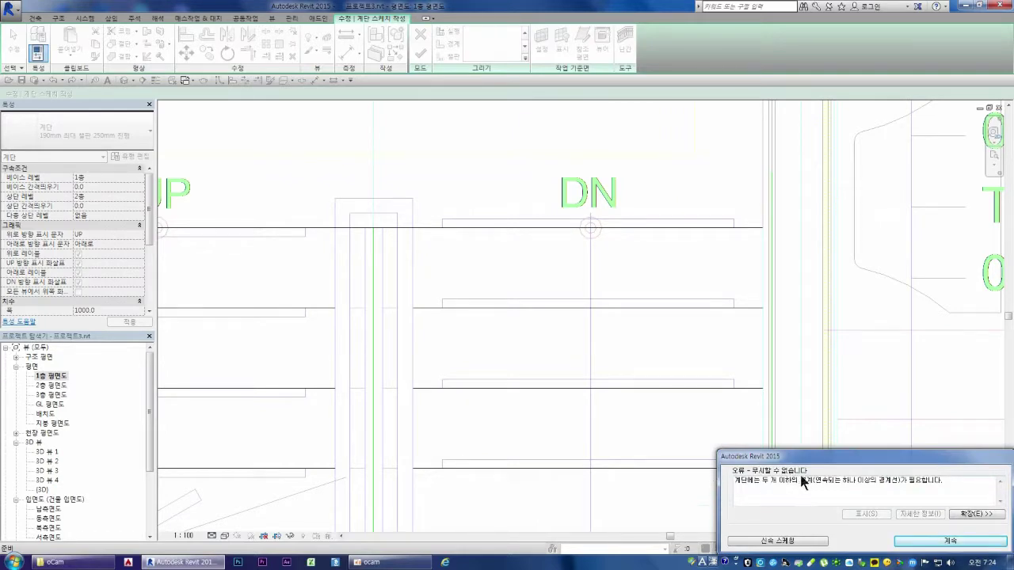
Dismiss the boundary error to keep editing and review the stair sketch
click(925, 545)
scroll(647, 418, down, 5)
scroll(646, 415, down, 2)
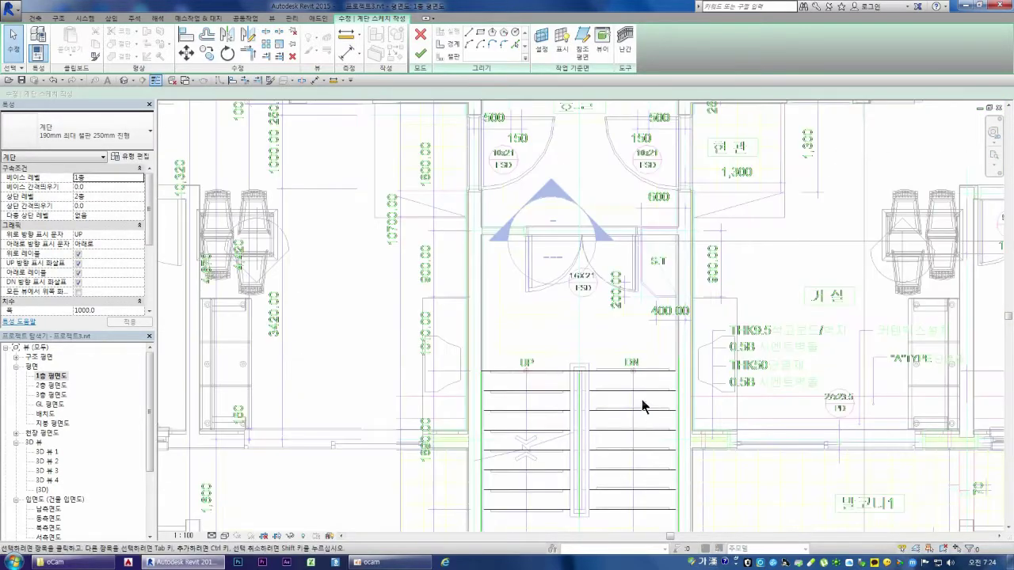
scroll(643, 412, down, 3)
scroll(656, 502, up, 1)
scroll(647, 494, up, 2)
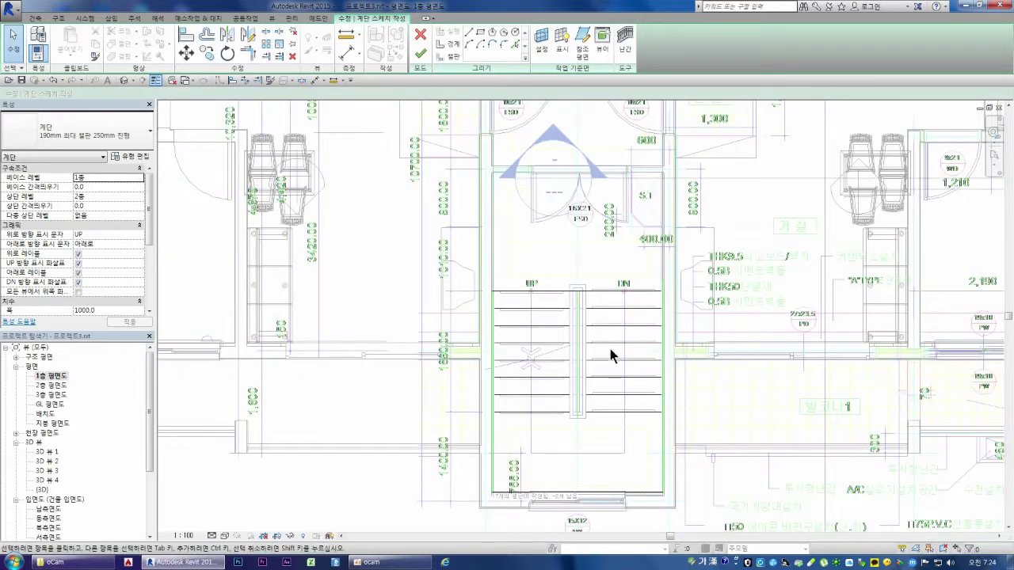
scroll(576, 291, up, 2)
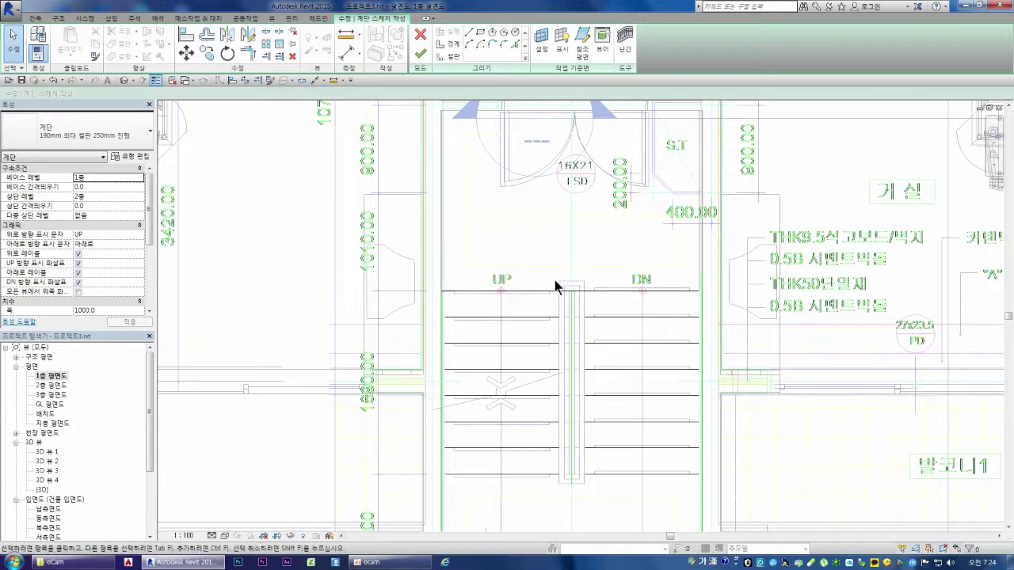
scroll(500, 300, down, 1)
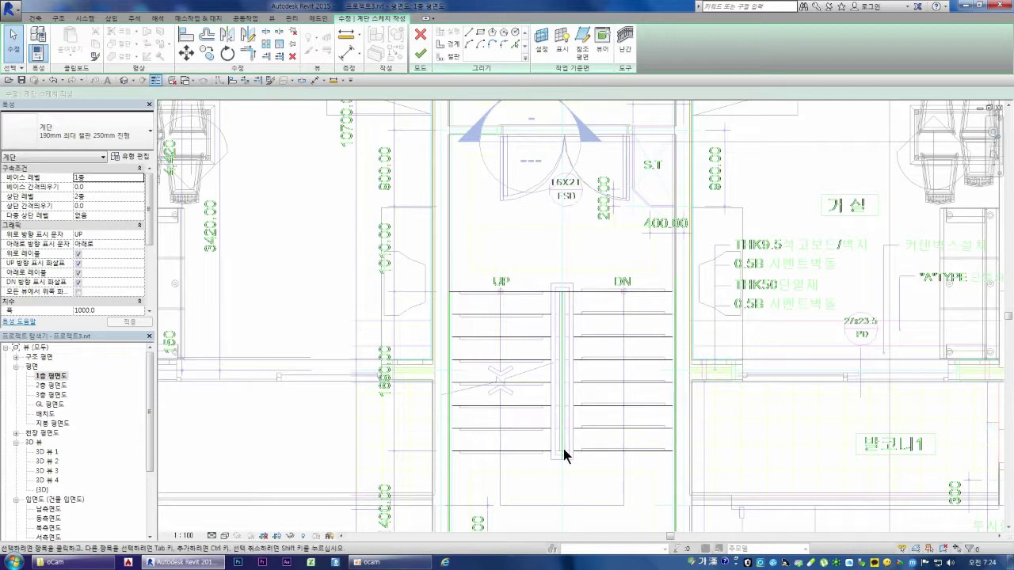
scroll(563, 448, up, 2)
scroll(465, 235, down, 1)
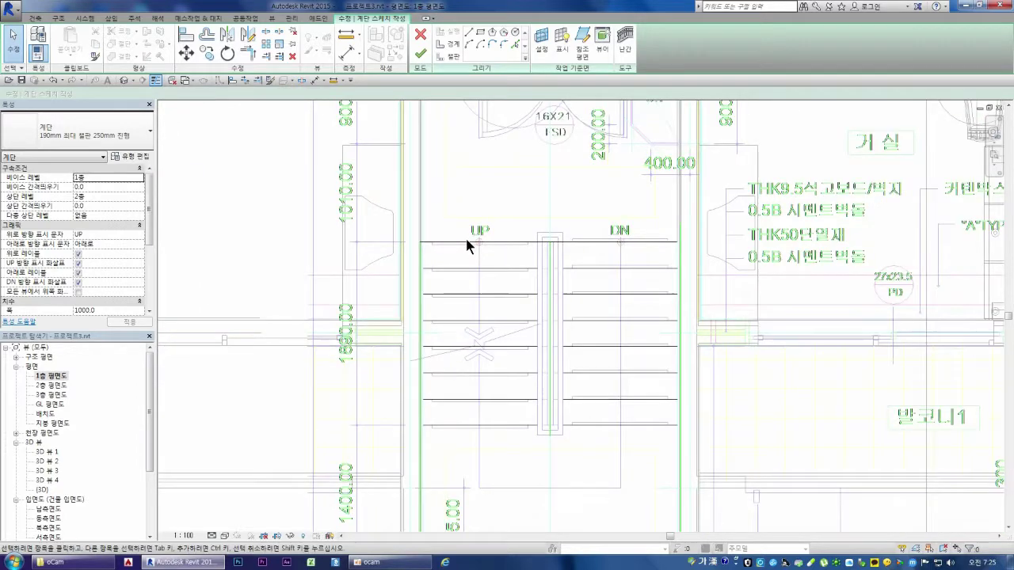
scroll(466, 240, down, 2)
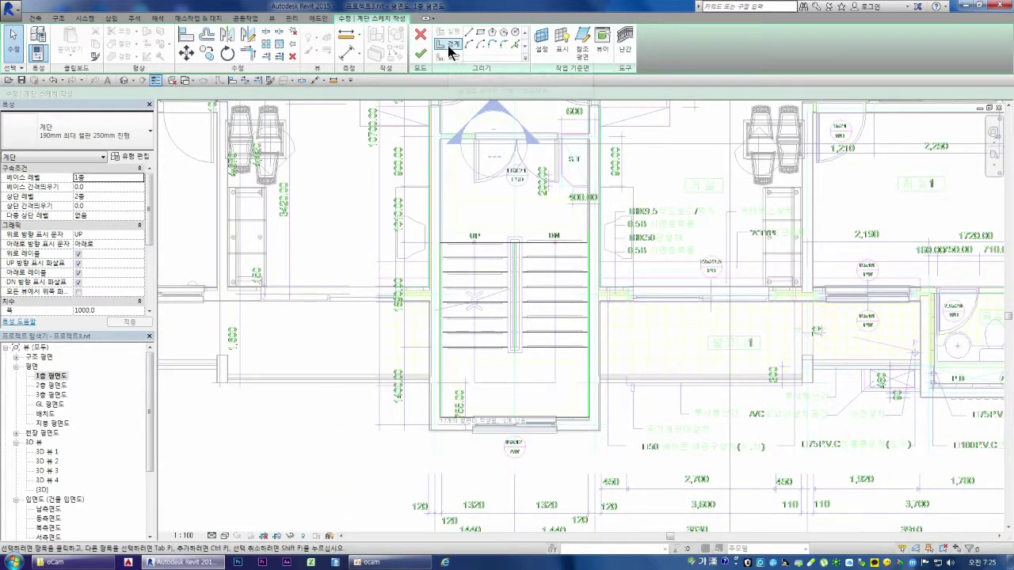
Retry finishing, expand the error details, and delete the stair sketch, confirming with 예
click(421, 52)
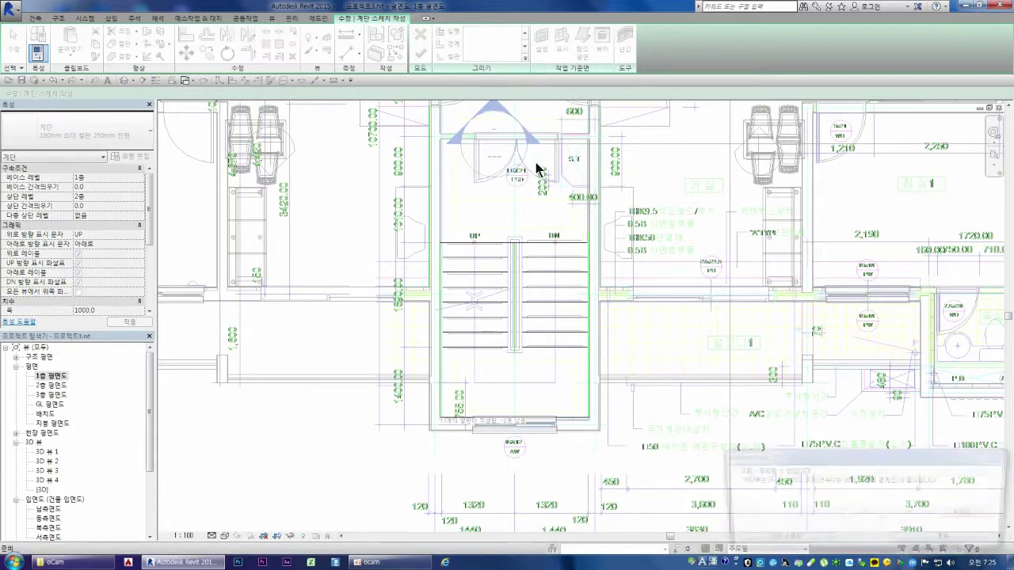
drag(844, 463, 813, 352)
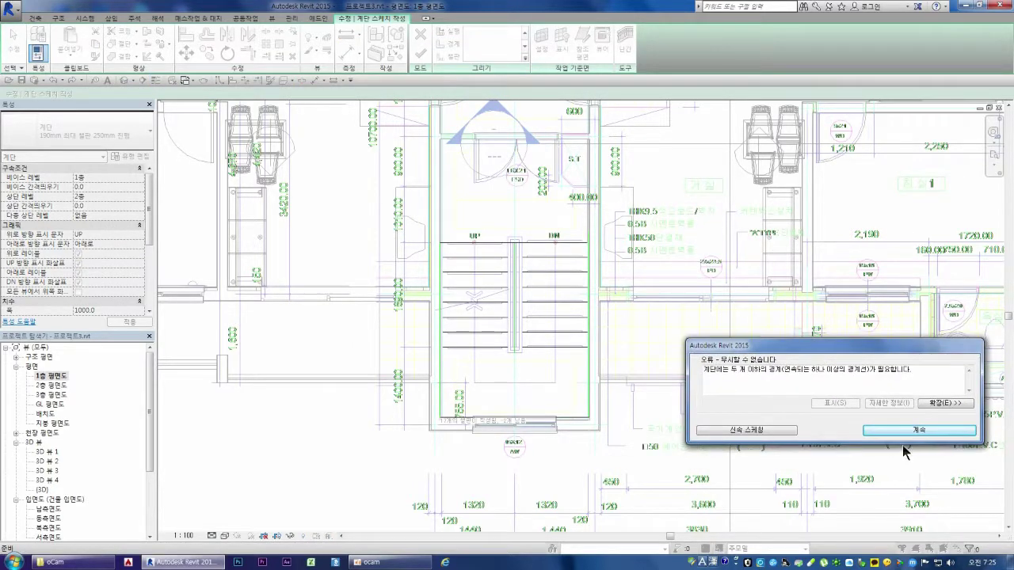
click(941, 404)
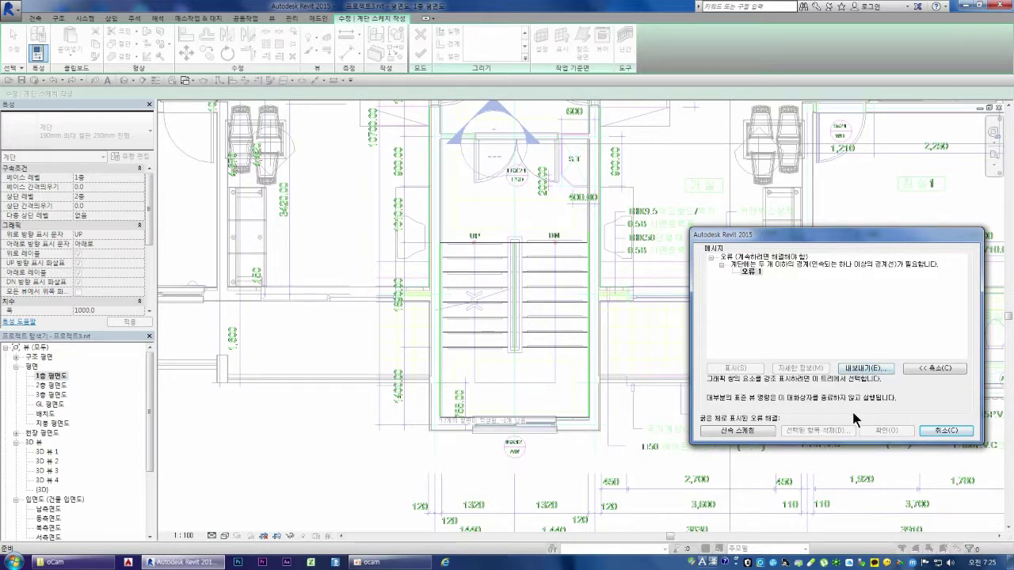
click(757, 433)
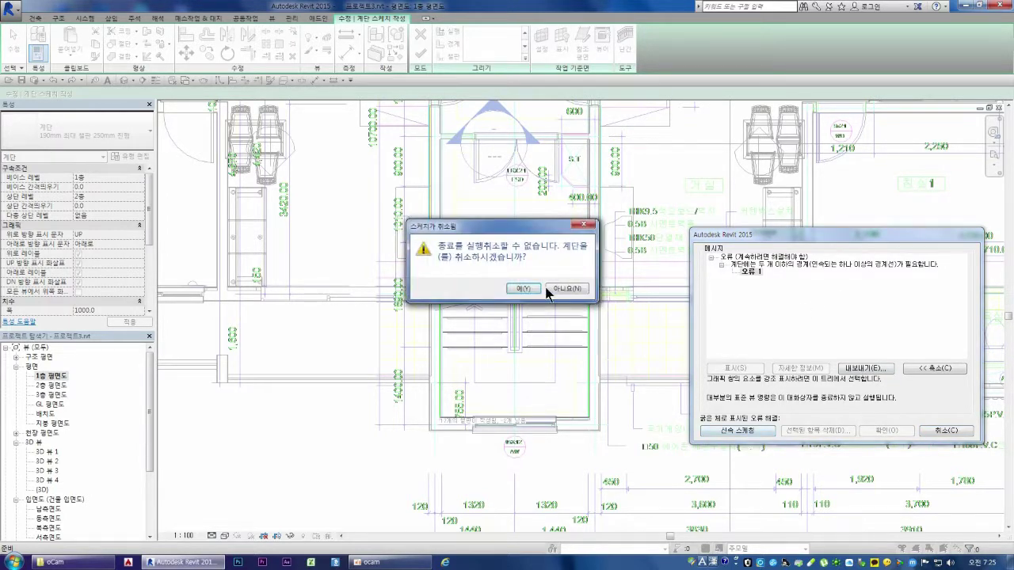
click(523, 286)
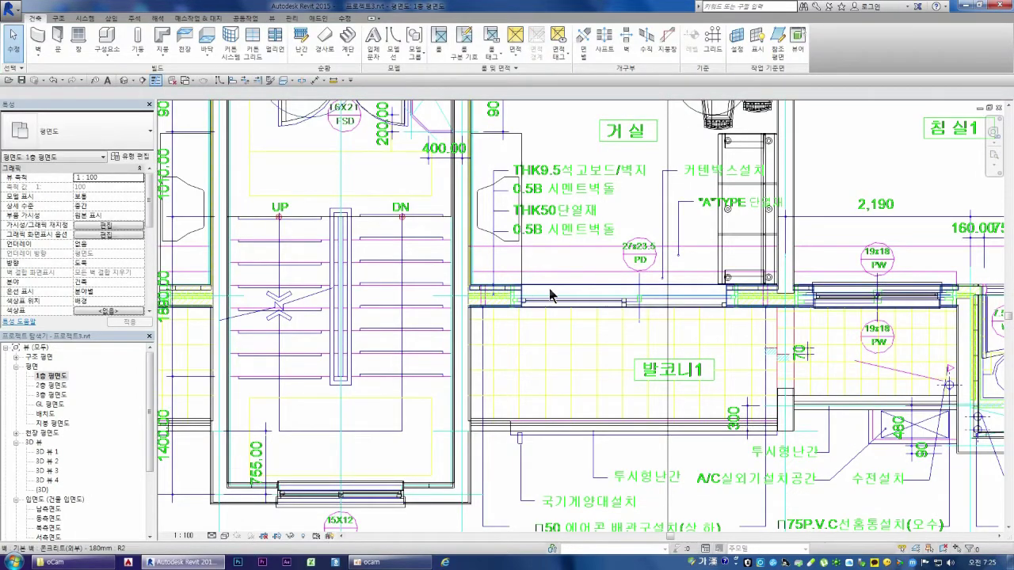
Start a Stair by Component run with 1300 actual run width and location line 계단진행: 왼쪽
scroll(538, 287, down, 2)
scroll(538, 287, down, 1)
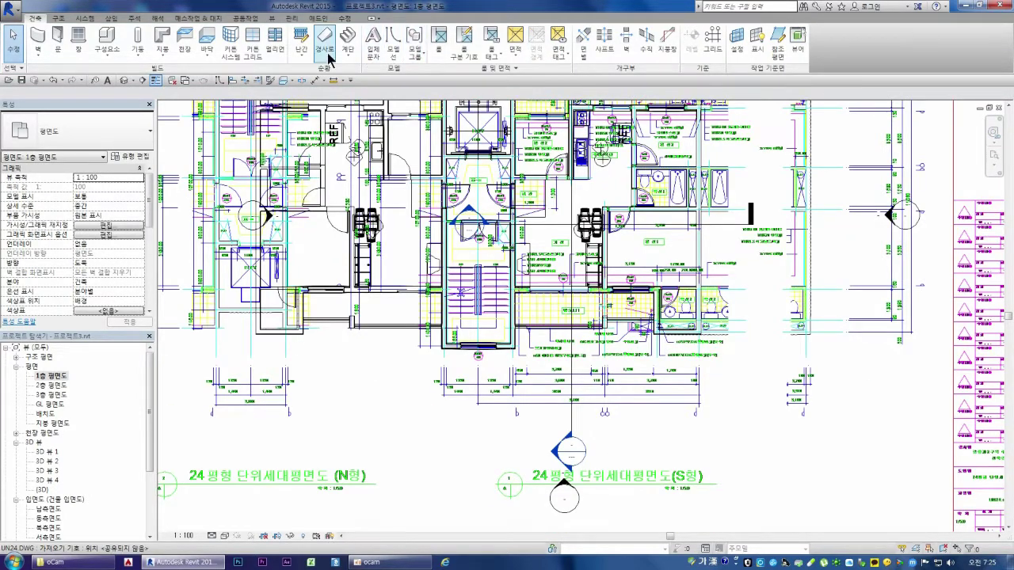
click(356, 63)
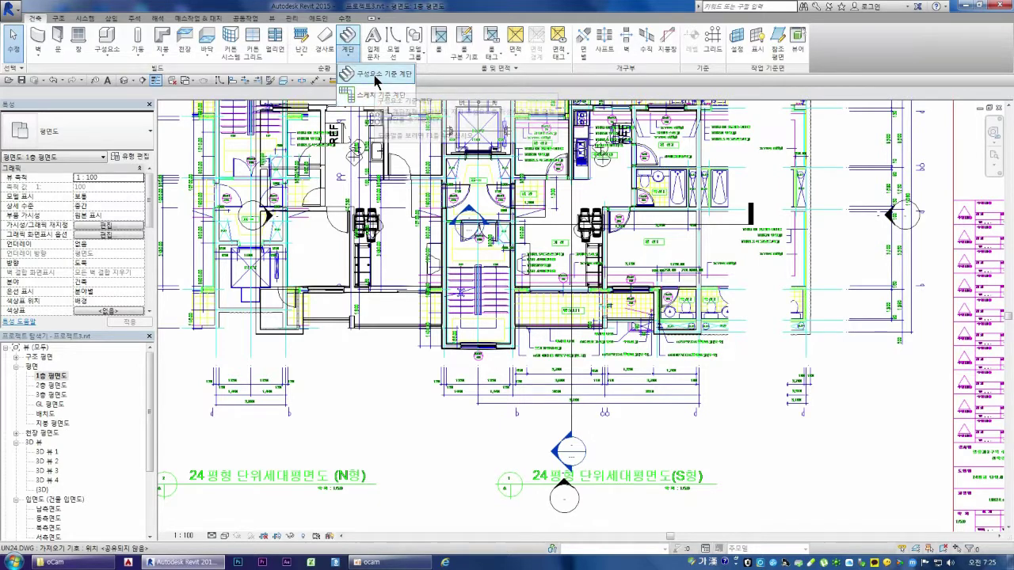
click(380, 84)
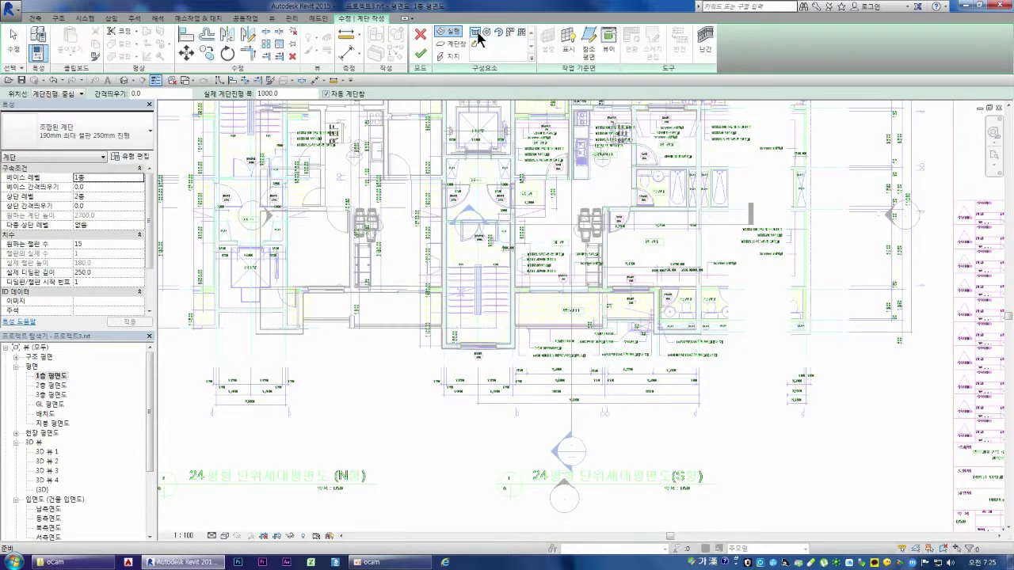
scroll(462, 237, up, 3)
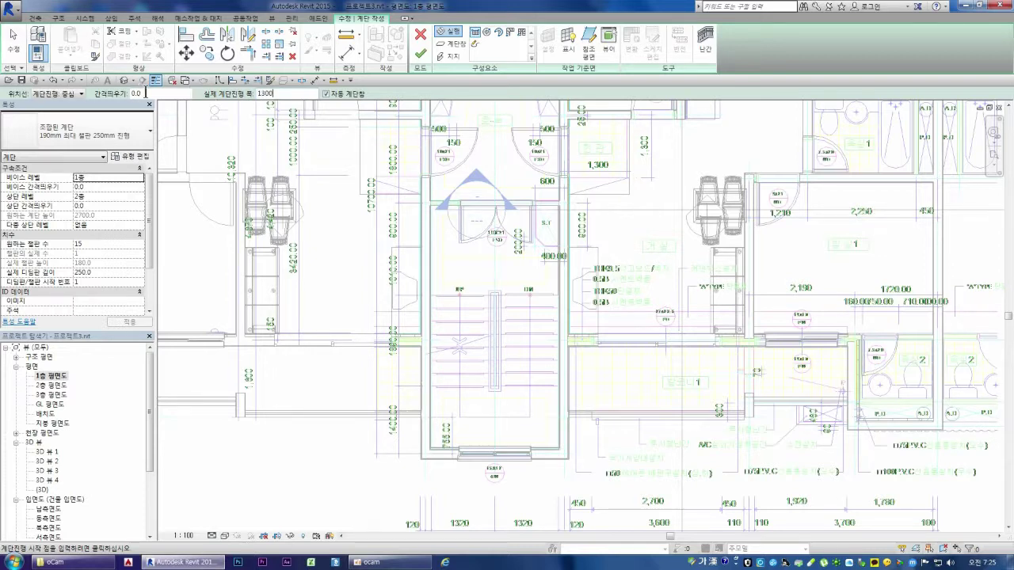
click(82, 94)
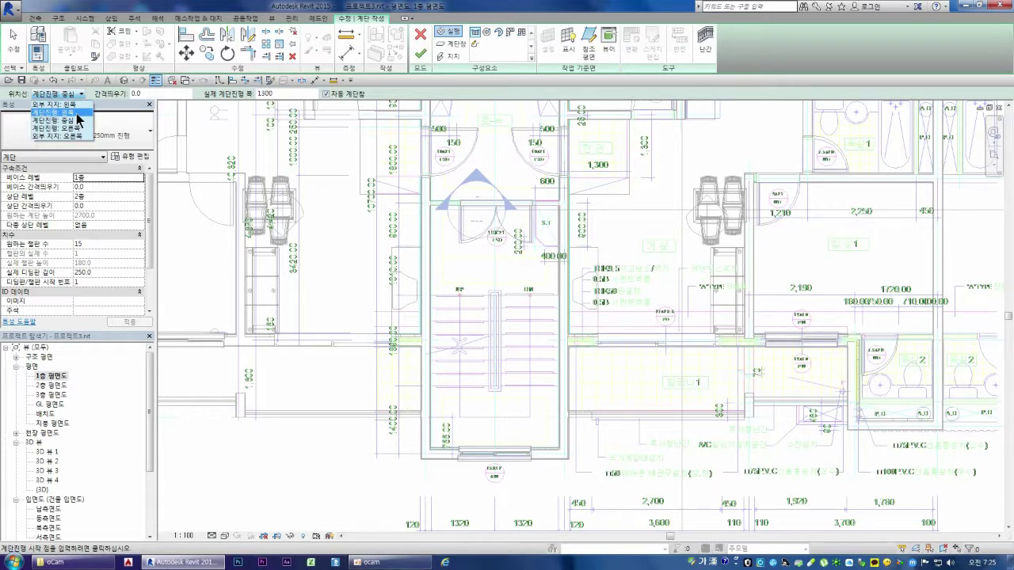
click(77, 113)
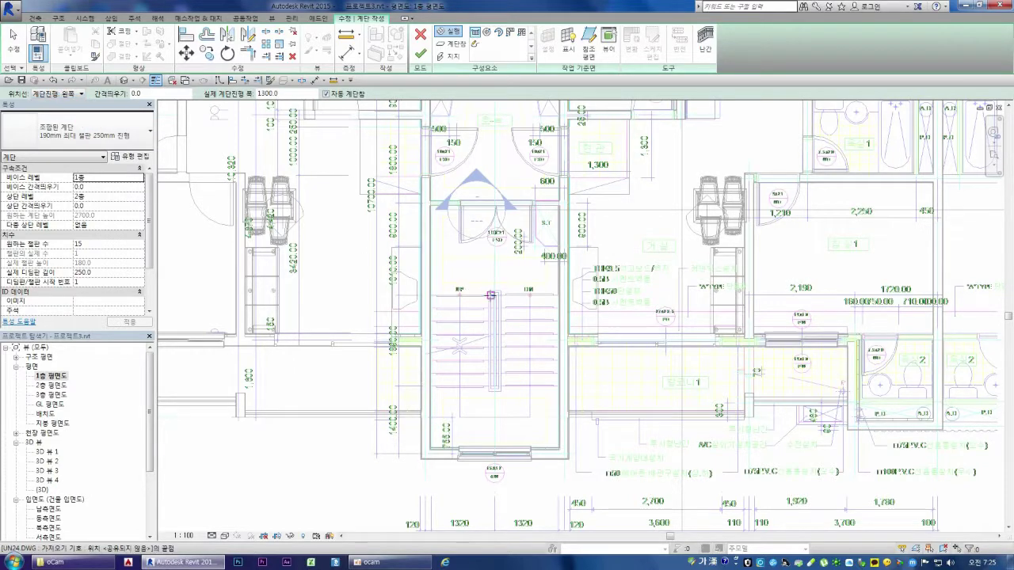
Draw the first stair run of 9 risers along the stairwell's left side
scroll(492, 297, up, 1)
scroll(492, 295, up, 4)
scroll(498, 289, up, 1)
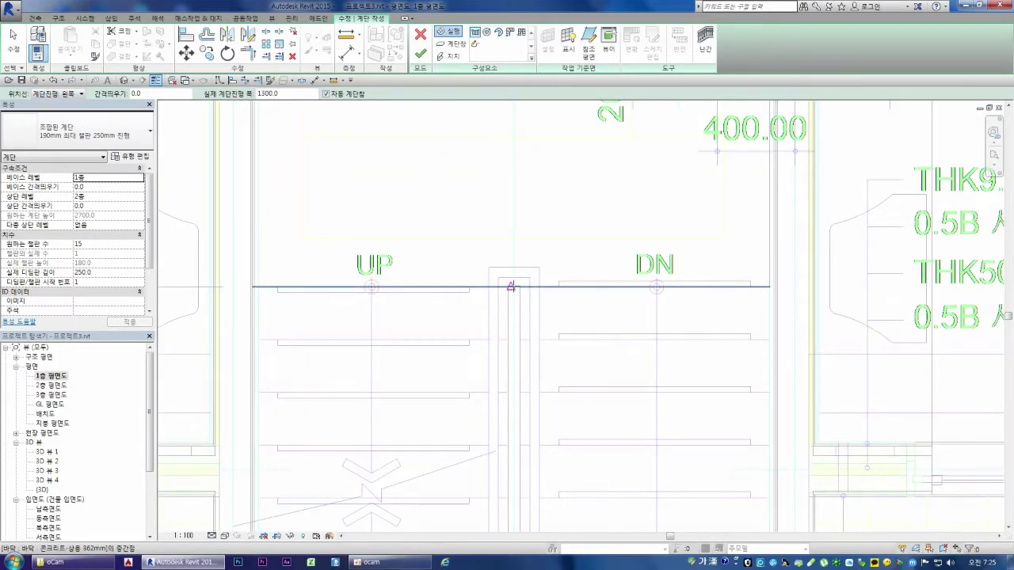
scroll(511, 286, up, 1)
scroll(510, 286, up, 3)
click(507, 286)
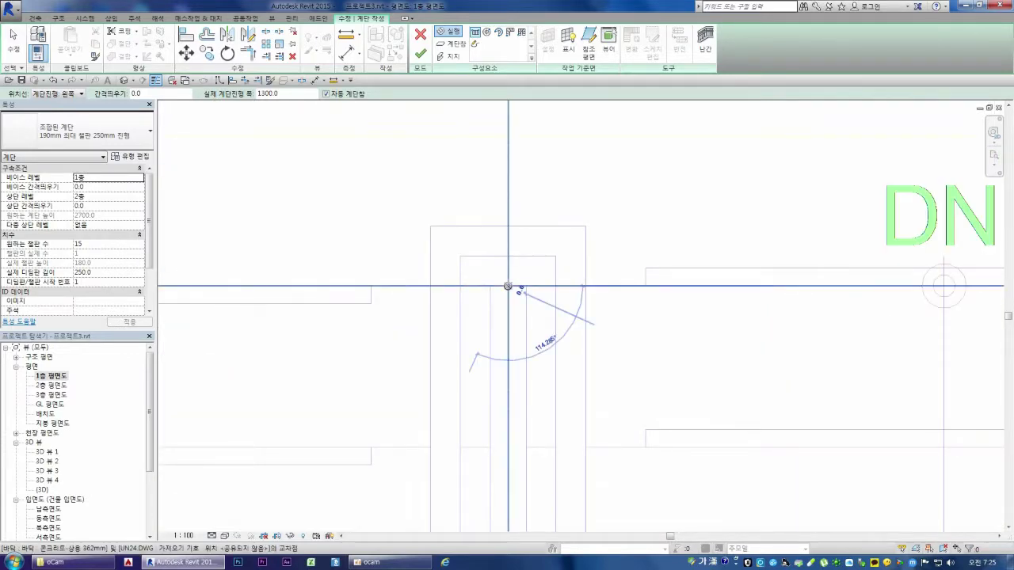
scroll(507, 286, down, 1)
scroll(500, 286, down, 2)
scroll(495, 277, down, 2)
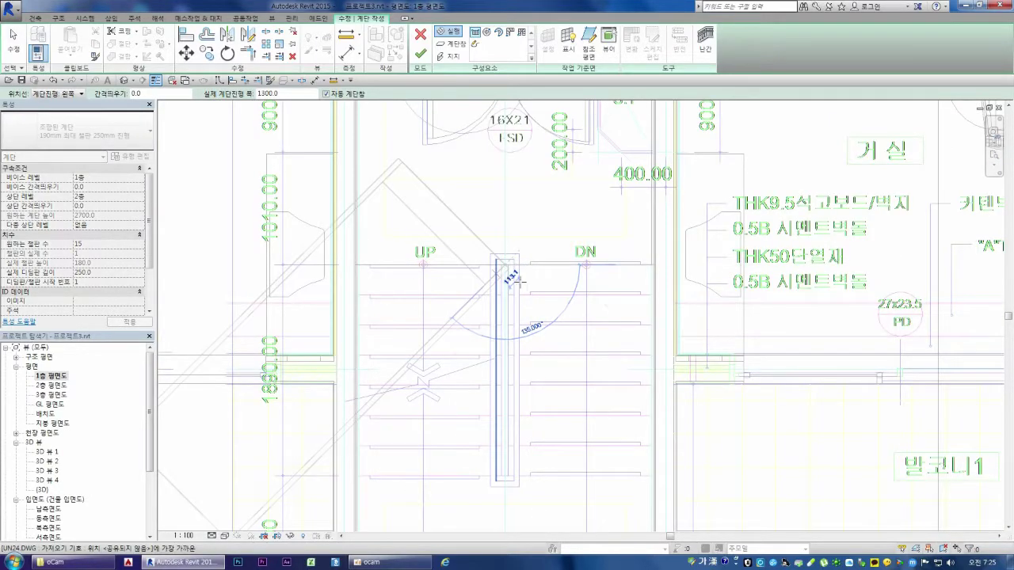
scroll(511, 352, down, 2)
scroll(505, 418, up, 1)
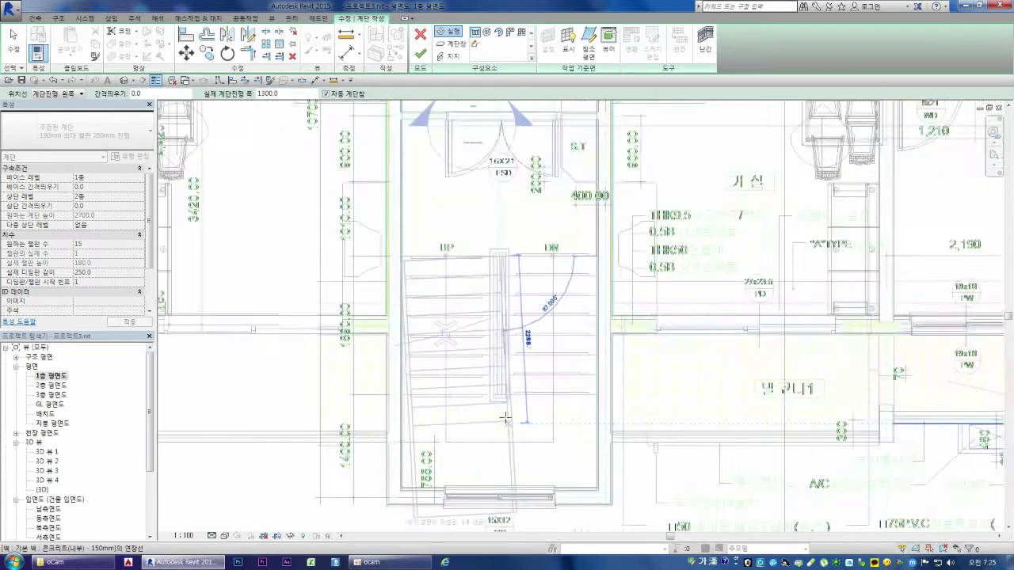
scroll(504, 404, up, 2)
scroll(495, 372, up, 2)
scroll(489, 357, up, 1)
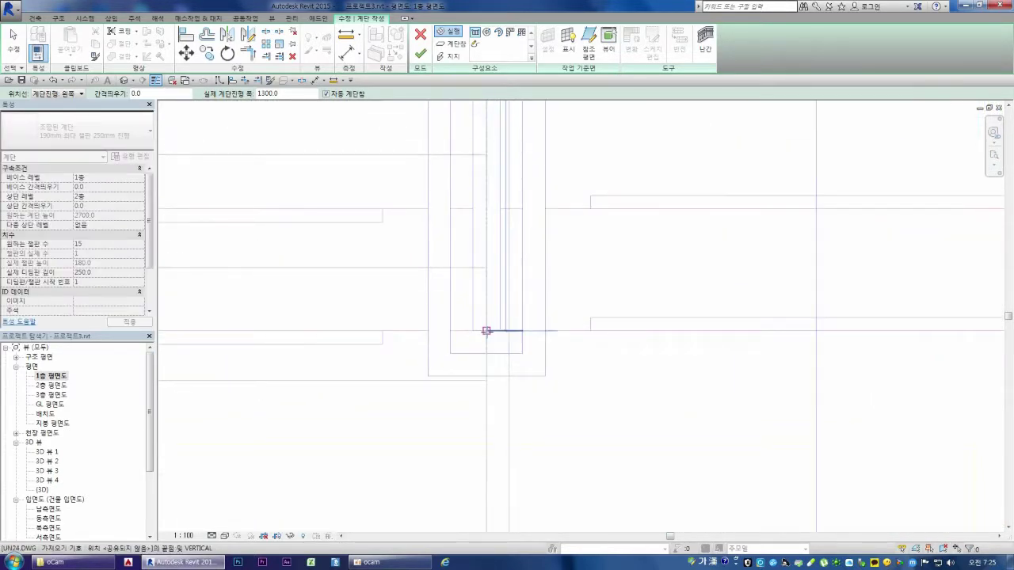
scroll(486, 331, down, 2)
click(478, 394)
Draw the second run beside the first, ending at 15 risers, and stop adding runs
scroll(490, 390, down, 1)
scroll(499, 391, down, 2)
scroll(507, 391, down, 1)
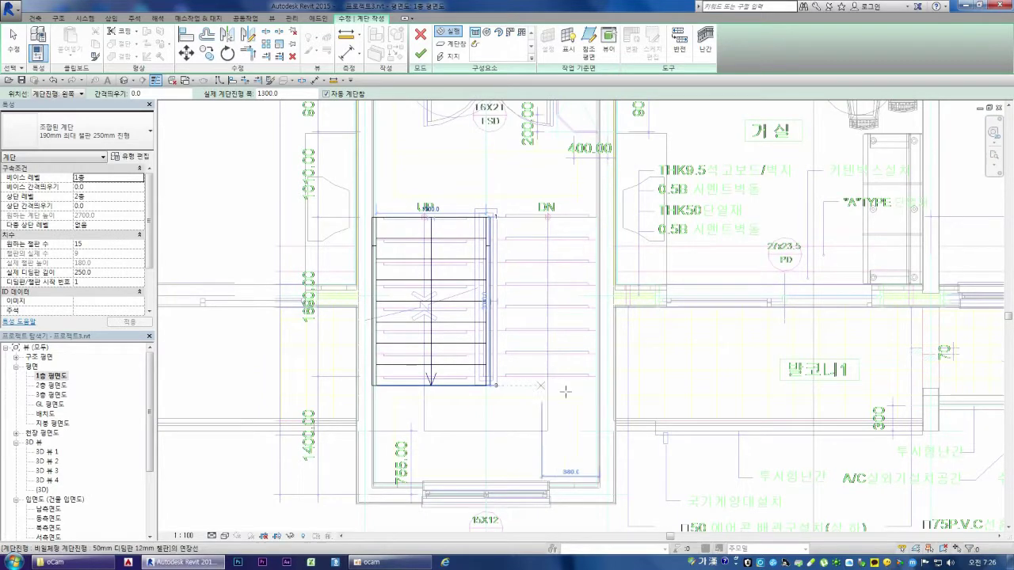
scroll(507, 381, up, 2)
scroll(482, 385, up, 1)
scroll(471, 390, up, 2)
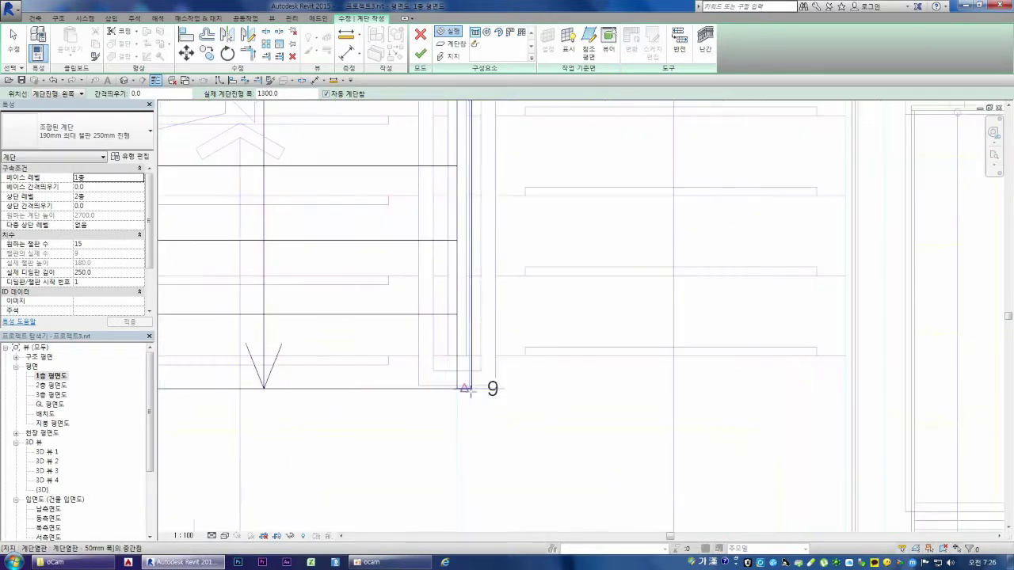
click(470, 389)
scroll(475, 360, down, 4)
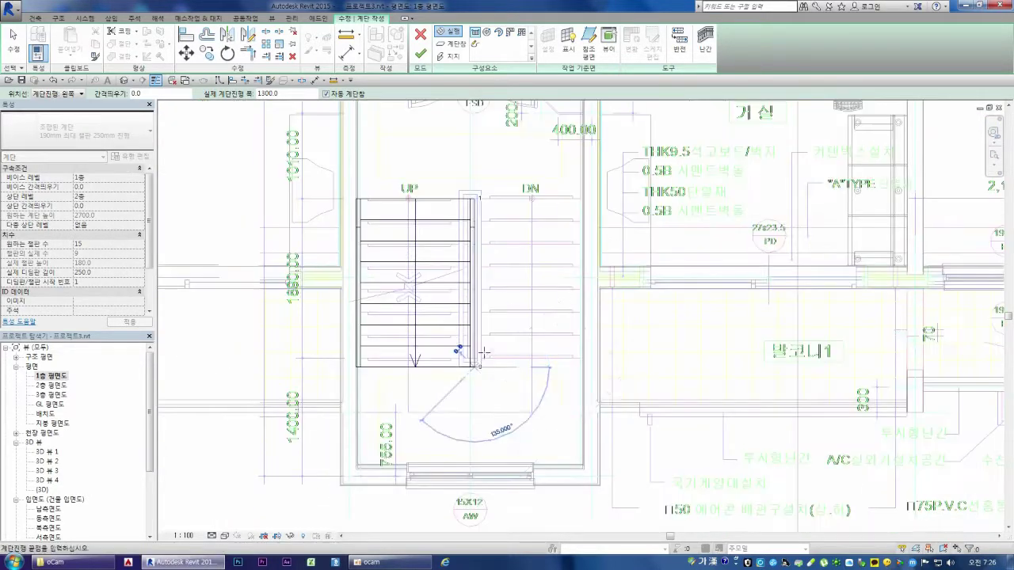
scroll(474, 199, up, 1)
scroll(468, 202, up, 1)
scroll(467, 202, up, 1)
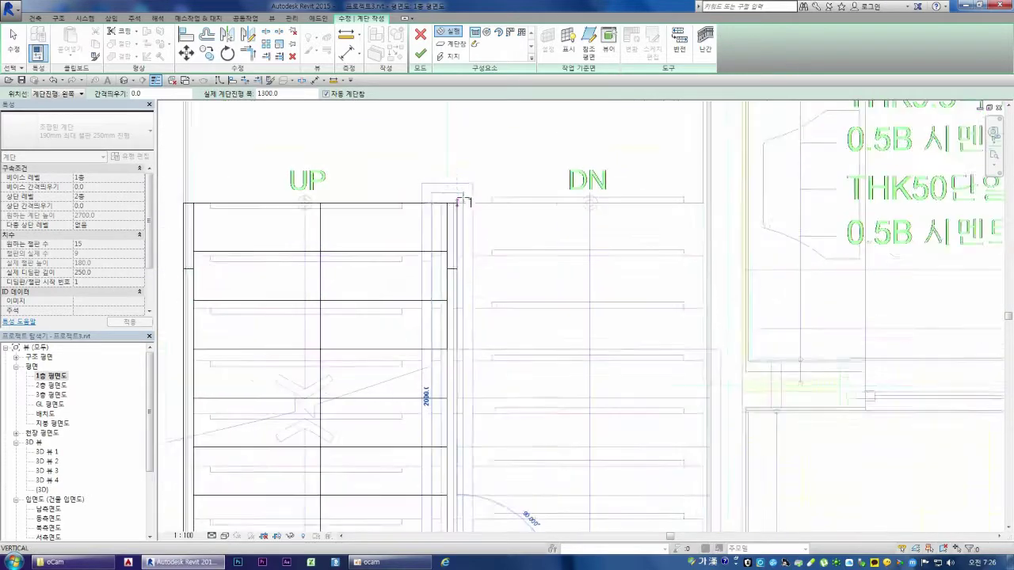
scroll(467, 202, up, 2)
scroll(474, 203, up, 1)
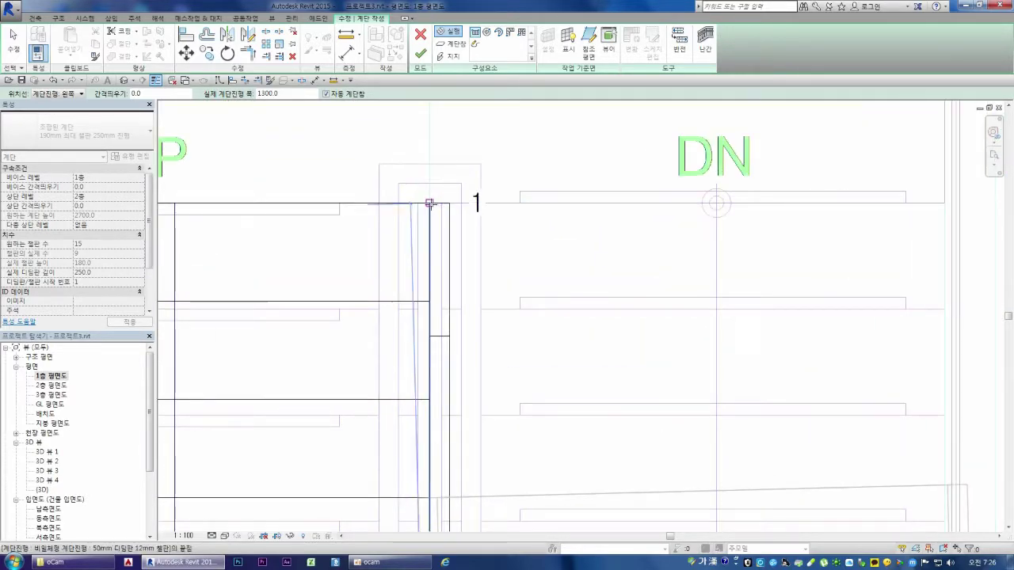
click(448, 204)
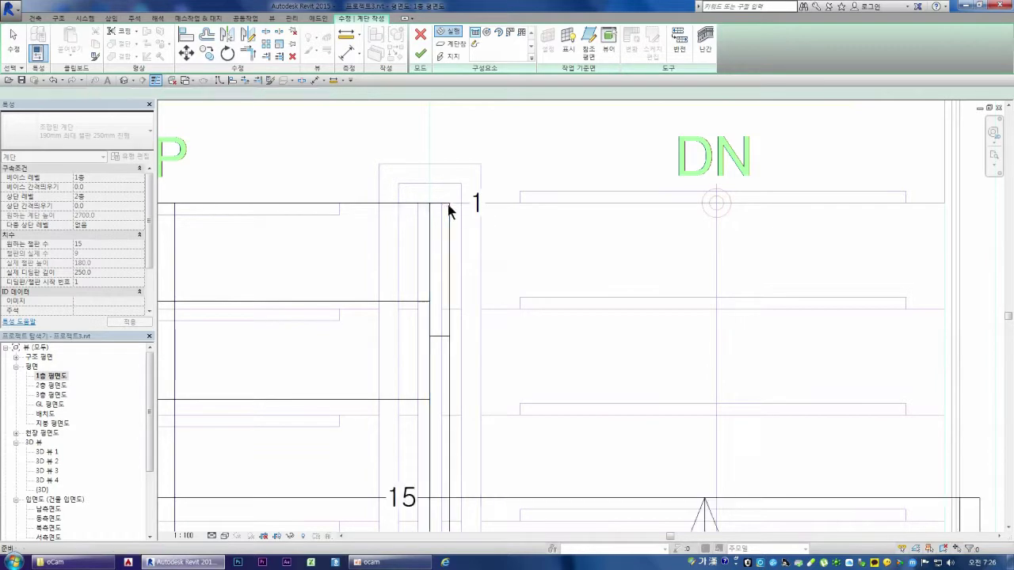
key(Escape)
Check both stair runs' heights, then view the stair in 3D
scroll(435, 226, down, 4)
scroll(463, 291, down, 1)
scroll(465, 290, down, 2)
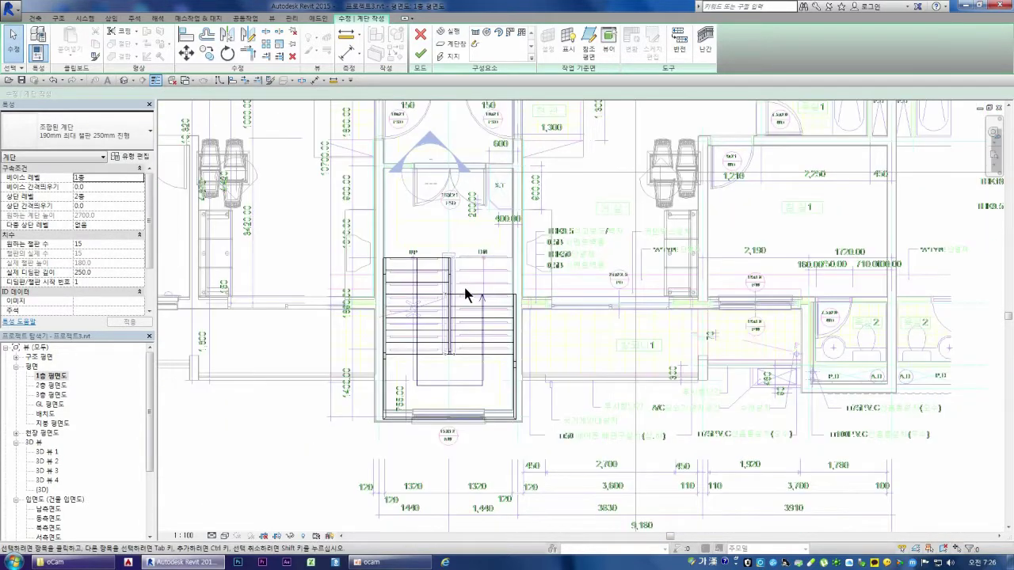
click(466, 296)
scroll(441, 301, up, 2)
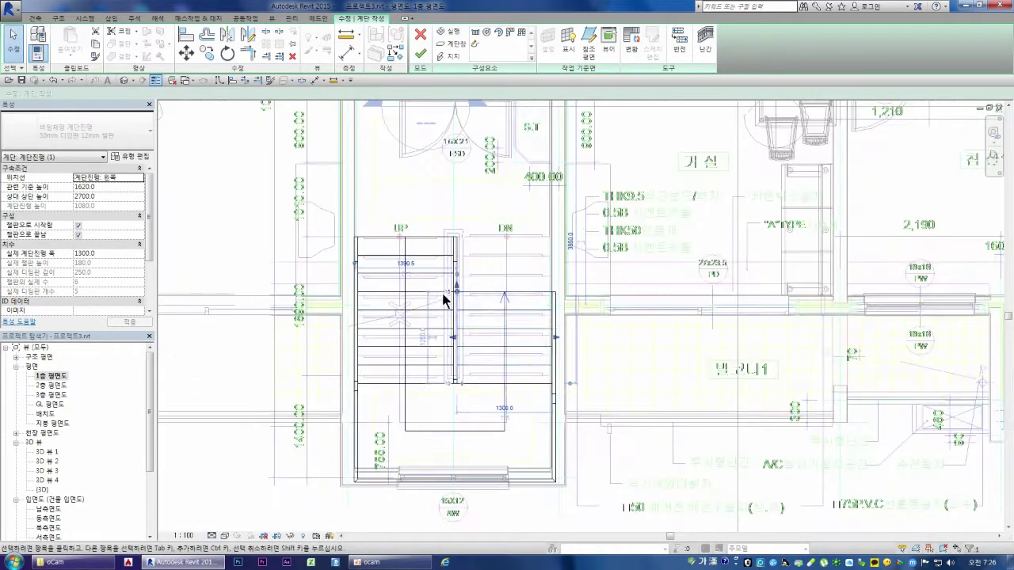
click(442, 295)
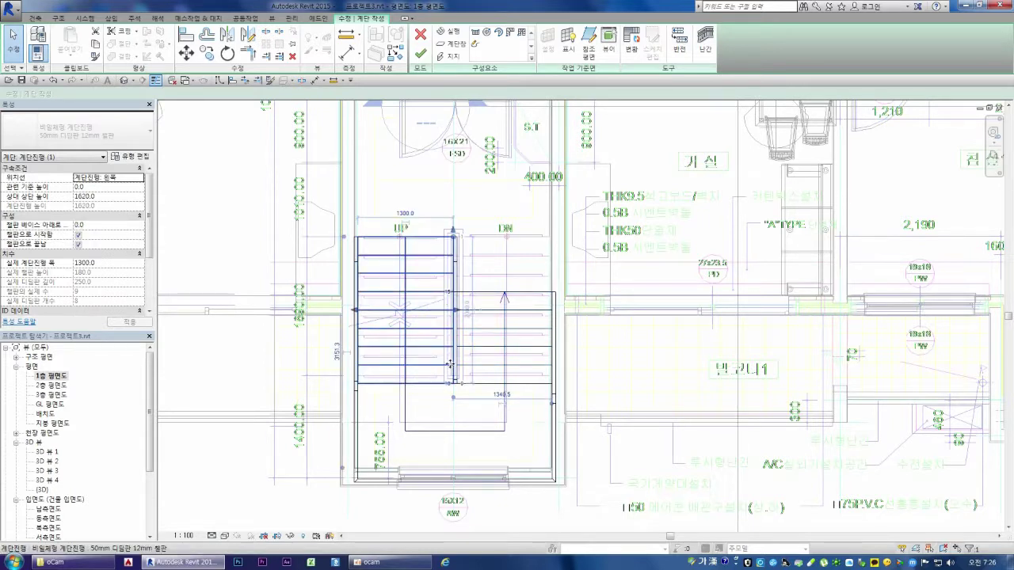
key(Escape)
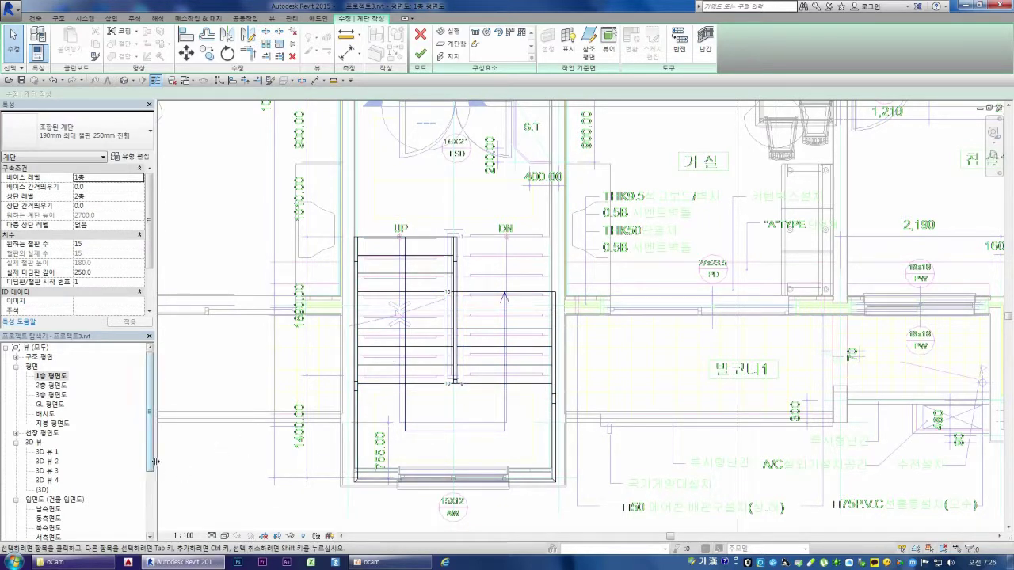
double_click(43, 490)
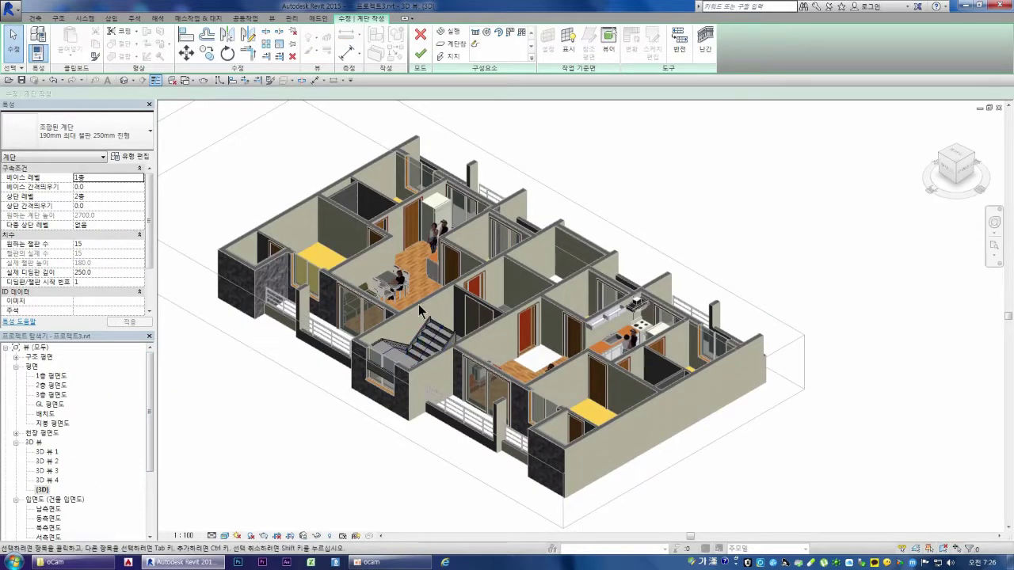
Finish editing the new stair and dismiss the warning message
scroll(406, 336, up, 3)
scroll(389, 346, up, 1)
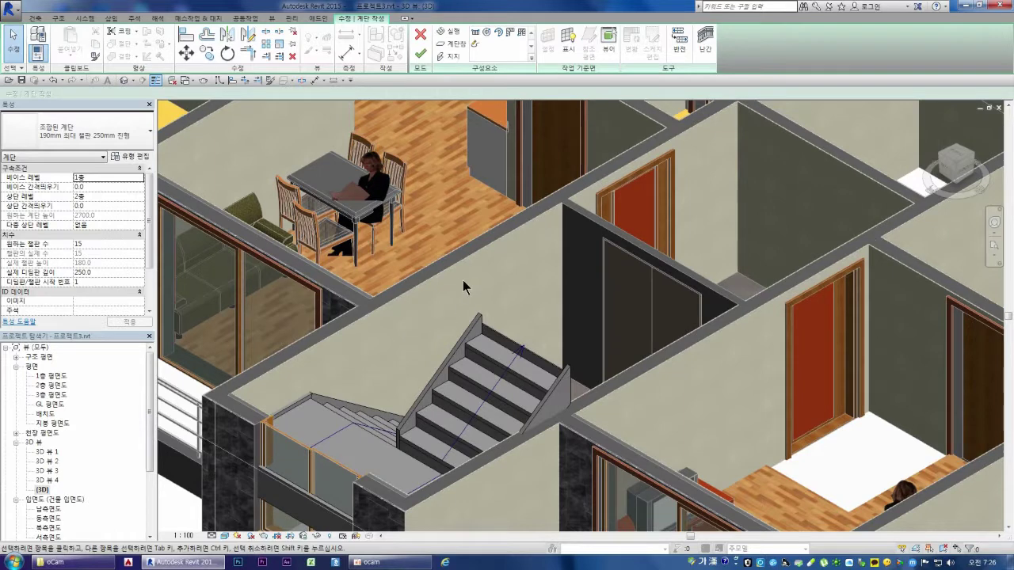
scroll(462, 280, down, 1)
scroll(463, 280, down, 2)
scroll(465, 280, down, 2)
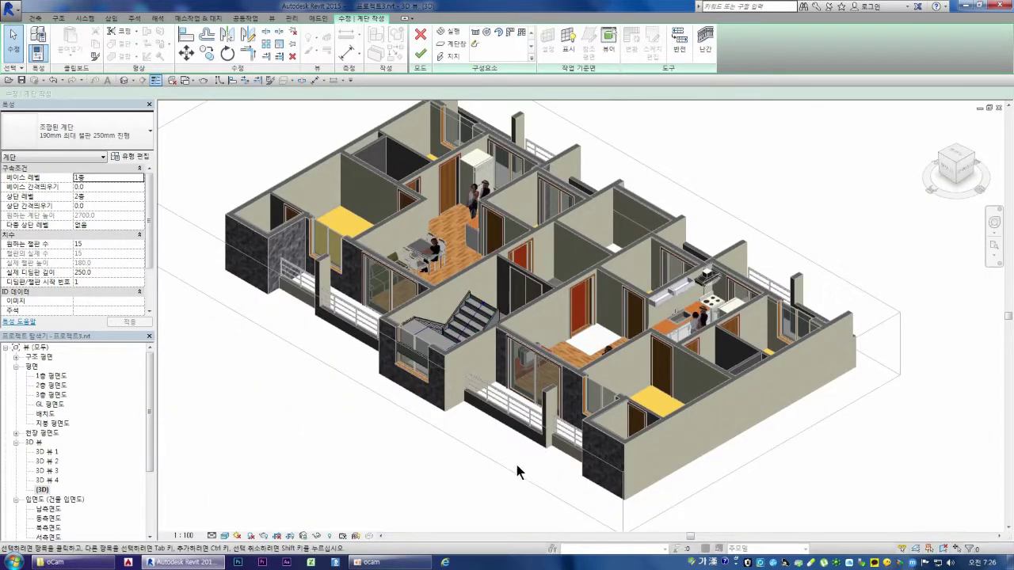
click(421, 57)
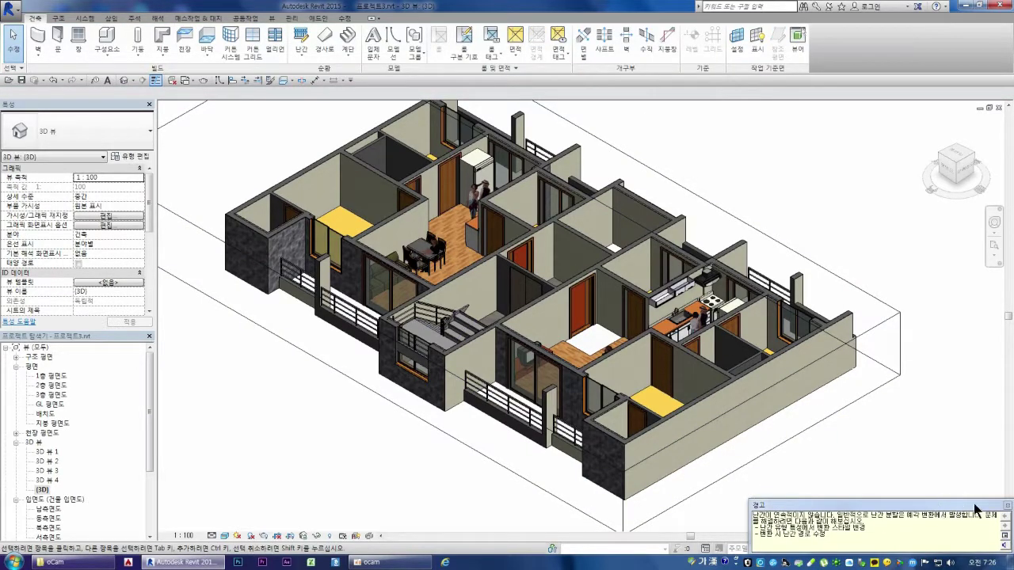
click(1005, 505)
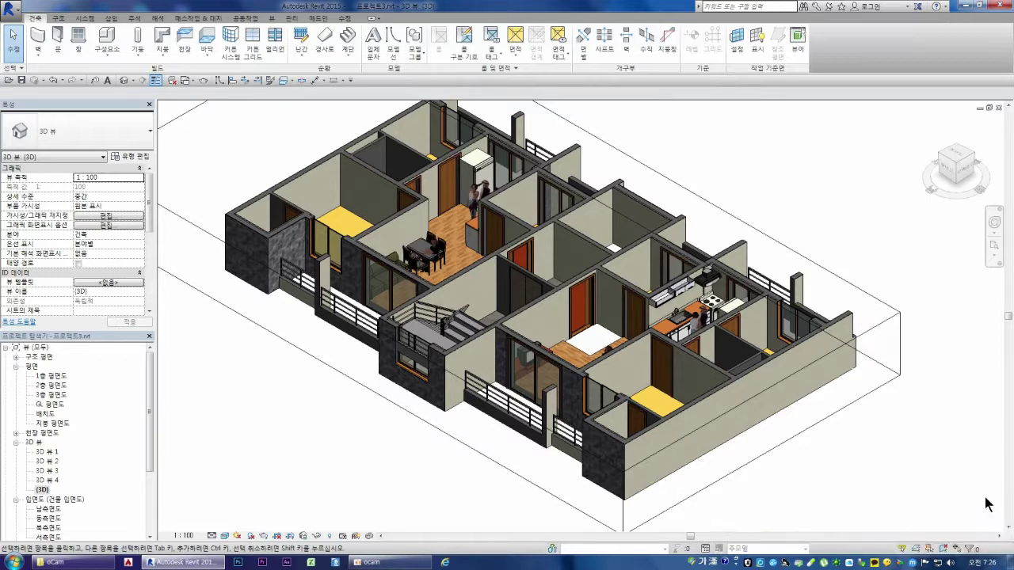
Try lowering the section box top to floor level, undo it, then raise the top back up
click(533, 494)
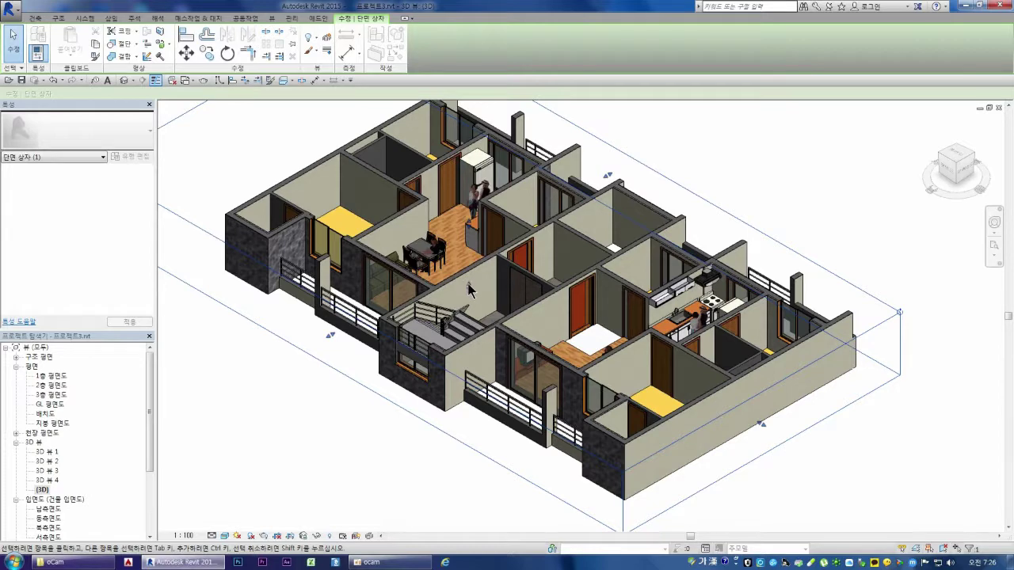
key(Escape)
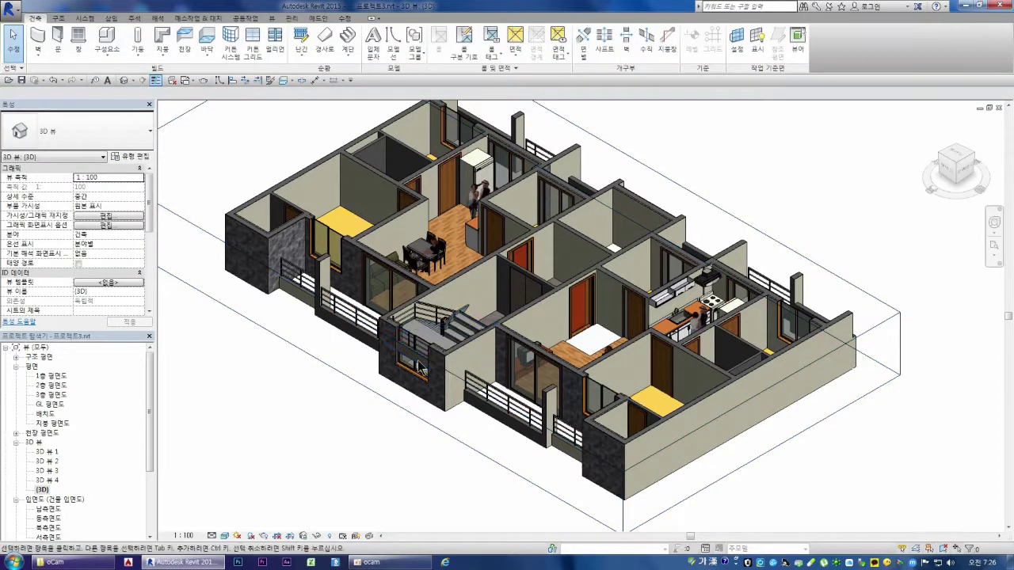
click(403, 410)
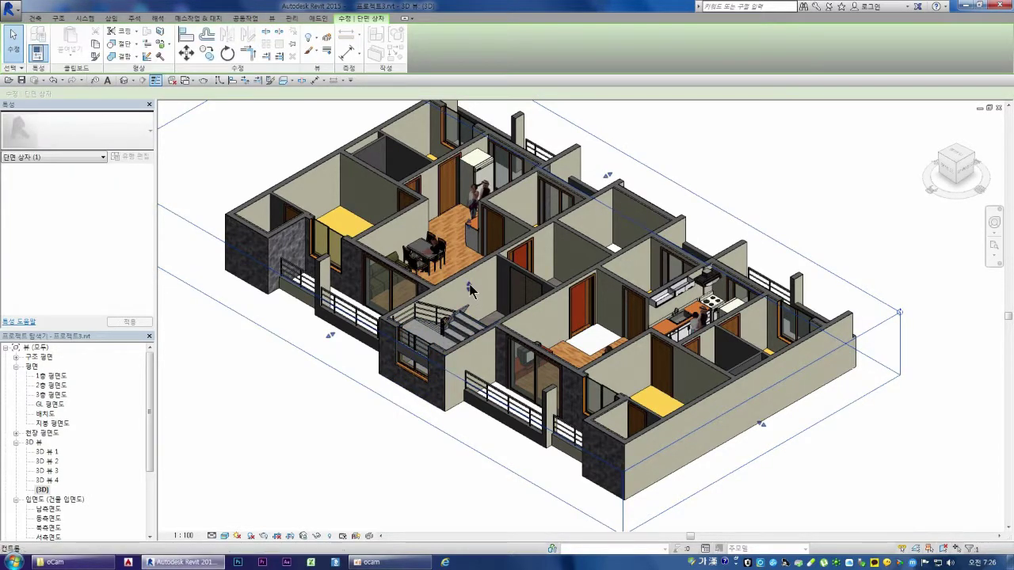
drag(468, 286, 477, 221)
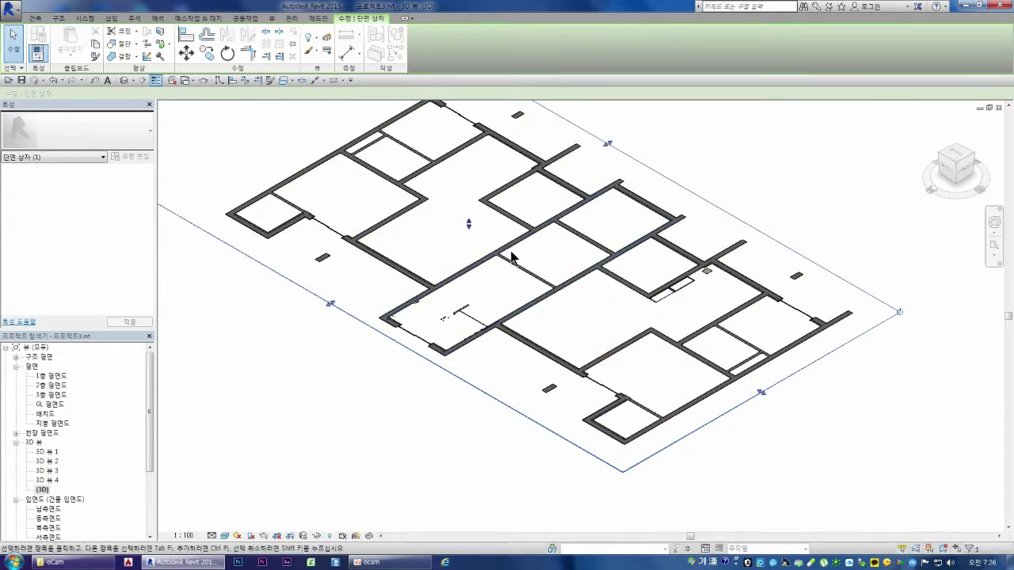
key(ctrl+z)
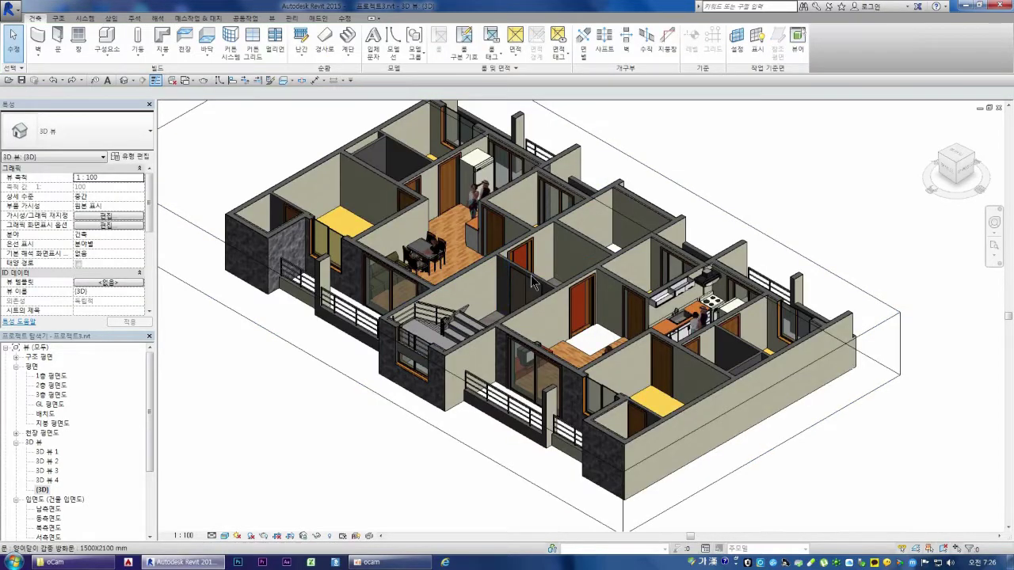
click(503, 471)
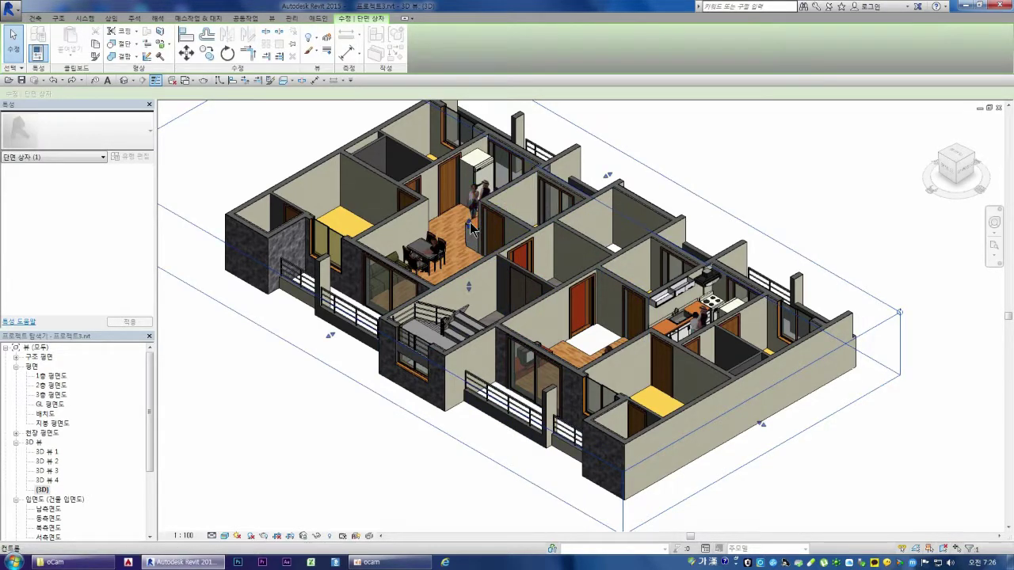
drag(475, 237, 477, 163)
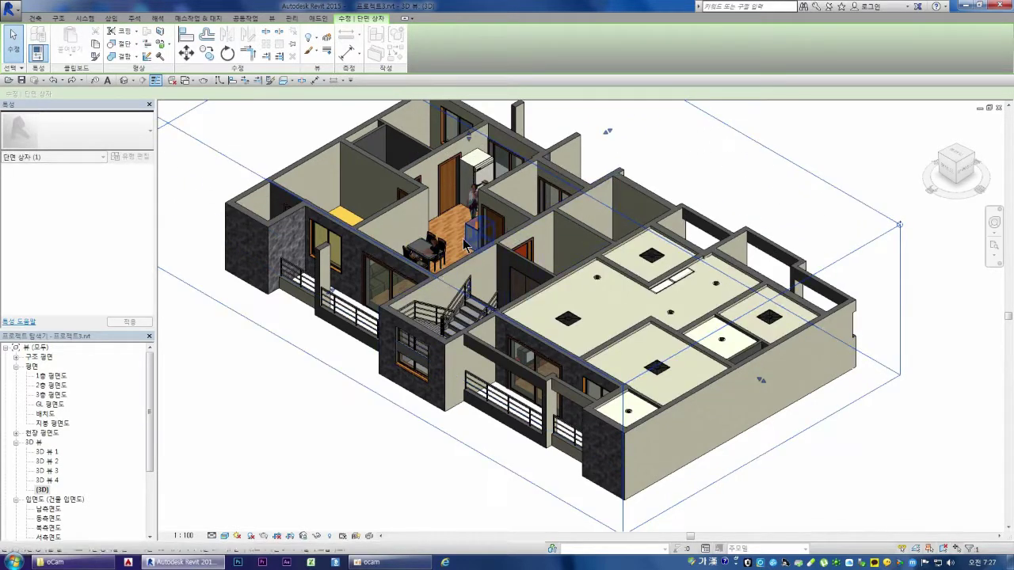
Inspect the stair railing and orbit the 3D view from top-down to an oblique overview
scroll(487, 238, up, 1)
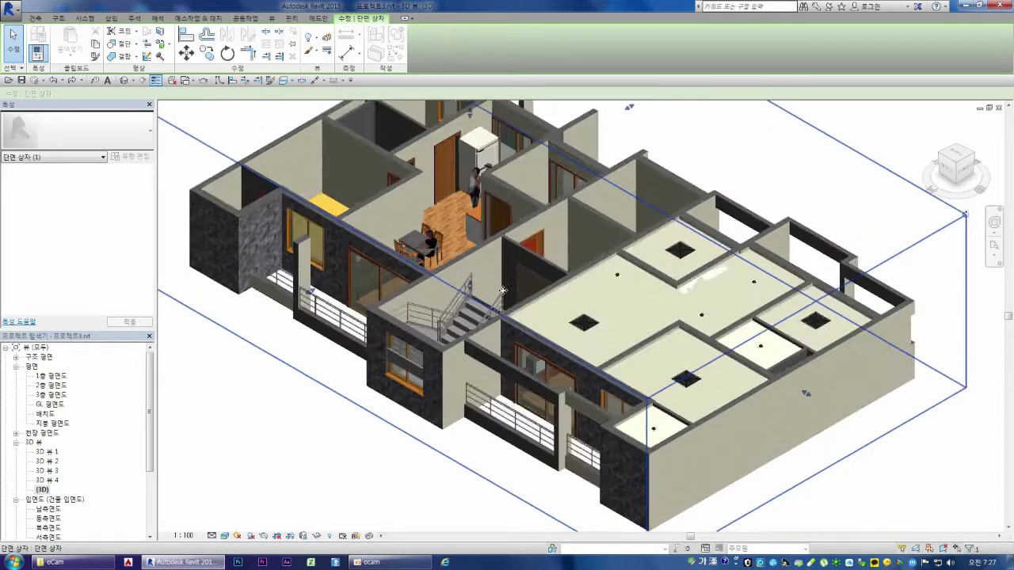
scroll(491, 249, up, 1)
scroll(499, 261, up, 1)
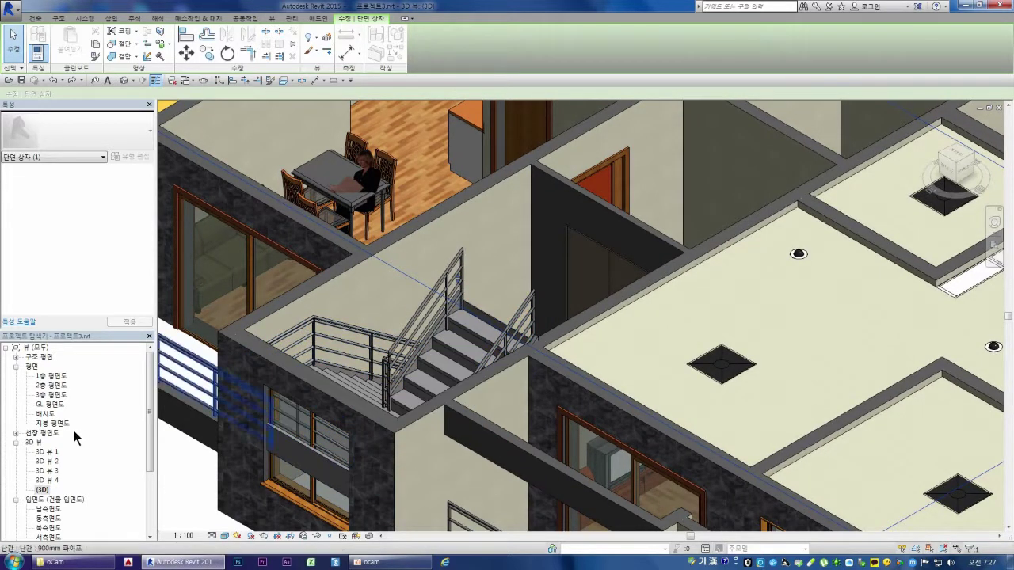
click(340, 324)
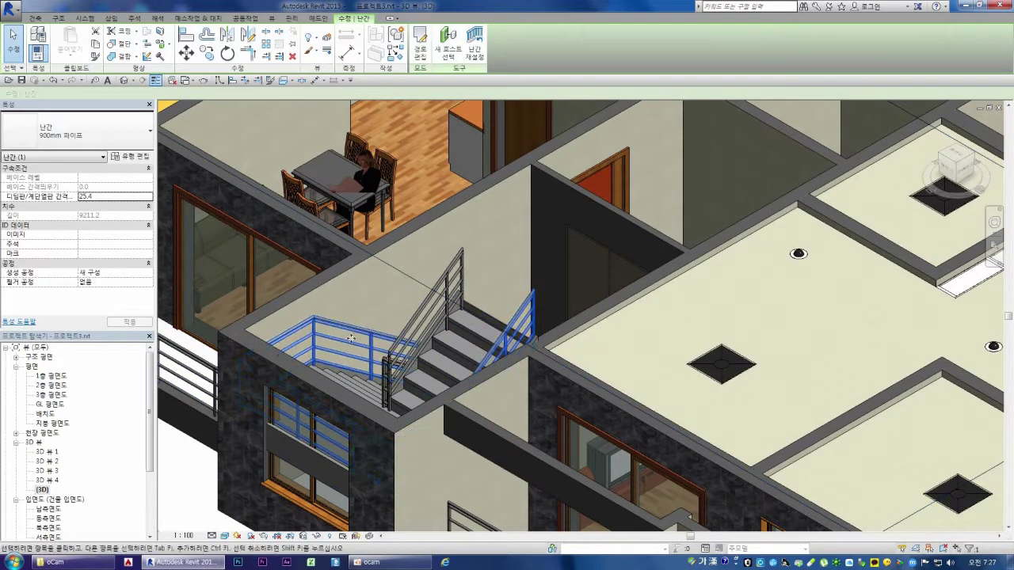
key(Escape)
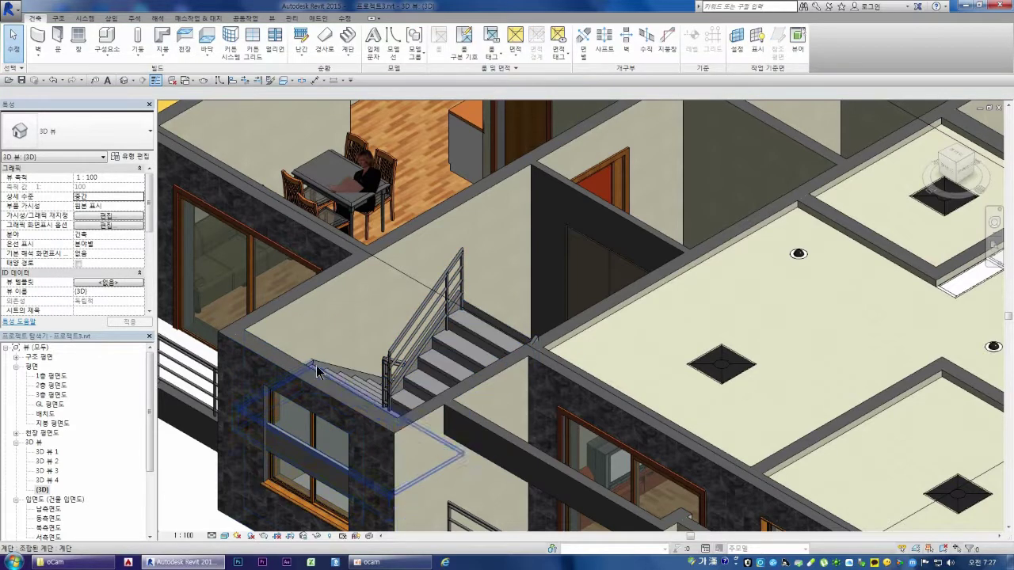
scroll(336, 376, down, 1)
scroll(335, 376, down, 2)
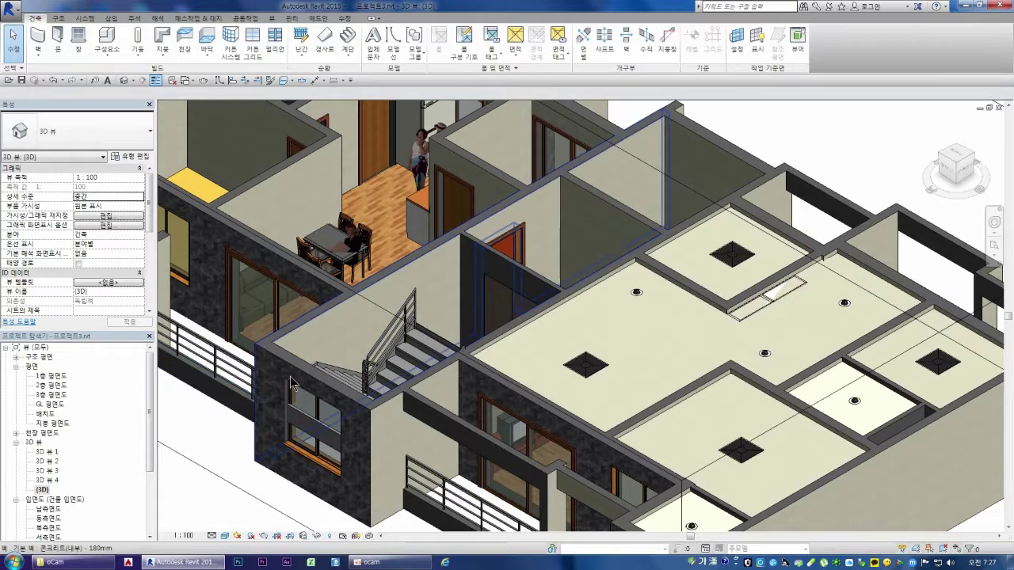
scroll(269, 371, down, 2)
mouse_move(953, 168)
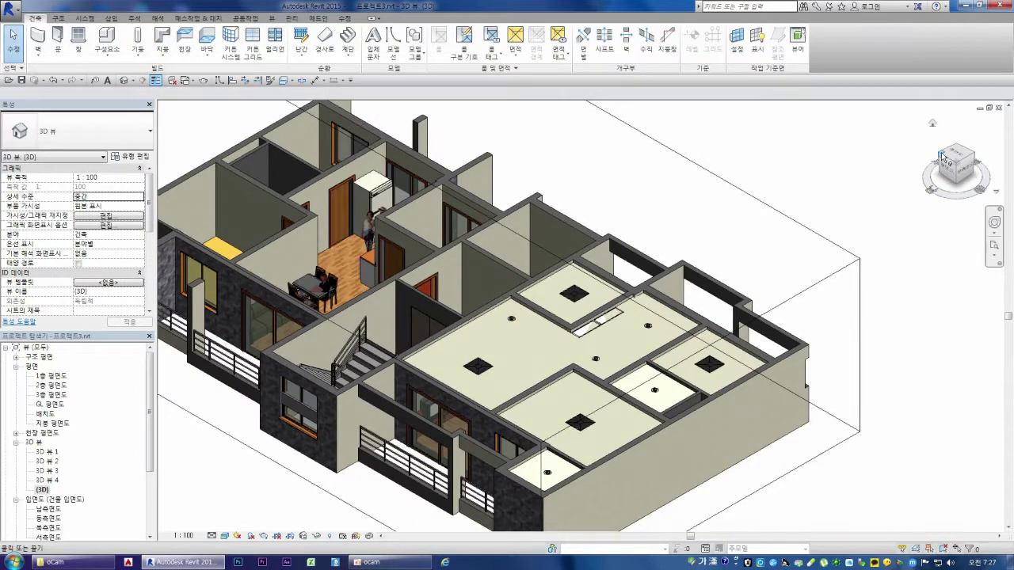
drag(950, 163, 929, 159)
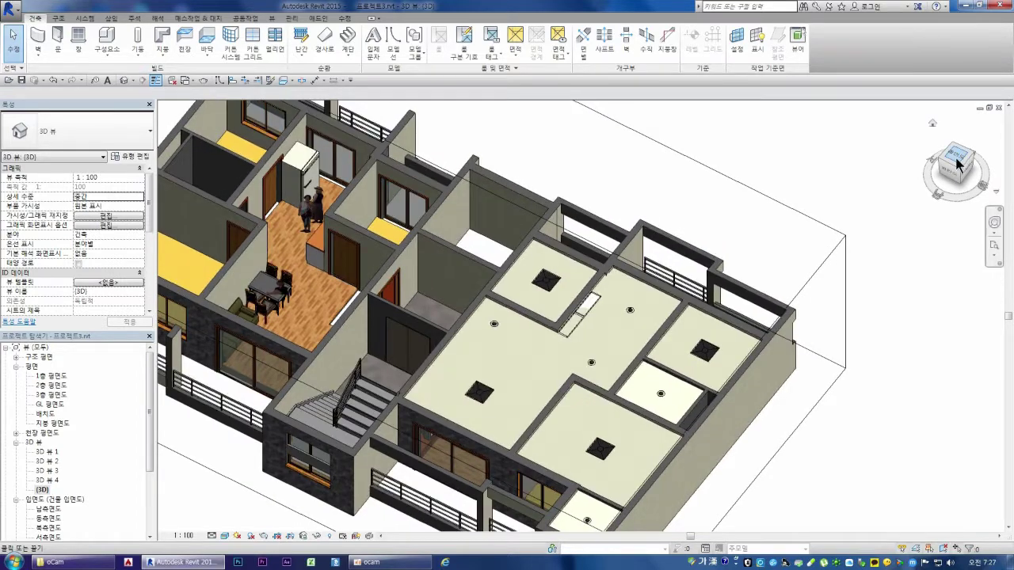
drag(943, 166, 928, 255)
scroll(632, 123, up, 1)
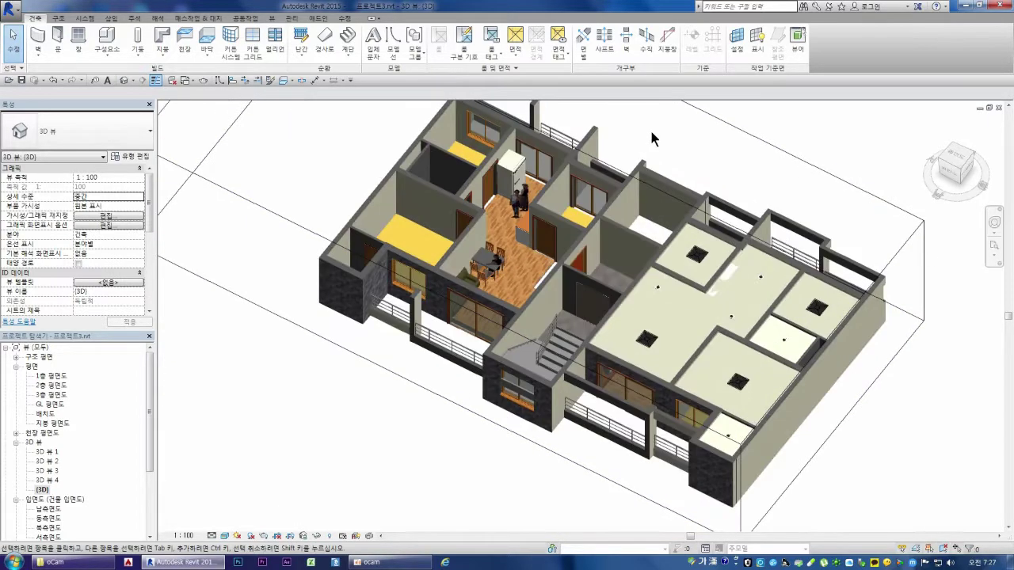
scroll(649, 136, up, 2)
scroll(614, 199, down, 2)
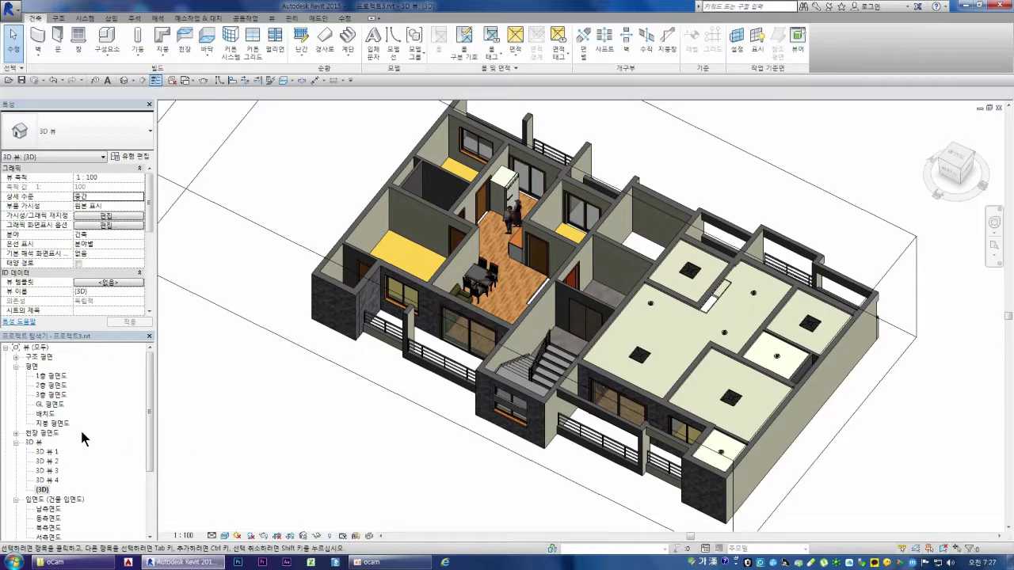
double_click(54, 424)
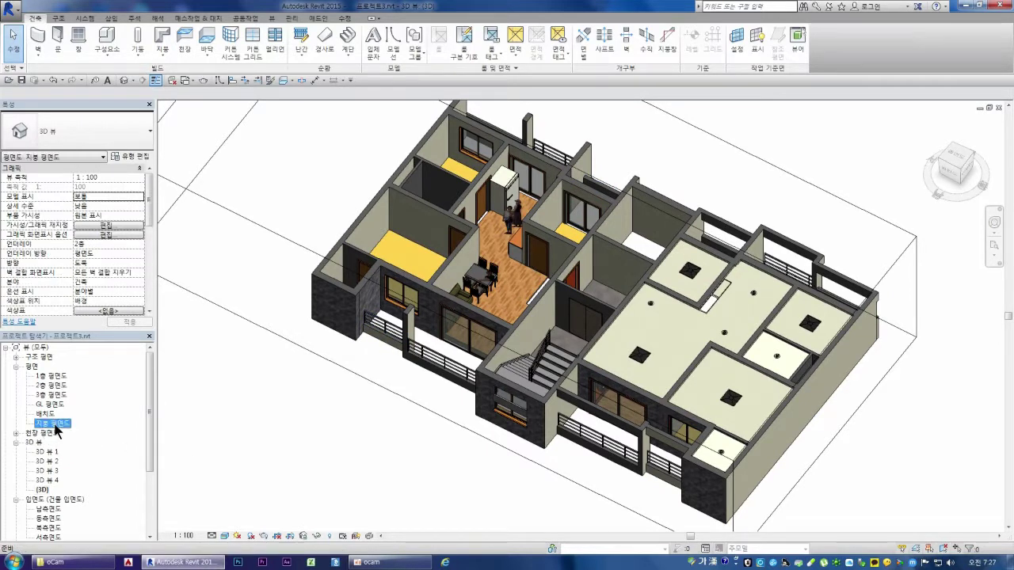
Set the roof plan's underlay to the 1층 level
scroll(363, 331, down, 5)
scroll(339, 374, down, 1)
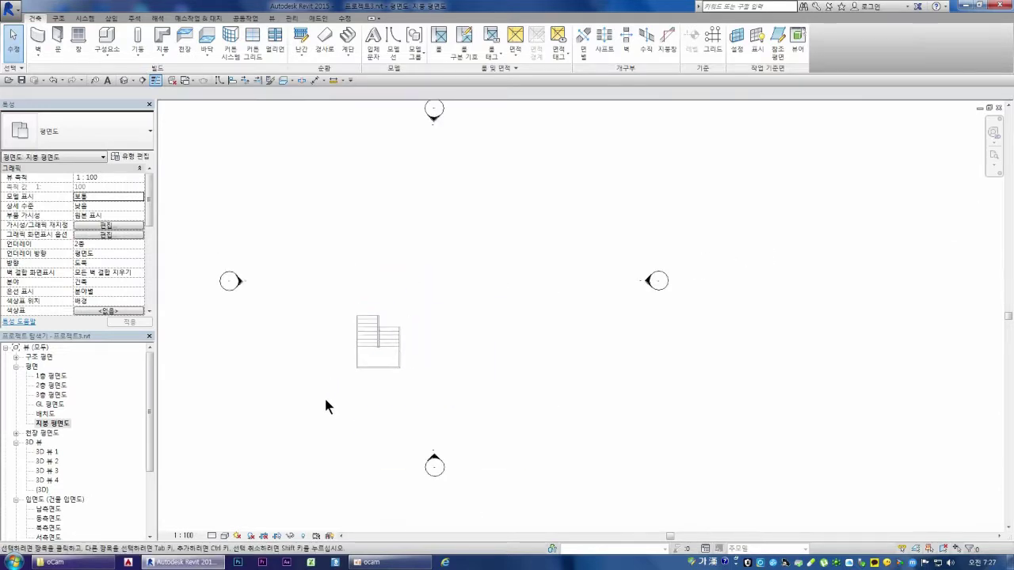
click(136, 244)
click(108, 270)
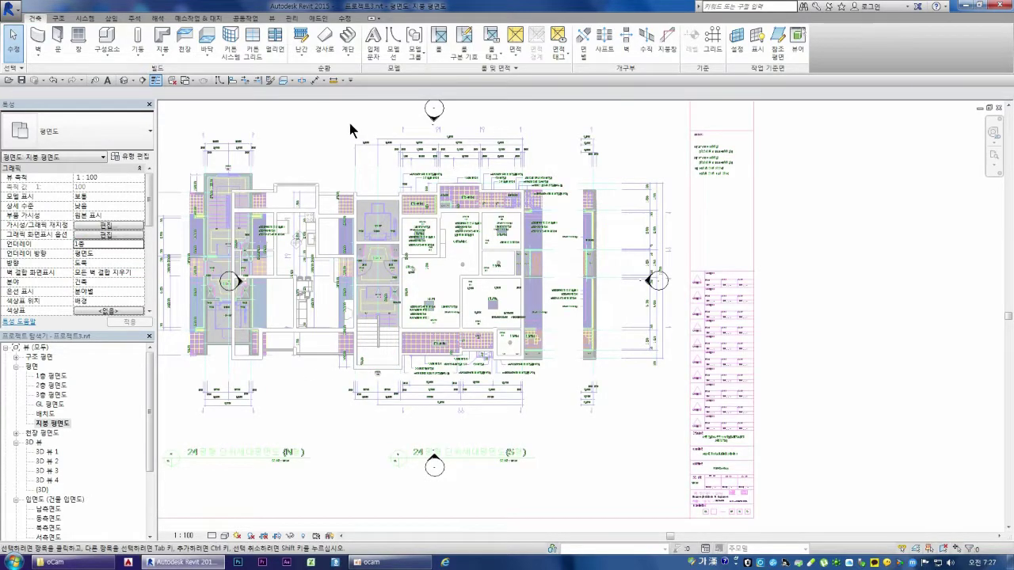
mouse_move(373, 131)
mouse_down()
mouse_move(595, 419)
mouse_move(605, 452)
mouse_up()
Check the new stair in the 2층 floor plan, keeping the imported DWG in place
double_click(49, 386)
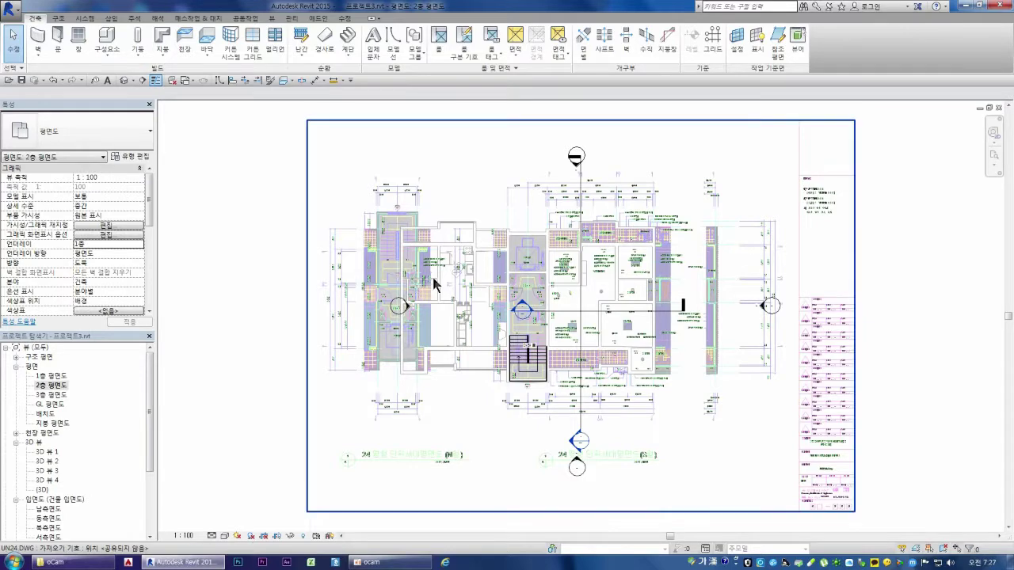
drag(529, 197, 687, 381)
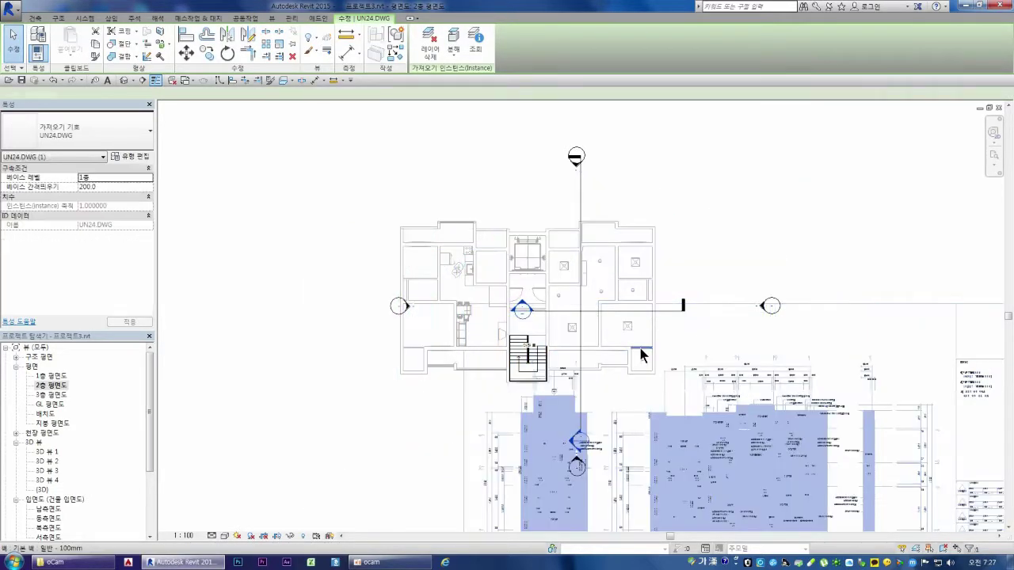
key(ctrl+z)
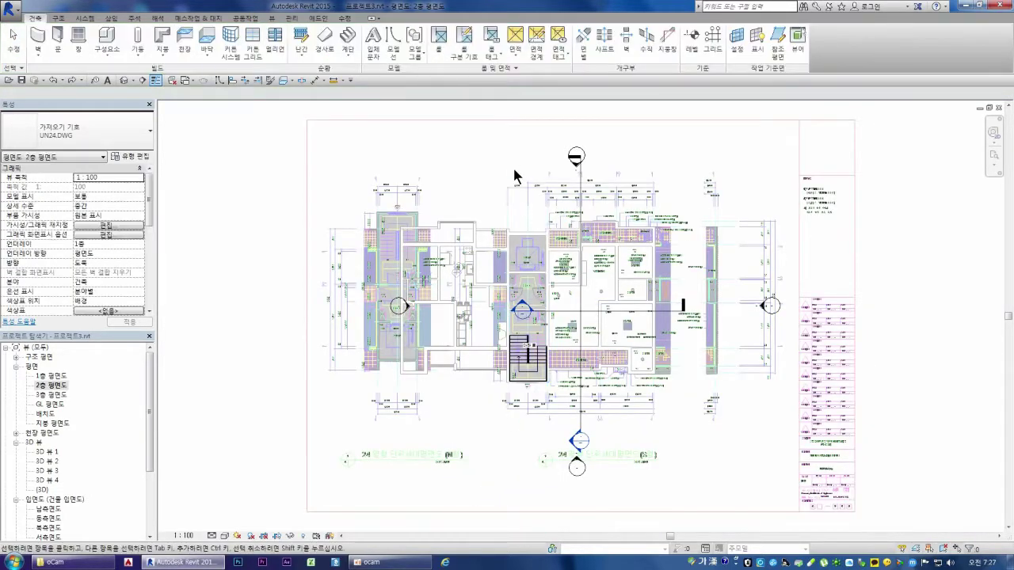
drag(665, 334, 724, 442)
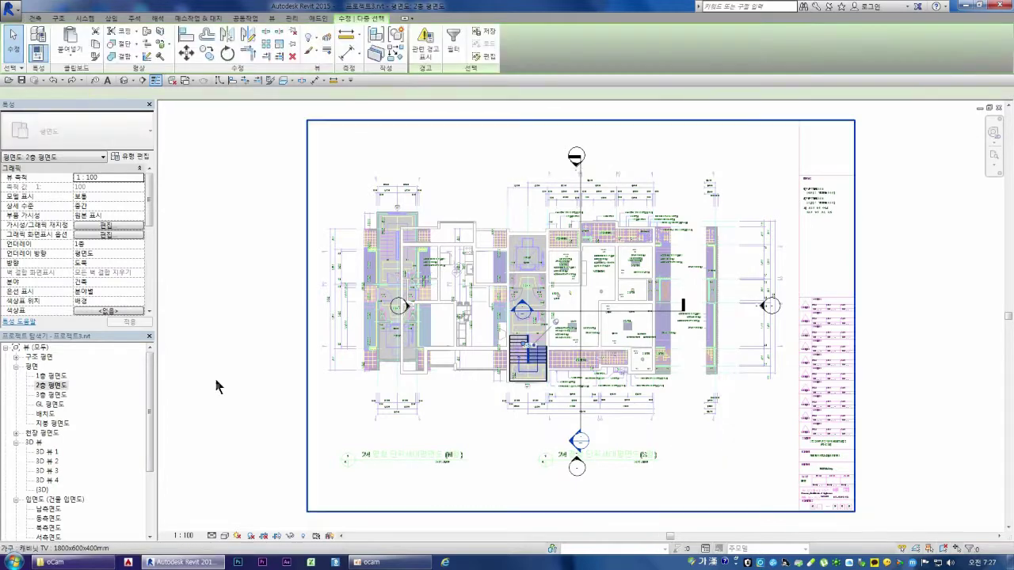
key(Escape)
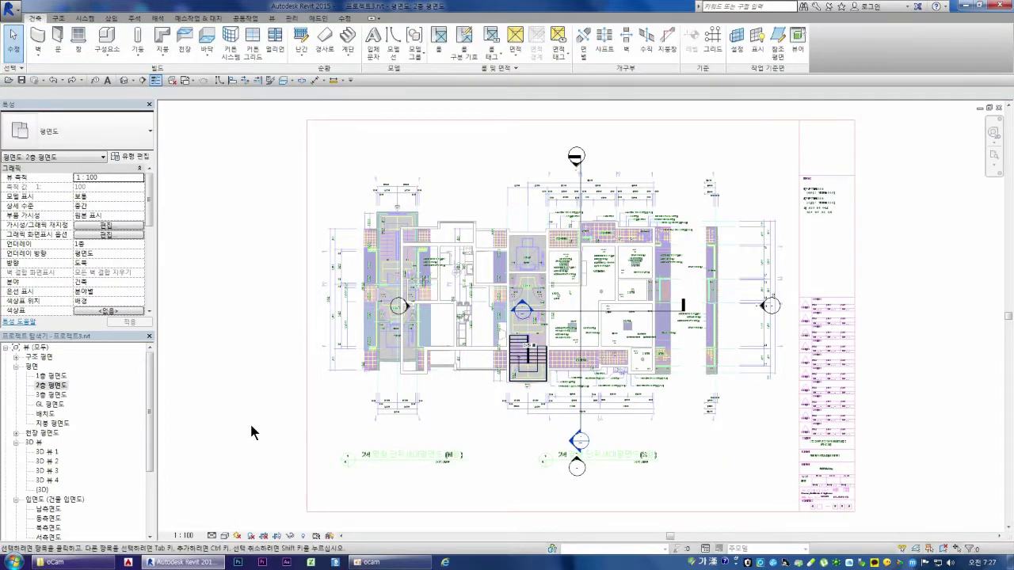
double_click(49, 509)
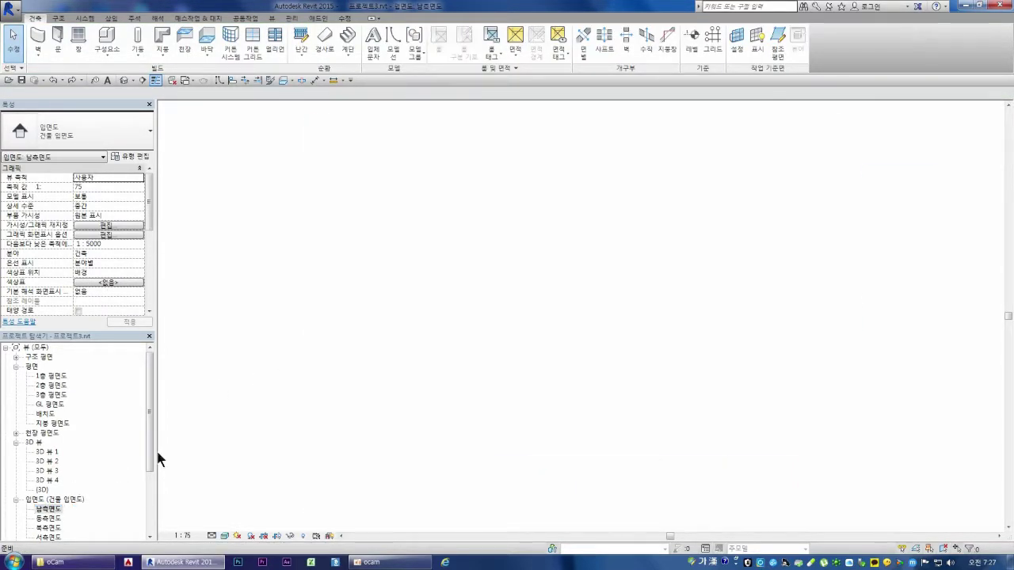
Window-select the building's facade, windows and balcony railings in the south elevation
scroll(387, 404, up, 2)
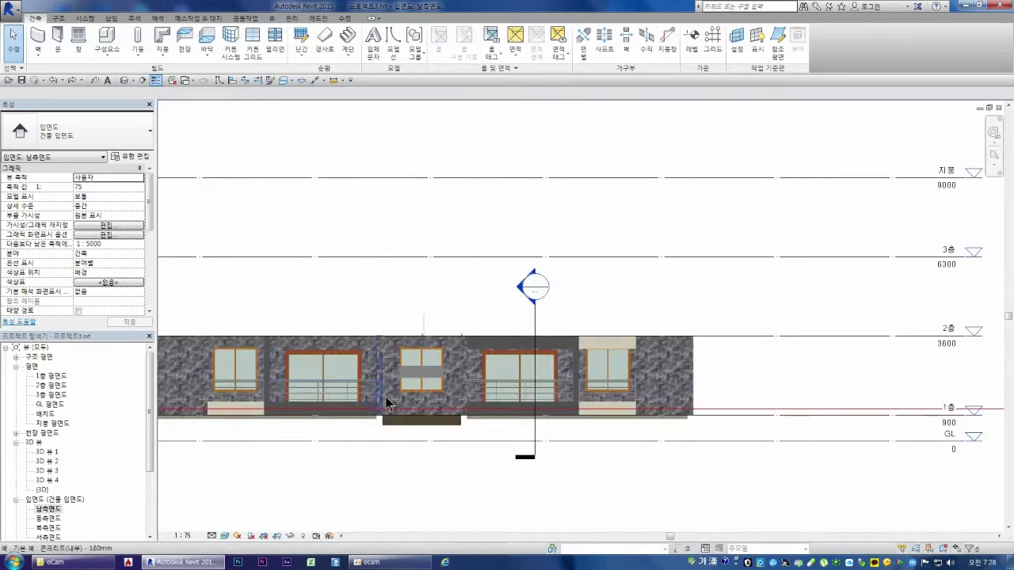
scroll(387, 404, up, 1)
scroll(387, 404, up, 1)
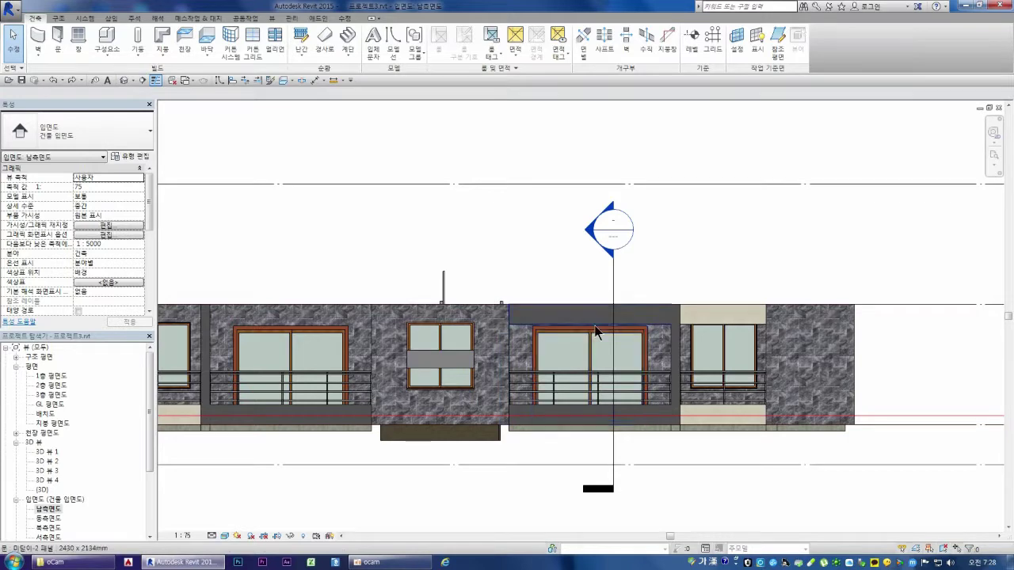
scroll(594, 334, down, 1)
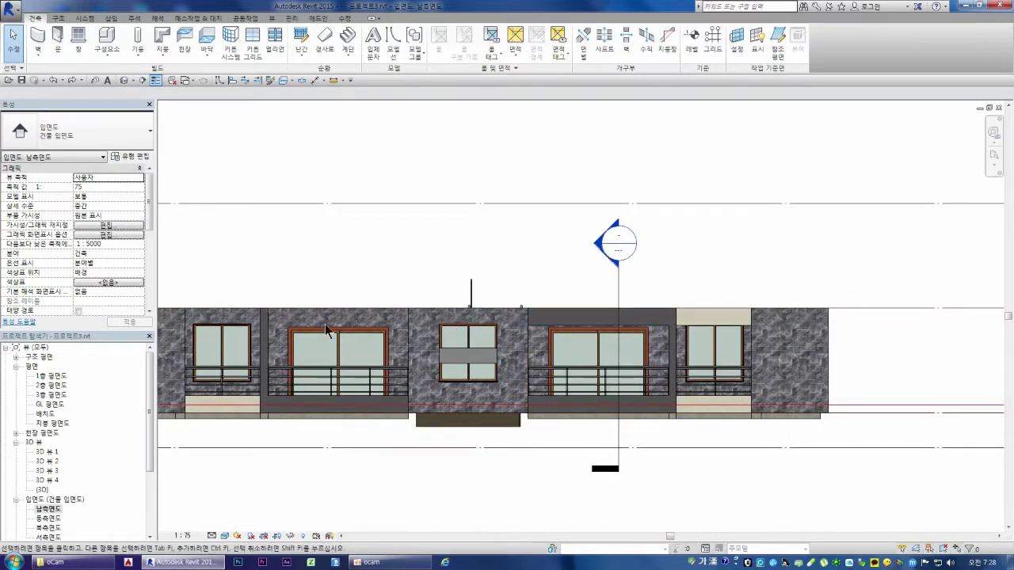
scroll(462, 318, down, 1)
drag(441, 268, 779, 336)
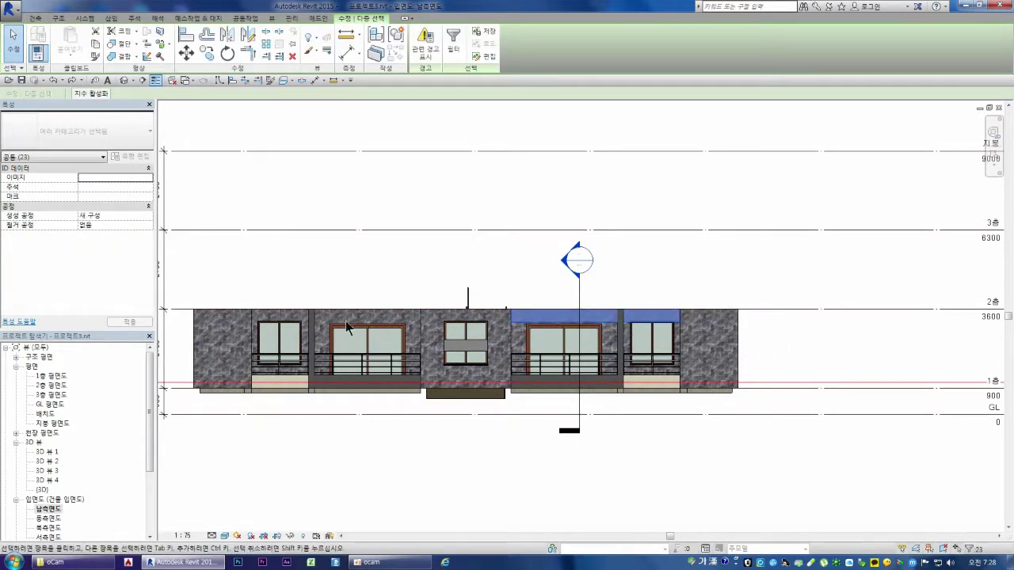
scroll(462, 290, up, 3)
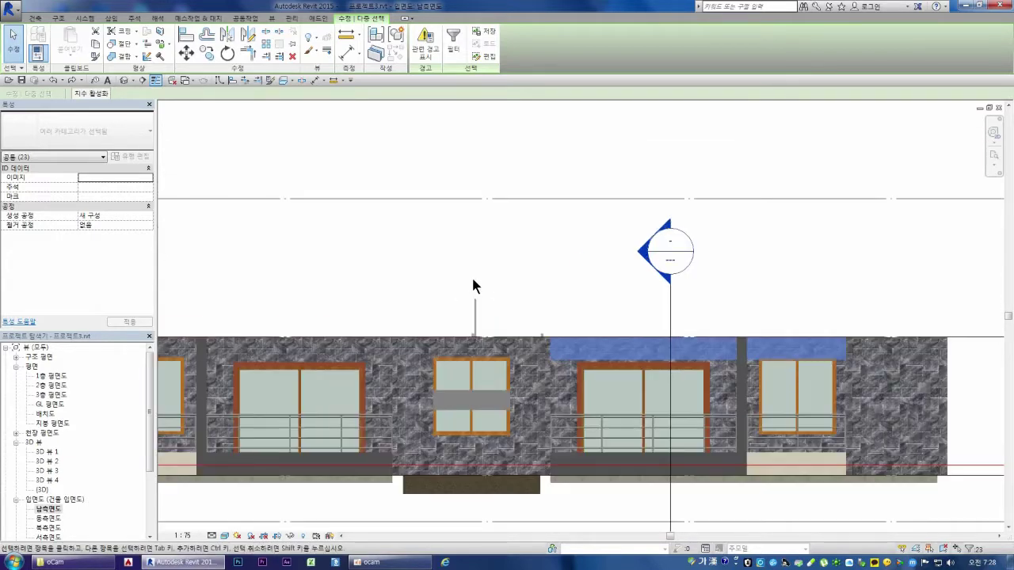
Mirror the selected unit from the 1층 floor plan and unjoin elements to clear the error
double_click(49, 378)
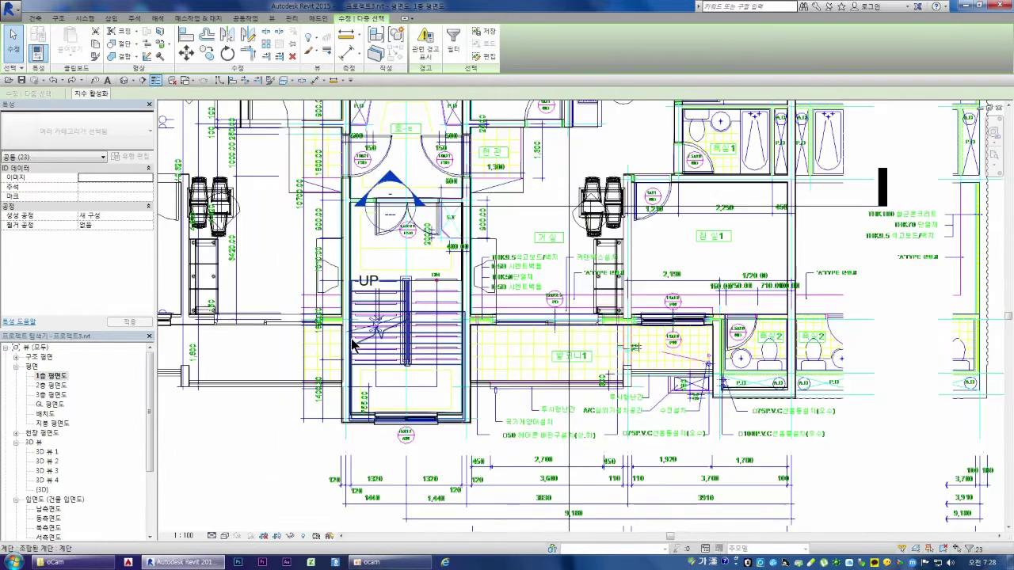
scroll(354, 343, down, 1)
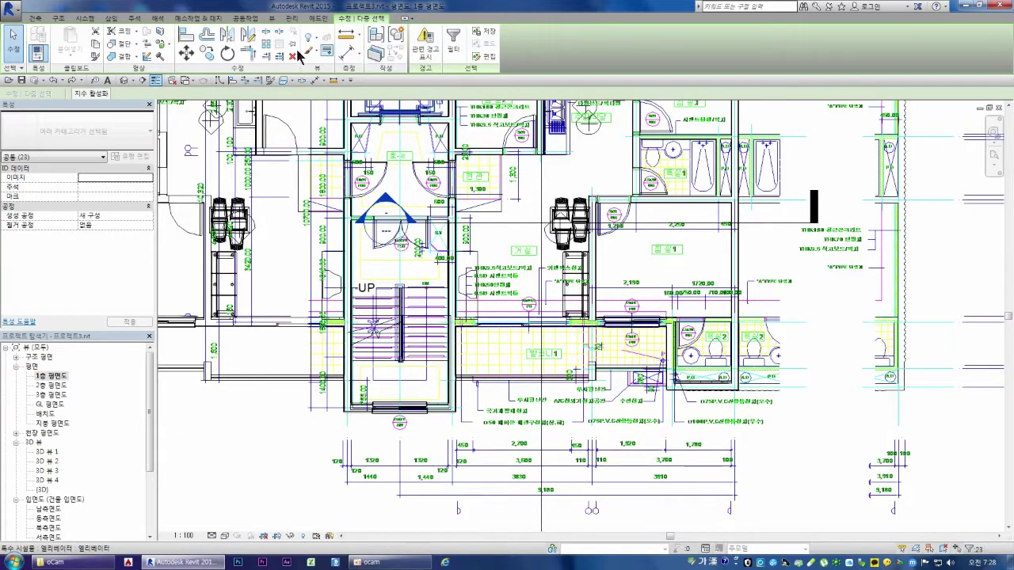
click(227, 35)
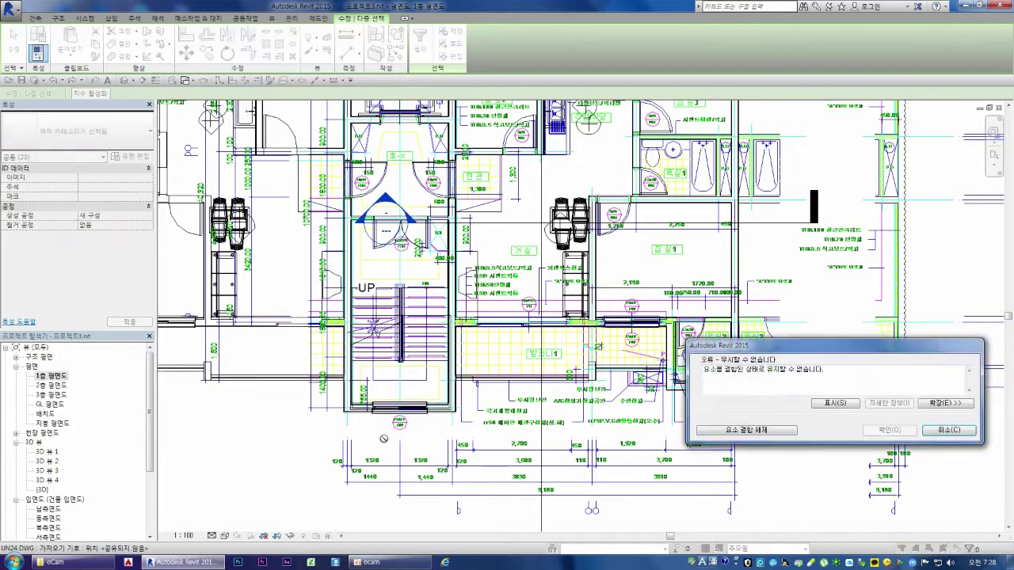
click(790, 431)
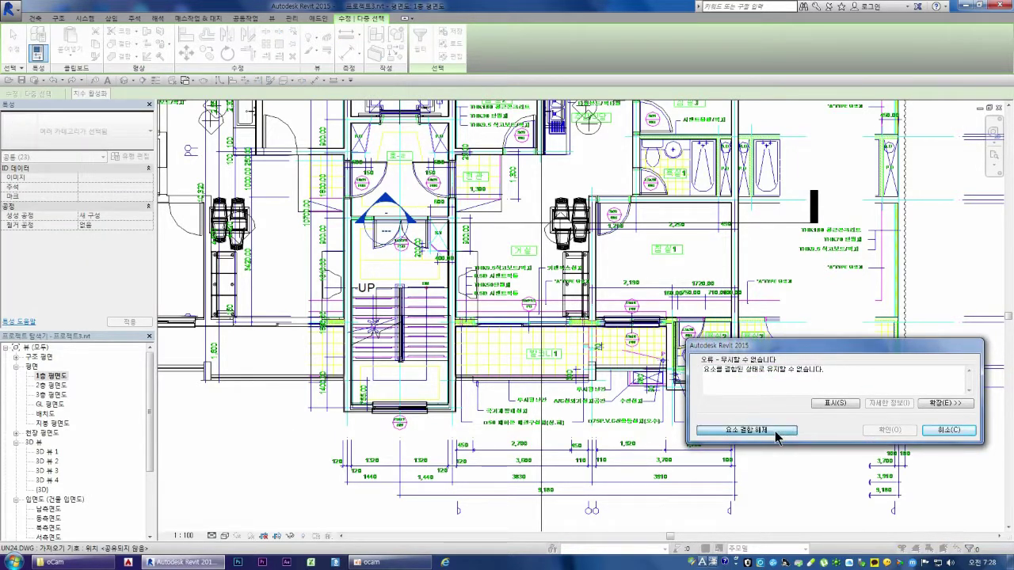
Review the mirrored block in the 3D view with nothing selected
double_click(42, 490)
click(322, 438)
scroll(559, 369, up, 1)
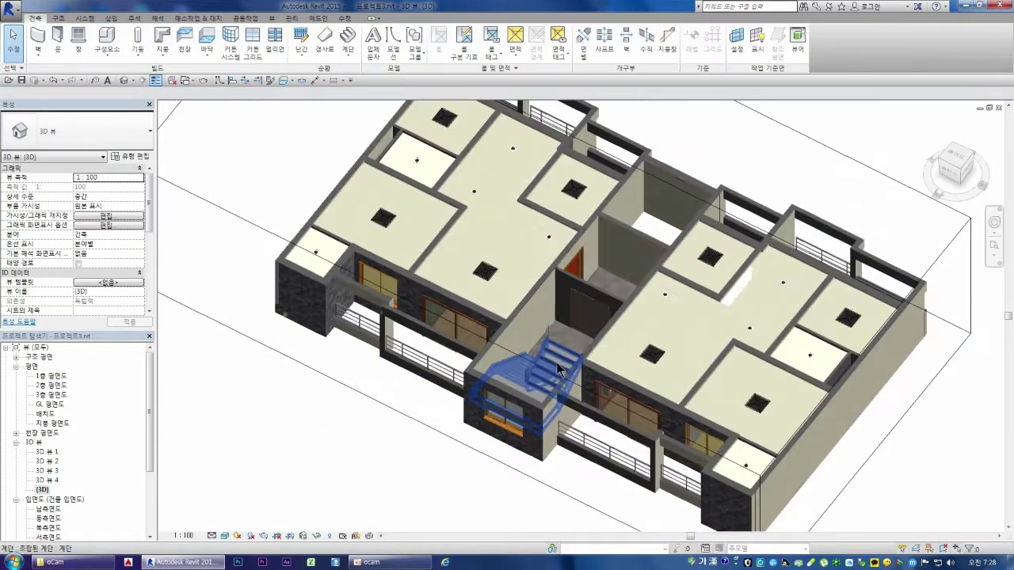
scroll(559, 369, up, 1)
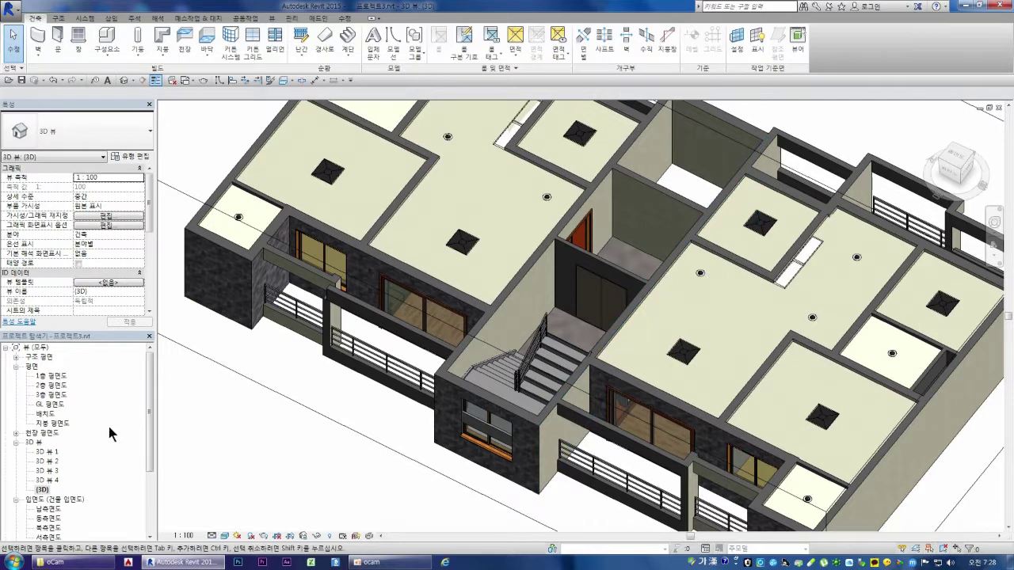
double_click(51, 509)
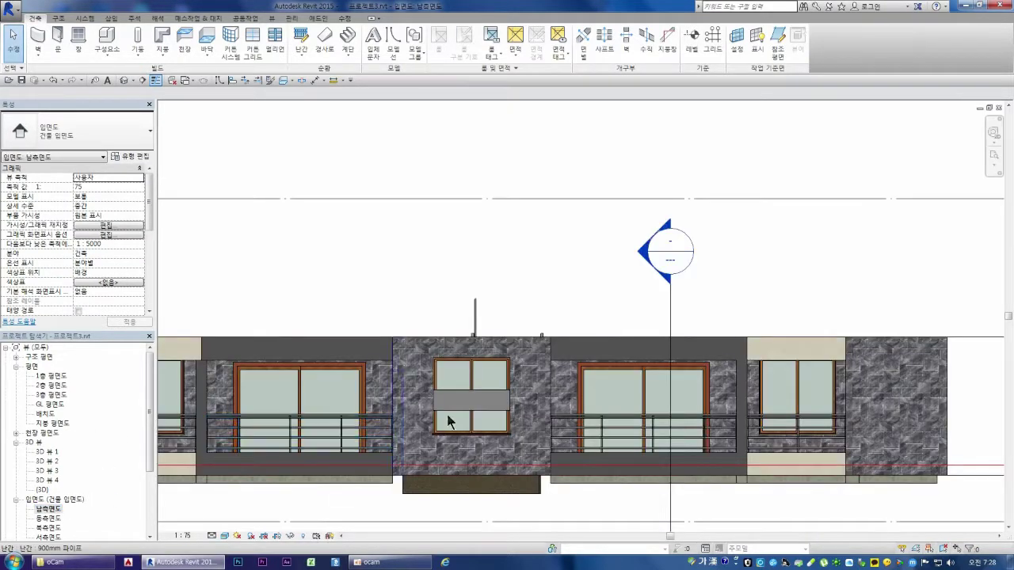
Set the stairwell sliding window's sill height to 2300, putting its head at 3800
scroll(584, 285, down, 2)
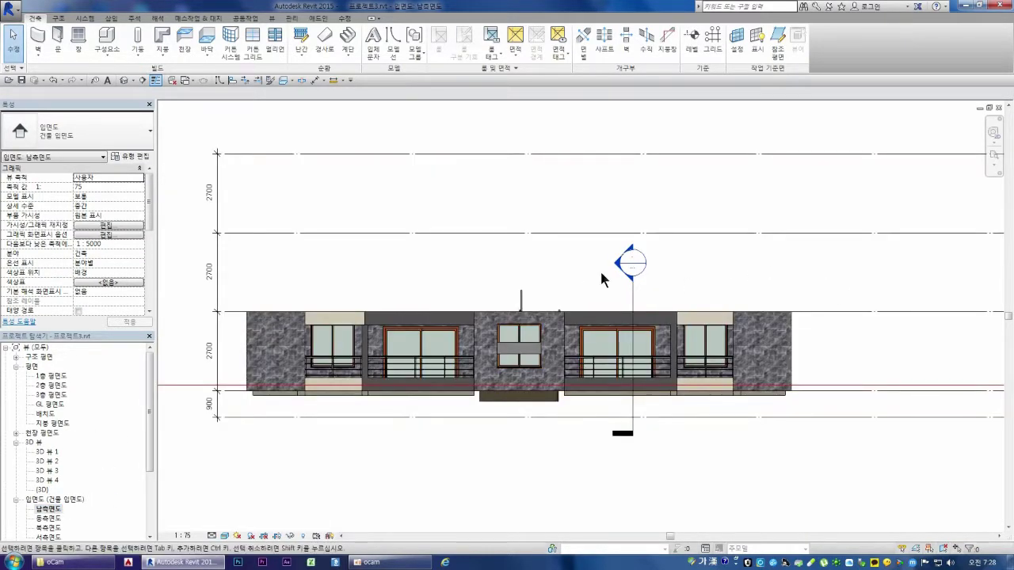
middle_drag(955, 324, 943, 314)
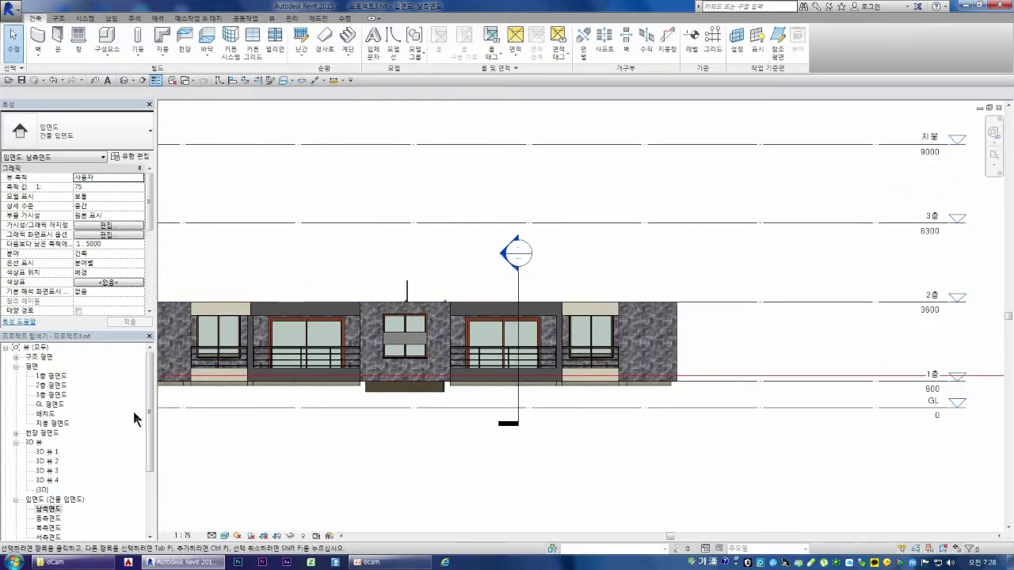
scroll(414, 353, up, 1)
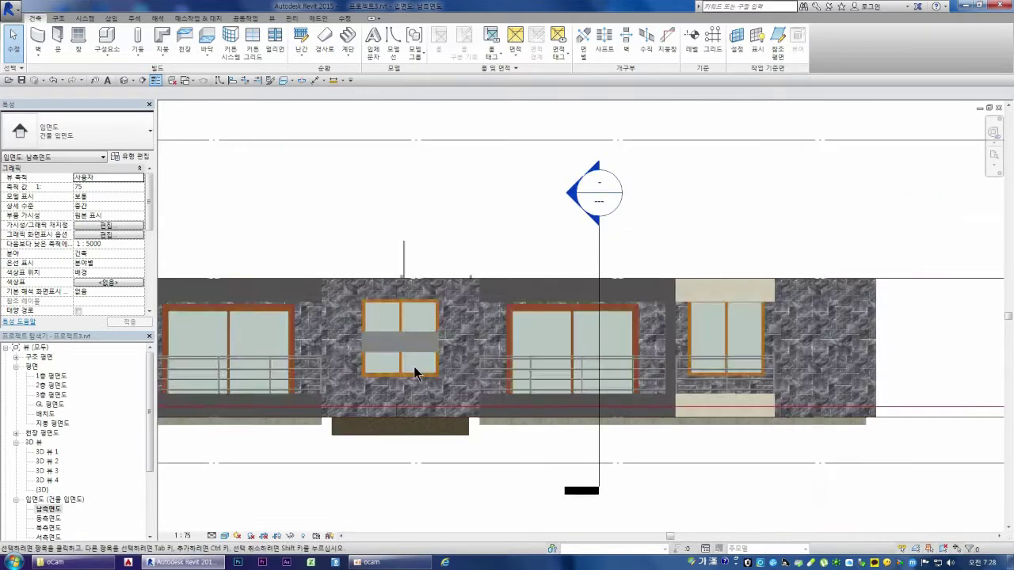
scroll(414, 366, up, 1)
click(408, 376)
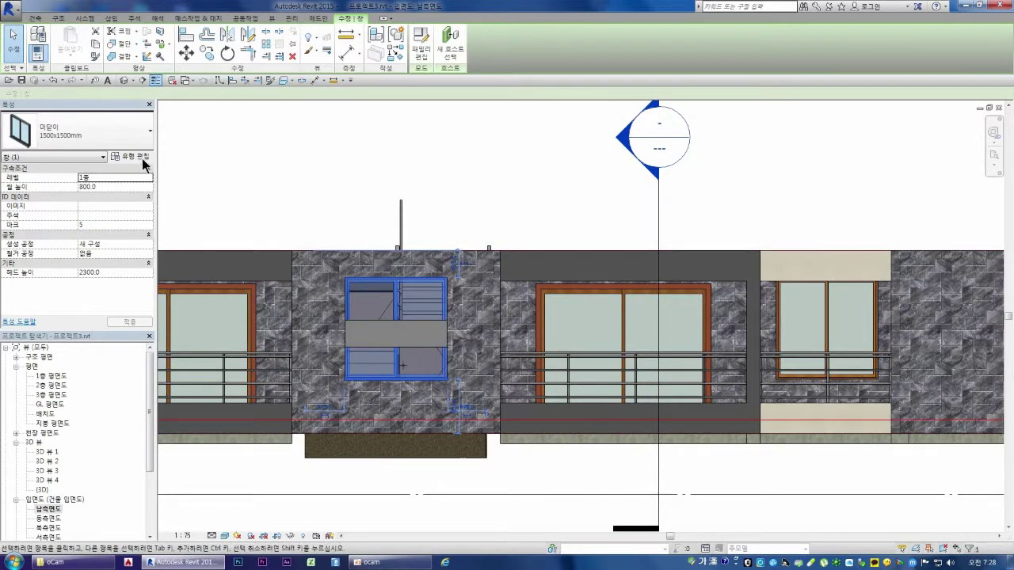
click(105, 185)
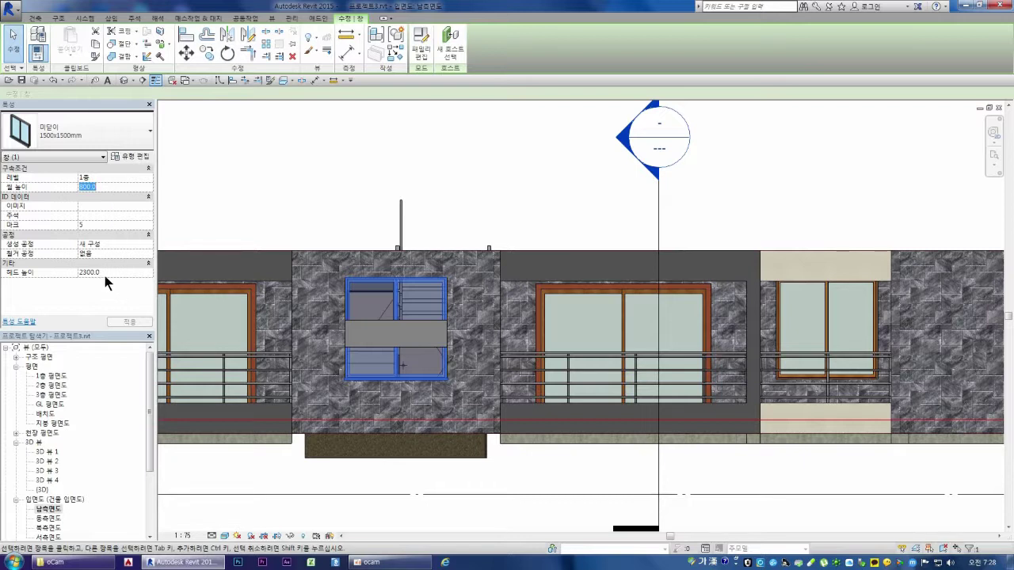
text(2300)
key(Return)
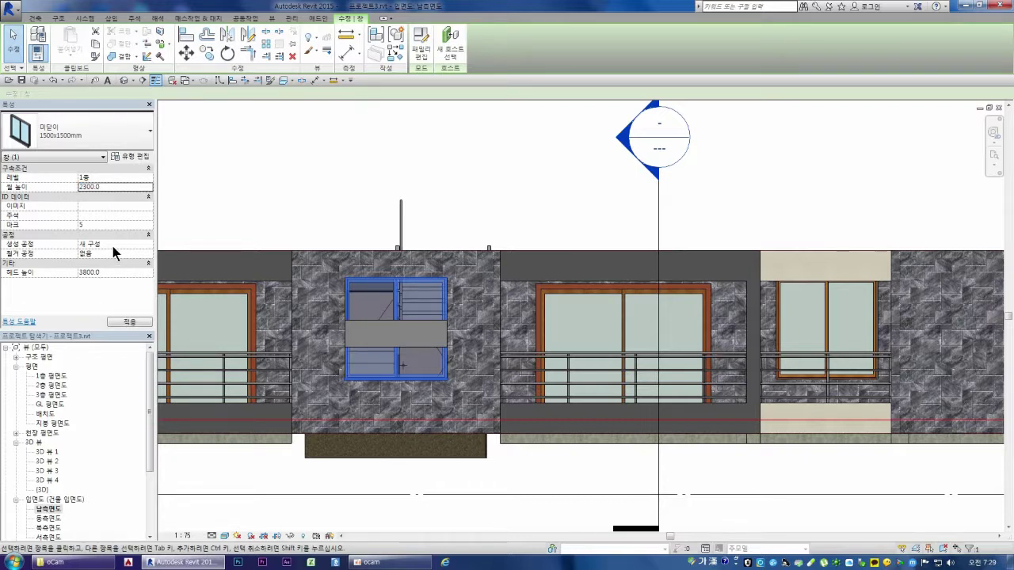
click(270, 201)
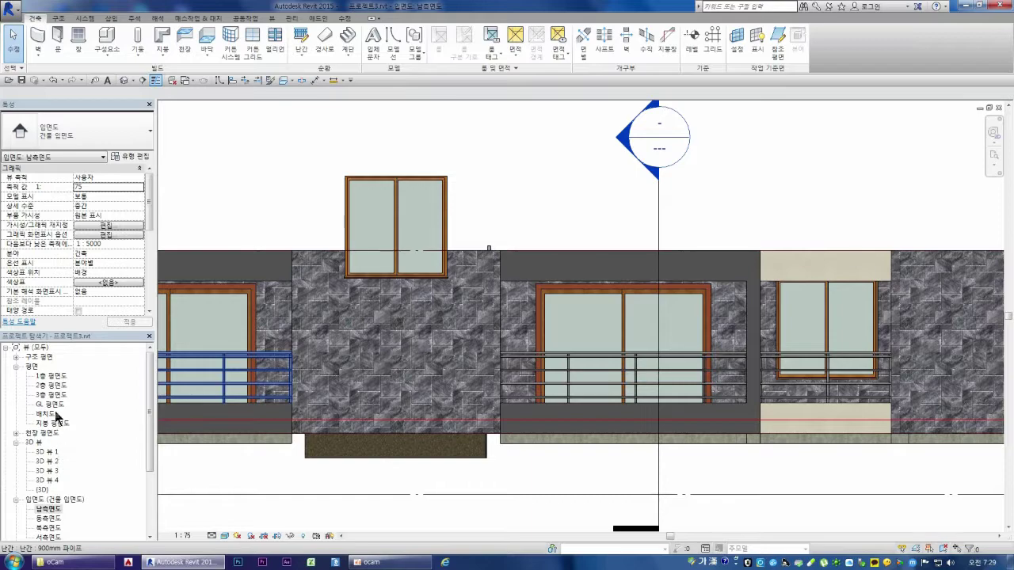
double_click(50, 376)
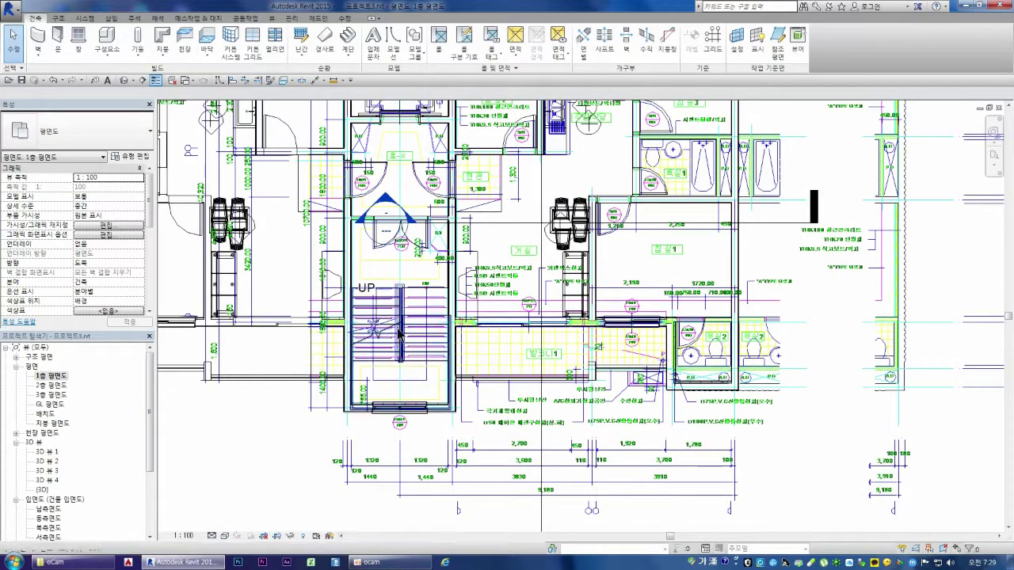
Select the component stair in the 1층 plan, then zoom to the level lines in 남측면도
click(428, 331)
scroll(421, 326, up, 1)
scroll(417, 331, up, 1)
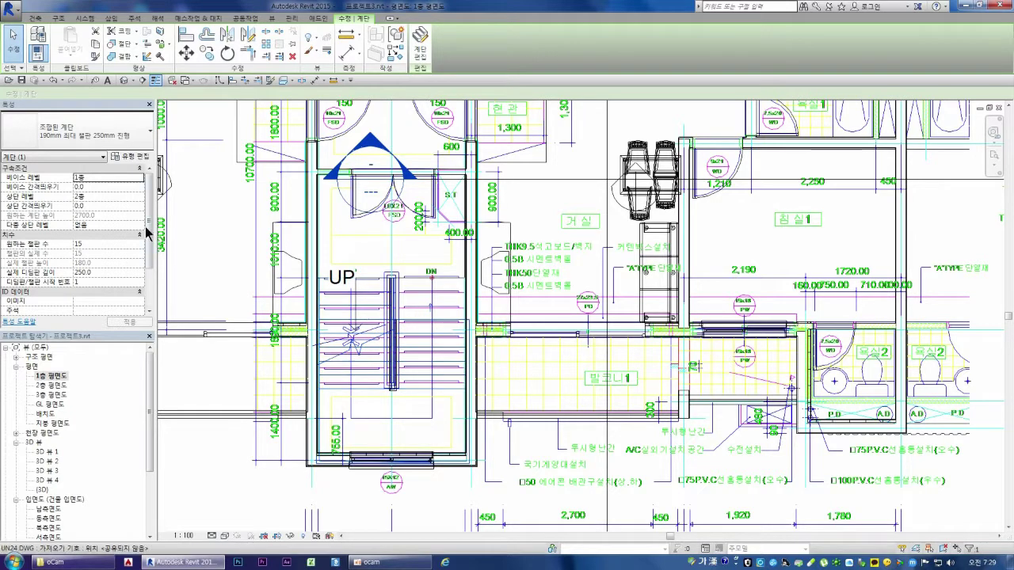
scroll(149, 220, down, 1)
scroll(149, 220, up, 1)
double_click(46, 510)
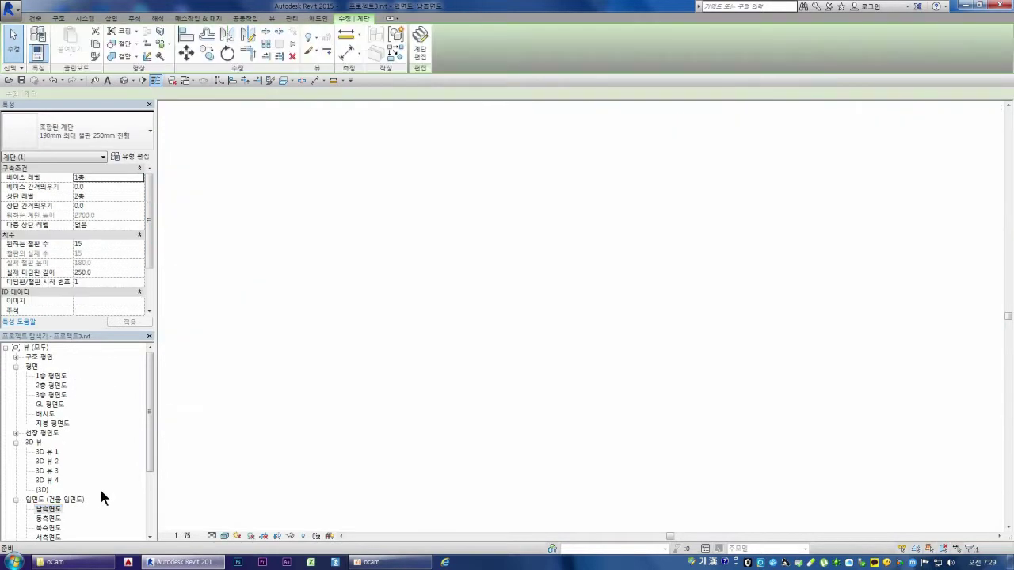
scroll(398, 398, down, 2)
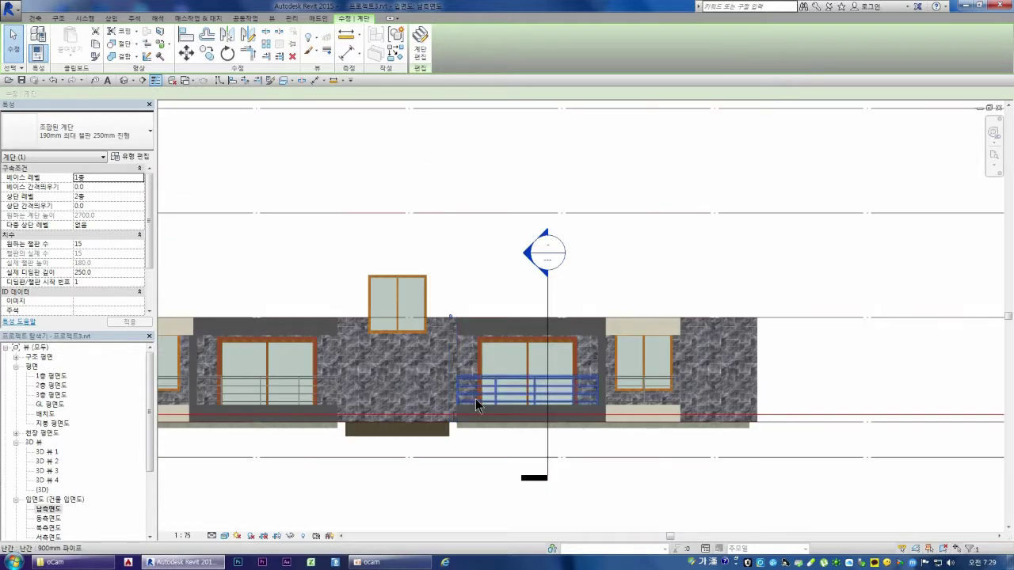
scroll(552, 413, down, 2)
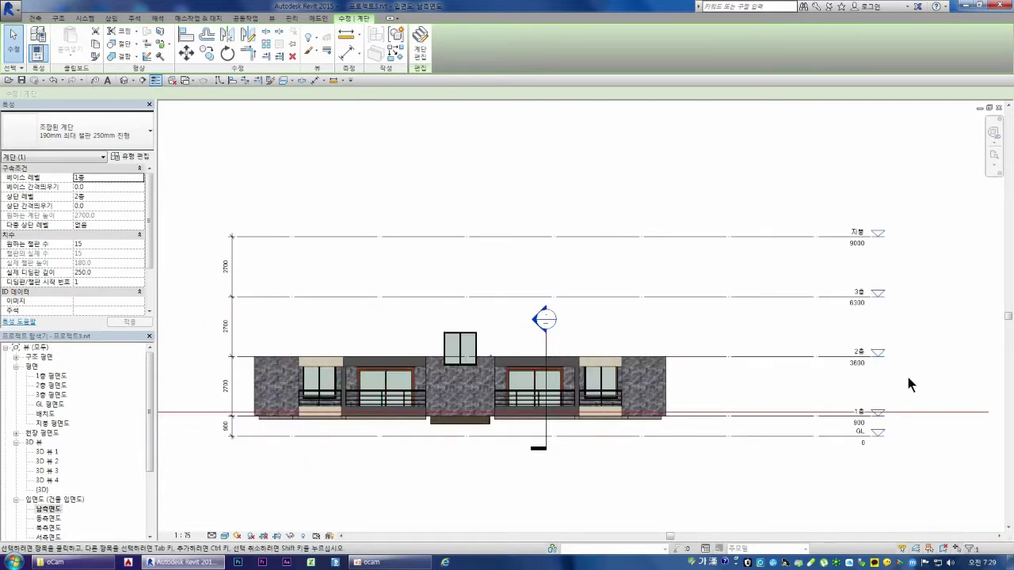
scroll(903, 380, up, 2)
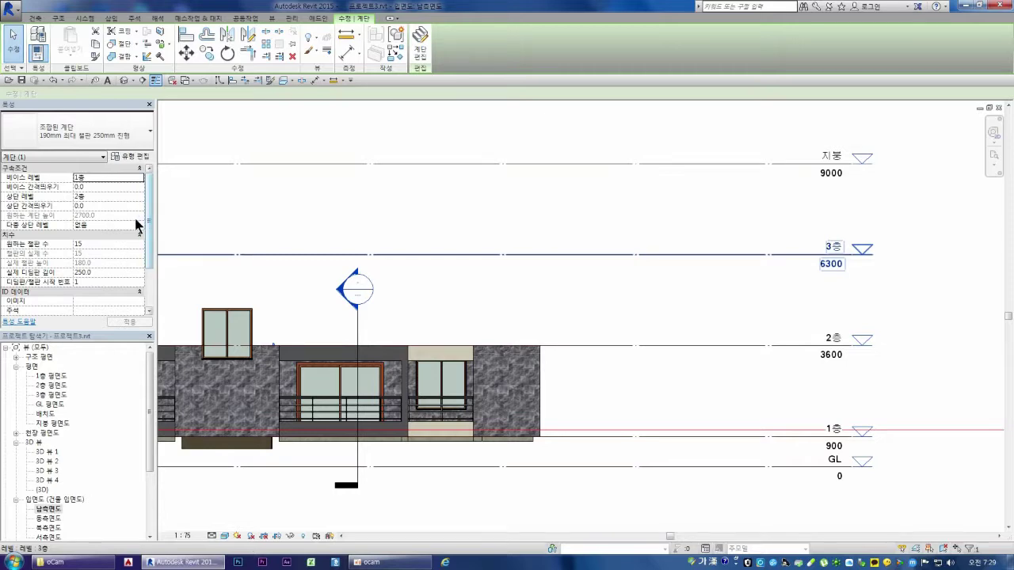
mouse_move(149, 230)
mouse_down()
mouse_move(151, 241)
mouse_move(149, 190)
mouse_up()
click(135, 158)
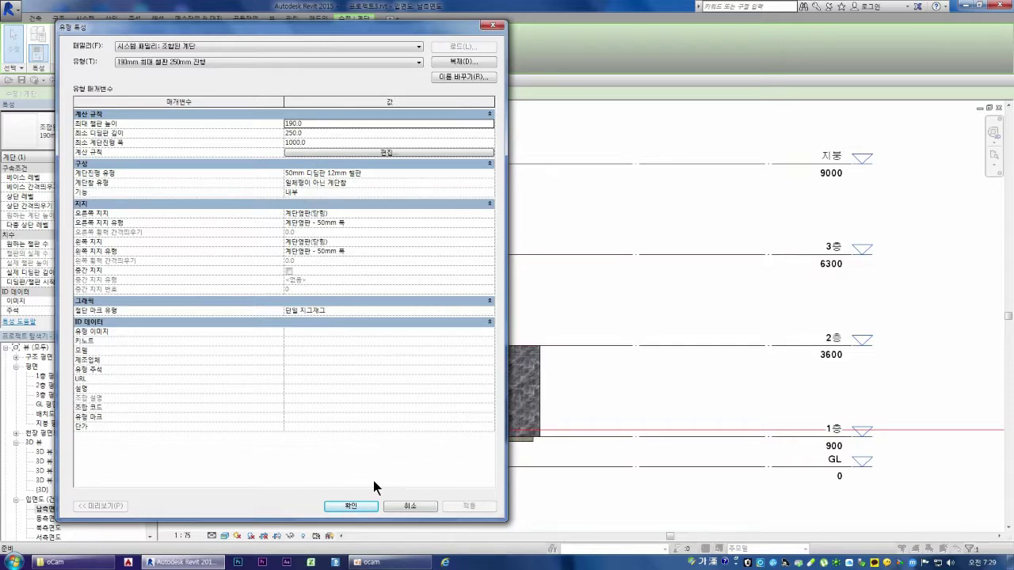
click(362, 504)
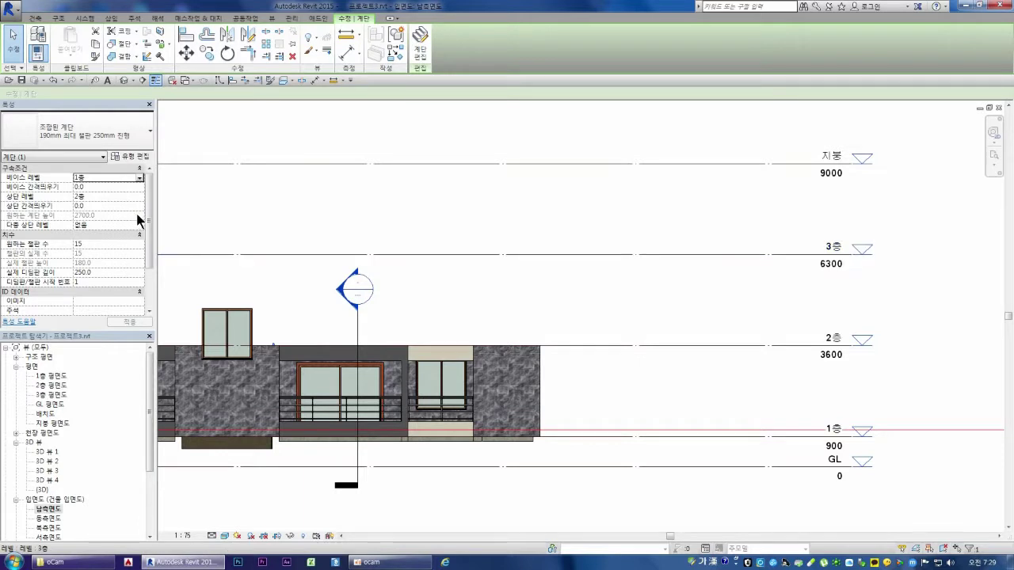
mouse_move(150, 214)
mouse_down()
mouse_move(151, 245)
mouse_move(152, 208)
mouse_up()
click(118, 273)
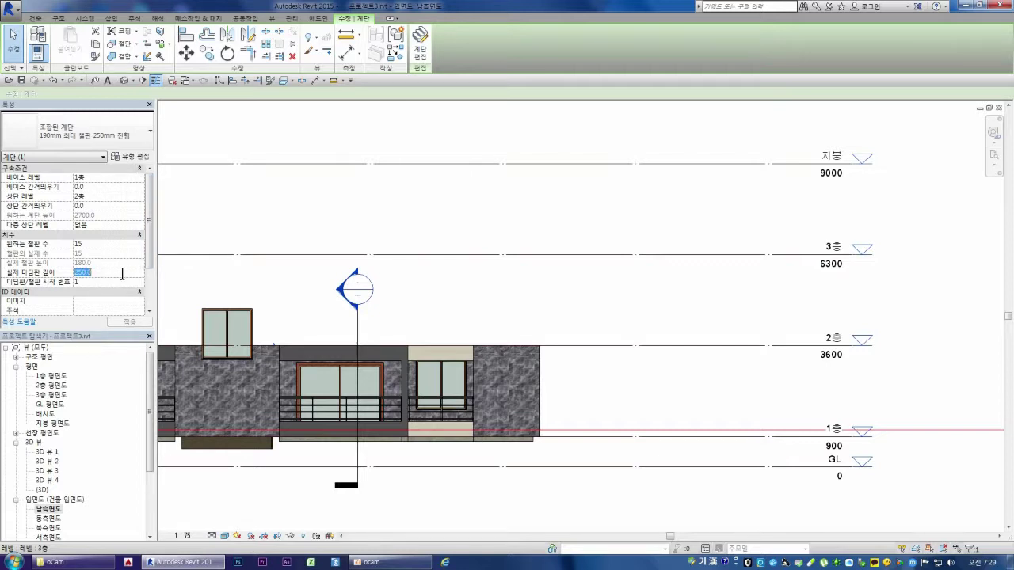
click(121, 269)
click(110, 243)
Try 18 risers, cancel at the warning to keep 15, and review the stair type list
text(18)
key(Return)
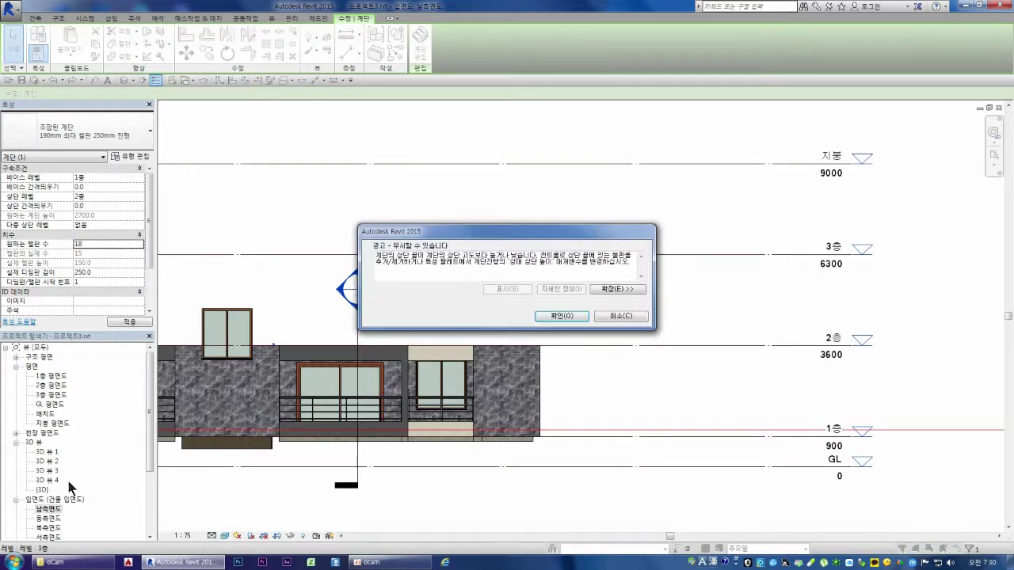
click(606, 316)
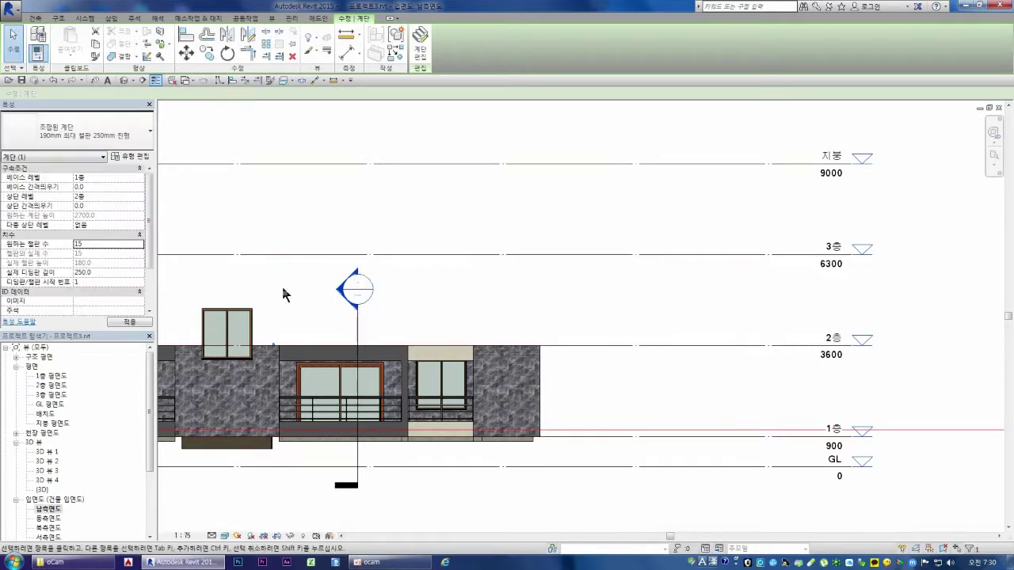
click(140, 136)
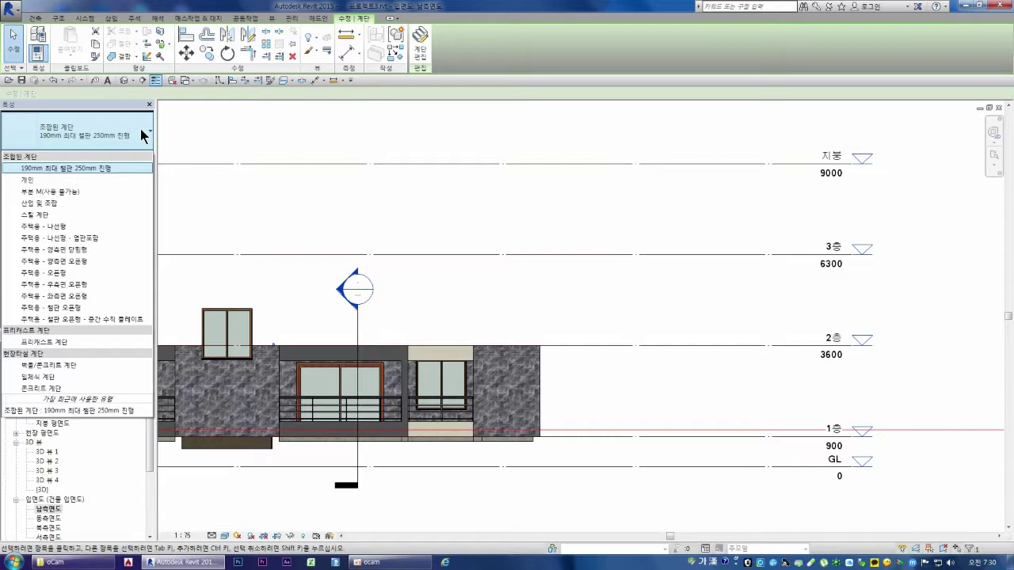
click(140, 128)
double_click(42, 490)
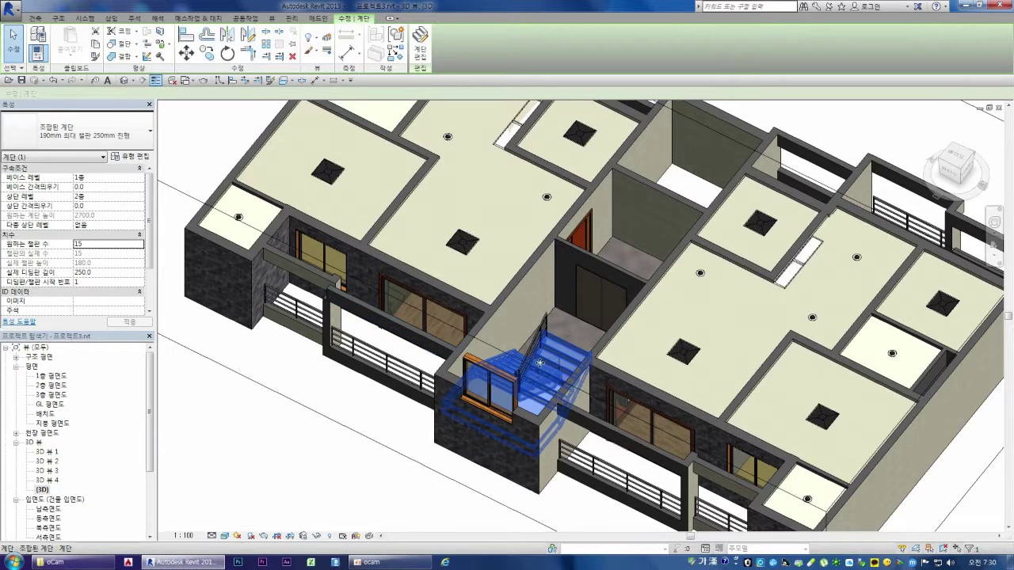
Review the stair type's calculation rules, closing the calculator and Type Properties unchanged
scroll(540, 362, up, 1)
scroll(530, 348, up, 1)
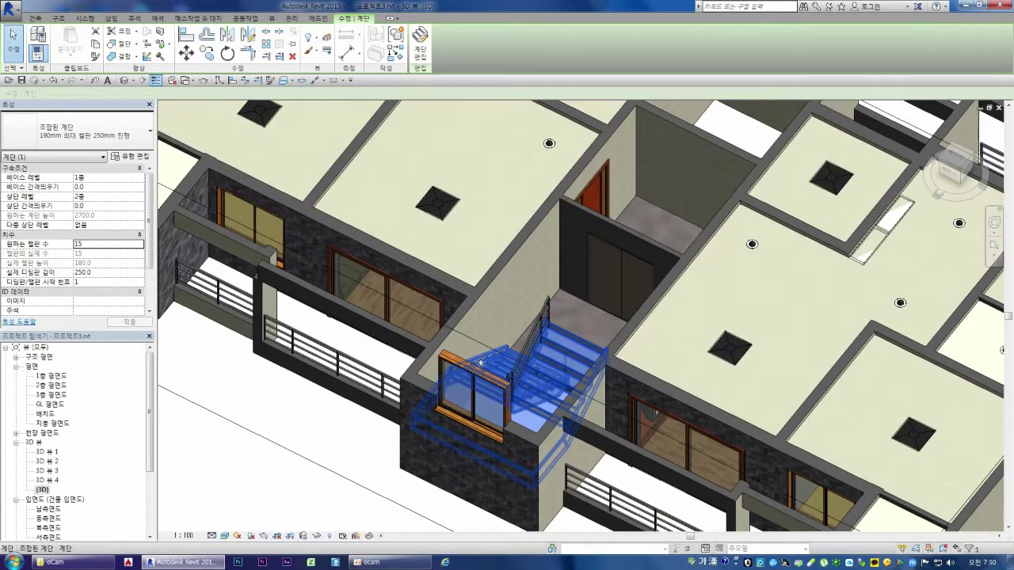
click(131, 157)
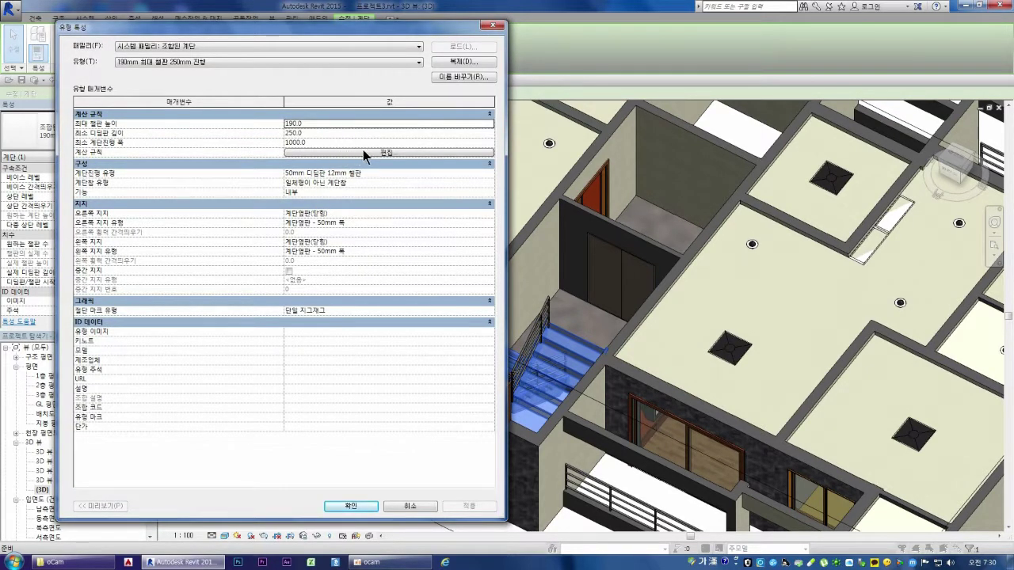
click(372, 152)
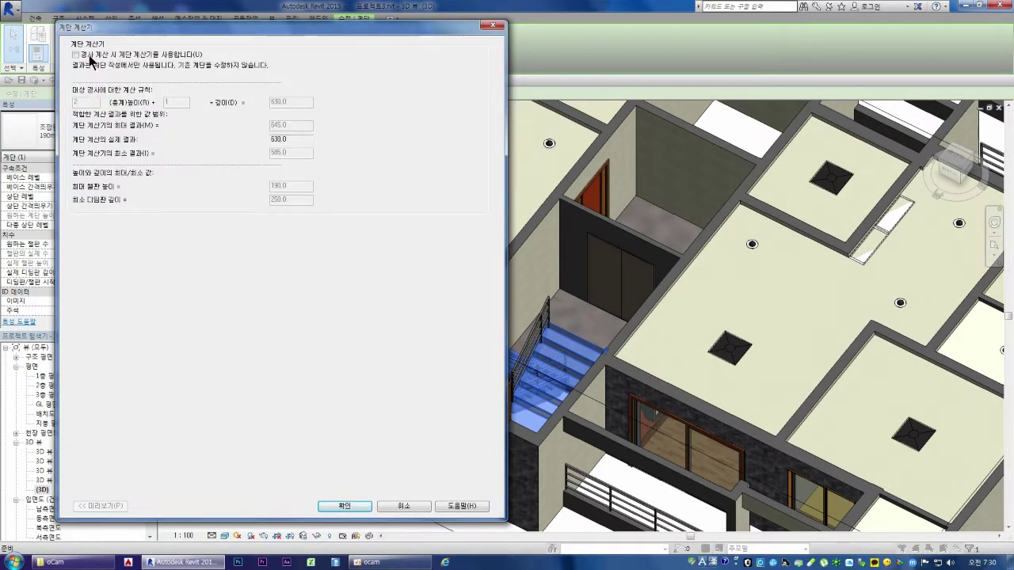
click(396, 508)
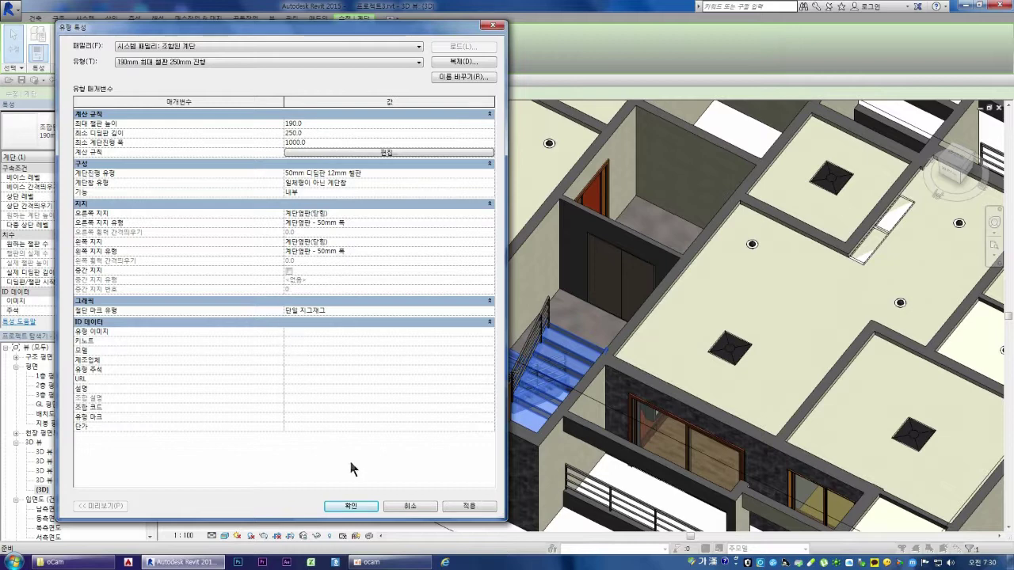
click(410, 511)
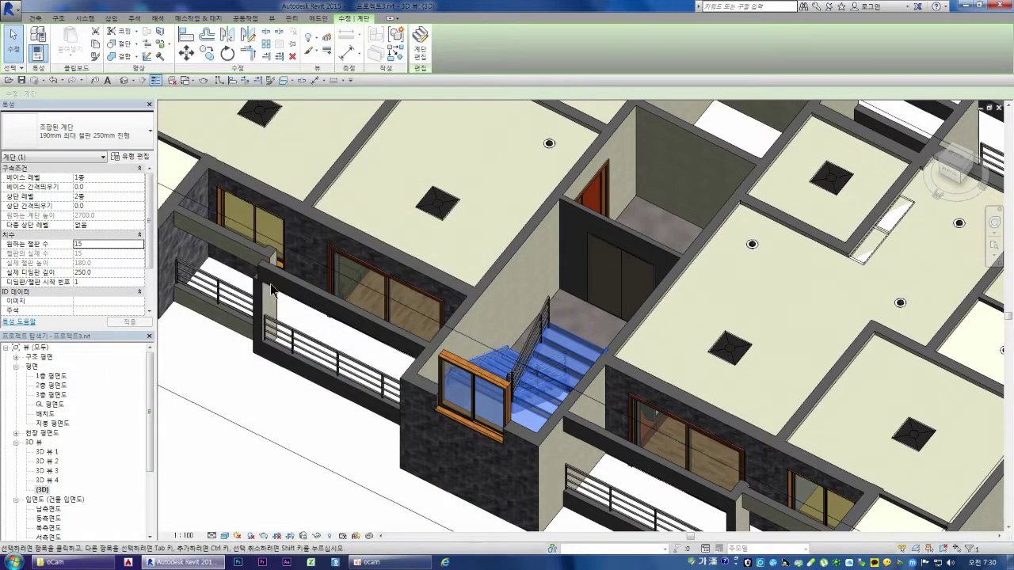
Set the stair's multistorey top level to 지붕, apply it, and select the stair to check
click(142, 195)
click(139, 225)
click(139, 225)
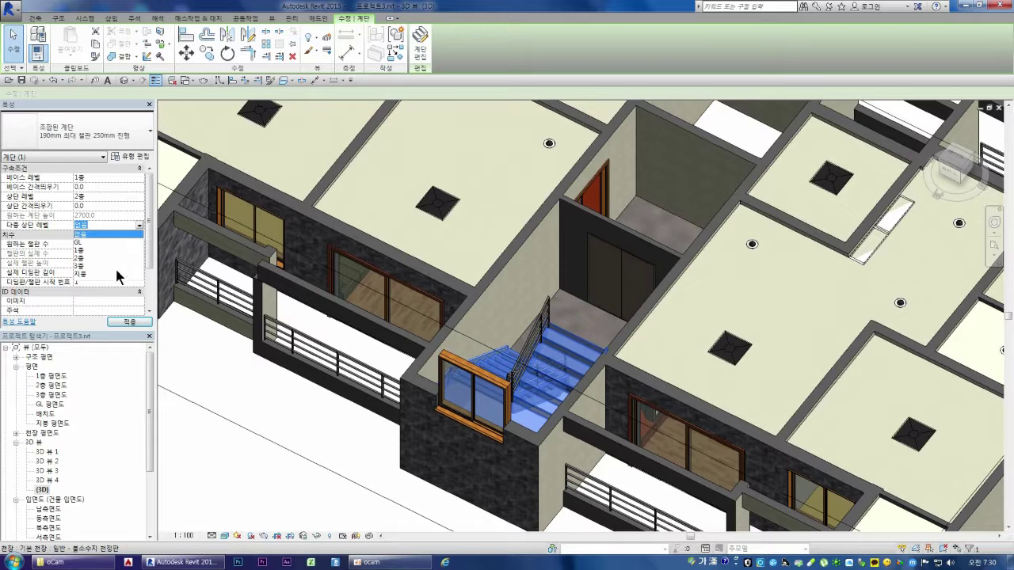
click(102, 273)
click(125, 322)
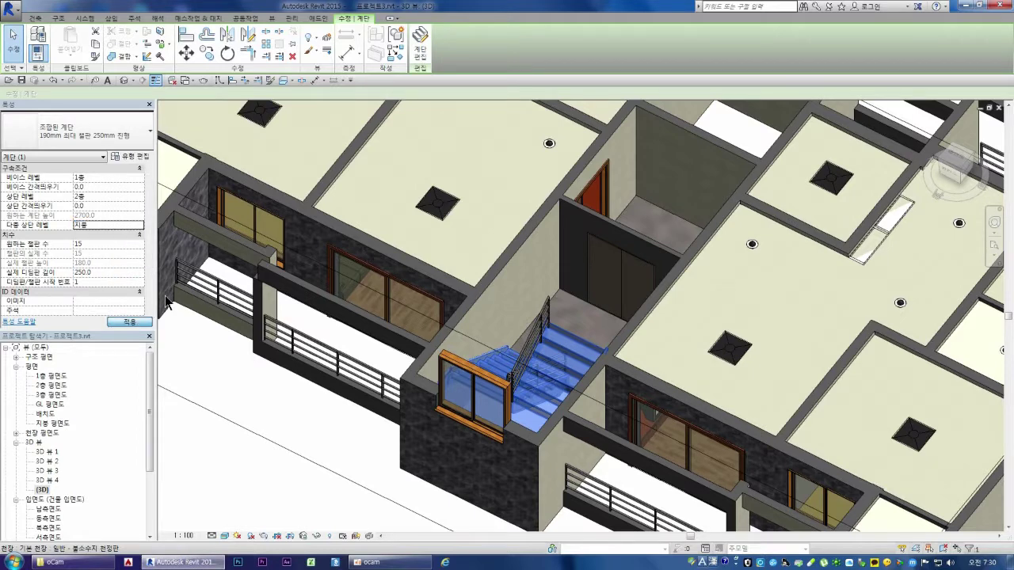
click(224, 378)
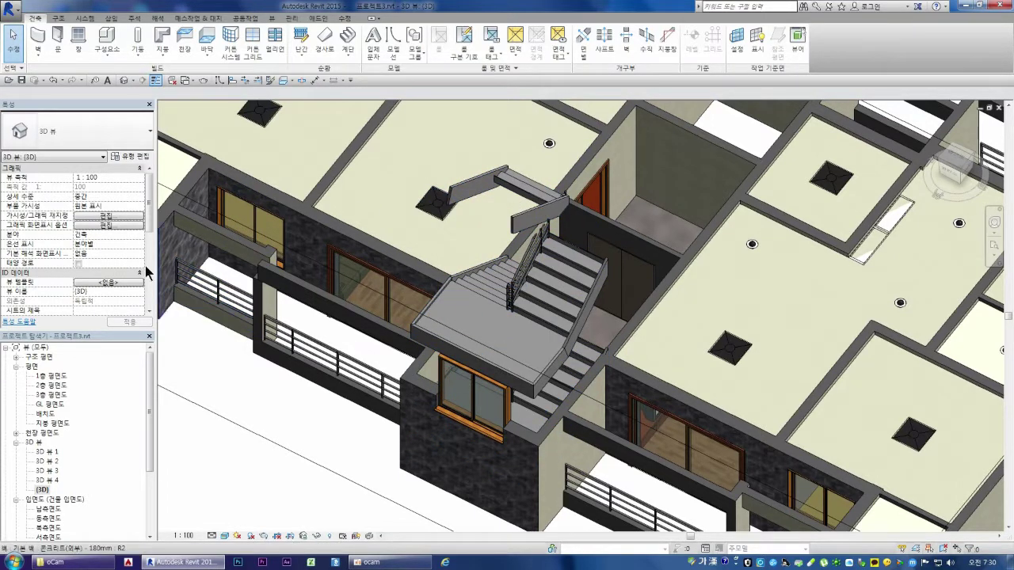
click(448, 351)
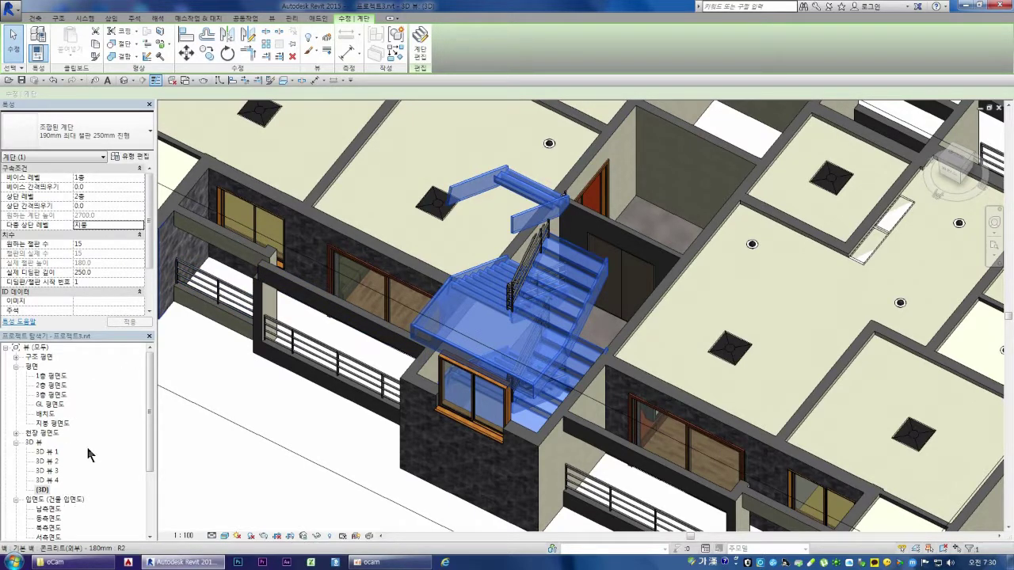
scroll(194, 364, down, 2)
scroll(200, 378, down, 2)
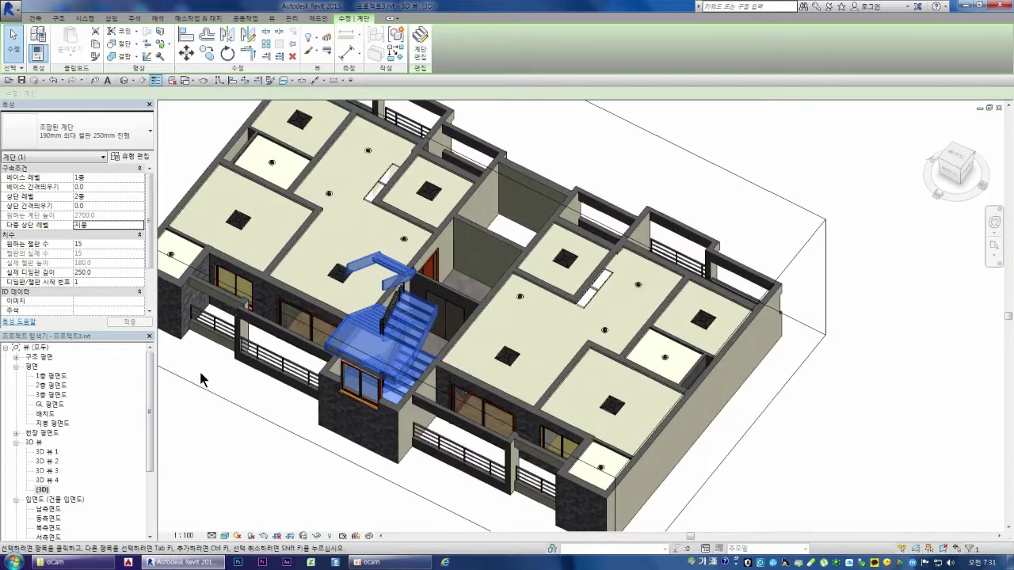
In 1층 평면도, move the 단면도 1 section line onto the stair and go to its view
click(253, 435)
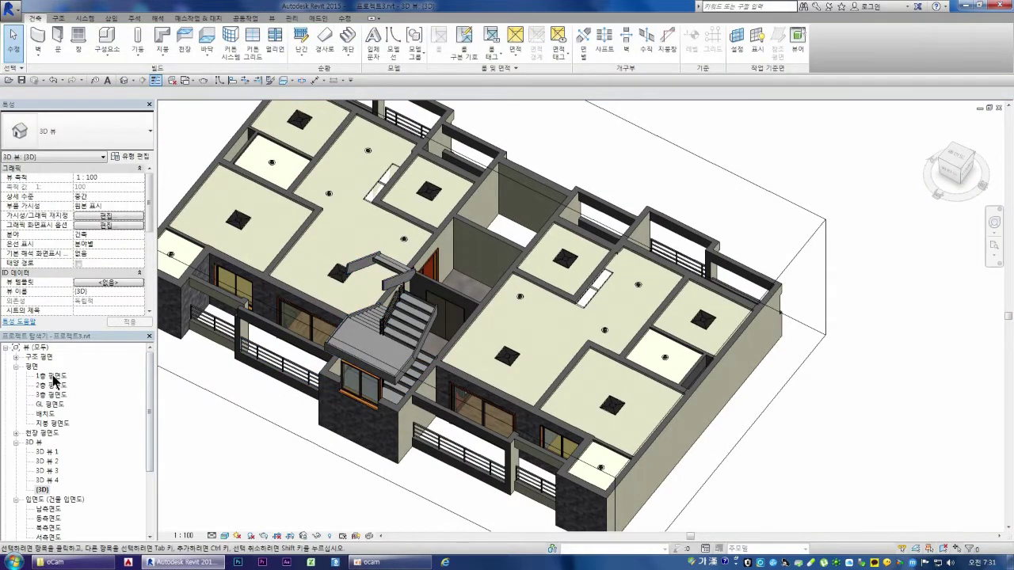
double_click(52, 377)
scroll(373, 398, down, 2)
scroll(380, 398, down, 2)
scroll(380, 396, down, 2)
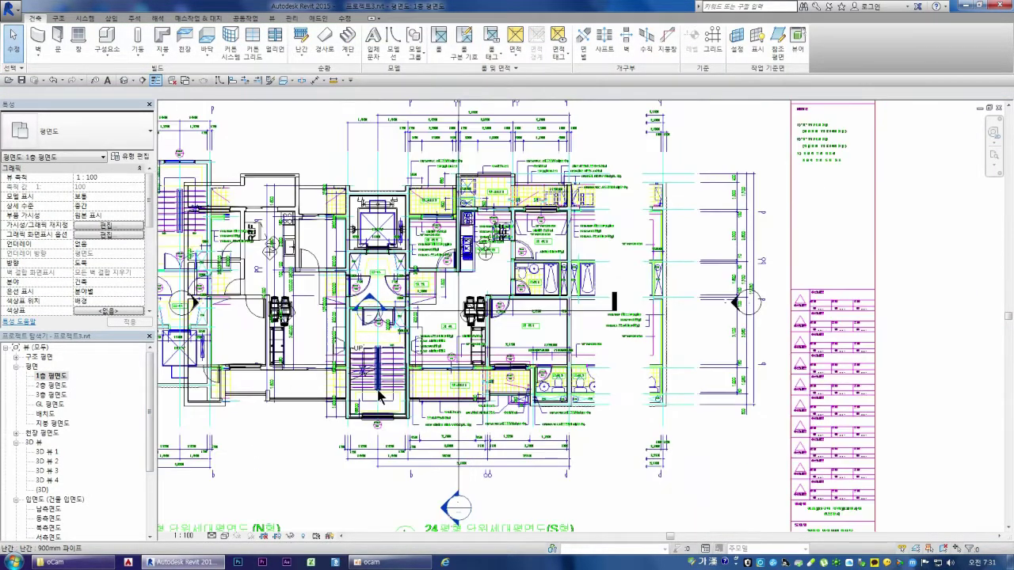
click(457, 474)
drag(457, 476, 399, 479)
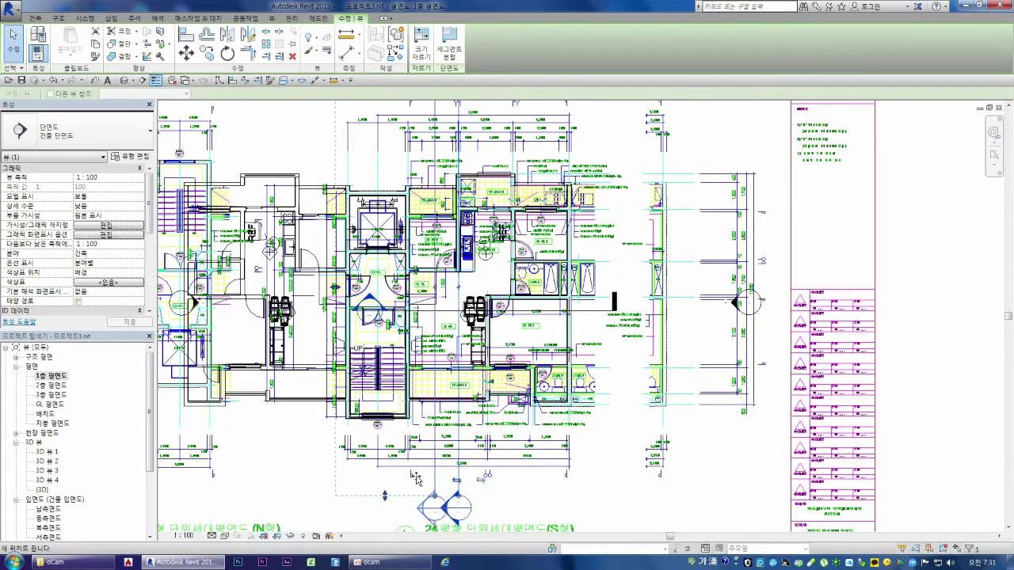
right_click(398, 478)
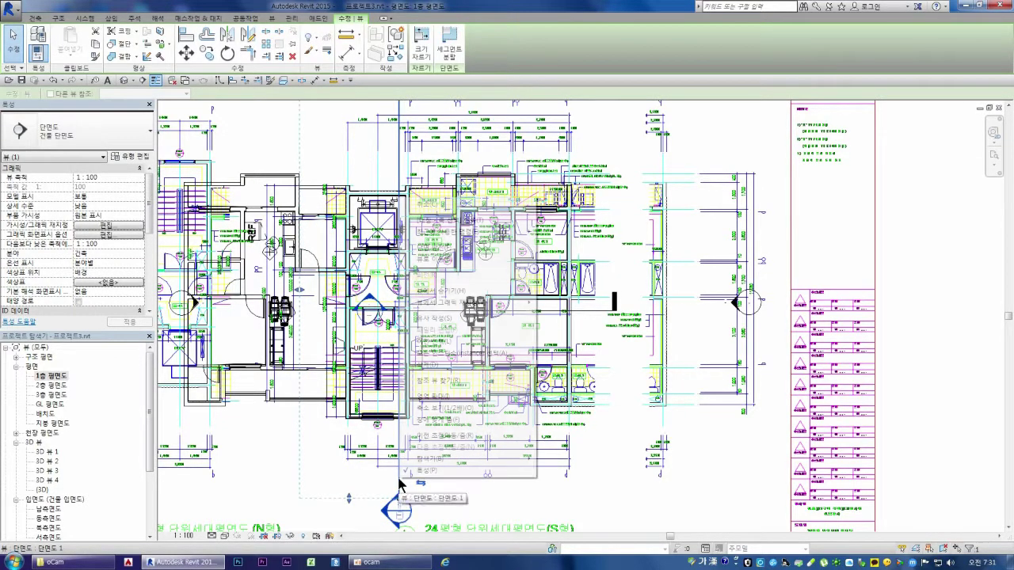
click(437, 260)
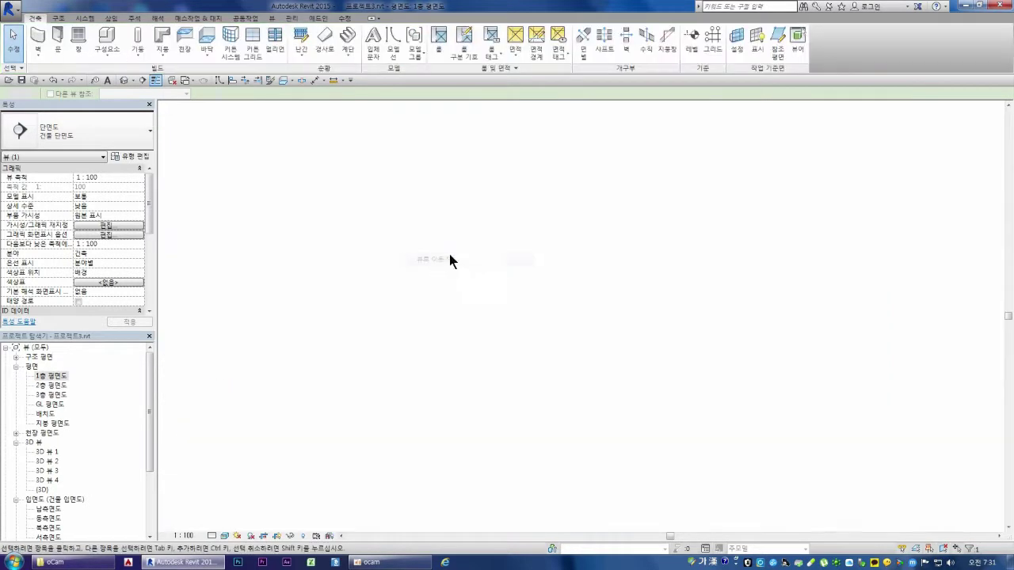
Raise the section crop region's top edge above the roof level 지붕 (9000)
scroll(668, 293, down, 1)
scroll(670, 308, down, 4)
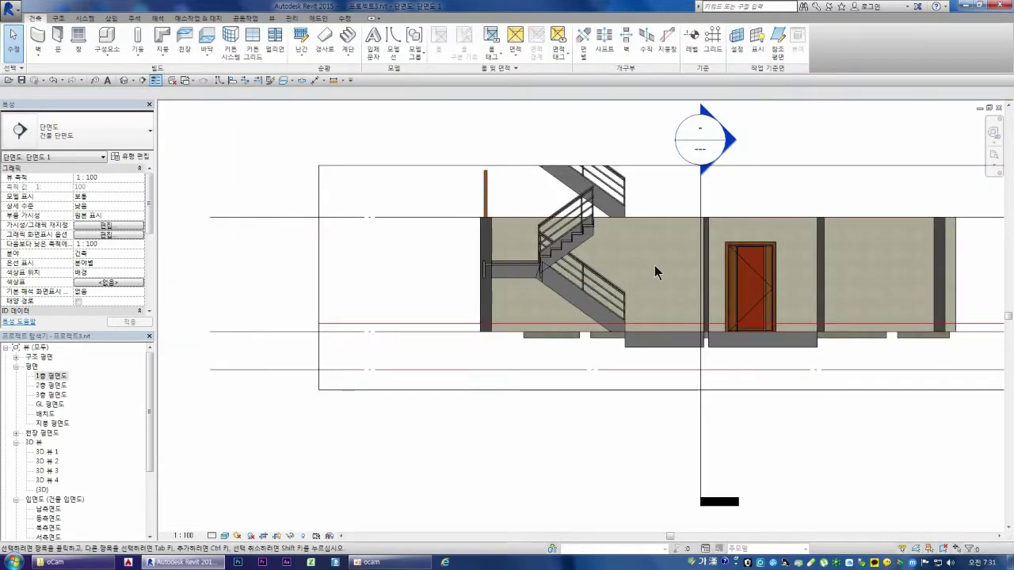
scroll(623, 213, up, 3)
scroll(584, 210, up, 1)
scroll(573, 220, up, 1)
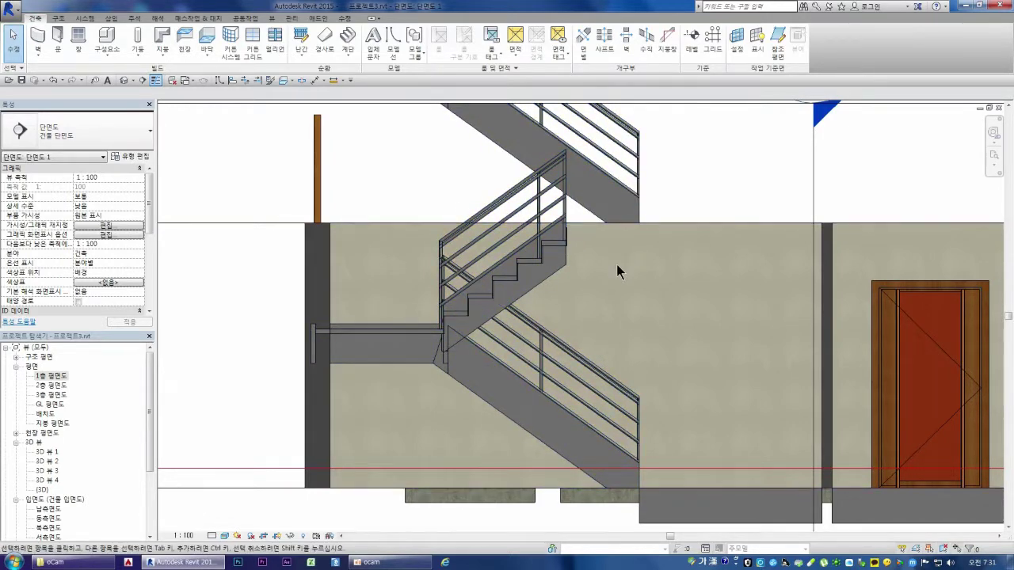
scroll(621, 261, down, 3)
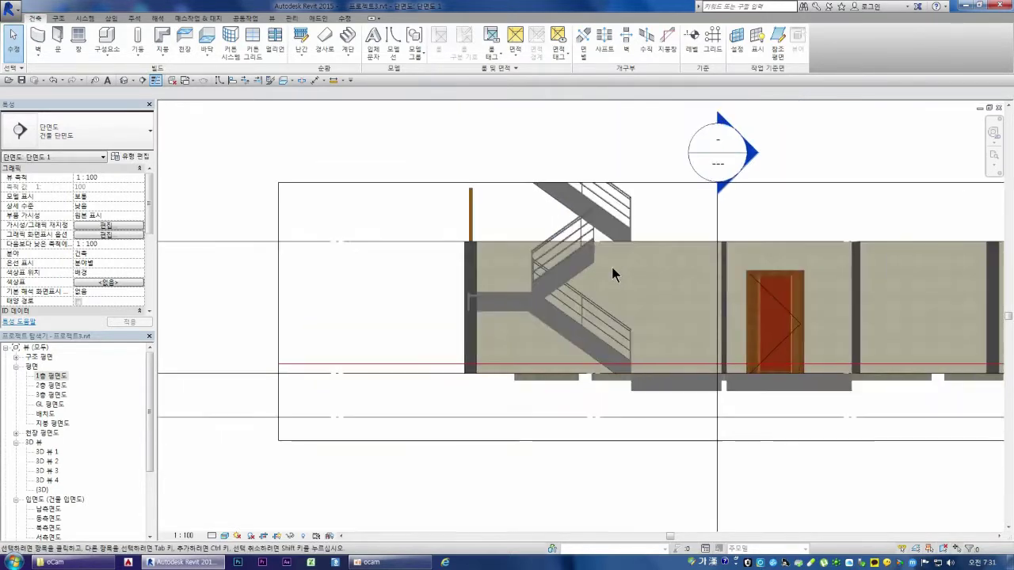
click(418, 183)
scroll(392, 297, down, 3)
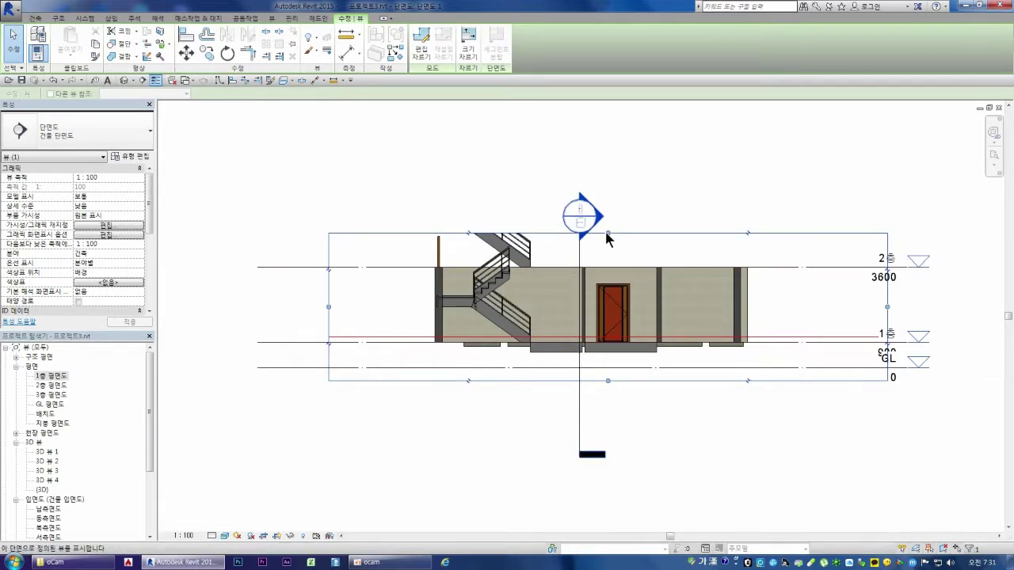
drag(607, 232, 617, 133)
key(Escape)
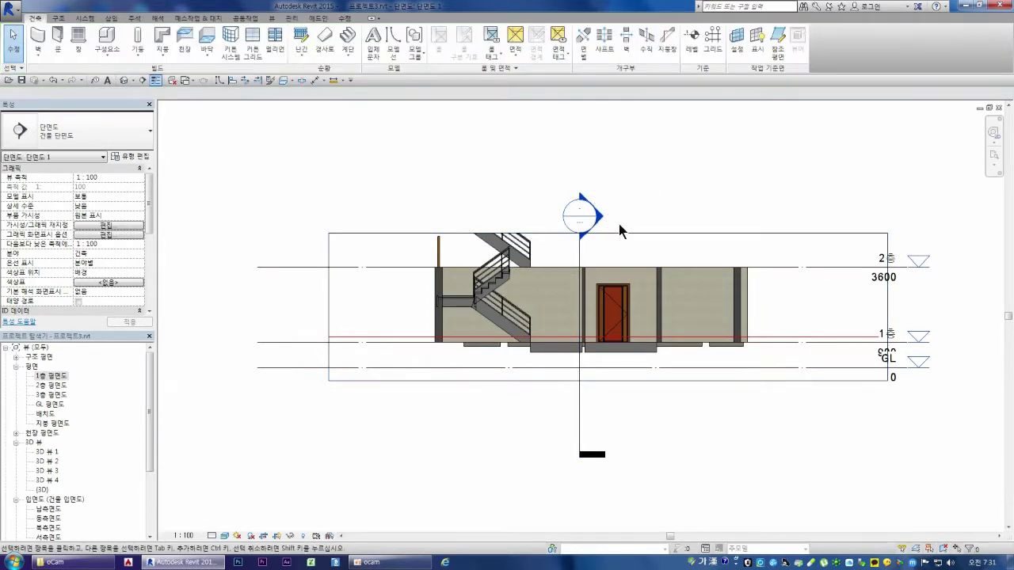
click(620, 235)
drag(607, 233, 609, 111)
scroll(534, 322, down, 1)
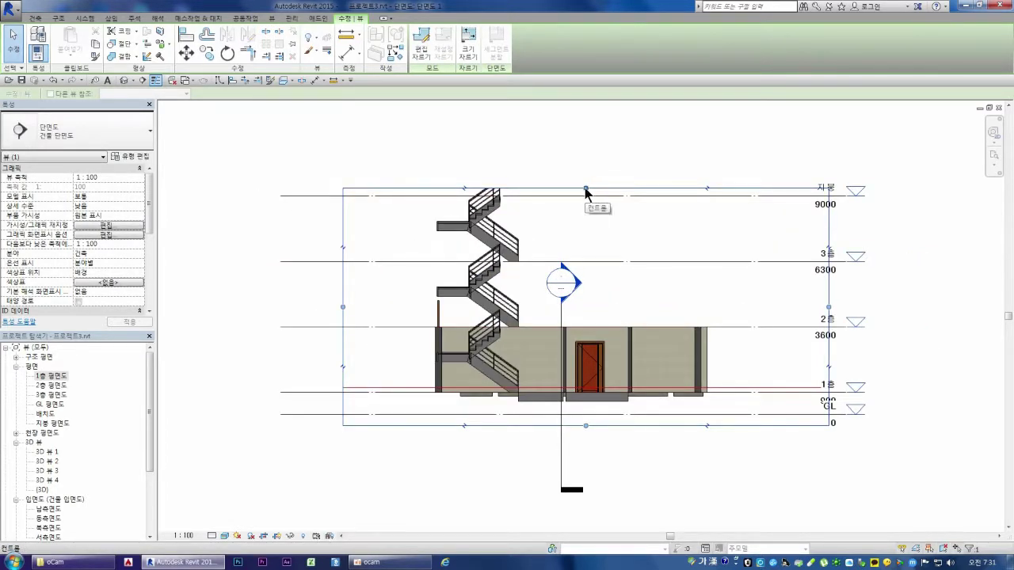
drag(586, 190, 585, 136)
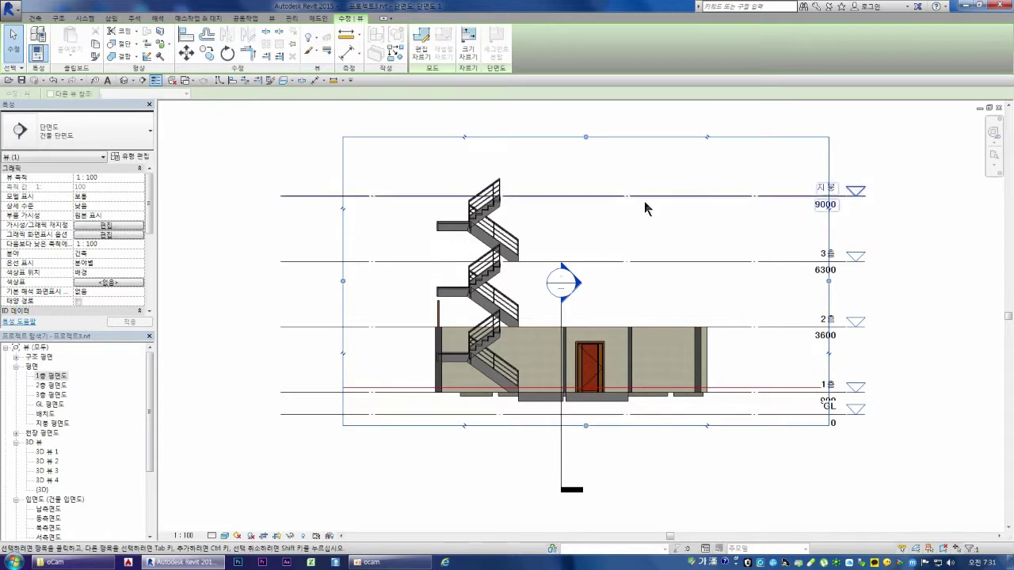
click(901, 313)
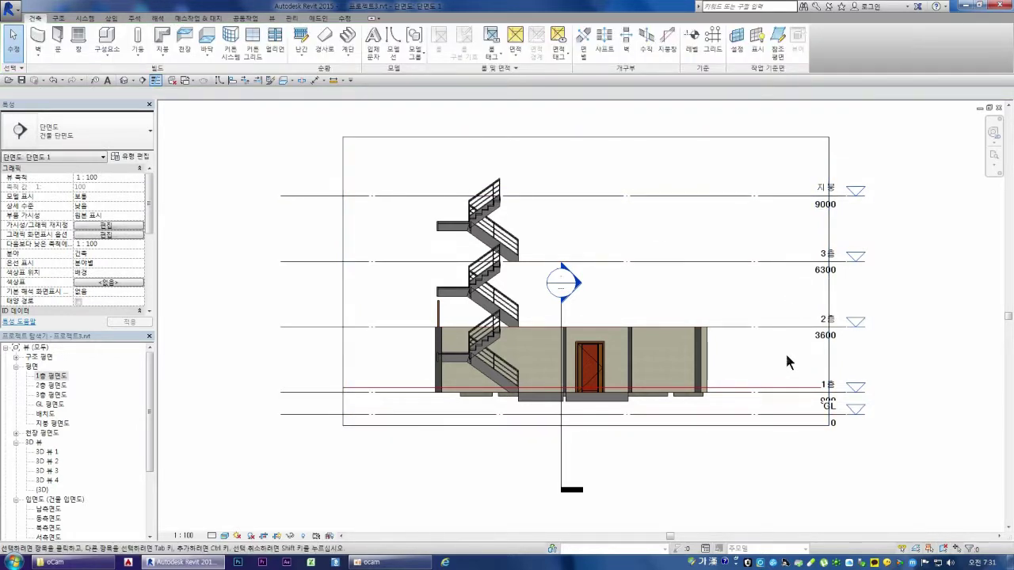
scroll(470, 374, up, 2)
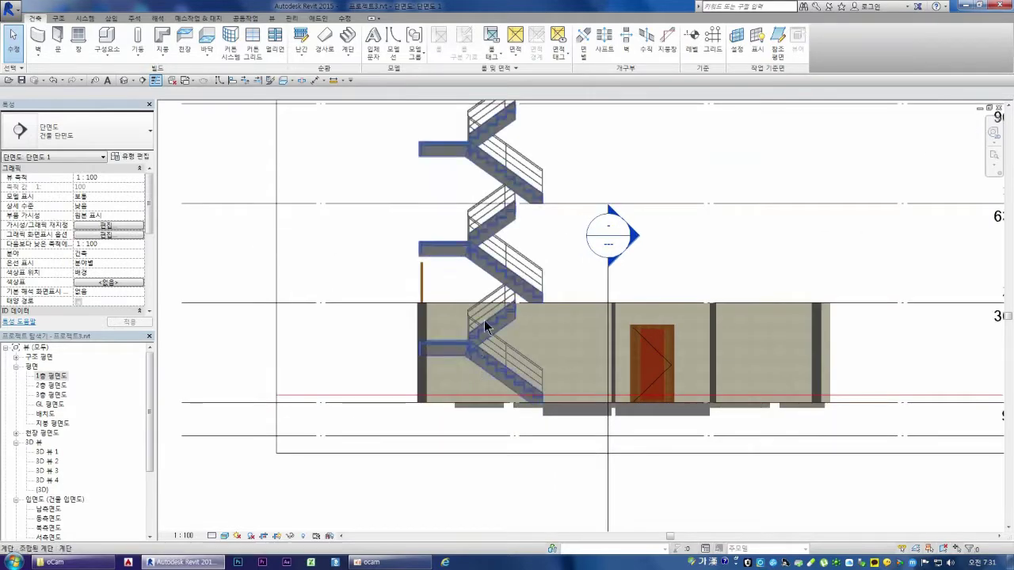
Select the component stair in the section, set 다중 상단 레벨 to 없음, and apply
click(486, 325)
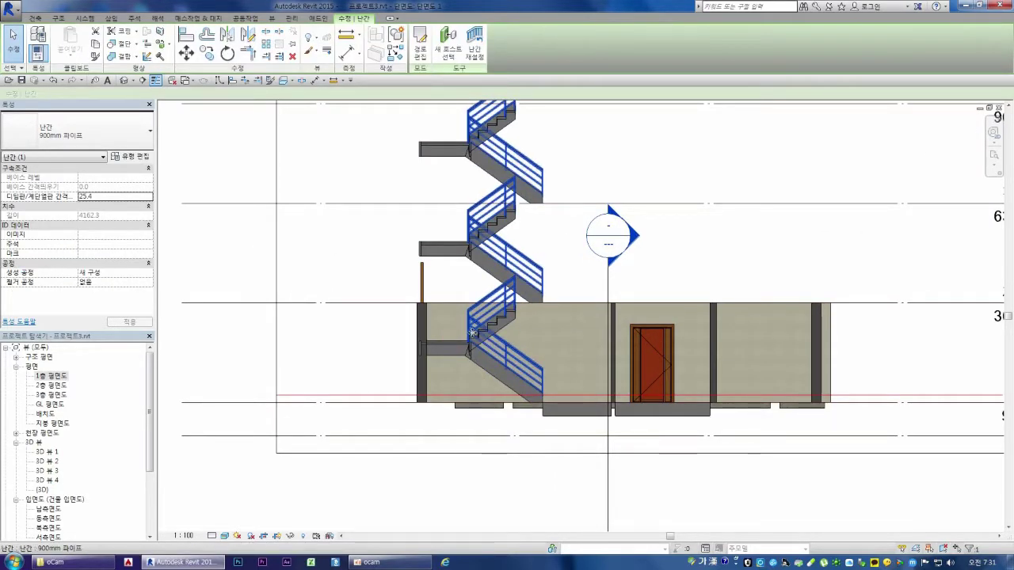
click(456, 350)
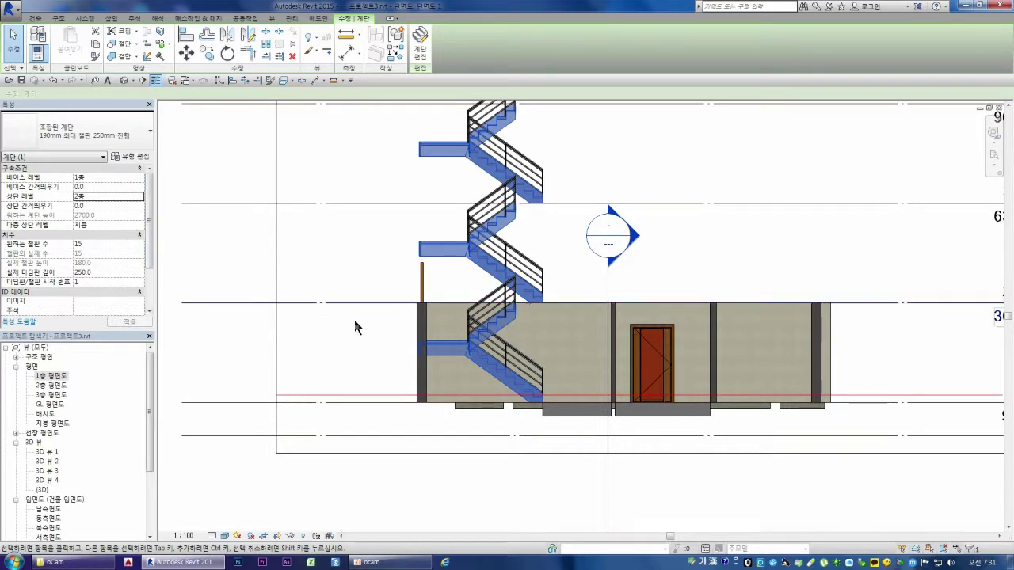
click(375, 338)
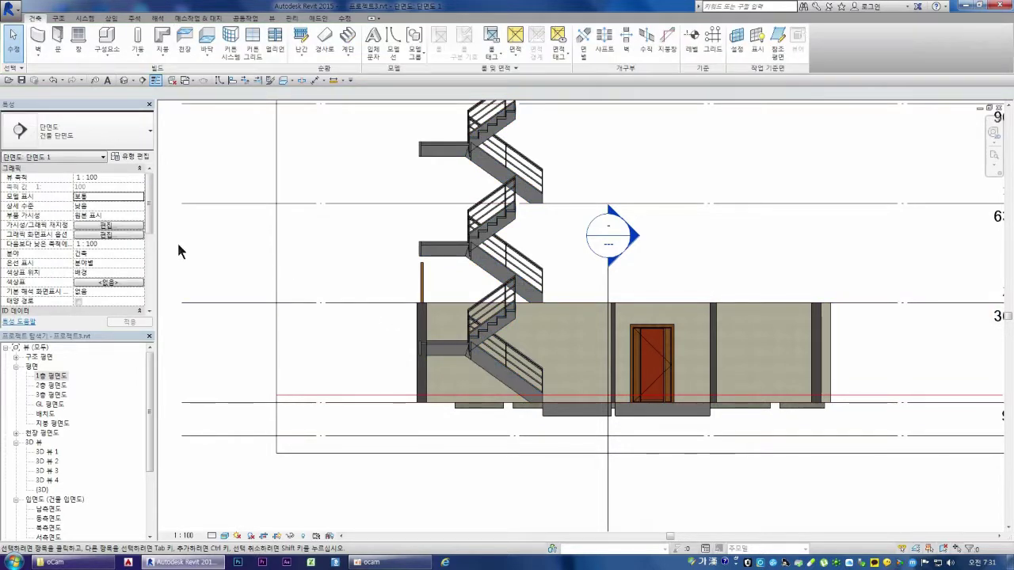
click(453, 248)
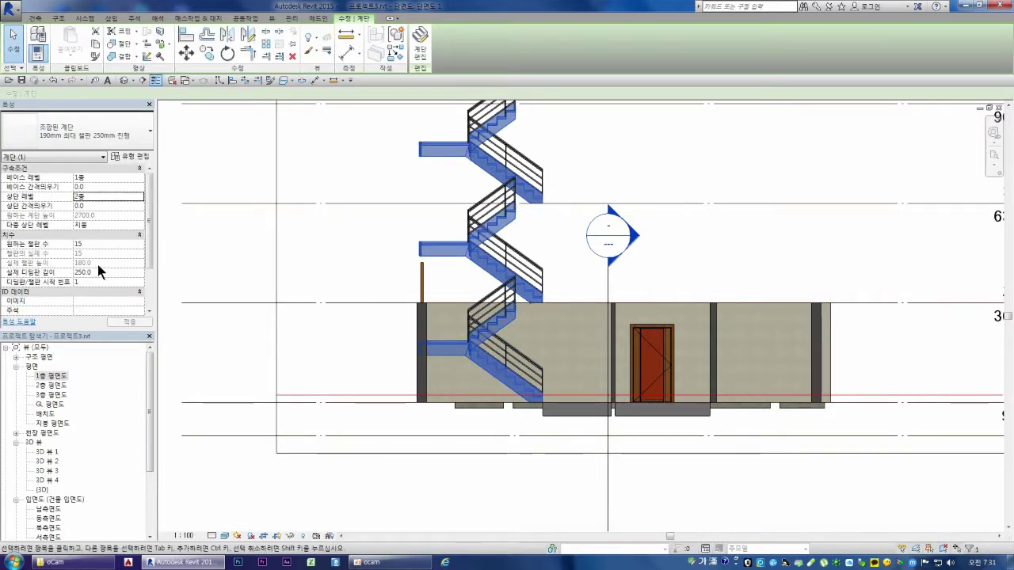
click(129, 139)
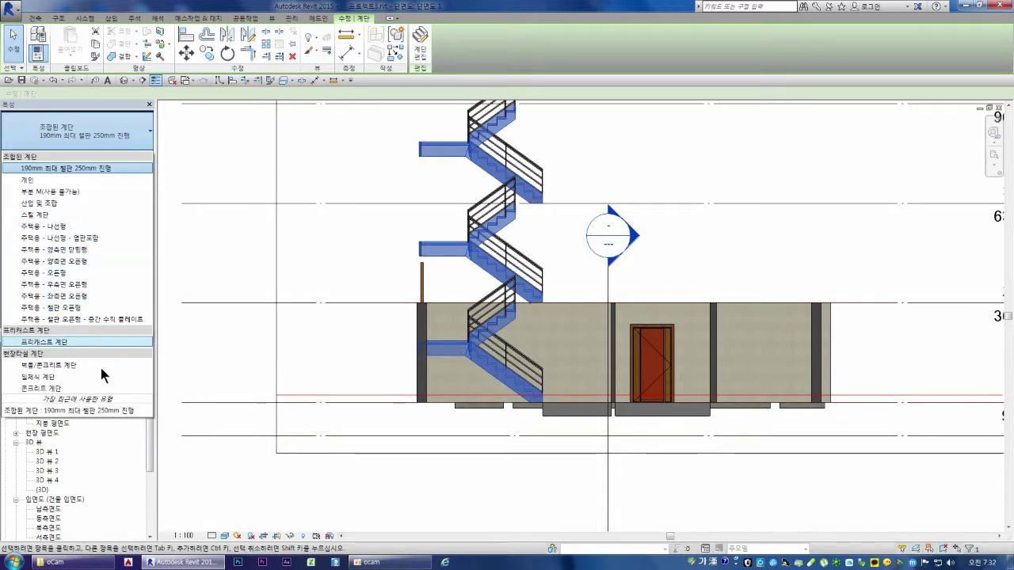
click(318, 252)
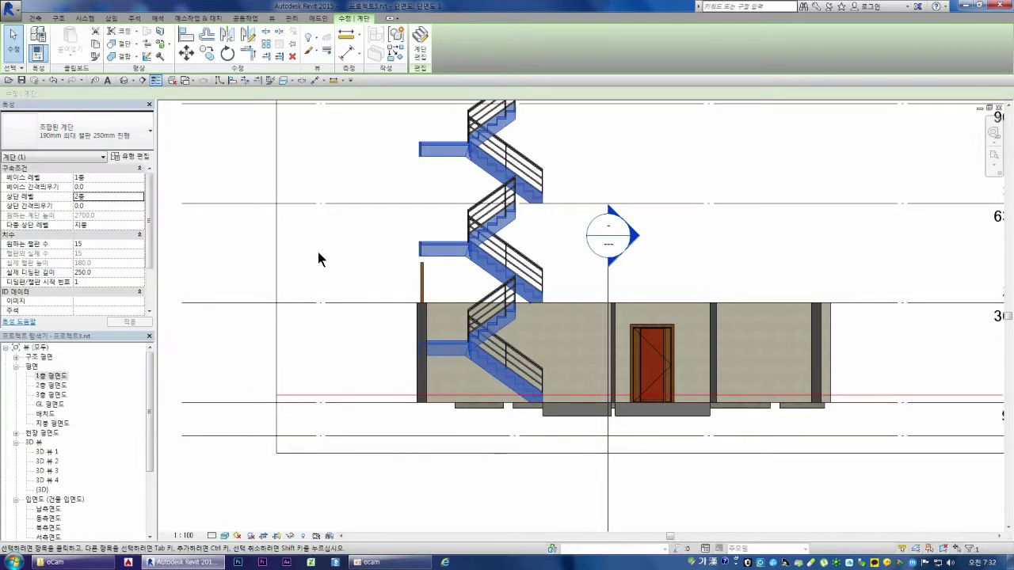
click(472, 259)
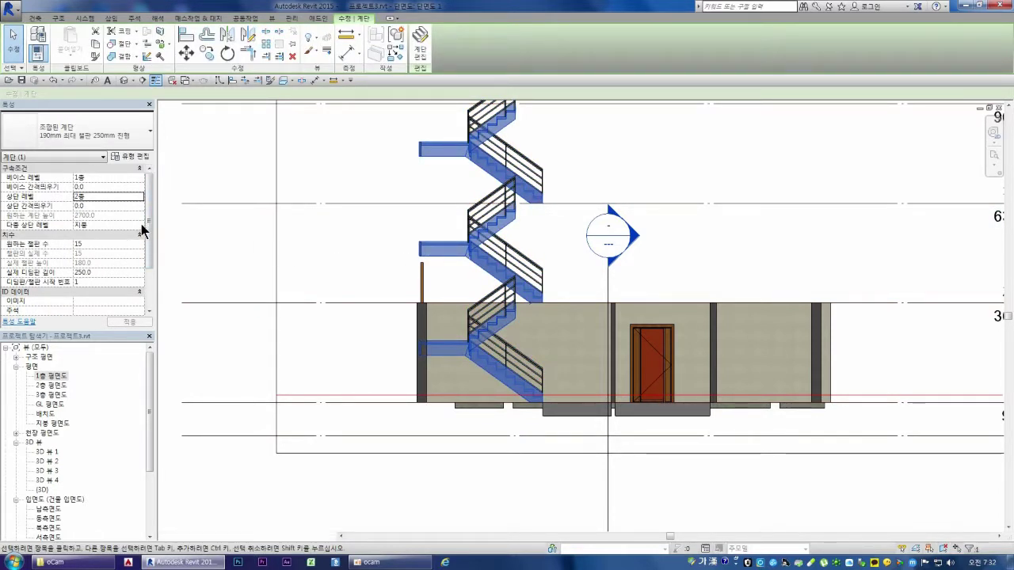
click(136, 226)
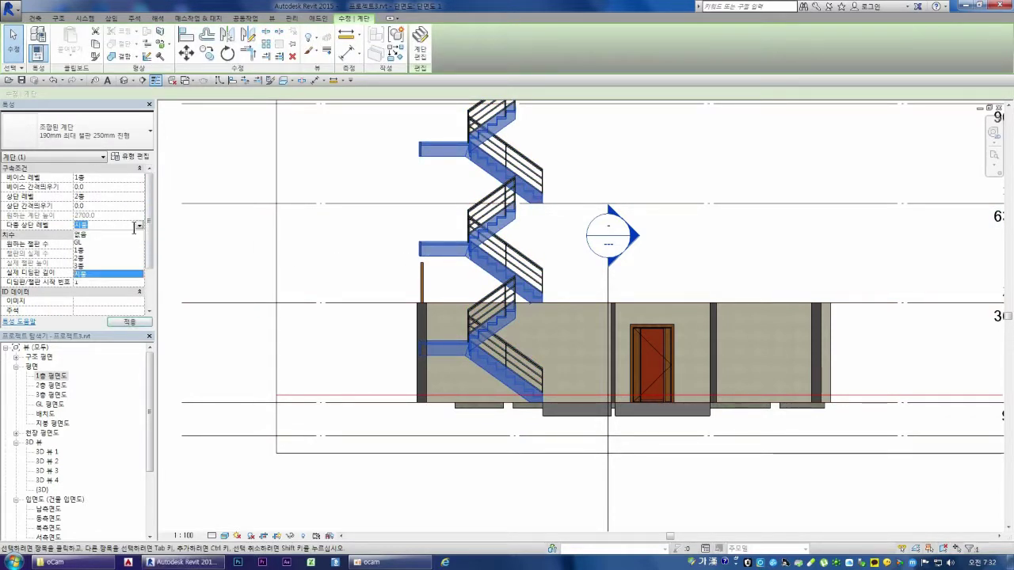
click(86, 235)
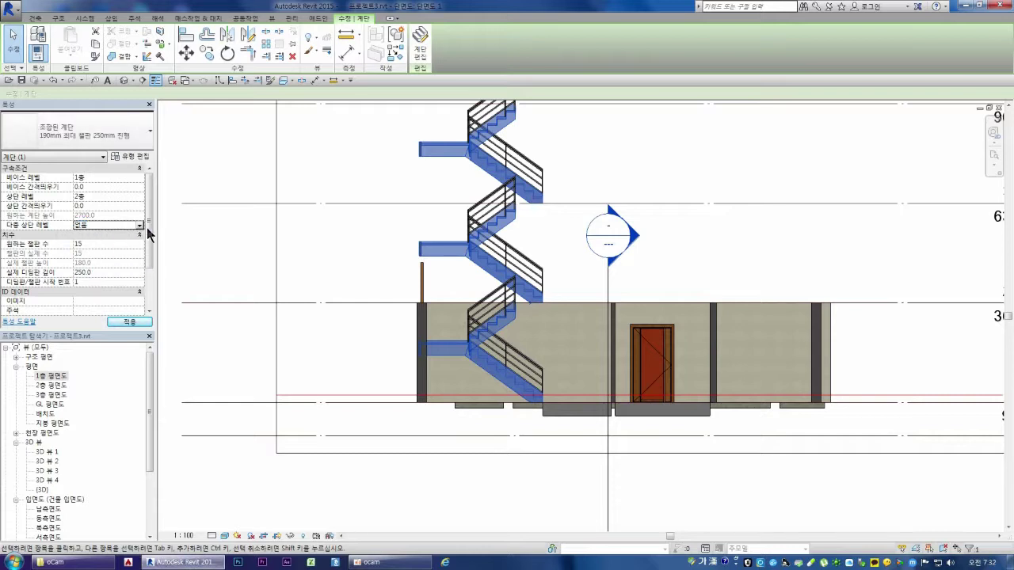
click(333, 277)
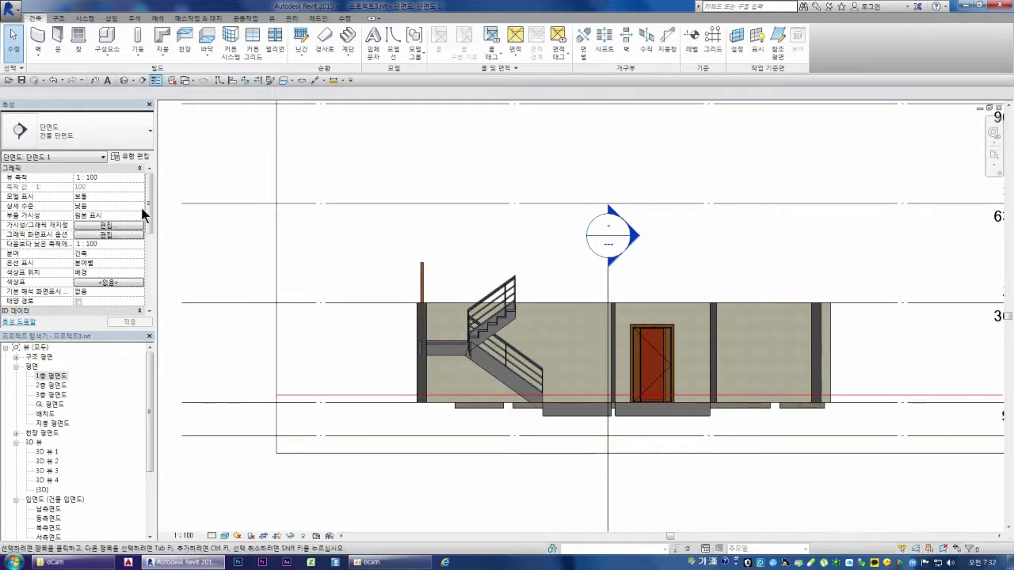
Check the railing and stair properties to confirm the stair runs only from 1층 to 2층
click(502, 293)
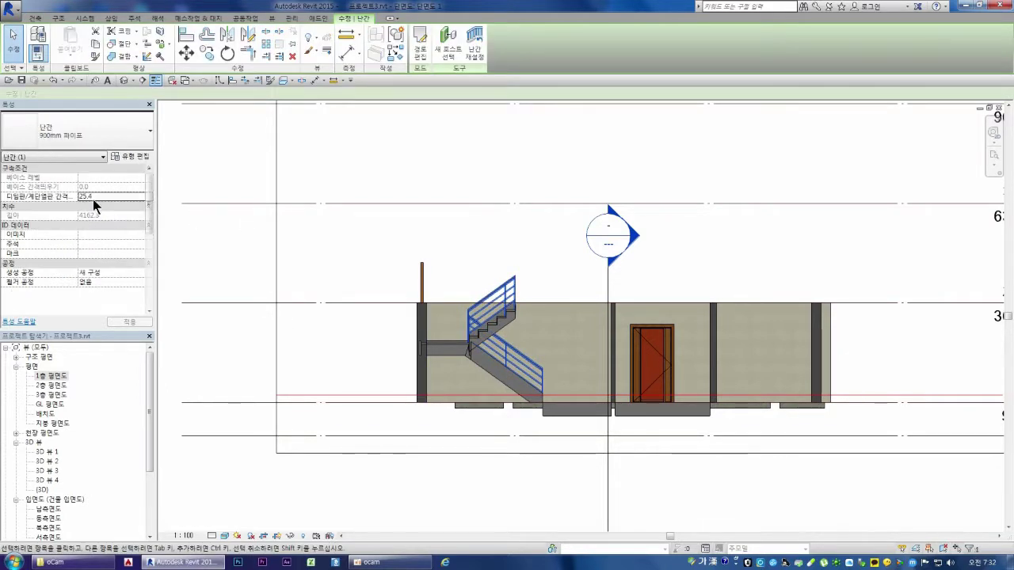
click(467, 351)
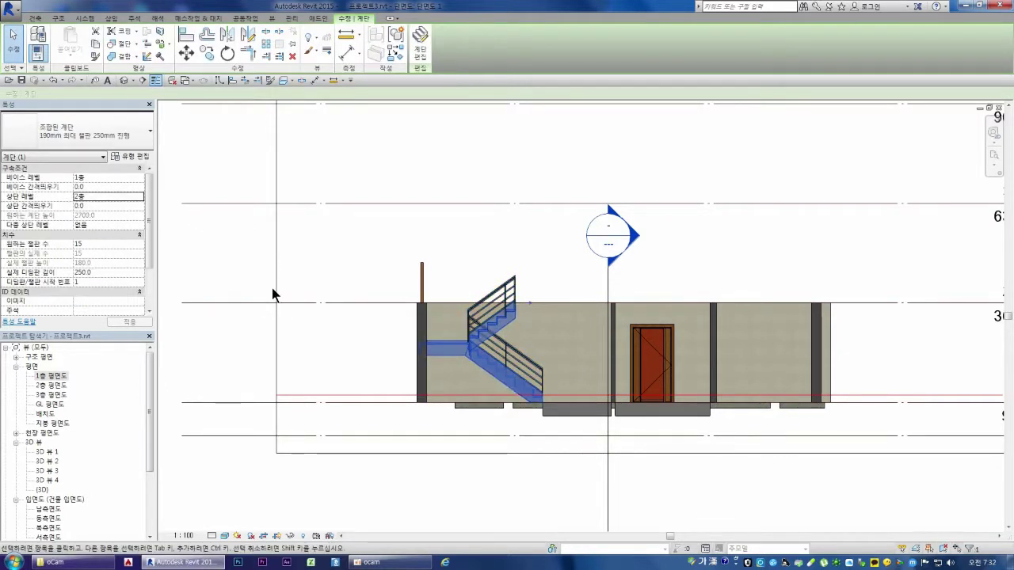
click(140, 225)
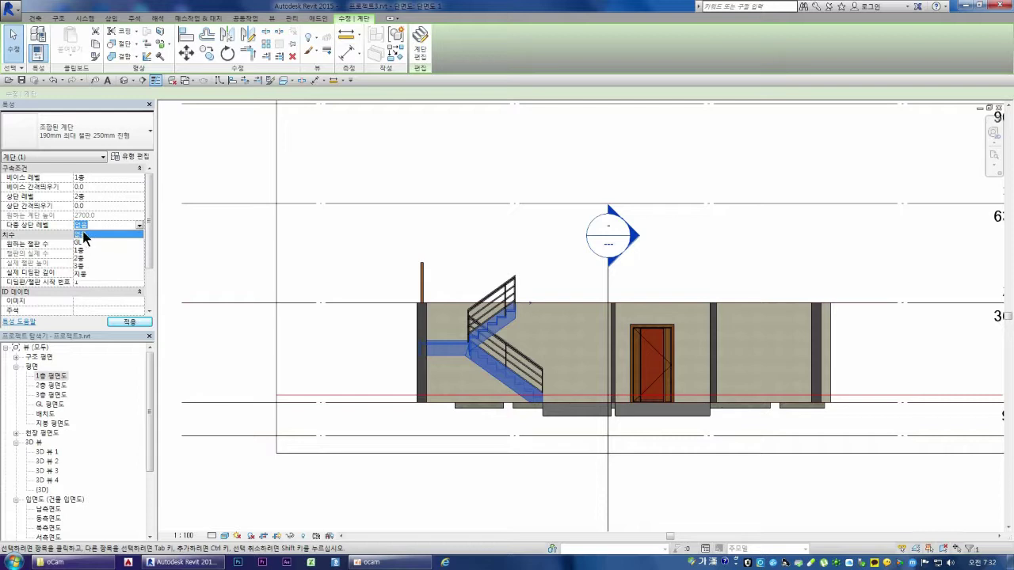
click(233, 180)
click(359, 240)
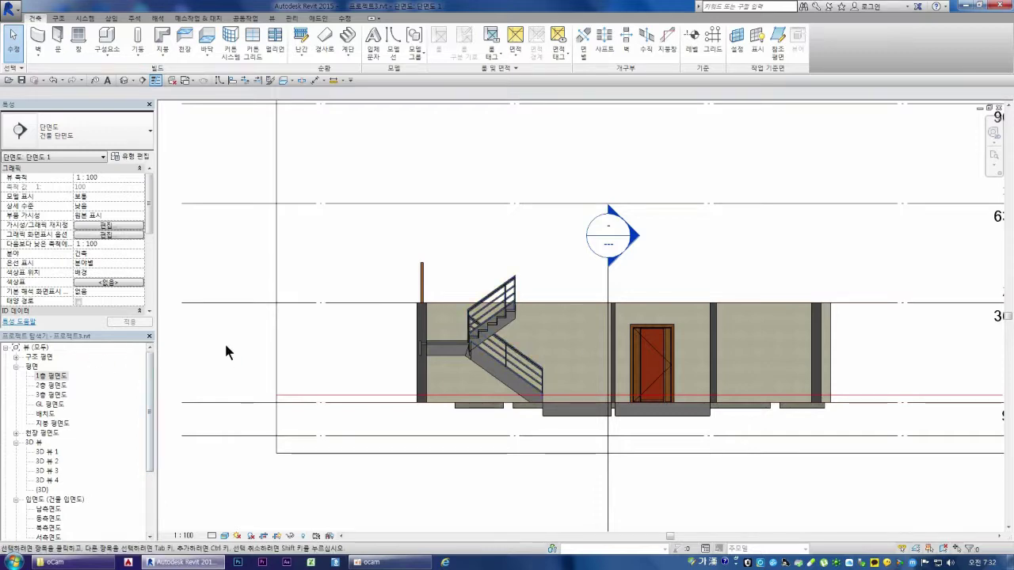
Look over the building in {3D} and 남측면도, then return to 1층 평면도
double_click(43, 488)
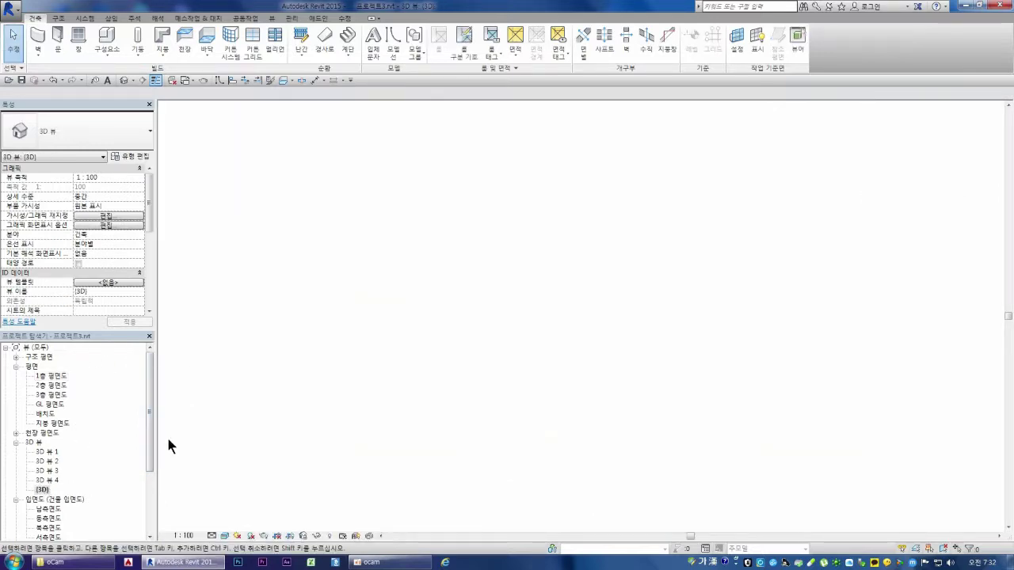
scroll(673, 343, down, 2)
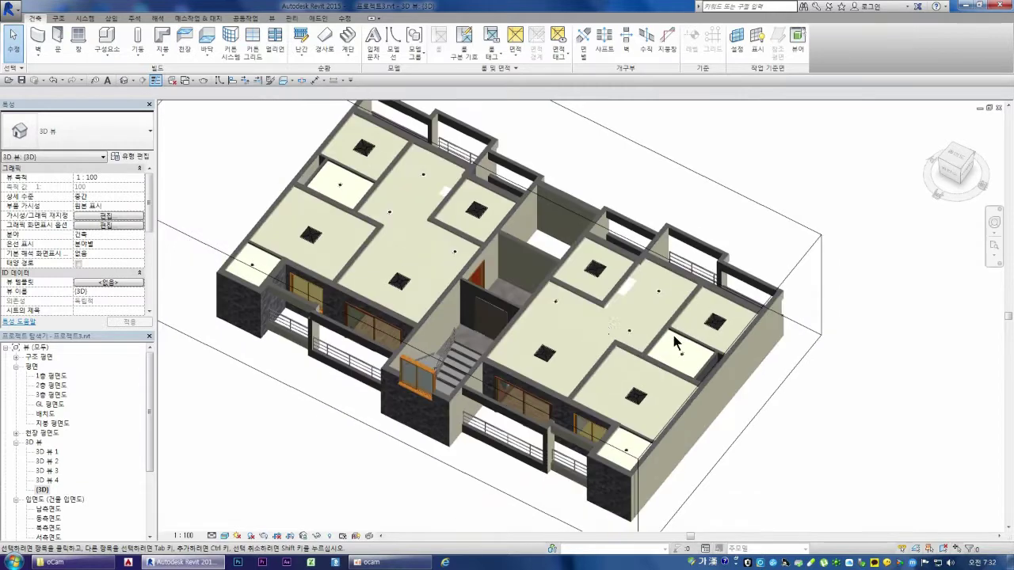
scroll(673, 344, down, 2)
scroll(479, 261, up, 2)
scroll(474, 267, up, 1)
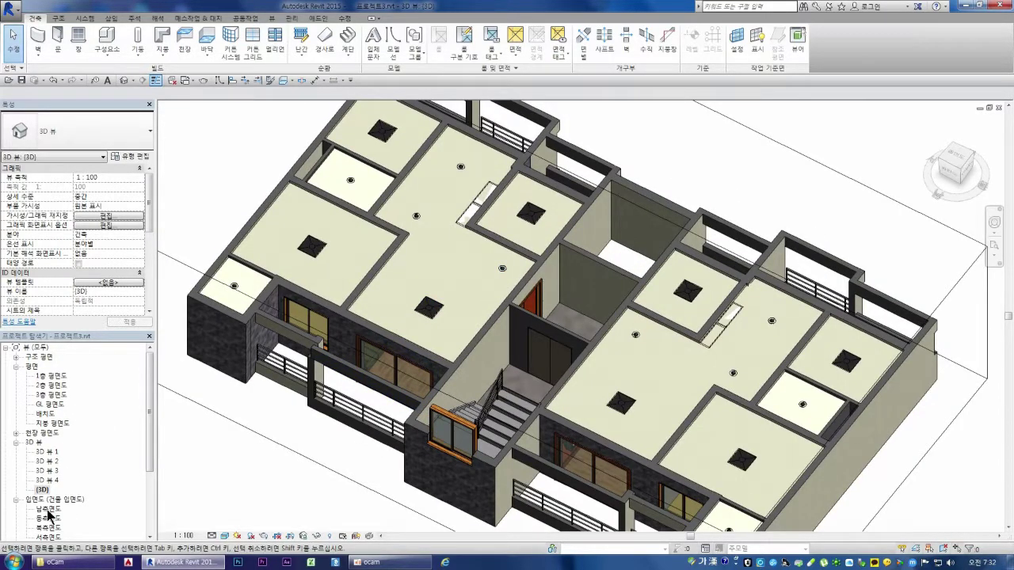
double_click(48, 510)
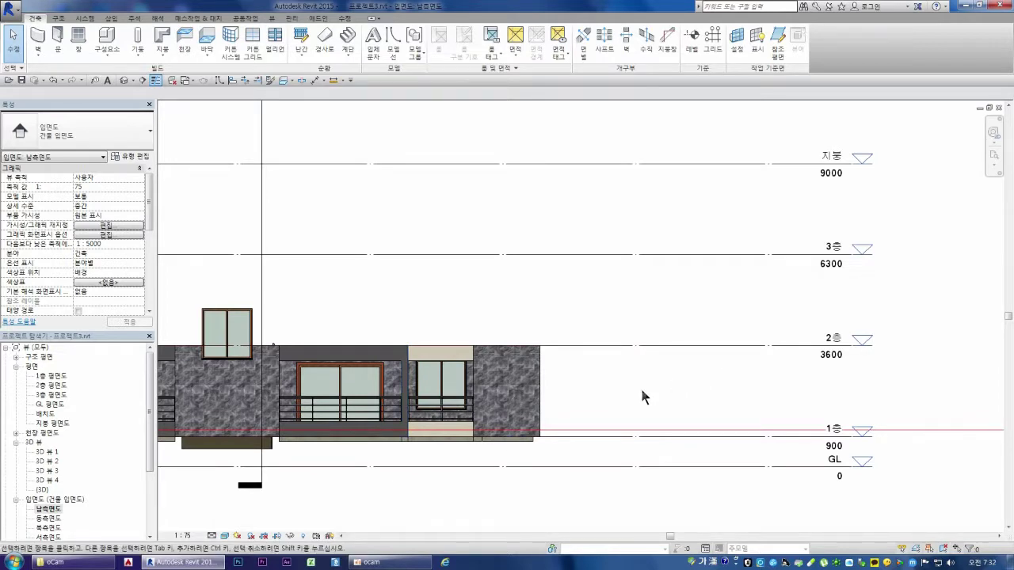
scroll(672, 382, down, 3)
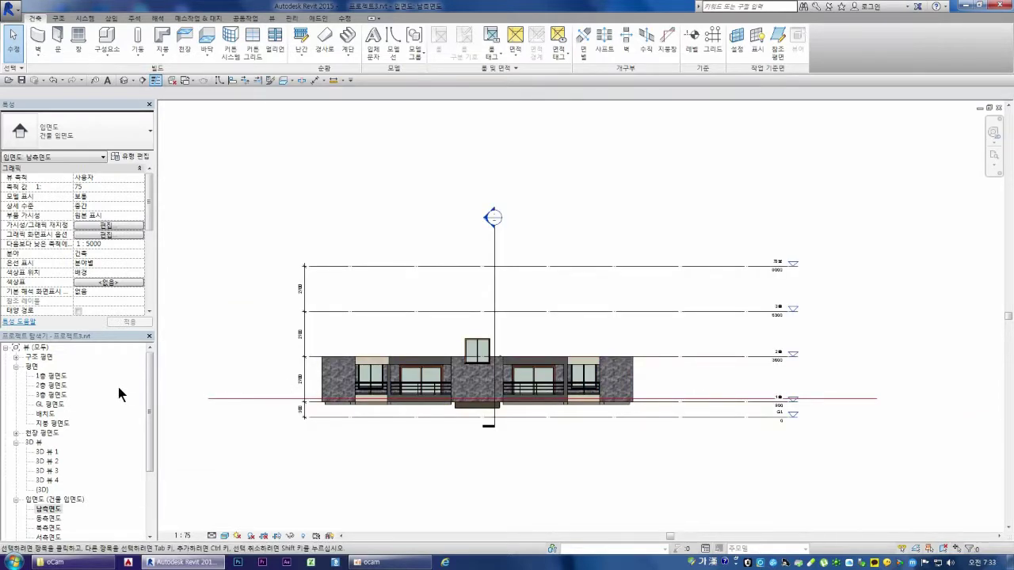
double_click(49, 377)
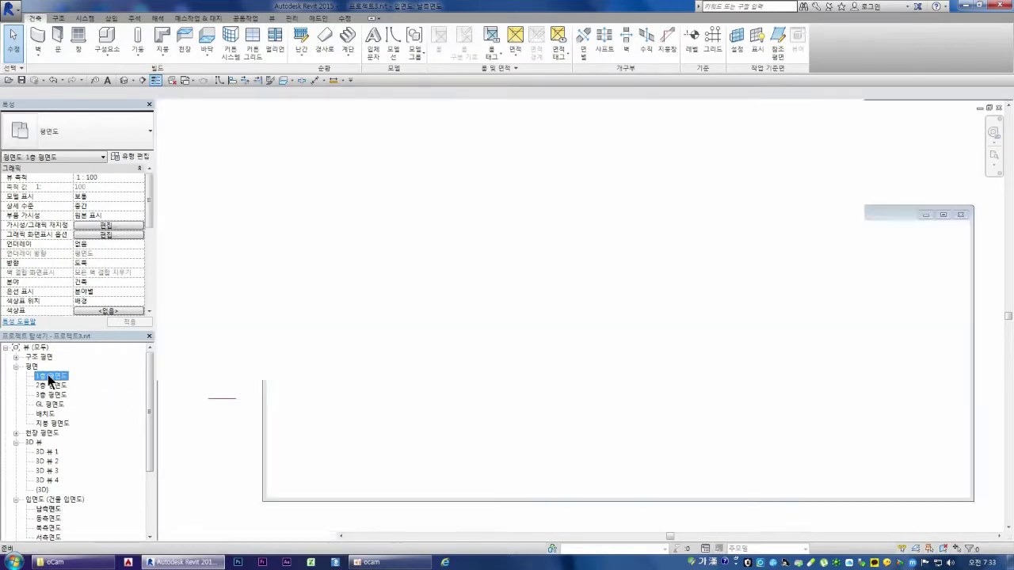
scroll(649, 368, down, 3)
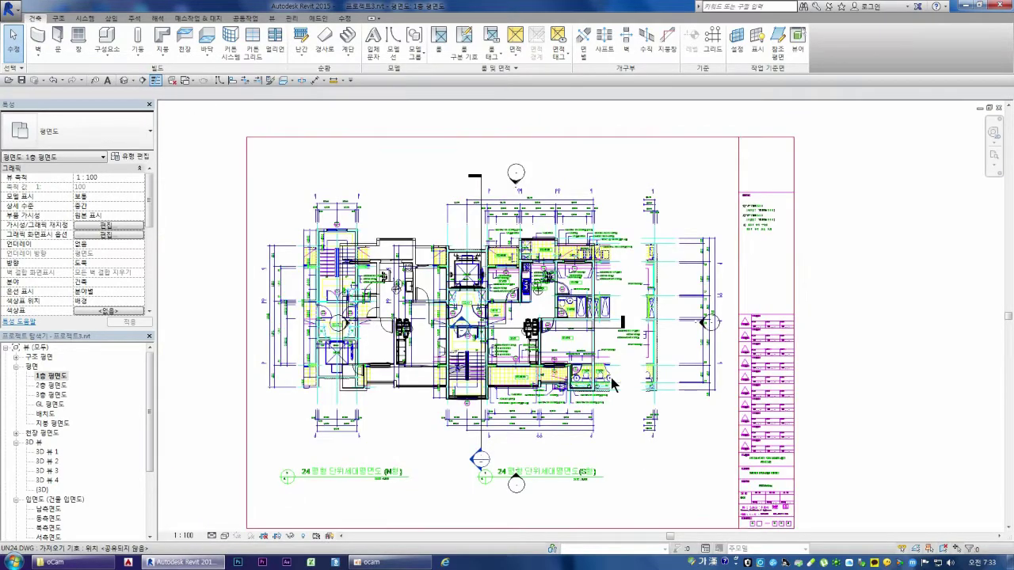
Hide the imported UN24.DWG drawing in the 1층 view by element
scroll(525, 434, down, 2)
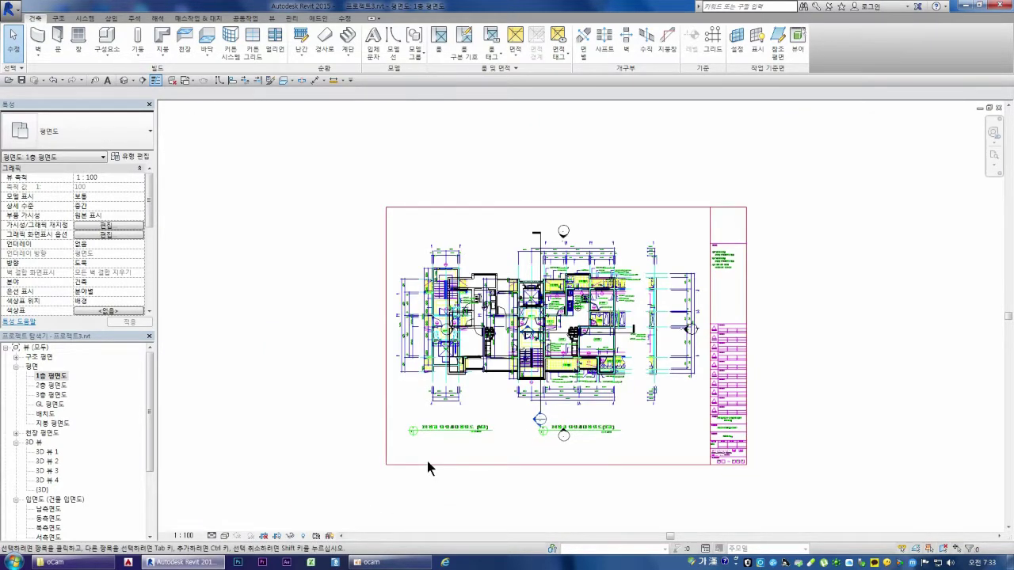
click(426, 462)
right_click(424, 463)
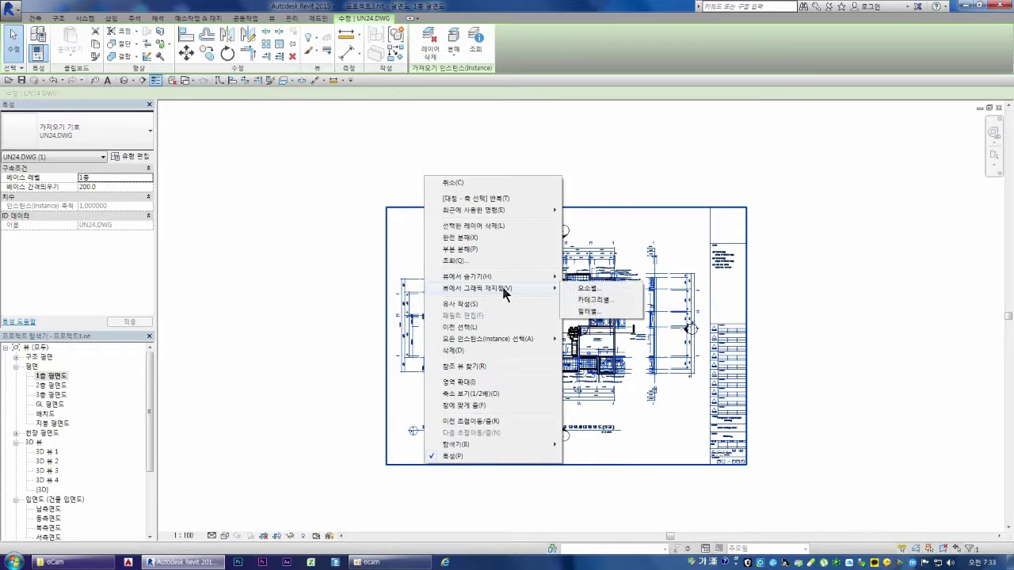
click(590, 284)
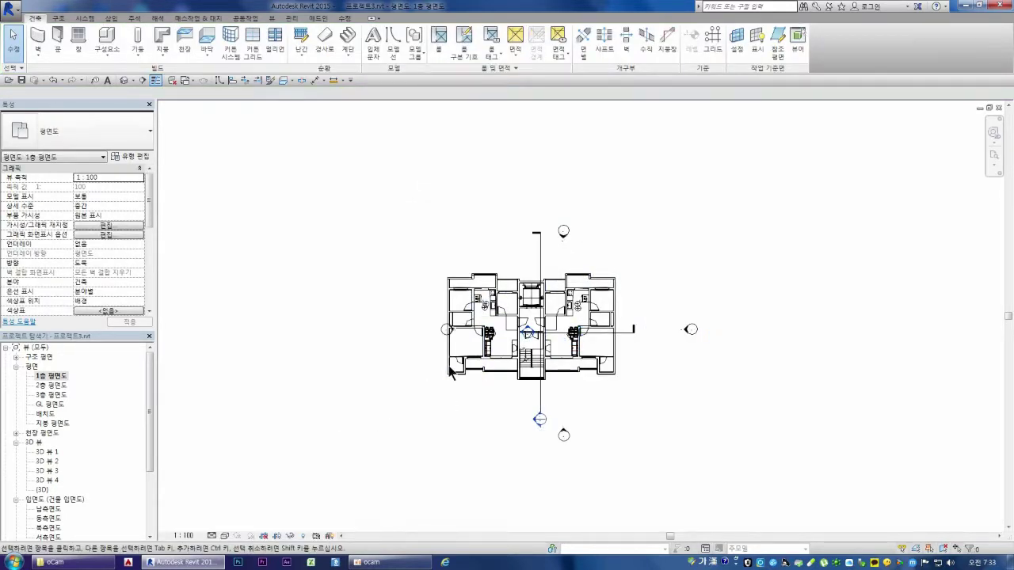
Window-select the unit plan's elements, then clear the selection
scroll(449, 372, up, 1)
scroll(444, 365, up, 2)
scroll(447, 380, up, 2)
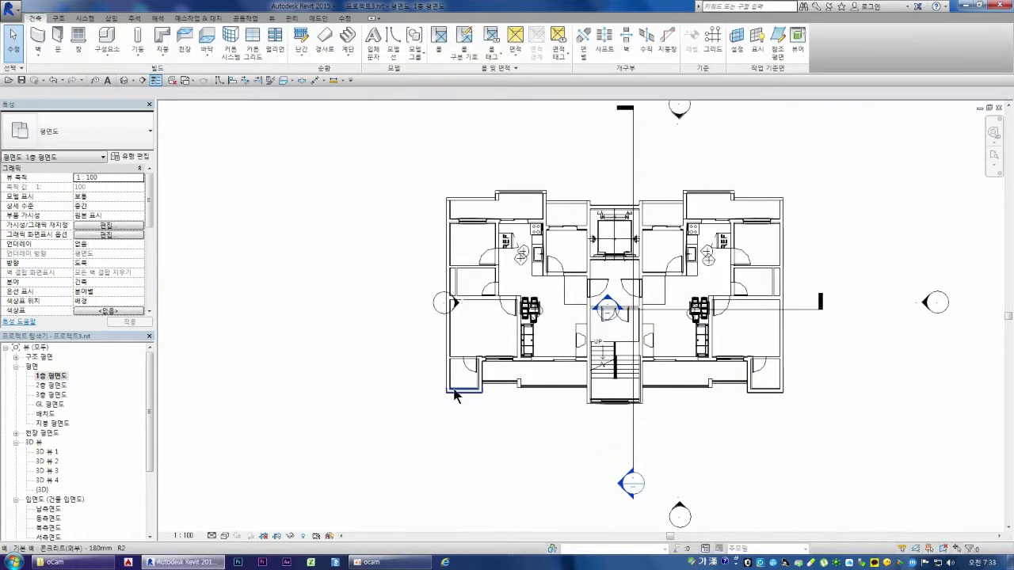
scroll(430, 385, down, 1)
mouse_move(368, 184)
mouse_down()
mouse_move(761, 431)
mouse_move(753, 434)
mouse_up()
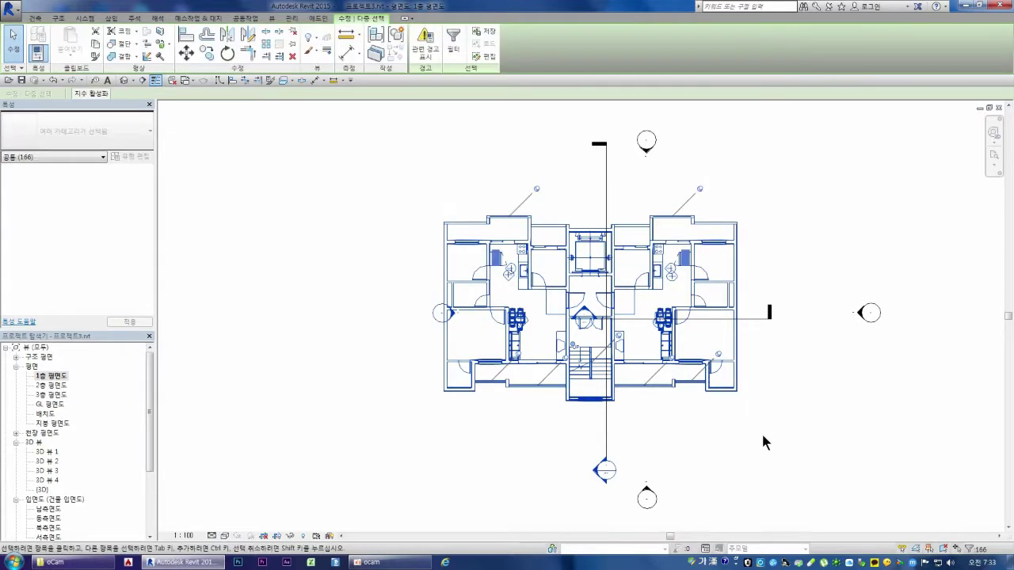
key(Escape)
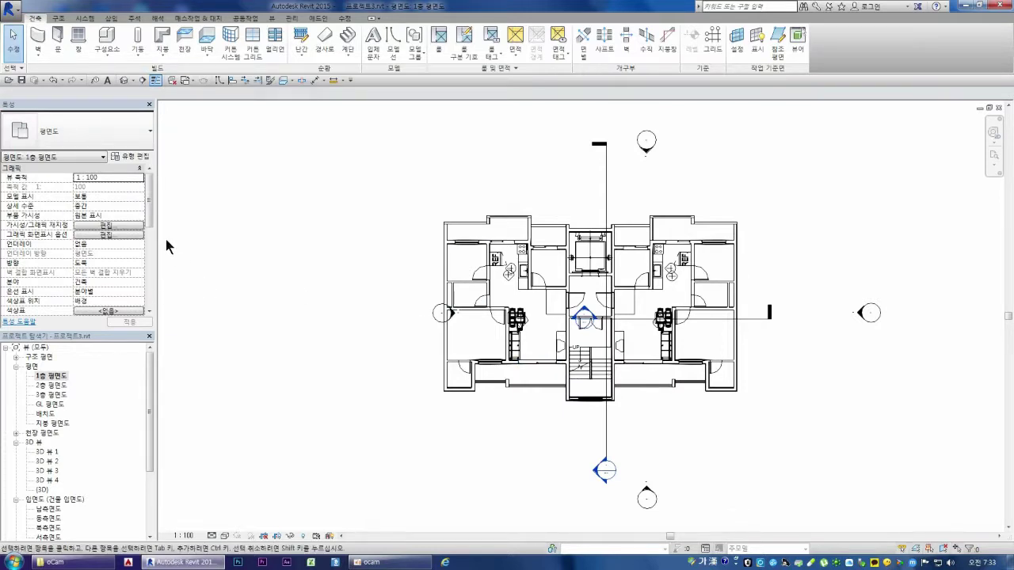
drag(151, 225, 151, 301)
Set the 1층 view range: top 위 레벨 (2층), bottom GL, view depth 무제한
click(114, 244)
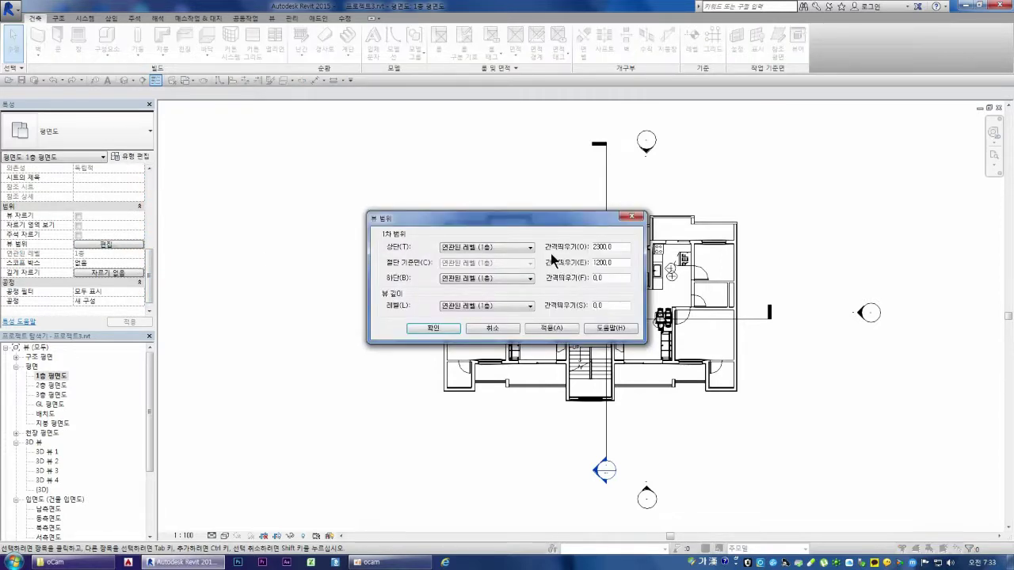
click(530, 248)
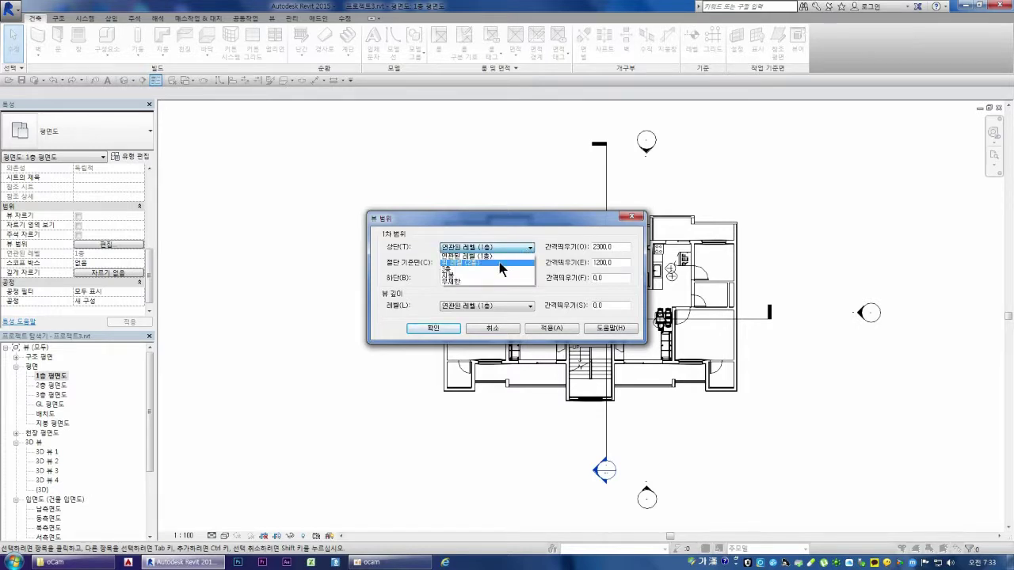
click(501, 263)
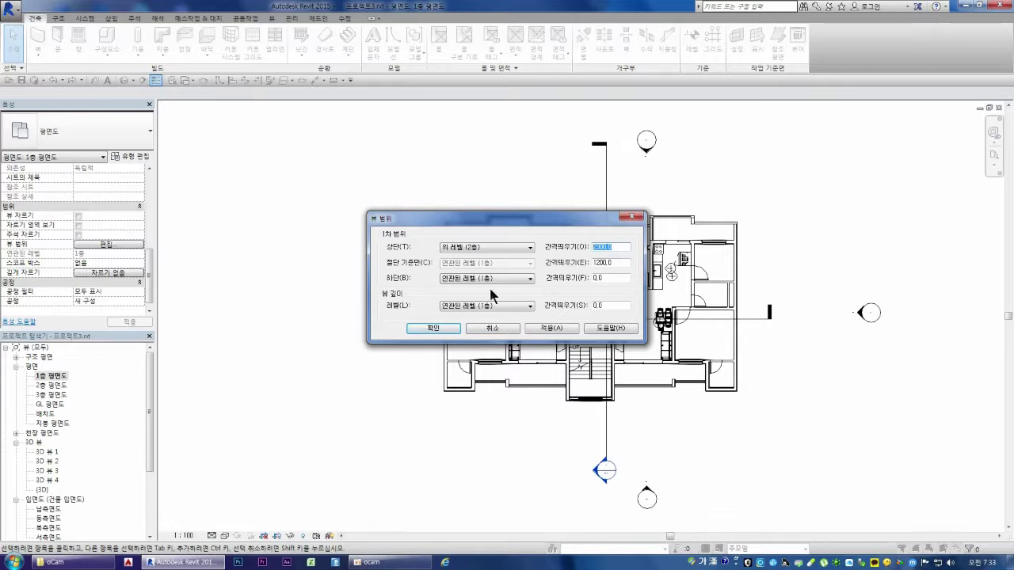
click(545, 329)
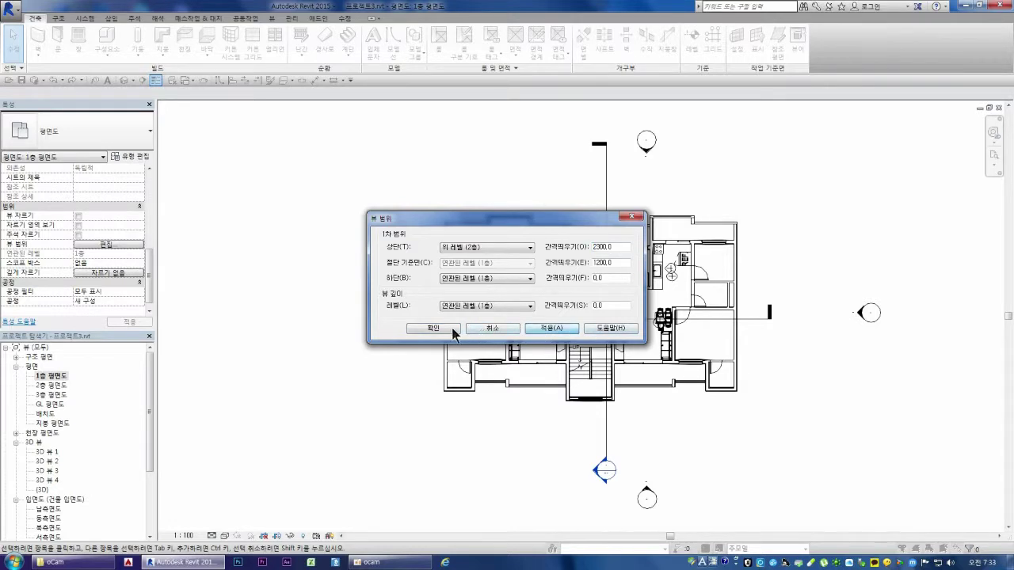
click(529, 279)
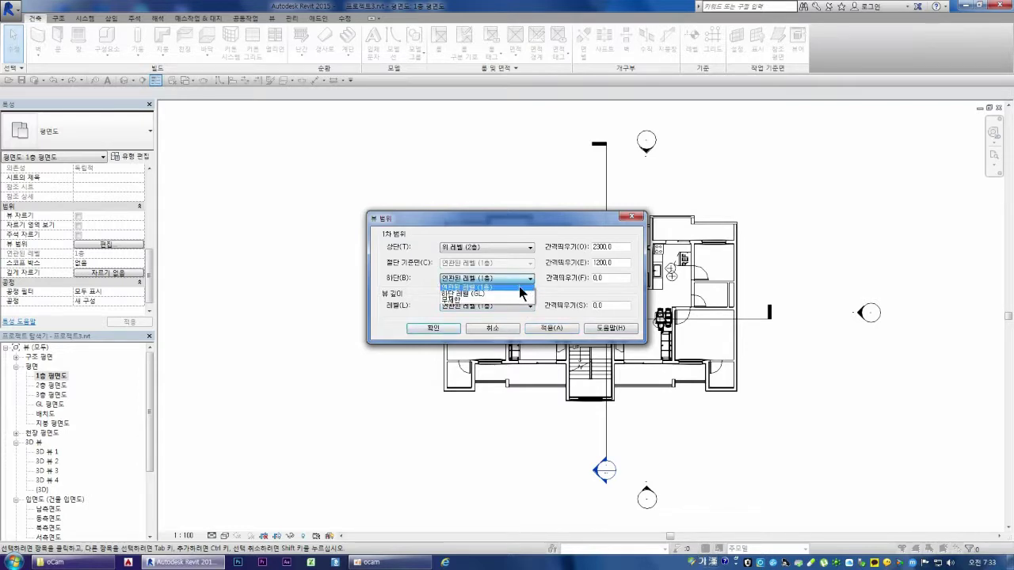
click(504, 295)
click(532, 306)
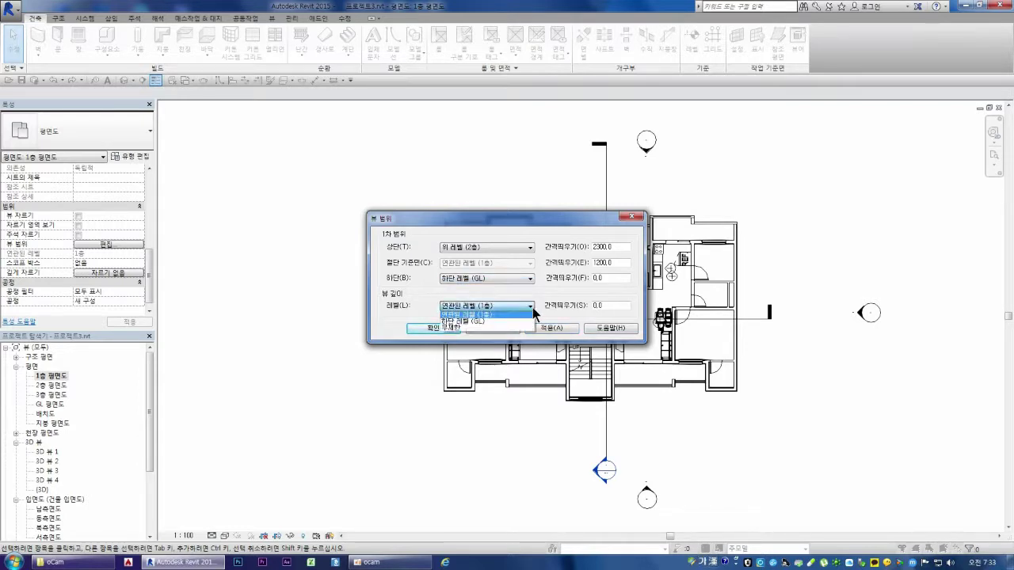
click(528, 308)
click(528, 308)
click(496, 326)
click(554, 328)
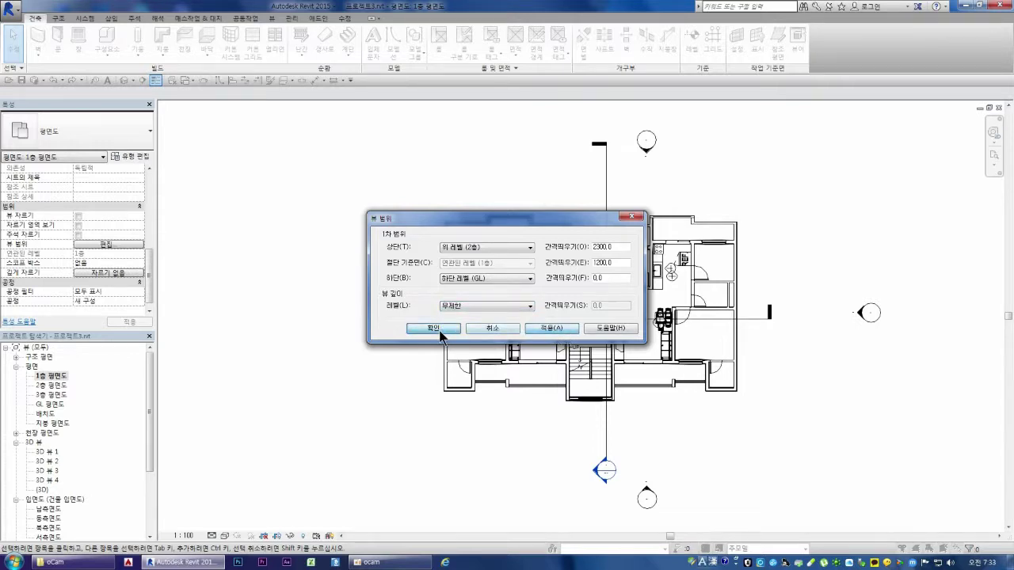
click(434, 328)
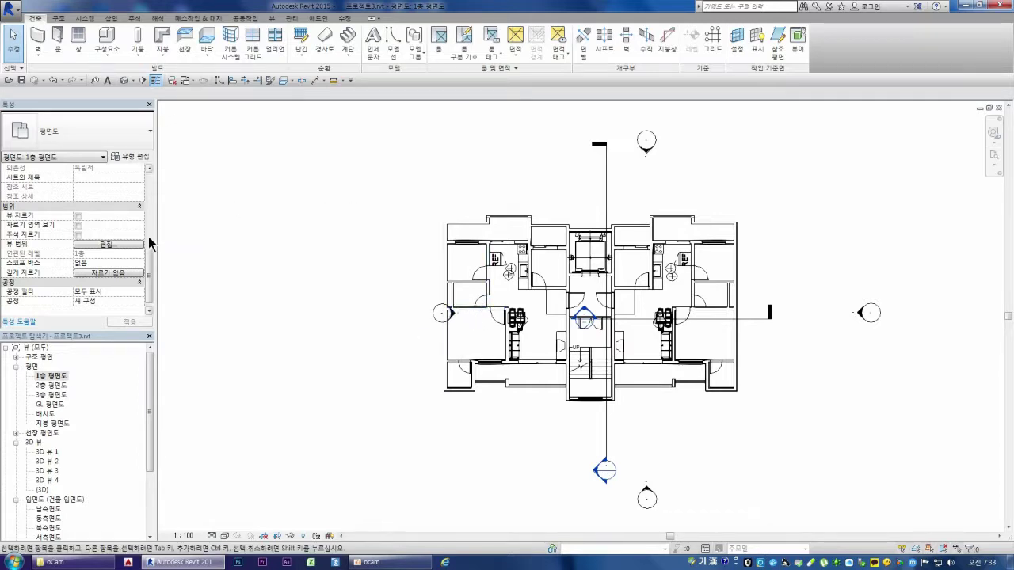
Move the elevation marker further left of the unit plan and reselect the plan
drag(151, 270, 151, 281)
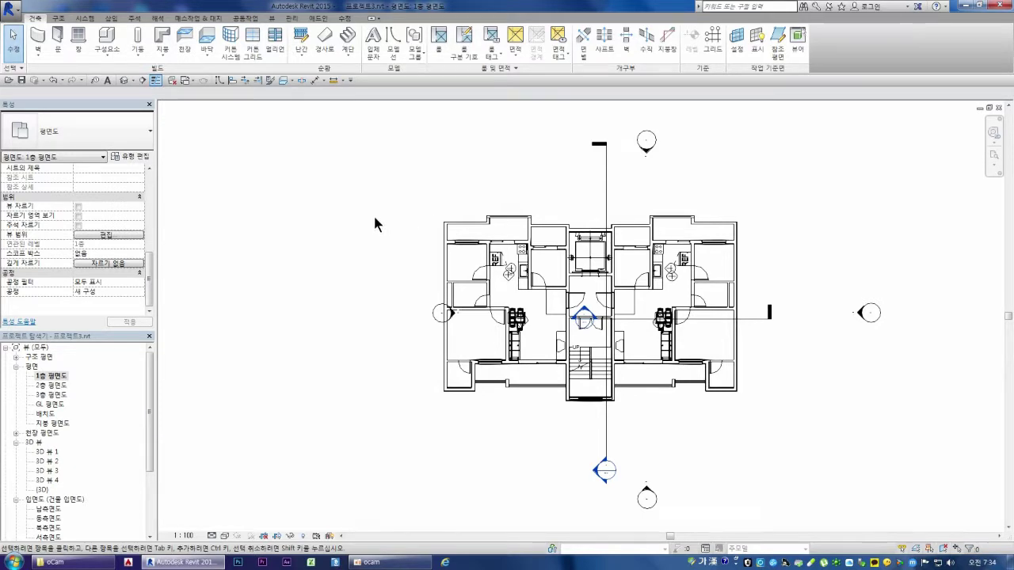
drag(367, 175, 747, 411)
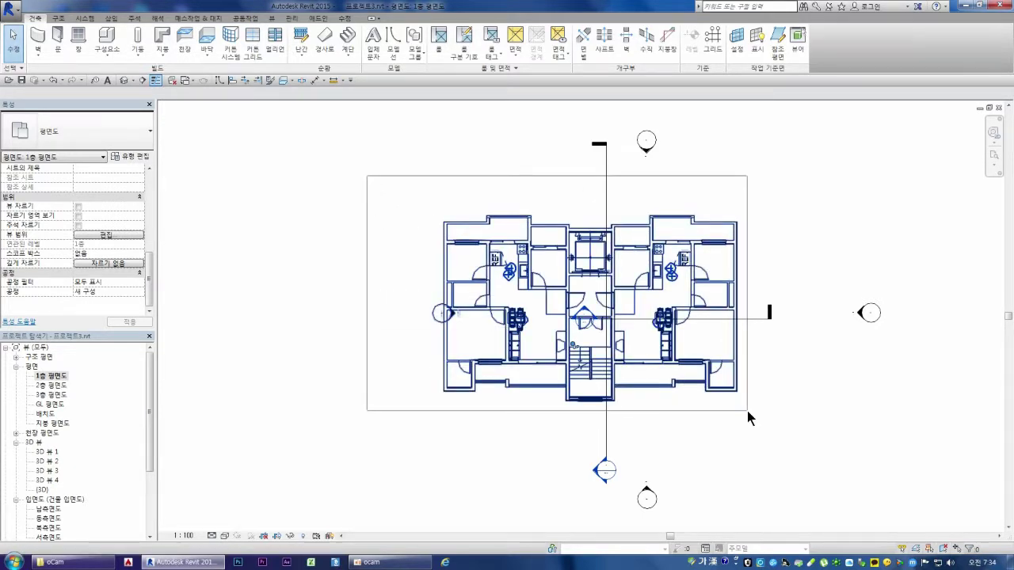
click(412, 380)
mouse_move(401, 288)
mouse_down()
mouse_move(466, 337)
mouse_move(475, 328)
mouse_move(374, 314)
mouse_up()
scroll(525, 314, down, 2)
scroll(525, 314, down, 1)
scroll(525, 313, down, 1)
drag(243, 313, 232, 312)
drag(452, 260, 623, 355)
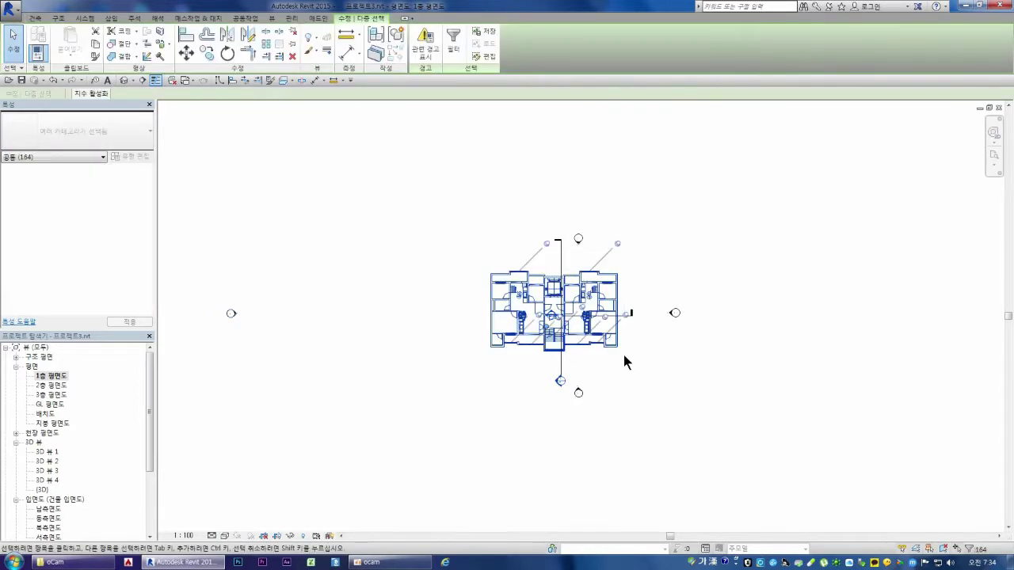
Mirror a copy of the two-unit plan across an axis and dismiss the overlapping-walls warning
click(227, 35)
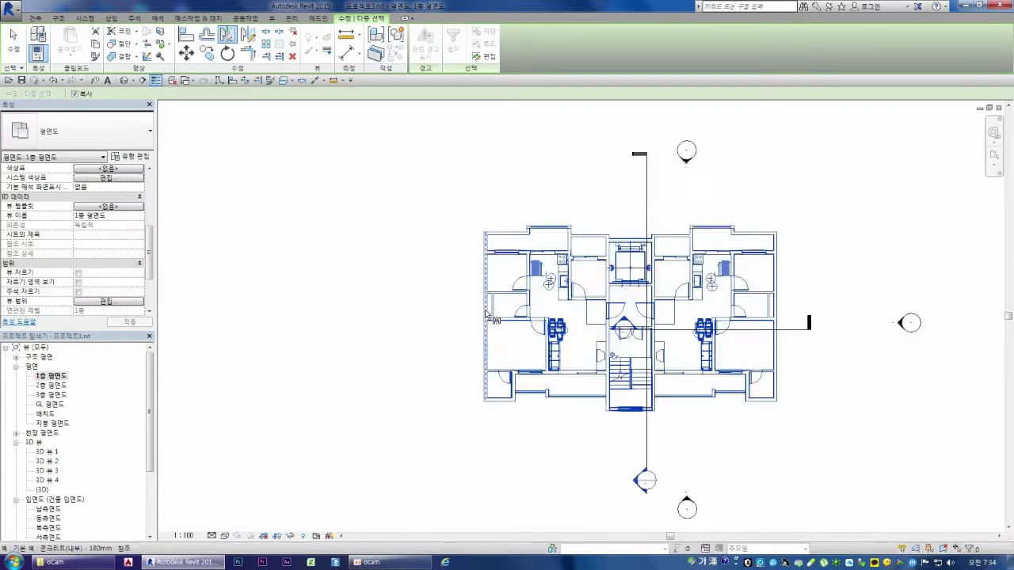
scroll(484, 315, up, 5)
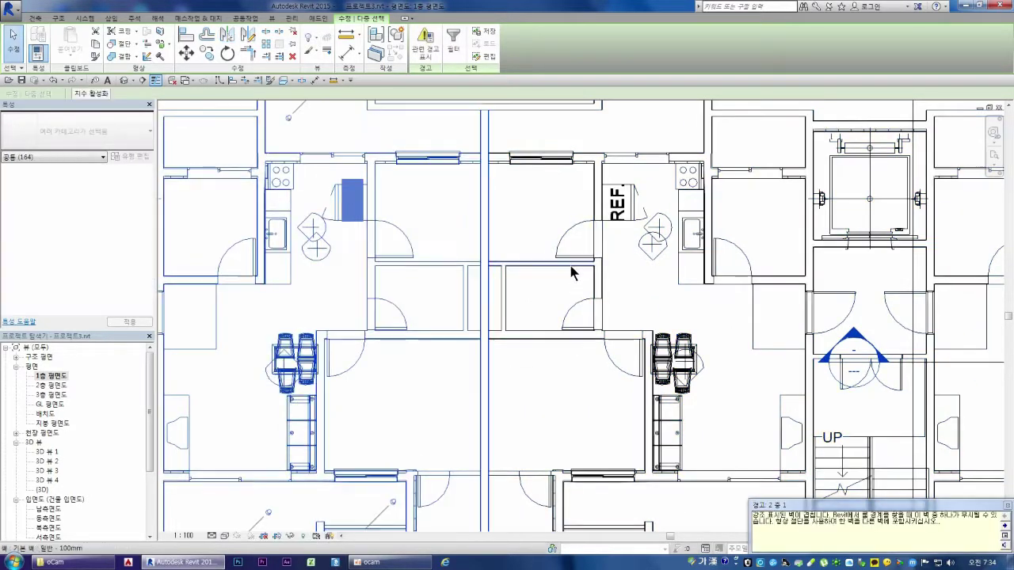
click(1008, 506)
scroll(664, 408, down, 4)
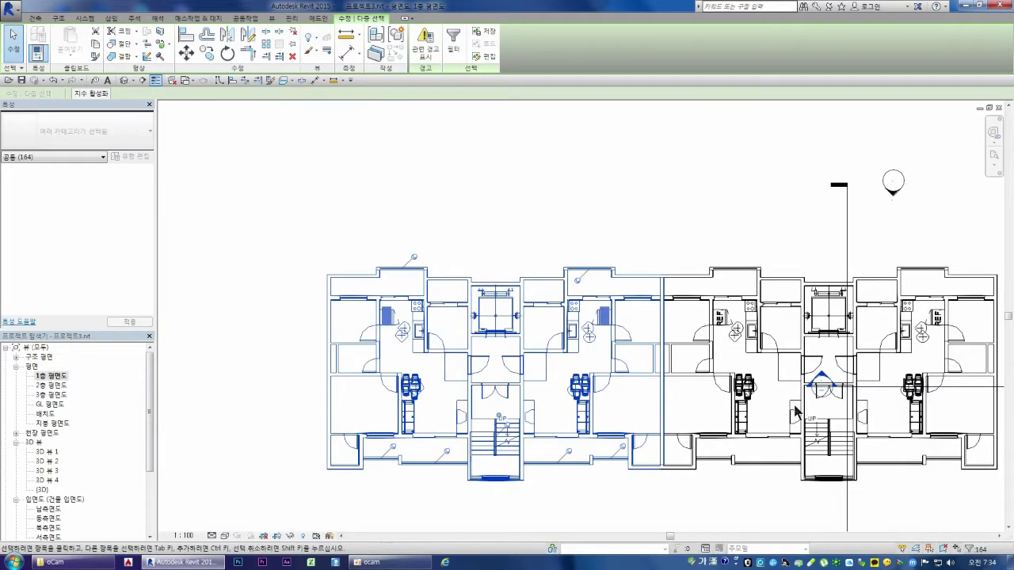
scroll(664, 408, down, 2)
Inspect the shared walls where the mirrored units meet
click(688, 495)
click(695, 415)
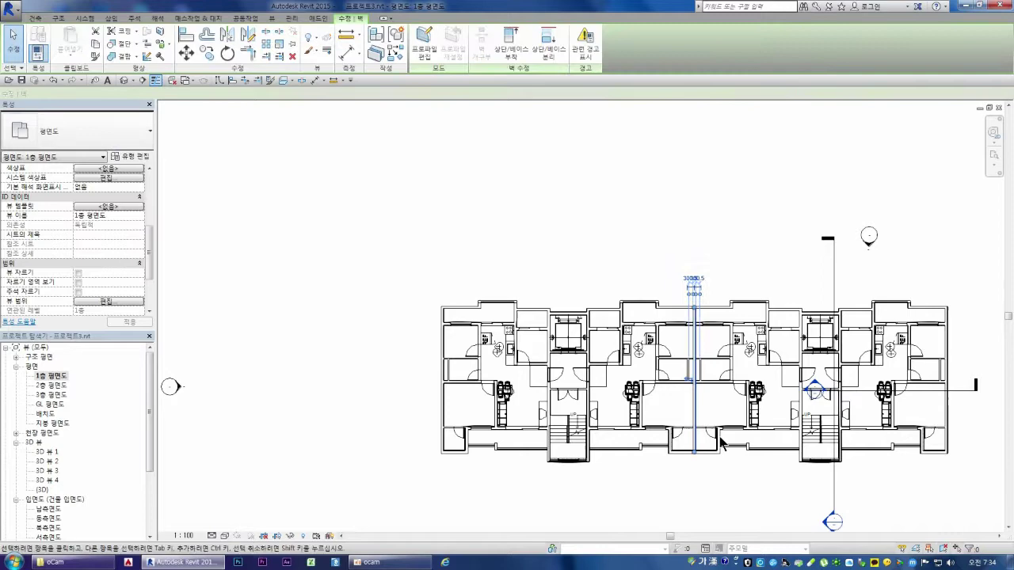
click(737, 419)
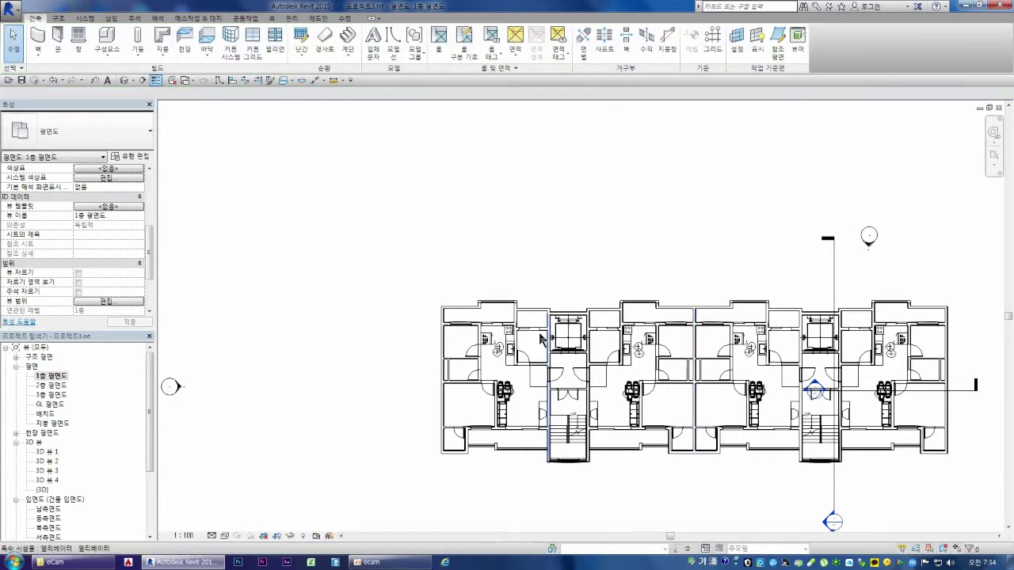
scroll(679, 343, down, 2)
scroll(679, 343, up, 3)
scroll(618, 378, down, 1)
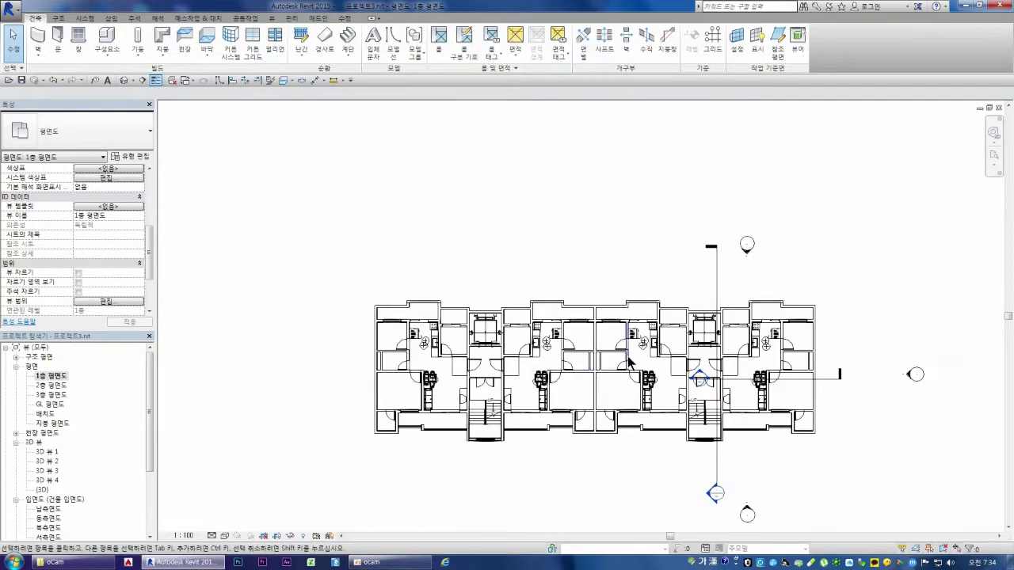
scroll(597, 400, down, 1)
click(596, 400)
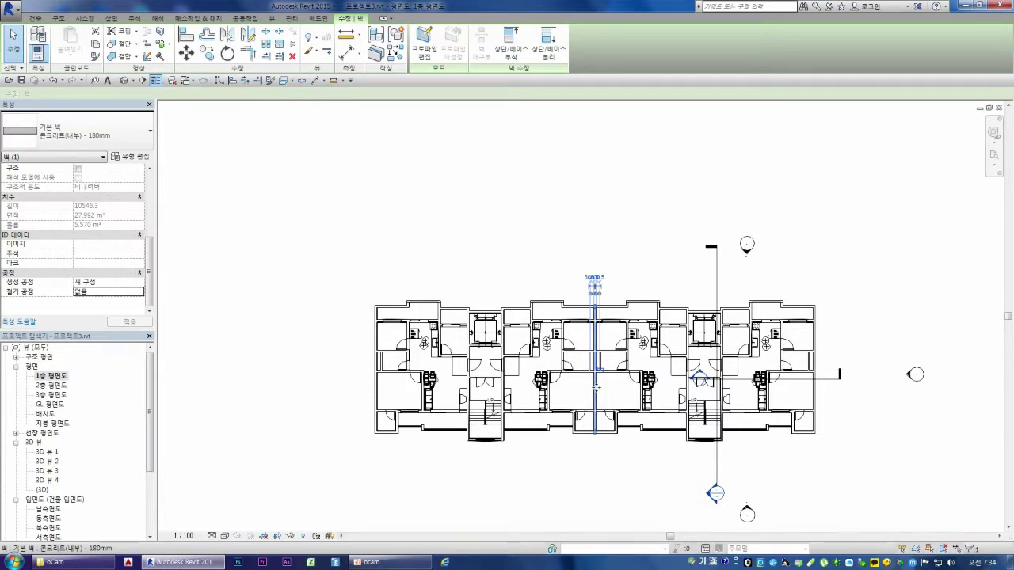
click(593, 480)
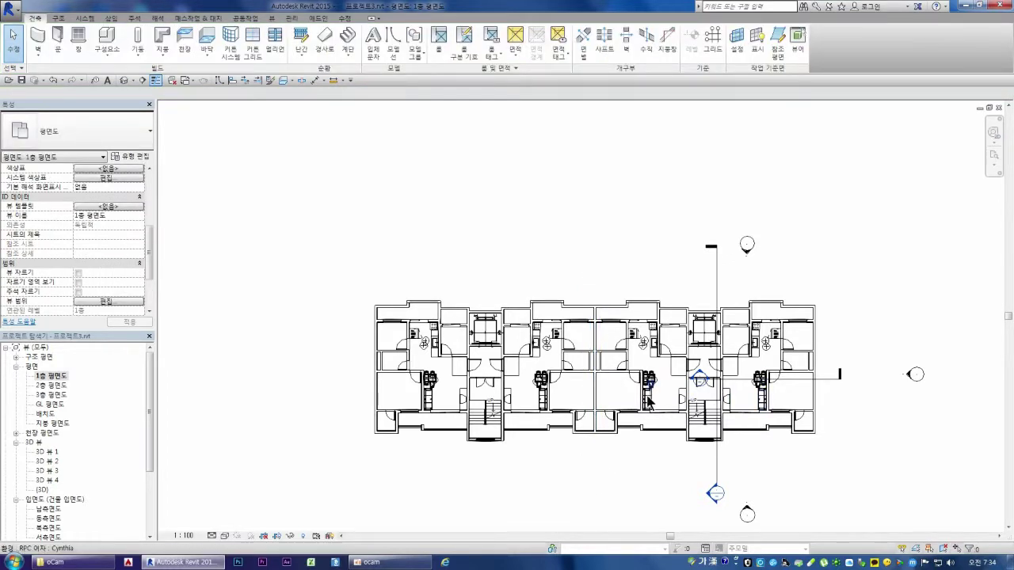
scroll(694, 345, down, 1)
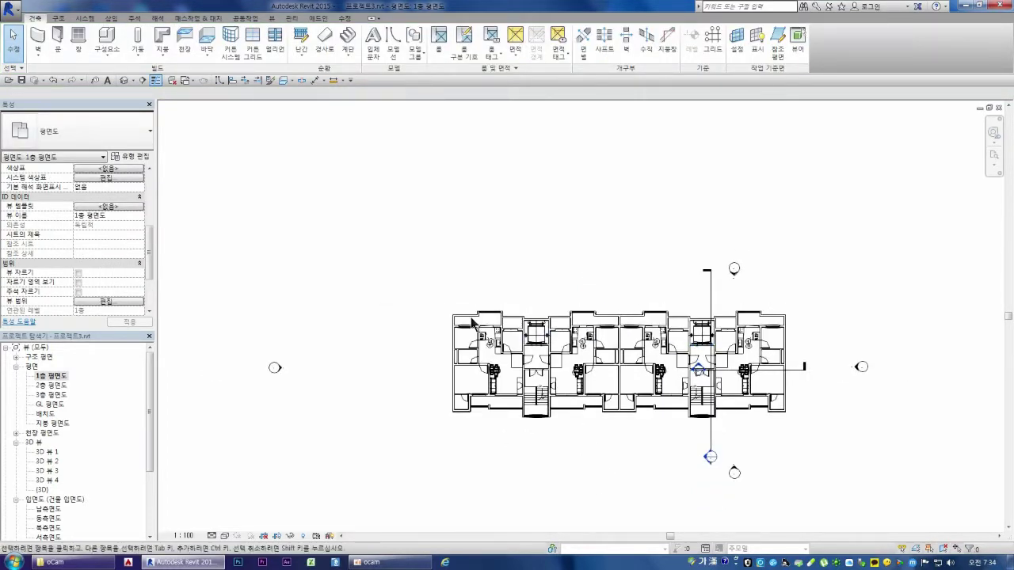
Shift the west elevation marker clear of the building and select the whole four-unit plan
scroll(360, 348, down, 1)
drag(293, 339, 432, 399)
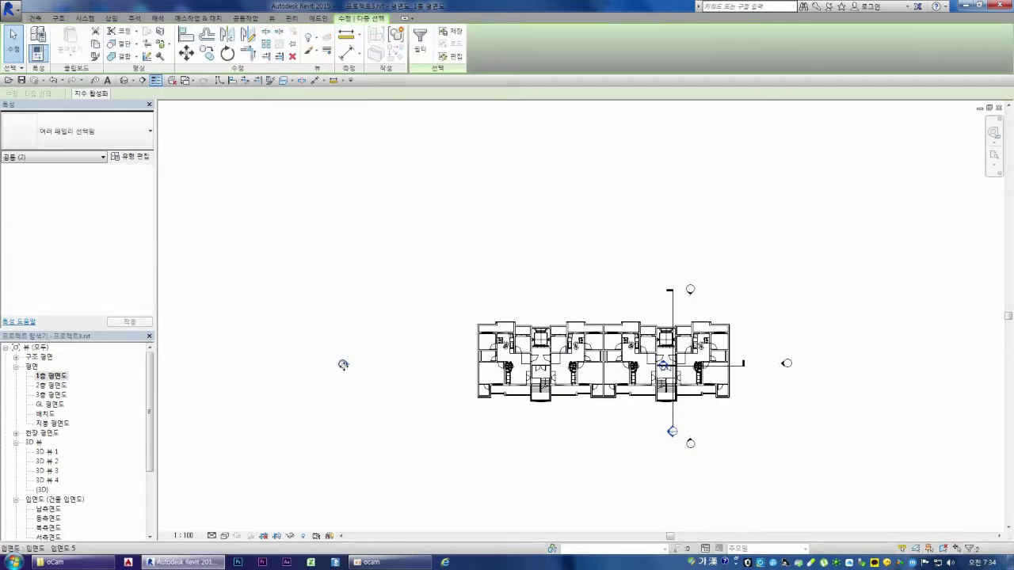
drag(343, 364, 165, 363)
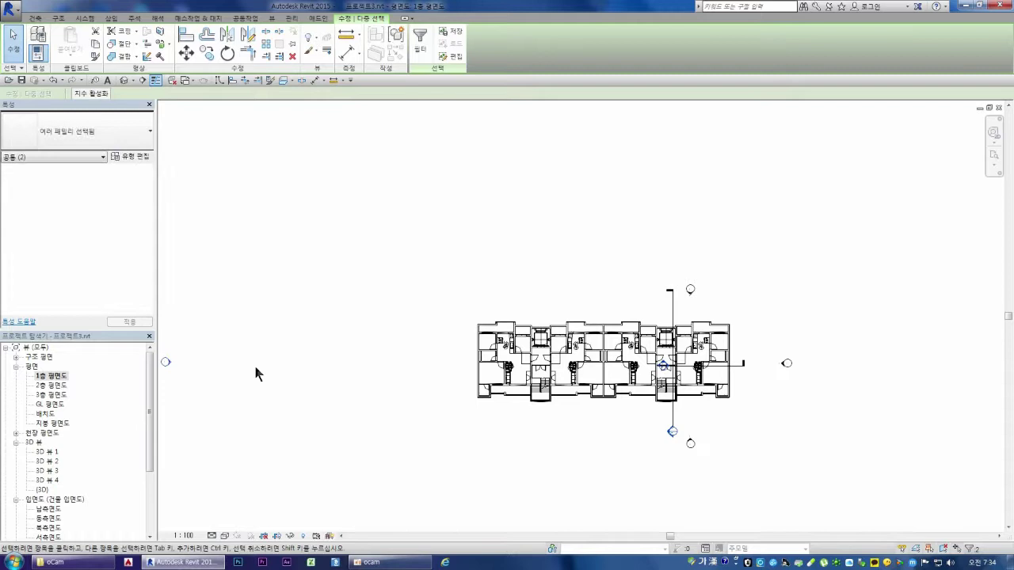
mouse_move(458, 307)
mouse_down()
mouse_move(743, 411)
mouse_move(733, 411)
mouse_up()
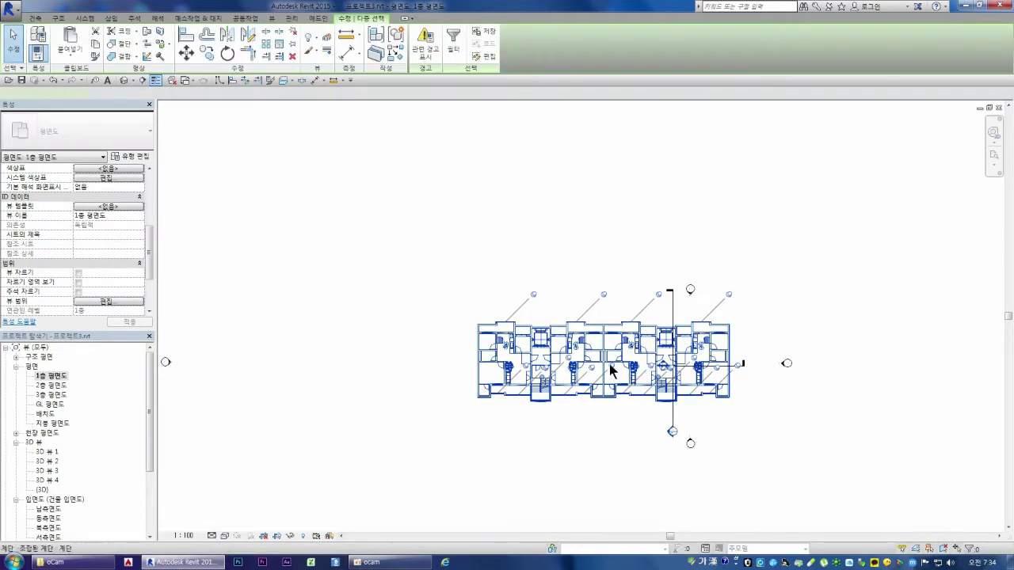
Mirror-copy the four units across the end wall and dismiss the overlapping-walls warning
click(226, 35)
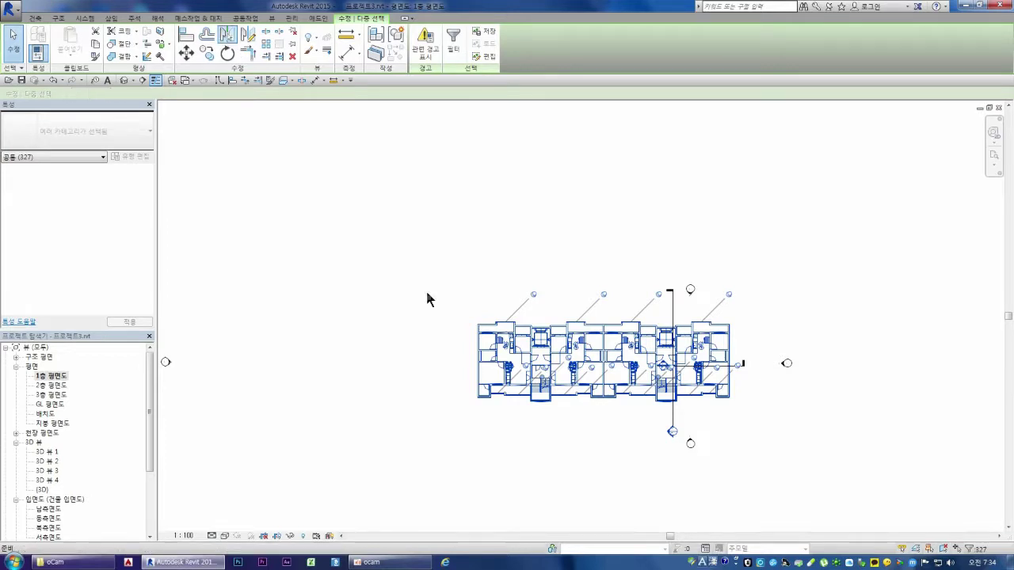
scroll(481, 374, up, 2)
scroll(482, 377, up, 3)
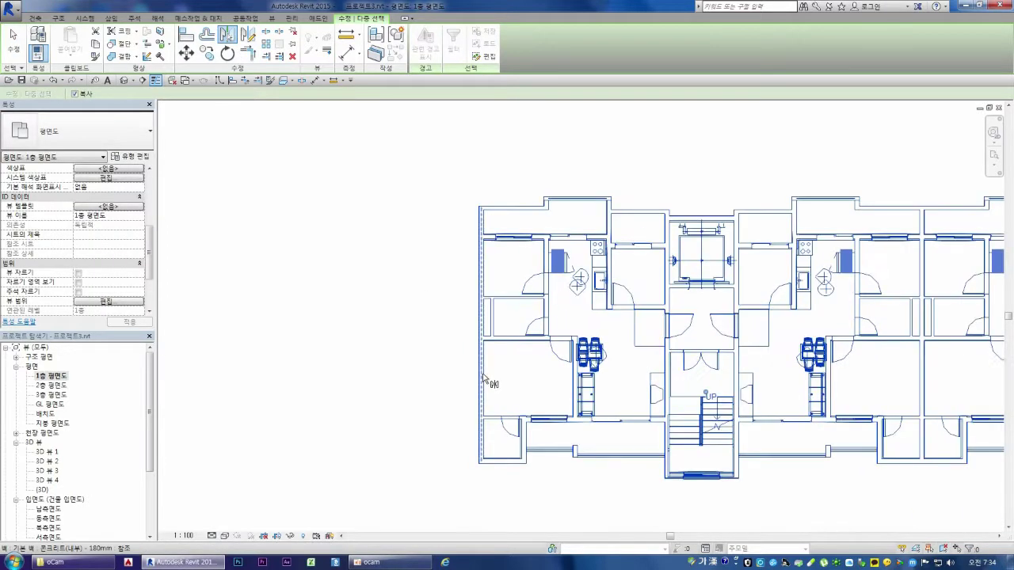
click(599, 424)
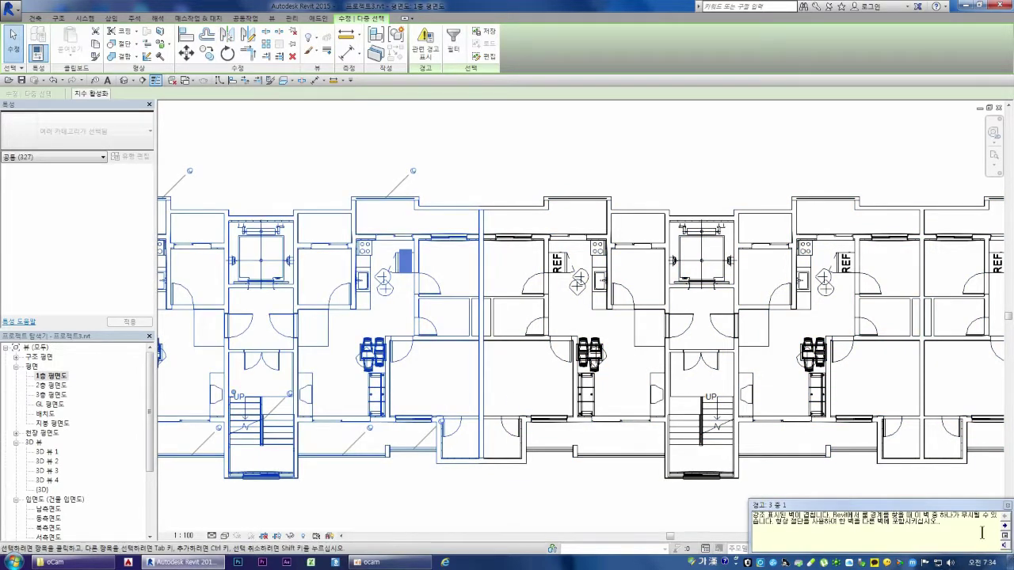
click(1007, 505)
Check the seam walls between the mirrored halves
click(482, 348)
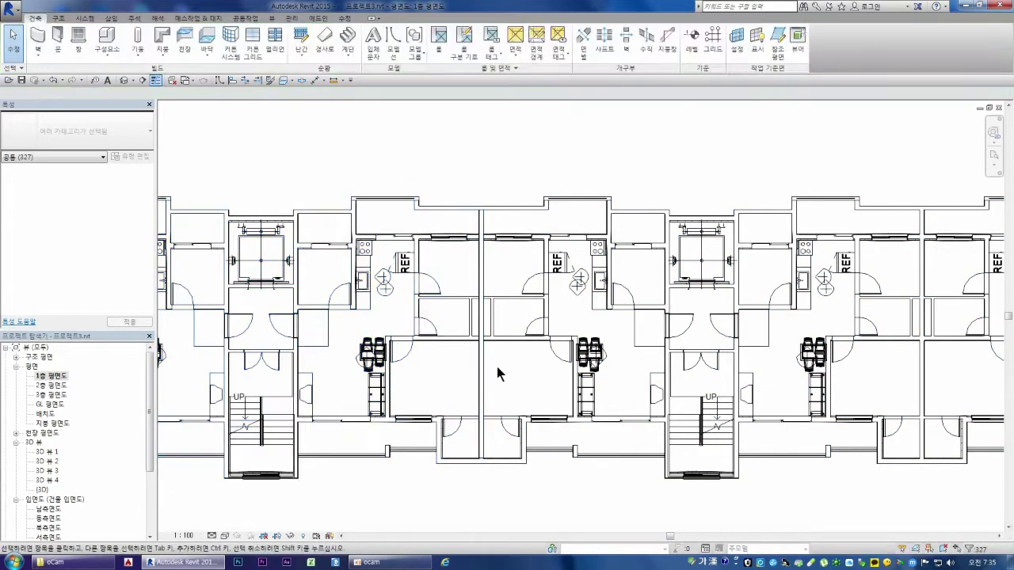
click(536, 392)
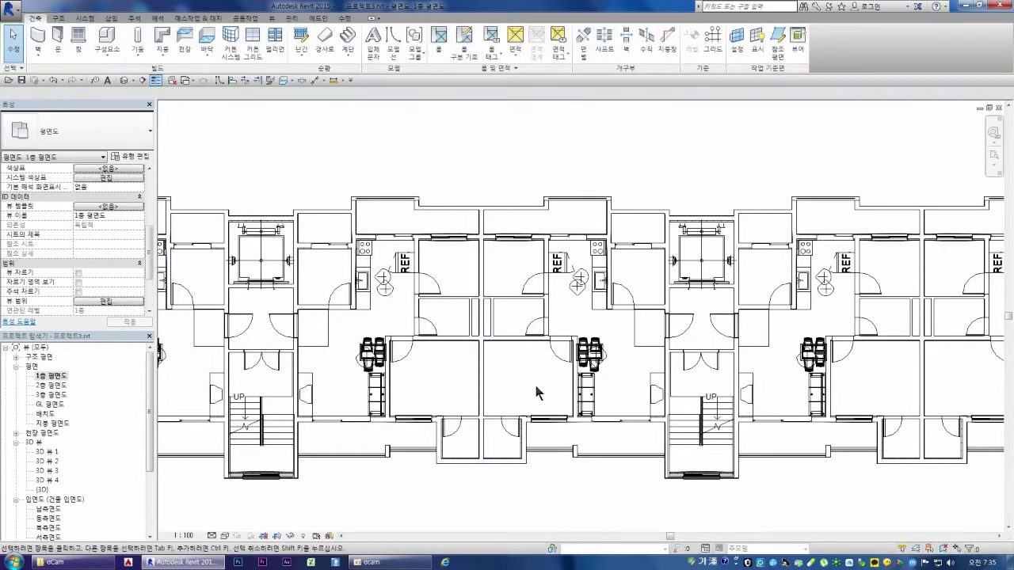
click(485, 373)
click(505, 372)
scroll(505, 381, down, 3)
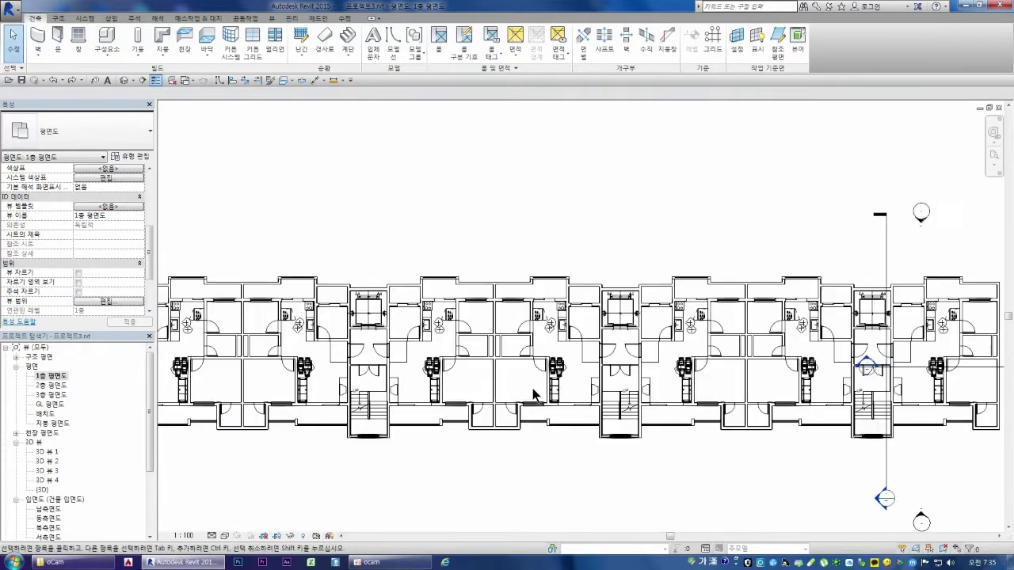
scroll(534, 400, down, 2)
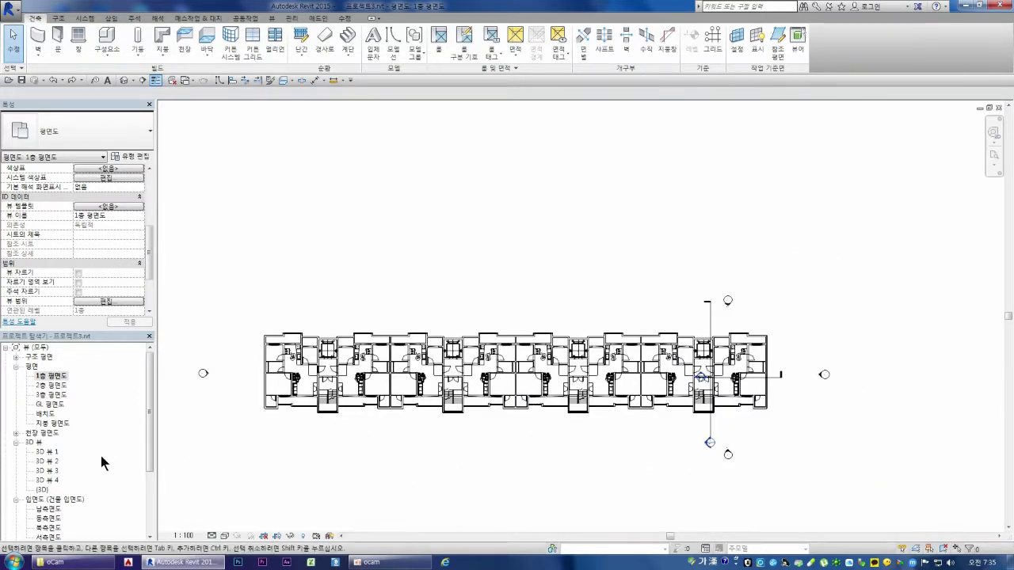
In {3D}, stretch the section box lengthwise to fit the whole eight-unit block
double_click(46, 489)
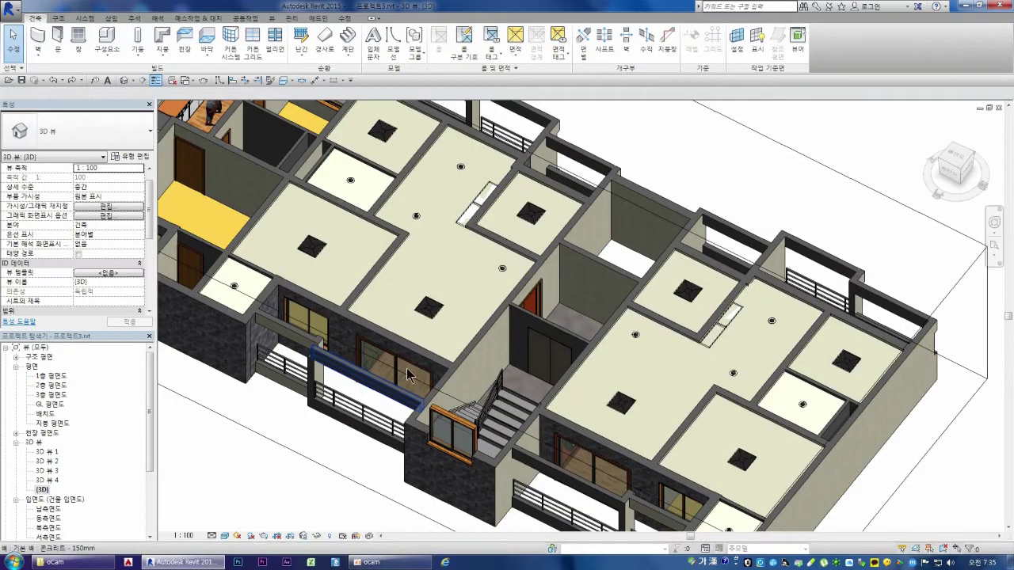
scroll(638, 328, down, 2)
scroll(753, 312, down, 2)
scroll(753, 312, down, 1)
scroll(525, 281, down, 1)
click(579, 279)
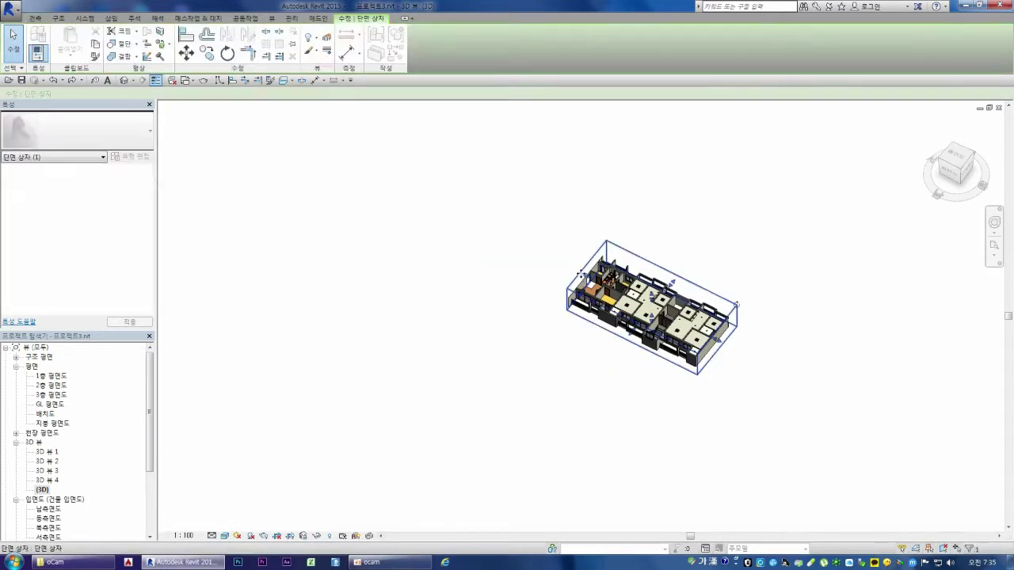
drag(583, 274, 411, 229)
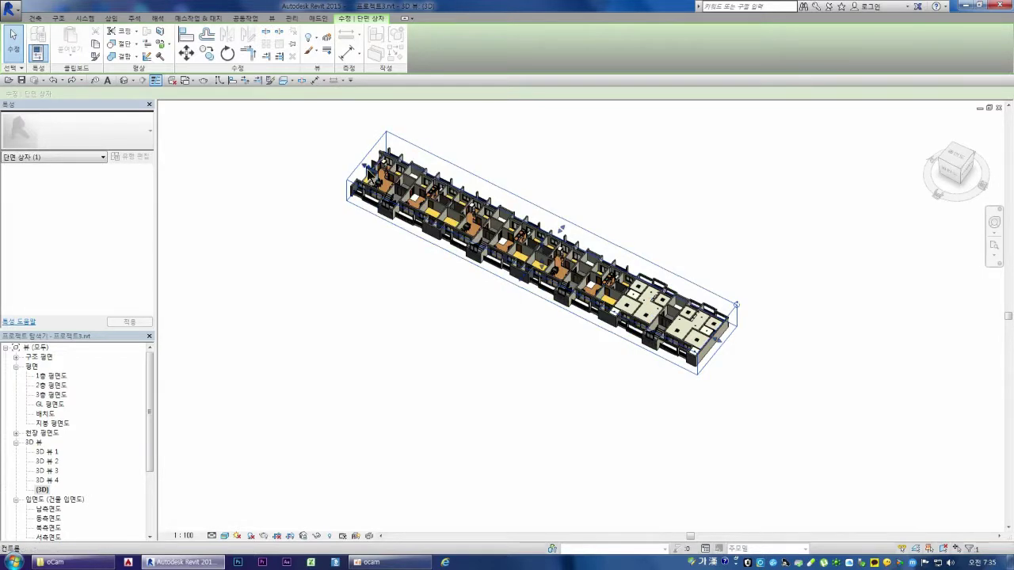
drag(369, 176, 281, 144)
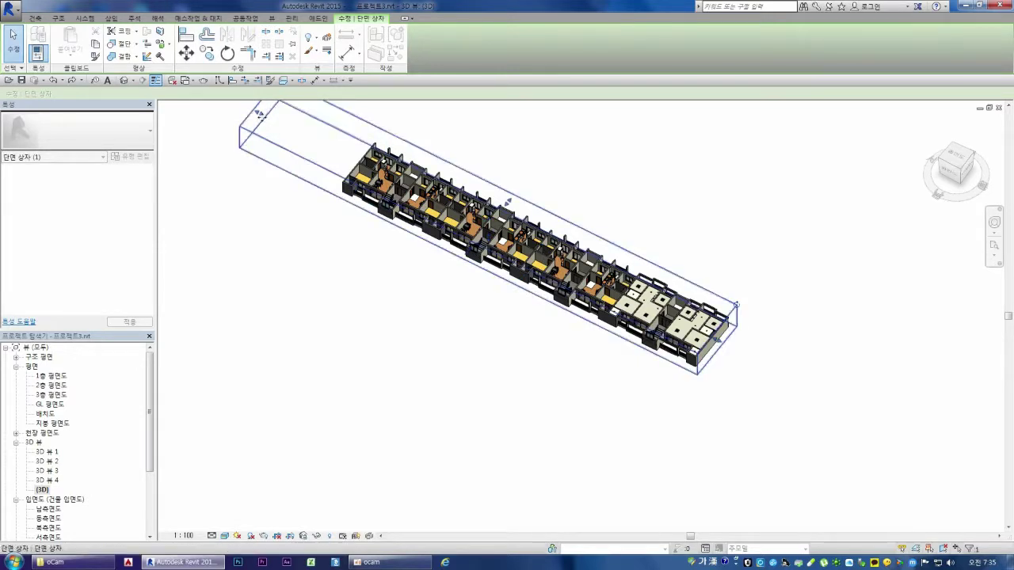
drag(262, 117, 353, 161)
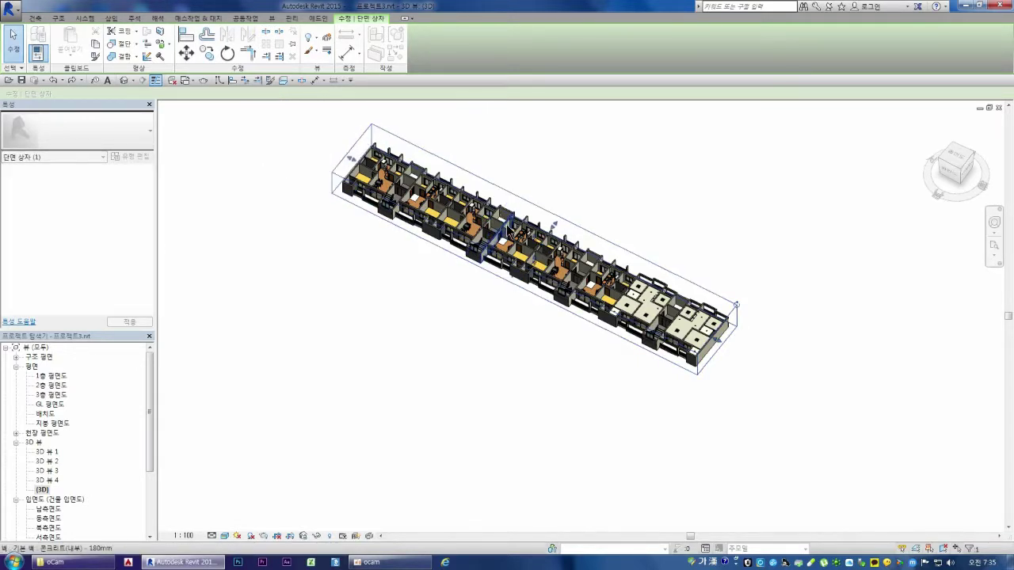
Raise the section box top well above the building, then deselect it
scroll(545, 254, up, 1)
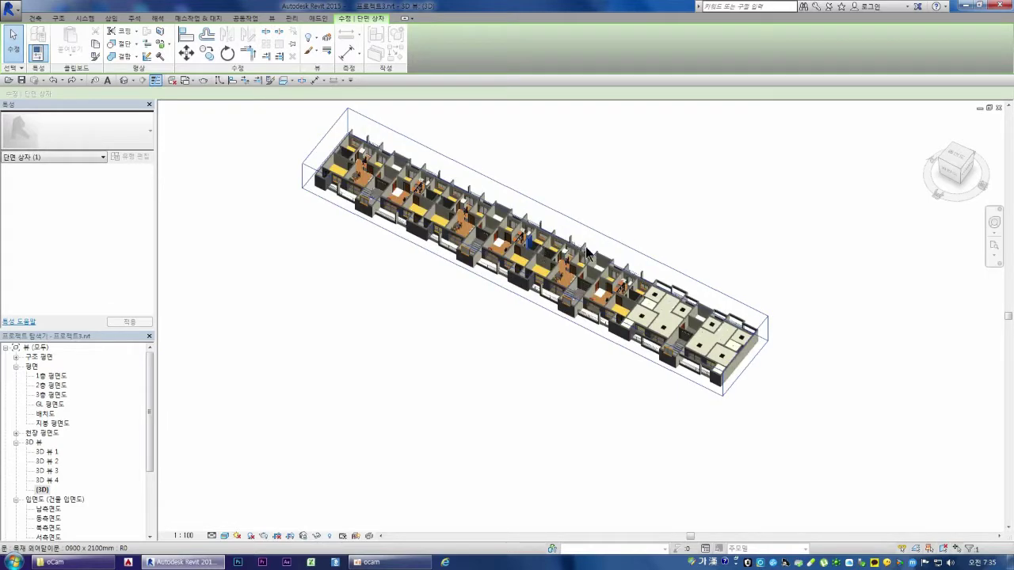
scroll(590, 223, up, 3)
mouse_move(523, 225)
mouse_down()
mouse_move(504, 6)
mouse_move(504, 32)
mouse_up()
scroll(510, 412, down, 3)
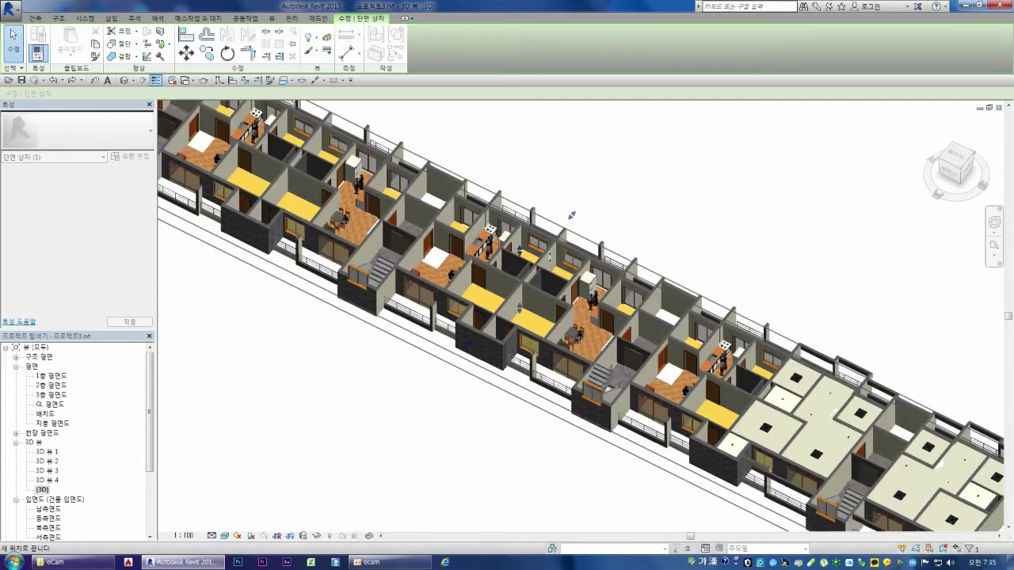
scroll(541, 247, down, 2)
scroll(552, 198, down, 2)
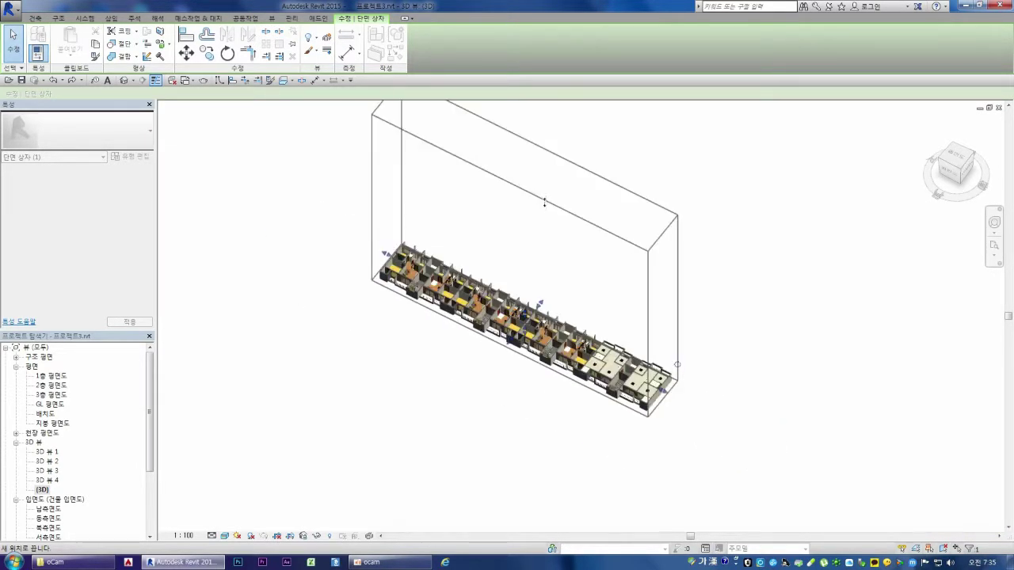
drag(544, 202, 545, 206)
click(537, 265)
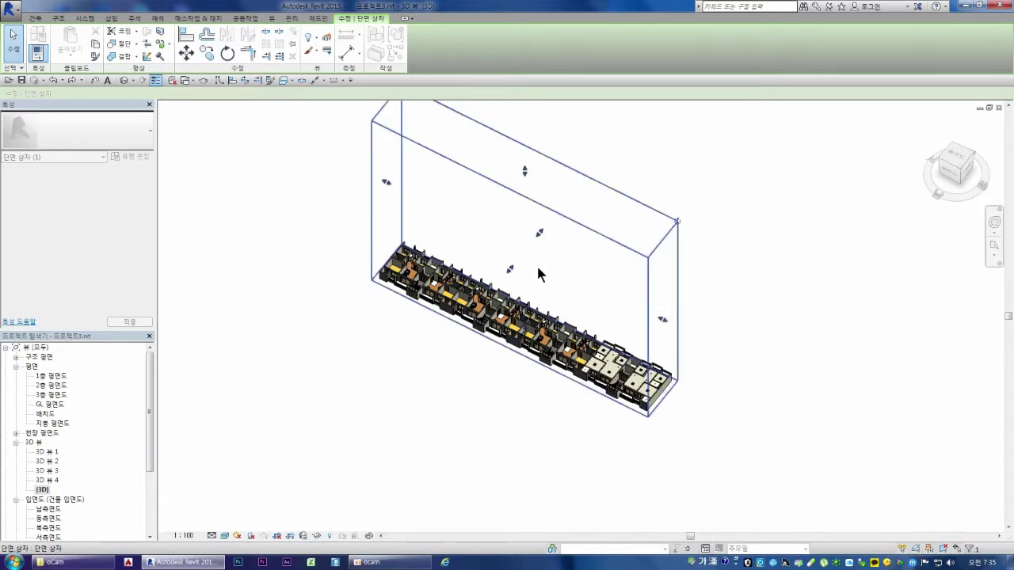
click(538, 377)
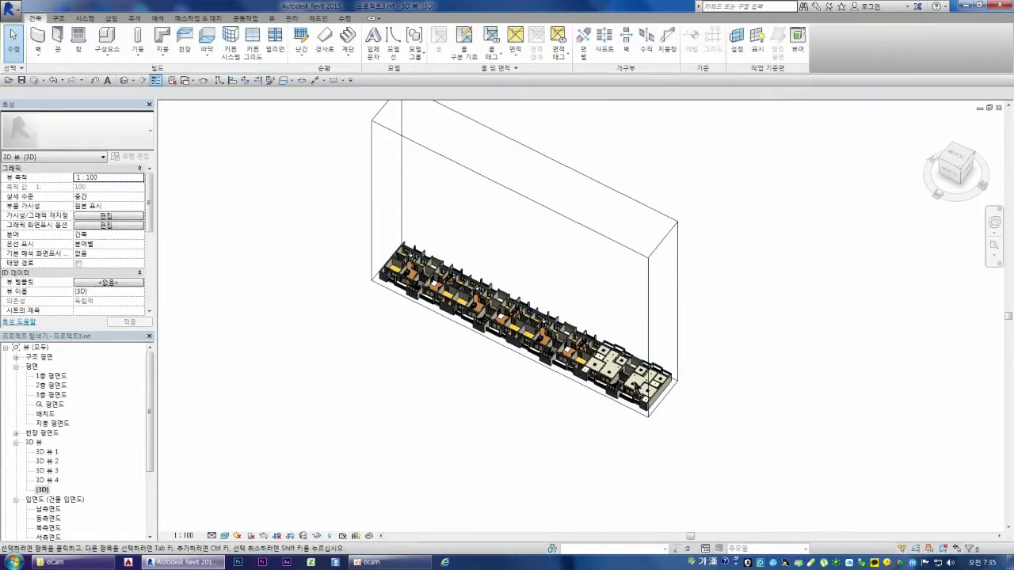
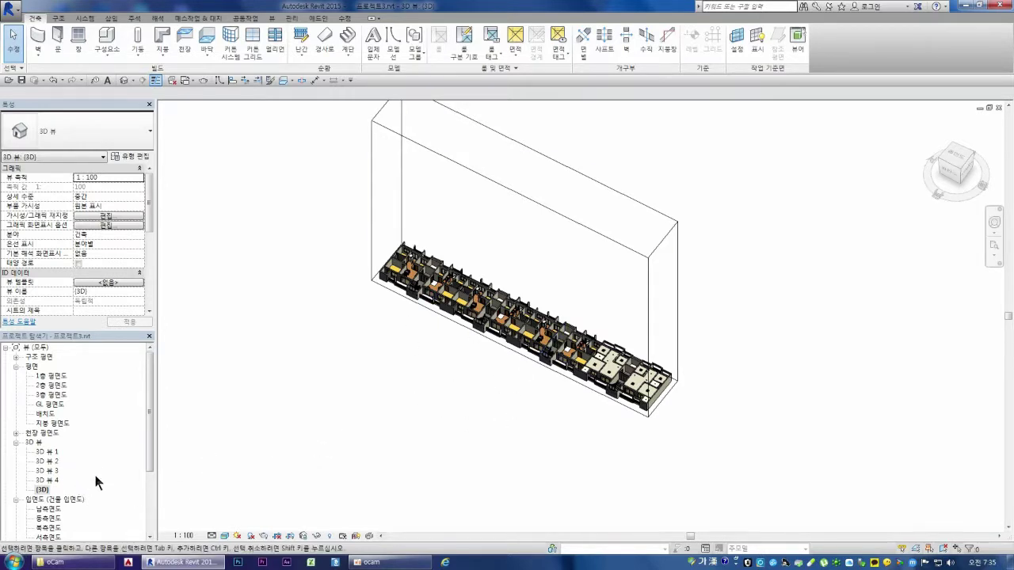
Open the 남측면도 south elevation, frame the facade, and window-select its right-hand apartment units
double_click(53, 511)
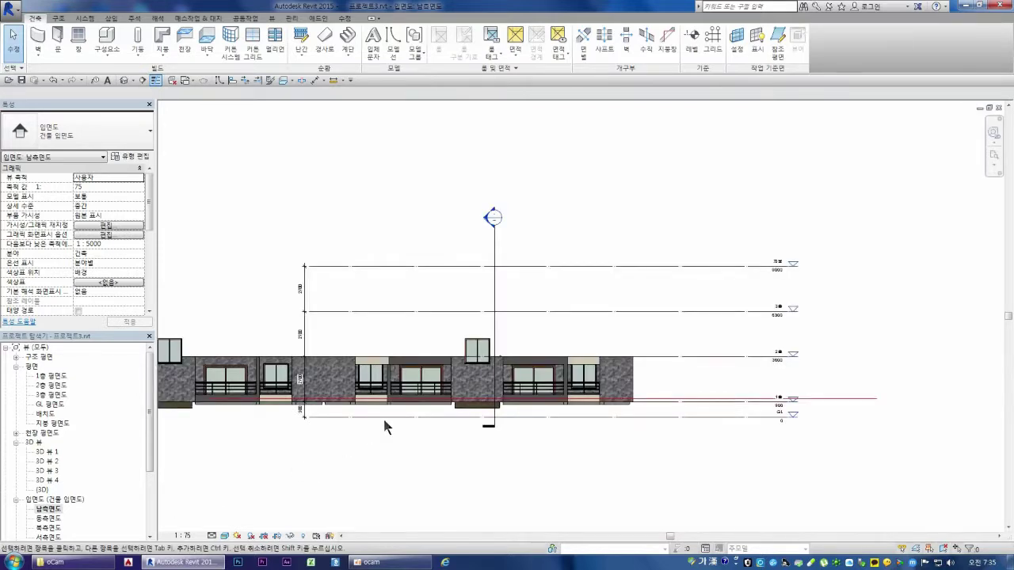
scroll(640, 383, up, 2)
scroll(641, 382, up, 2)
scroll(644, 378, down, 1)
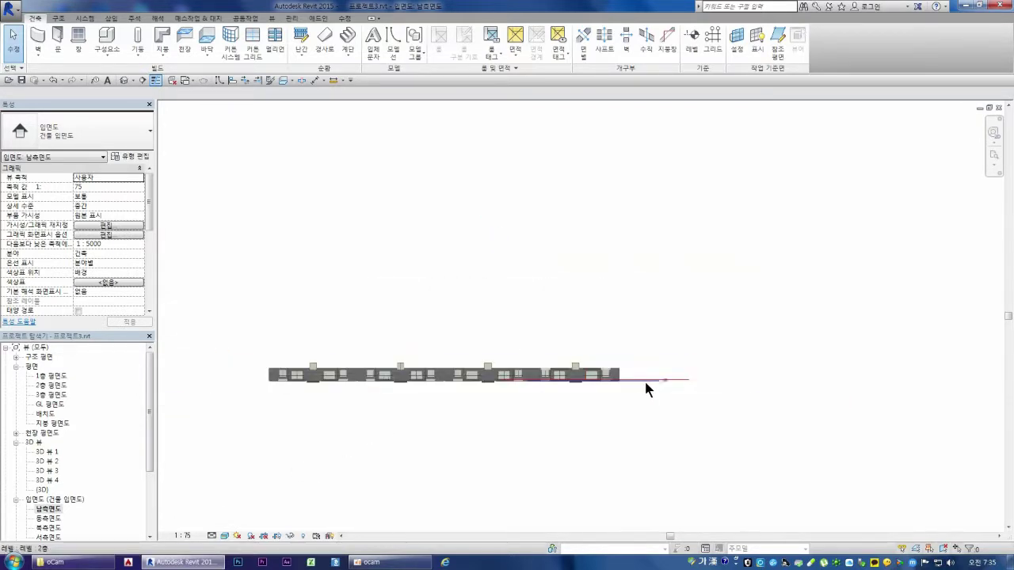
scroll(615, 392, down, 2)
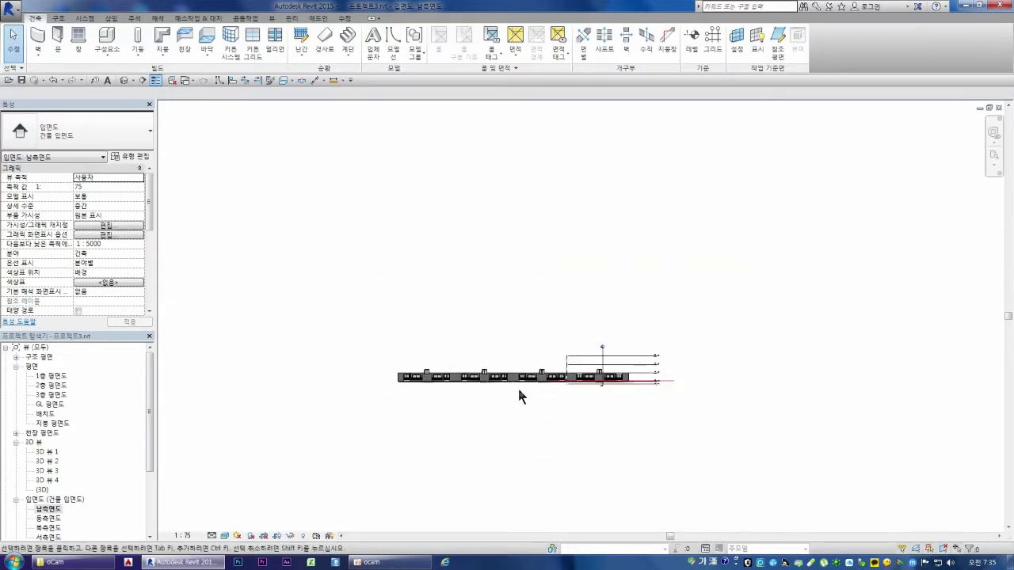
scroll(525, 385, up, 1)
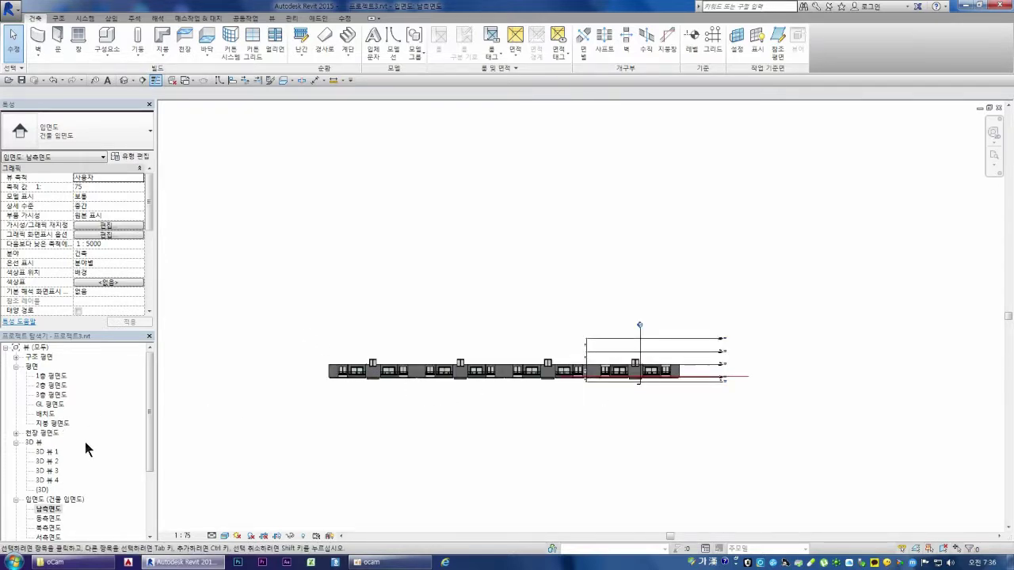
scroll(633, 384, up, 2)
scroll(674, 374, up, 1)
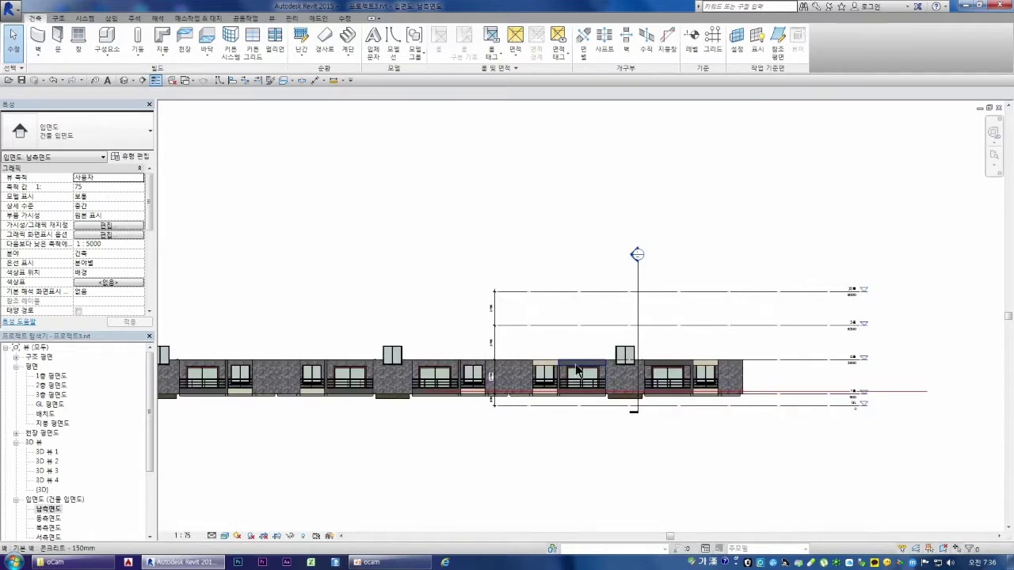
scroll(550, 358, up, 1)
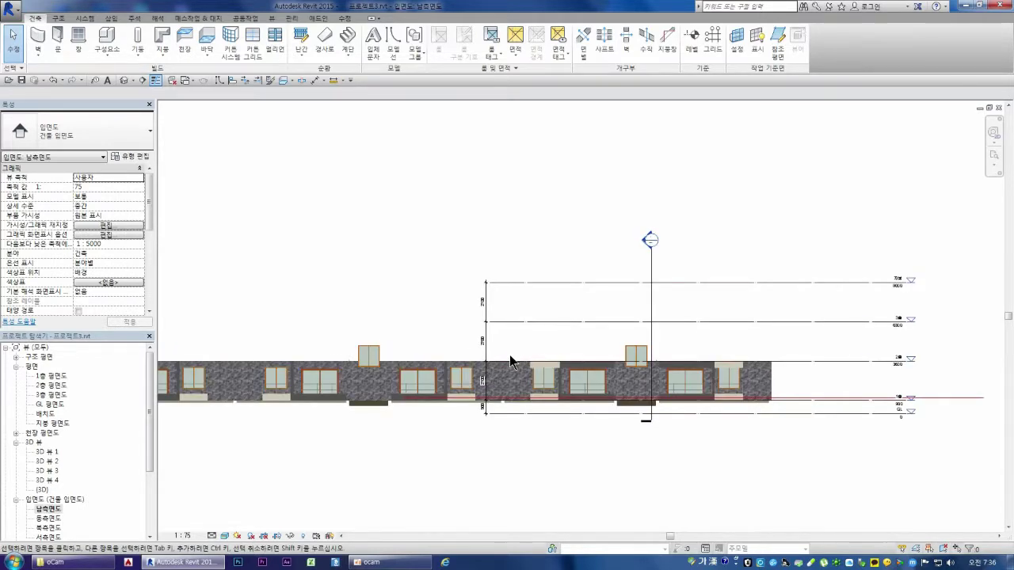
scroll(586, 361, down, 1)
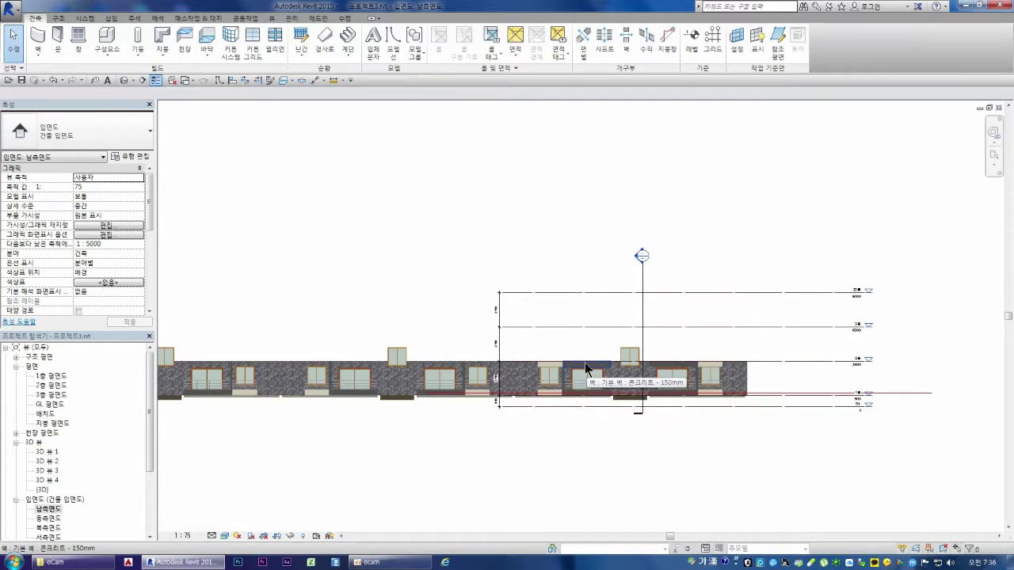
scroll(586, 365, up, 1)
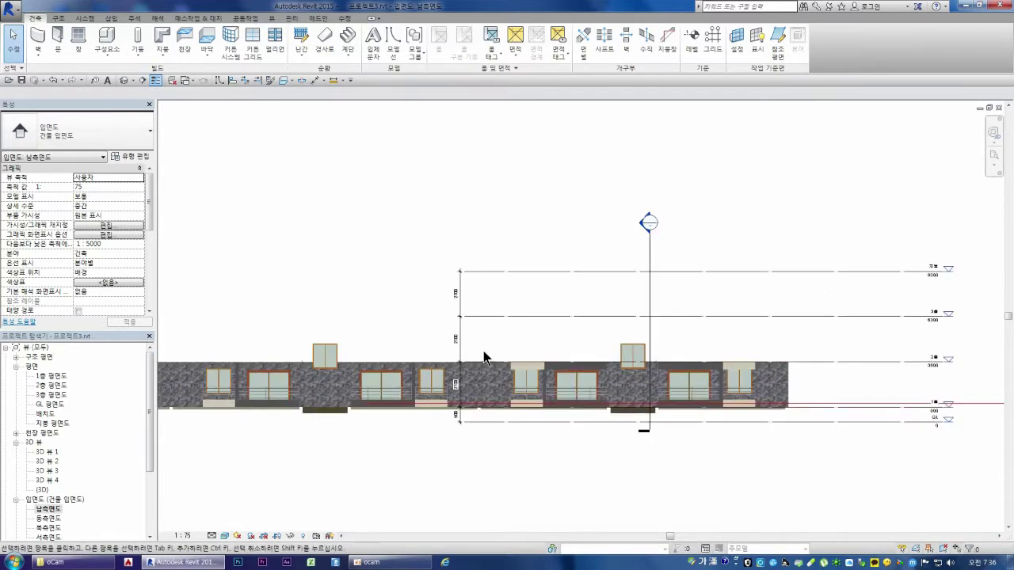
drag(468, 351, 816, 376)
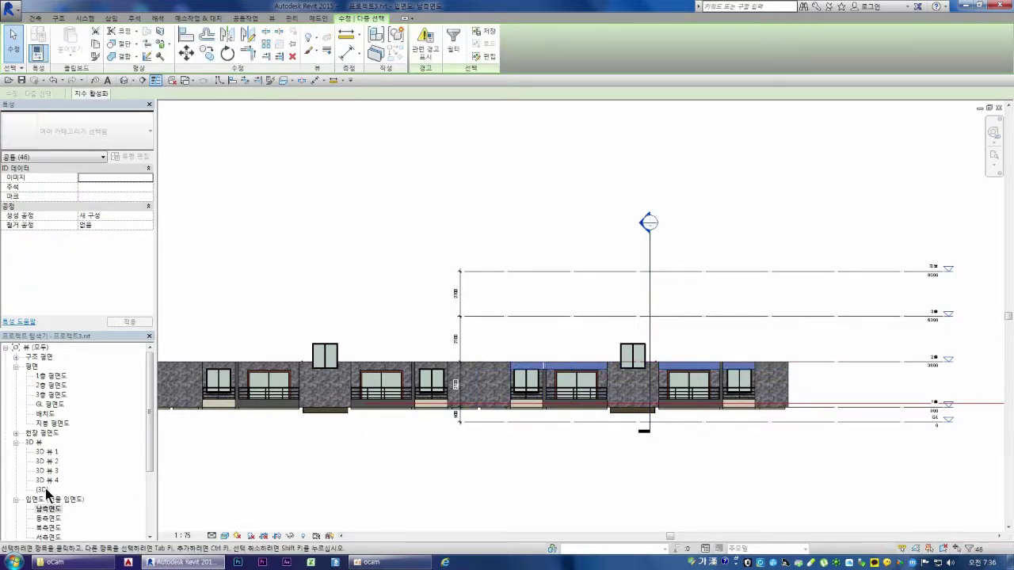
In 1층 평면도, mirror-copy the selected units across a wall axis, unjoining elements, then return to 남측면도
double_click(51, 377)
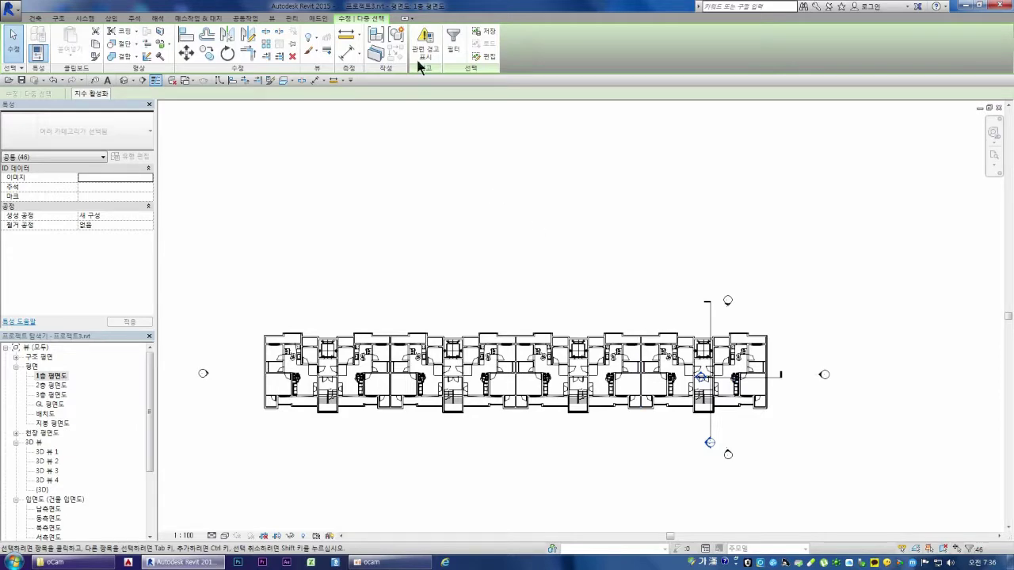
click(228, 36)
scroll(654, 388, up, 2)
scroll(654, 388, up, 3)
click(653, 386)
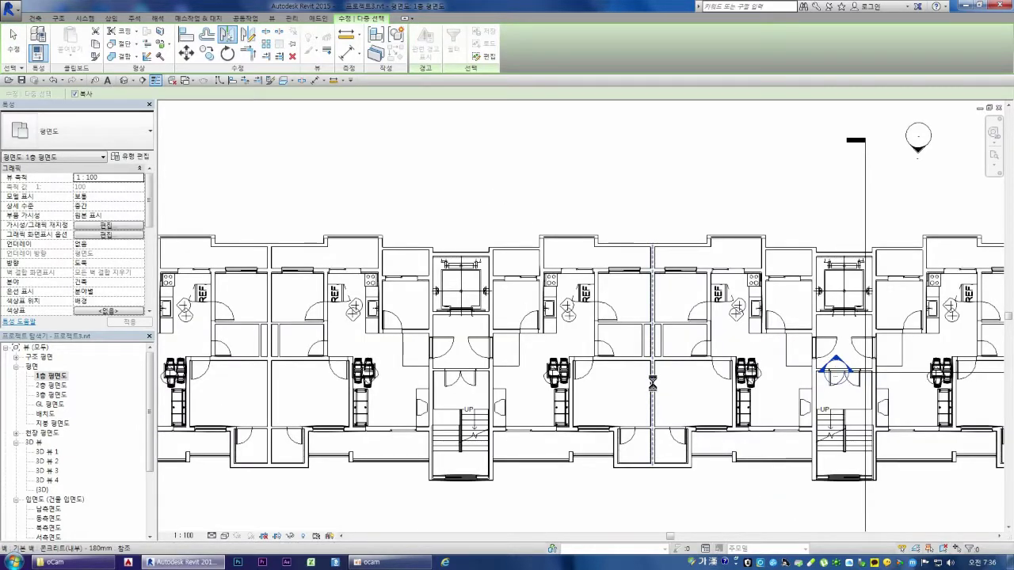
click(778, 434)
scroll(691, 400, down, 2)
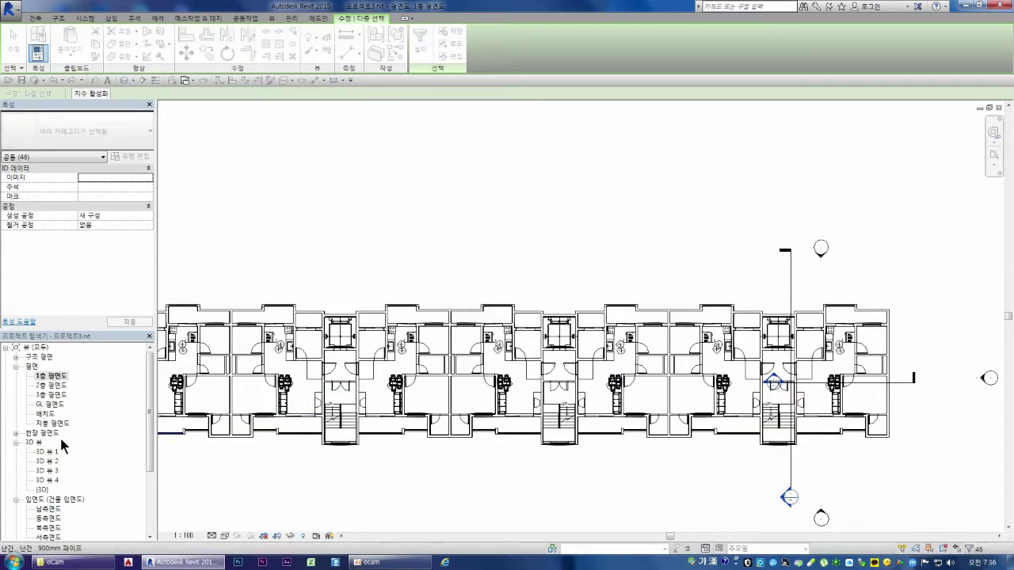
double_click(52, 510)
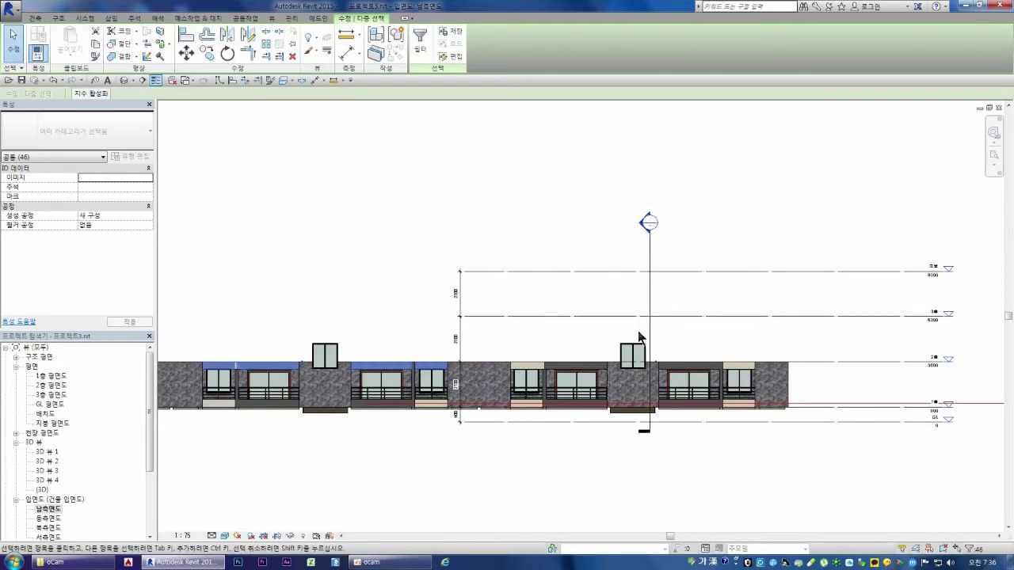
scroll(653, 327, down, 1)
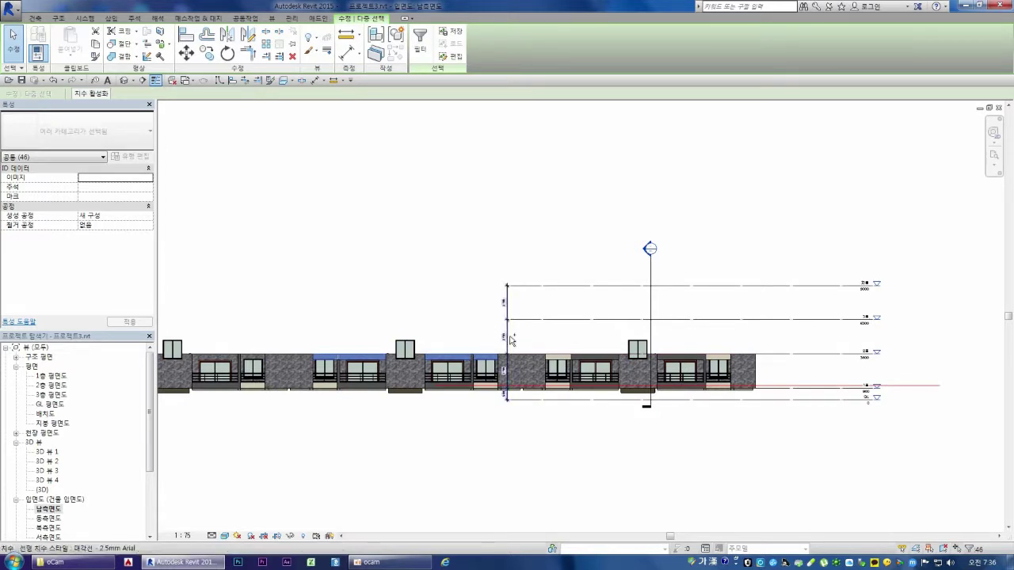
Select the right facade units except one window and mirror-copy them across another wall in 1층 평면도
drag(483, 336, 779, 374)
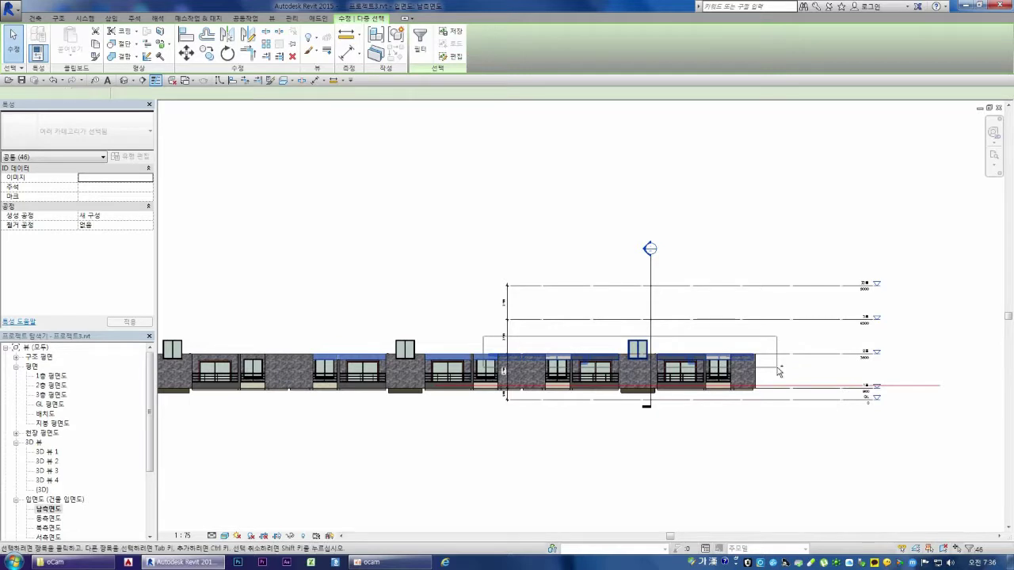
shift+click(642, 344)
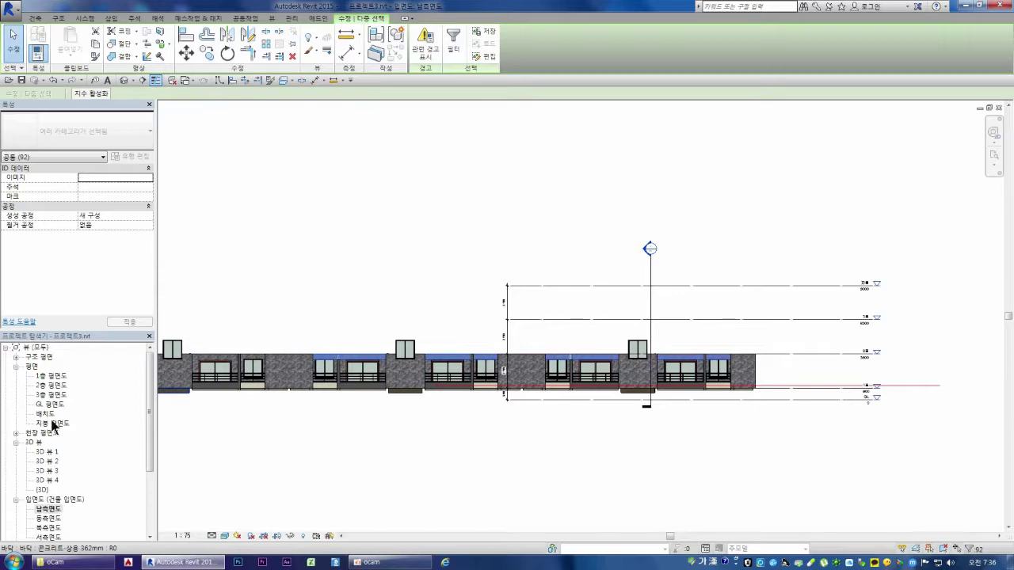
double_click(51, 377)
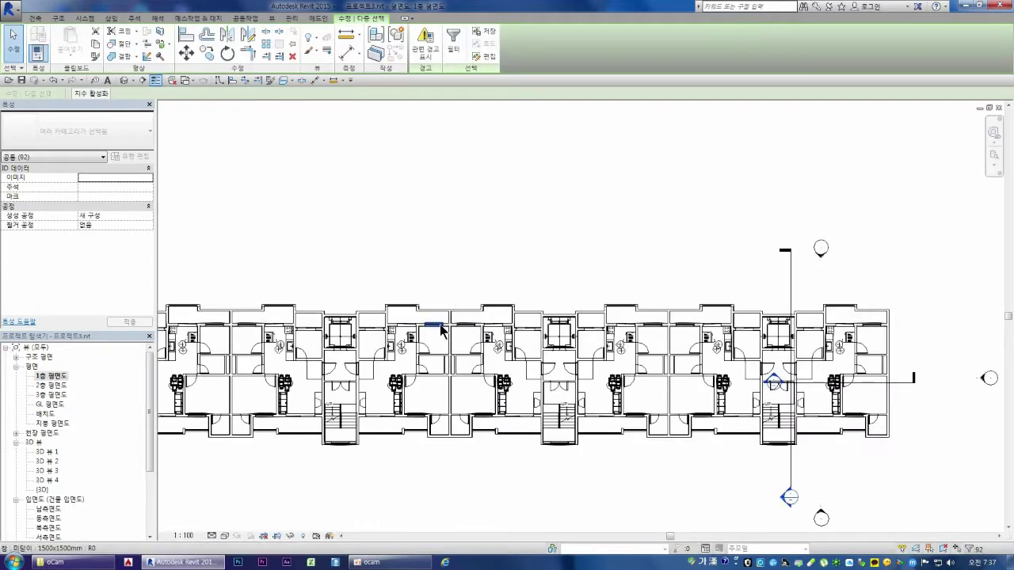
scroll(626, 304, down, 1)
scroll(625, 305, down, 1)
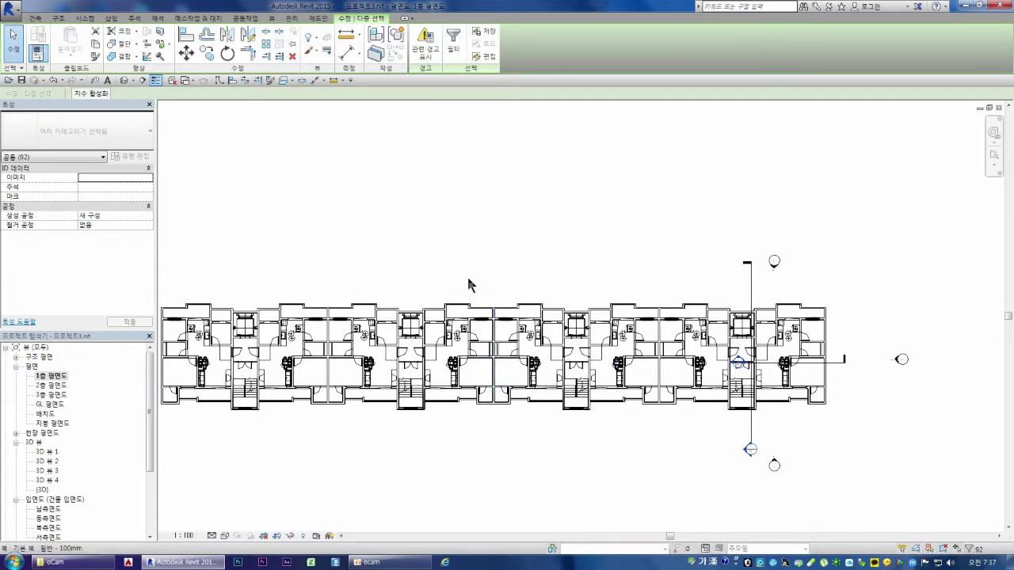
click(227, 34)
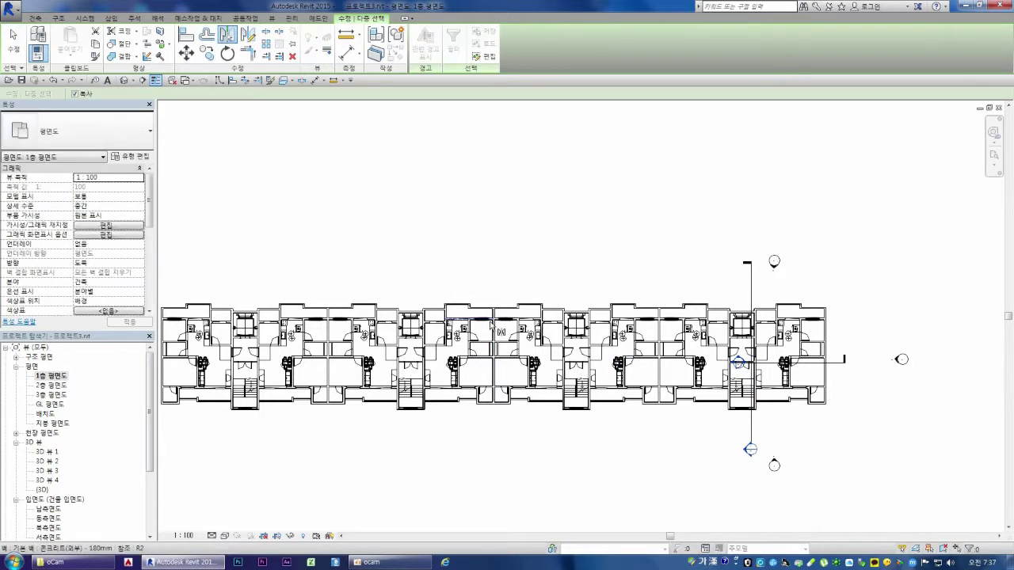
click(493, 337)
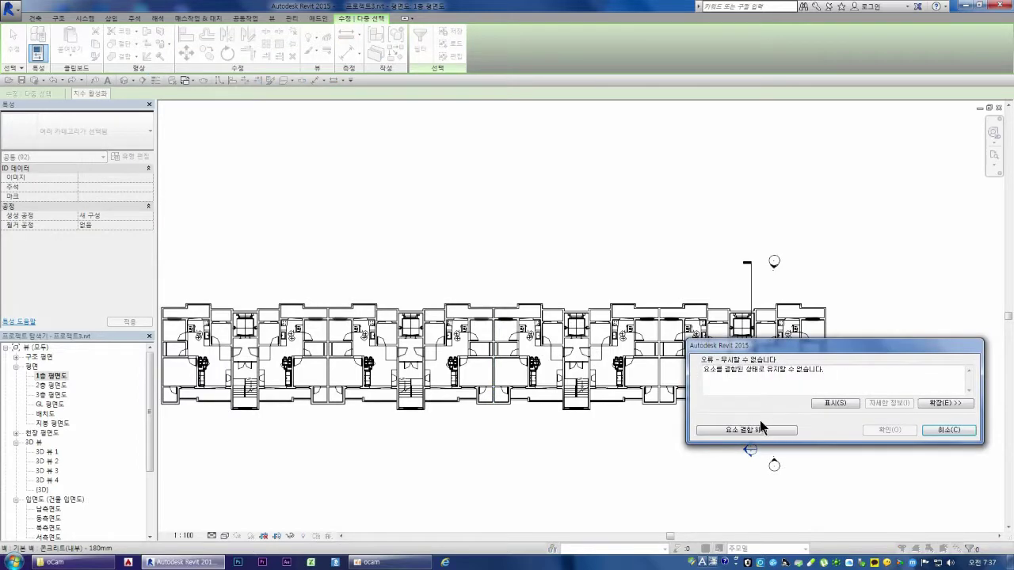
click(772, 432)
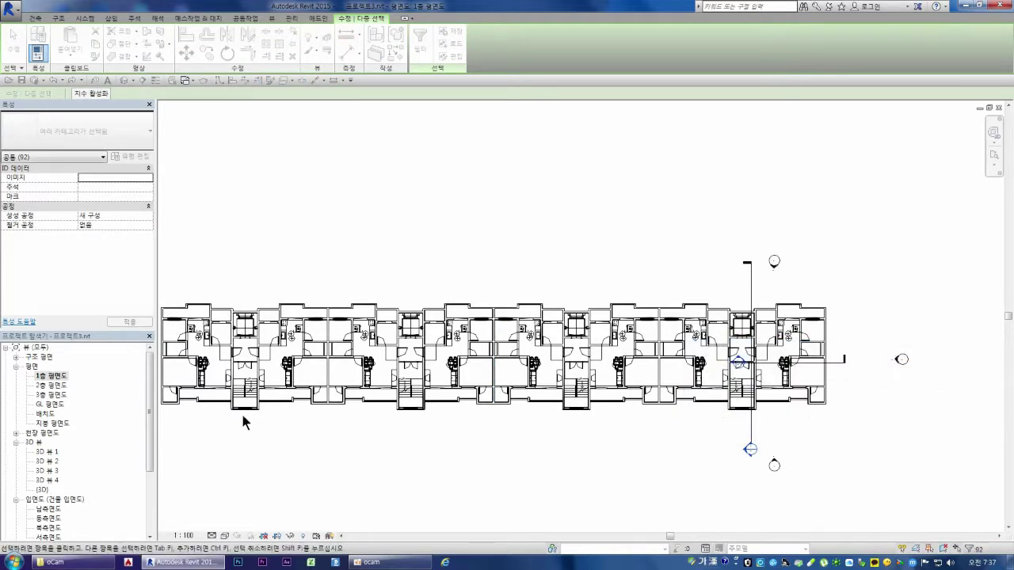
double_click(45, 490)
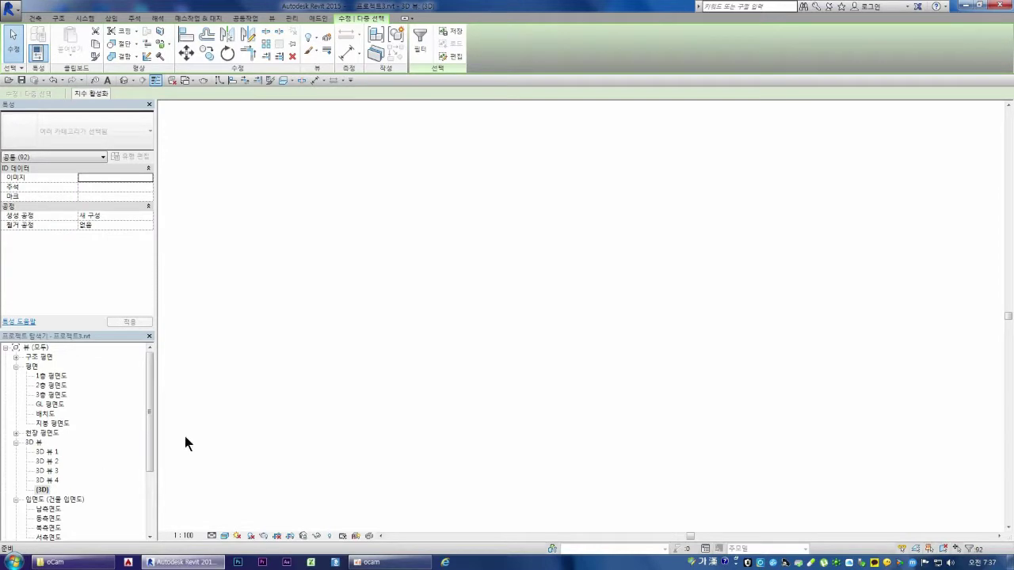
Clear the selection, reopen 남측면도, zoom out and window-select the whole lengthened facade
click(404, 380)
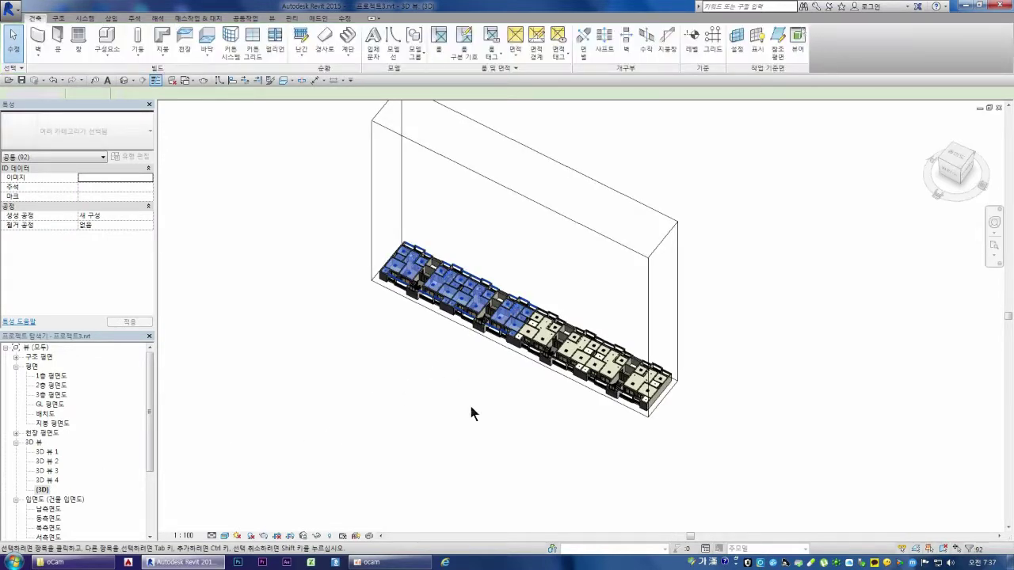
double_click(48, 508)
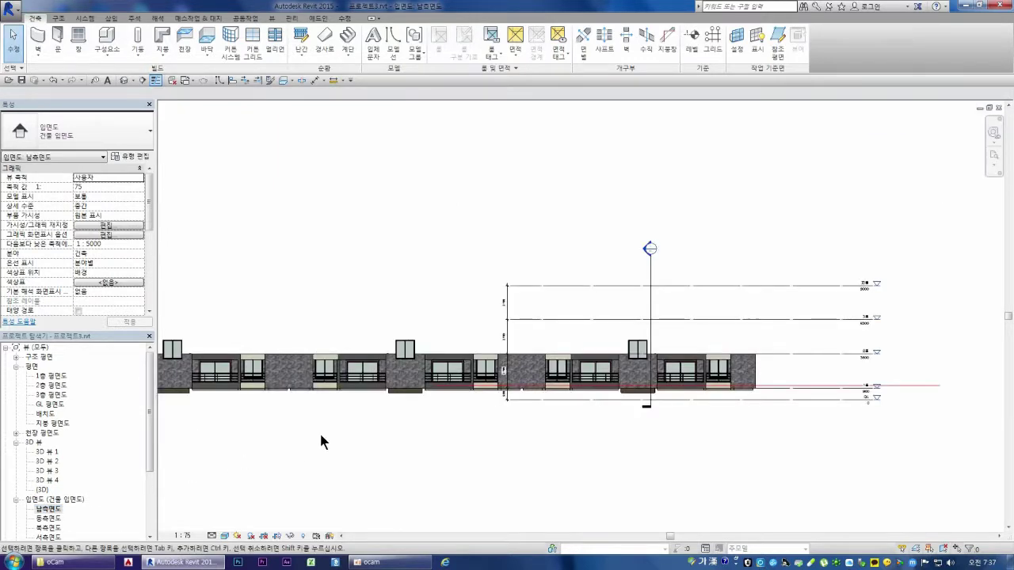
scroll(521, 383, down, 2)
scroll(554, 384, down, 1)
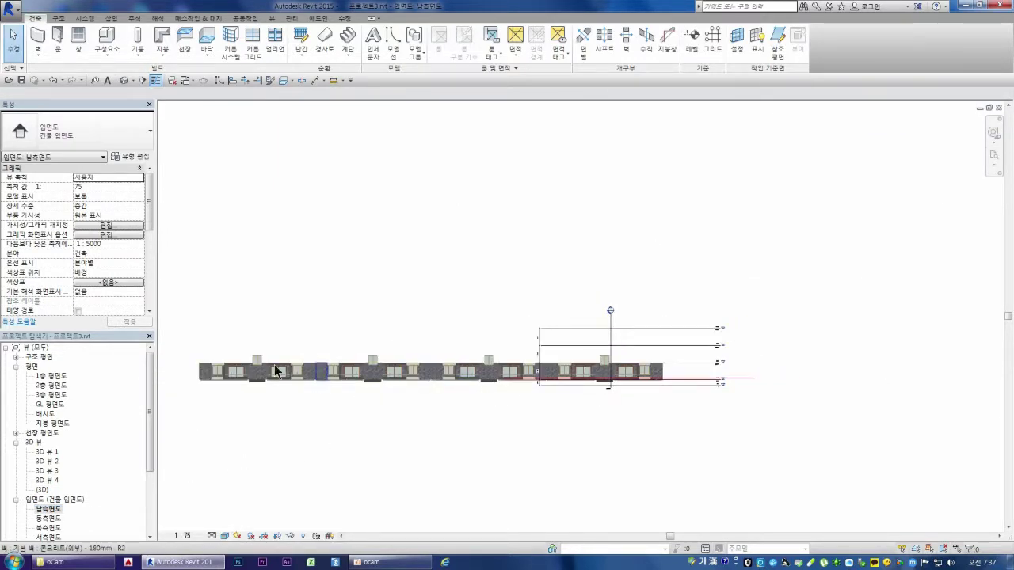
drag(185, 341, 688, 388)
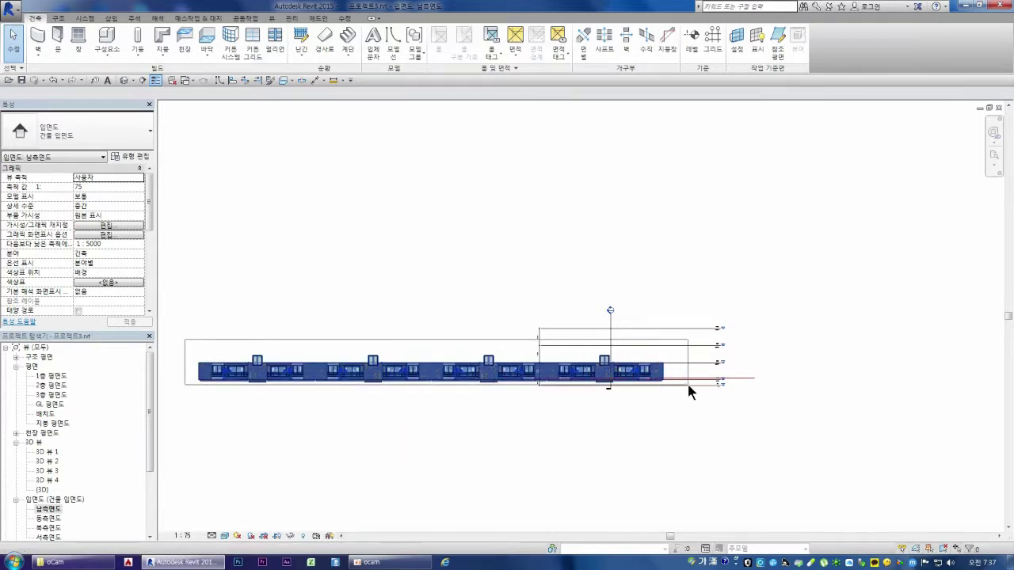
Copy all 833 facade elements and paste them aligned to the chosen level
drag(688, 388, 687, 381)
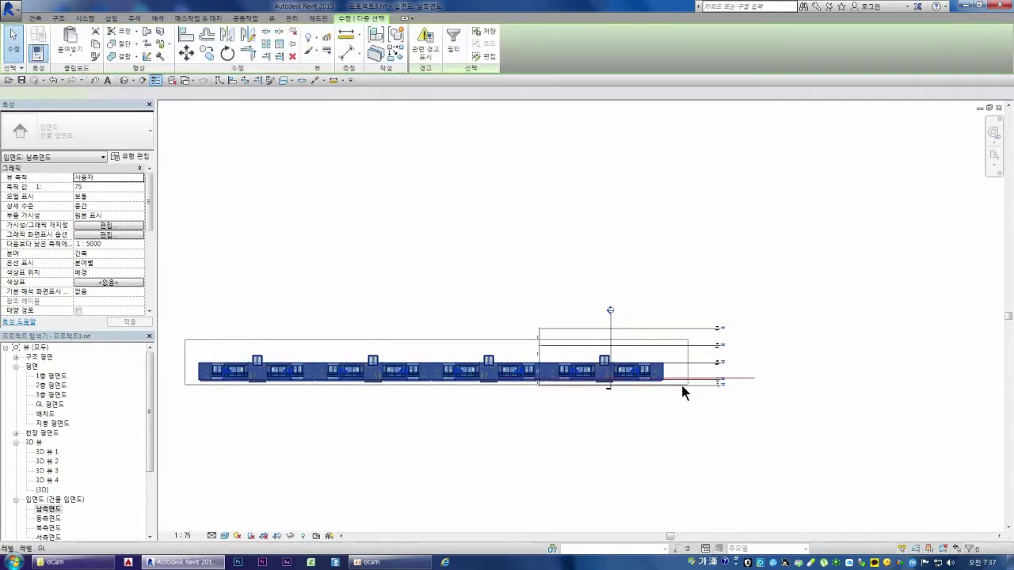
click(96, 44)
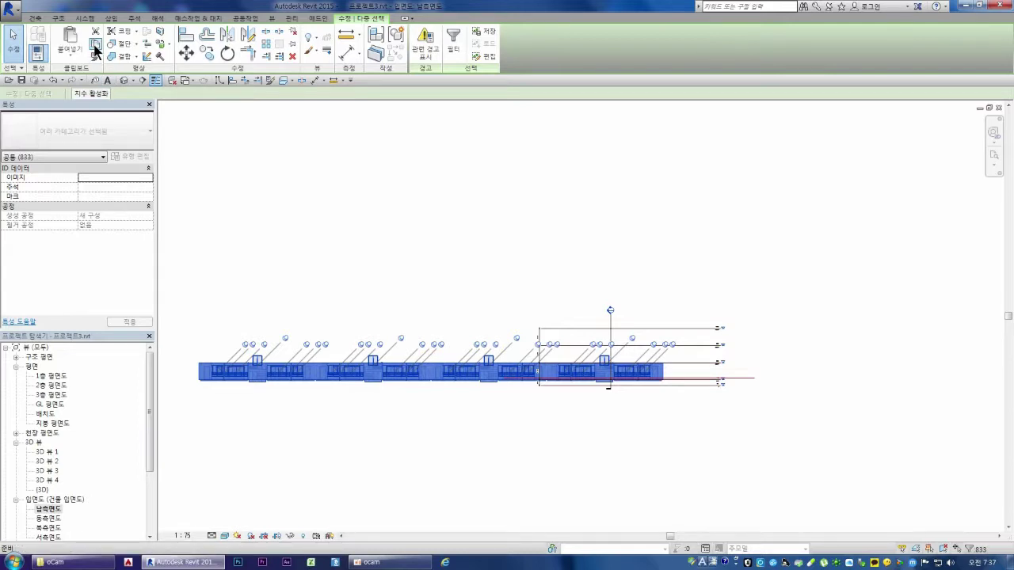
click(73, 51)
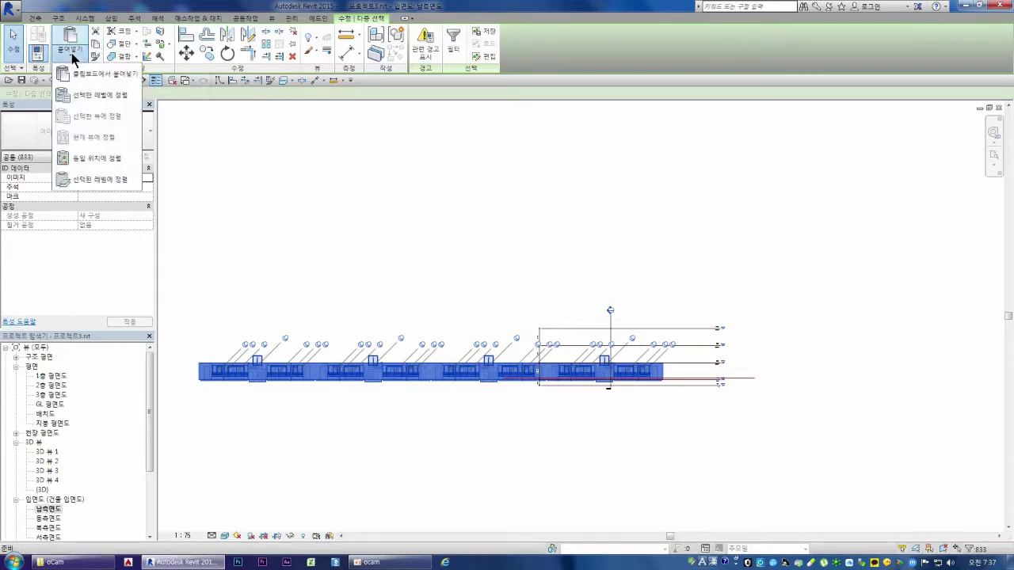
click(99, 96)
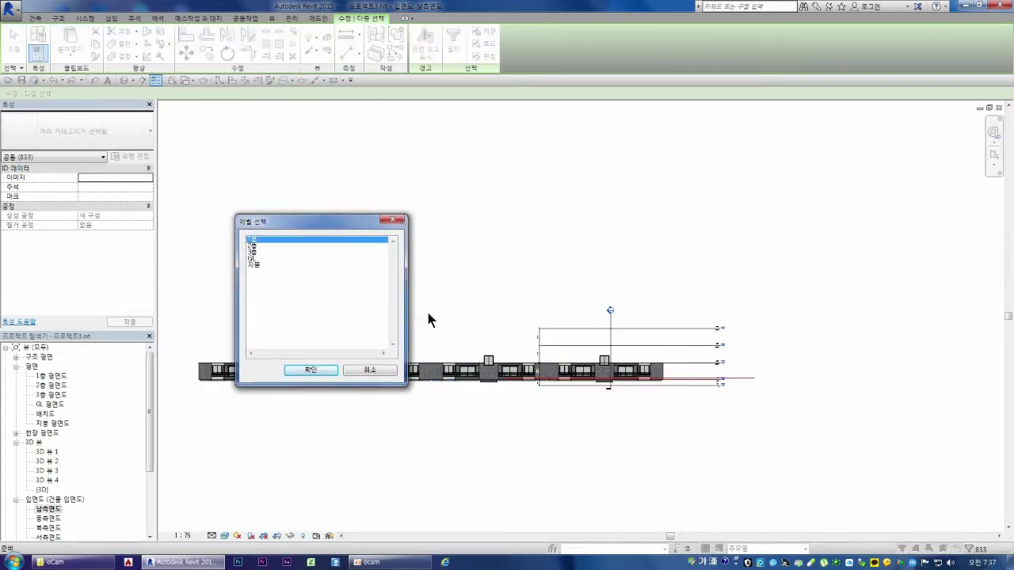
key(Return)
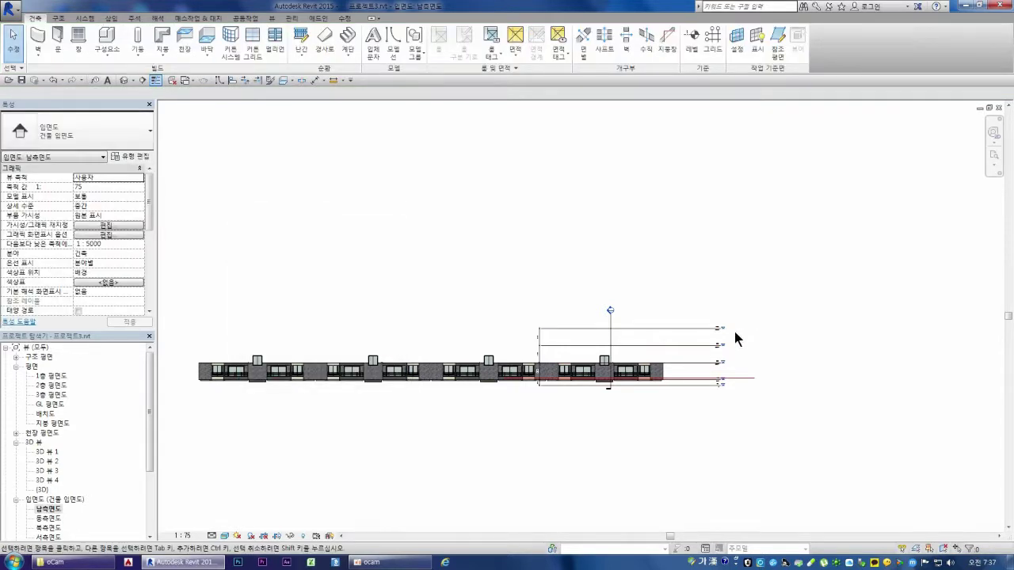
scroll(735, 339, up, 2)
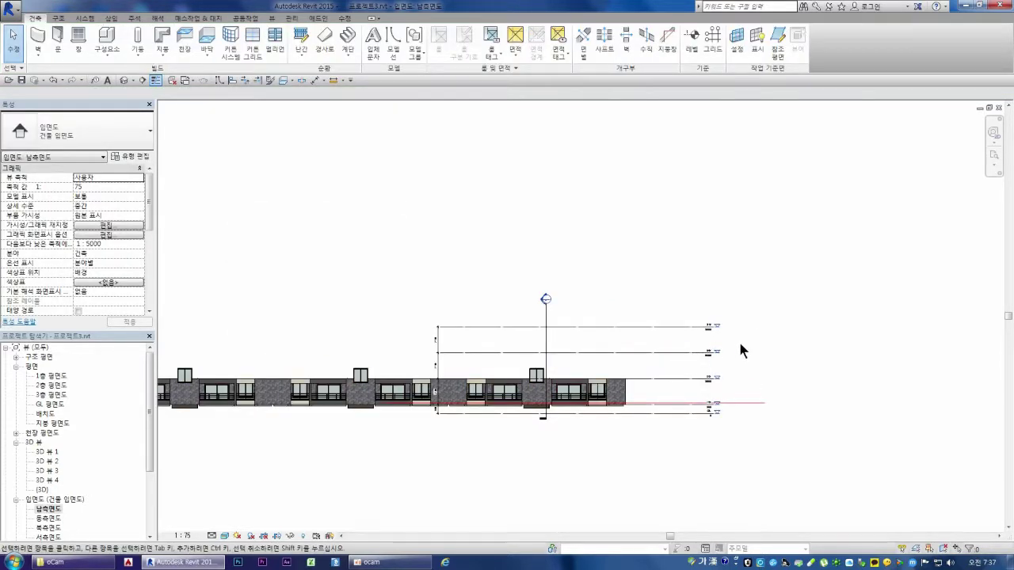
Drag the 지붕 roof level up to 26600
scroll(725, 348, up, 2)
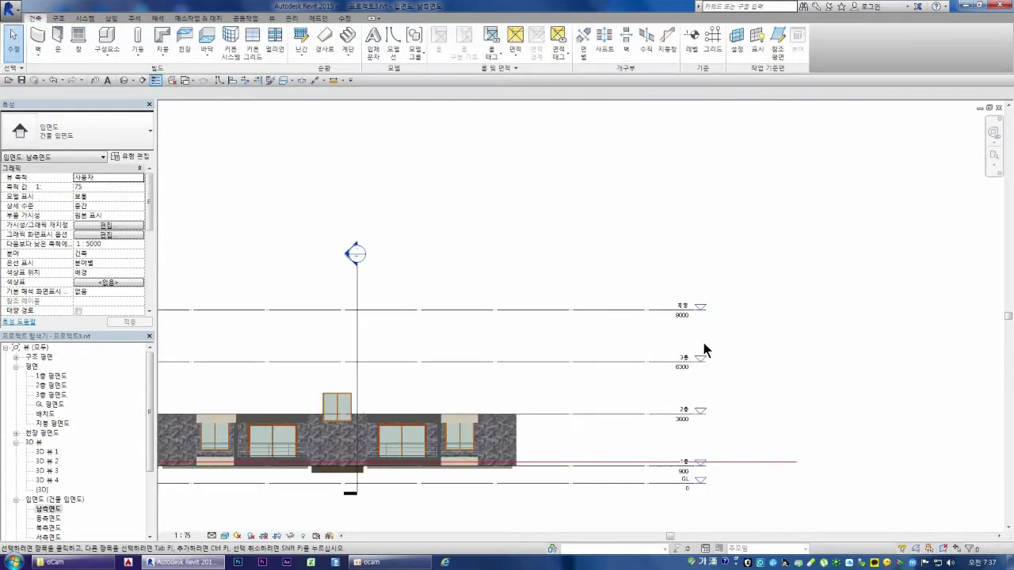
click(580, 310)
scroll(541, 349, down, 2)
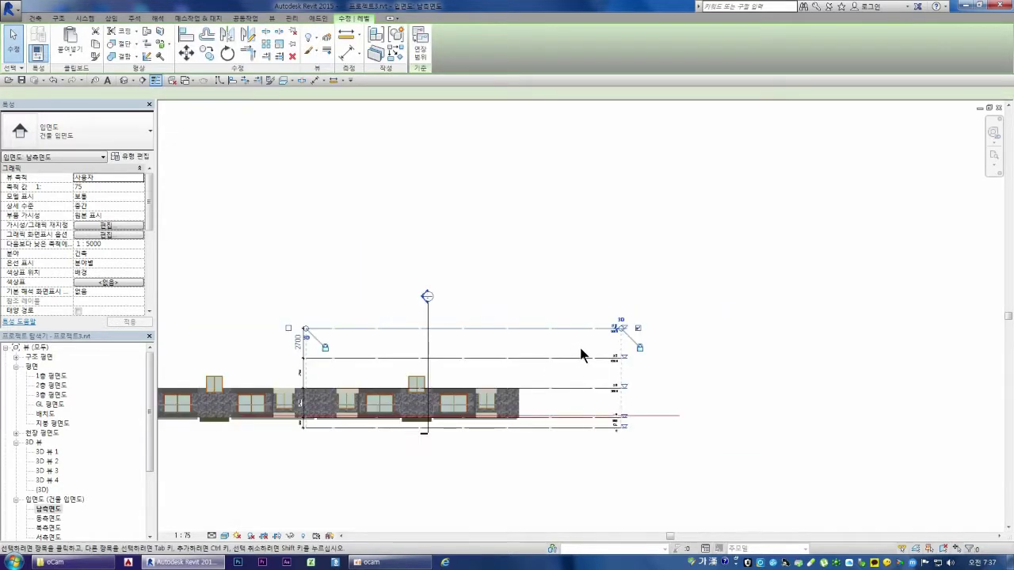
drag(560, 329, 559, 134)
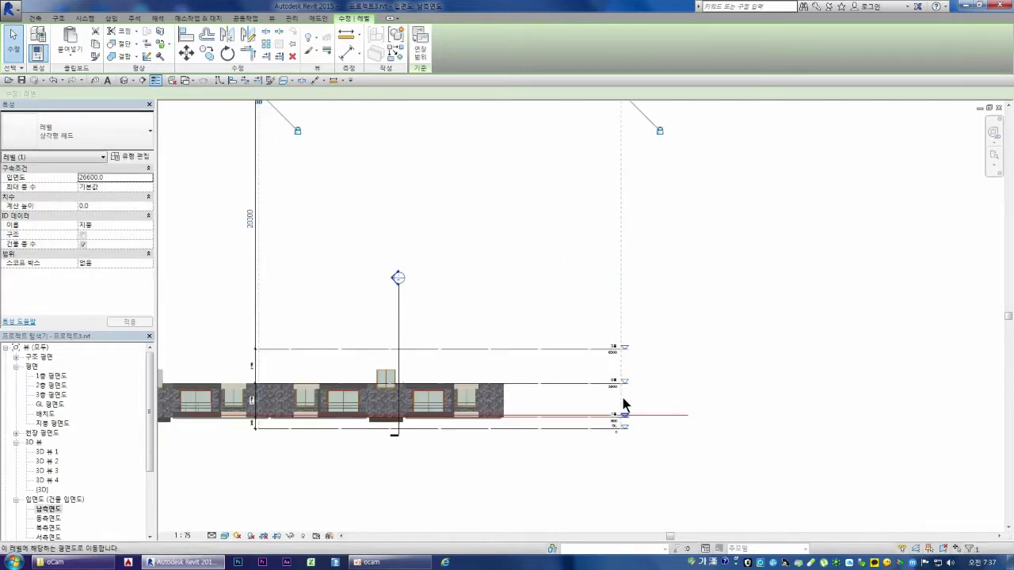
scroll(622, 428, up, 3)
click(643, 384)
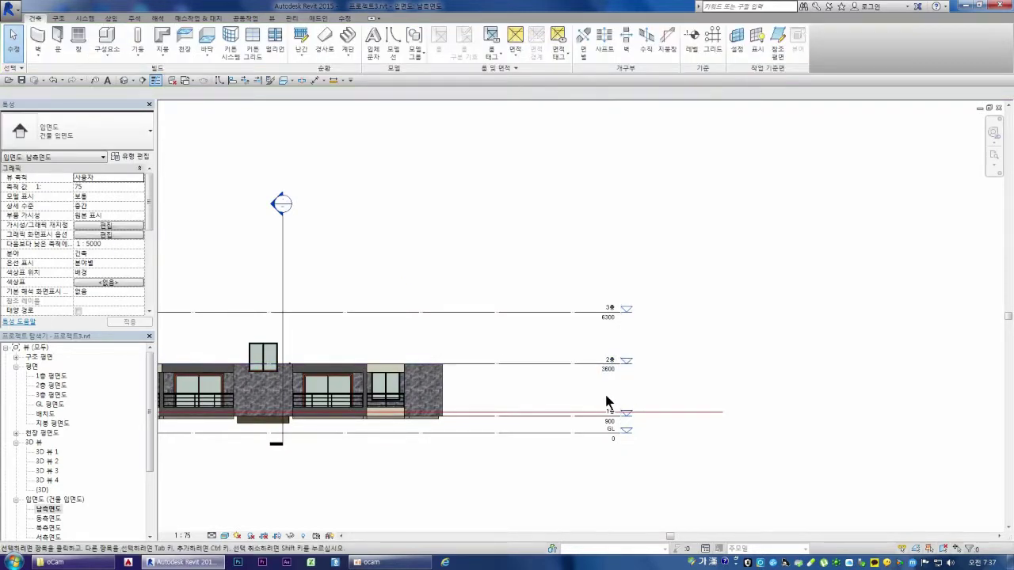
Rename levels 1층 and 2층 to F1 and F2
click(612, 418)
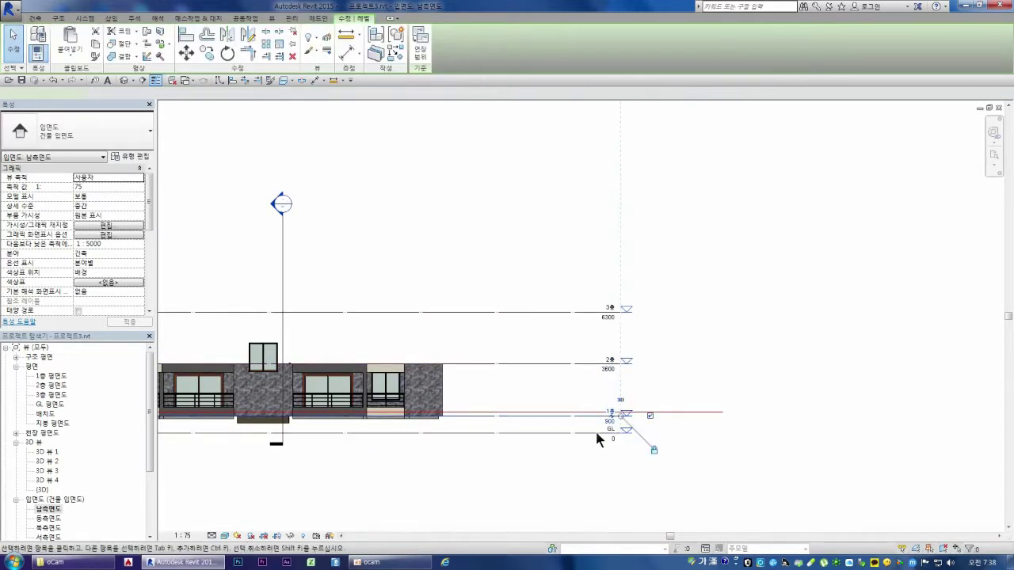
scroll(616, 415, up, 2)
scroll(617, 413, up, 1)
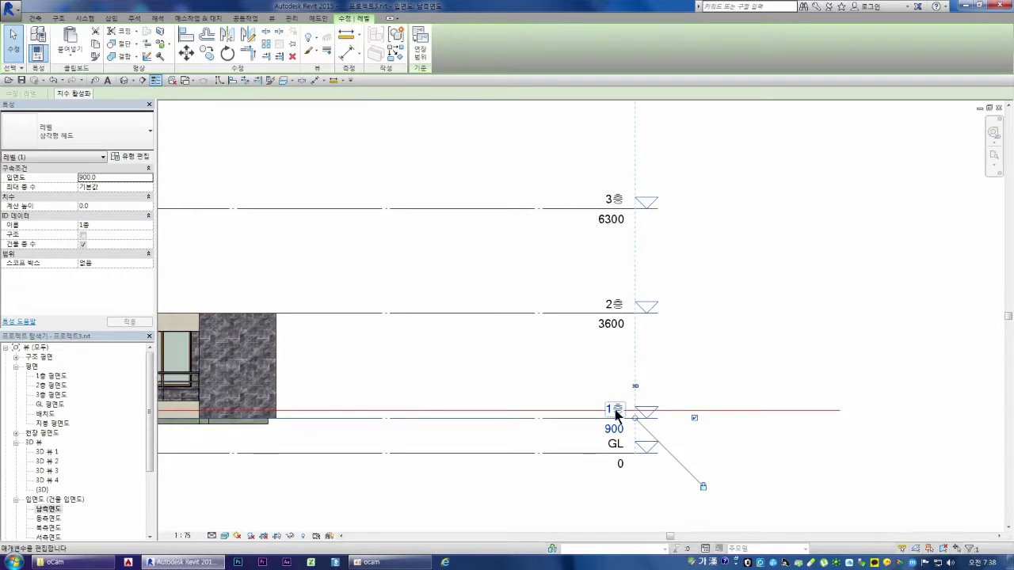
click(616, 410)
text(ㄹ)
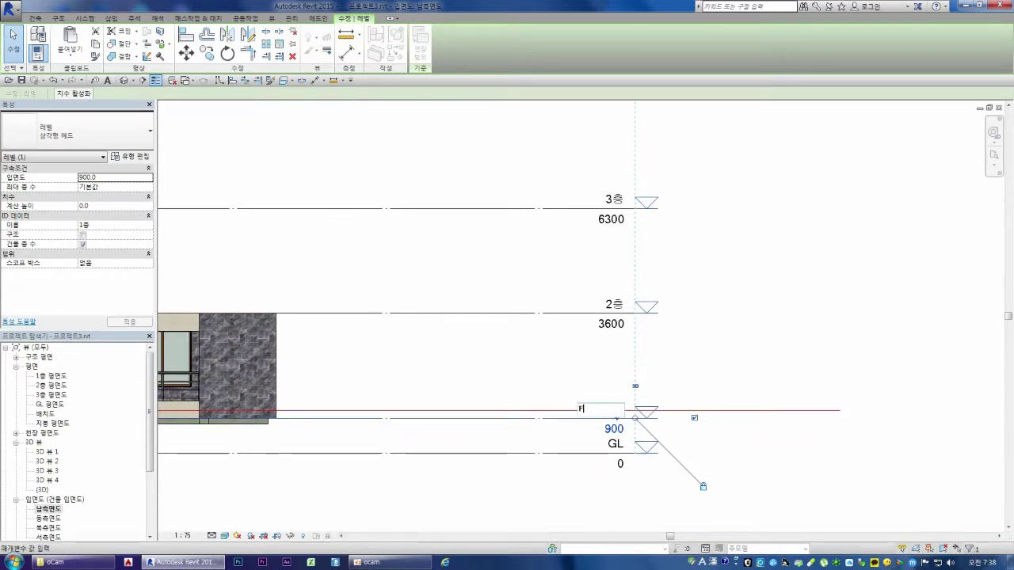
text(1)
key(Return)
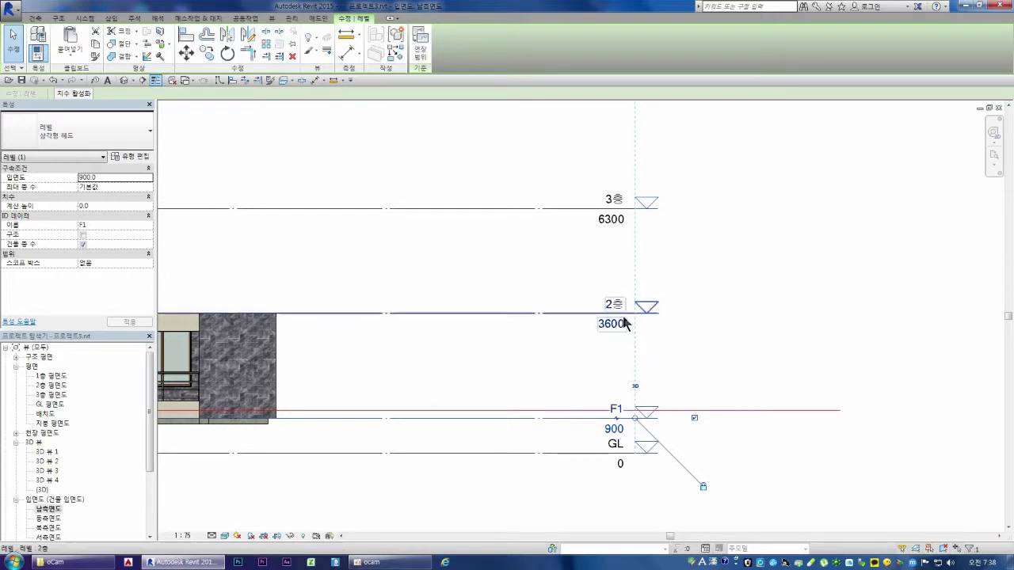
click(616, 307)
click(615, 305)
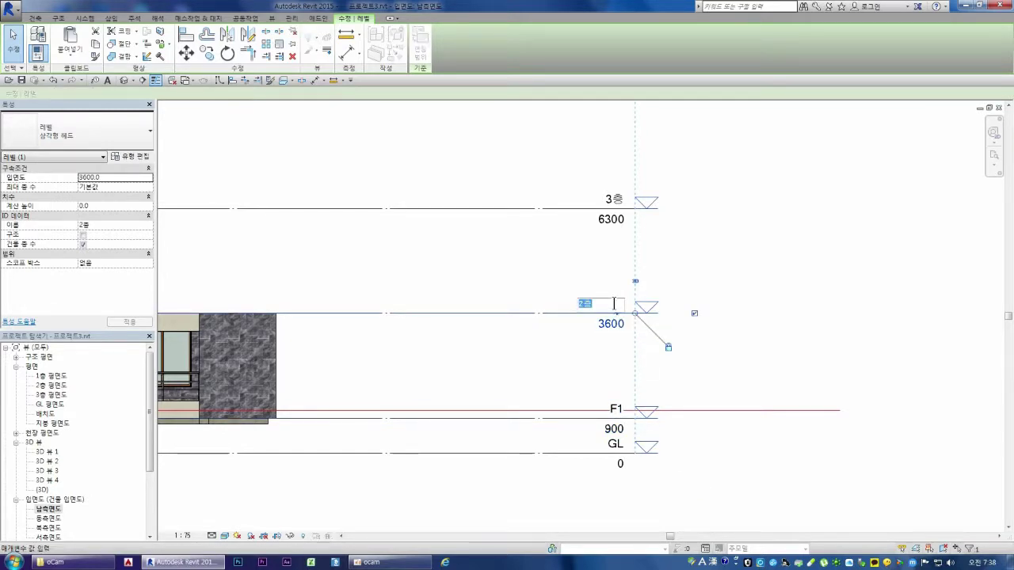
text(F2)
key(Return)
Rename level 3층 to F3, accepting renaming of the matching views
click(619, 199)
click(617, 200)
click(617, 200)
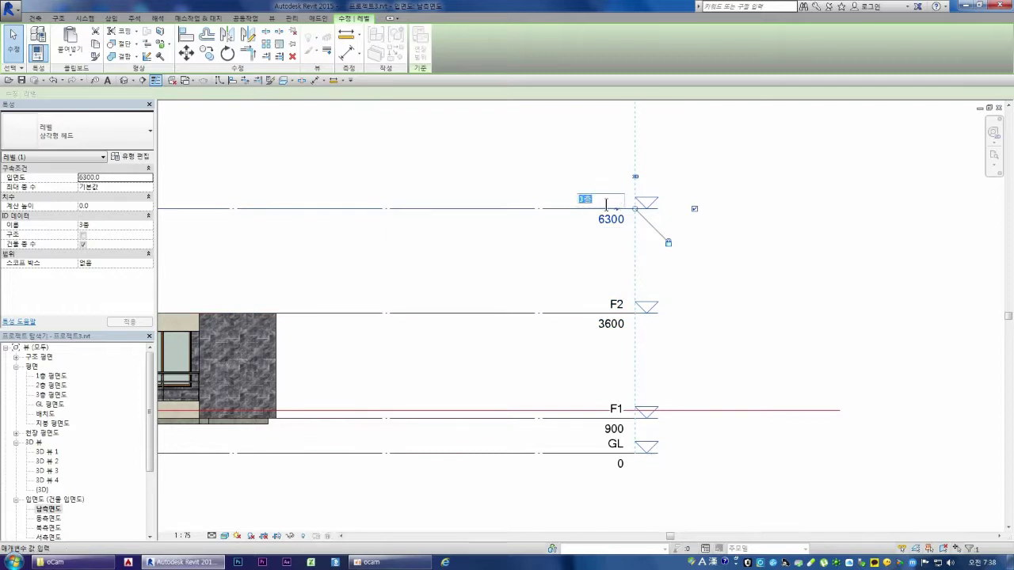
text(F)
key(Return)
click(527, 283)
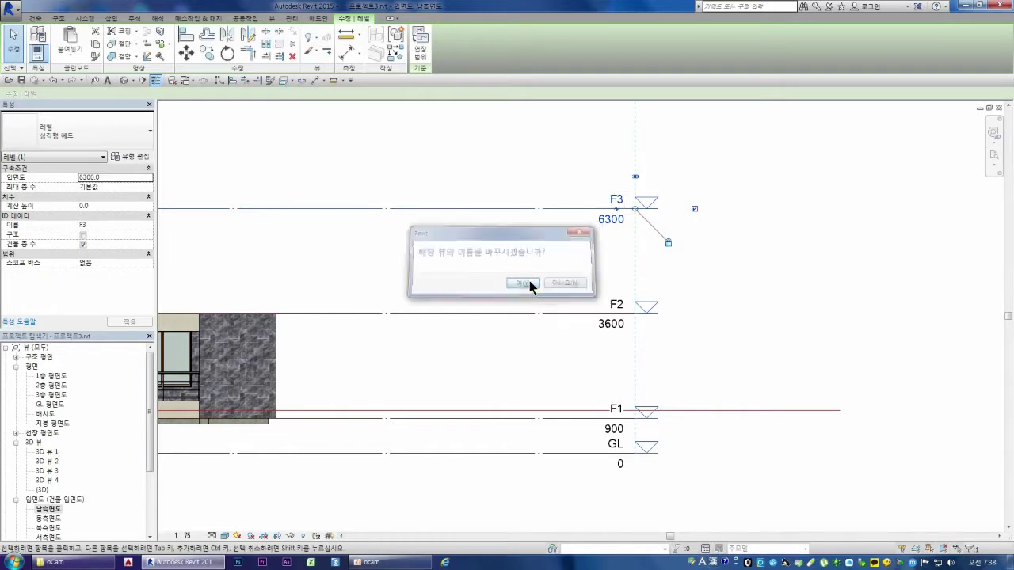
click(511, 280)
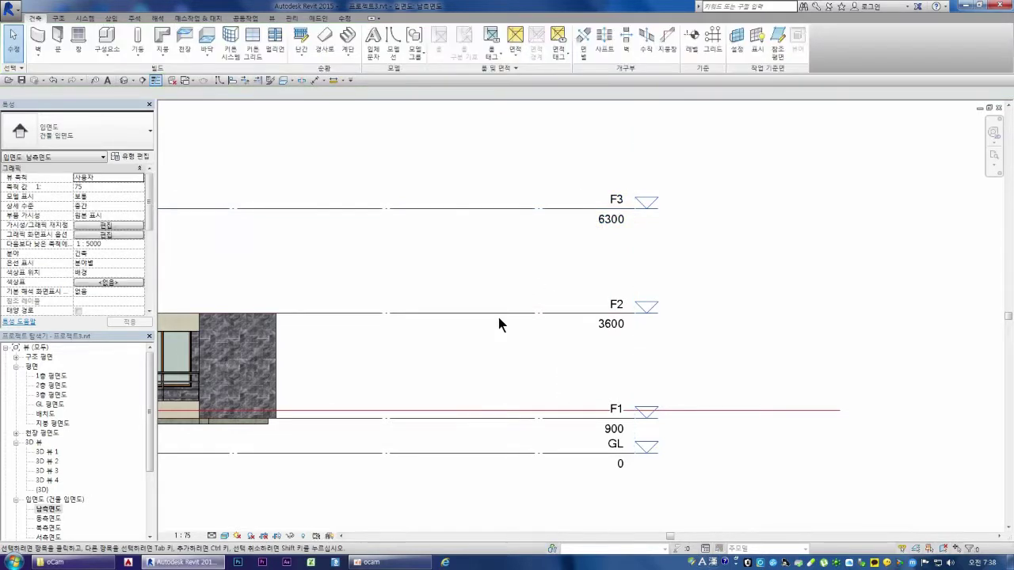
Draw a new level F4 at 9000 across the facade
scroll(511, 392, down, 1)
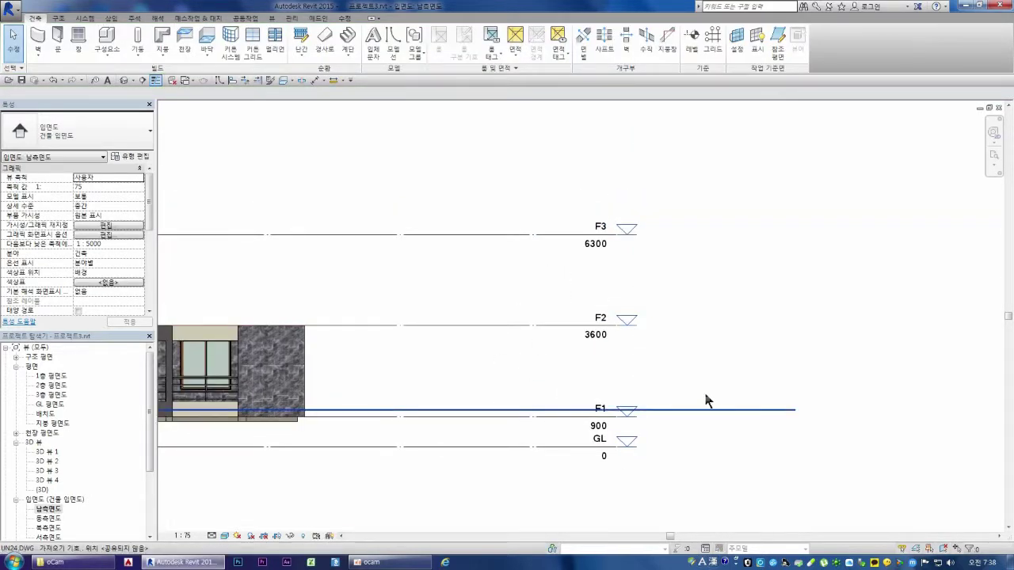
scroll(801, 360, down, 1)
scroll(713, 353, down, 1)
scroll(610, 321, down, 1)
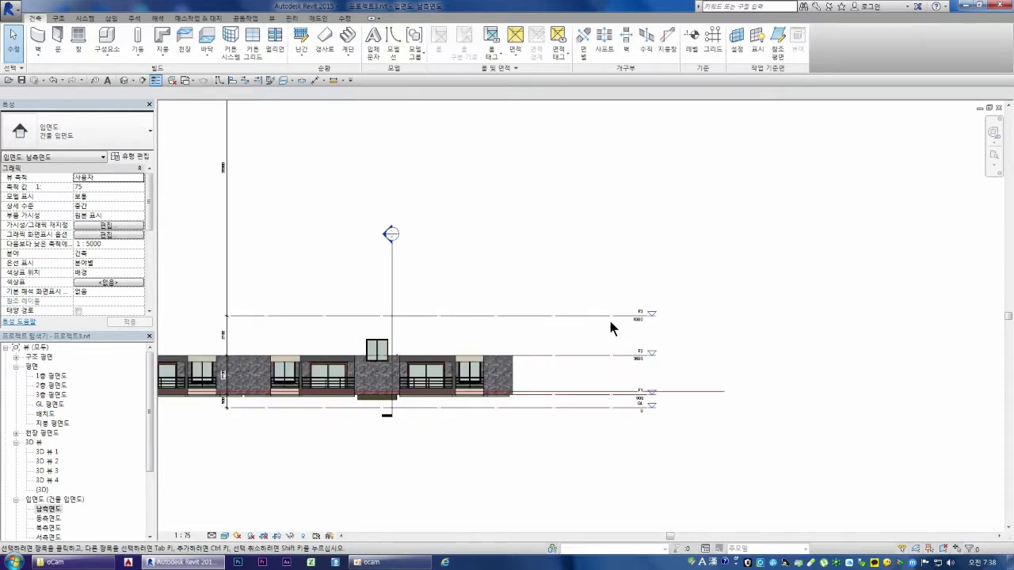
click(691, 41)
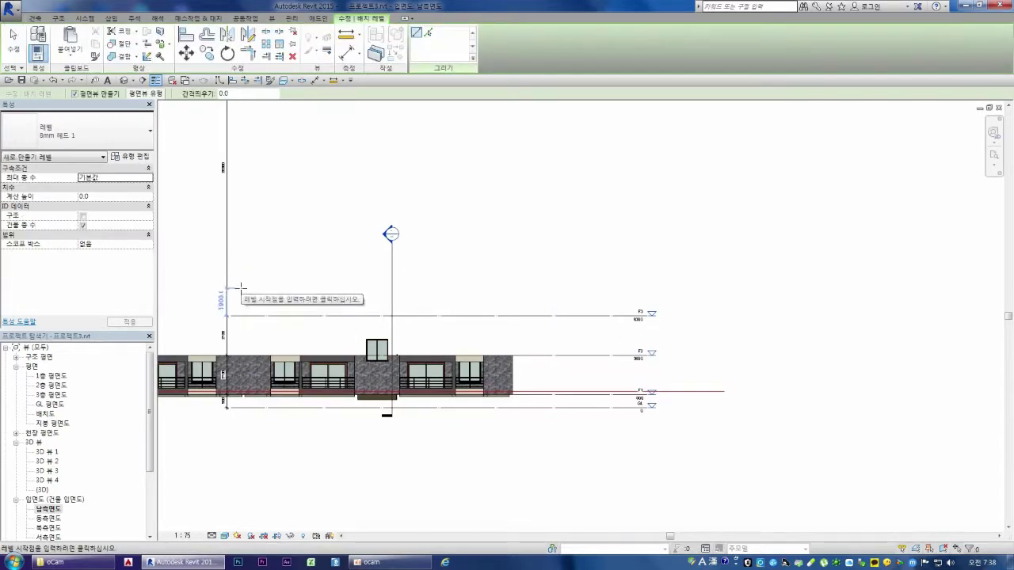
scroll(249, 288, up, 1)
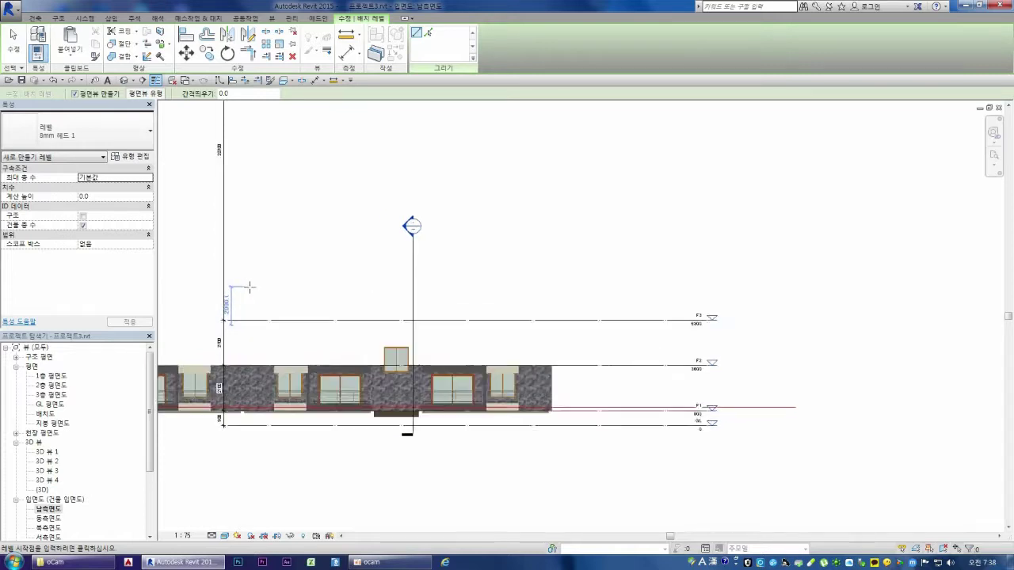
scroll(251, 288, up, 1)
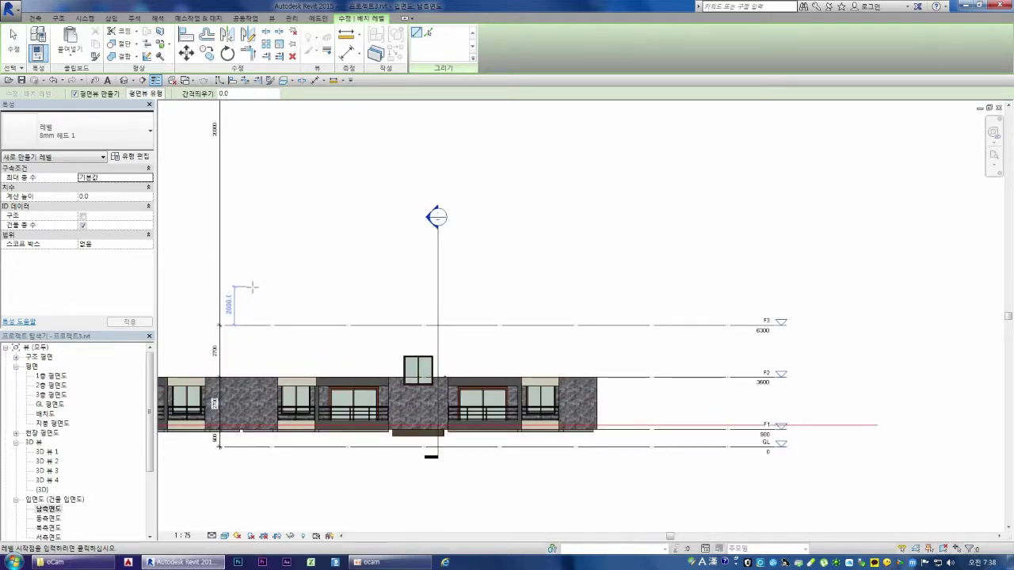
scroll(252, 288, down, 1)
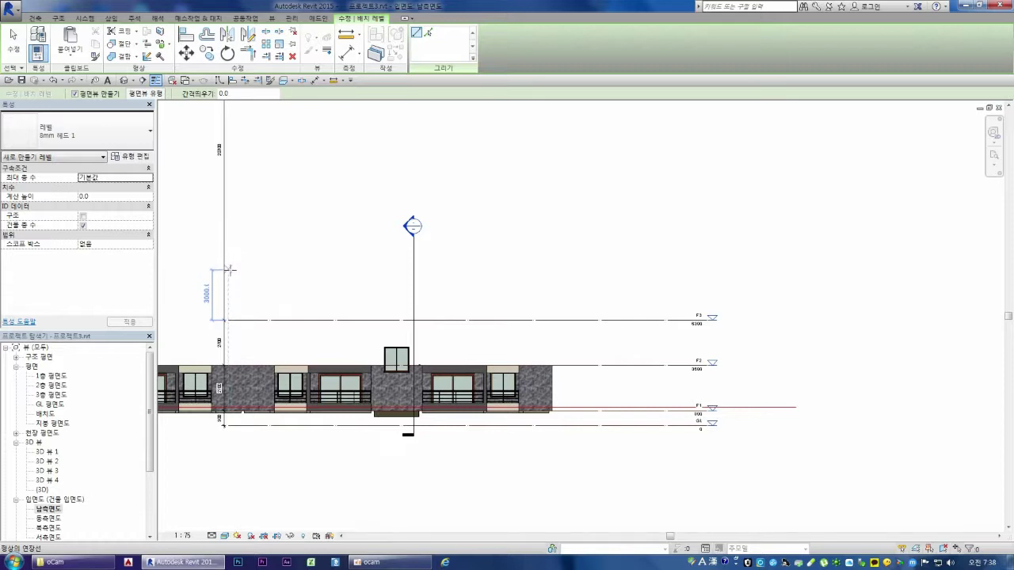
click(228, 274)
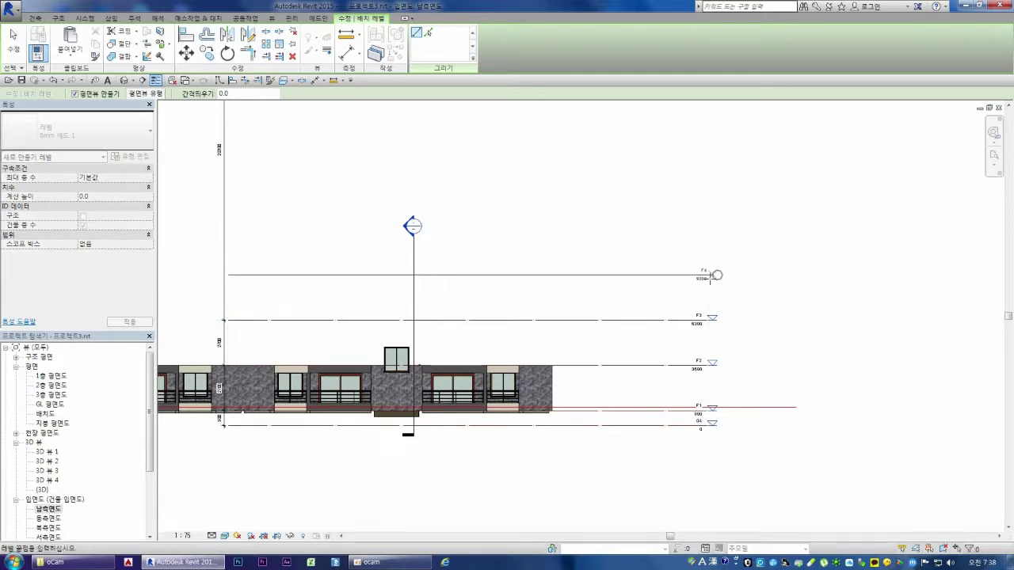
click(712, 275)
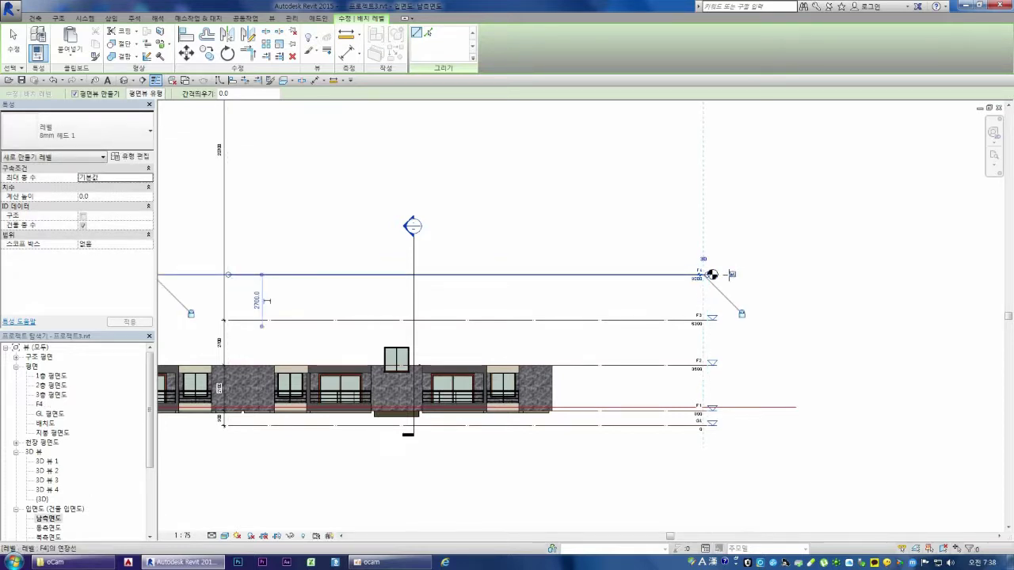
scroll(707, 274, up, 2)
scroll(713, 275, up, 2)
key(Escape)
key(Escape)
Change level F4 to the triangle-head level type
click(614, 277)
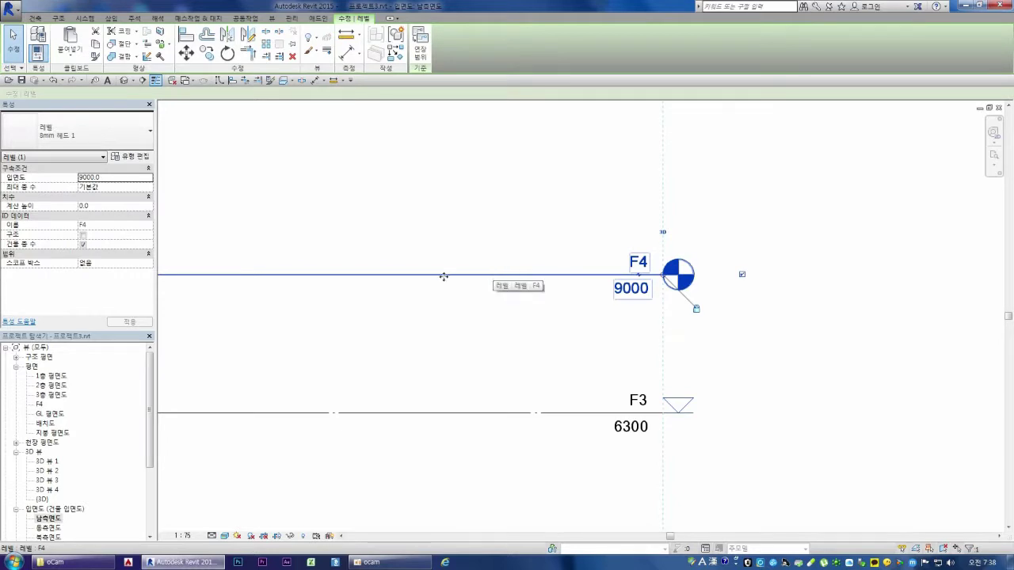
click(87, 129)
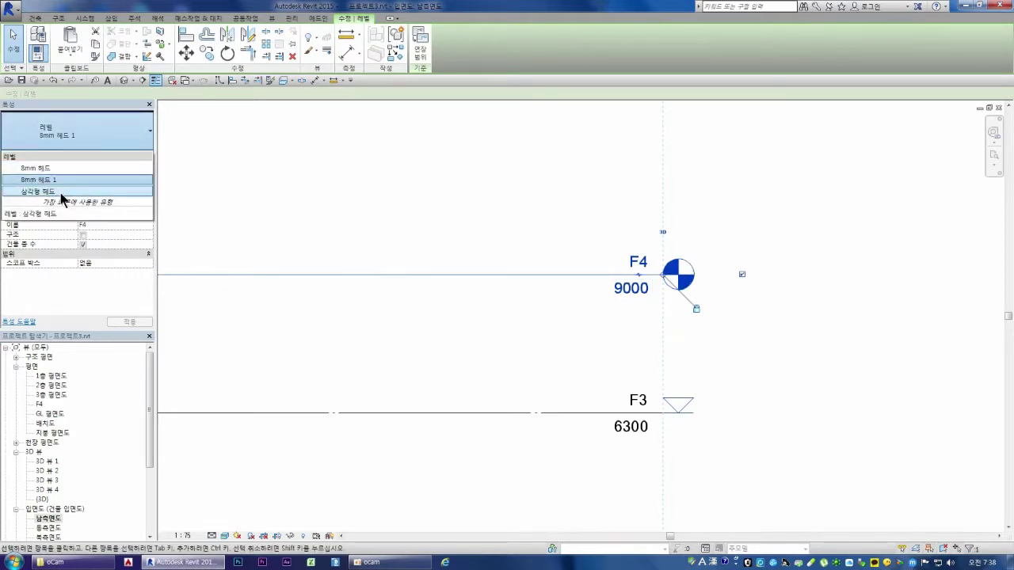
click(62, 194)
click(415, 206)
Add level F5 at elevation 11200 above F4 and select it to check
scroll(676, 259, down, 2)
scroll(688, 249, down, 3)
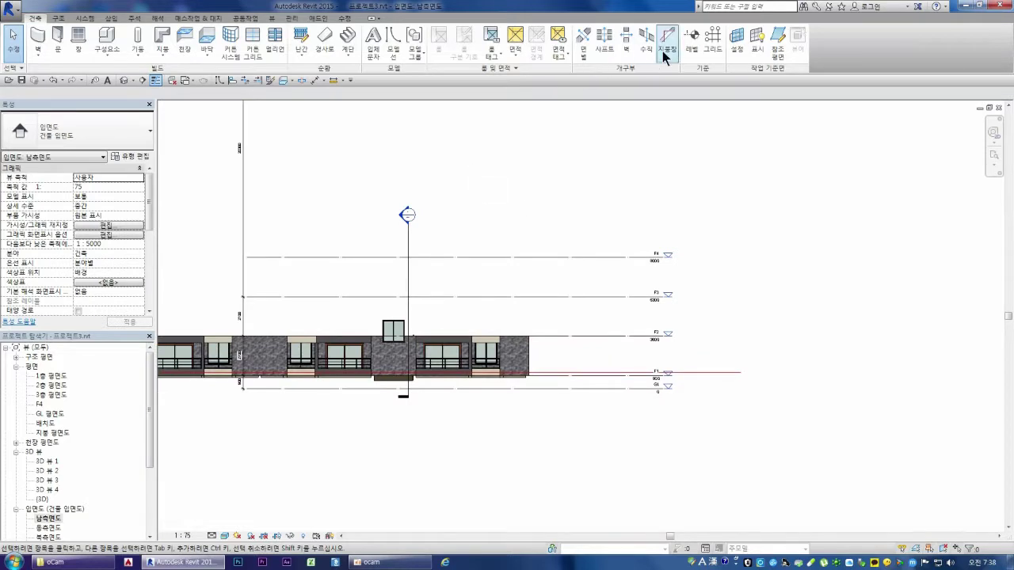
click(692, 41)
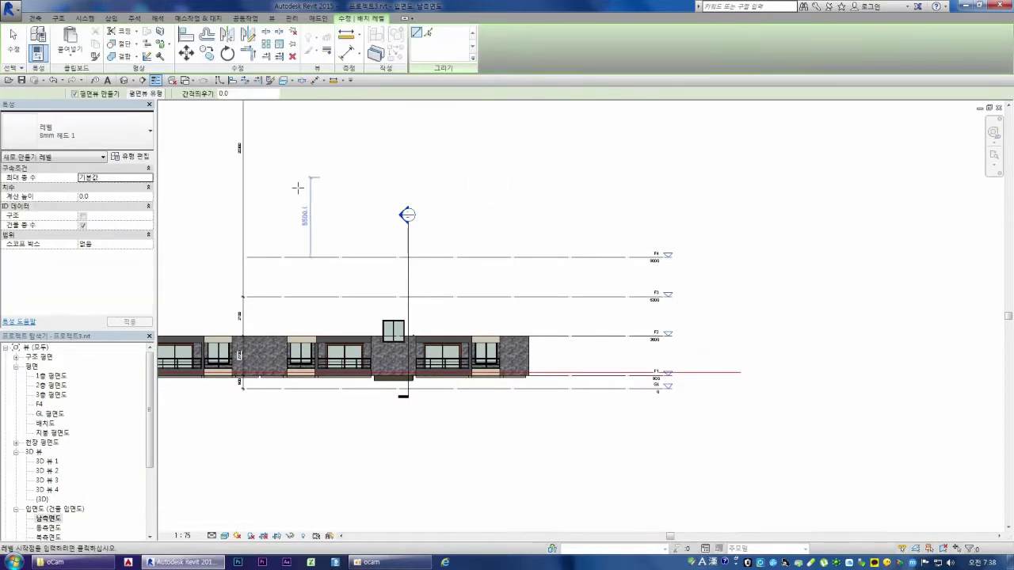
click(246, 226)
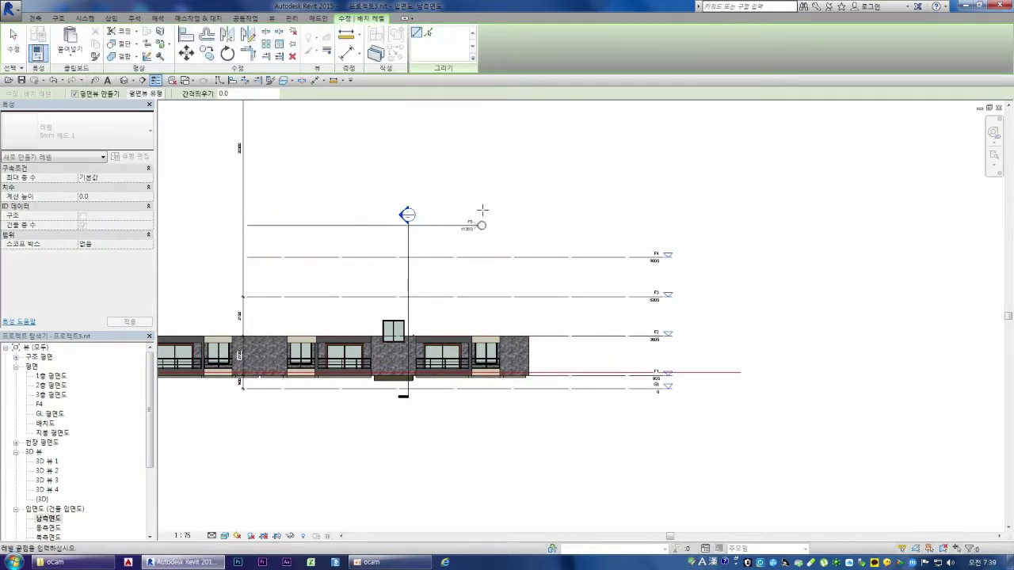
click(664, 211)
scroll(402, 216, down, 1)
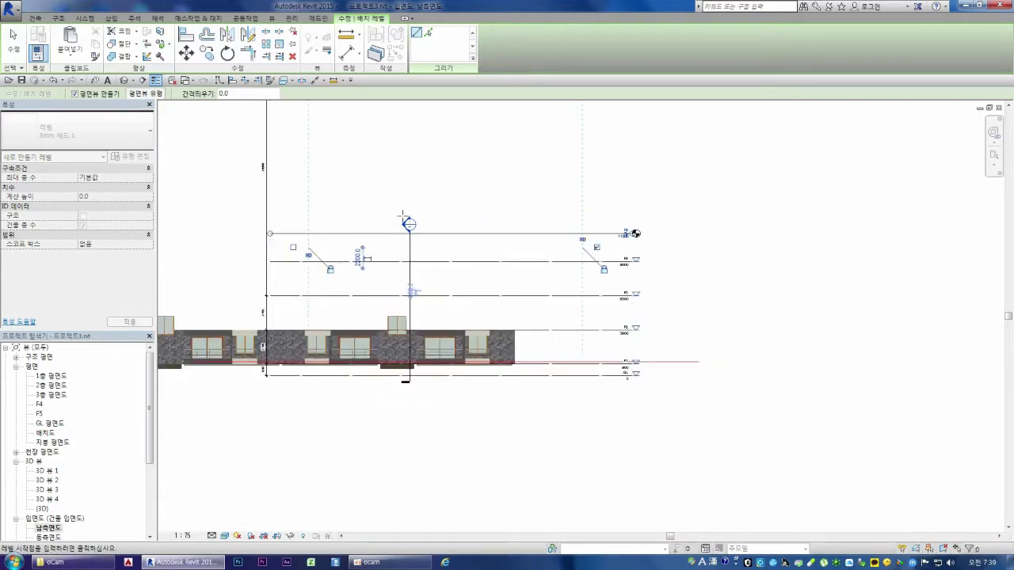
scroll(407, 191, down, 1)
key(Escape)
key(Escape)
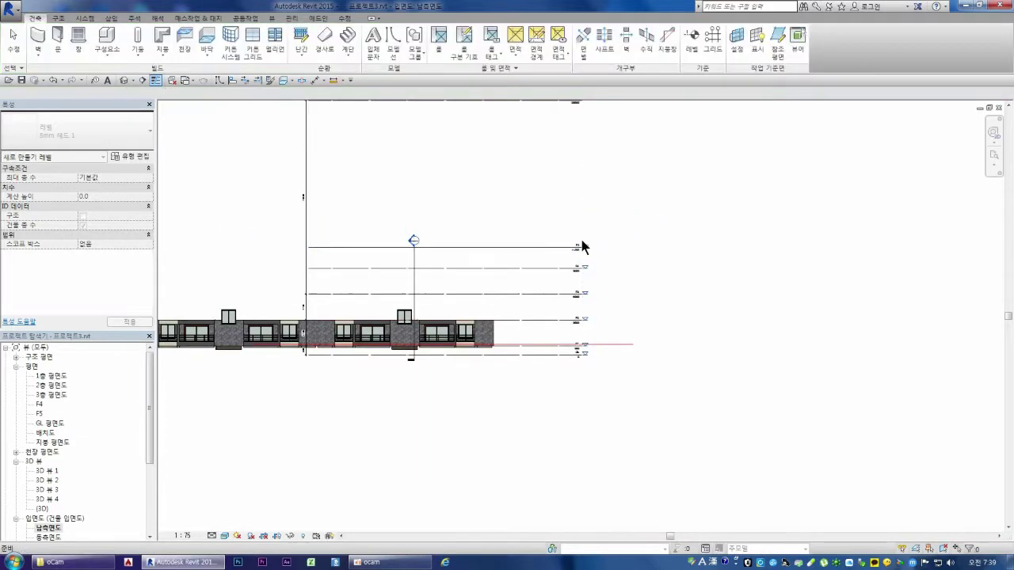
click(554, 249)
scroll(549, 246, up, 2)
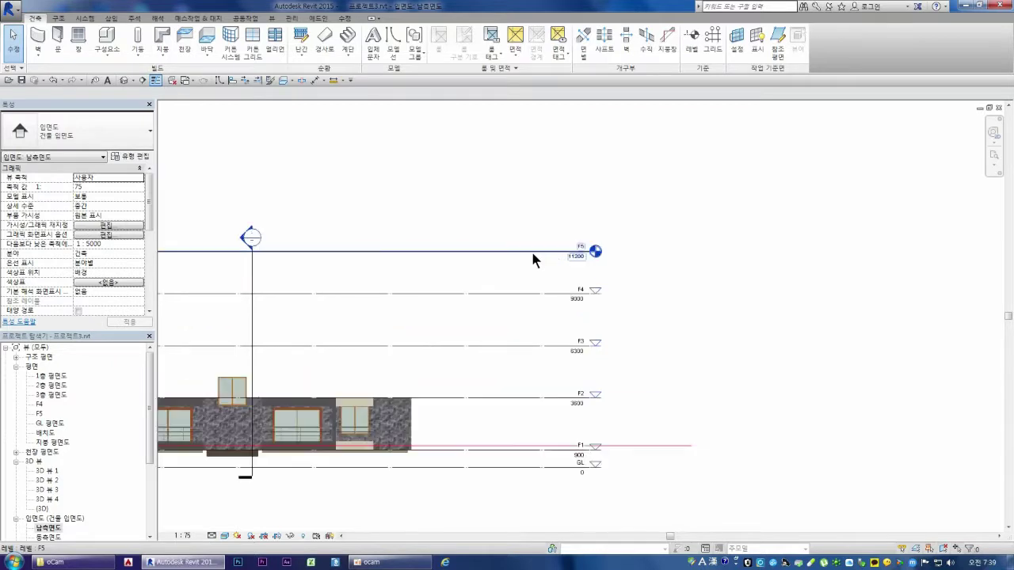
scroll(589, 248, down, 2)
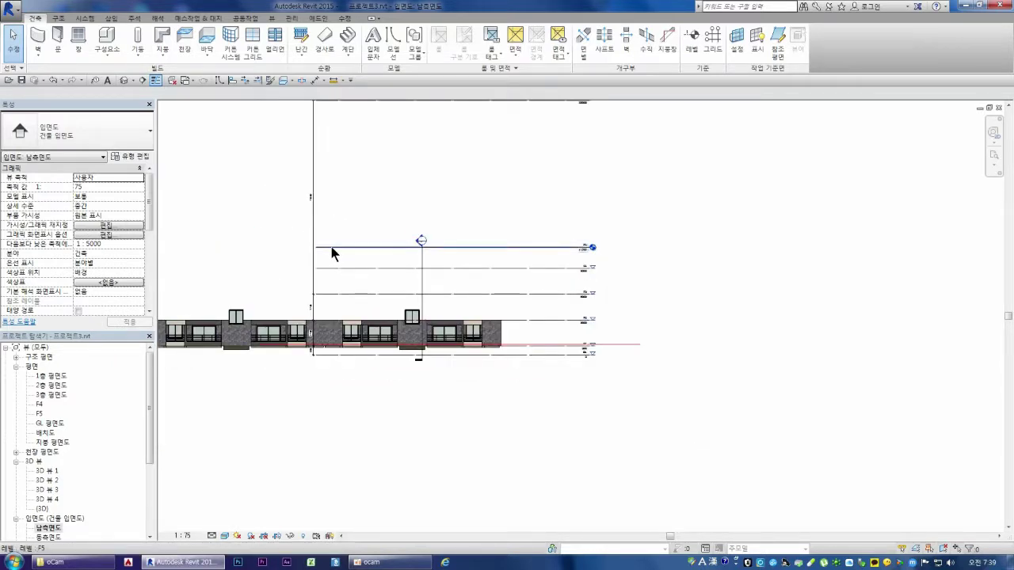
scroll(641, 249, up, 2)
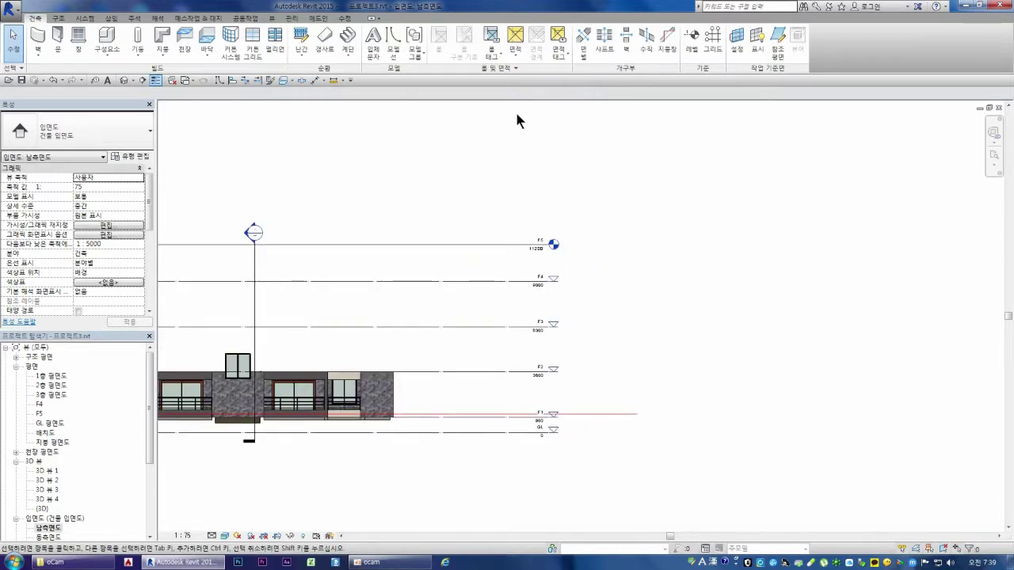
Copy level F5 upward with Constrain and Multiple, creating levels F6 through F9
click(538, 246)
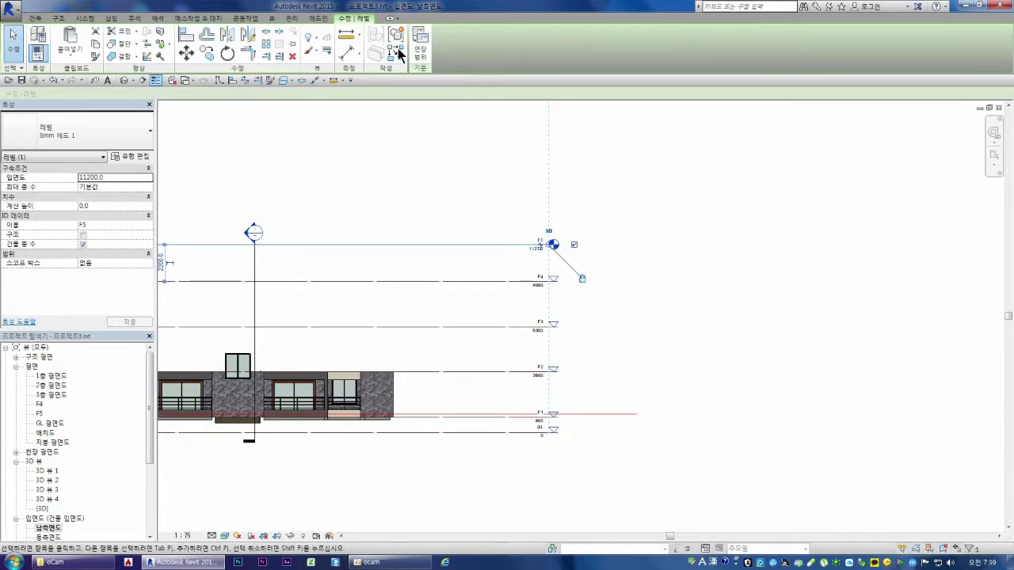
click(208, 57)
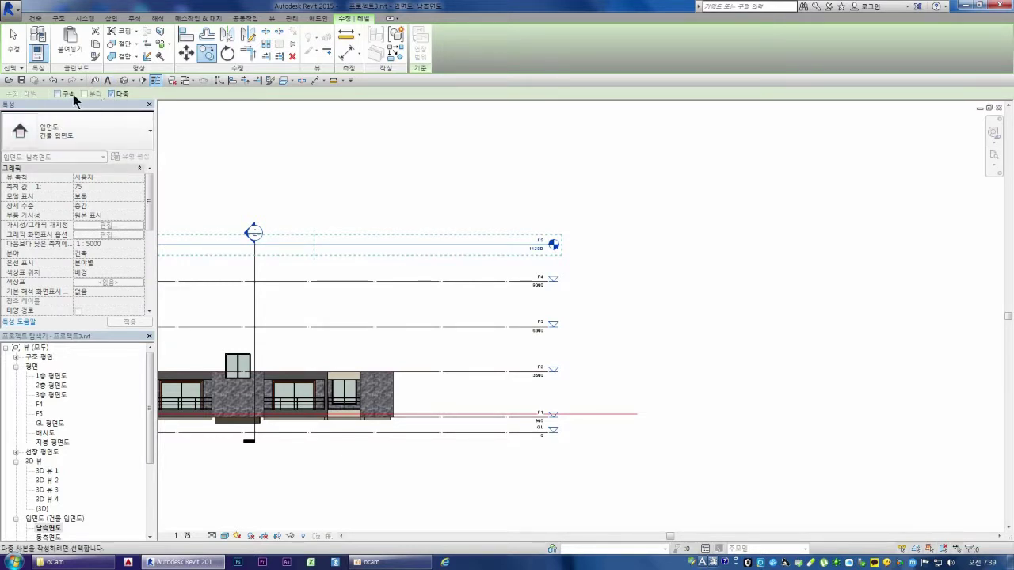
click(59, 95)
scroll(356, 215, down, 2)
scroll(417, 208, up, 2)
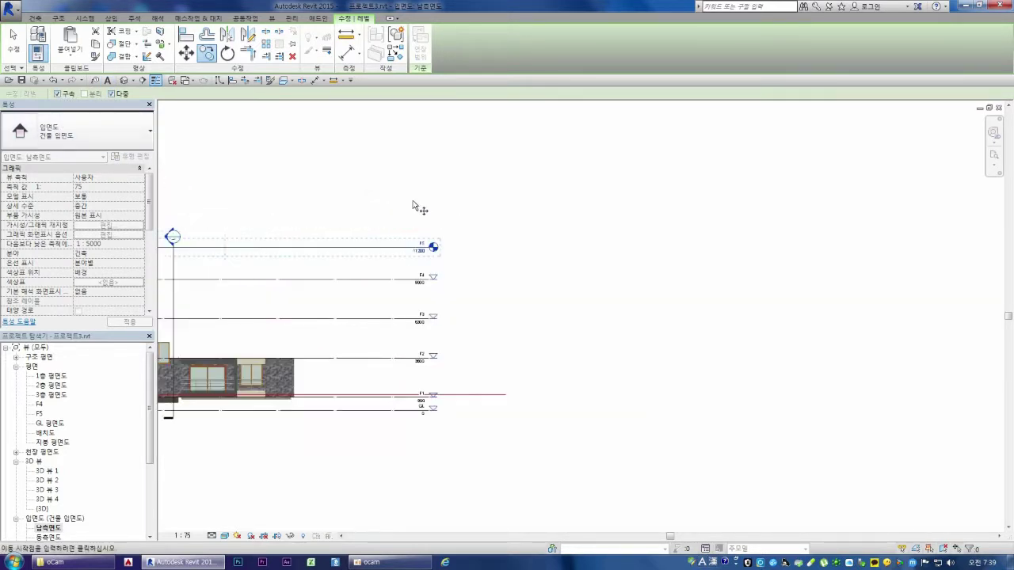
click(472, 229)
click(472, 196)
click(473, 165)
click(473, 140)
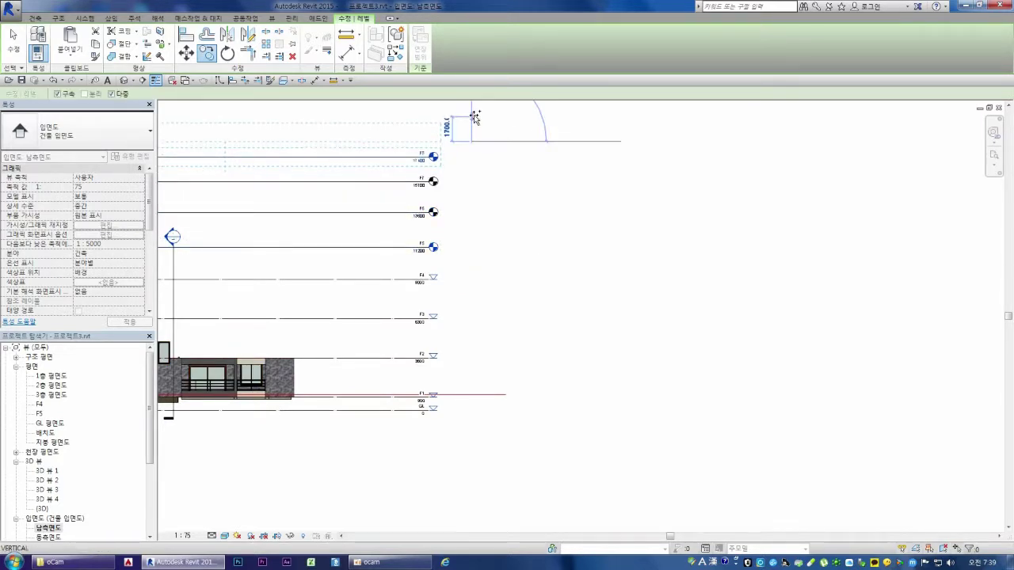
click(472, 114)
Continue placing level copies F10 through F15, then end the copy
scroll(463, 238, down, 1)
scroll(459, 231, up, 2)
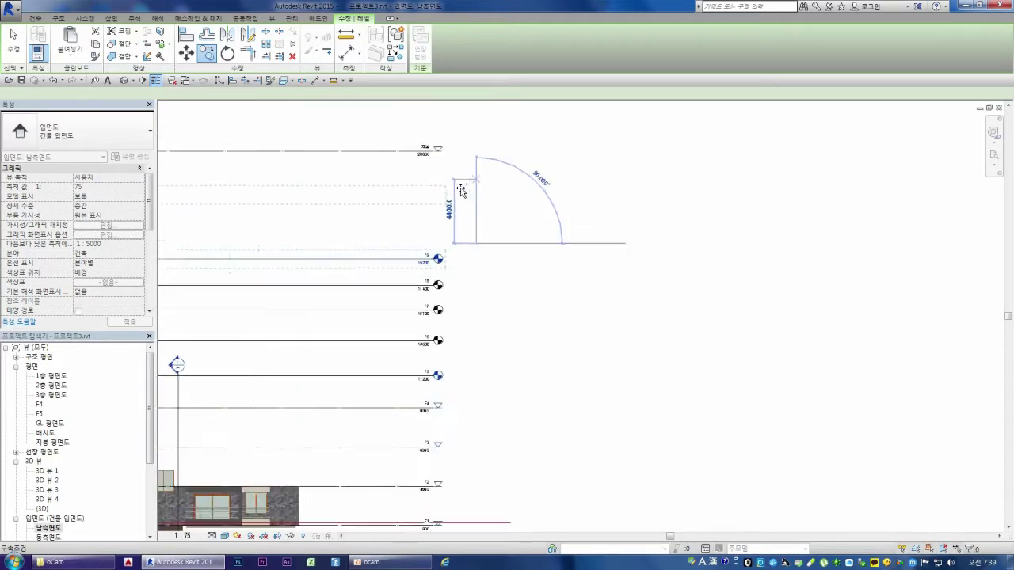
click(460, 235)
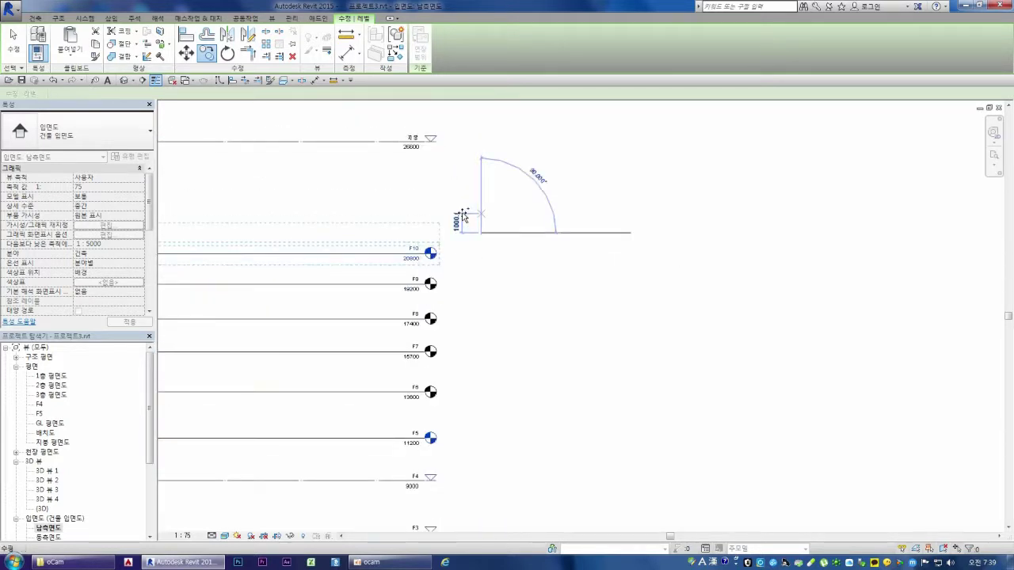
click(464, 216)
click(468, 192)
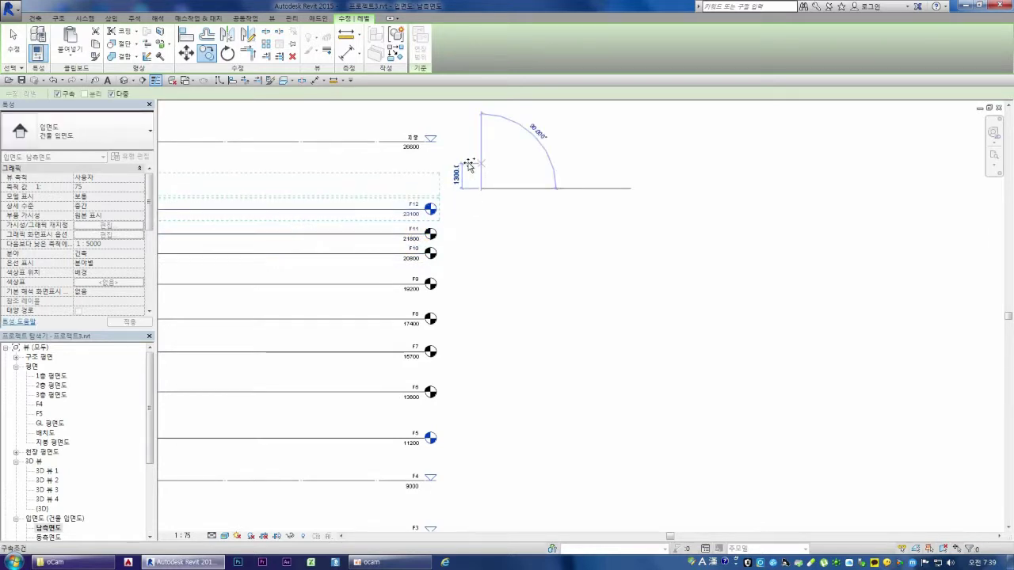
click(469, 164)
click(476, 151)
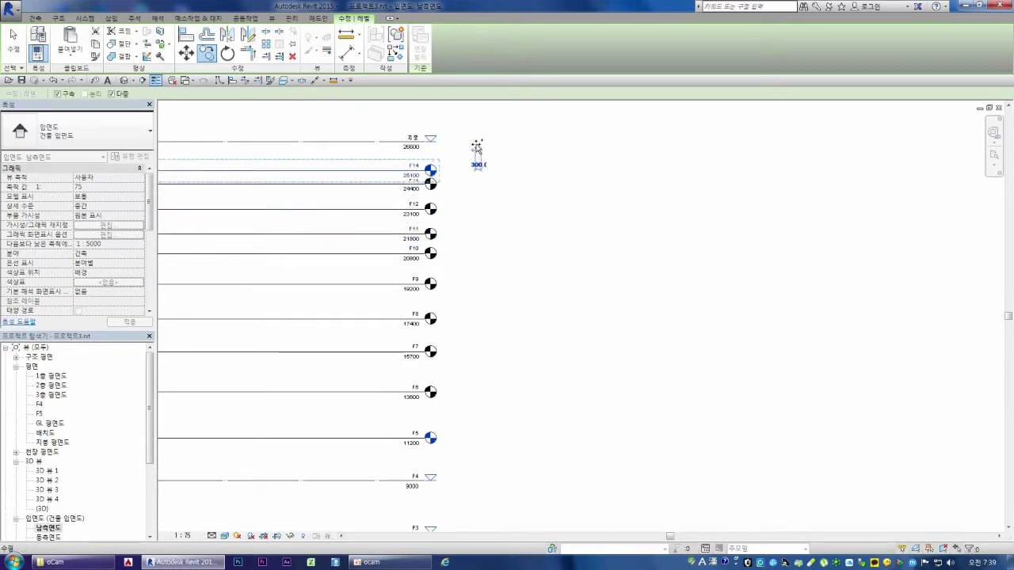
click(476, 141)
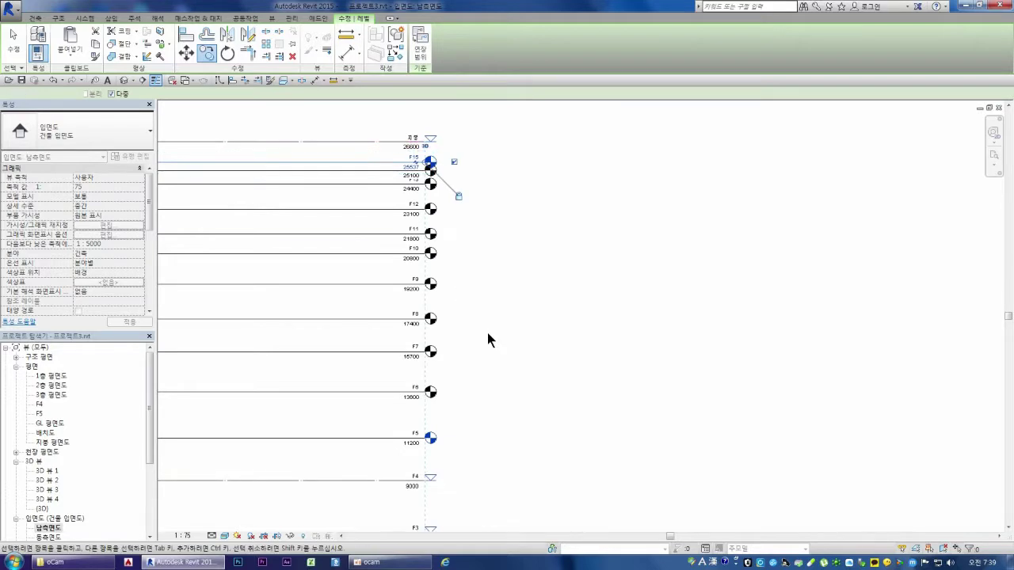
key(Escape)
key(Escape)
Raise the roof level to 35600 above F15 and clear the selection
scroll(514, 363, down, 2)
click(415, 219)
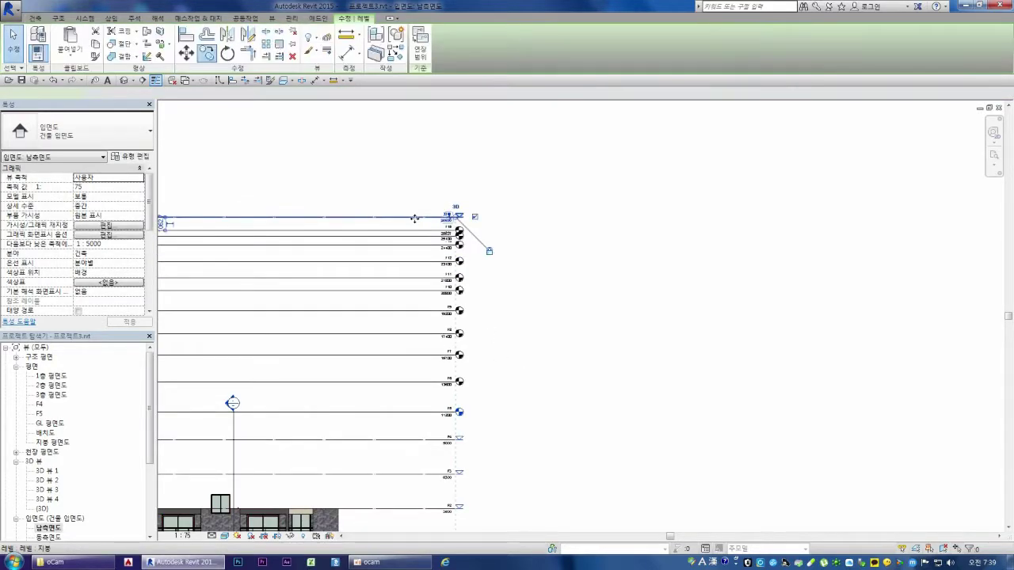
drag(415, 217, 417, 102)
scroll(481, 312, down, 1)
scroll(484, 311, down, 2)
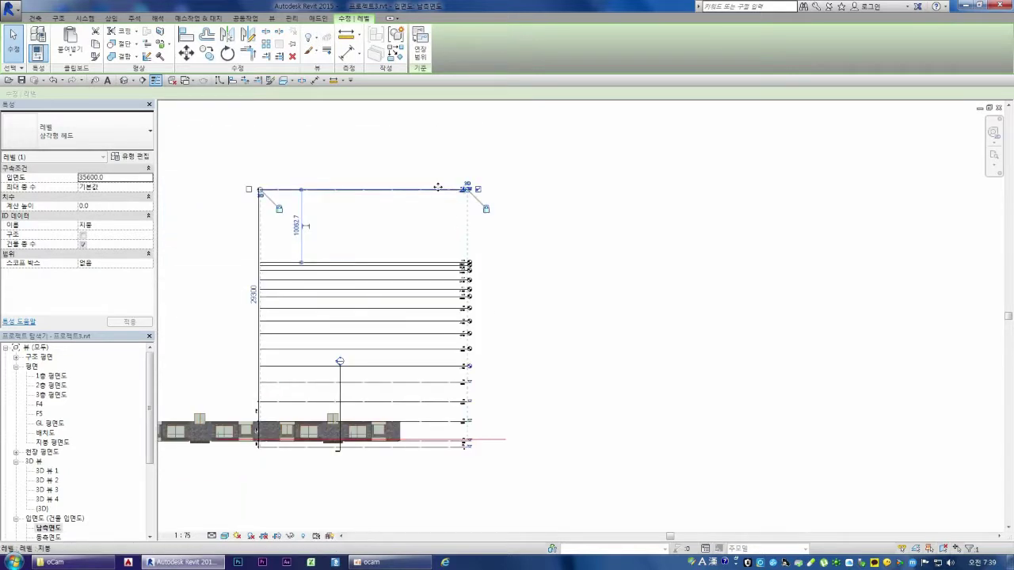
drag(438, 188, 439, 116)
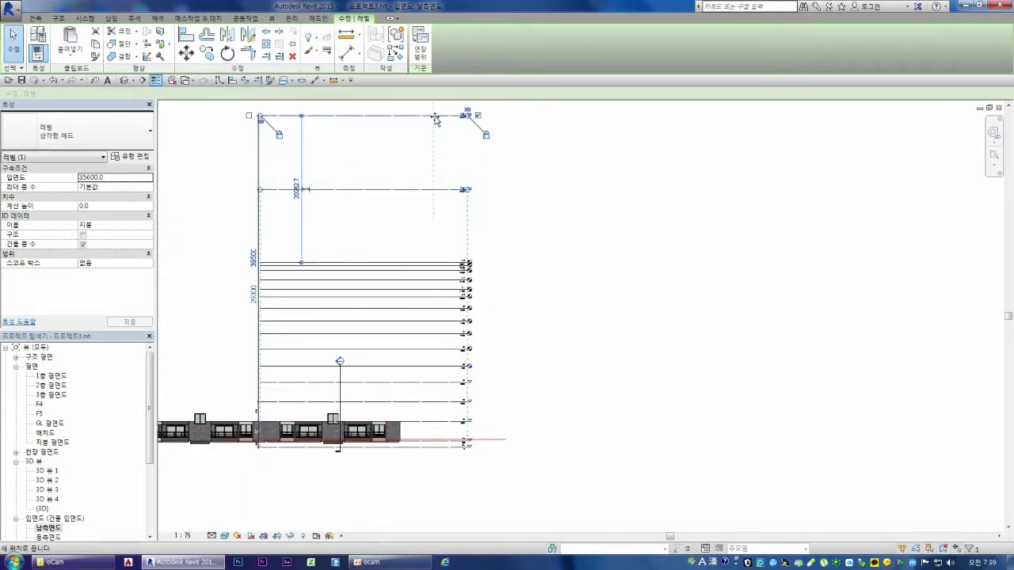
scroll(455, 437, up, 2)
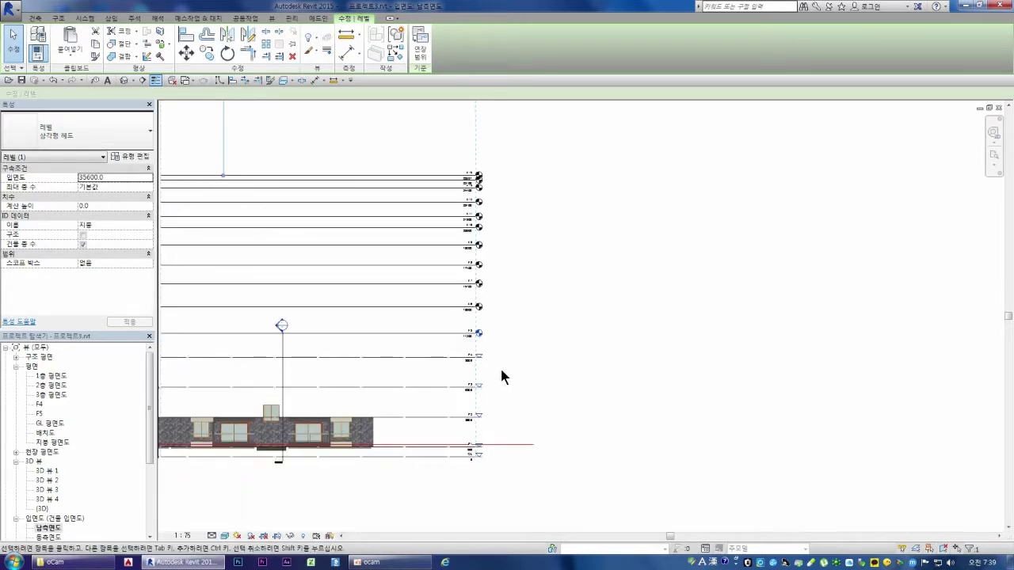
click(500, 366)
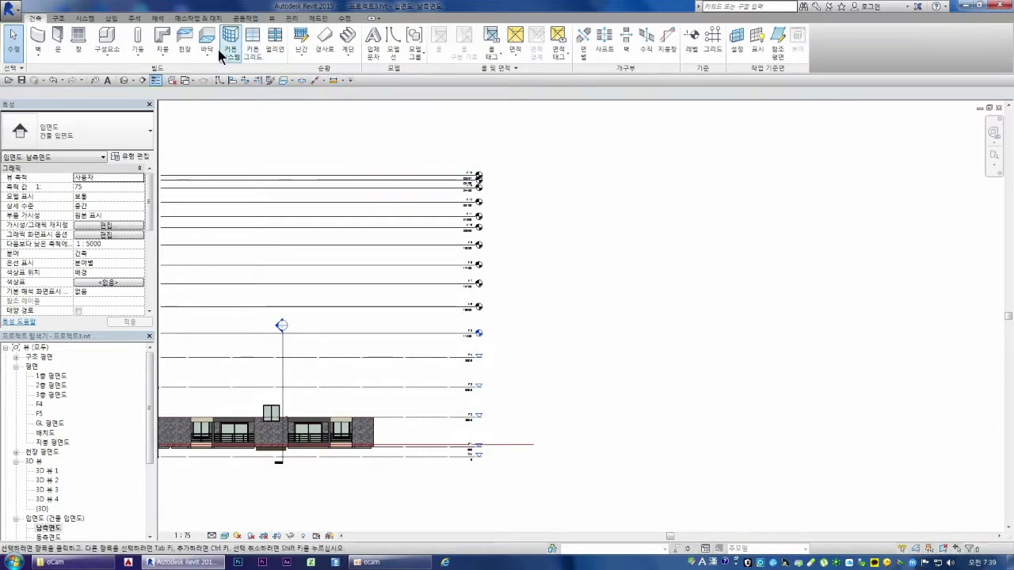
Add an aligned dimension chain running from GL up through every level to F15
click(319, 81)
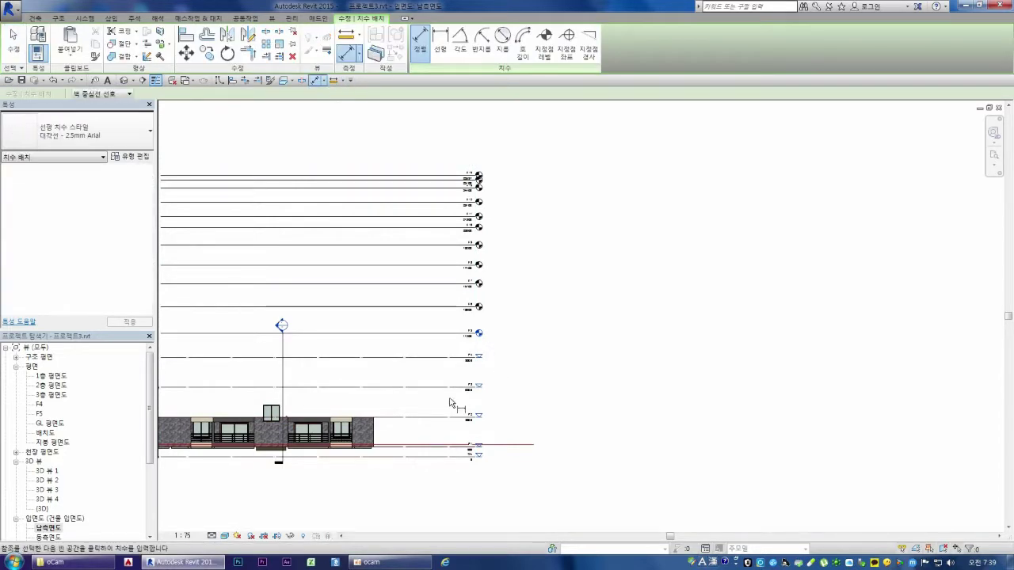
click(446, 458)
click(452, 417)
click(446, 387)
click(446, 357)
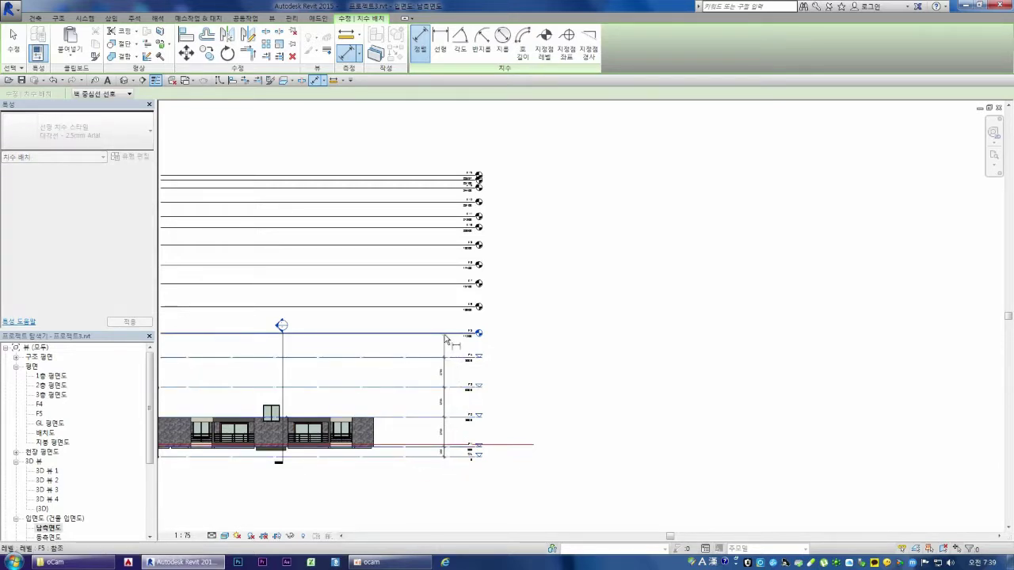
click(445, 333)
click(445, 307)
click(447, 282)
click(448, 265)
click(448, 244)
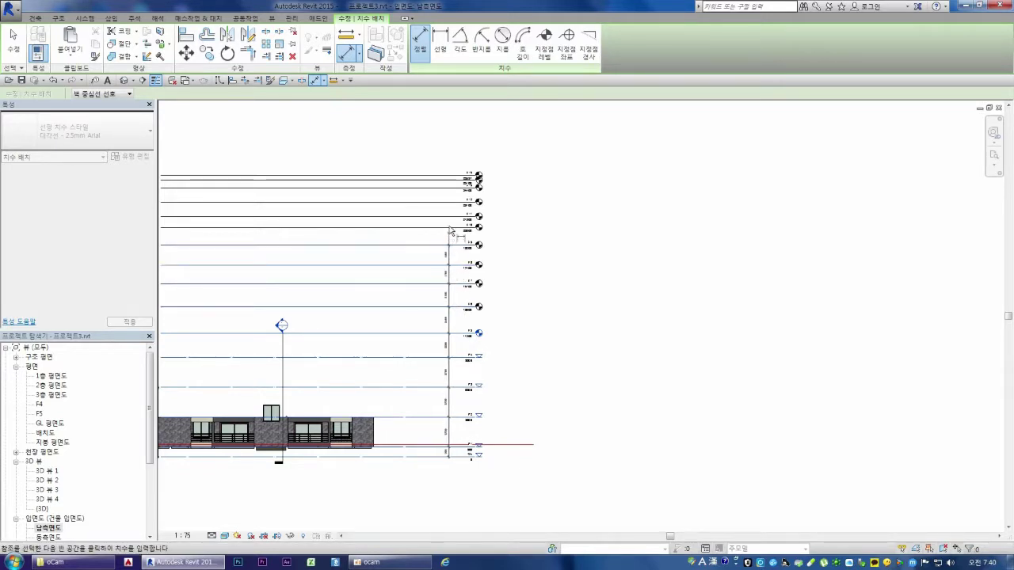
click(449, 227)
click(449, 216)
click(448, 202)
click(449, 188)
click(448, 182)
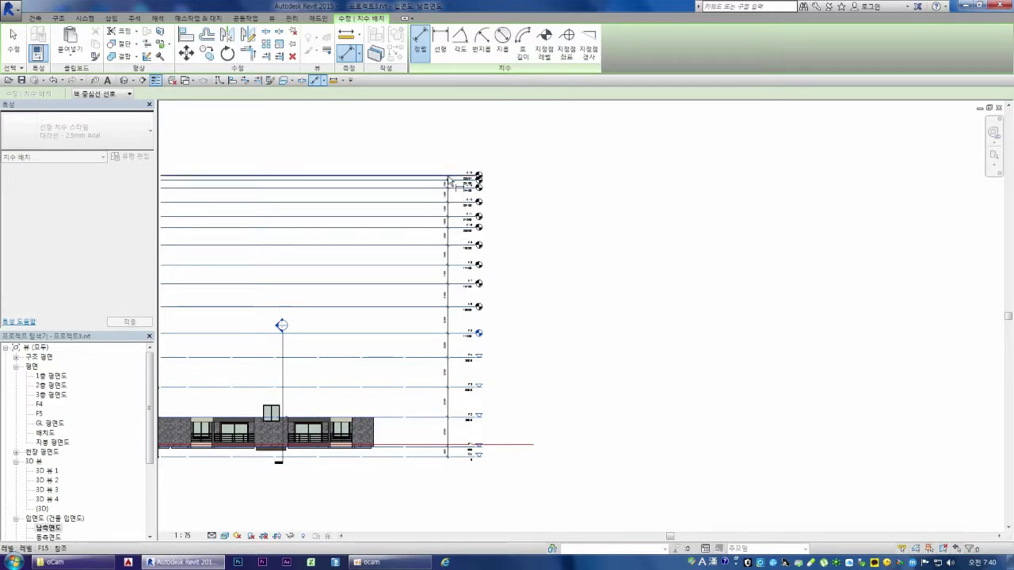
click(448, 176)
click(450, 176)
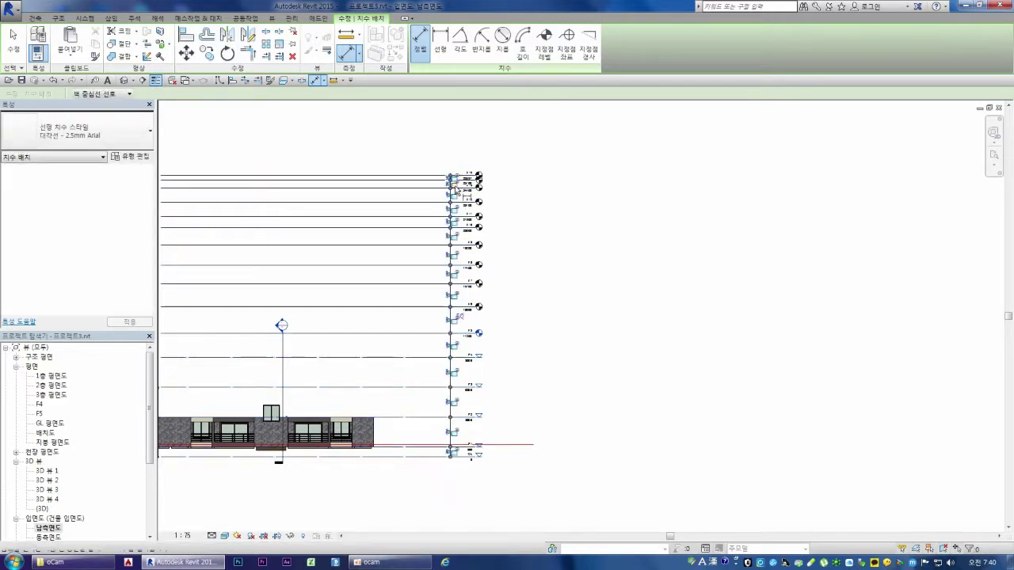
scroll(448, 175, up, 2)
scroll(439, 184, up, 2)
key(Escape)
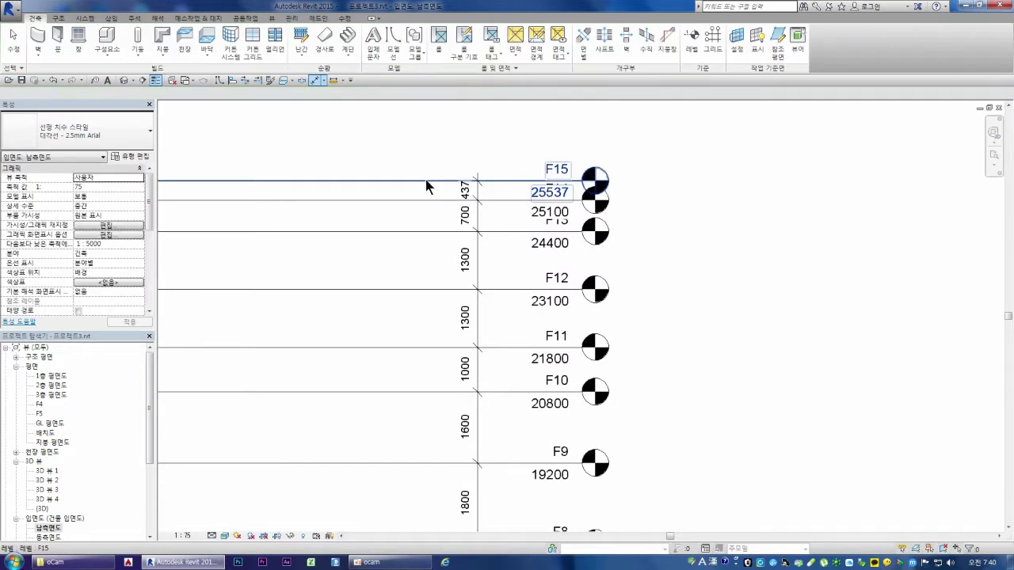
Set levels F15 and F14 each 2700 above the level below
click(466, 189)
click(467, 191)
text(2700)
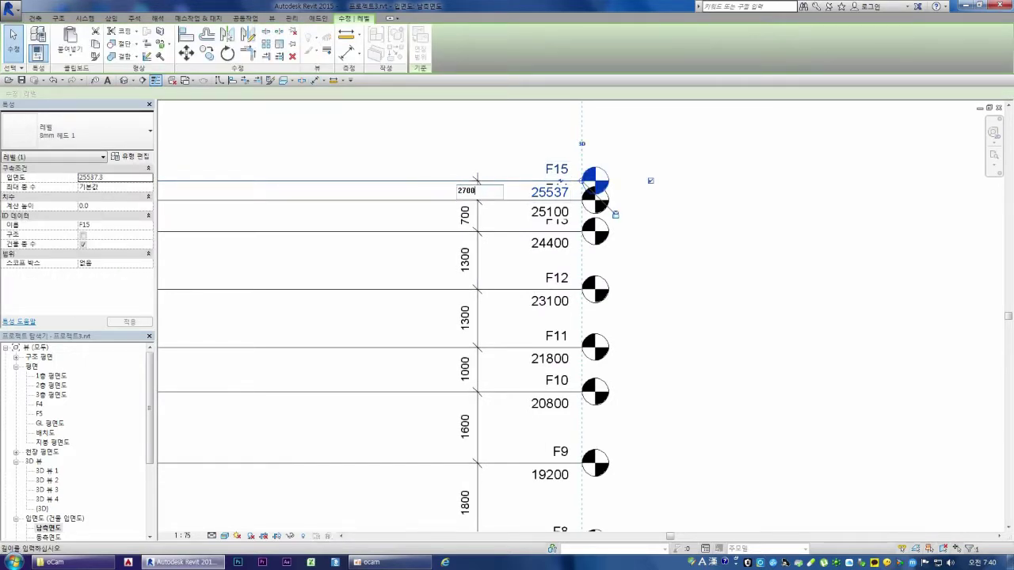
key(Return)
click(399, 200)
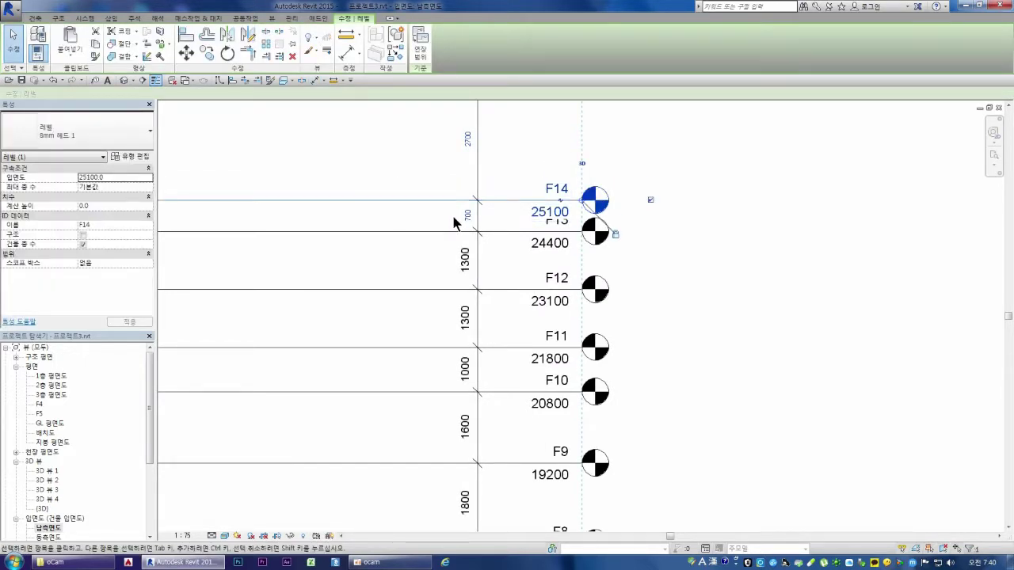
click(467, 215)
text(00)
key(Return)
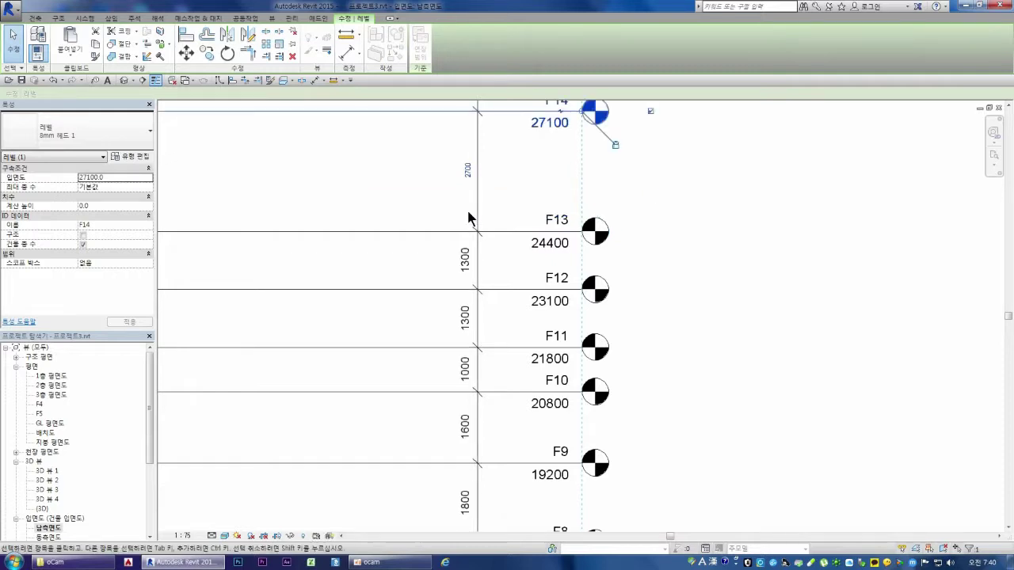
scroll(472, 309, down, 3)
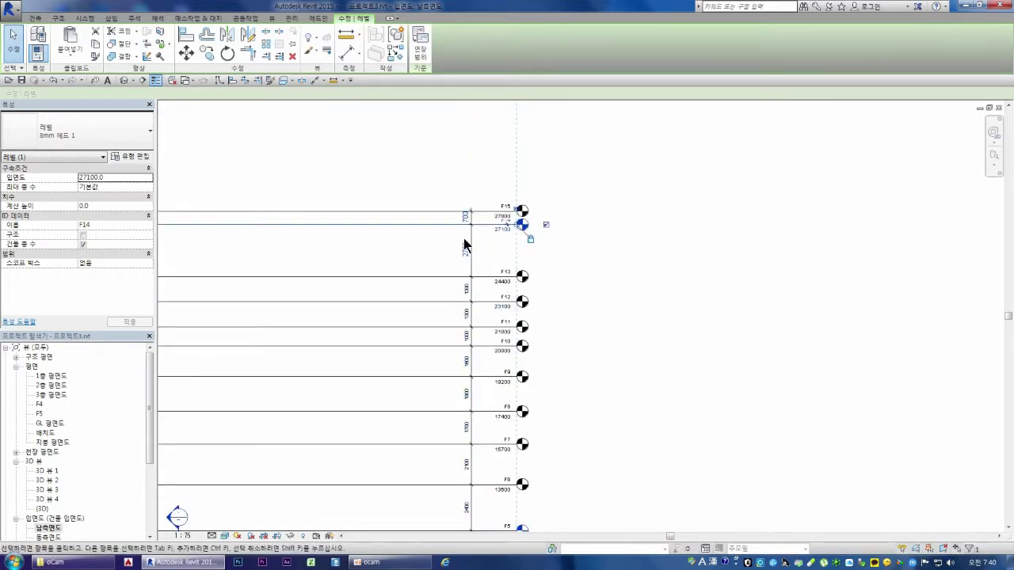
scroll(451, 187, down, 2)
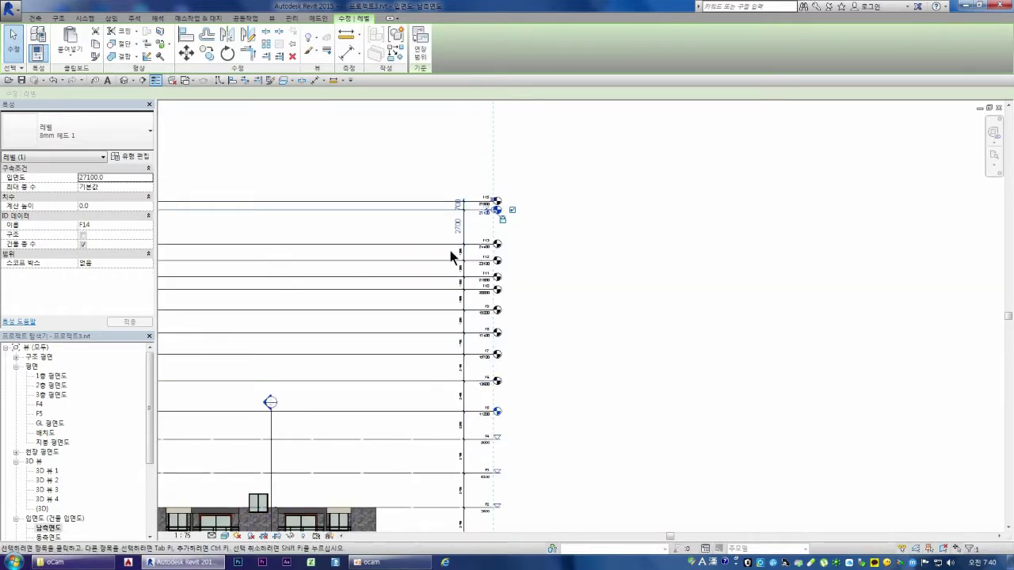
Drag F15 up to 40700, then raise F14, F13 and F12 (to 31800)
click(423, 205)
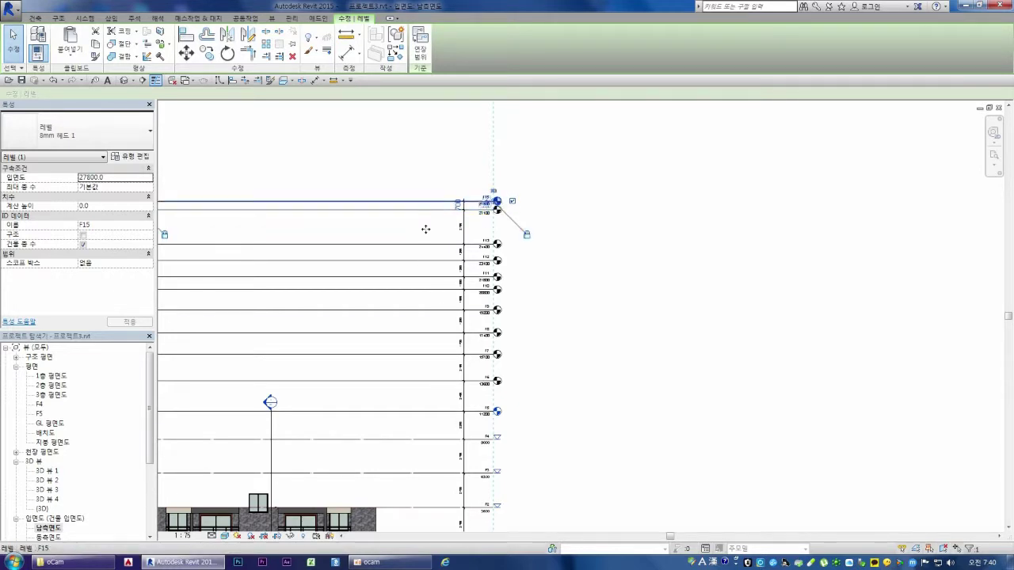
scroll(477, 478, down, 2)
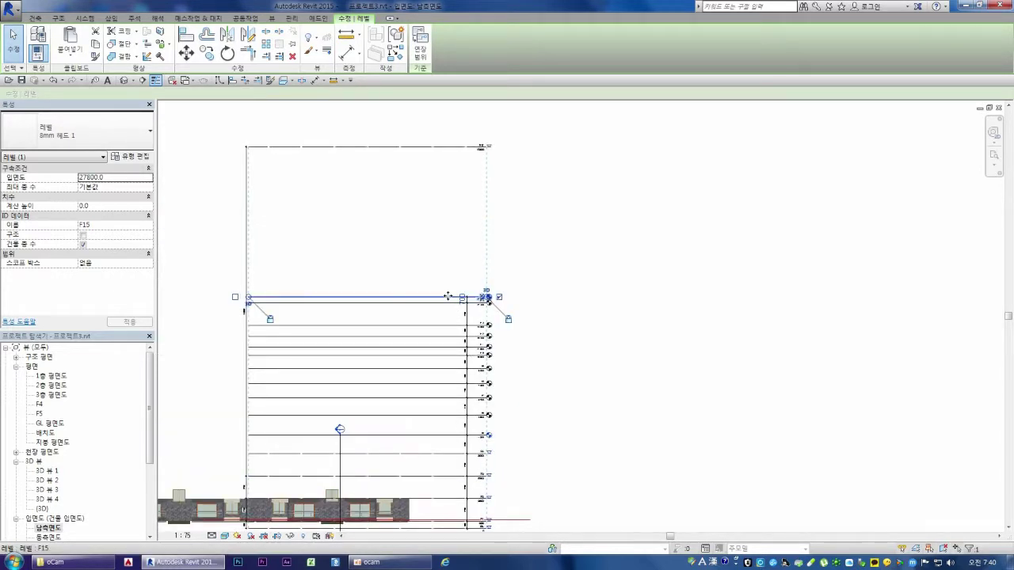
drag(448, 298, 451, 173)
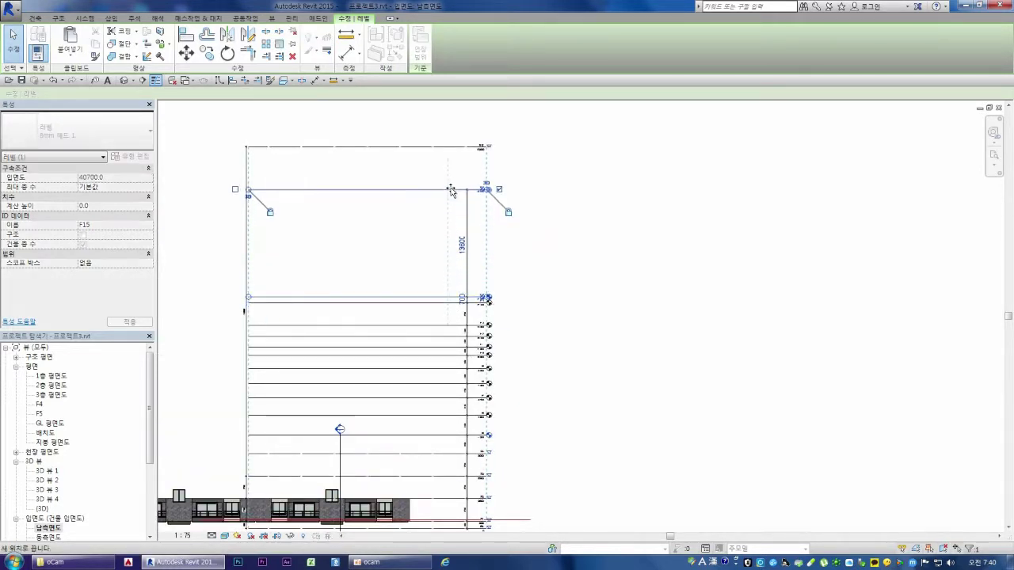
click(462, 298)
drag(441, 298, 442, 289)
drag(441, 251, 441, 213)
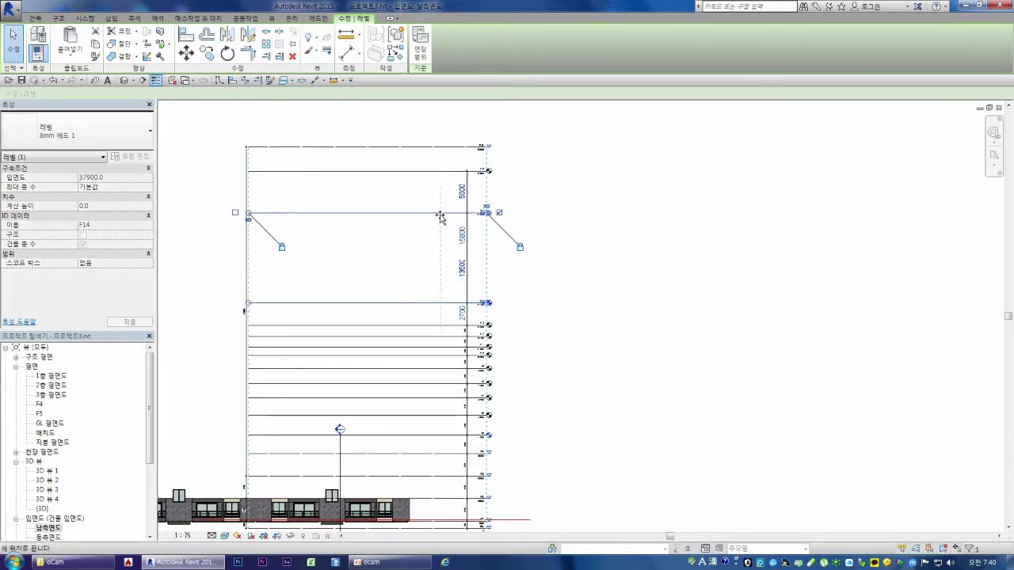
click(439, 322)
drag(438, 324, 438, 249)
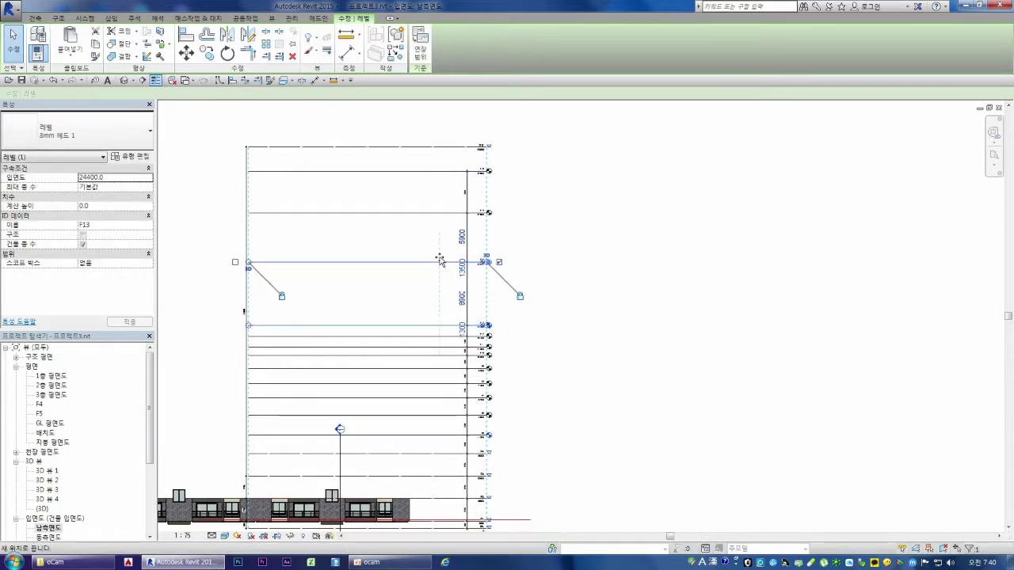
click(439, 336)
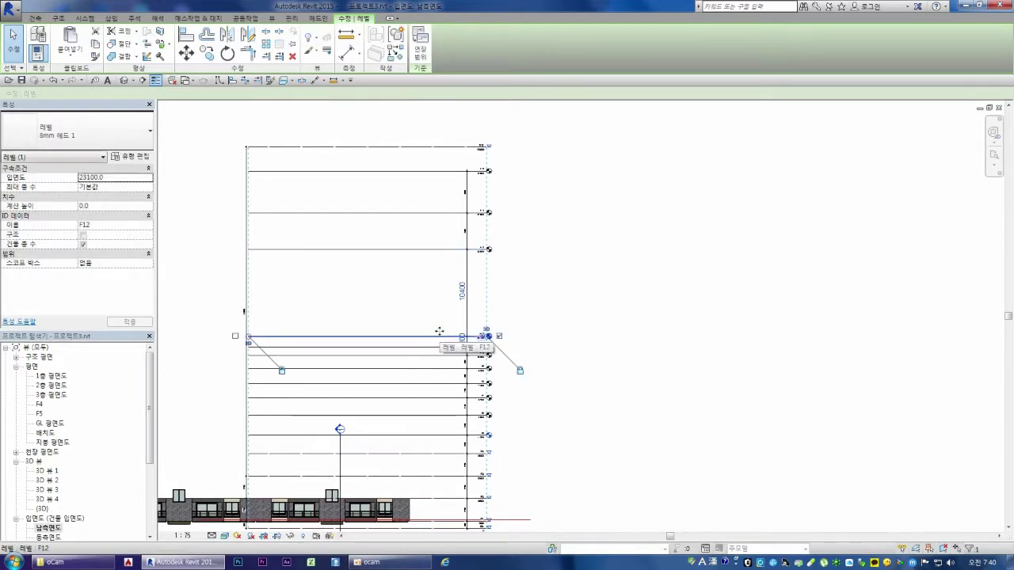
drag(440, 336, 440, 263)
Raise F11 to 29200, F10, F9 to 24800, F8, F7, F6 to 17300, and F5 to 14100
click(438, 345)
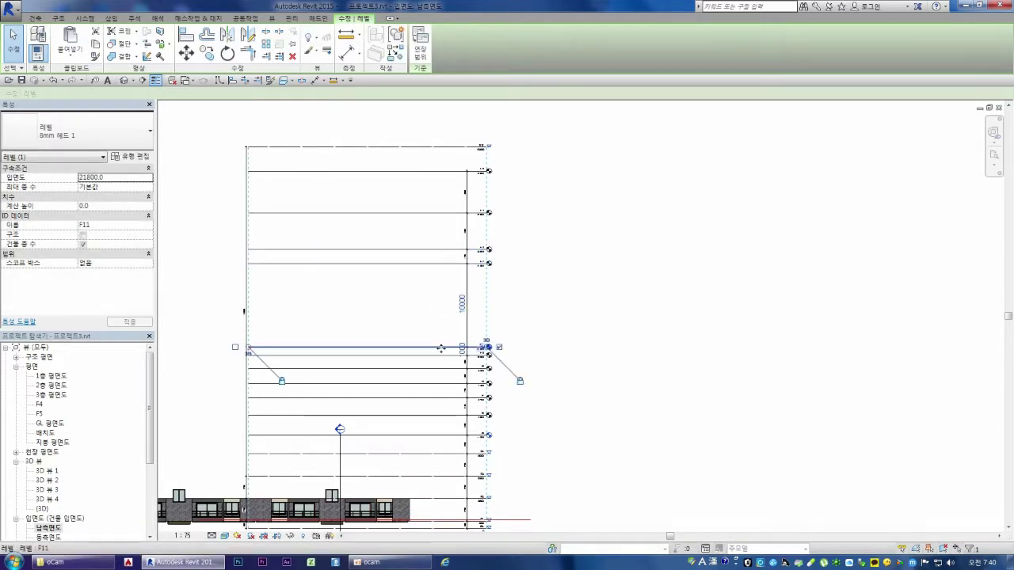
drag(438, 345, 440, 281)
click(442, 355)
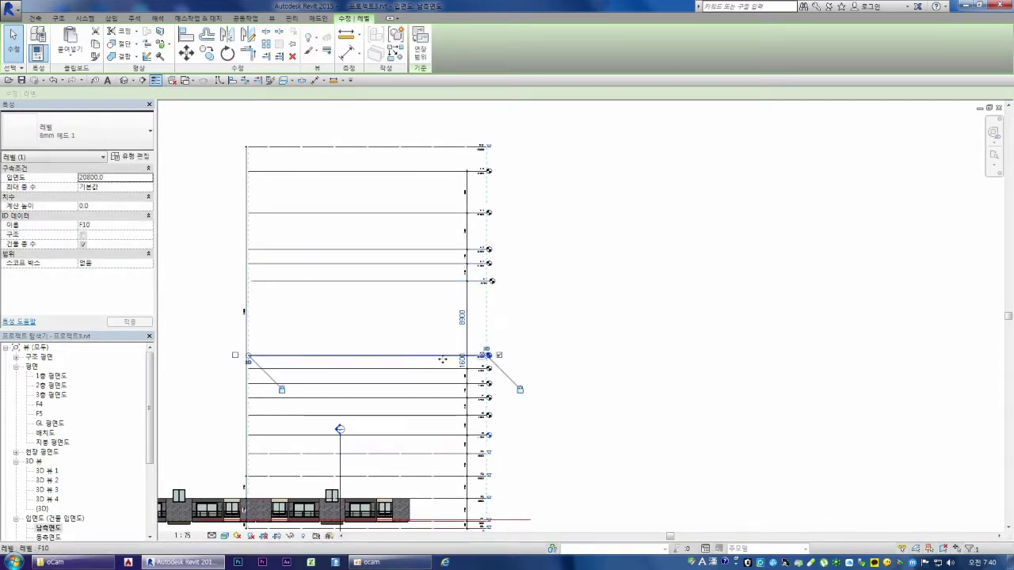
drag(442, 355, 442, 302)
click(442, 369)
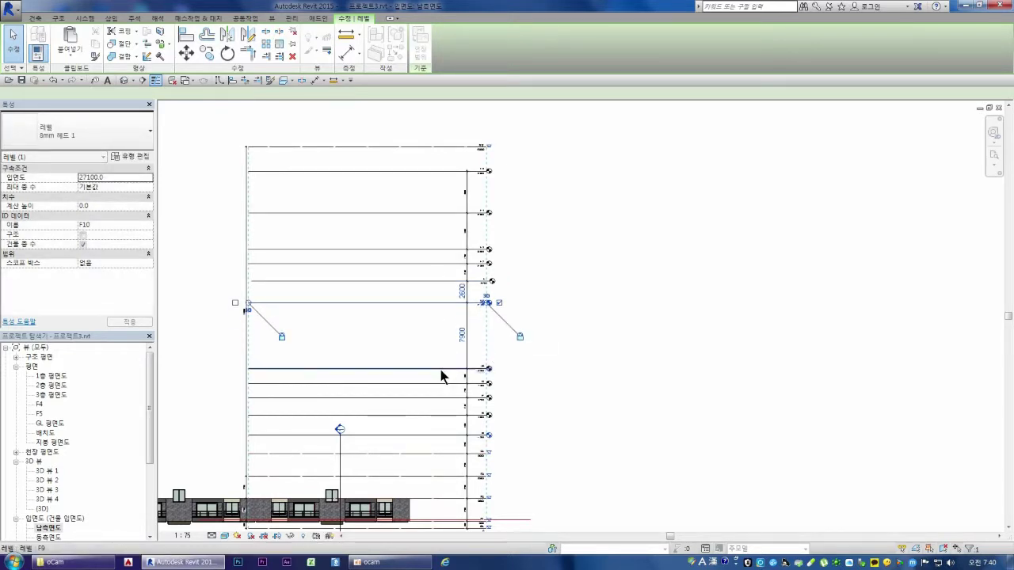
drag(442, 368, 444, 322)
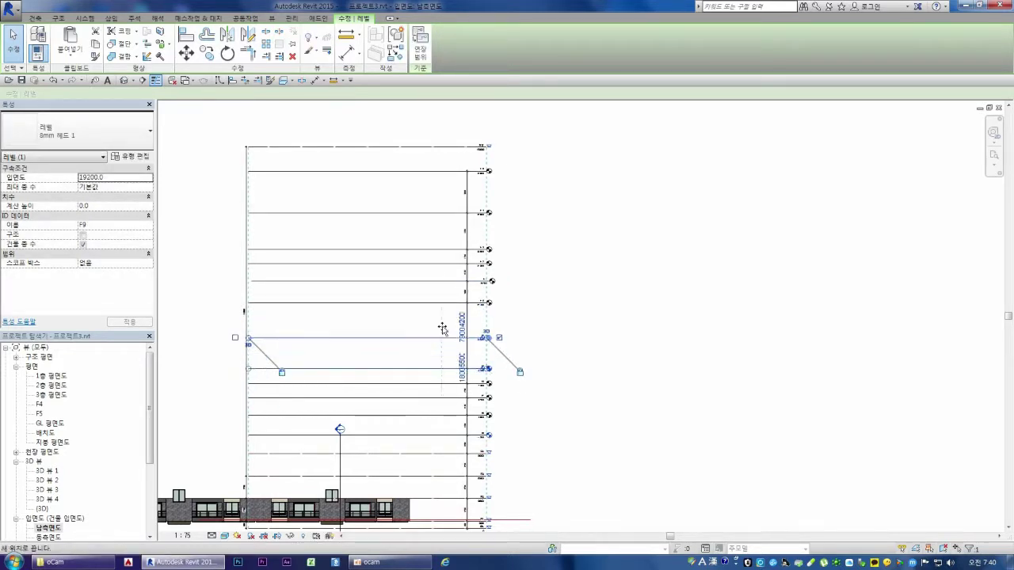
click(445, 383)
drag(446, 383, 444, 337)
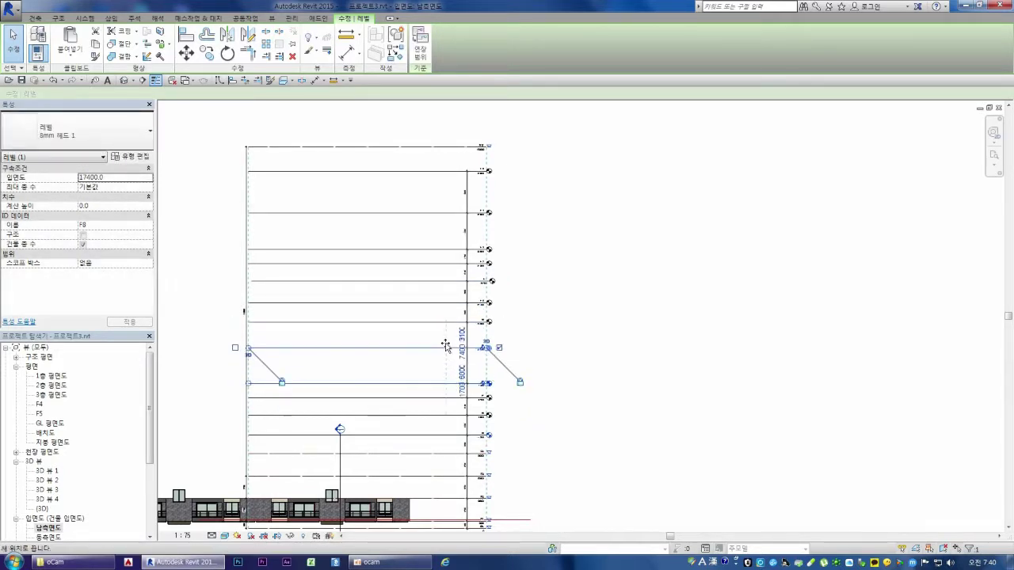
click(444, 398)
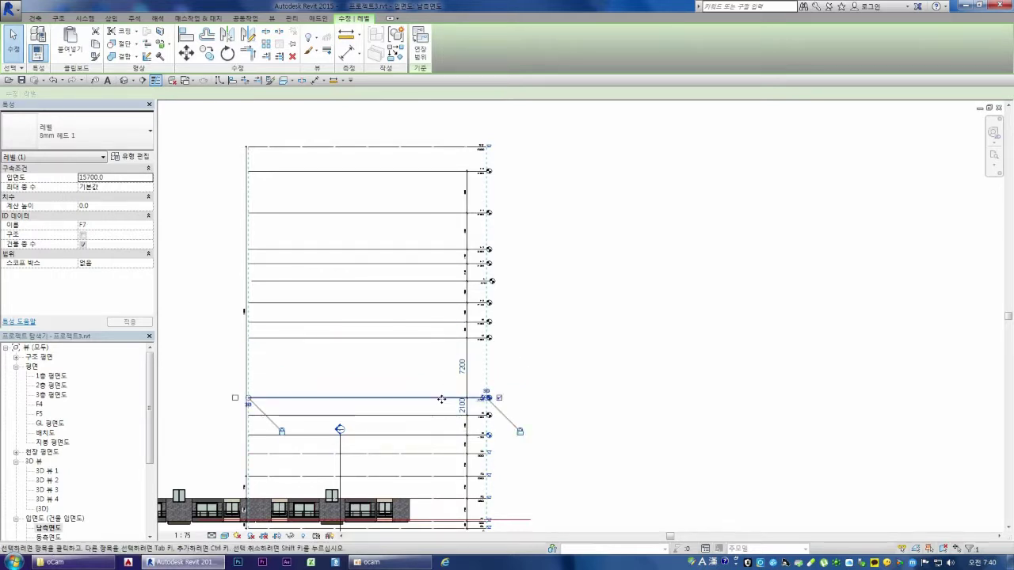
drag(443, 398, 443, 358)
click(443, 414)
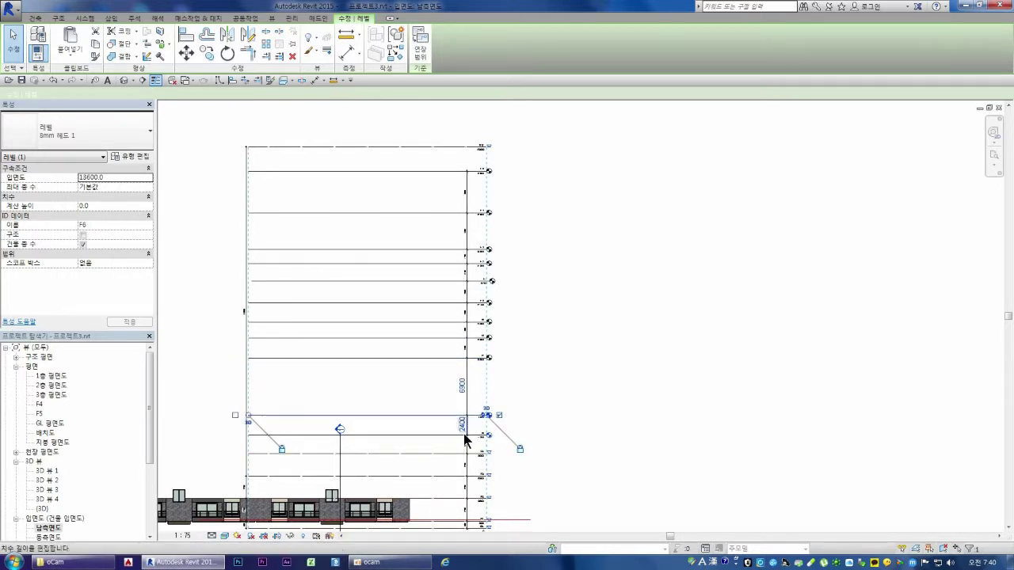
drag(446, 415, 446, 384)
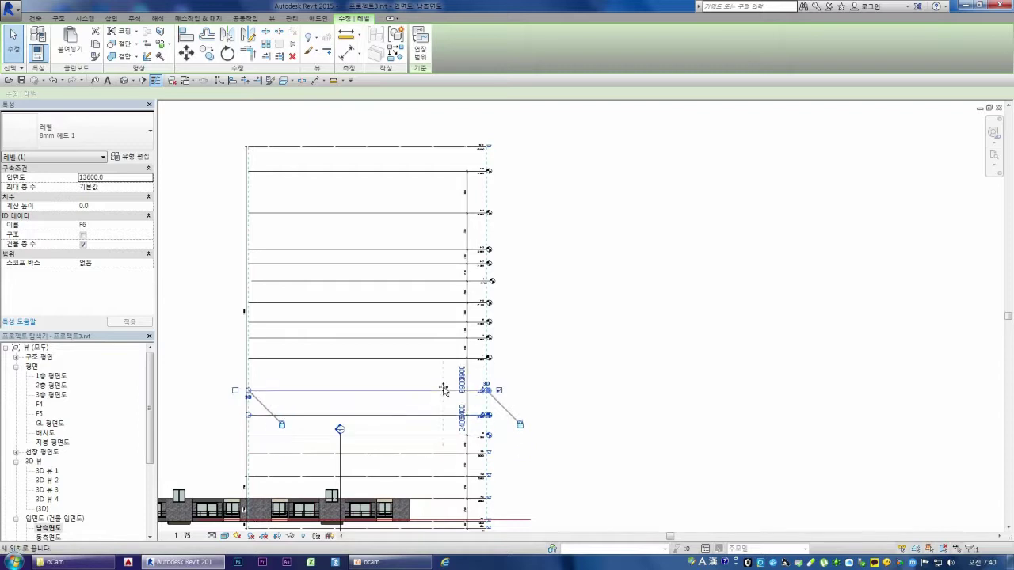
click(445, 436)
drag(445, 435, 446, 411)
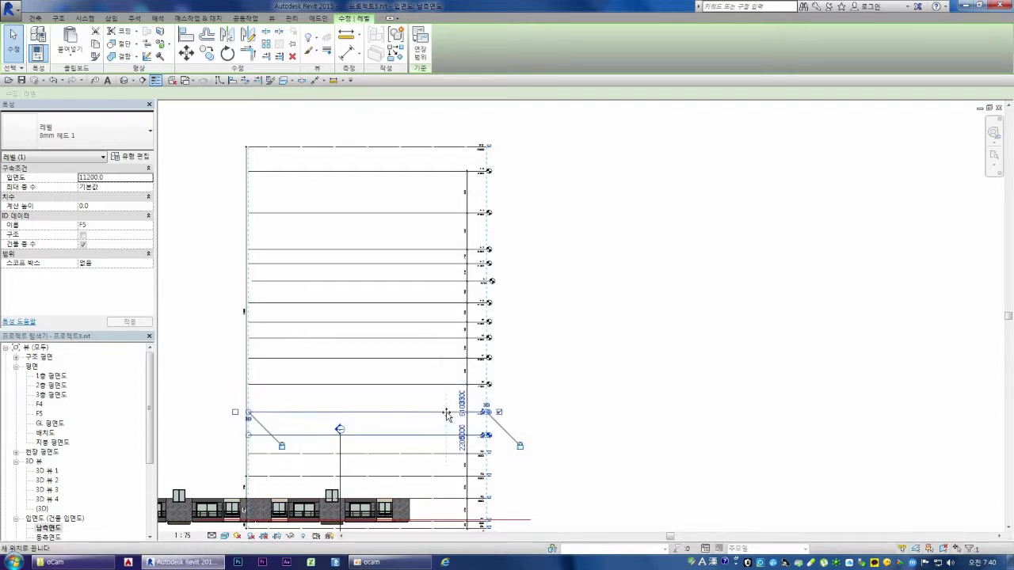
click(450, 453)
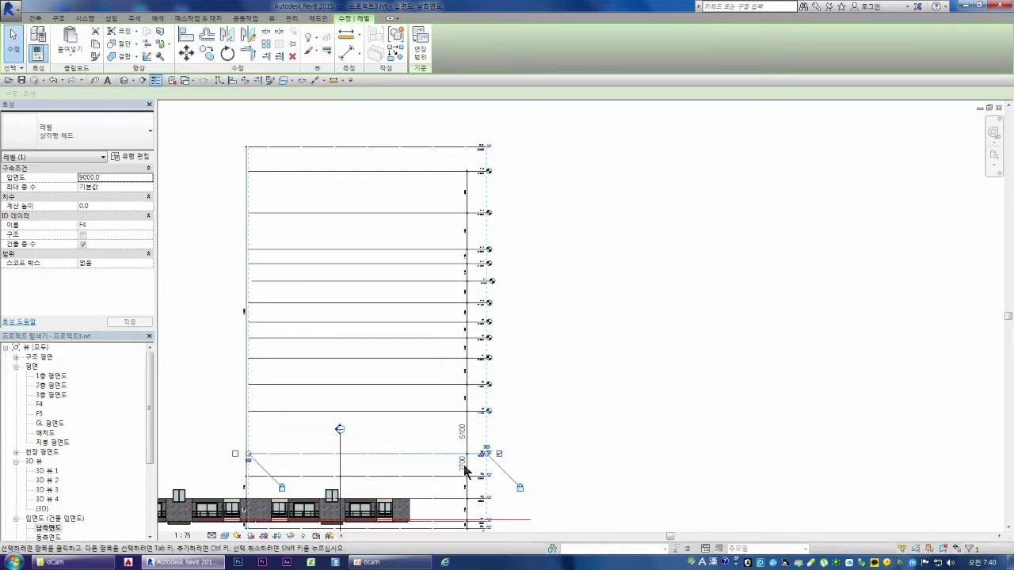
scroll(449, 413, up, 2)
Respace F5, F6 and F7 at 2700, placing them at 11700, 14400 and 17100
click(451, 382)
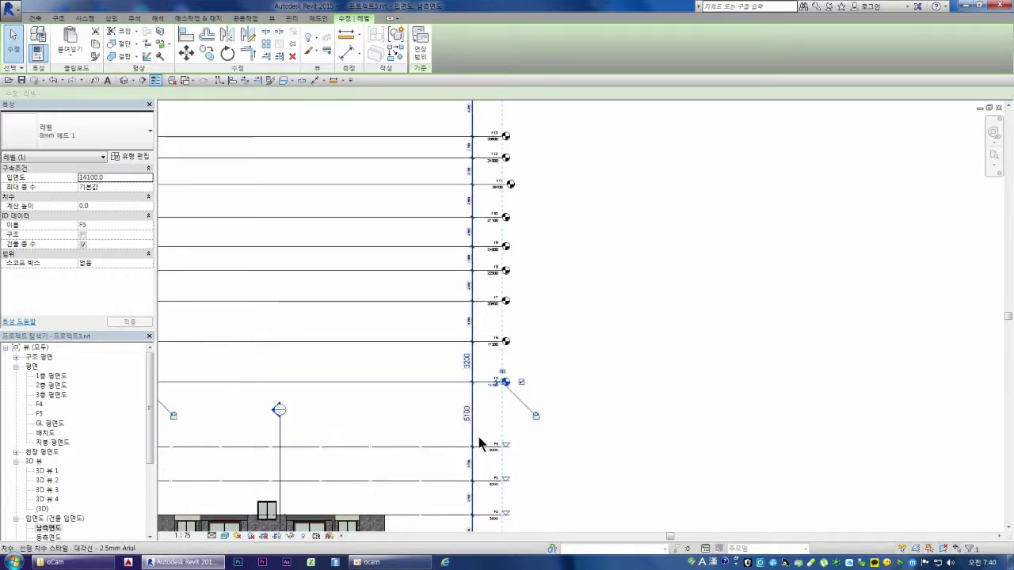
click(466, 413)
text(2700)
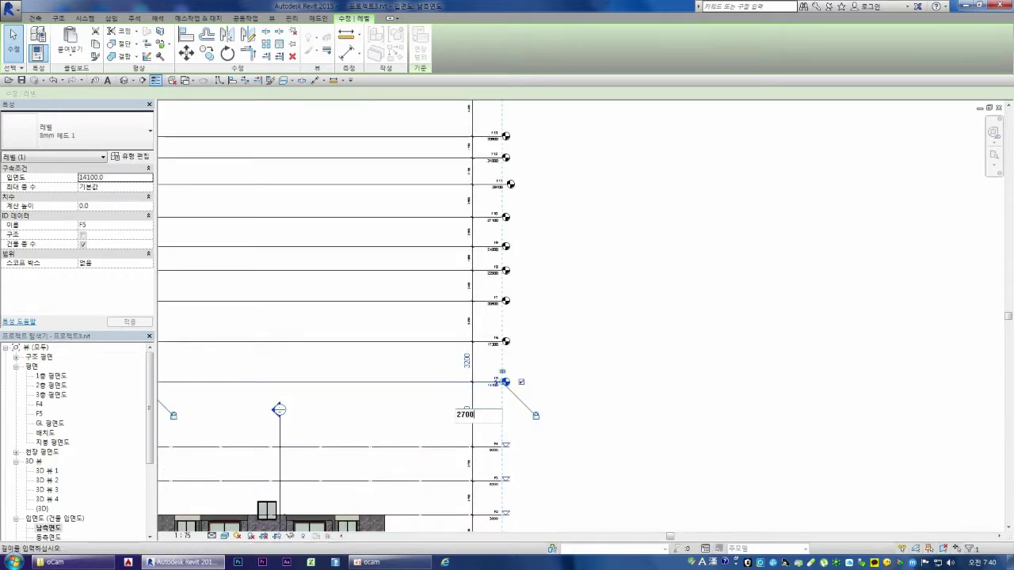
key(Return)
click(449, 342)
click(466, 376)
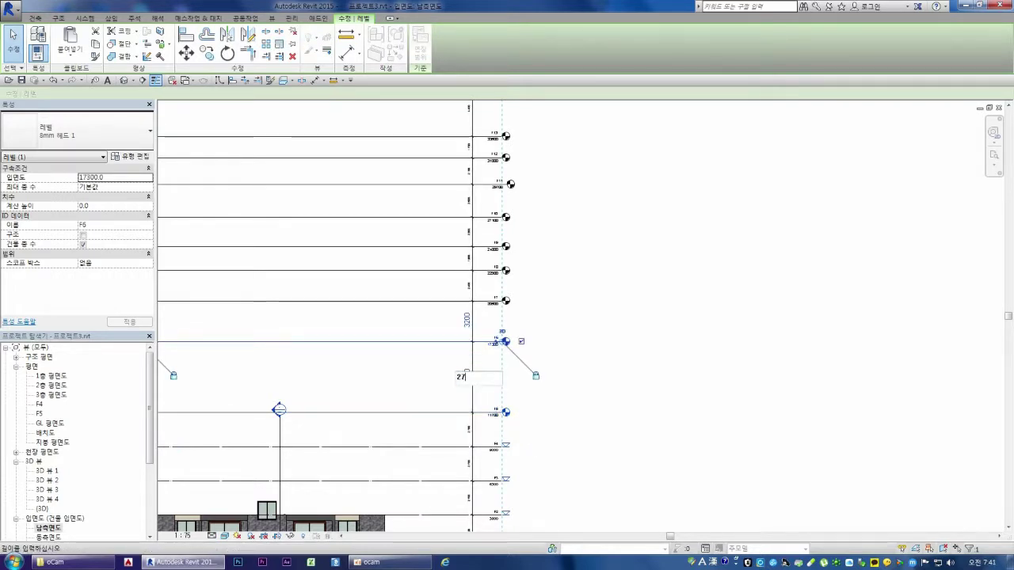
text(00)
key(Return)
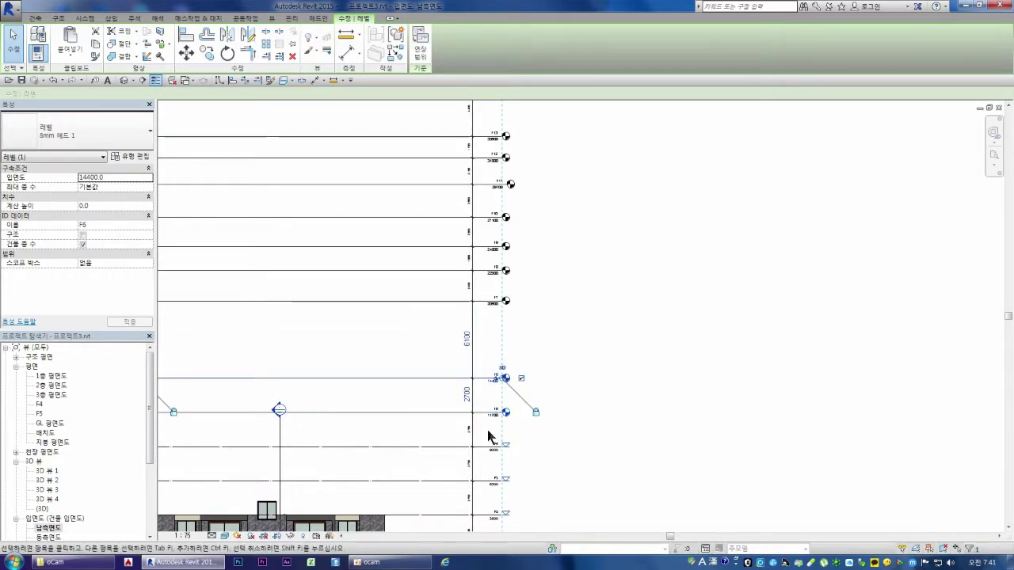
click(444, 310)
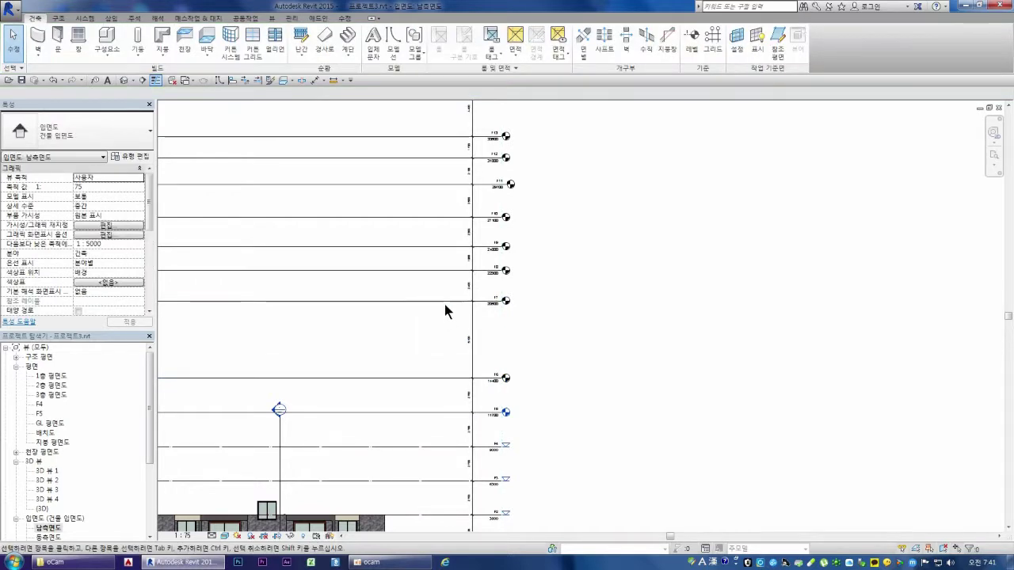
click(448, 302)
click(468, 339)
text(27)
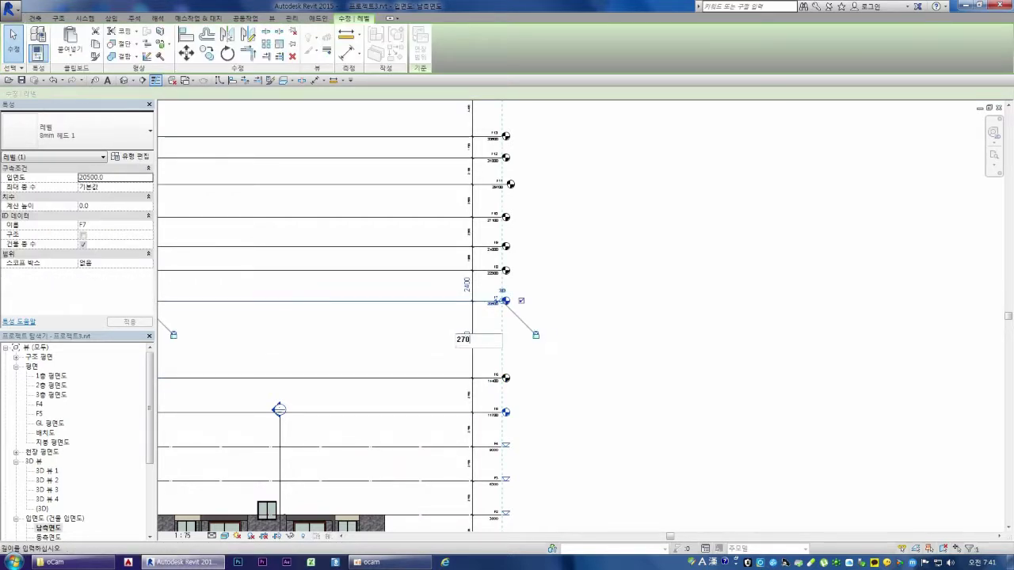
text(0)
key(Return)
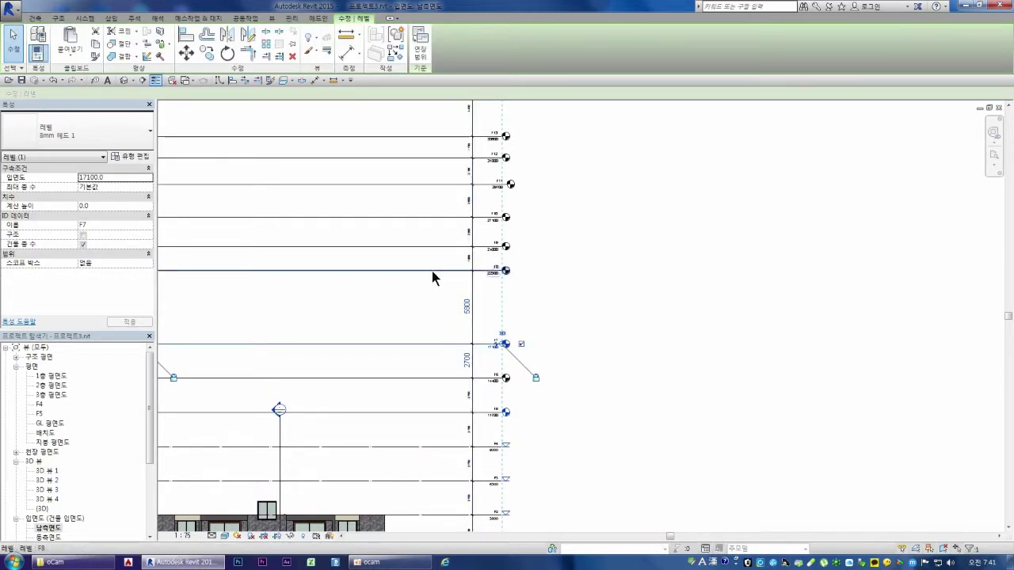
Respace F8, F9 and F10 at 2700, placing them at 19800, 22500 and 25200
click(432, 271)
click(466, 305)
text(2700)
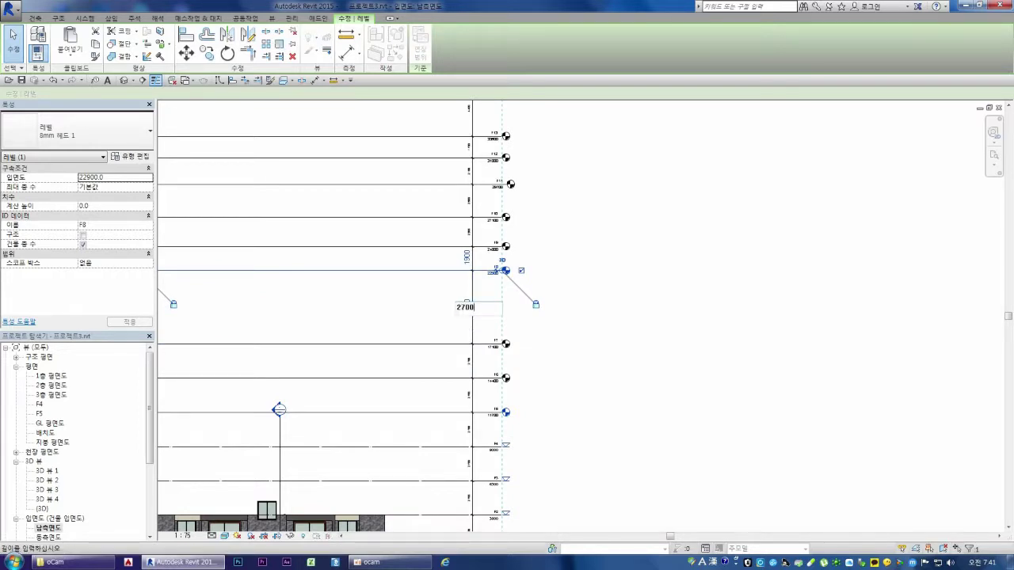
key(Return)
click(439, 247)
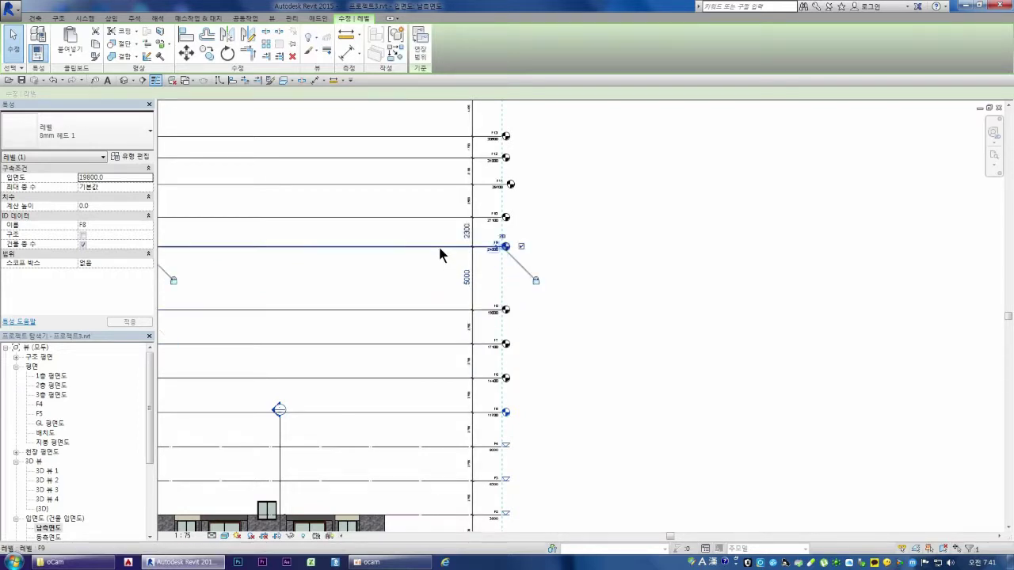
click(467, 277)
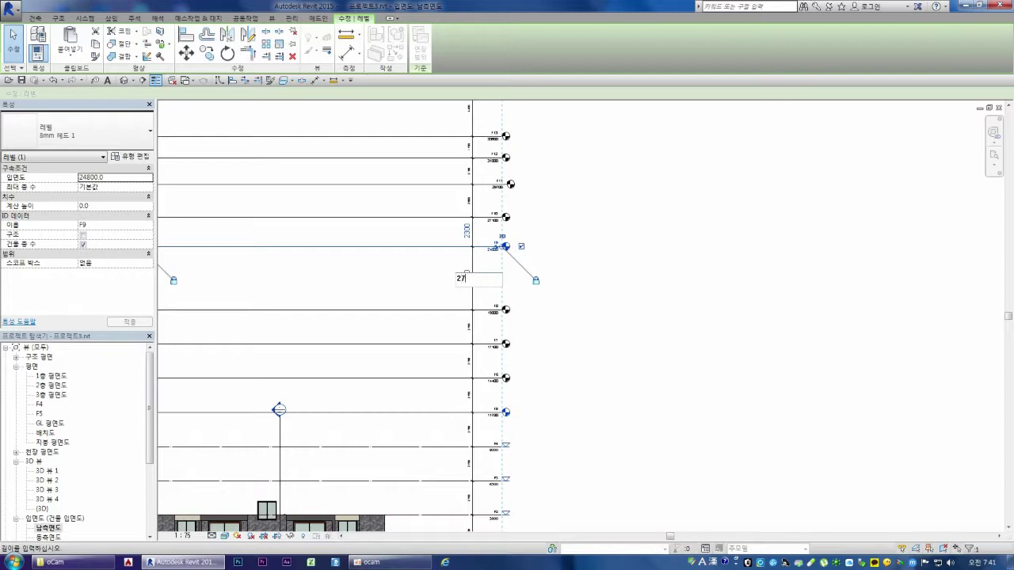
text(00)
key(Return)
click(441, 218)
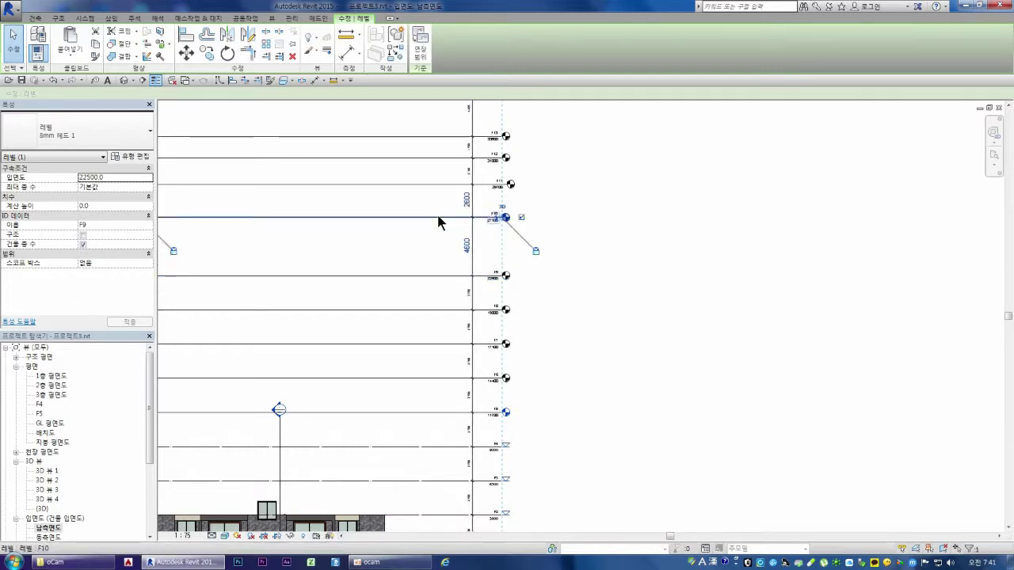
click(468, 248)
text(00)
key(Return)
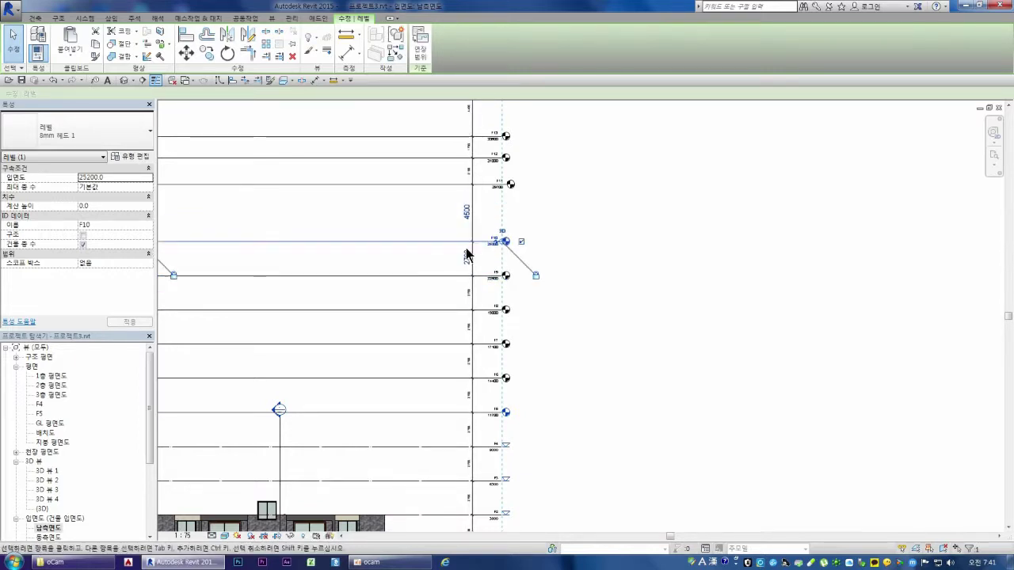
Set F11, F12 and F13 each 2700 above the level below
click(467, 214)
click(430, 184)
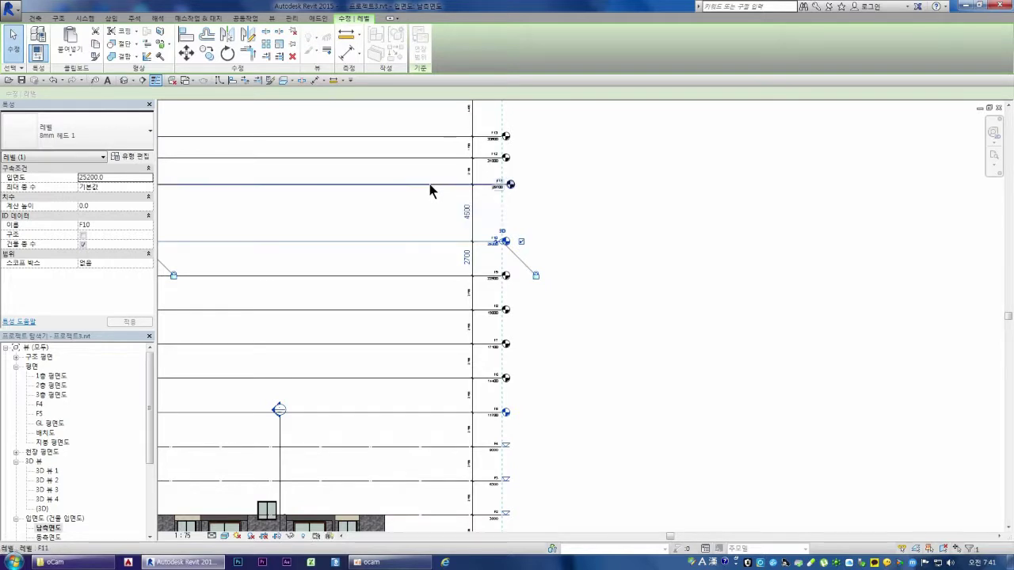
click(468, 211)
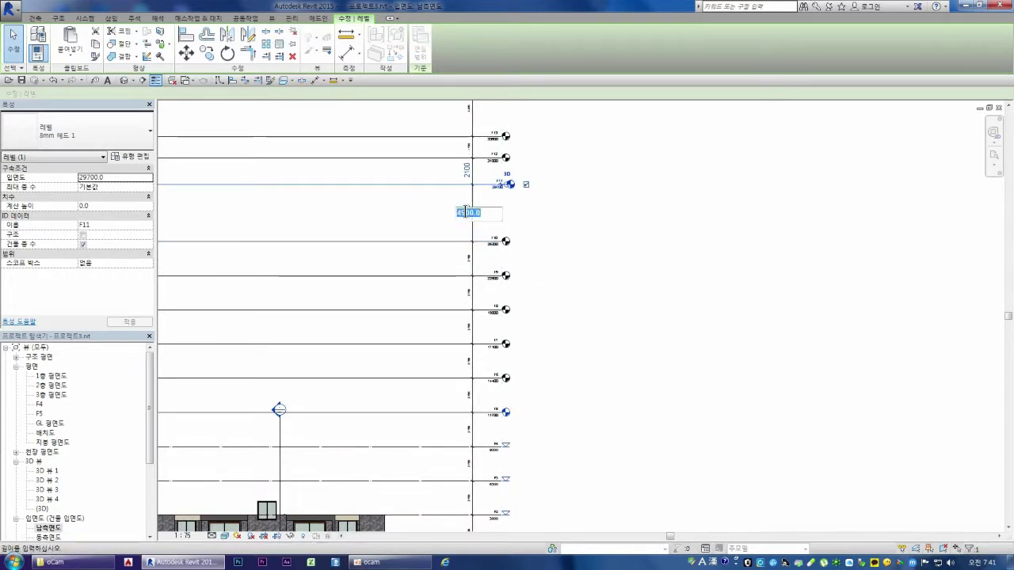
key(Return)
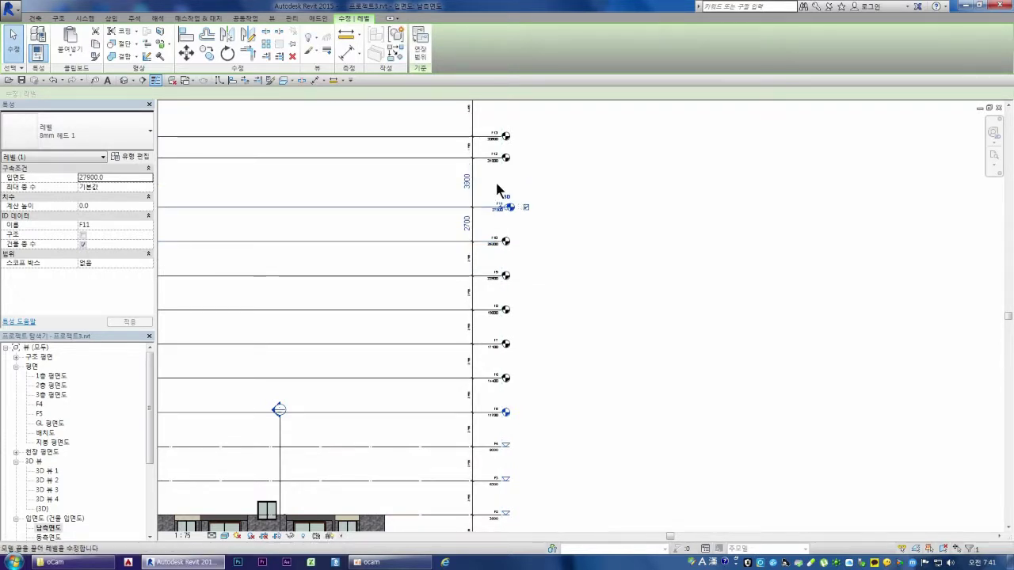
click(430, 158)
click(467, 179)
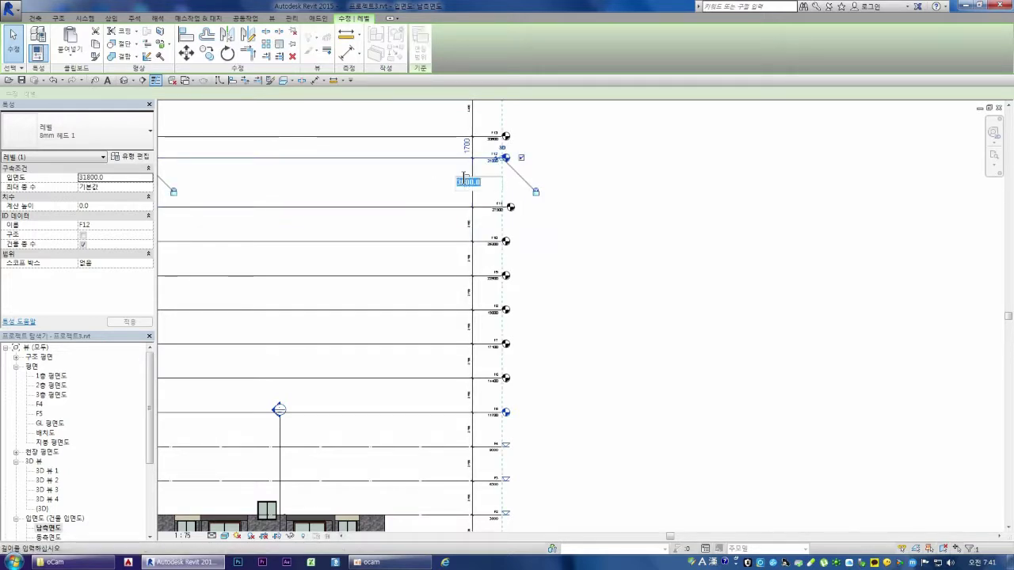
text(00)
key(Return)
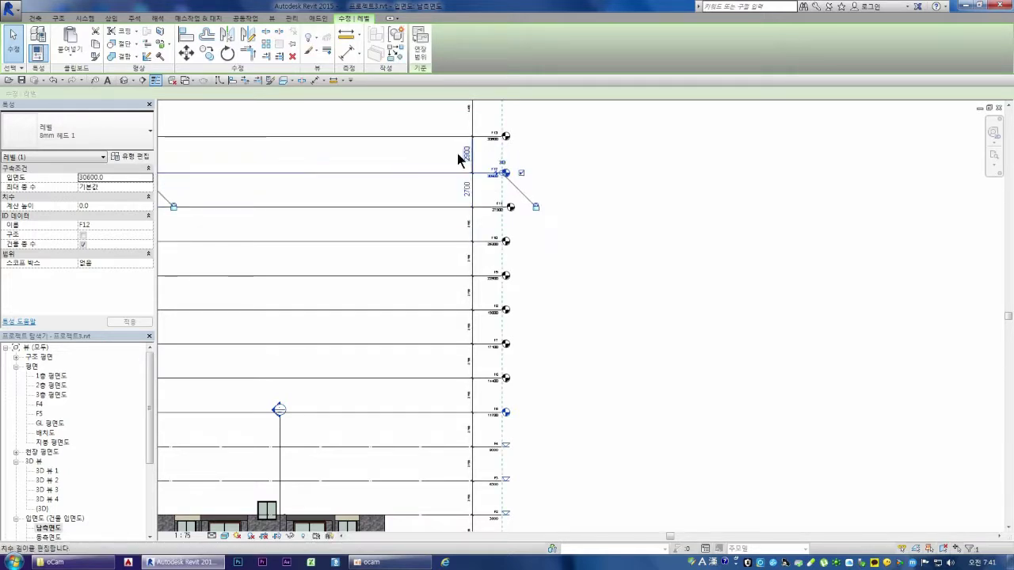
click(441, 137)
click(466, 153)
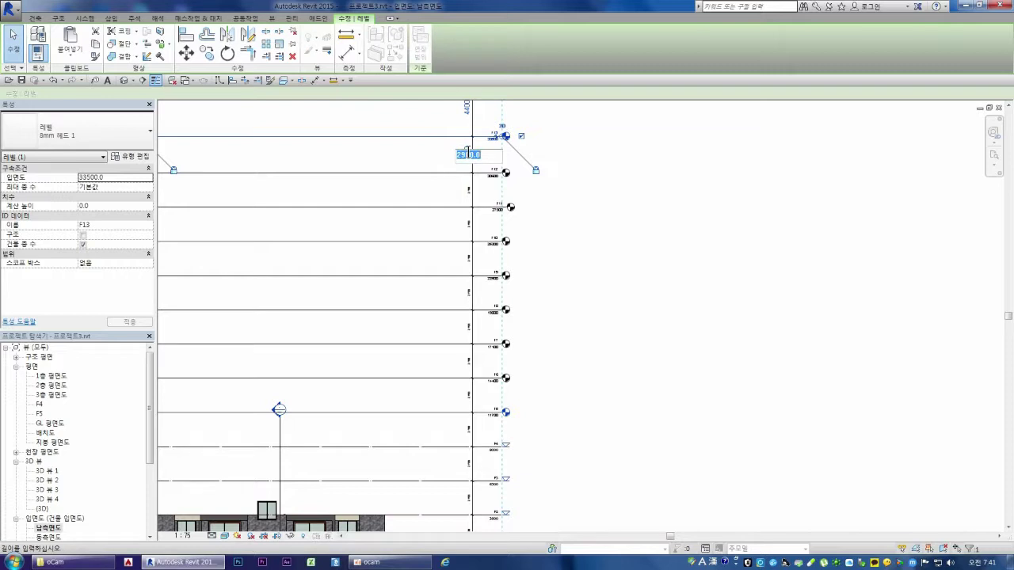
text(00)
key(Return)
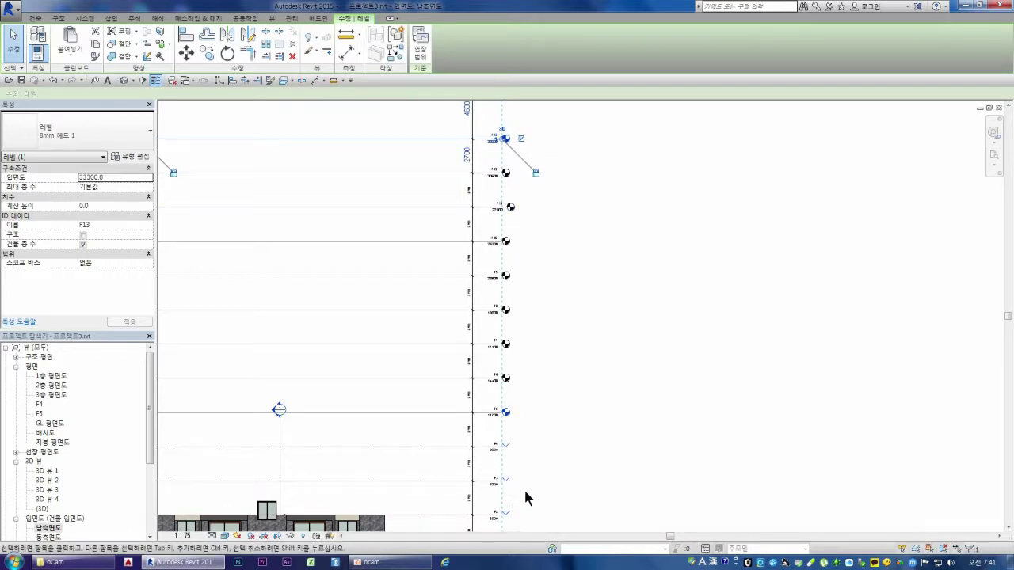
Set F14, F15 and the roof level each 2700 above the level below, then deselect
scroll(525, 502, down, 1)
scroll(493, 290, down, 1)
scroll(477, 214, up, 2)
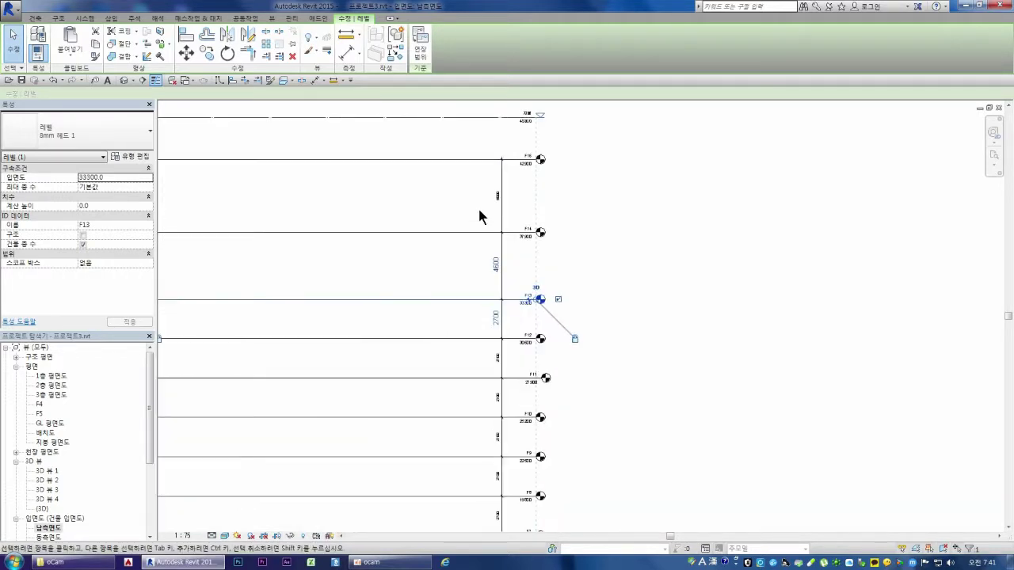
click(478, 233)
click(495, 265)
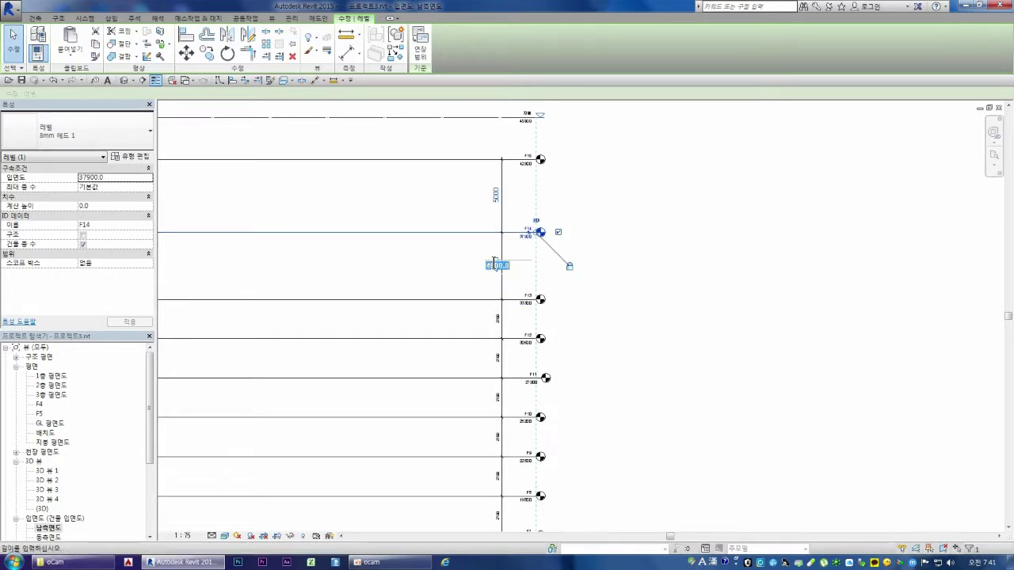
text(0)
key(Return)
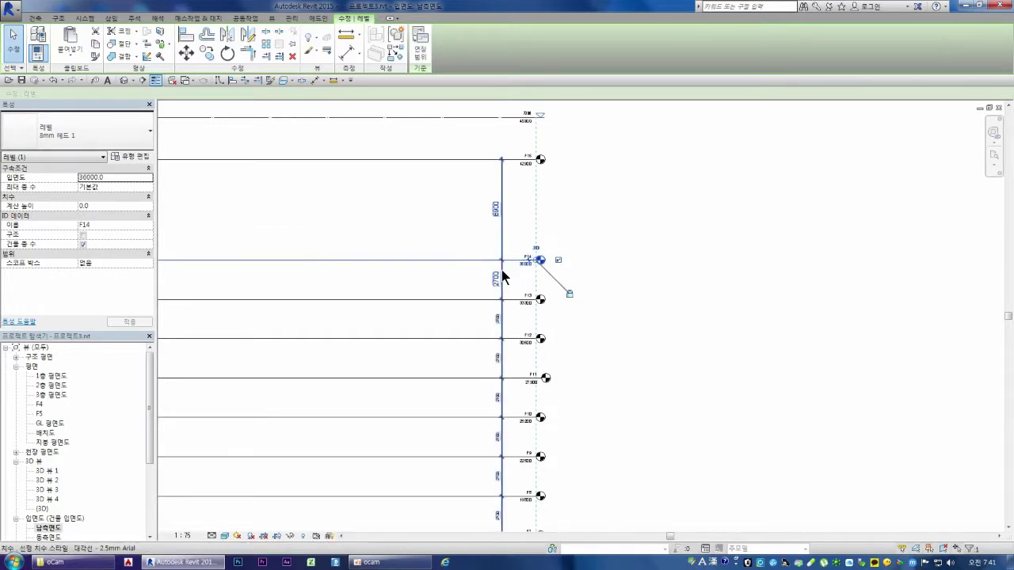
click(466, 160)
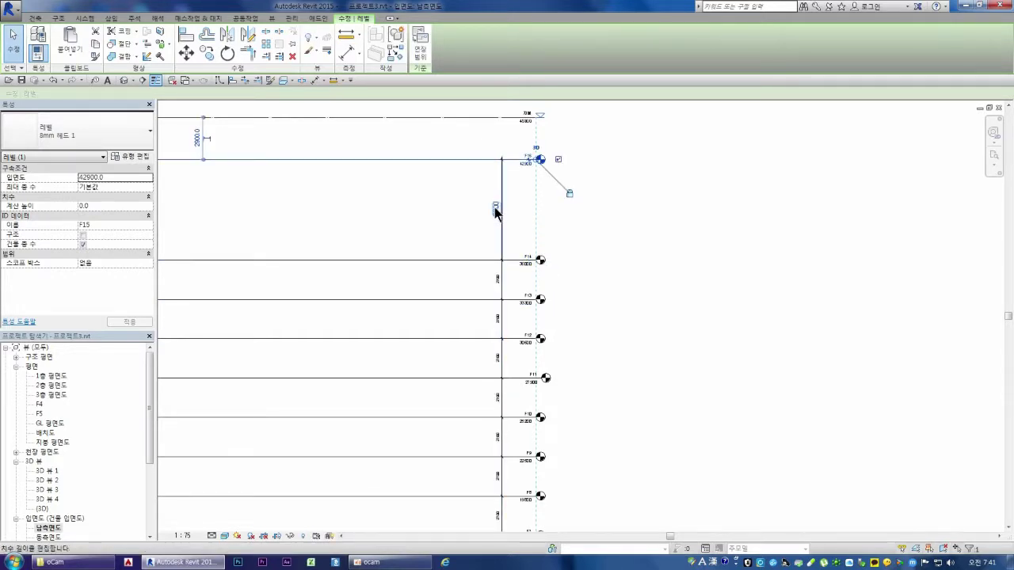
click(495, 208)
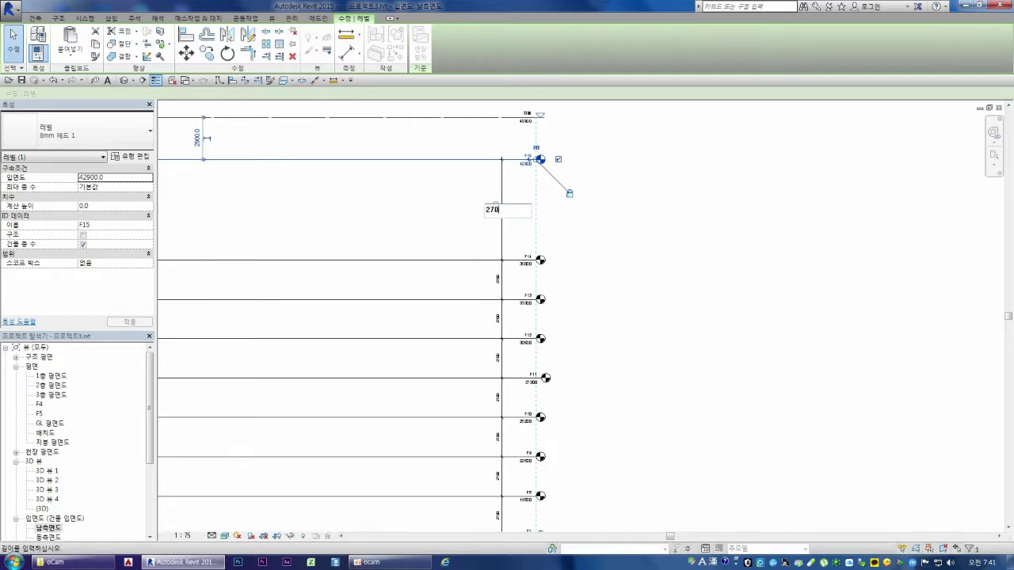
text(0)
key(Return)
click(459, 118)
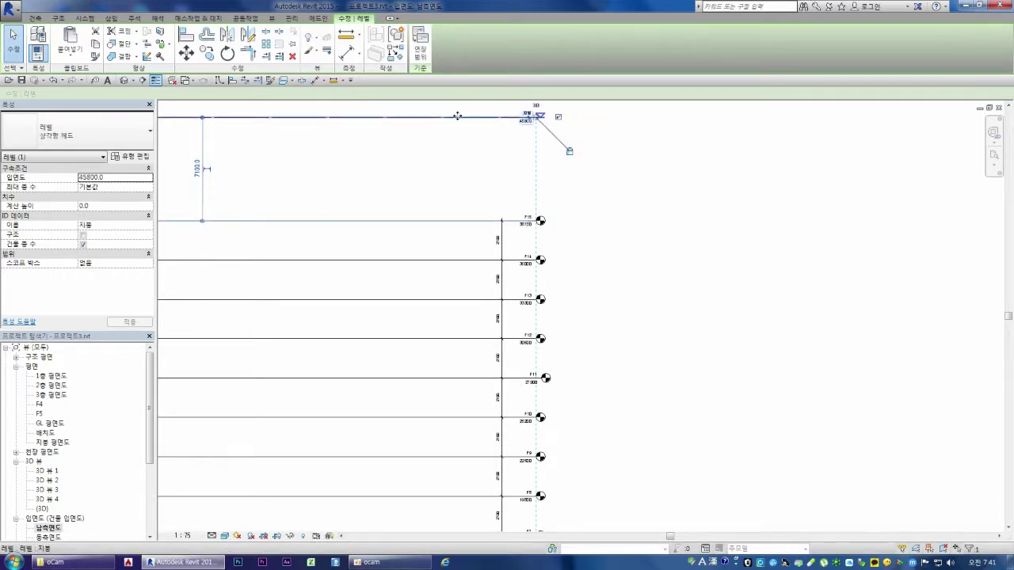
click(196, 169)
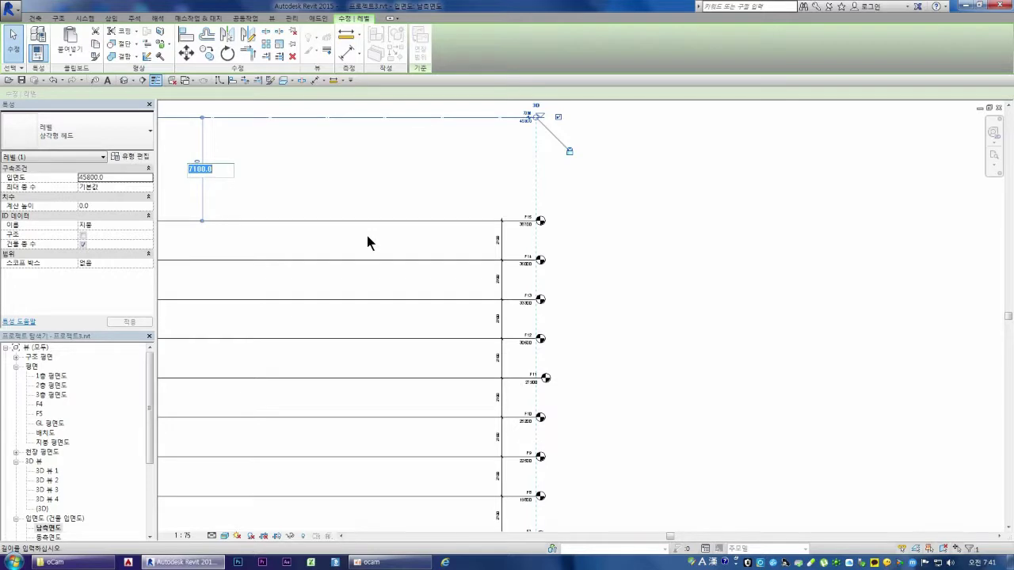
text(70)
text(0)
key(Return)
click(595, 290)
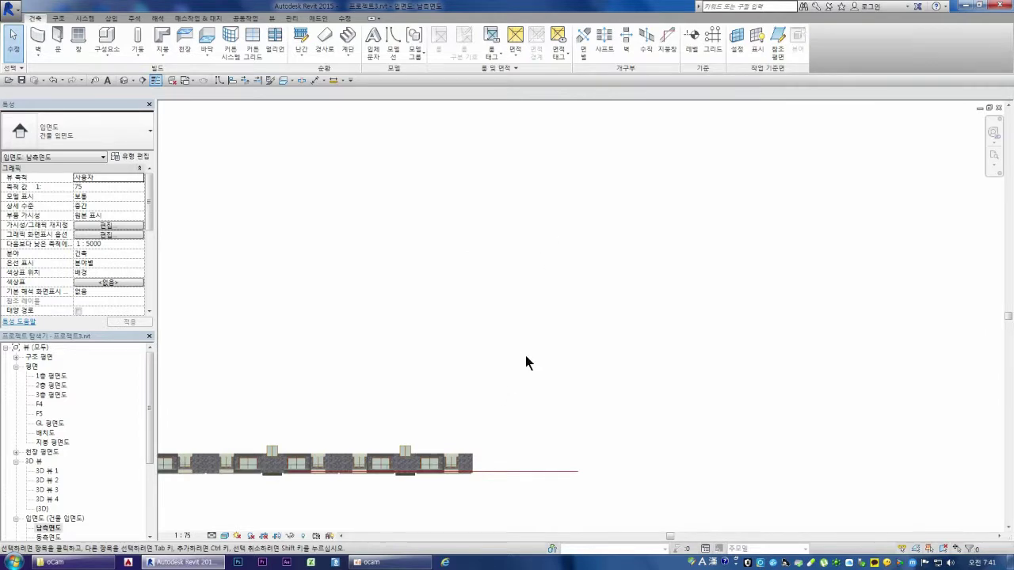
scroll(475, 328, down, 2)
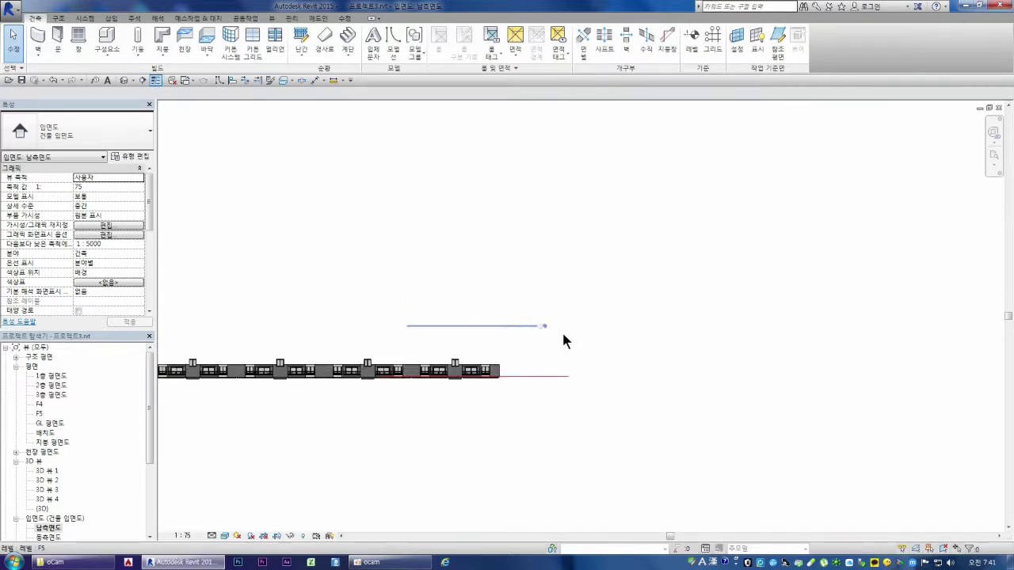
scroll(564, 341, down, 1)
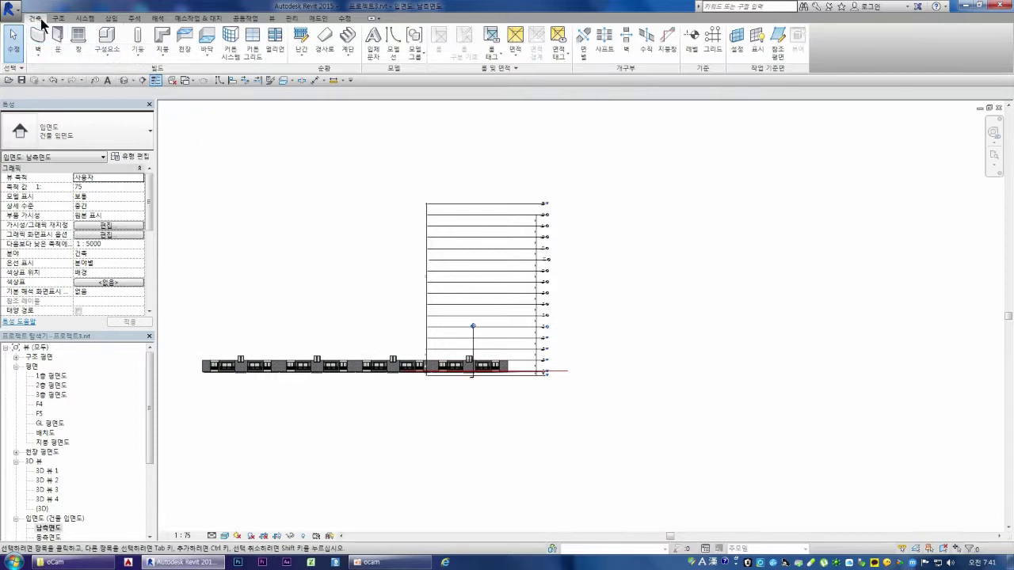
Paste the copied apartment floor Aligned to Selected Levels, choosing levels F2 through F15
click(344, 18)
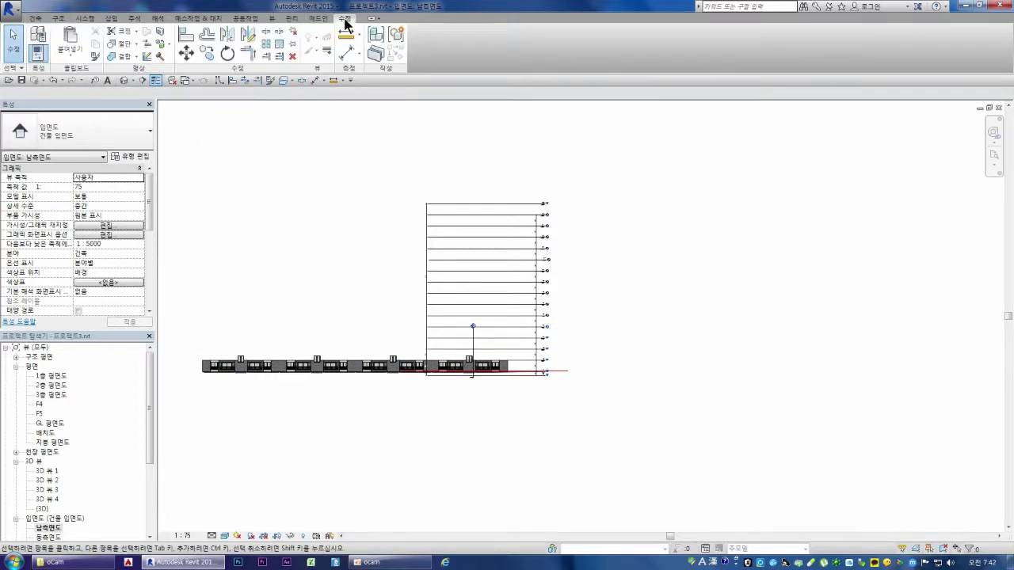
click(75, 52)
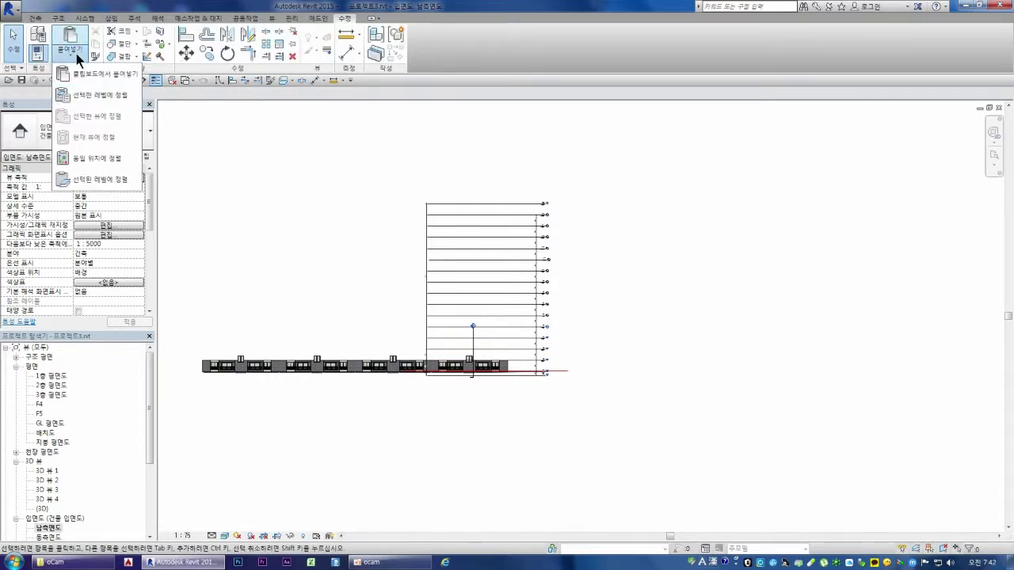
click(108, 95)
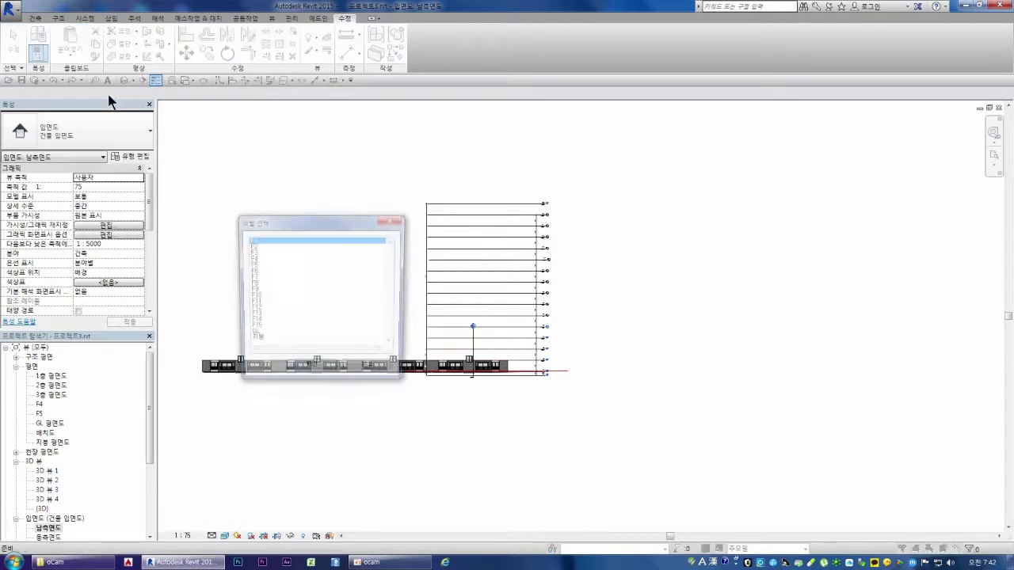
click(258, 247)
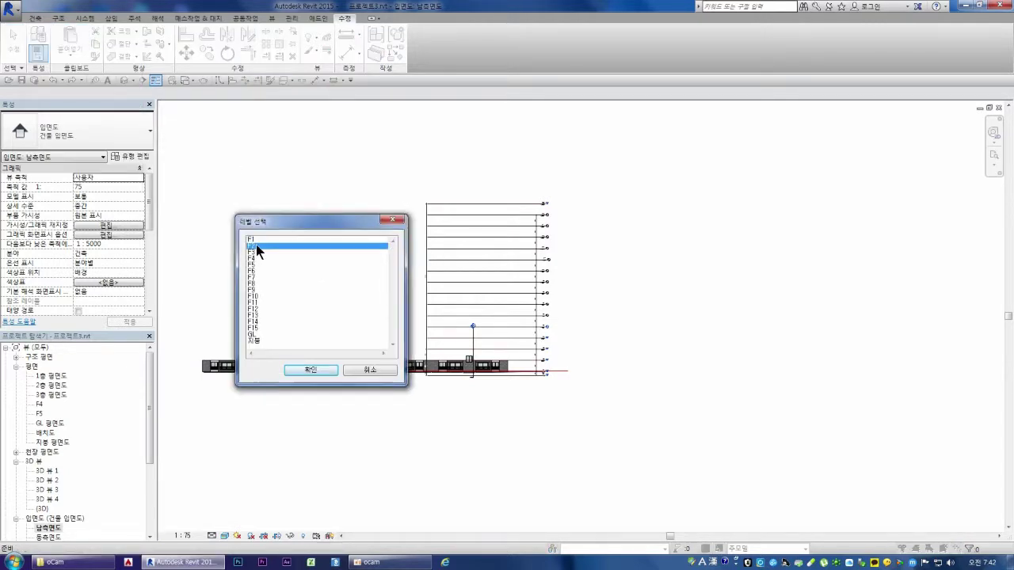
shift+click(259, 329)
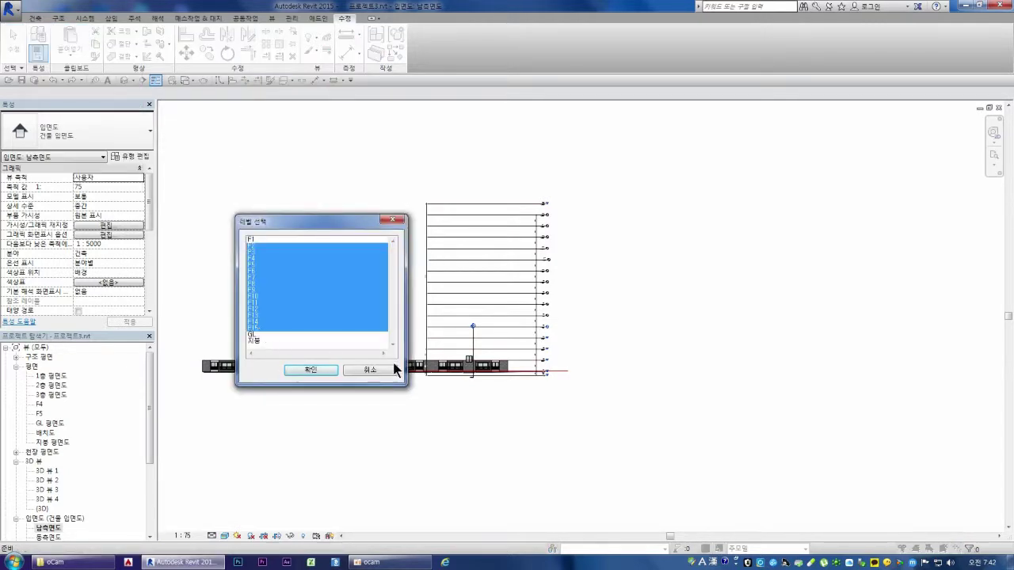
click(319, 370)
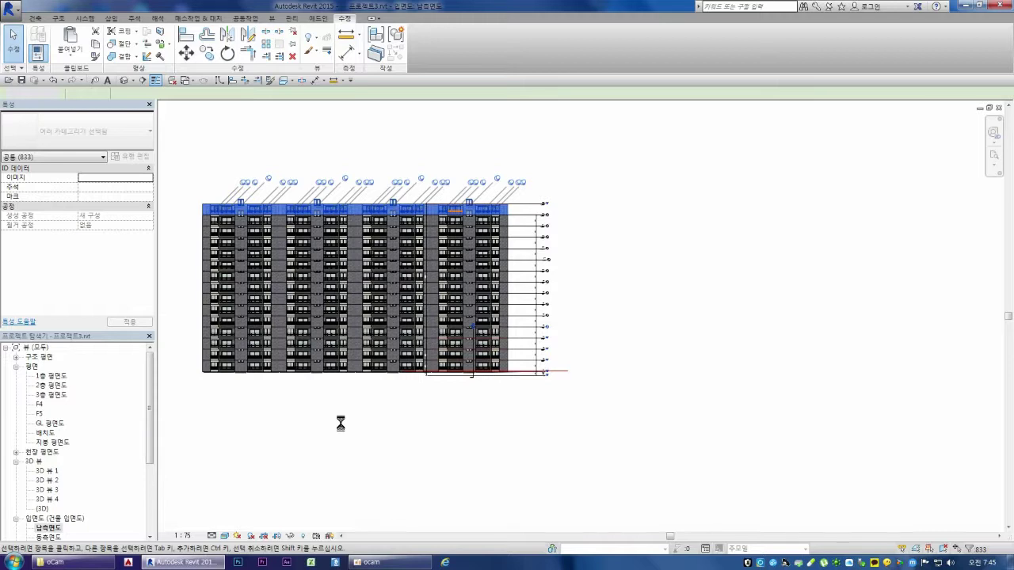
Deselect the pasted apartment copies once pasting onto F2–F15 completes
click(341, 426)
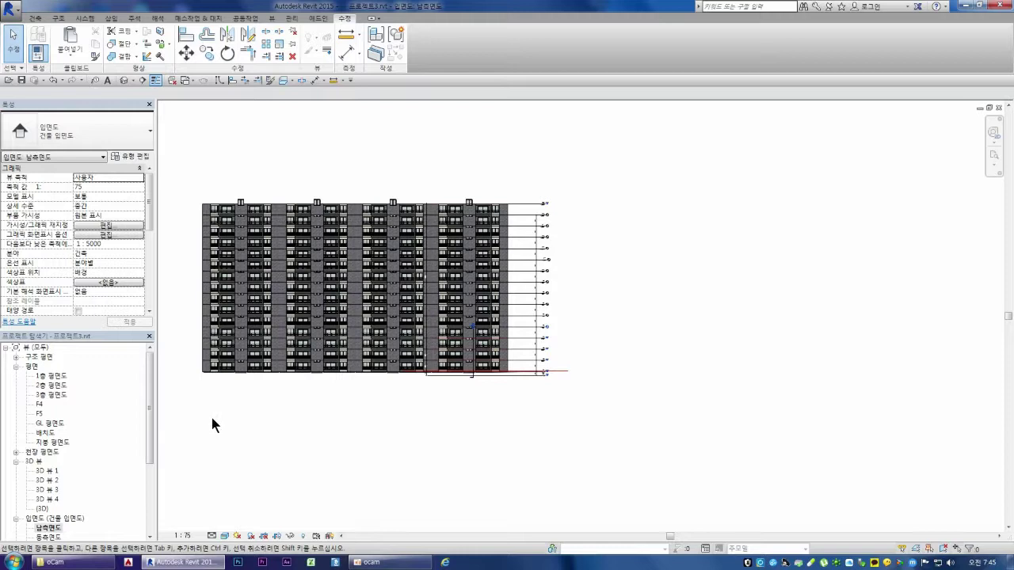
Open the {3D} view from the Project Browser to see the full tower
double_click(43, 508)
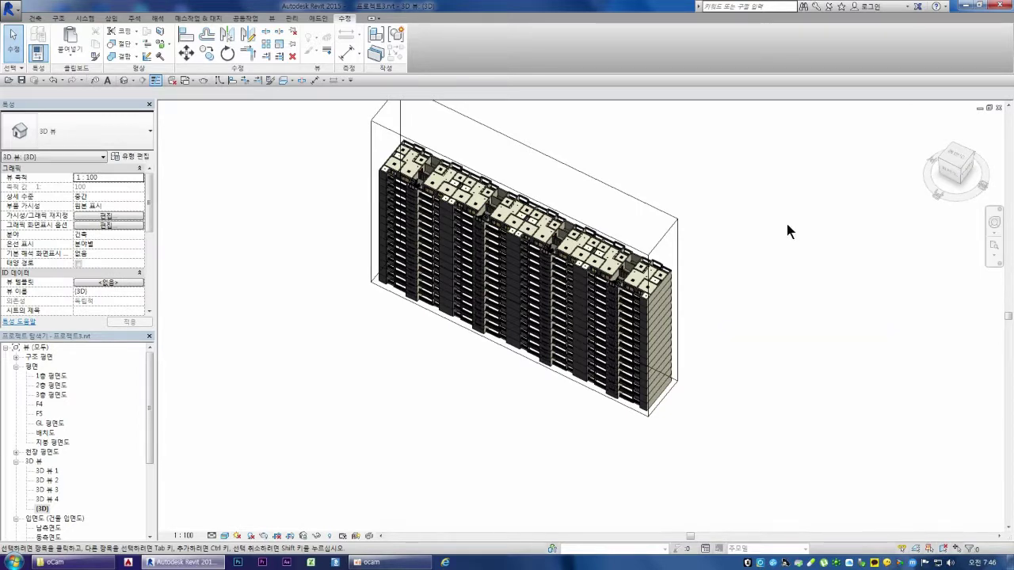
mouse_move(957, 167)
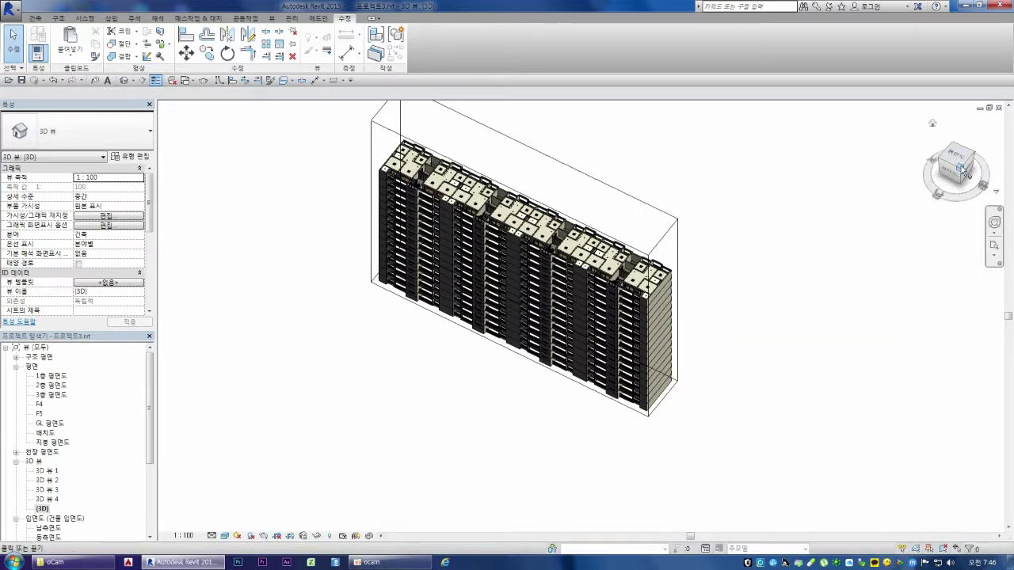
click(961, 158)
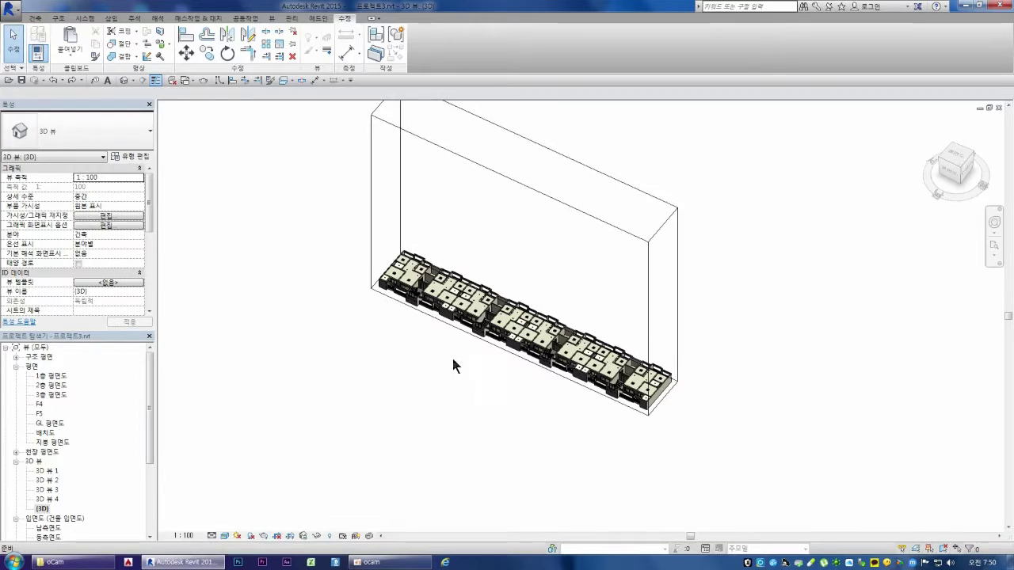
Undo the last 35 commands removing the F5 plan, then nine more removing level F4
click(62, 80)
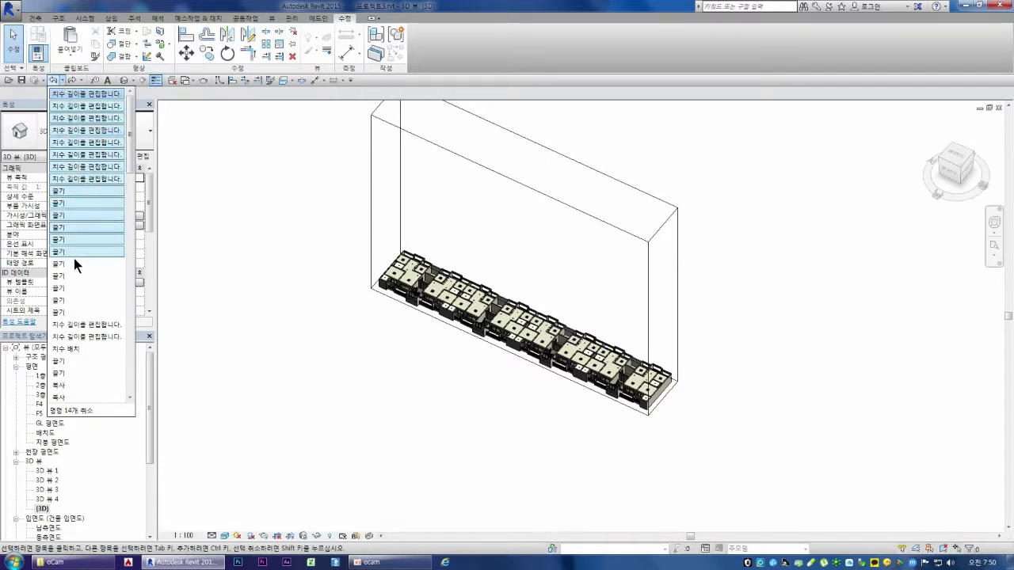
scroll(84, 330, down, 2)
scroll(85, 329, down, 2)
scroll(85, 328, down, 1)
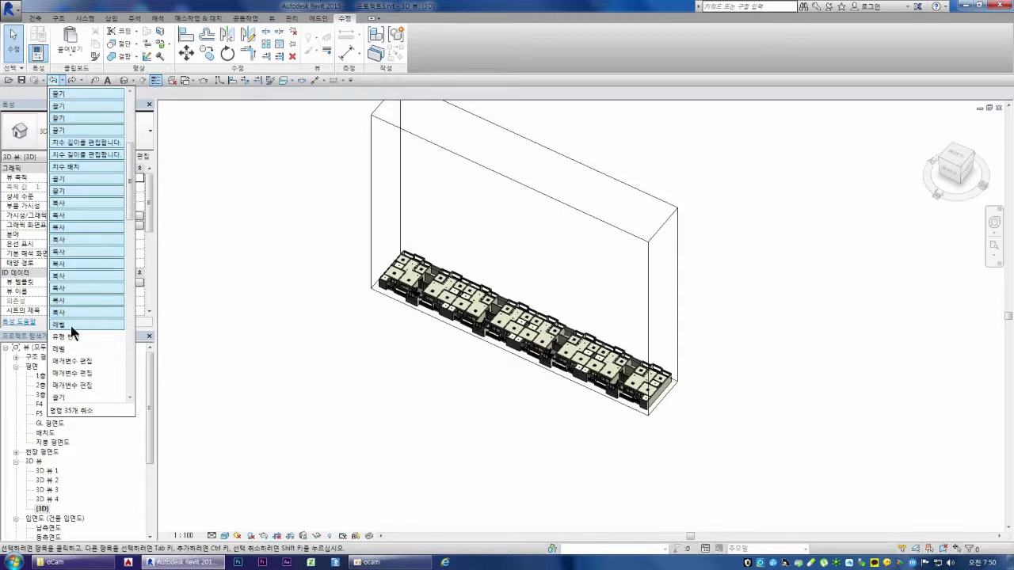
click(57, 321)
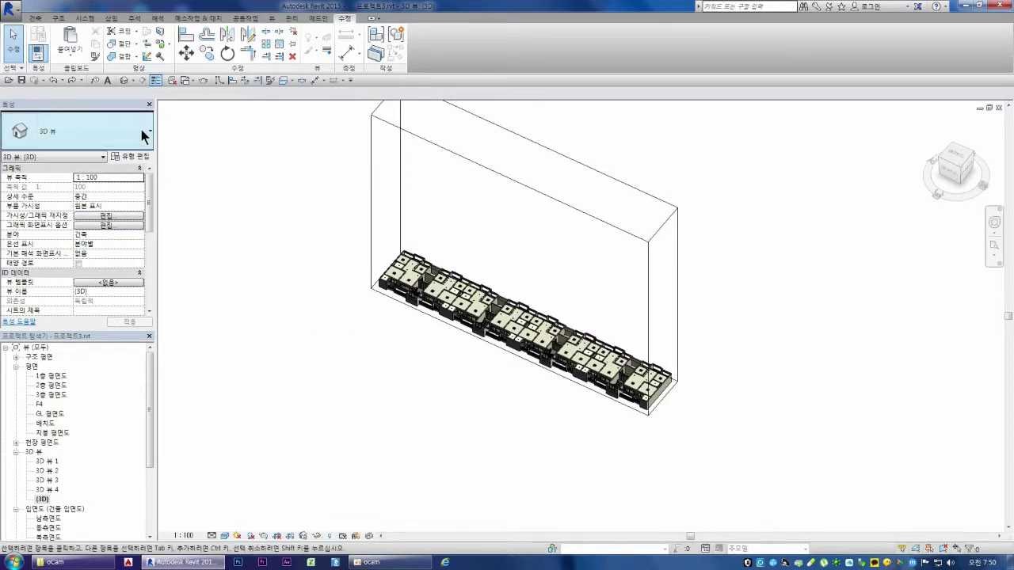
click(81, 82)
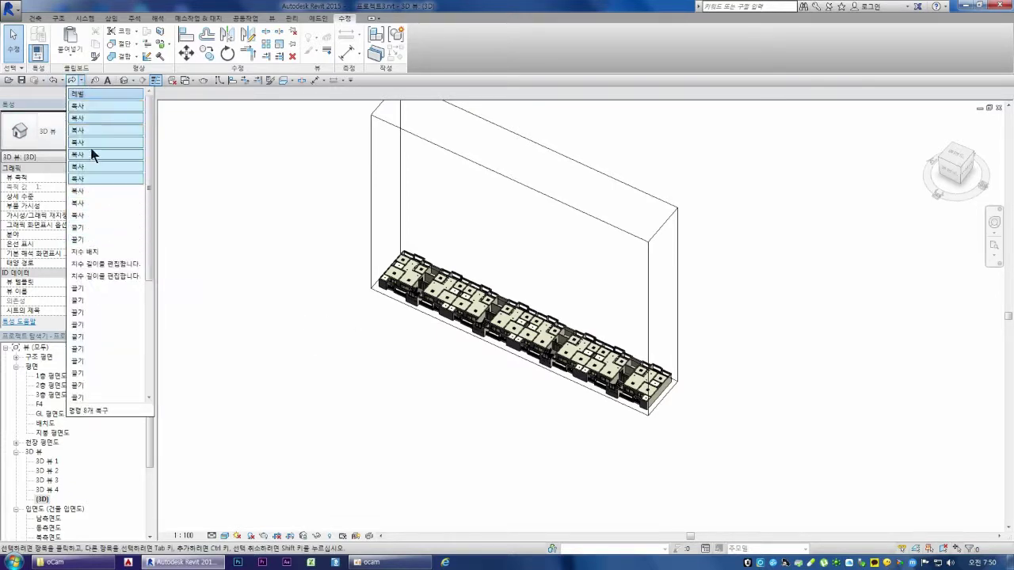
click(63, 80)
click(63, 81)
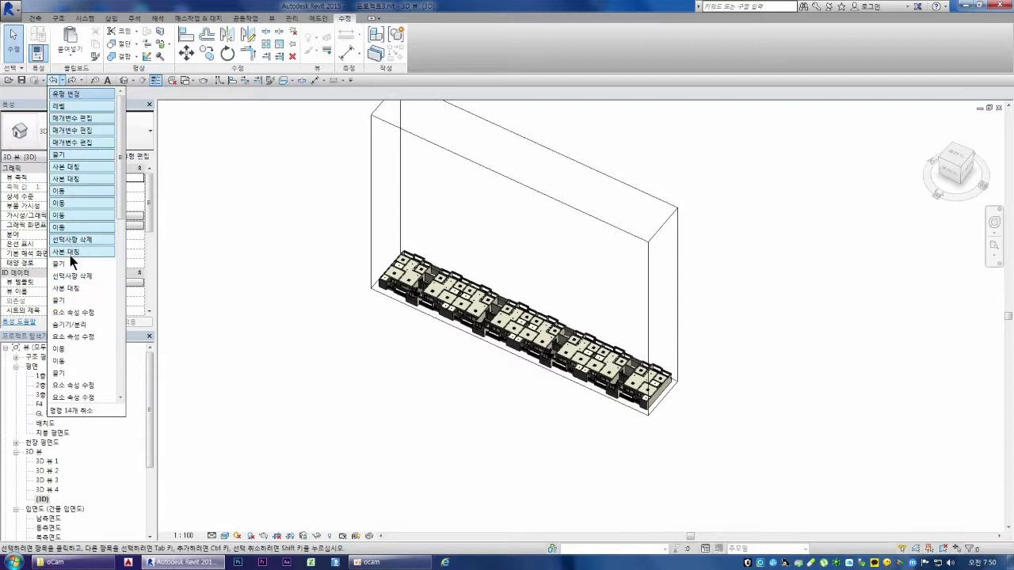
click(62, 193)
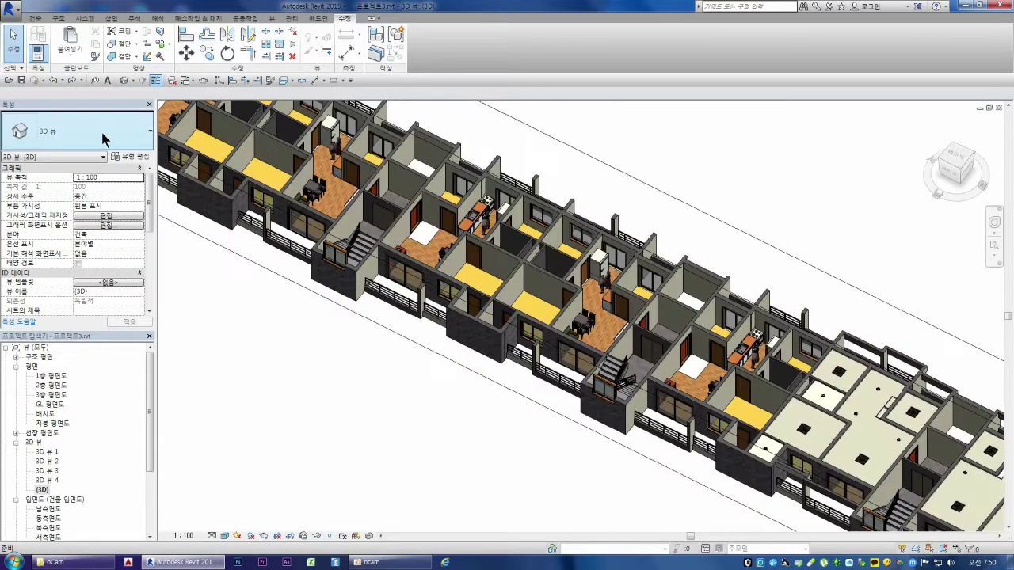
Undo back to the single un-arrayed building, then further back to an earlier move
click(60, 80)
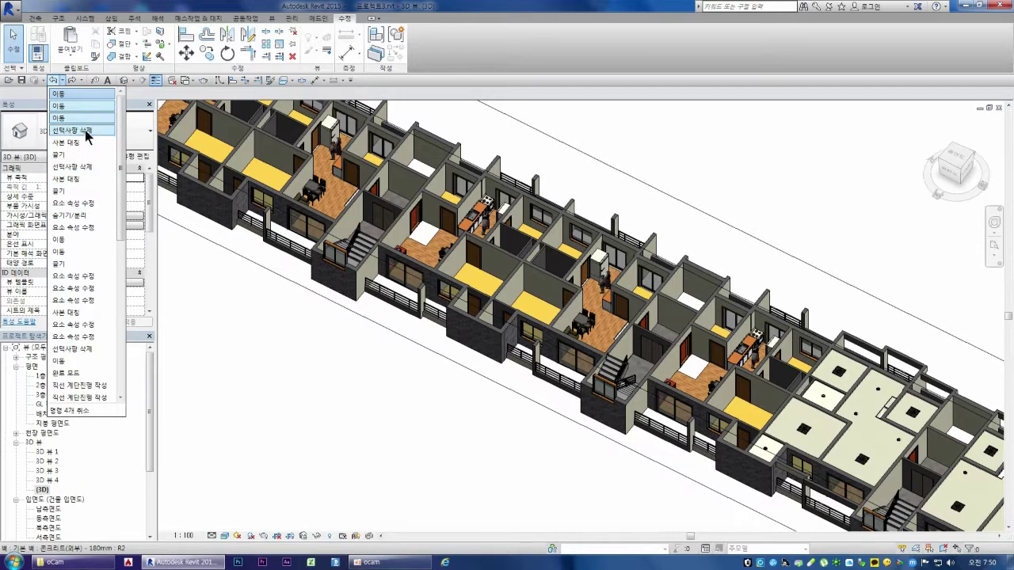
click(67, 157)
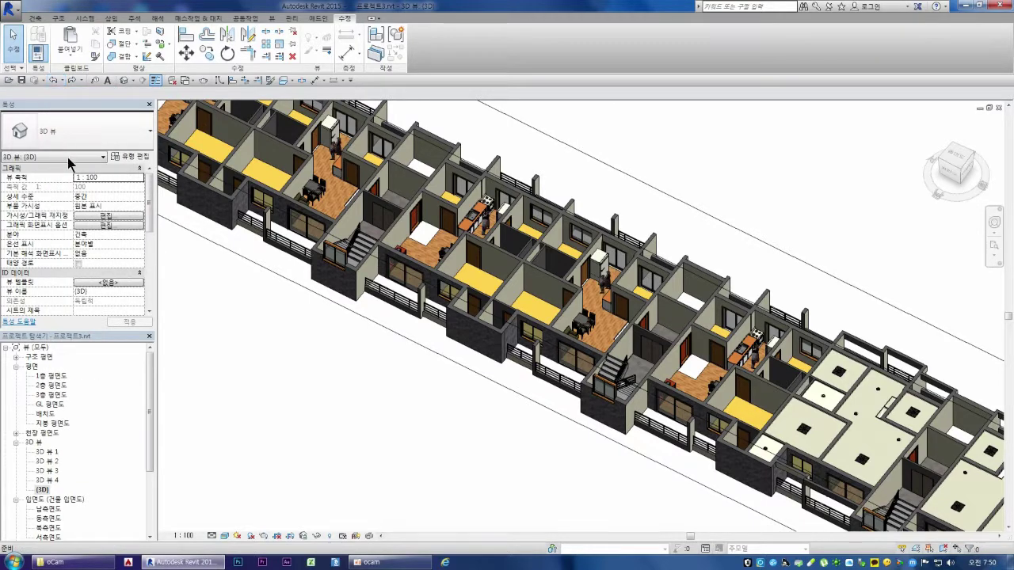
scroll(713, 356, up, 2)
scroll(705, 336, up, 1)
scroll(712, 312, up, 2)
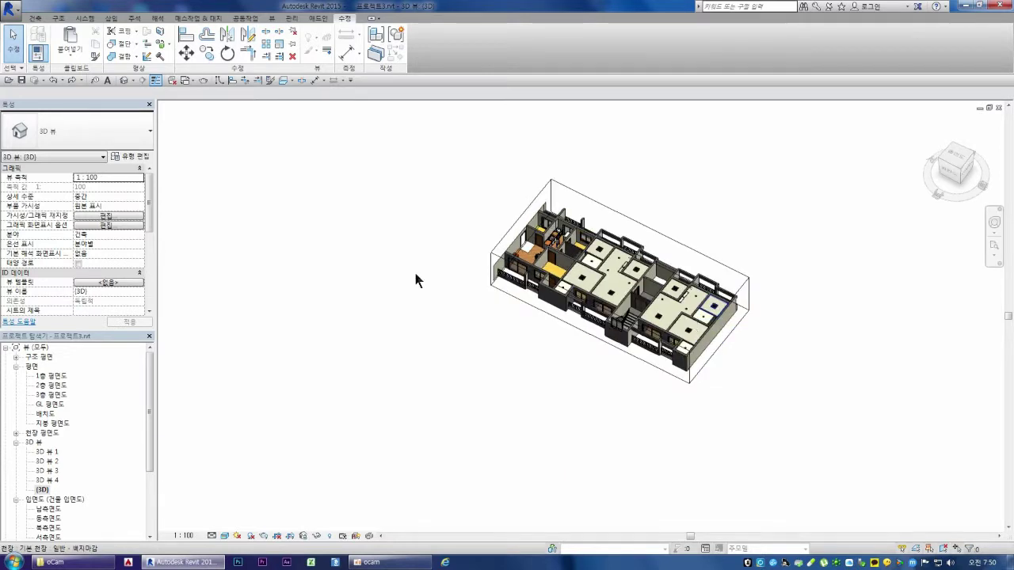
click(60, 79)
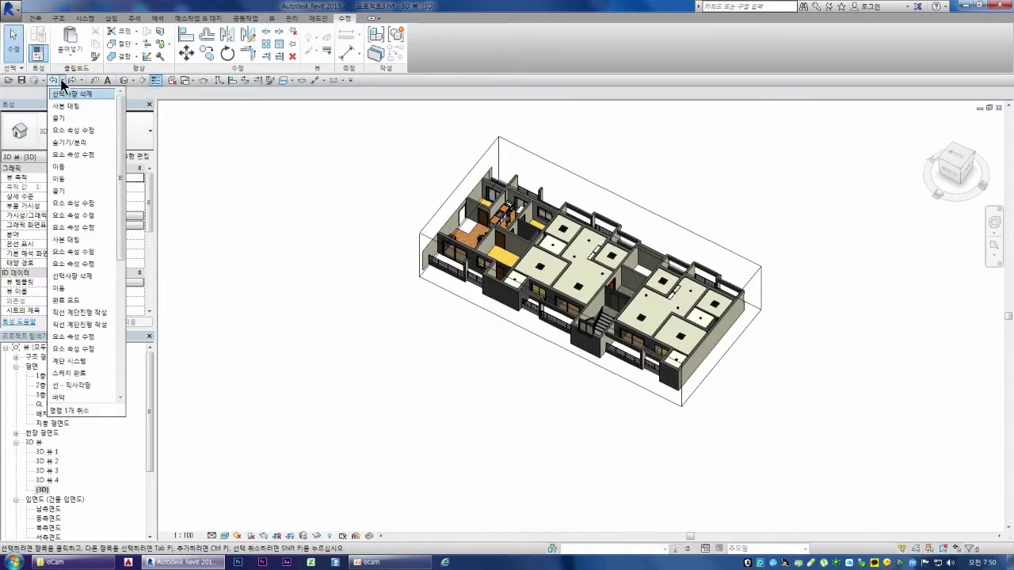
click(76, 119)
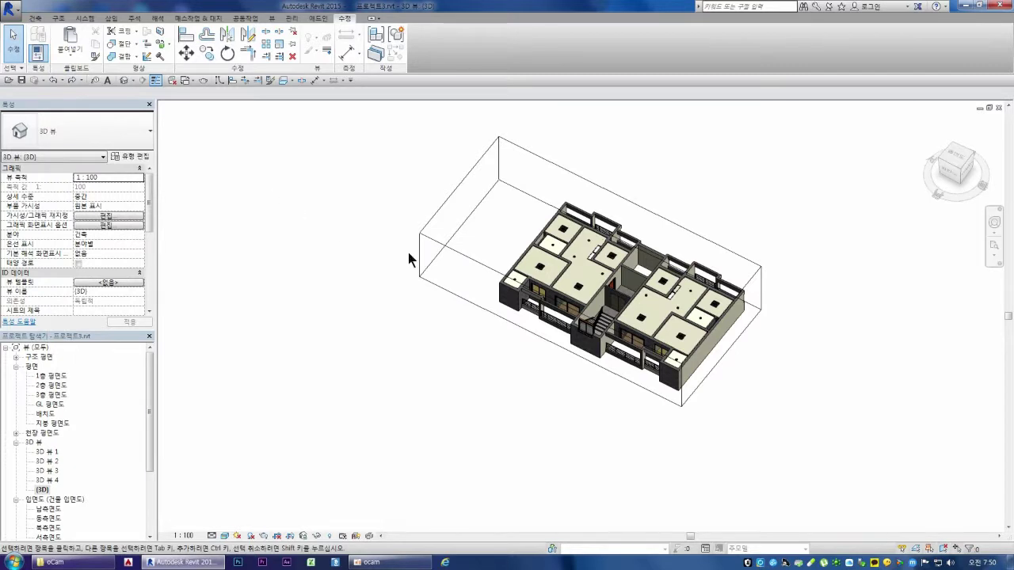
click(62, 80)
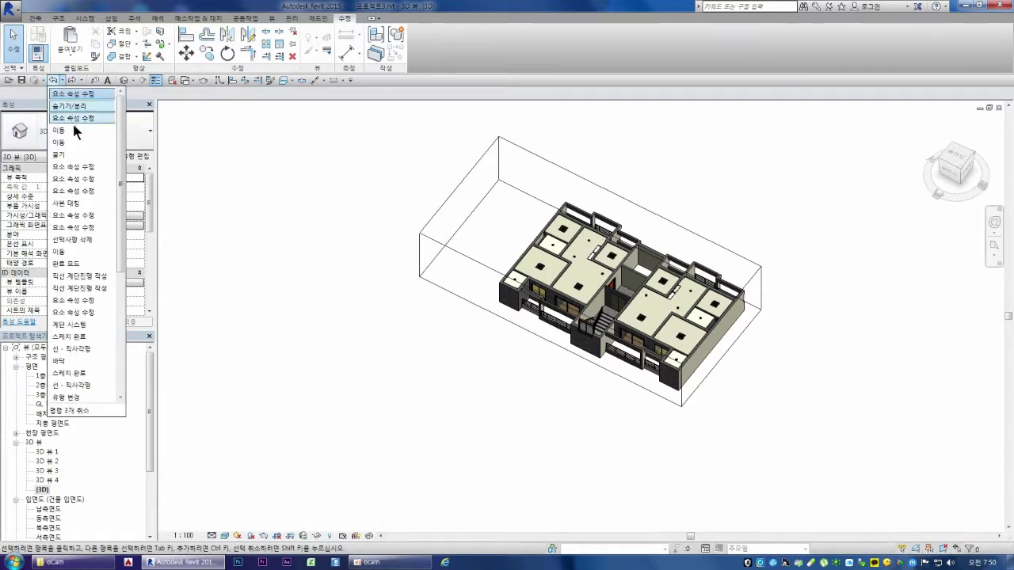
click(73, 252)
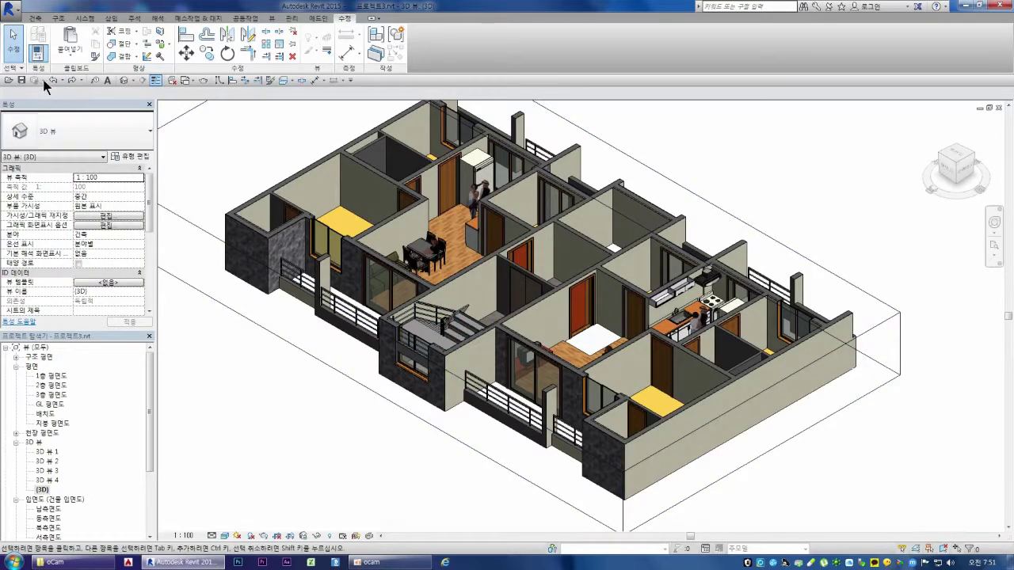
Redo the last three commands to restore the ceilings and stair, then zoom out
click(80, 80)
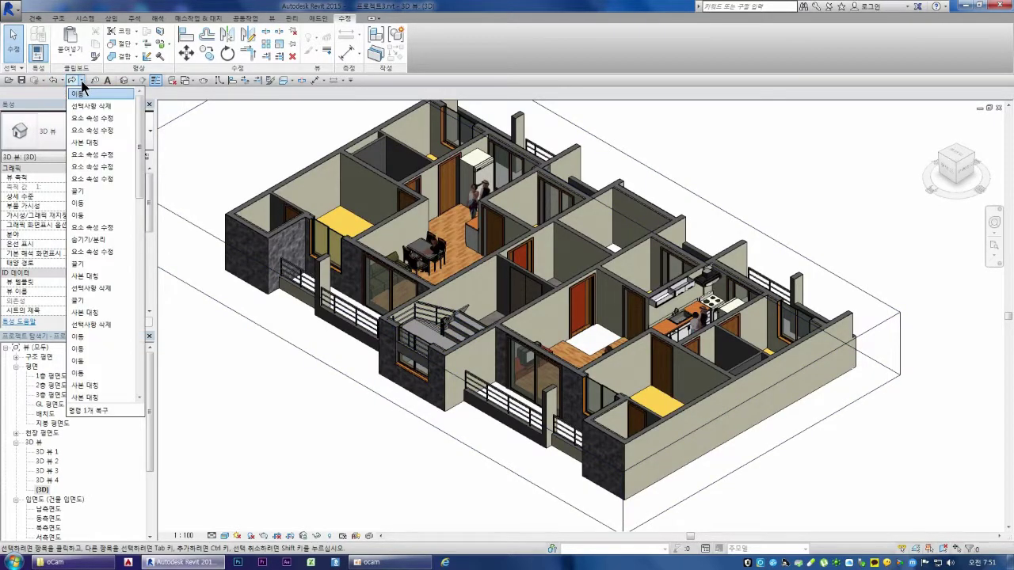
click(90, 146)
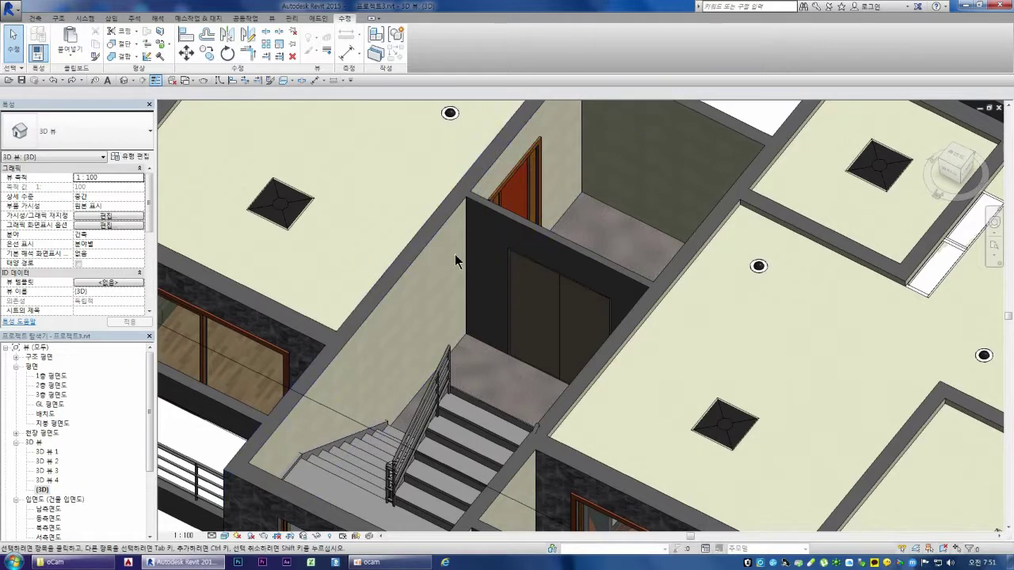
scroll(400, 245, down, 3)
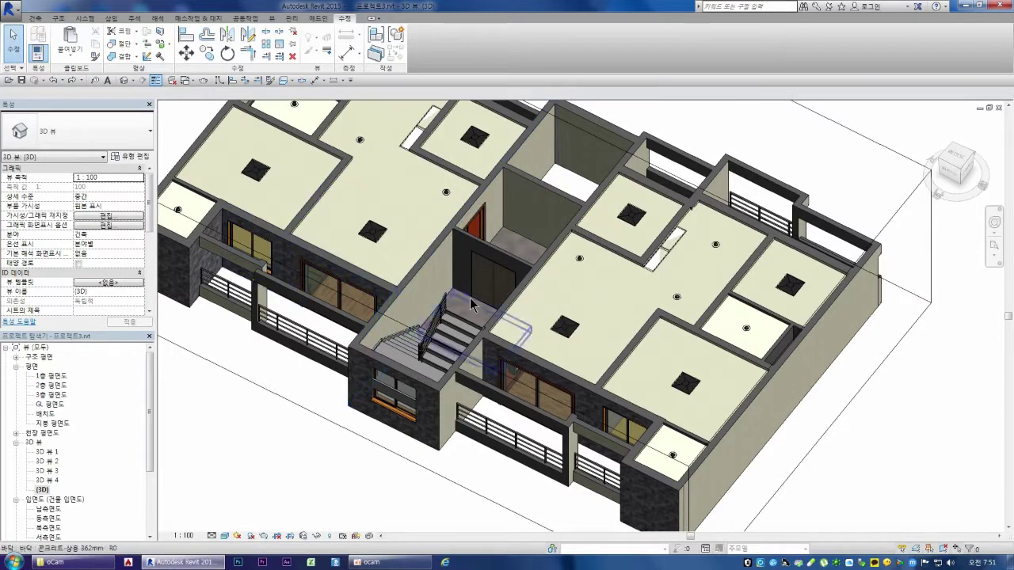
scroll(332, 262, down, 3)
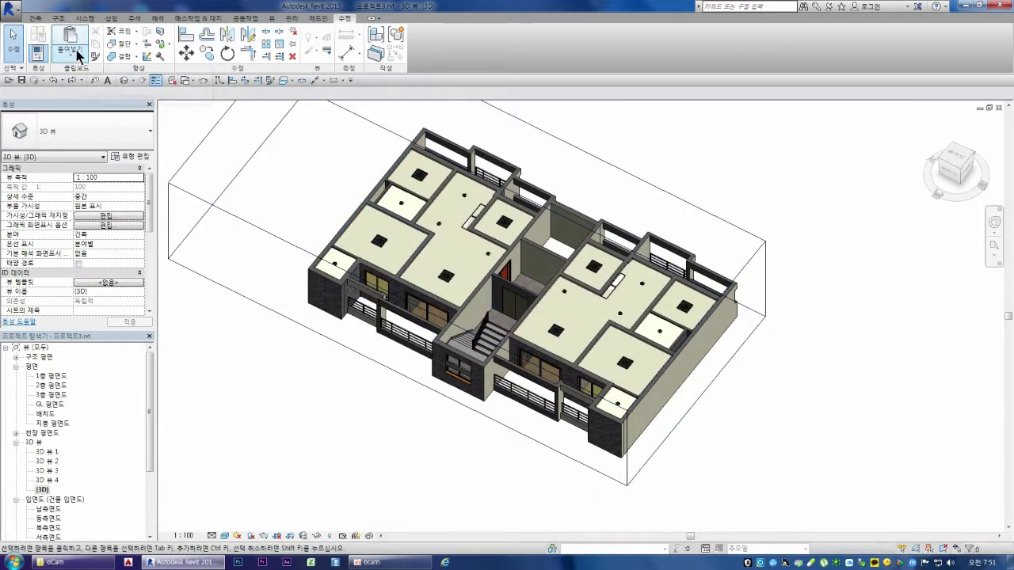
Save the apartment project and return to the south elevation via a ViewCube corner view
click(22, 80)
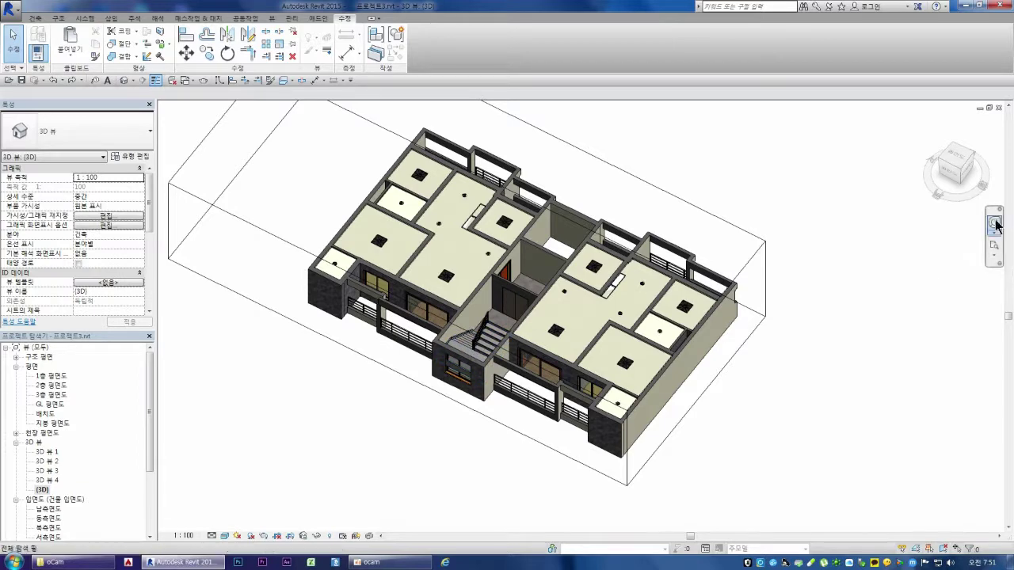
click(971, 155)
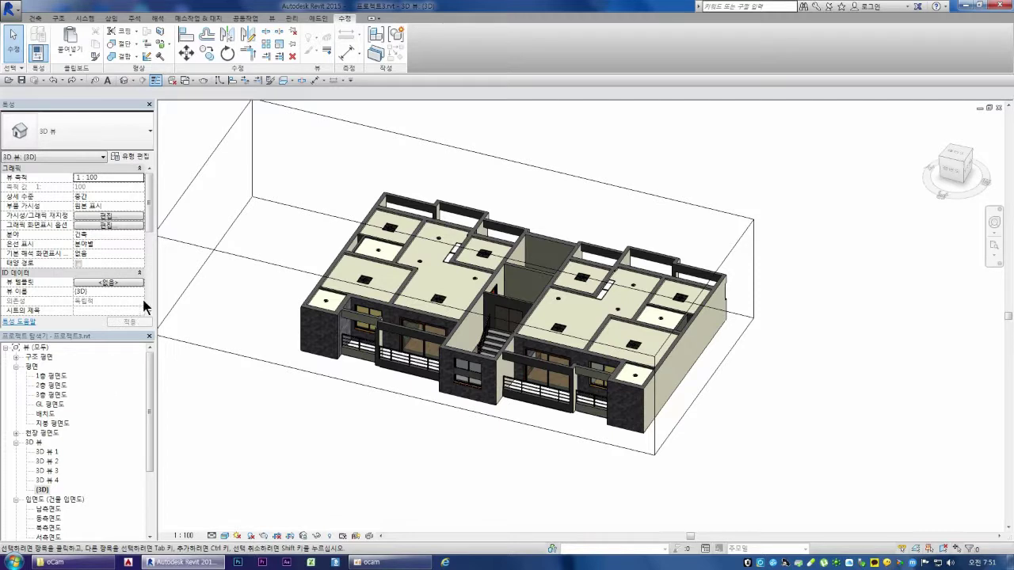
click(1000, 108)
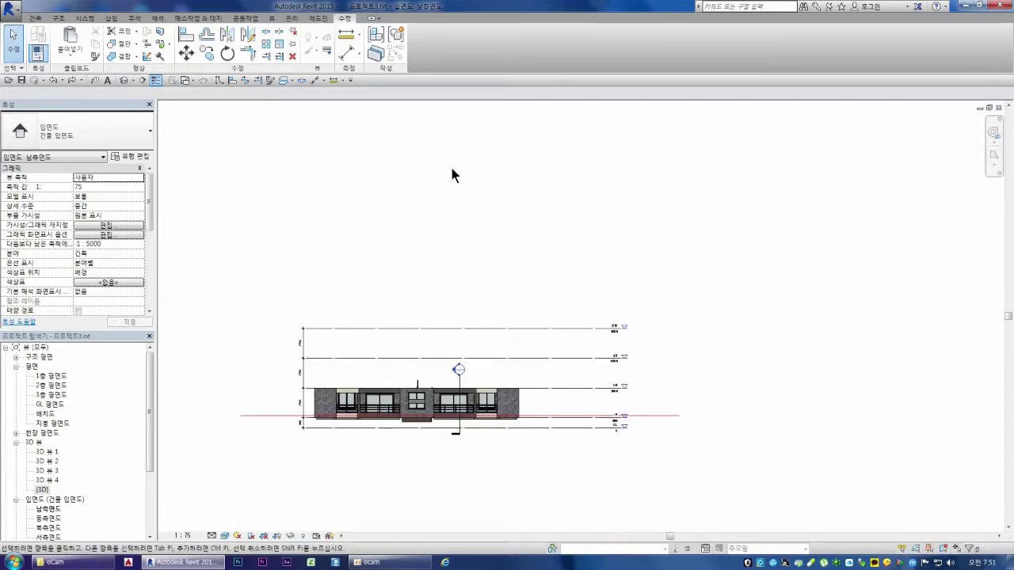
Close the south elevation and link 프로젝트3.rvt from Documents, dismissing the hidden-geometry warning
click(998, 107)
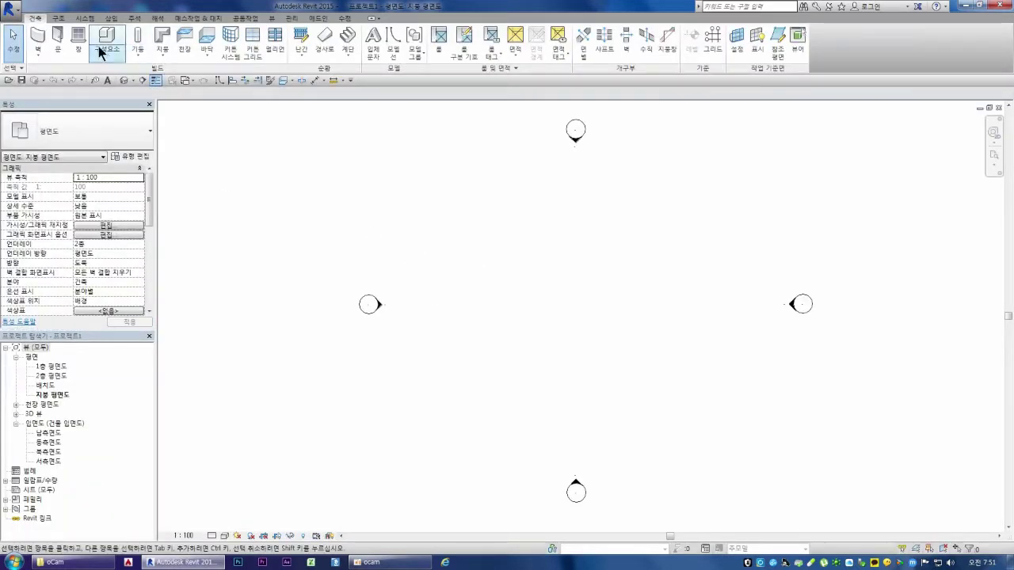
click(112, 18)
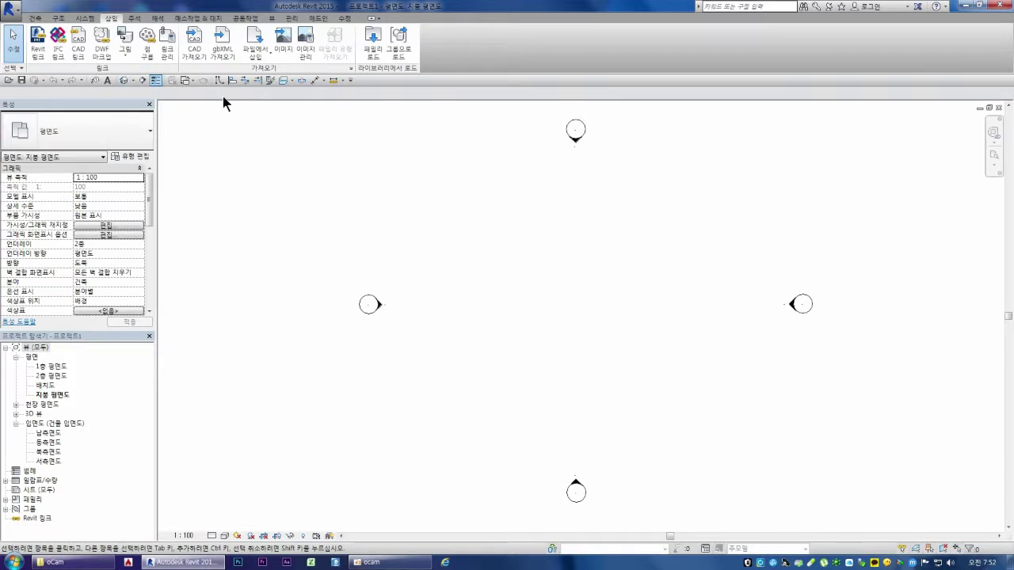
click(38, 51)
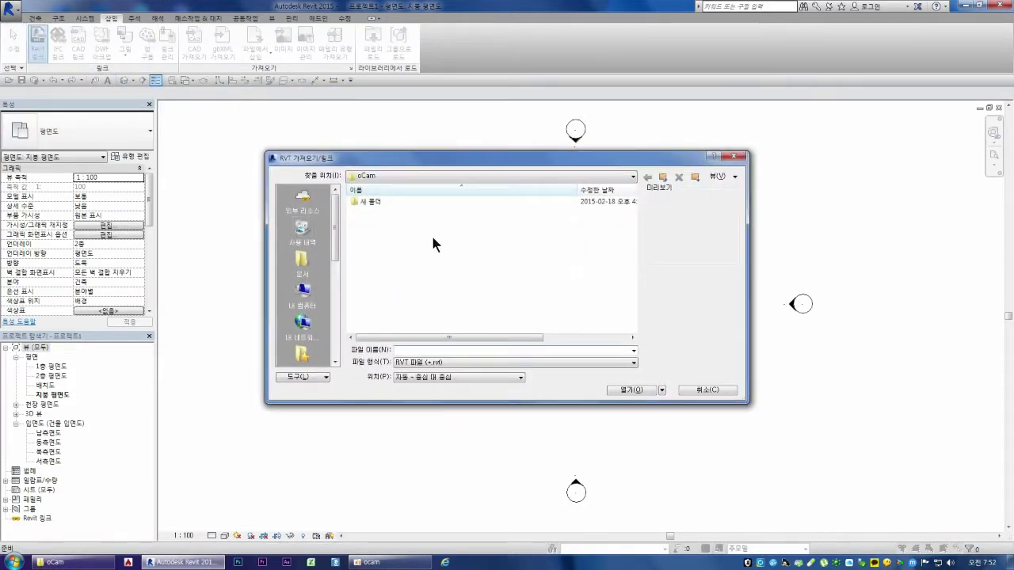
click(303, 273)
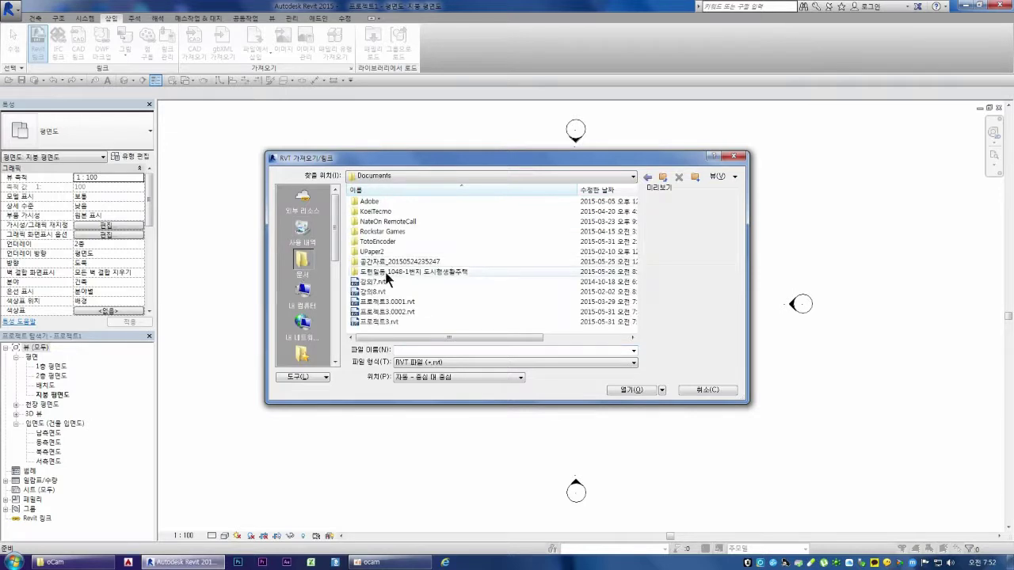
click(386, 325)
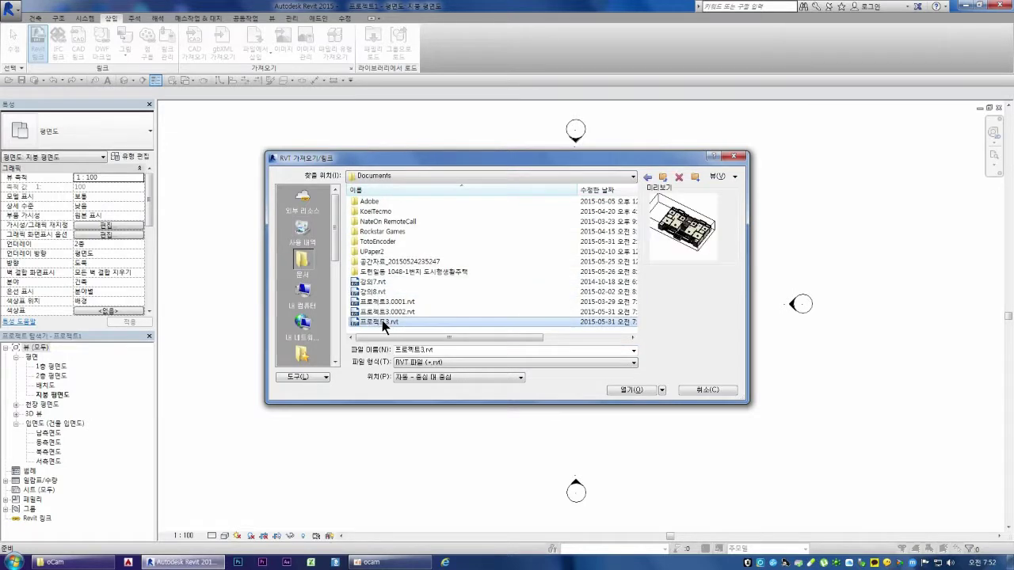
double_click(377, 320)
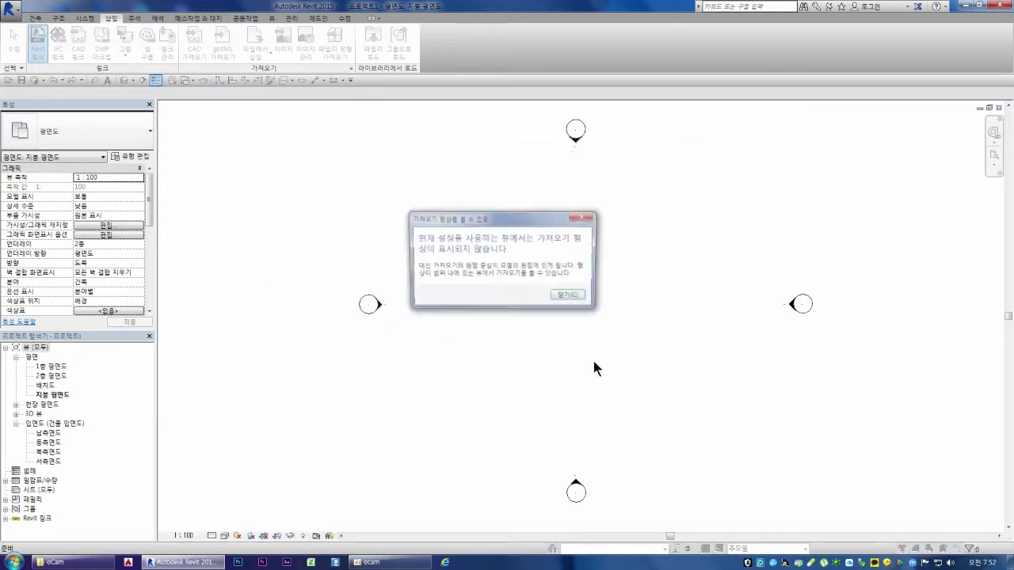
click(570, 297)
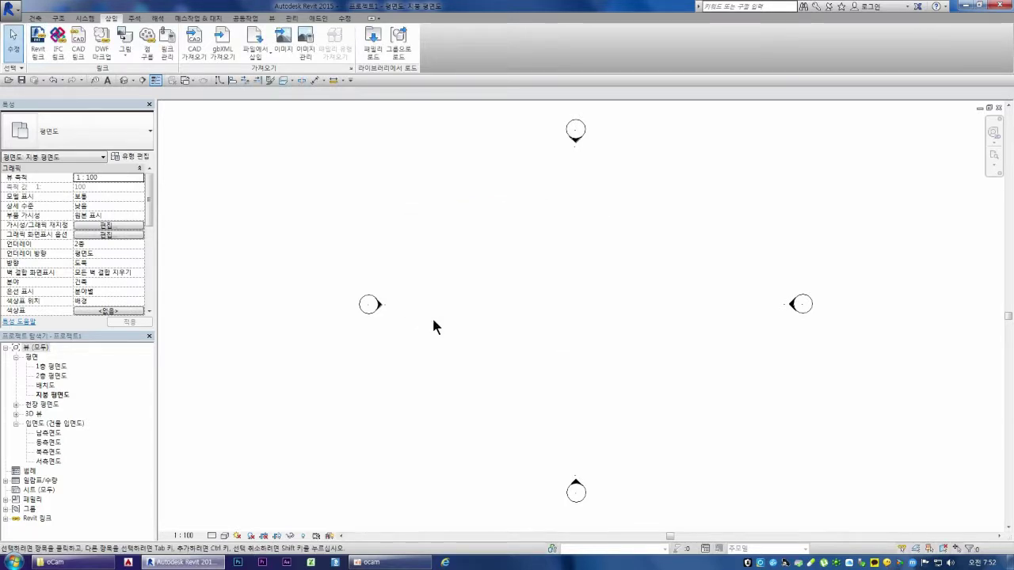
Open the 1층 평면도 floor plan and zoom out to see the linked apartment
double_click(45, 386)
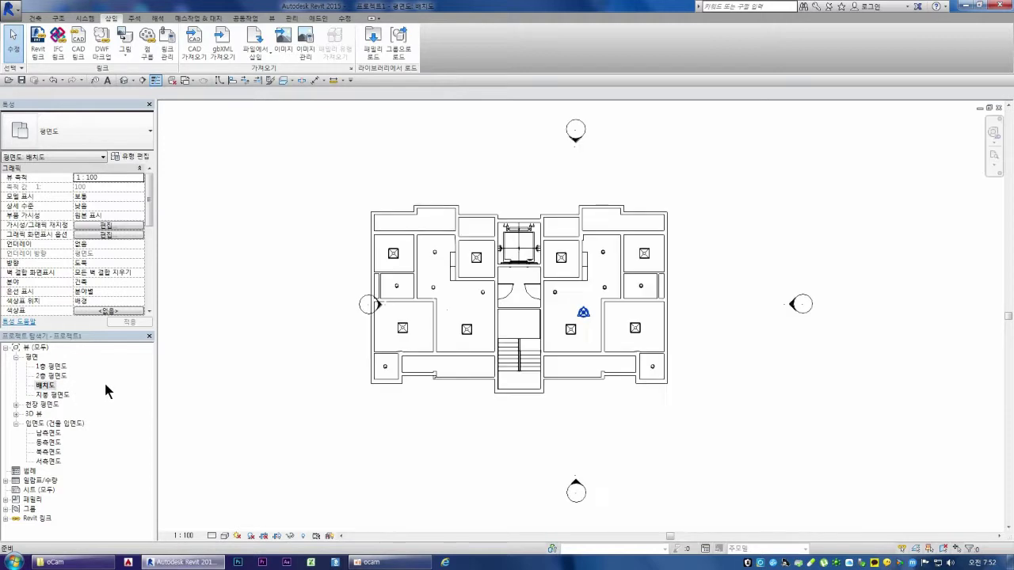
double_click(51, 366)
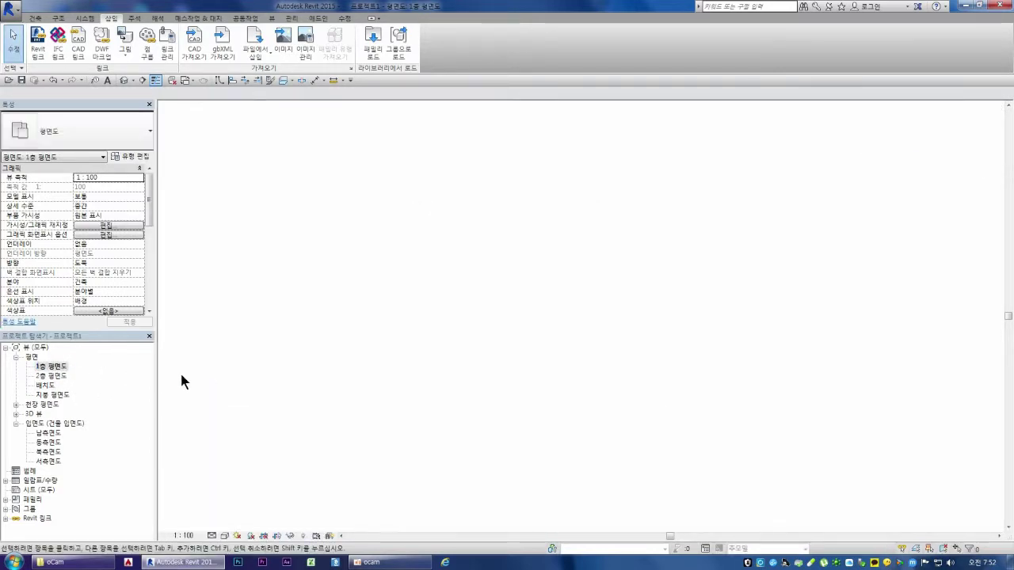
scroll(486, 350, down, 2)
scroll(475, 345, down, 3)
scroll(467, 339, down, 1)
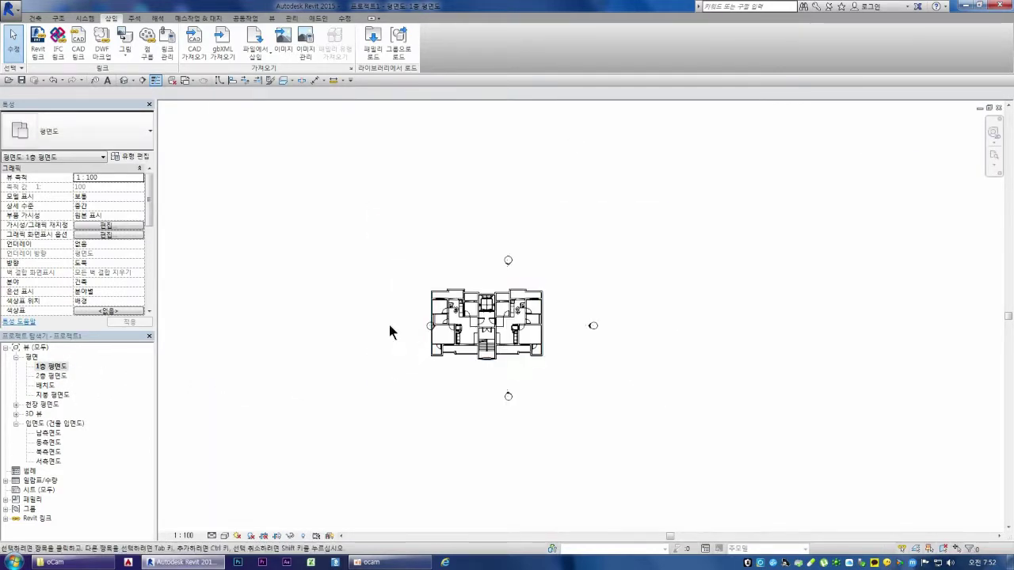
Shift the linked plan and drag the left elevation marker farther left
click(481, 358)
mouse_move(575, 307)
mouse_down()
mouse_move(648, 350)
mouse_move(947, 322)
mouse_up()
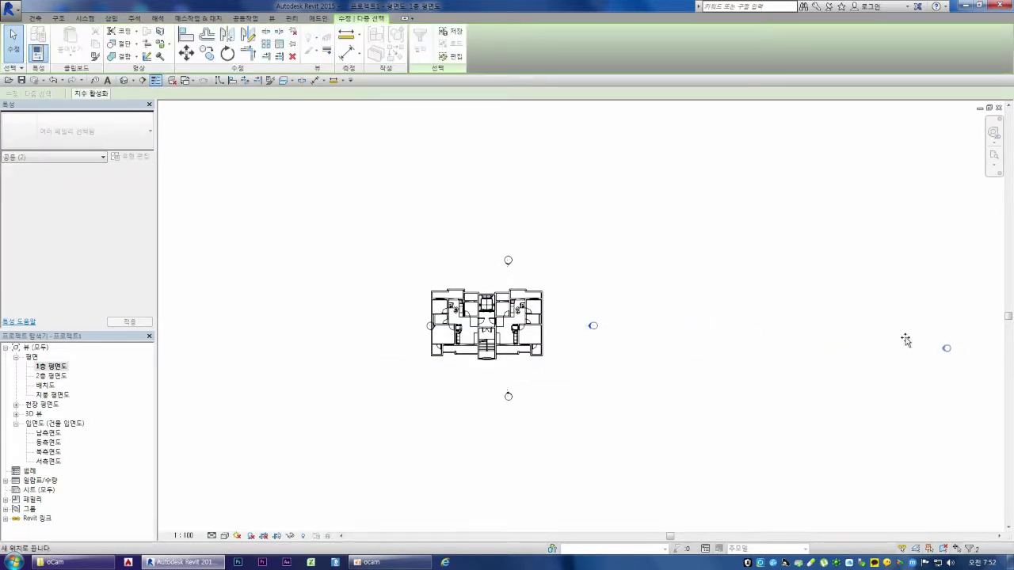
click(538, 342)
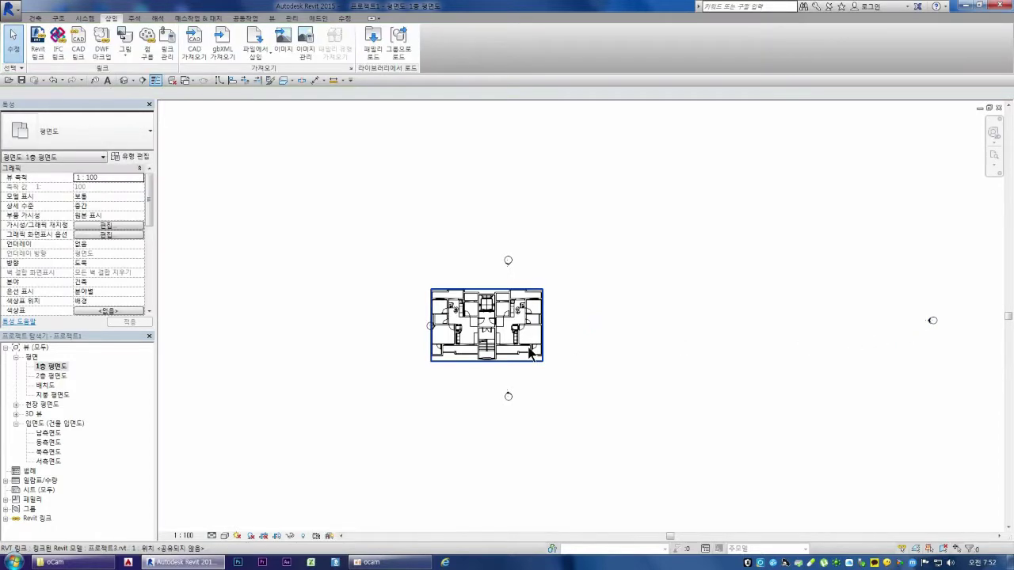
drag(538, 342, 628, 348)
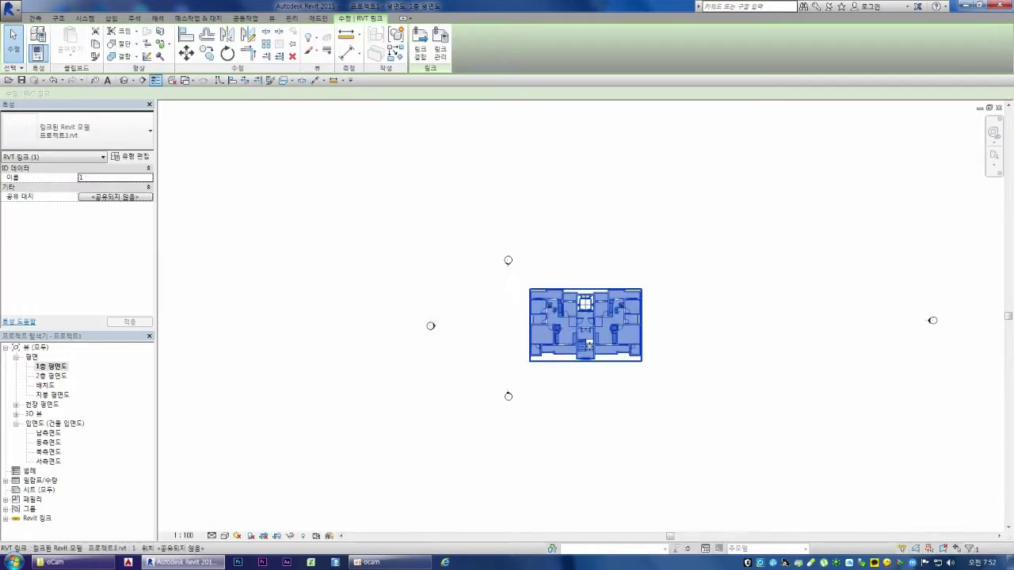
click(446, 341)
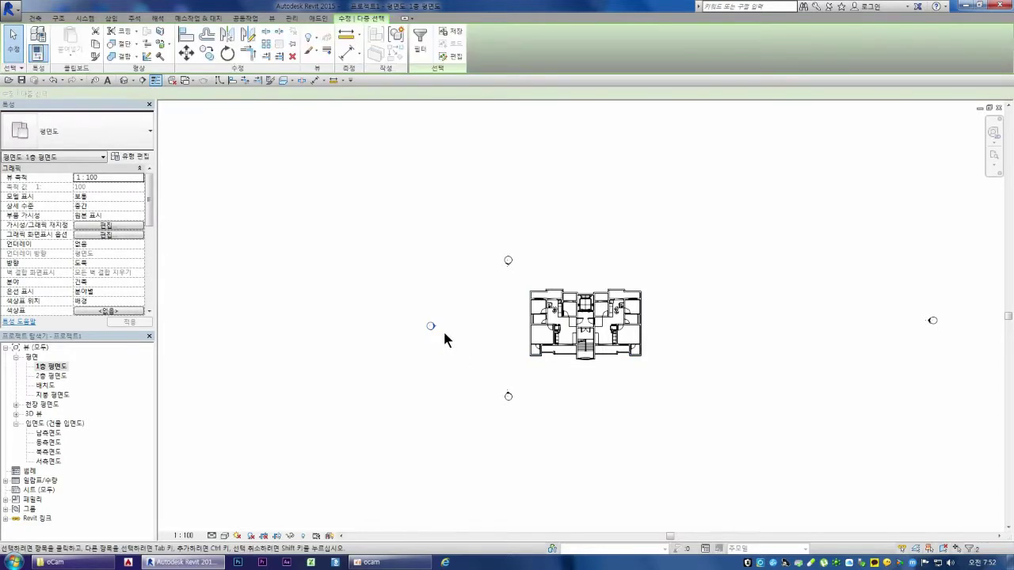
drag(446, 341, 433, 326)
drag(300, 325, 200, 325)
click(500, 344)
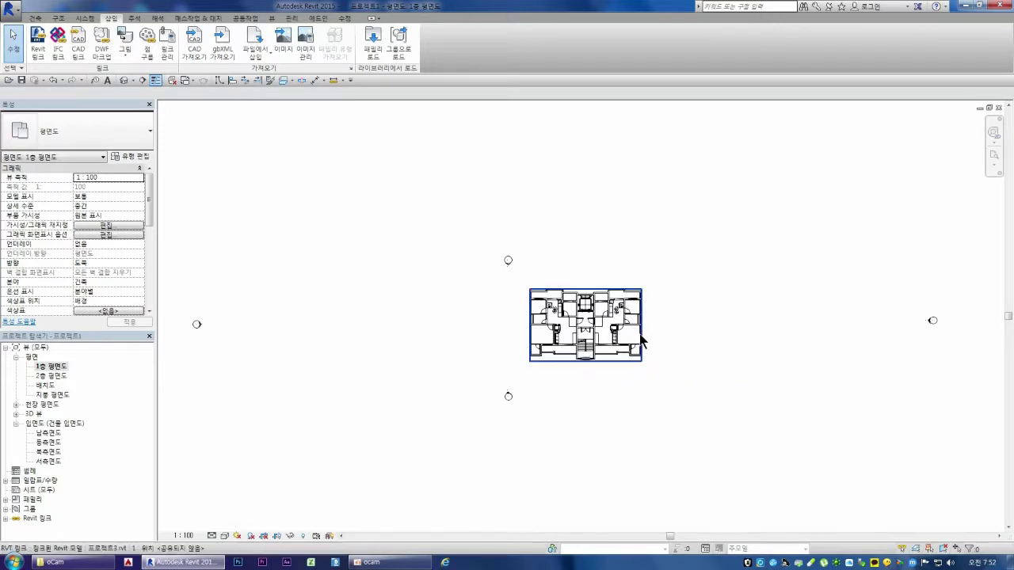
Nudge the linked apartment plan slightly right into place and zoom back in
click(629, 342)
mouse_move(654, 342)
mouse_down()
mouse_move(746, 344)
mouse_move(579, 343)
mouse_up()
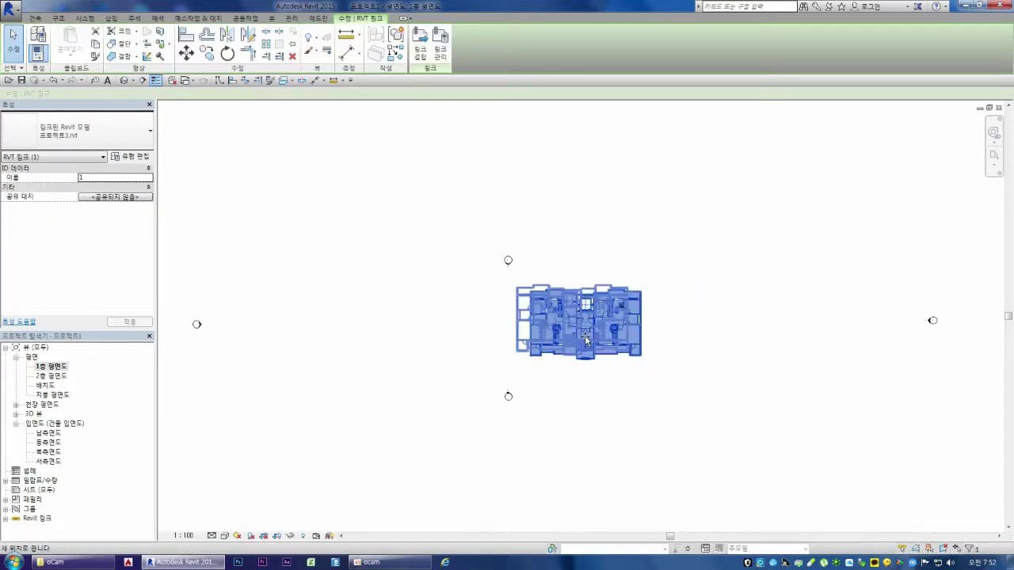
drag(579, 342, 590, 342)
click(484, 362)
scroll(528, 325, up, 1)
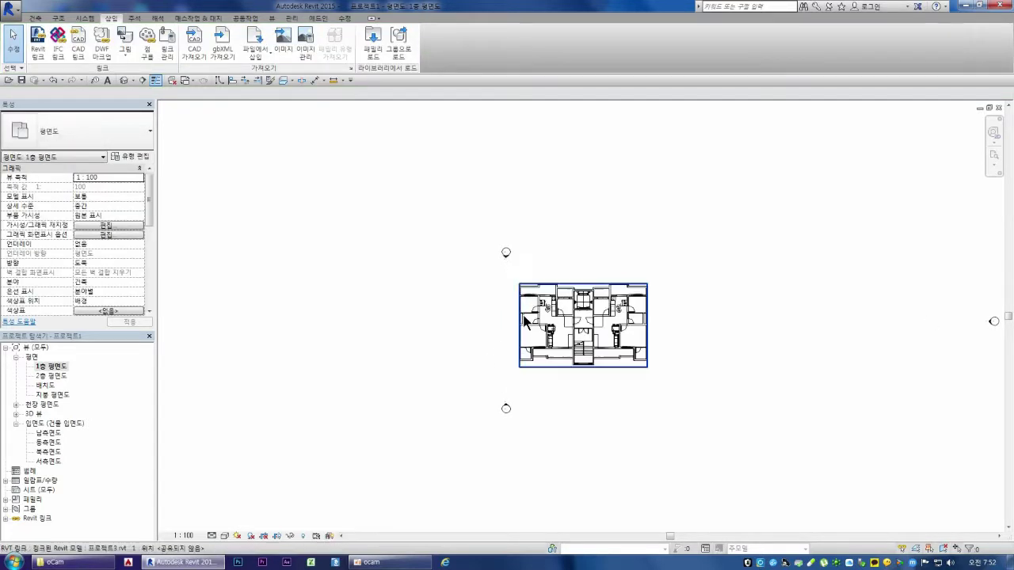
scroll(535, 325, up, 2)
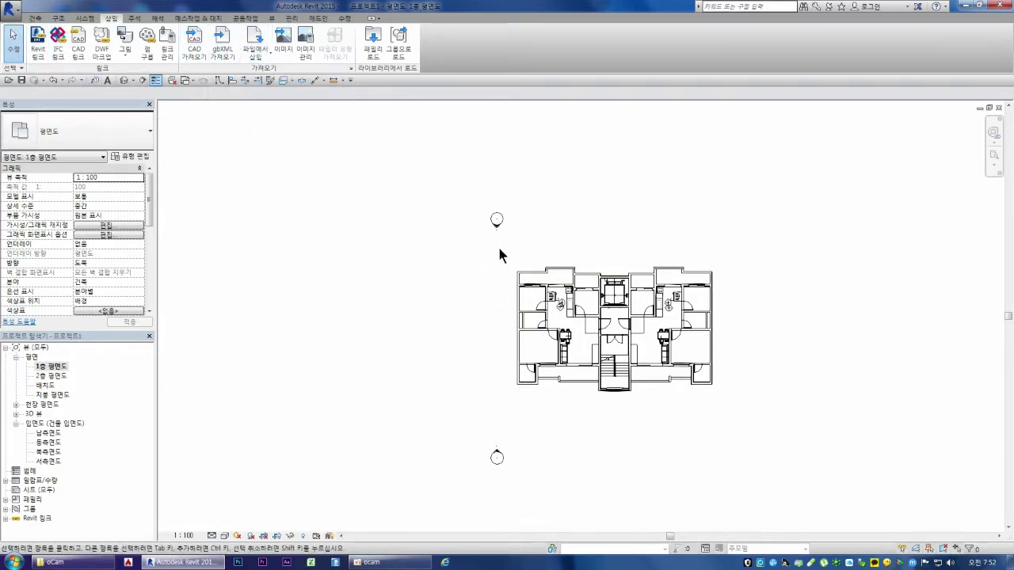
scroll(551, 396, up, 1)
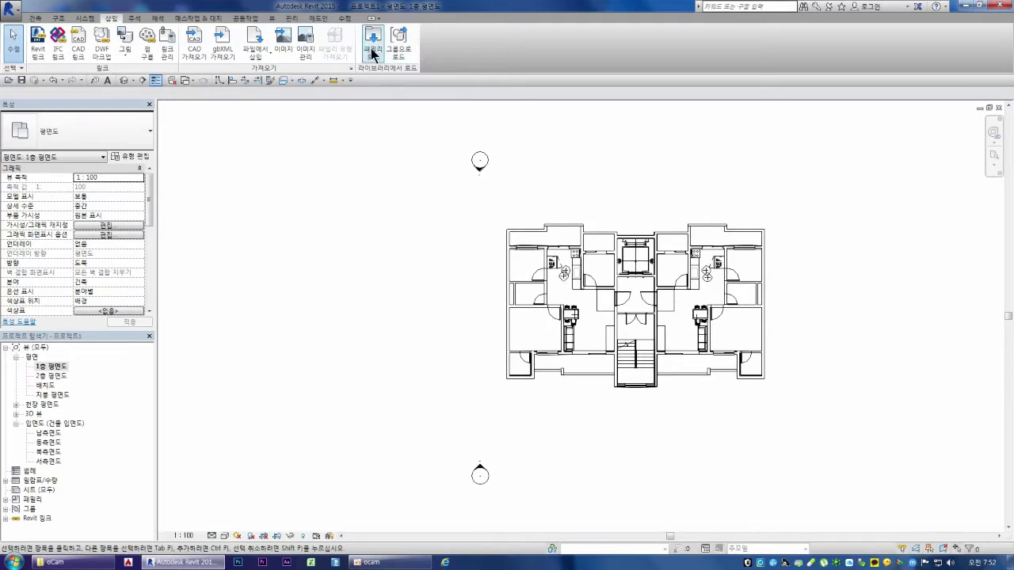
click(509, 233)
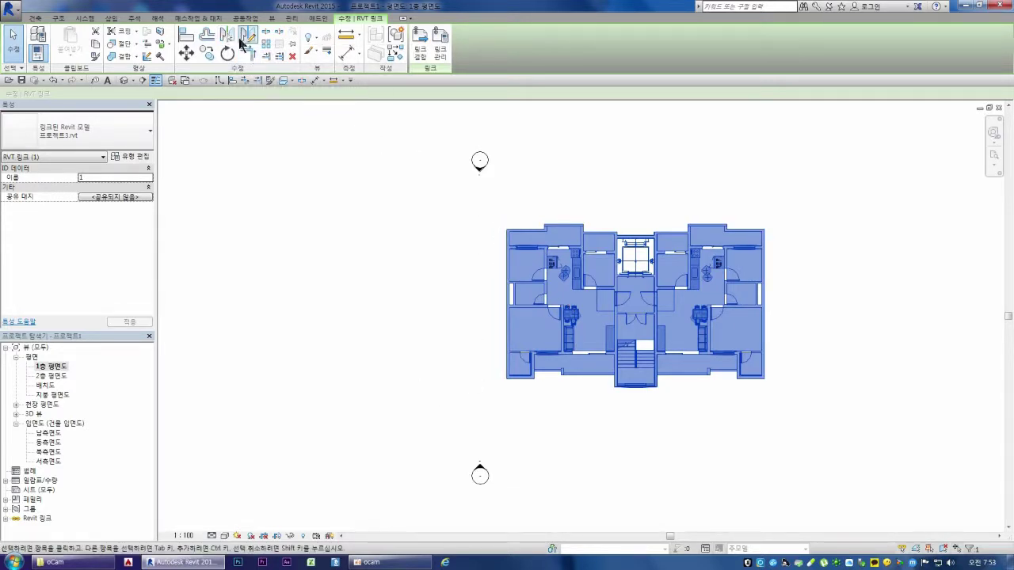
Mirror-copy the linked apartment across its left edge, then both units across their right edge
click(228, 35)
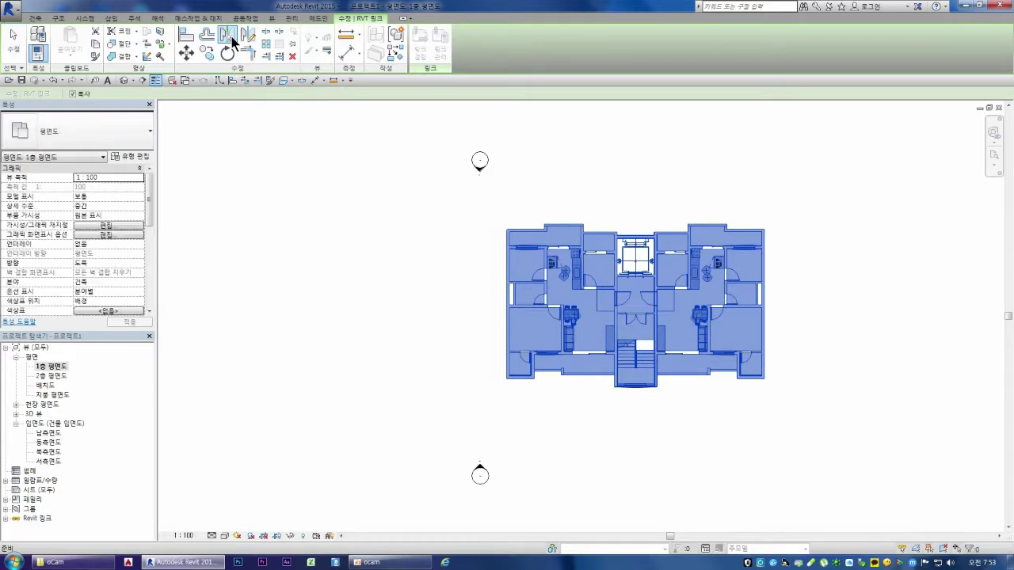
click(509, 307)
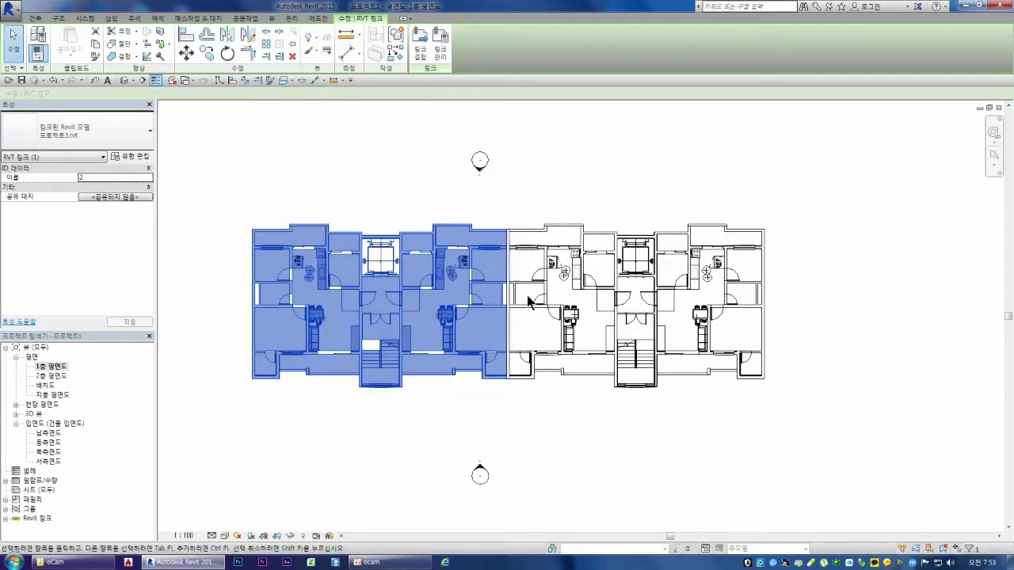
scroll(664, 289, down, 2)
drag(428, 228, 788, 366)
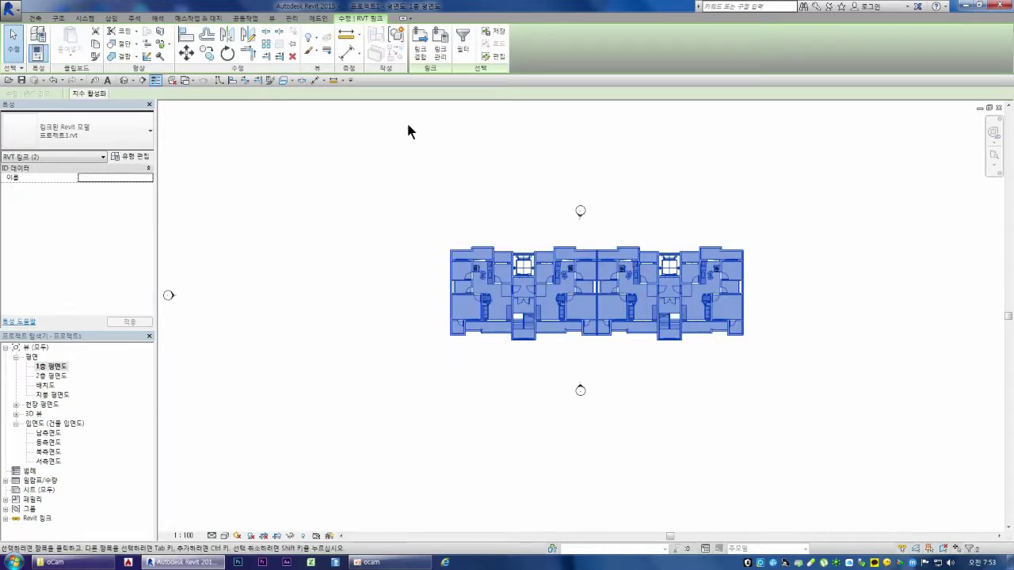
click(228, 34)
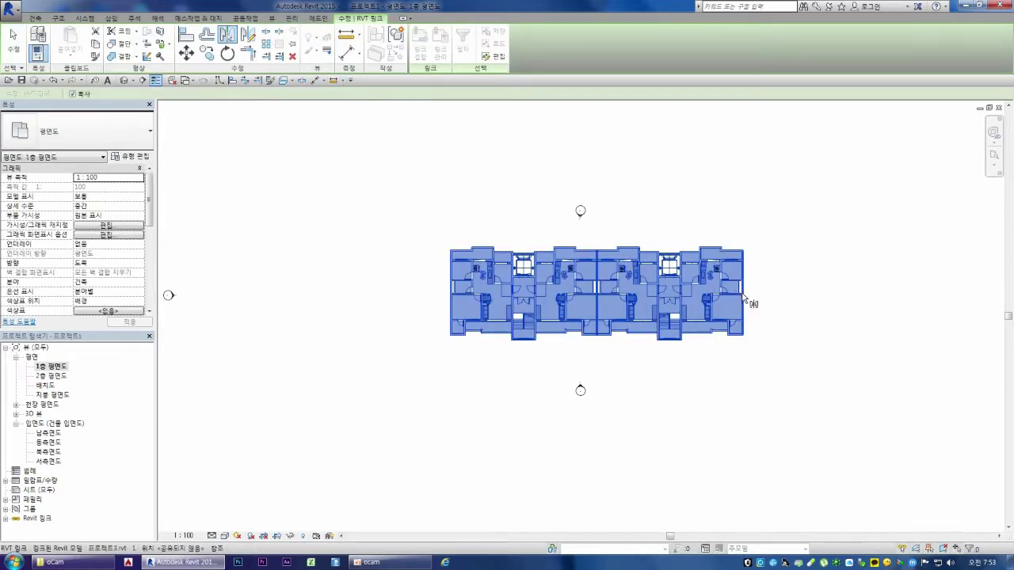
click(744, 296)
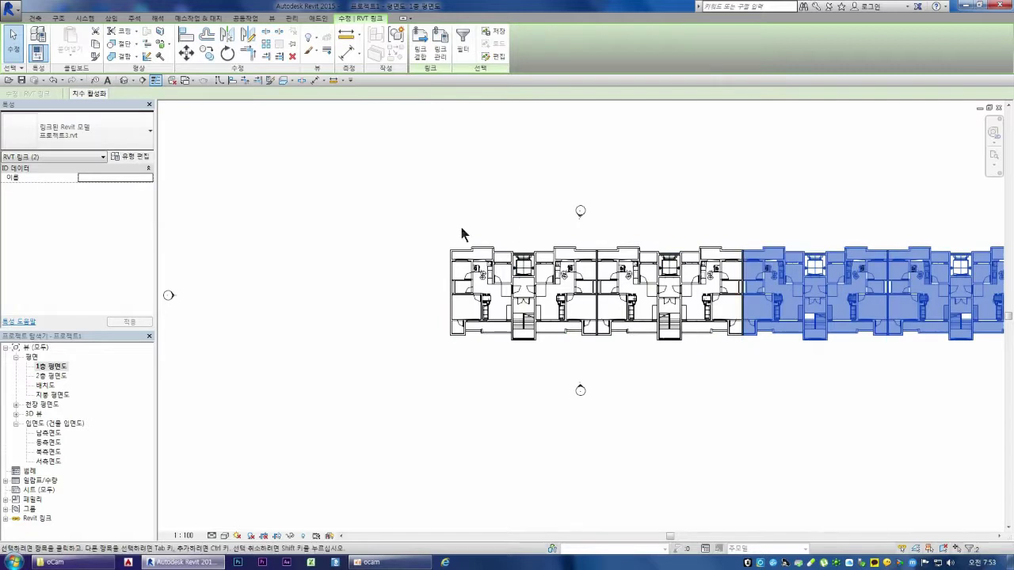
Mirror-copy the four left-hand units across their left edge to make six units
drag(360, 199, 467, 292)
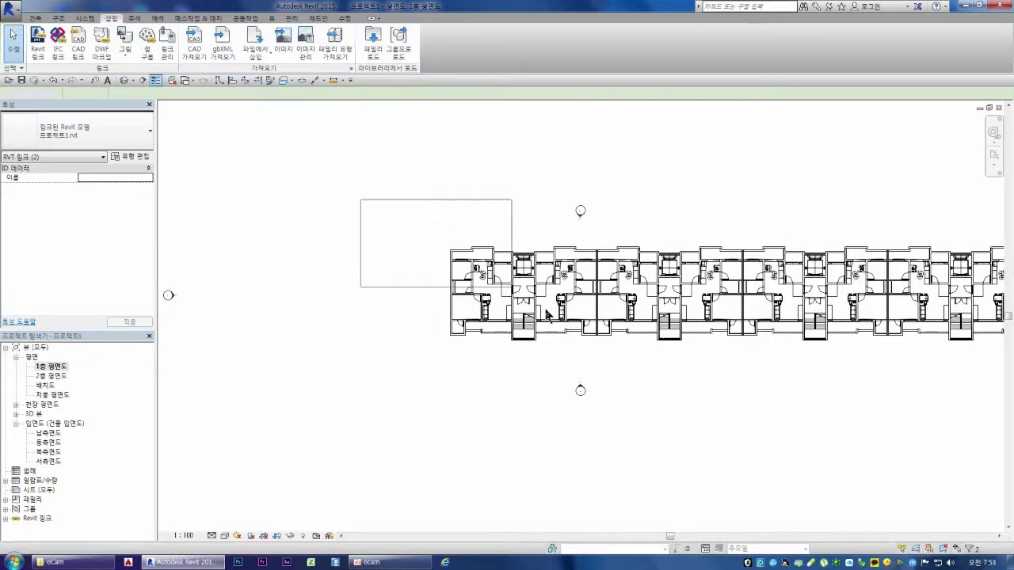
drag(420, 240, 761, 361)
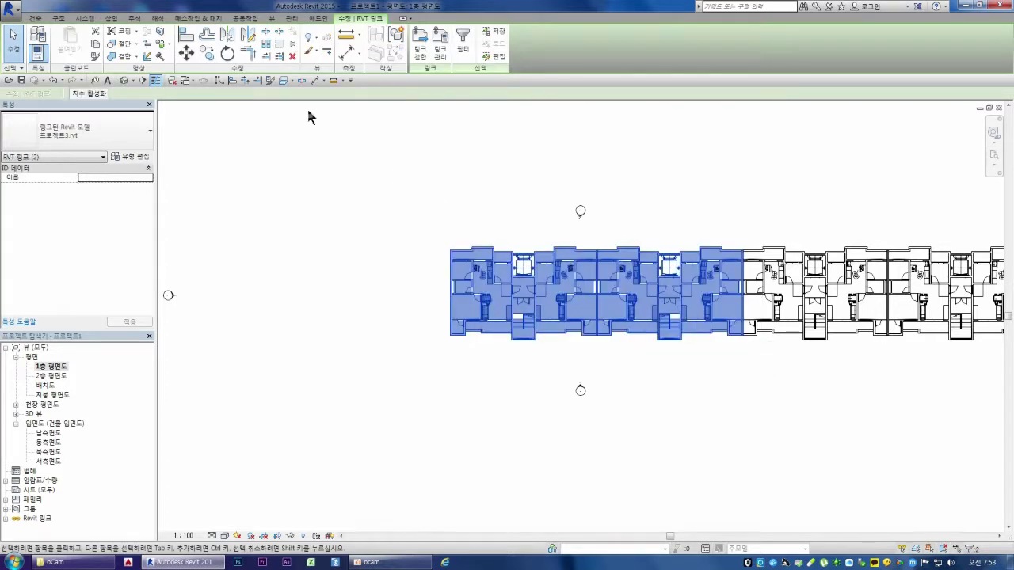
click(231, 37)
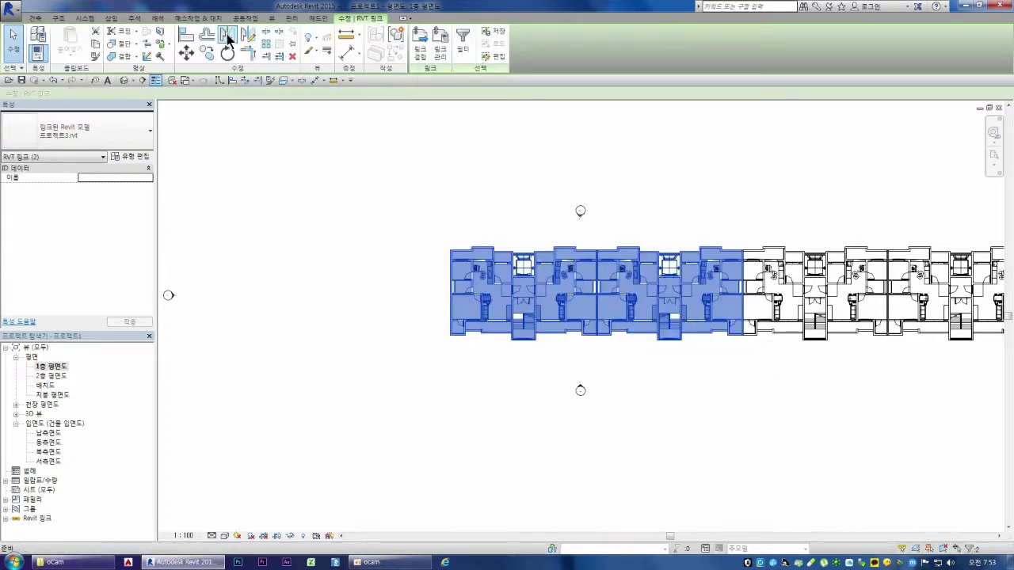
click(451, 291)
scroll(428, 277, down, 3)
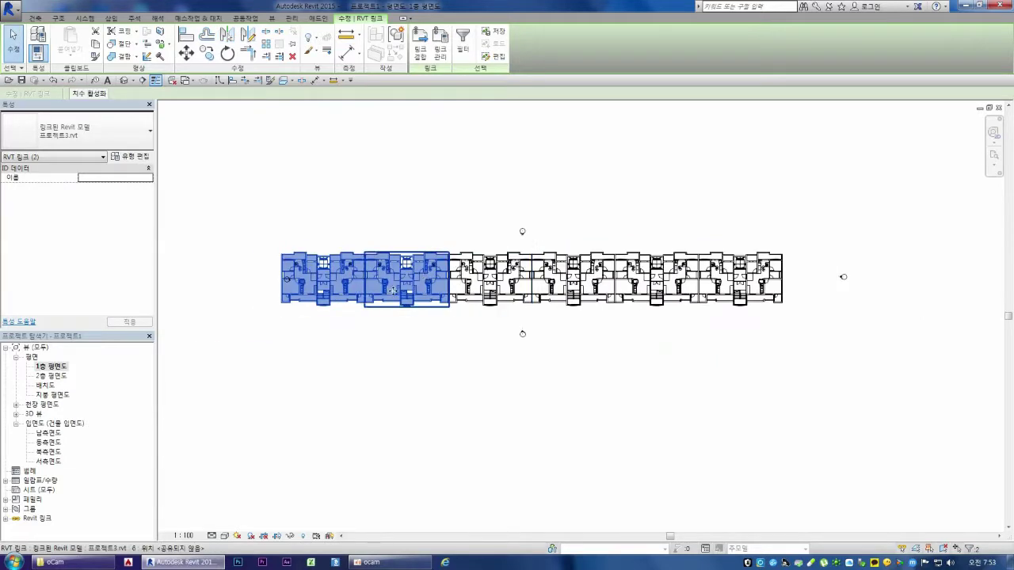
Drag the left elevation marker clear of the six-unit row
key(Escape)
mouse_move(232, 222)
mouse_down()
mouse_move(411, 353)
mouse_move(311, 325)
mouse_up()
drag(251, 280, 232, 278)
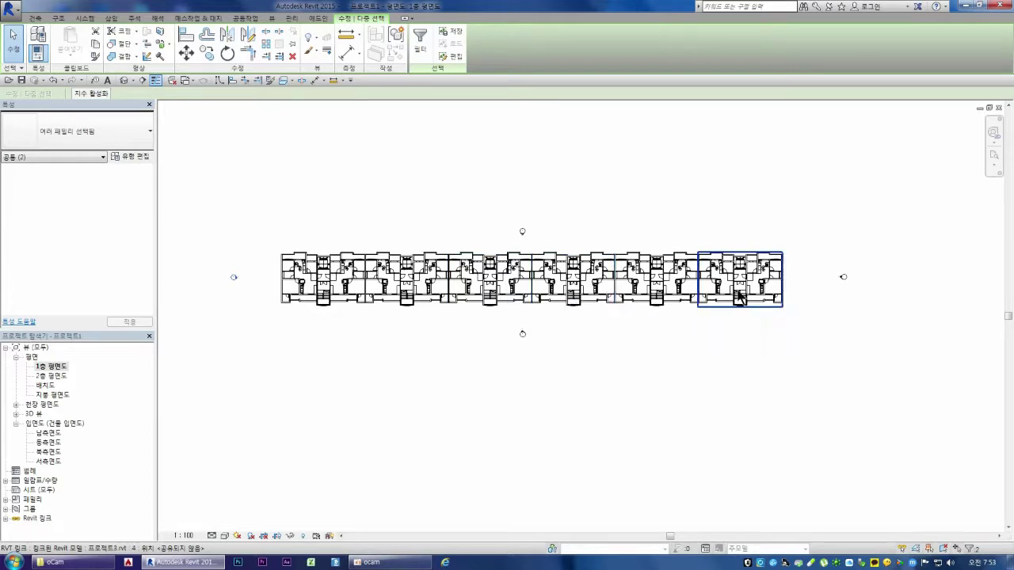
double_click(35, 414)
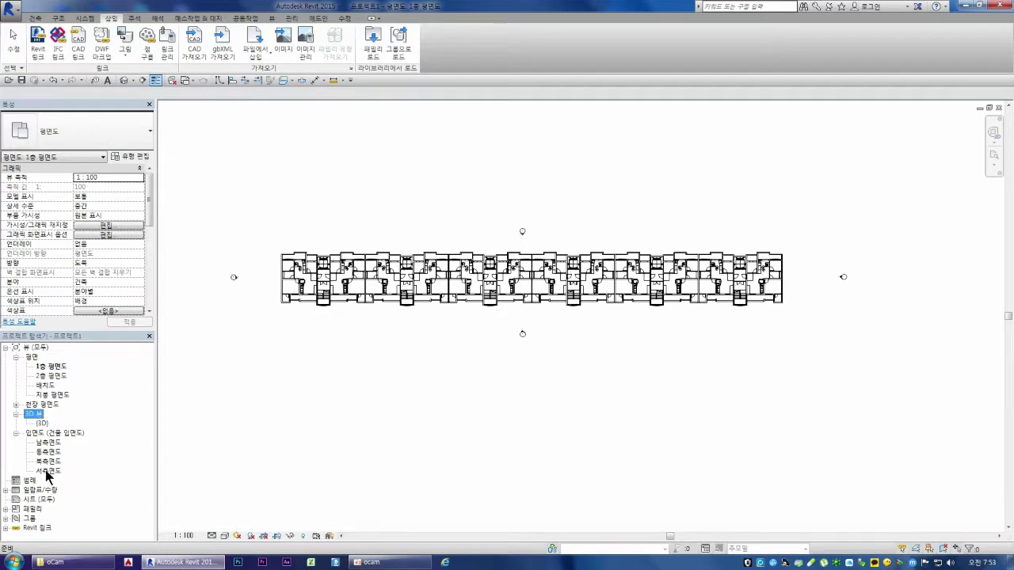
Open the 남측면도 elevation and zoom to view the six linked units beneath the level lines
double_click(48, 441)
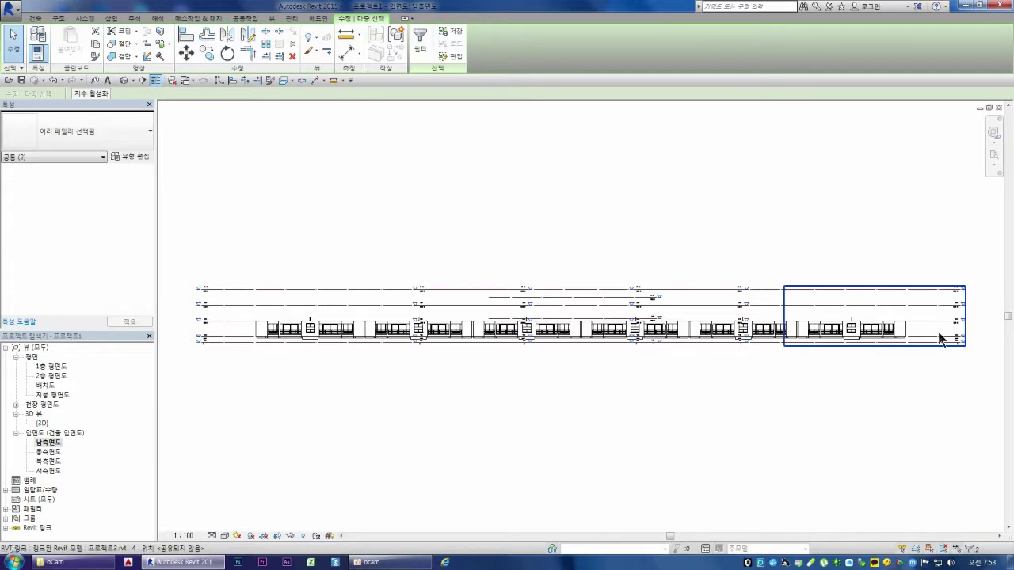
scroll(983, 326, up, 2)
scroll(989, 326, up, 2)
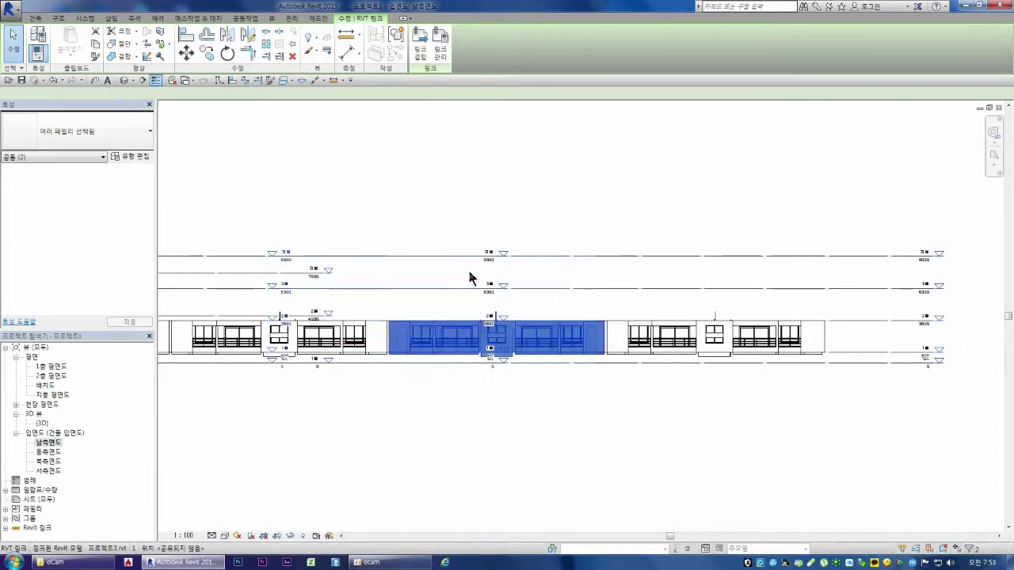
click(500, 412)
scroll(833, 378, up, 2)
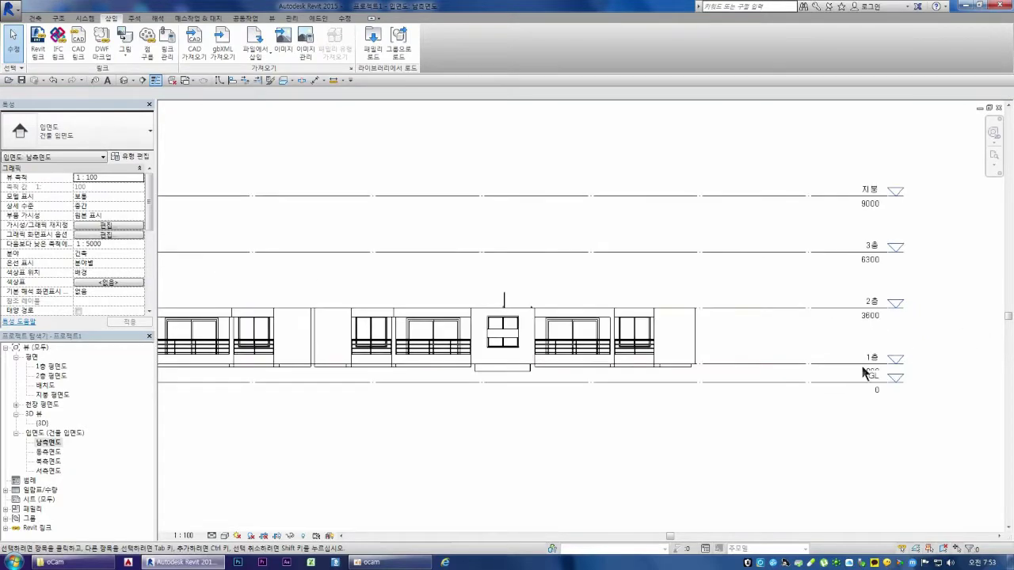
scroll(773, 378, down, 2)
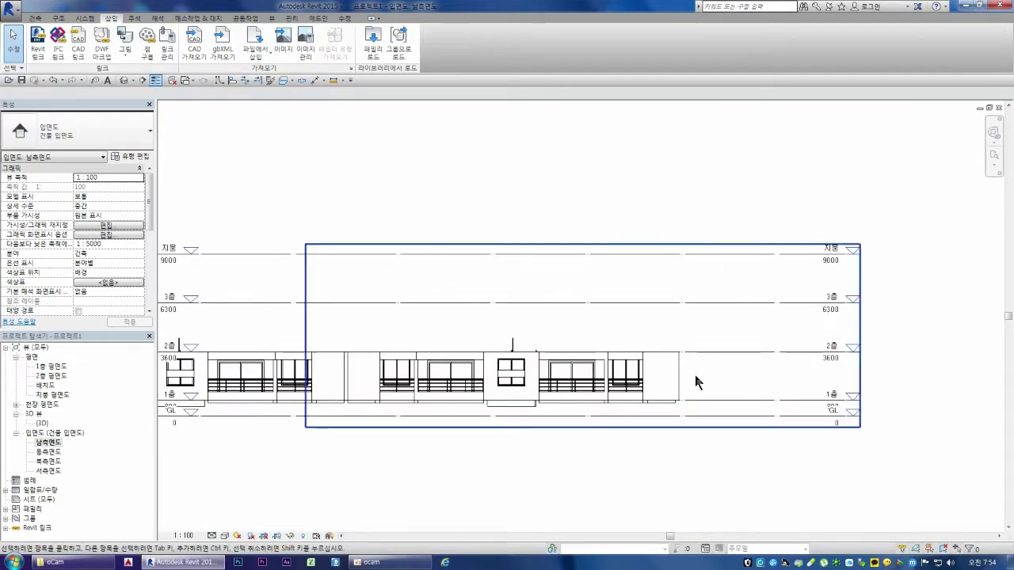
scroll(695, 377, down, 2)
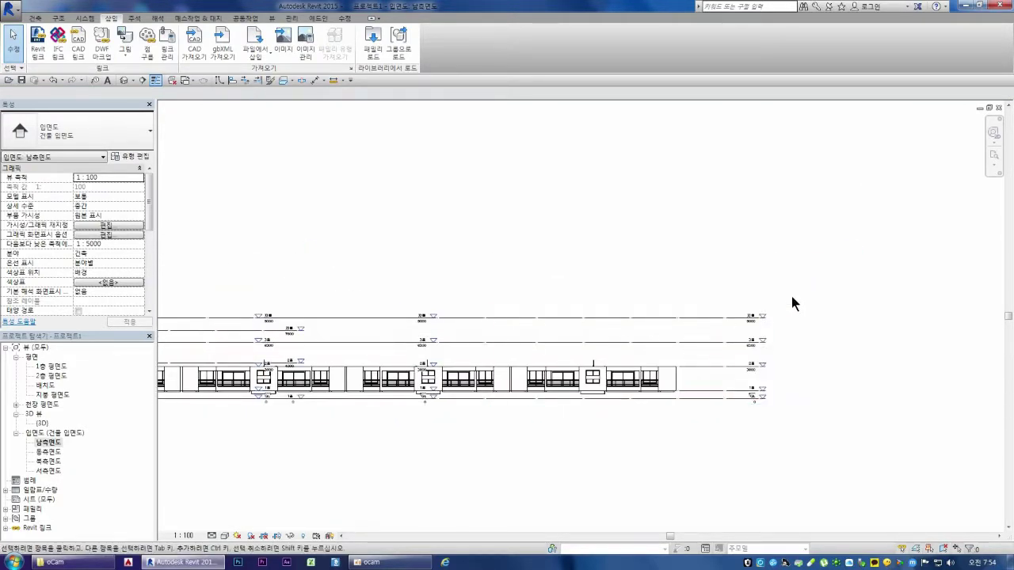
scroll(783, 373, down, 3)
scroll(784, 379, down, 2)
scroll(542, 373, up, 1)
scroll(542, 372, up, 1)
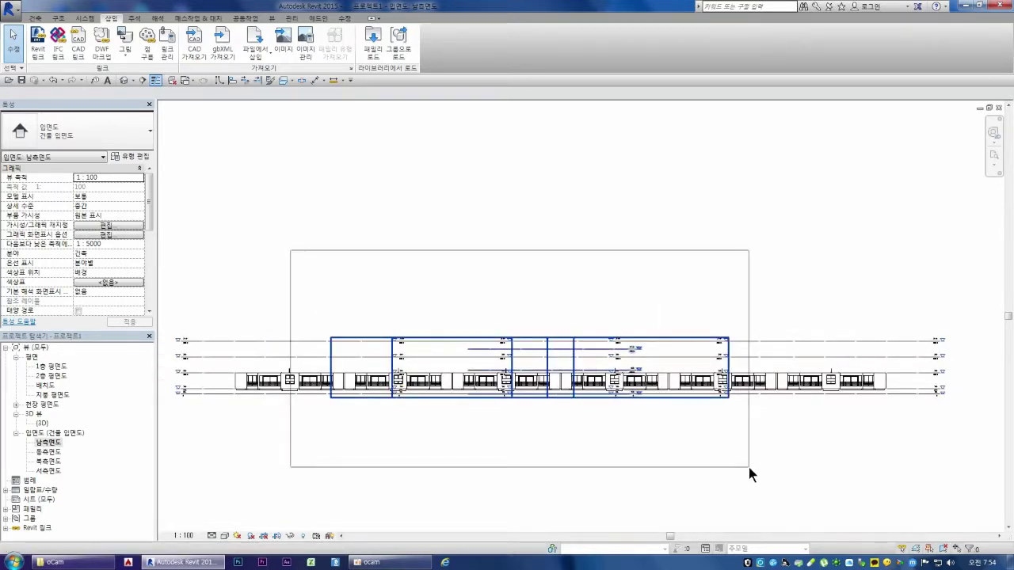
click(465, 304)
Select the upper level lines and try repositioning them and the 지붕 level
key(Escape)
drag(465, 301, 670, 435)
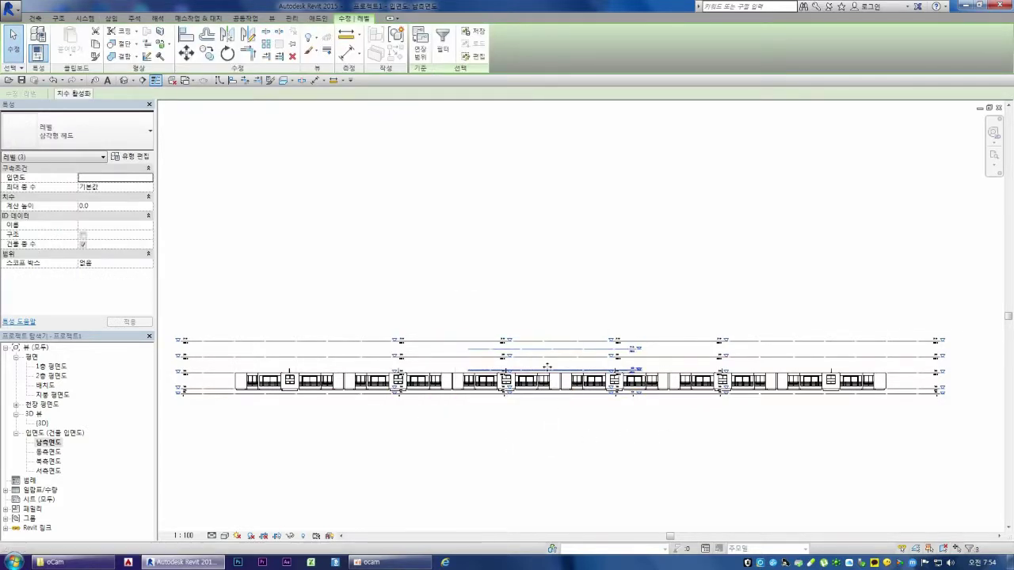
drag(606, 366, 821, 360)
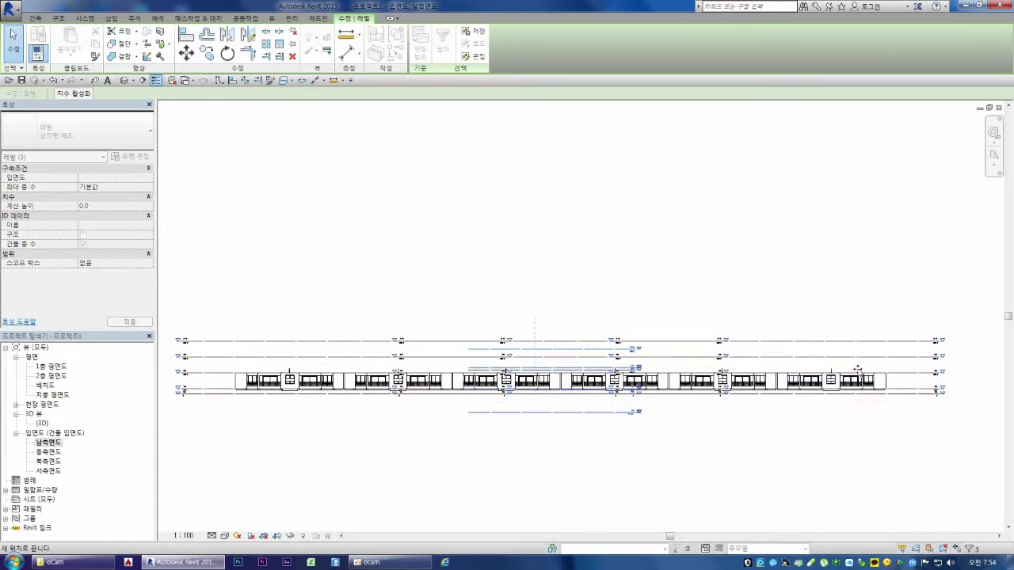
mouse_move(821, 361)
mouse_down()
mouse_move(868, 360)
mouse_move(753, 345)
mouse_up()
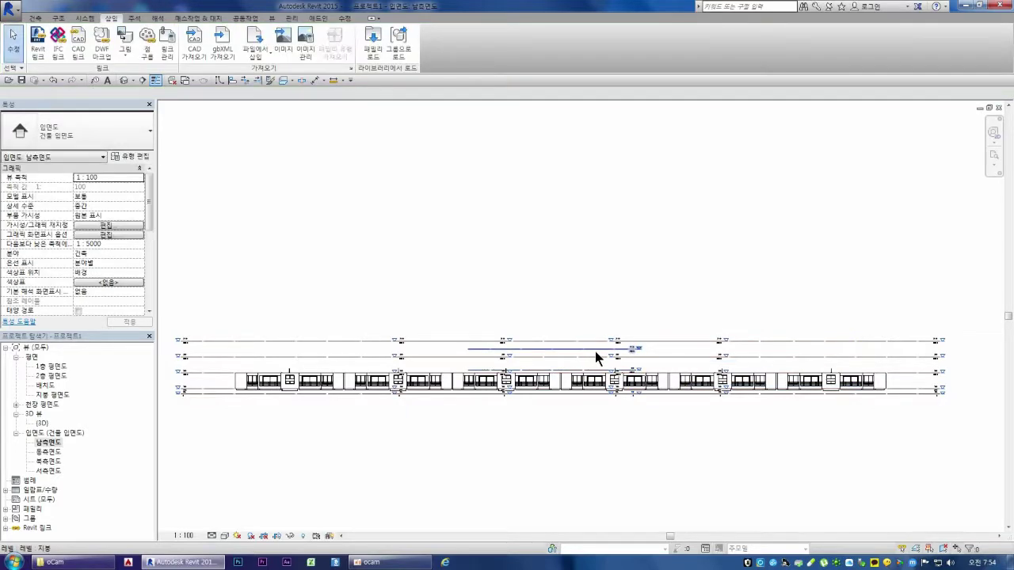
click(608, 349)
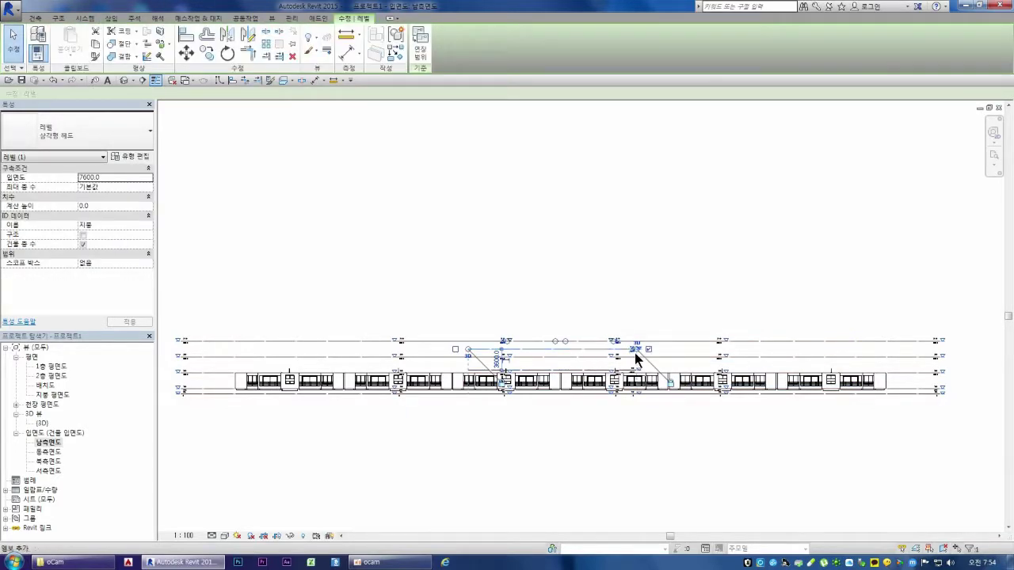
scroll(634, 353, up, 3)
scroll(640, 354, up, 2)
scroll(645, 357, up, 2)
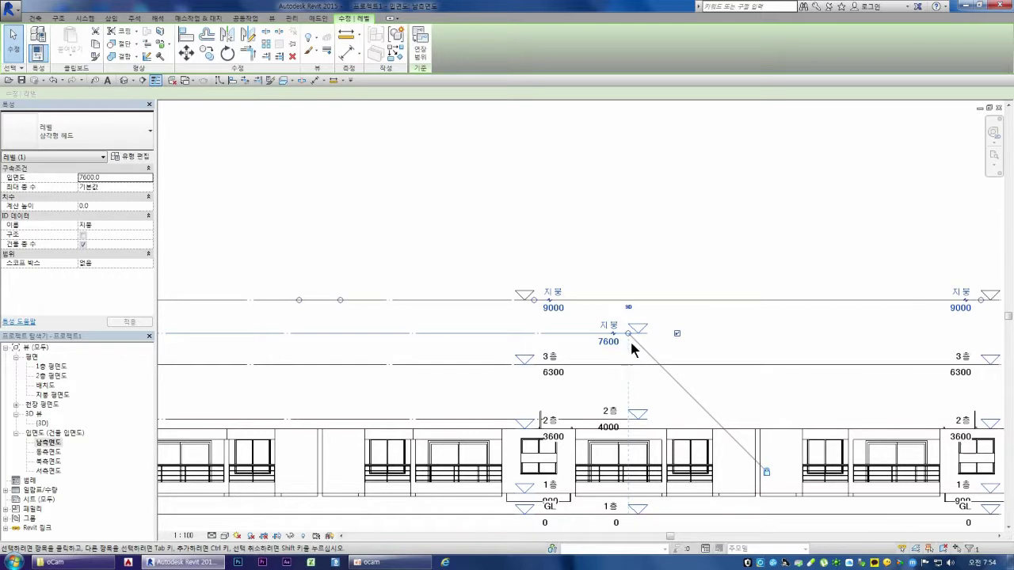
drag(633, 333, 792, 365)
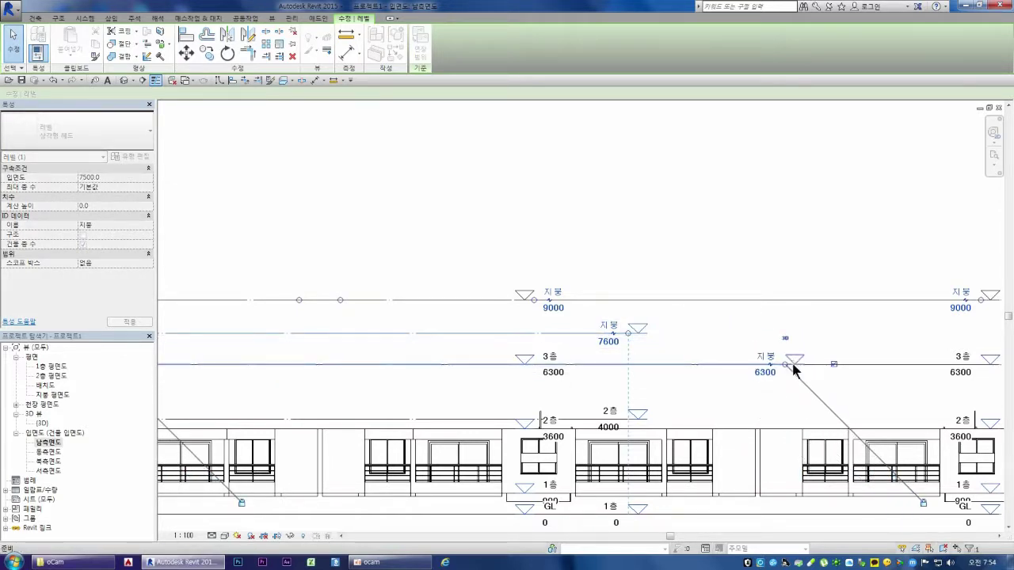
key(Escape)
click(597, 332)
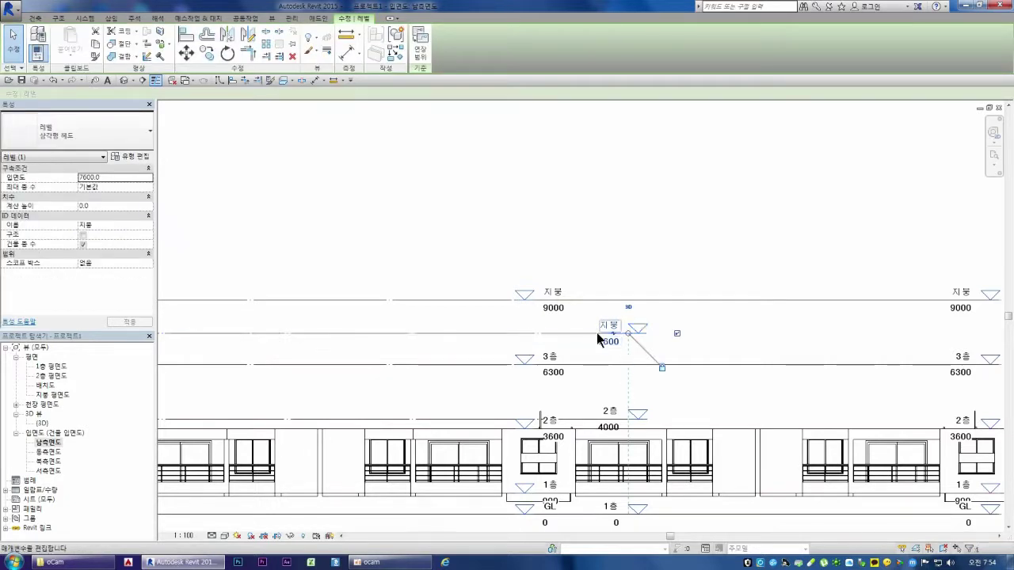
Extend the new level lines' ends out to the right of the linked building
mouse_move(627, 334)
mouse_down()
mouse_move(967, 333)
mouse_move(891, 326)
mouse_up()
scroll(891, 325, down, 2)
scroll(891, 325, down, 2)
scroll(889, 322, down, 1)
scroll(982, 333, down, 2)
scroll(986, 337, down, 2)
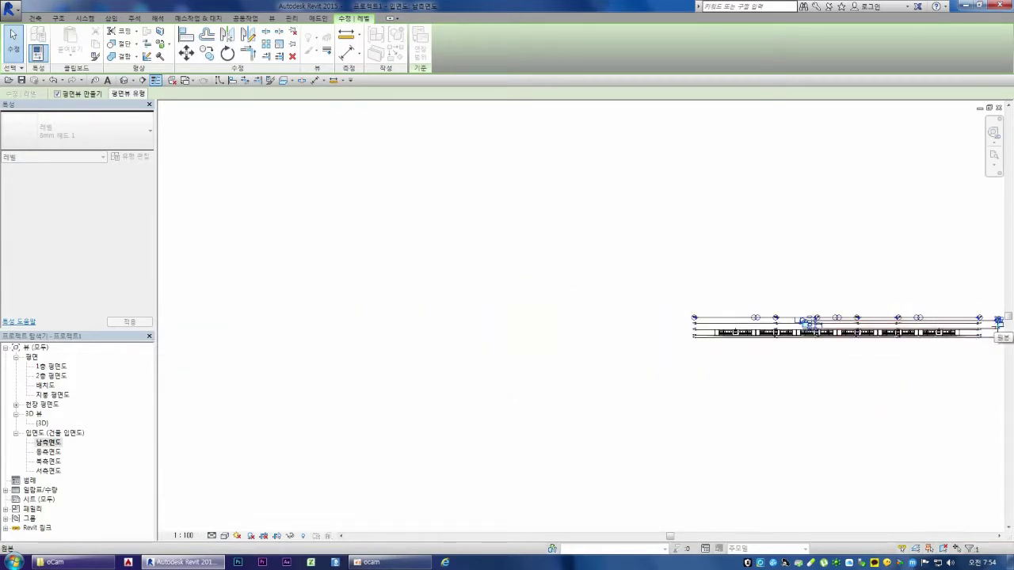
click(941, 385)
scroll(753, 354, down, 2)
scroll(906, 338, up, 1)
scroll(895, 337, up, 2)
scroll(891, 337, up, 2)
scroll(887, 345, up, 2)
scroll(870, 370, up, 2)
Change the 2층 level's elevation from 4000 to 3900
click(829, 385)
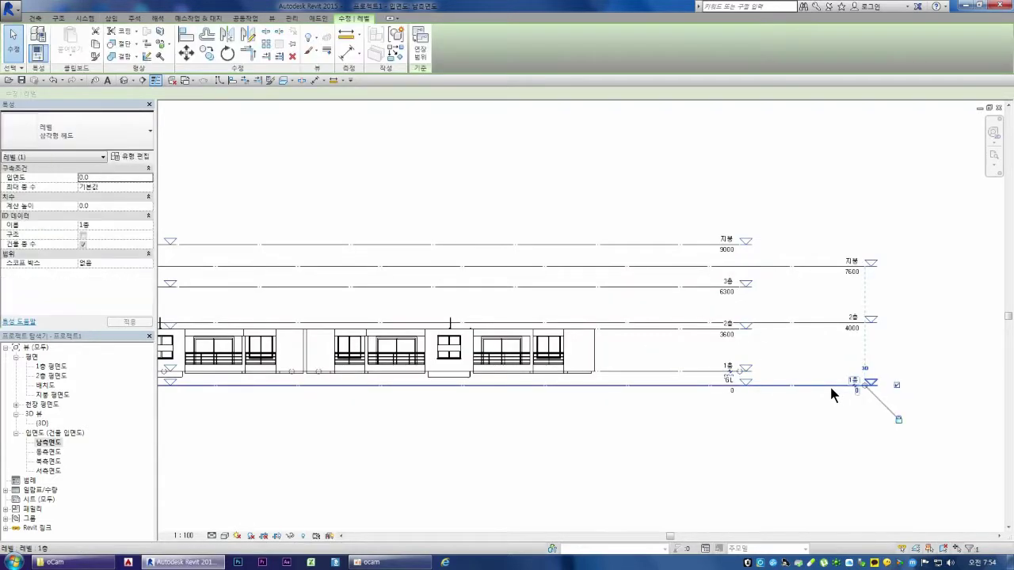
click(825, 324)
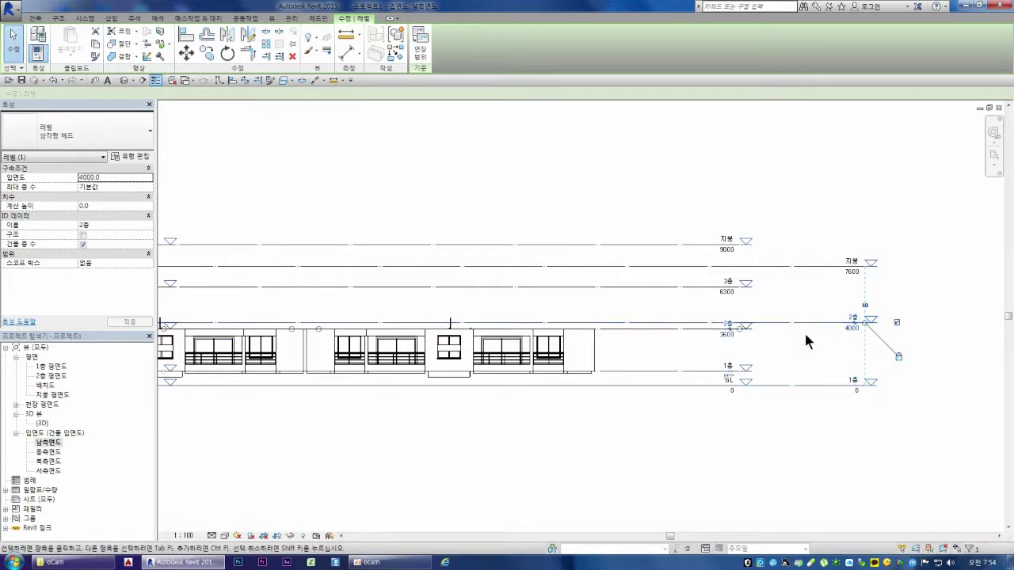
scroll(778, 369, up, 1)
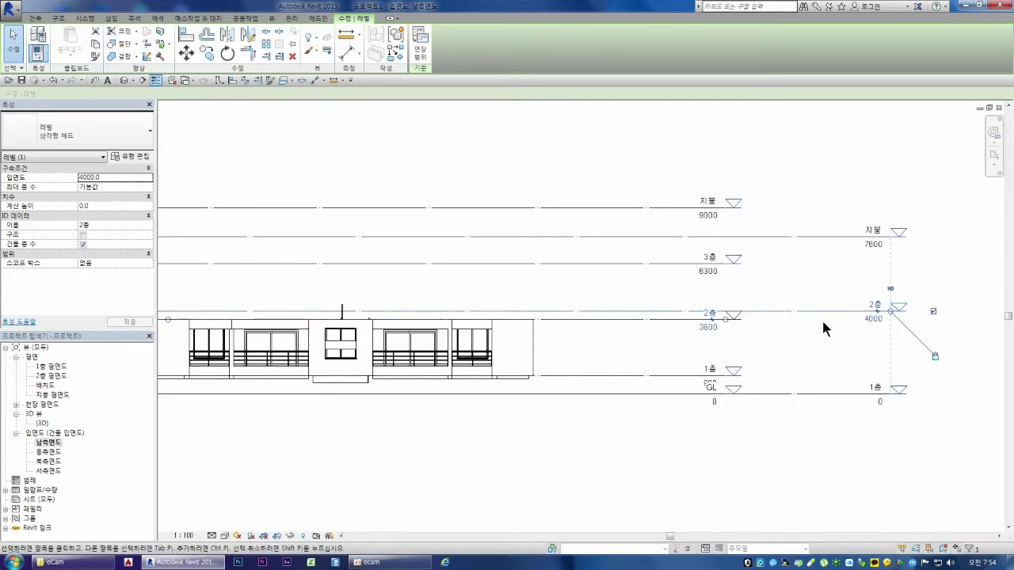
scroll(879, 337, up, 1)
click(868, 320)
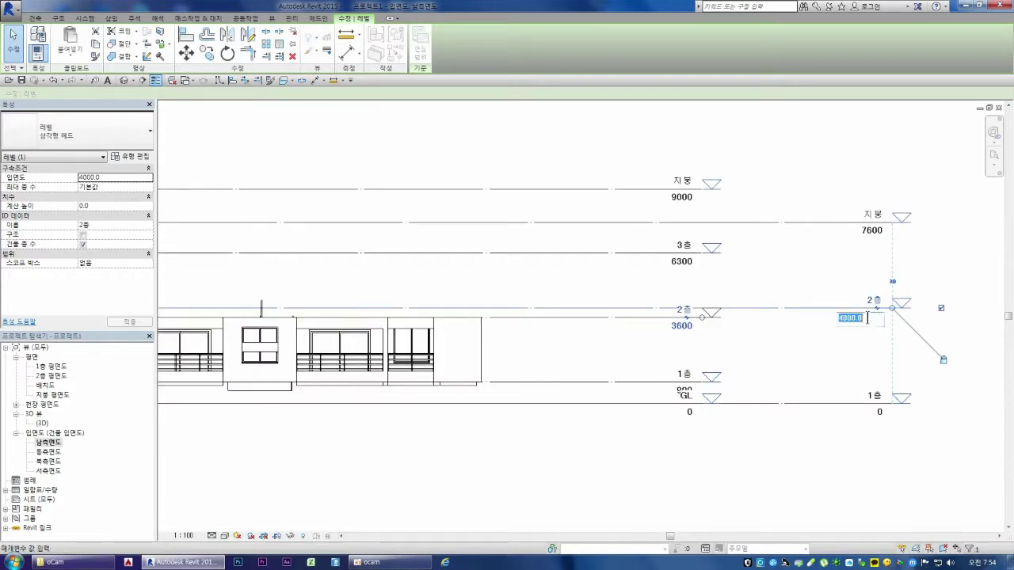
text(0)
key(Return)
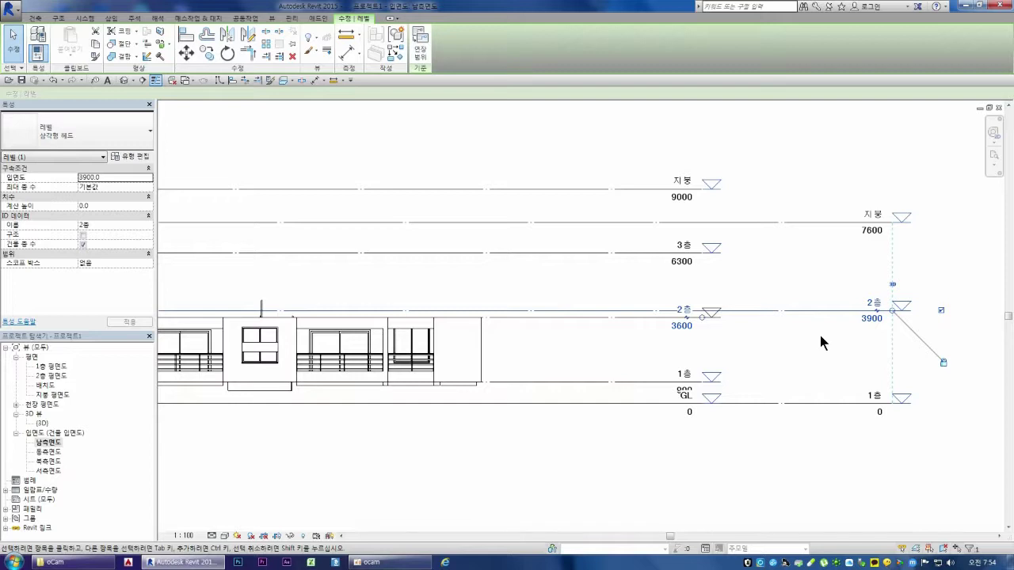
click(863, 333)
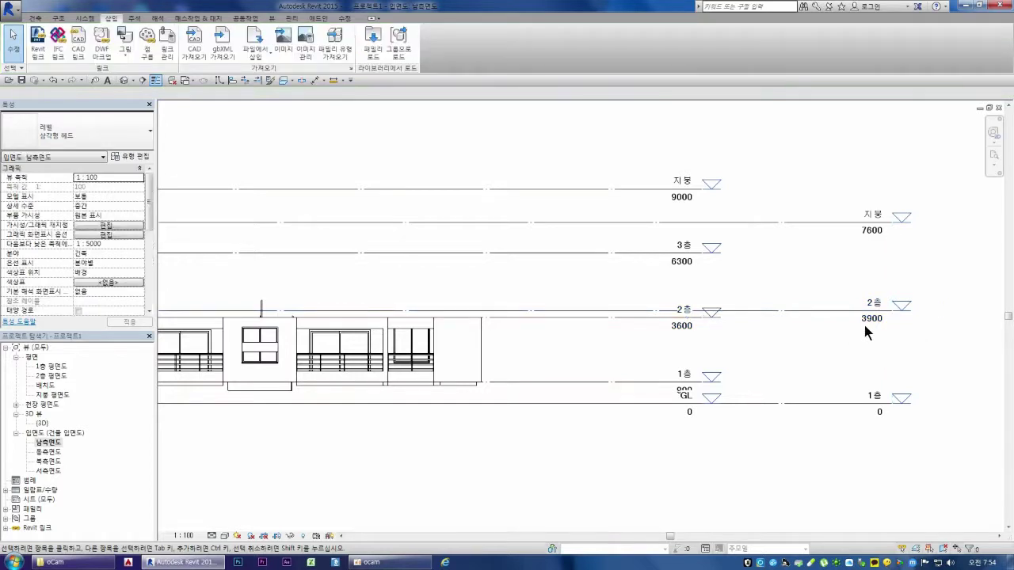
Align the linked building's 1층 level to the host 1층 level
click(697, 386)
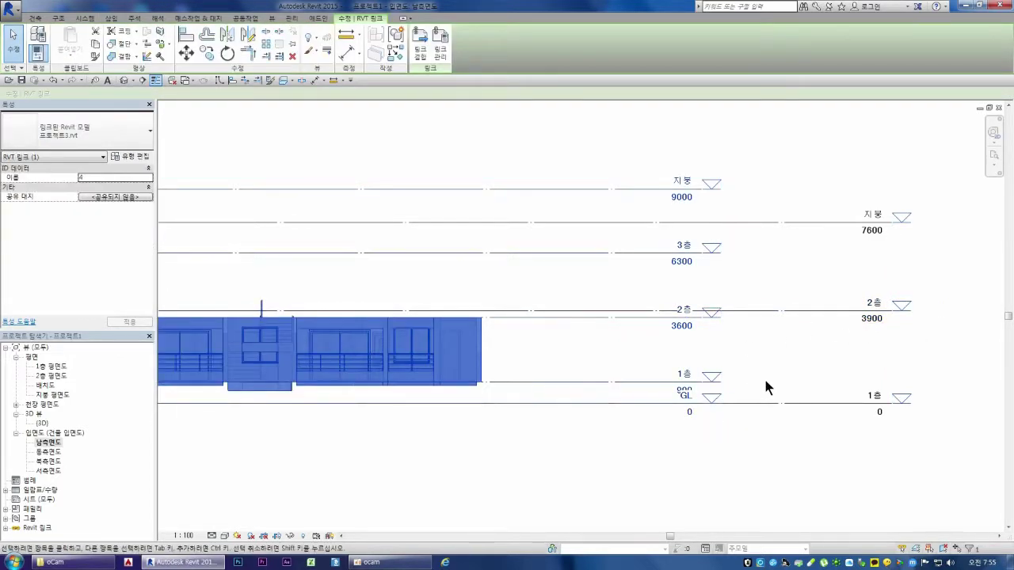
scroll(792, 352, down, 2)
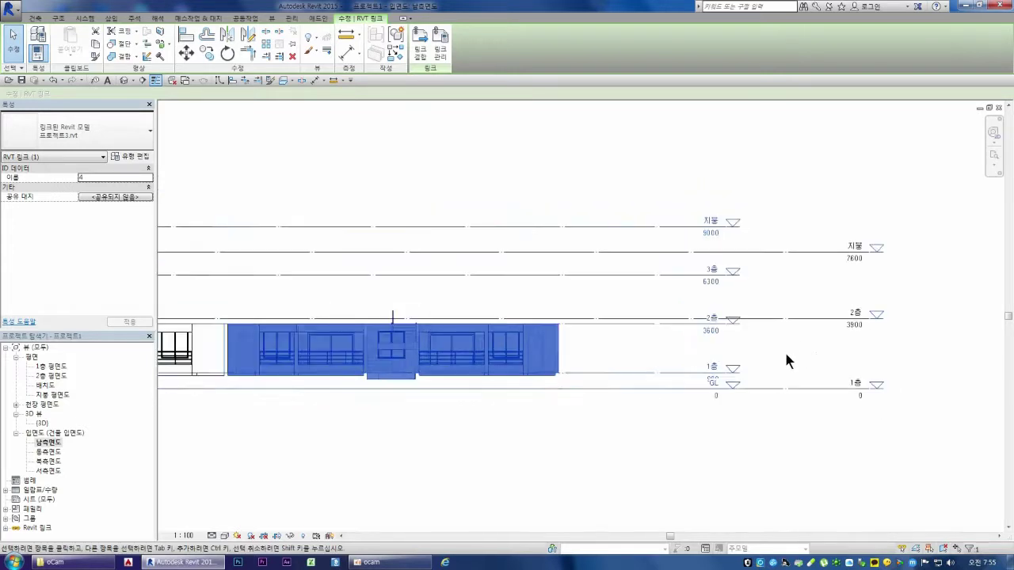
click(640, 444)
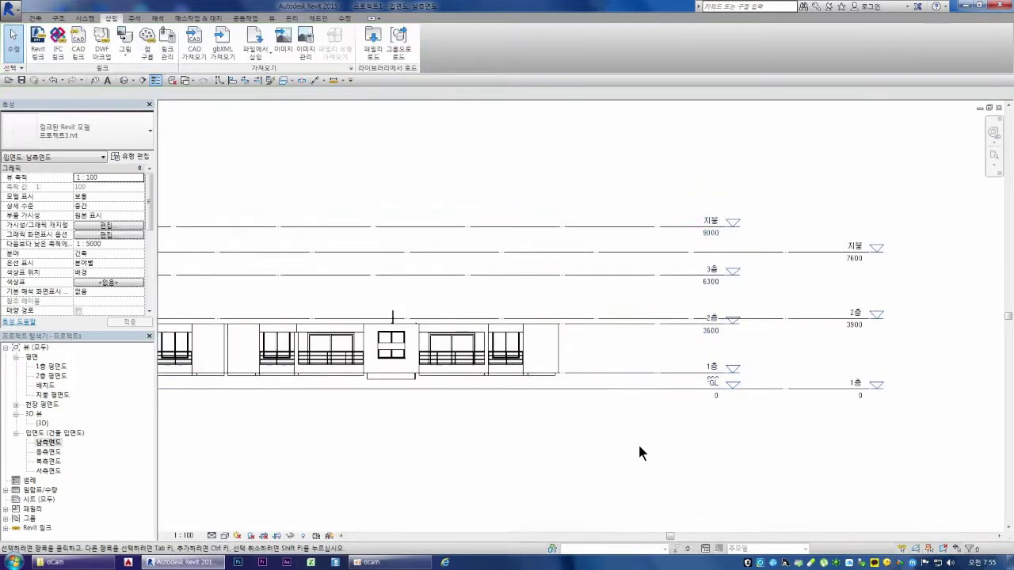
click(635, 366)
click(738, 421)
click(663, 326)
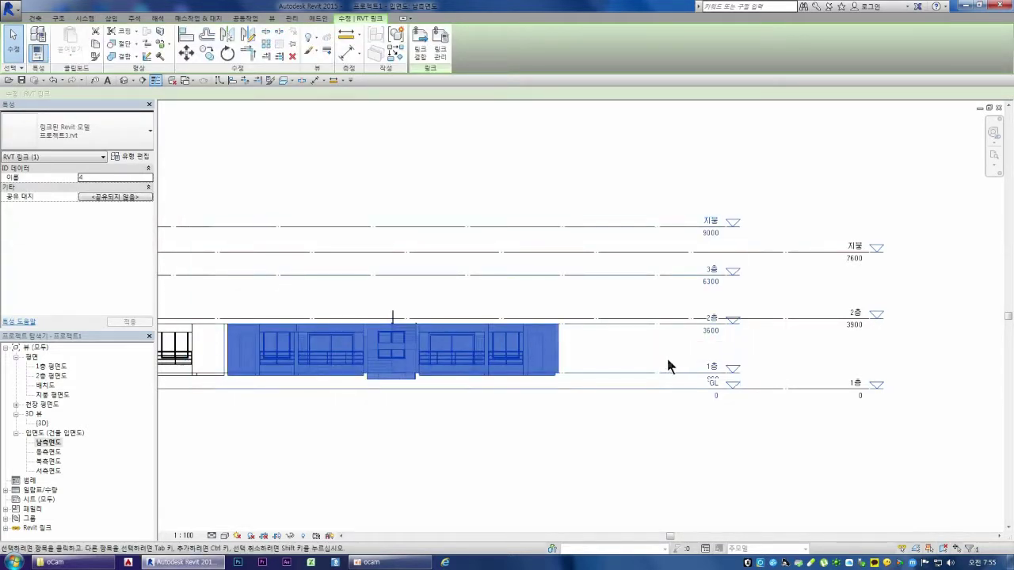
click(186, 36)
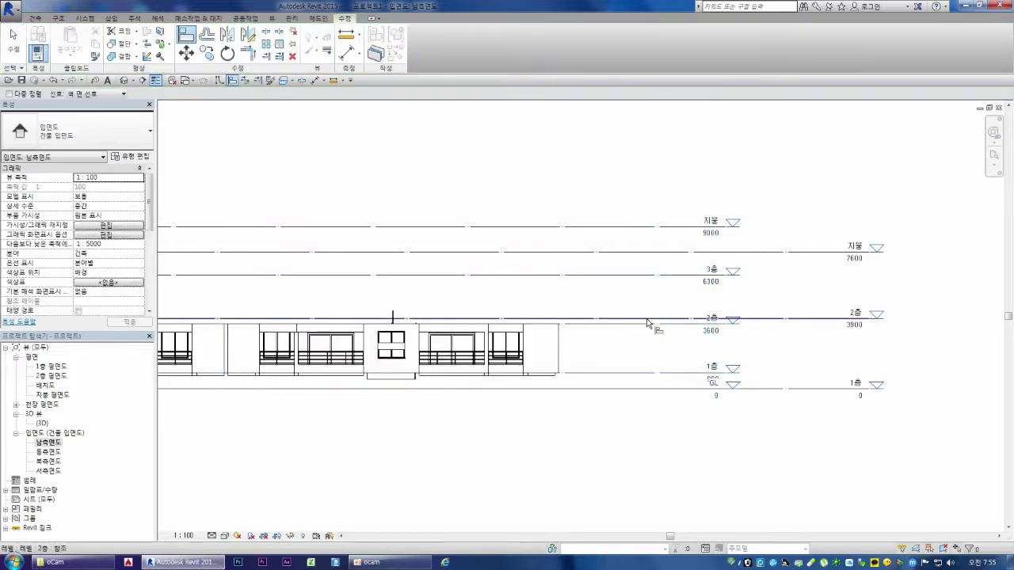
click(625, 392)
click(620, 375)
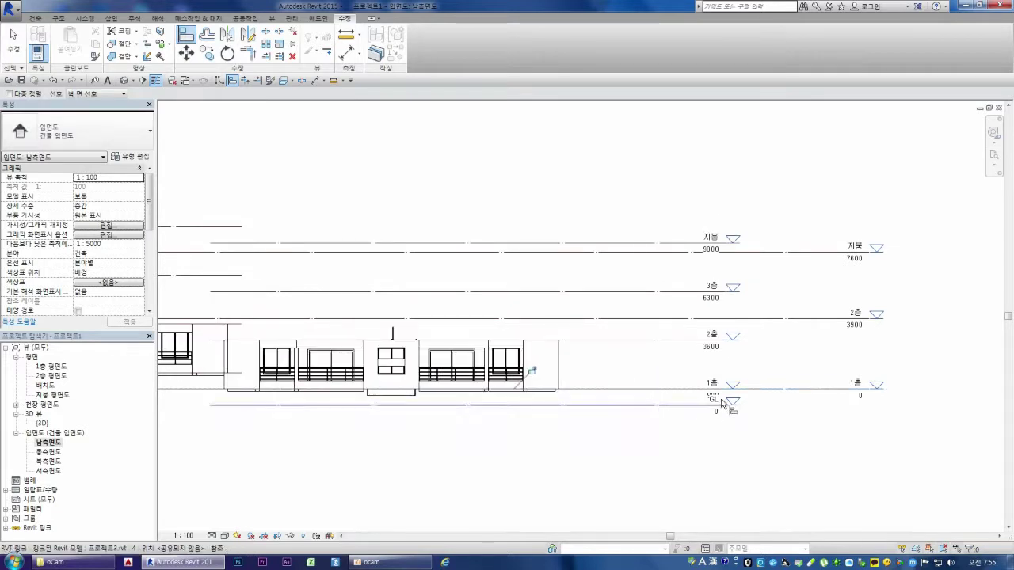
Set the host 2층 level elevation to 2700
click(852, 325)
click(853, 325)
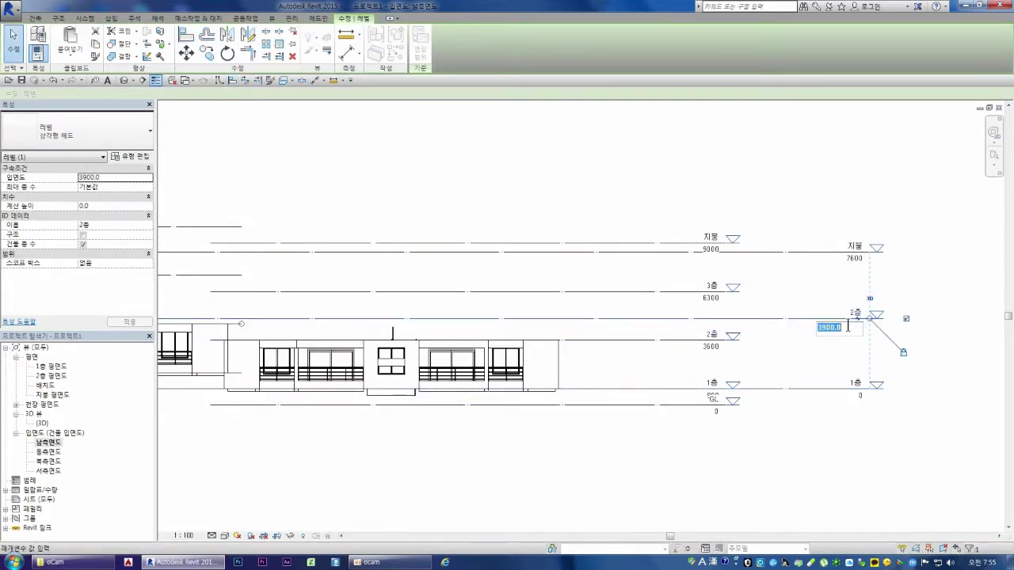
text(3600)
key(Return)
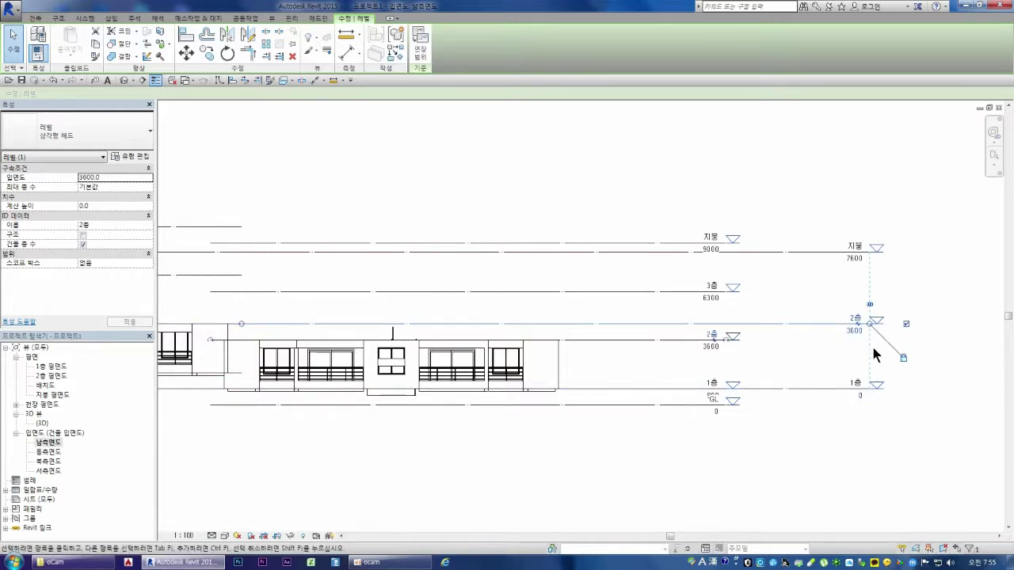
click(862, 348)
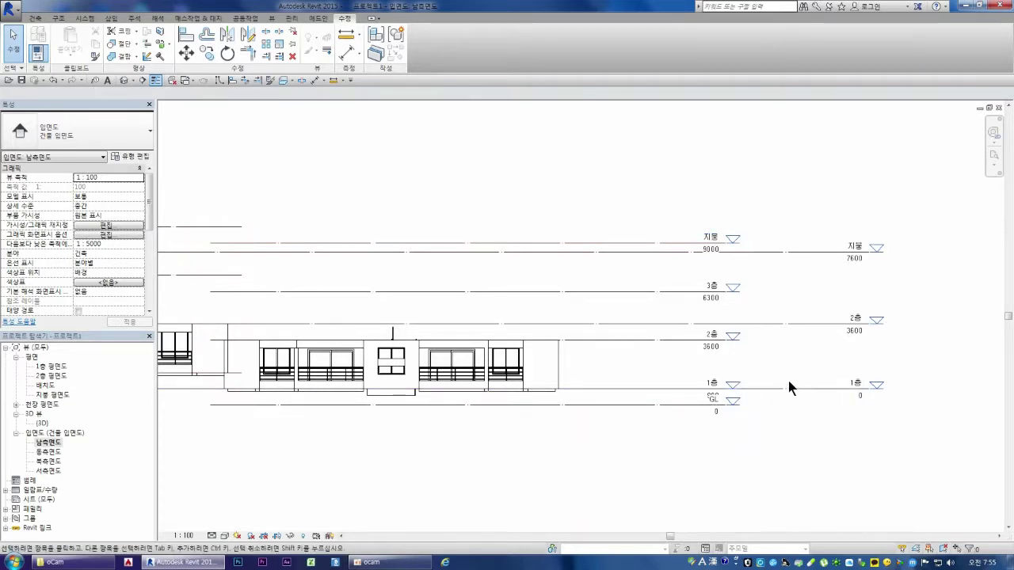
click(855, 335)
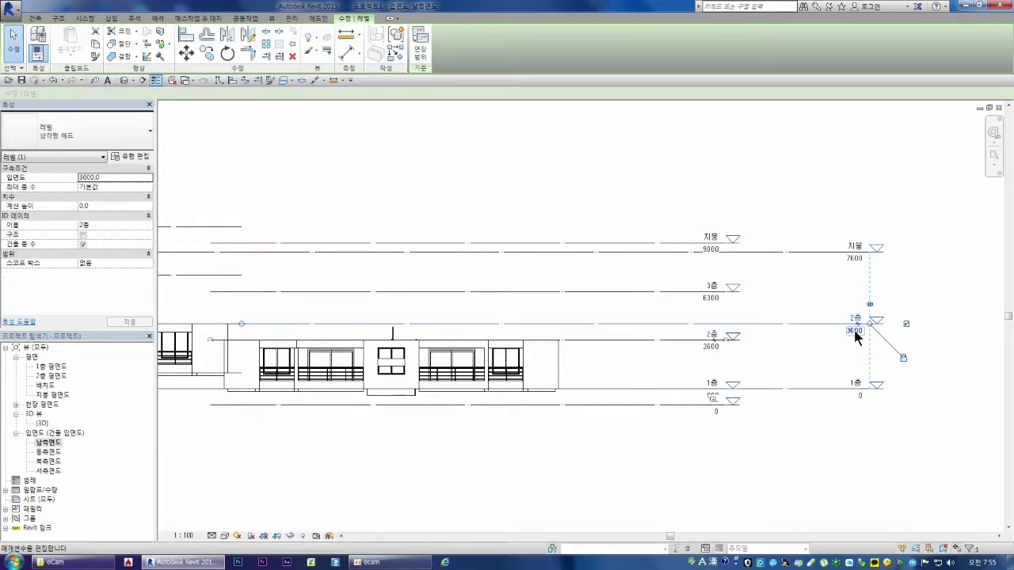
click(854, 331)
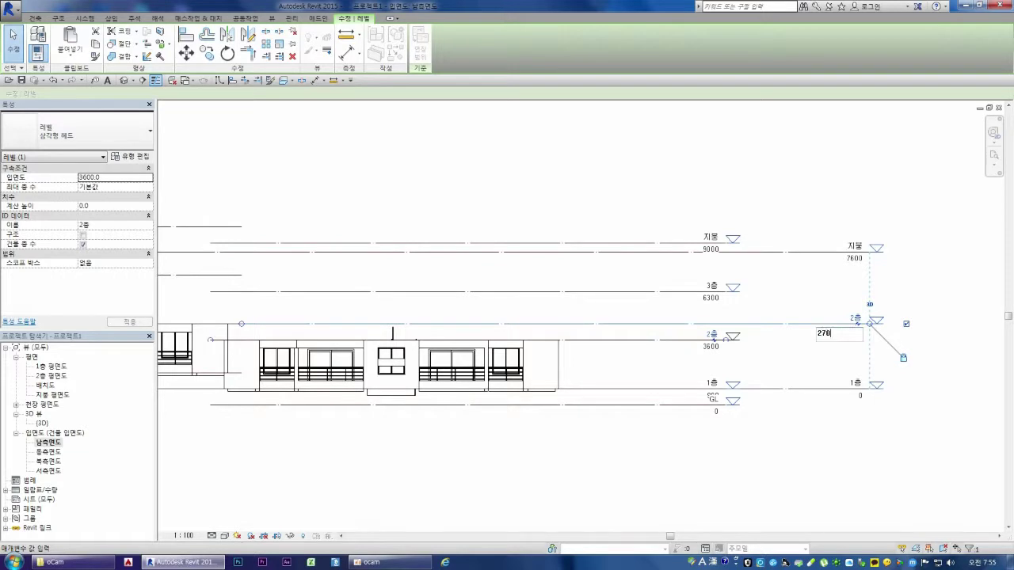
text(0)
key(Return)
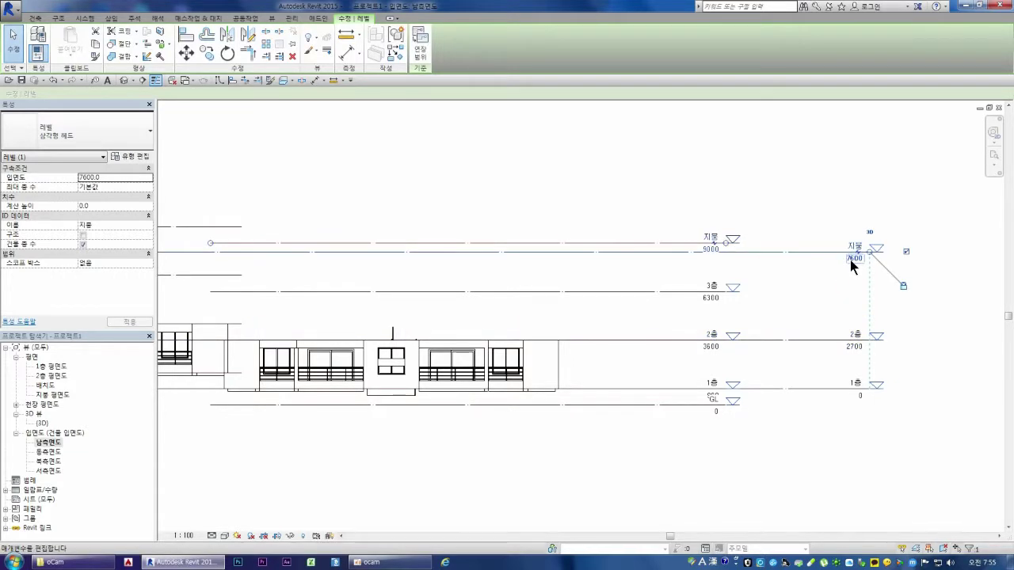
click(792, 296)
Raise the 지붕 level high above the building, to about 38700
scroll(727, 333, down, 2)
scroll(717, 341, down, 2)
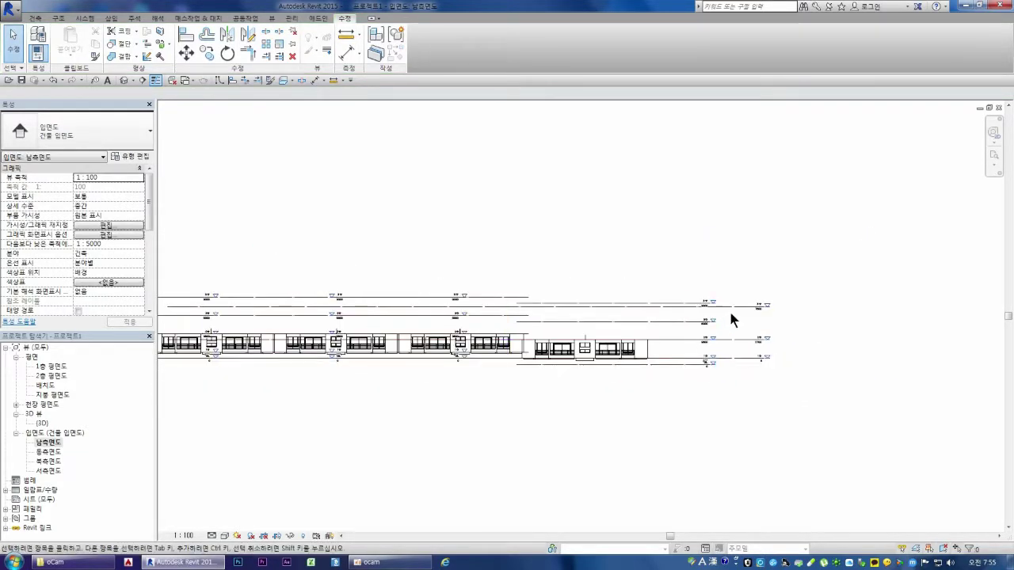
click(733, 307)
drag(733, 308, 717, 127)
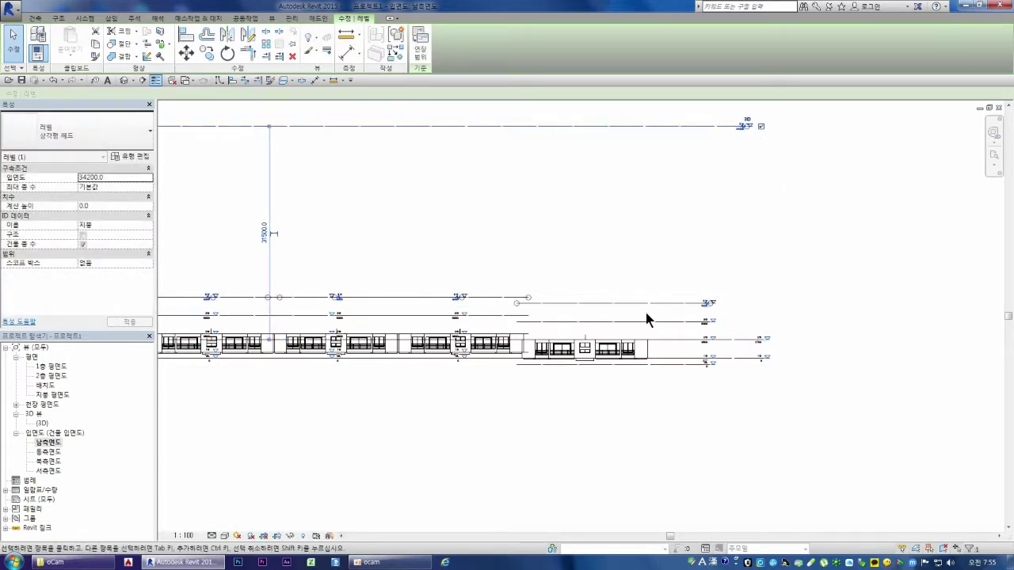
scroll(646, 319, down, 2)
mouse_move(669, 198)
mouse_down()
mouse_move(649, 171)
mouse_move(645, 136)
mouse_up()
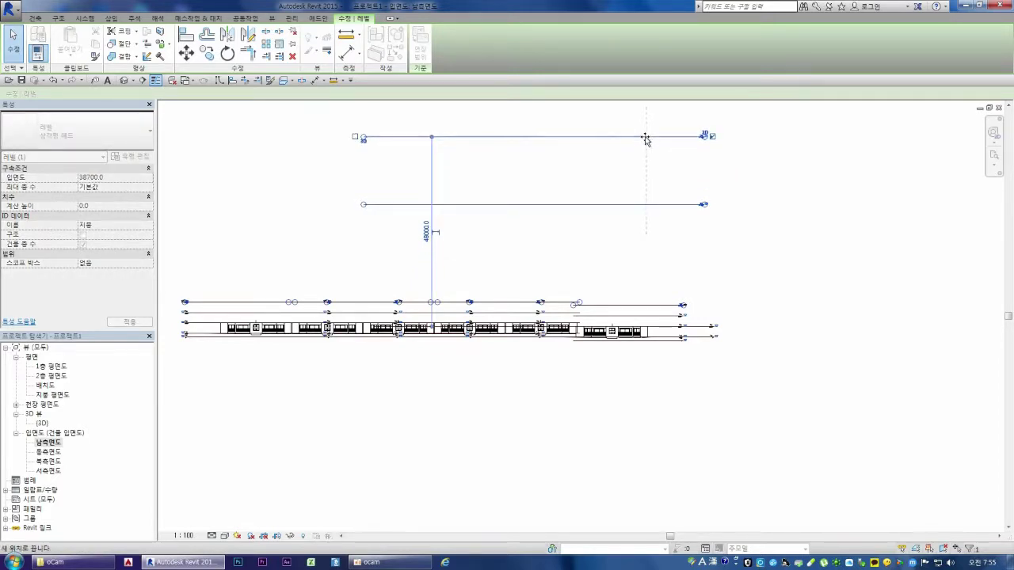
scroll(702, 335, up, 2)
scroll(697, 323, up, 2)
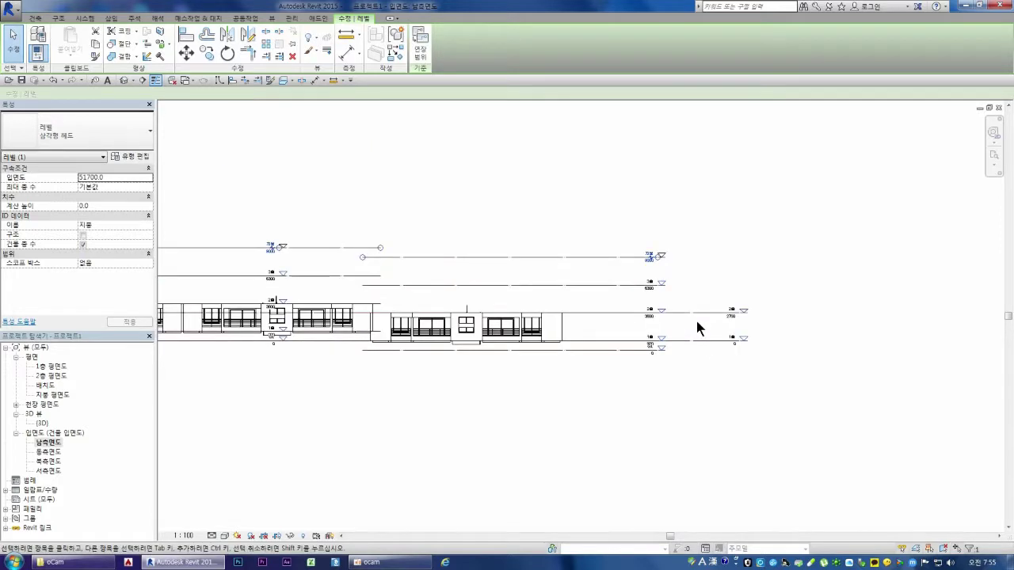
scroll(744, 345, up, 2)
click(743, 345)
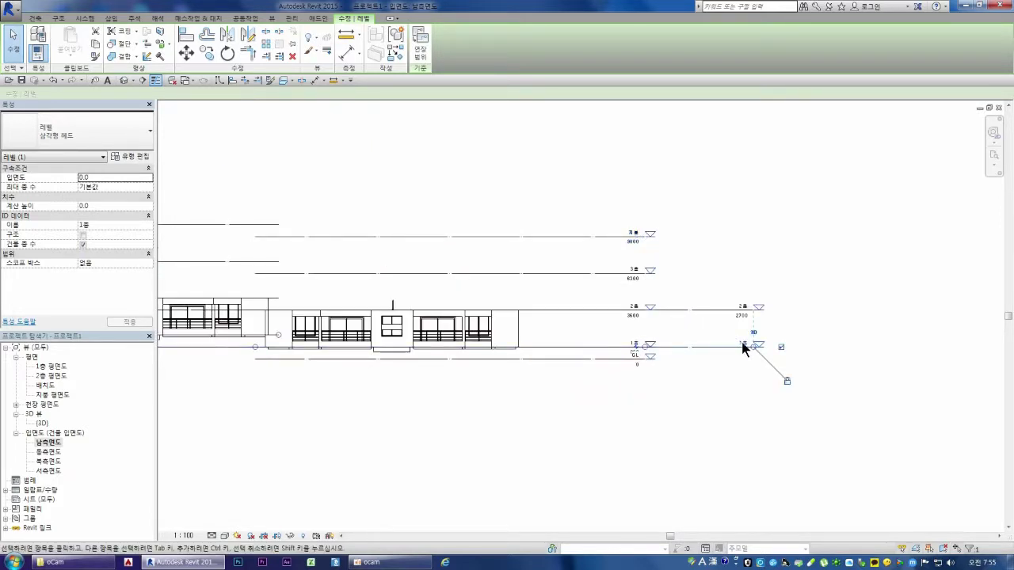
key(Escape)
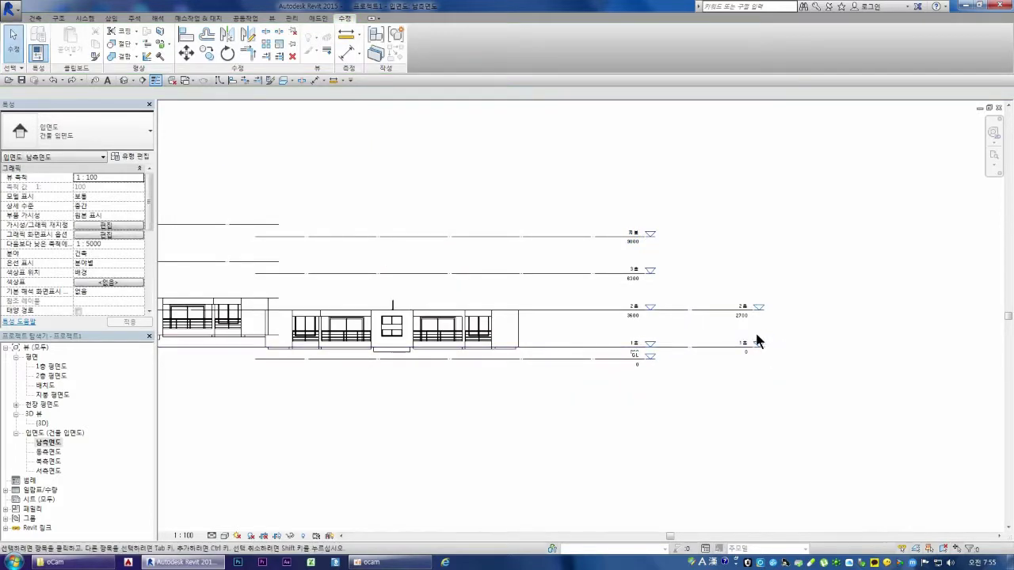
Rename the lower right level to F1 and the upper right level 2층 to F2
scroll(753, 346, up, 3)
scroll(743, 349, up, 2)
click(732, 345)
click(733, 345)
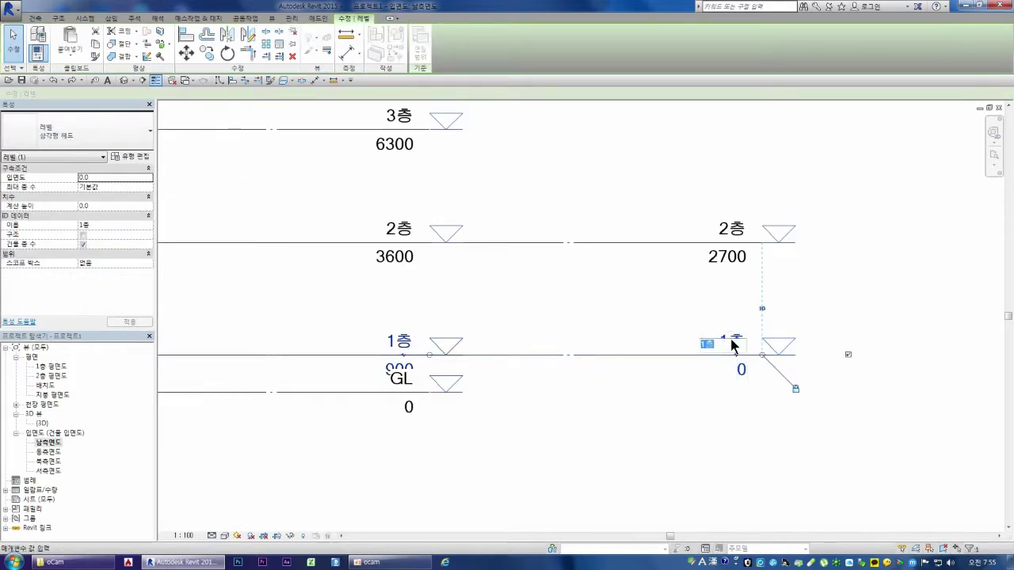
text(F1)
key(Return)
click(729, 228)
click(724, 228)
text(F2)
key(Return)
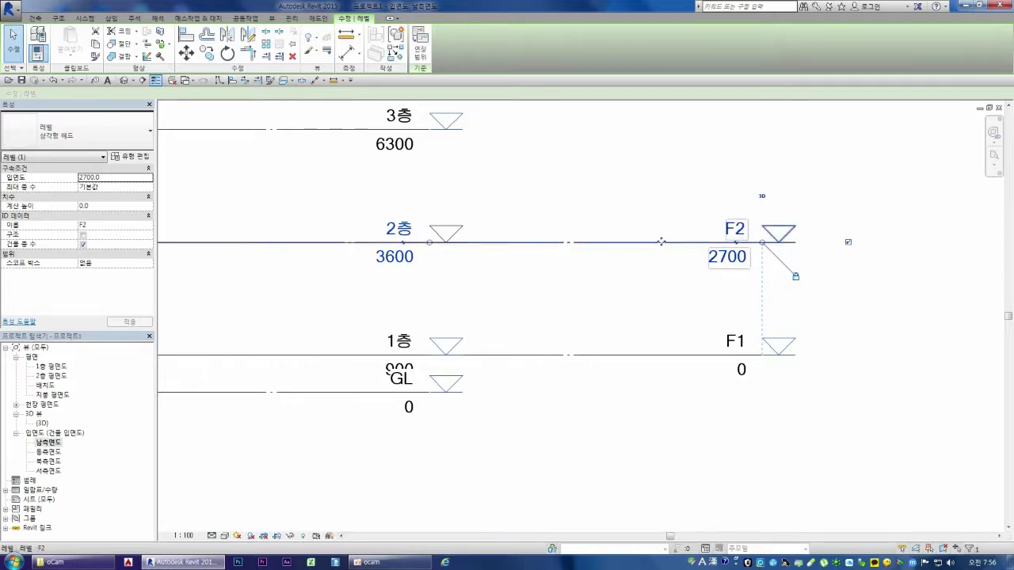
Array level F2 upward at 2700 spacing so levels run up to F16 at 40500
click(647, 281)
click(632, 242)
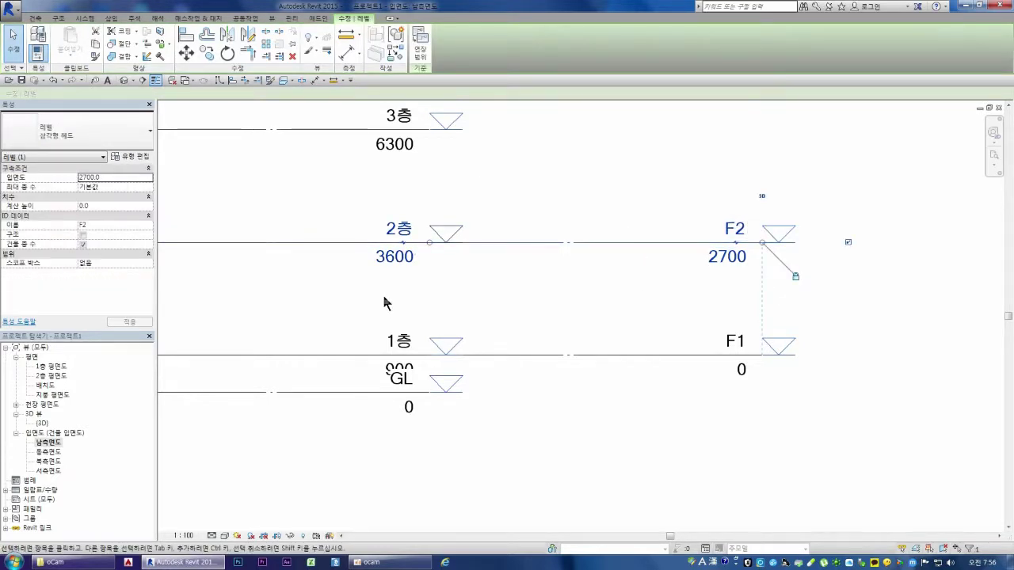
scroll(379, 323, down, 1)
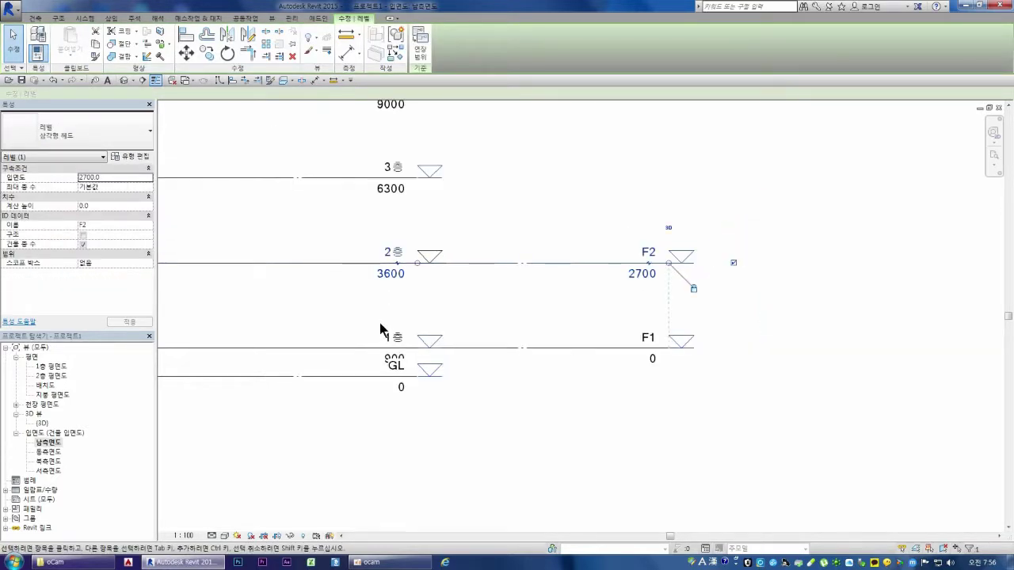
click(267, 48)
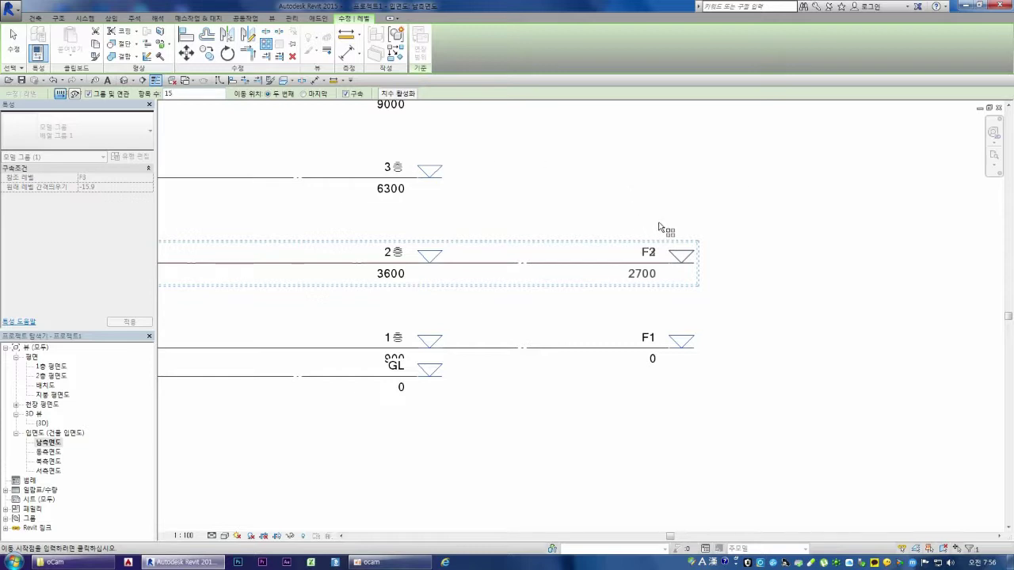
click(723, 231)
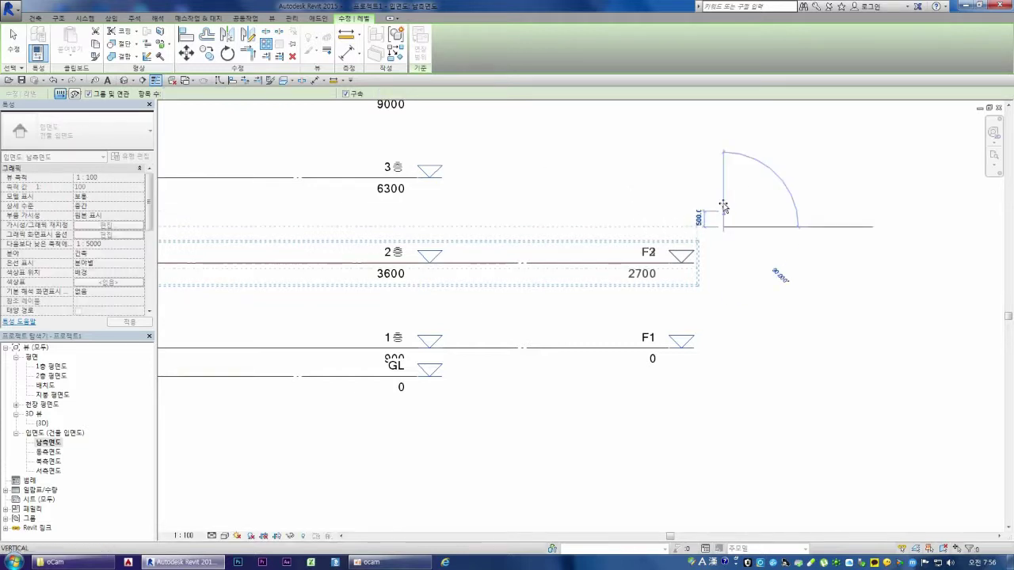
click(723, 144)
scroll(582, 423, down, 3)
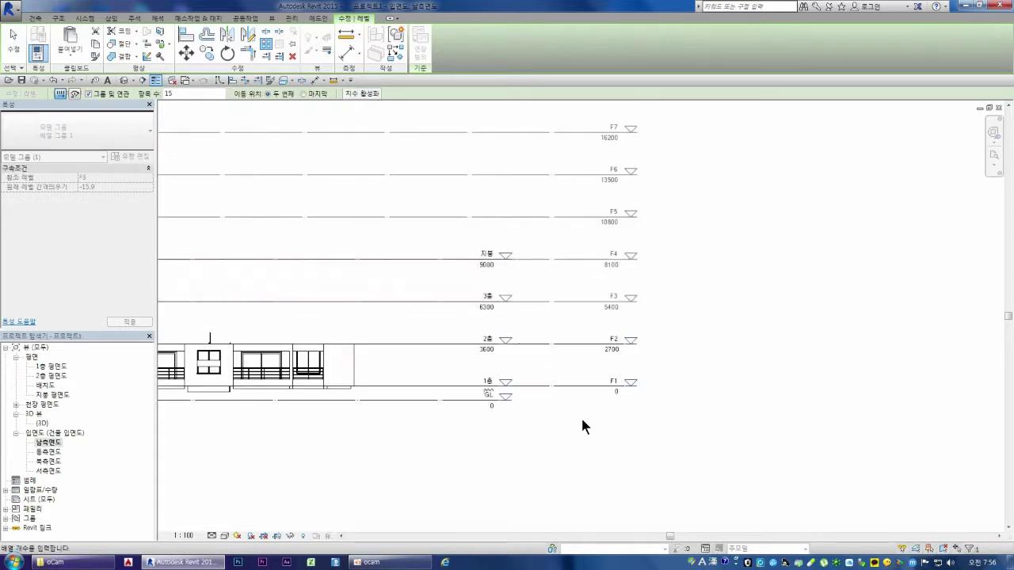
scroll(585, 414, down, 2)
scroll(589, 404, down, 1)
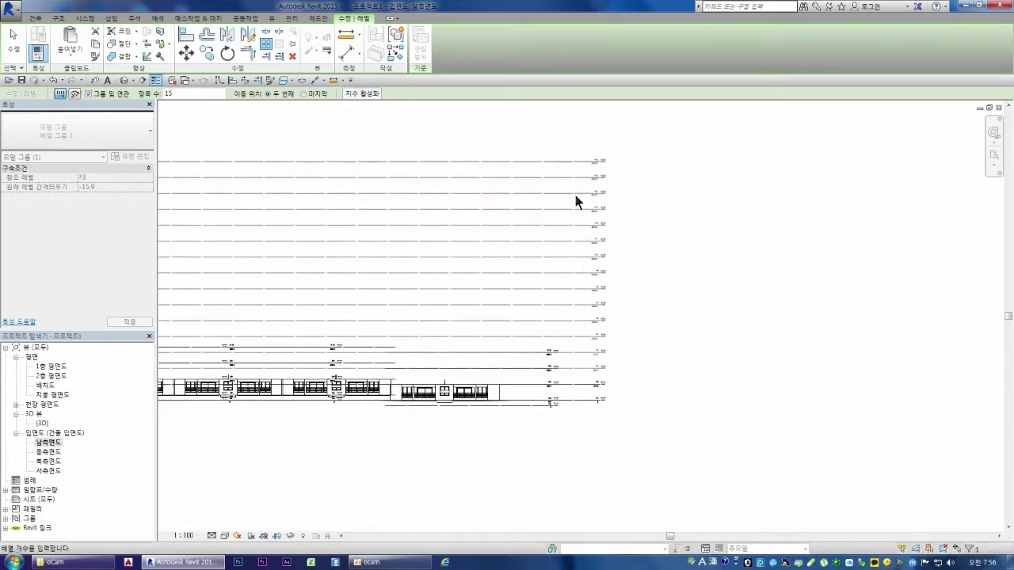
scroll(602, 172, up, 1)
scroll(606, 180, up, 1)
key(Return)
scroll(606, 188, up, 1)
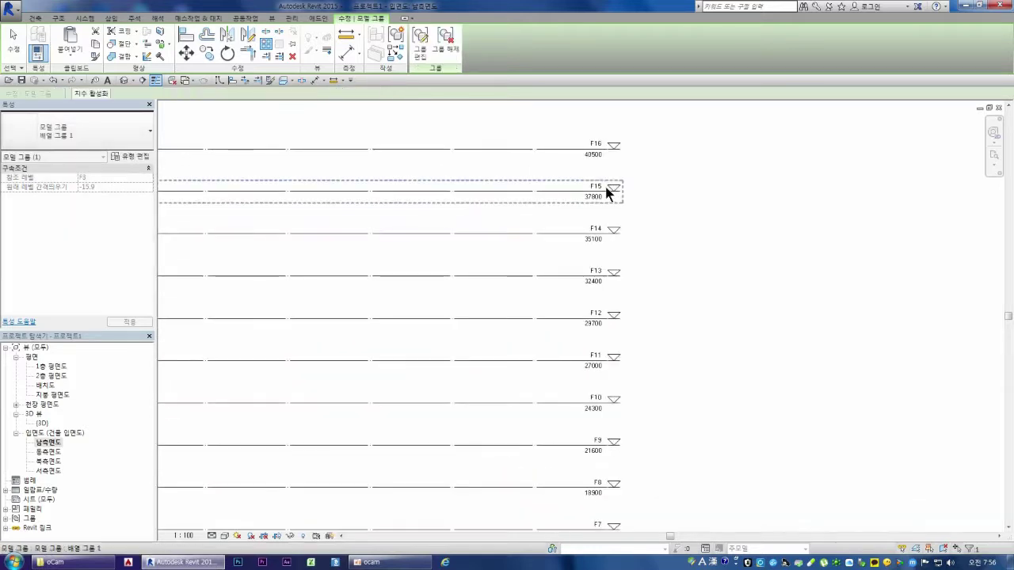
Copy the roof level 지붕 up above the newly arrayed levels
key(Escape)
click(547, 150)
key(Escape)
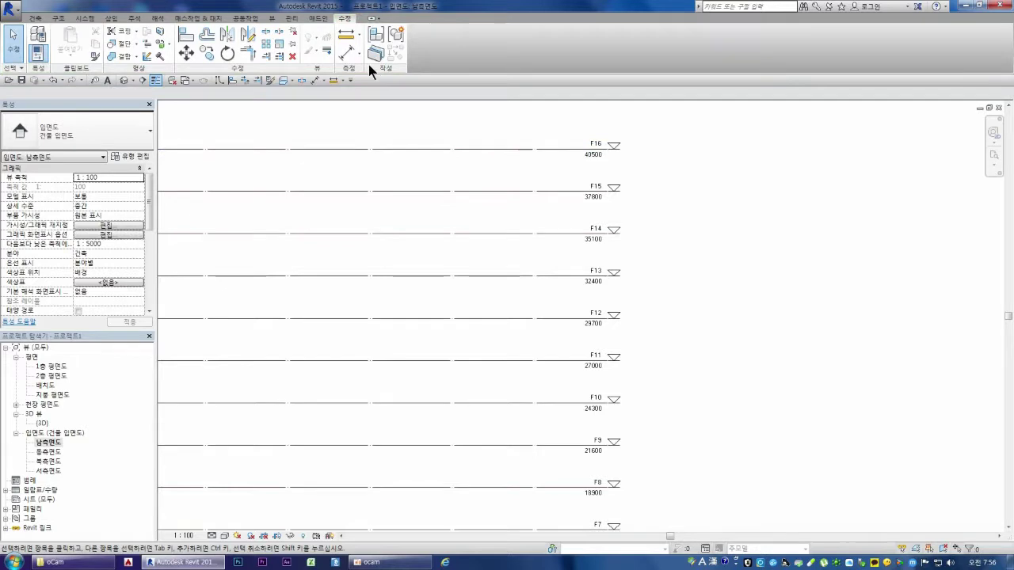
key(d)
key(i)
scroll(568, 256, down, 1)
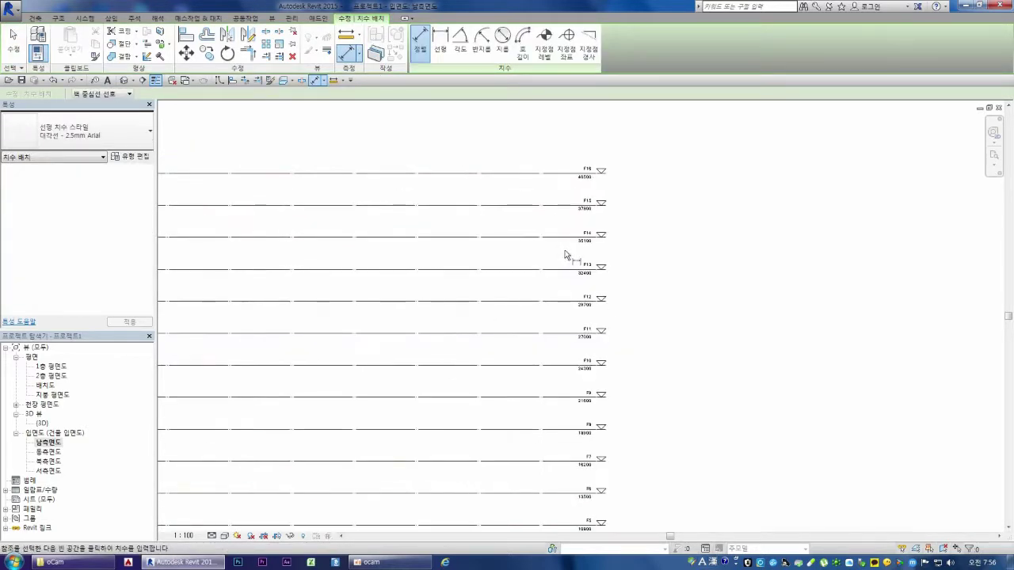
scroll(568, 252, down, 1)
key(Escape)
click(539, 146)
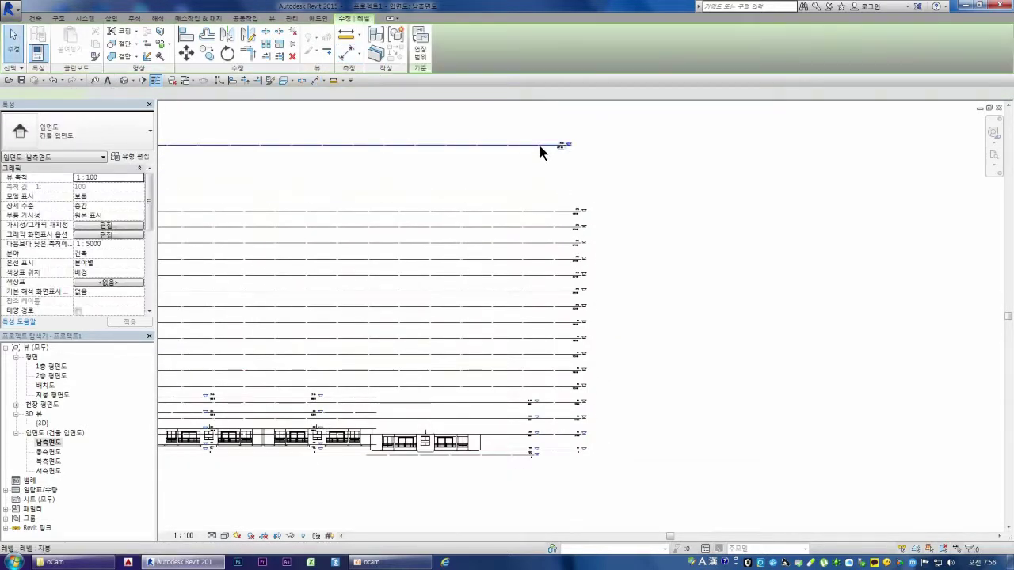
ctrl+drag(533, 145, 548, 194)
scroll(579, 196, up, 2)
scroll(539, 196, up, 2)
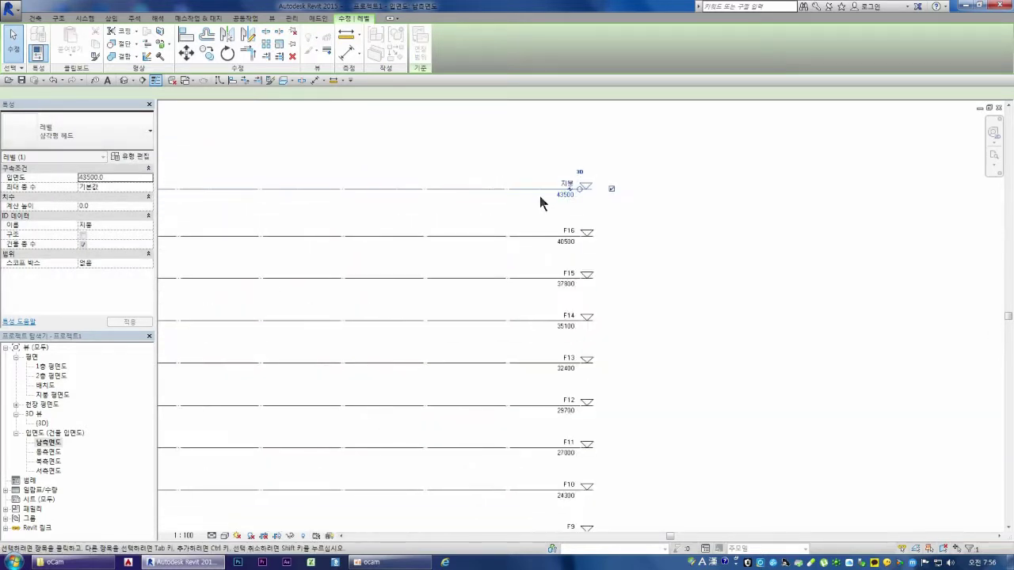
Delete the F16 level group and lower the copied 지붕 level to 40800
click(529, 147)
scroll(528, 147, down, 3)
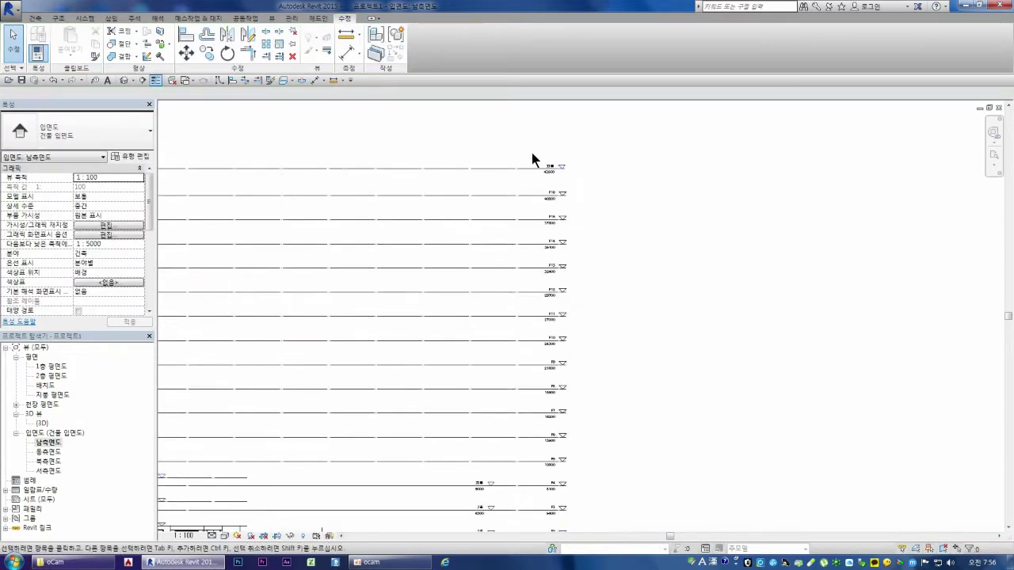
scroll(531, 152, down, 2)
scroll(519, 186, up, 3)
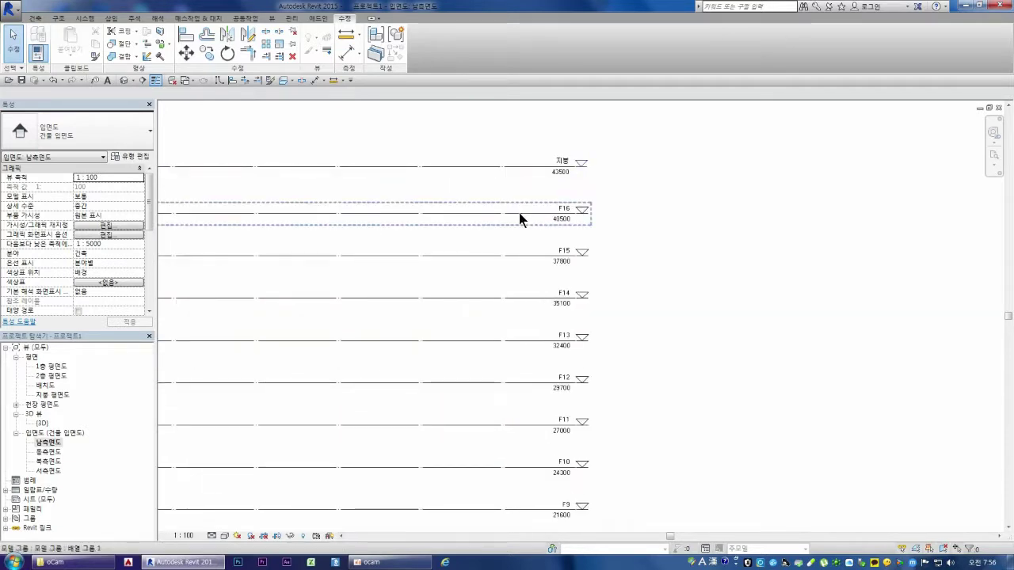
click(520, 219)
key(Delete)
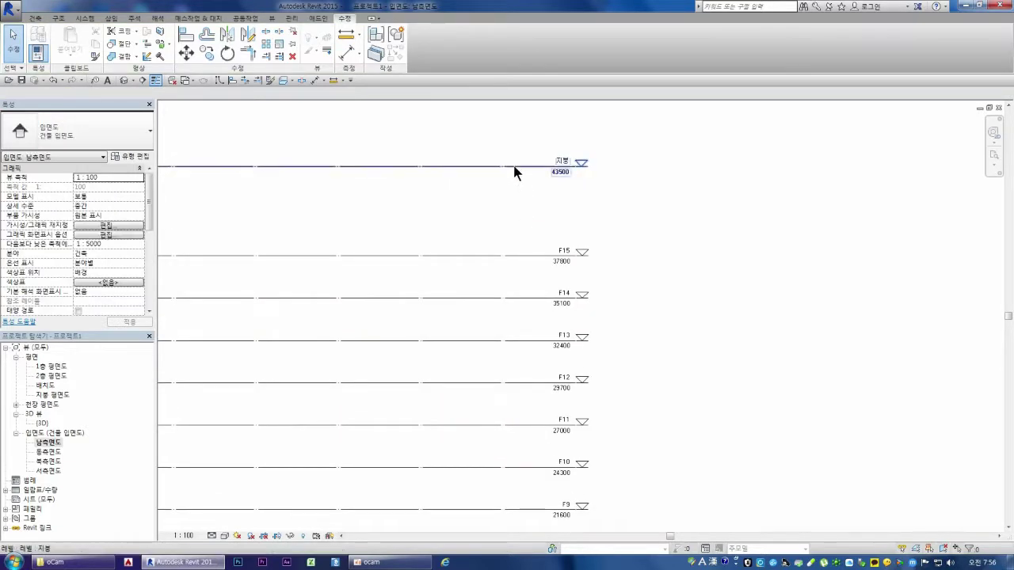
click(519, 166)
drag(518, 178, 521, 208)
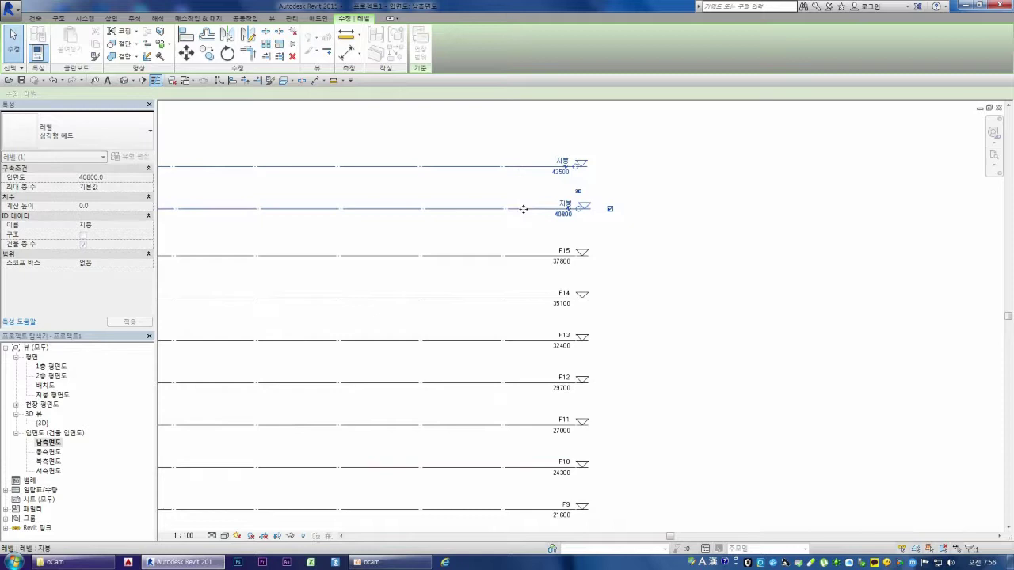
Add an aligned dimension between level F15 and the roof level 지붕, reading 3000
click(346, 57)
click(528, 255)
click(526, 208)
key(Escape)
key(Escape)
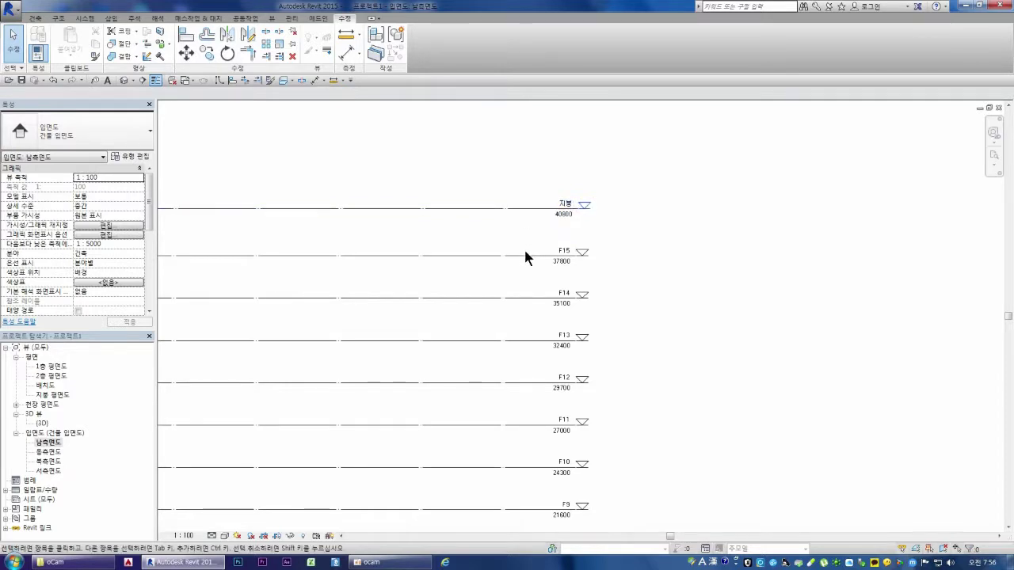
click(342, 59)
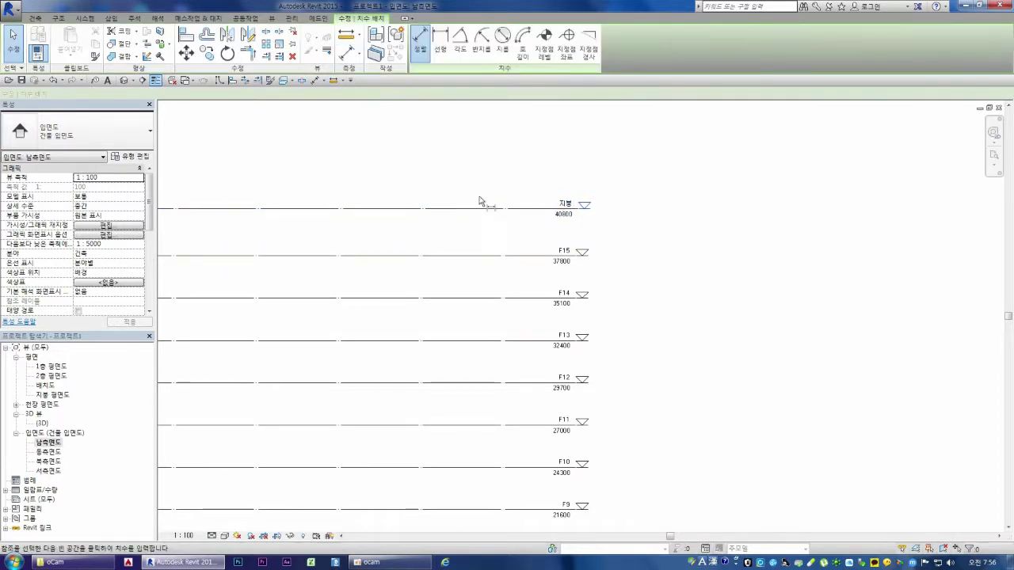
click(534, 255)
click(536, 211)
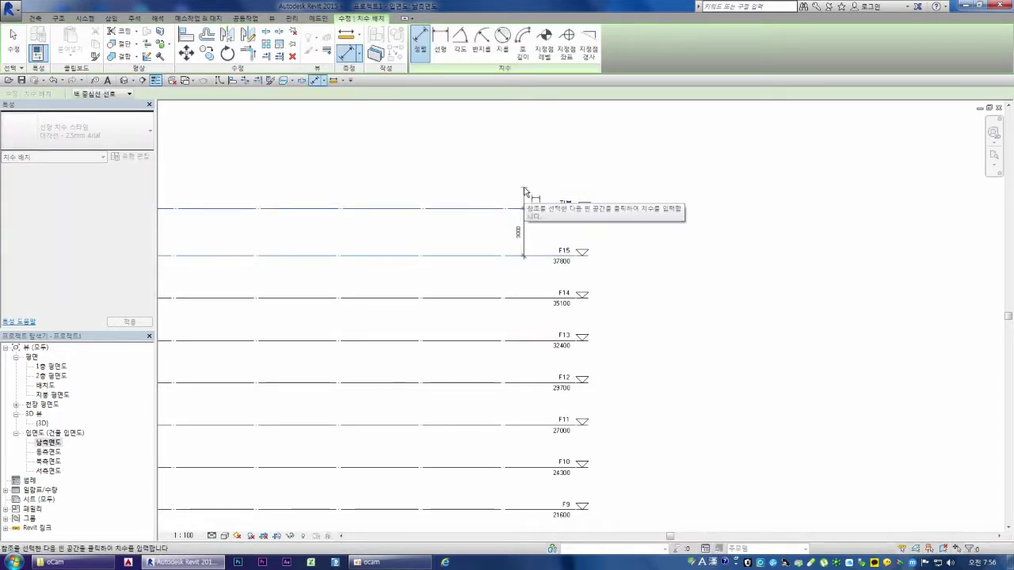
click(523, 191)
key(Escape)
key(Escape)
Change the F15–지붕 dimension to 2700 so the roof sits at 40500
click(504, 208)
click(516, 231)
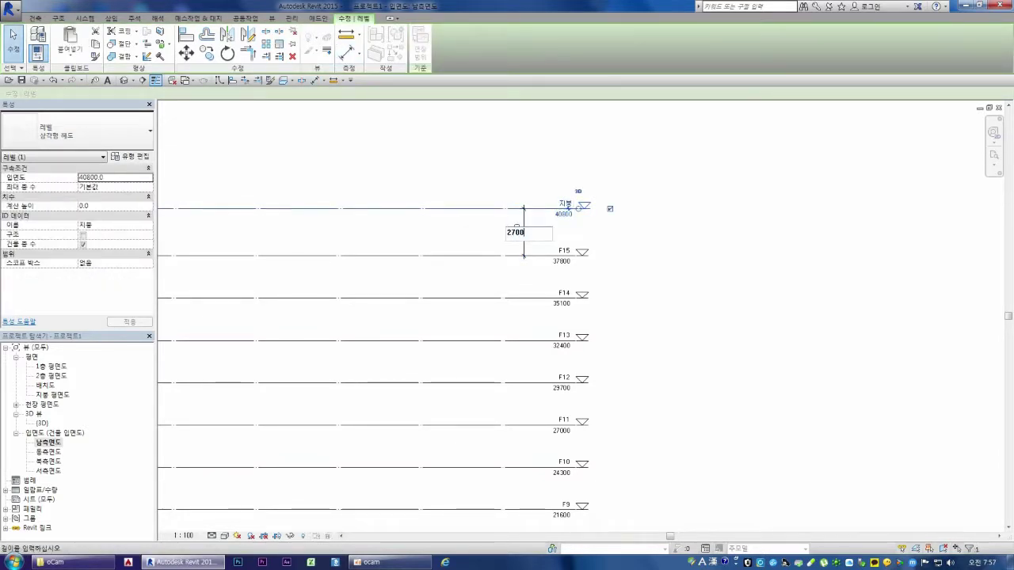
key(Return)
key(Escape)
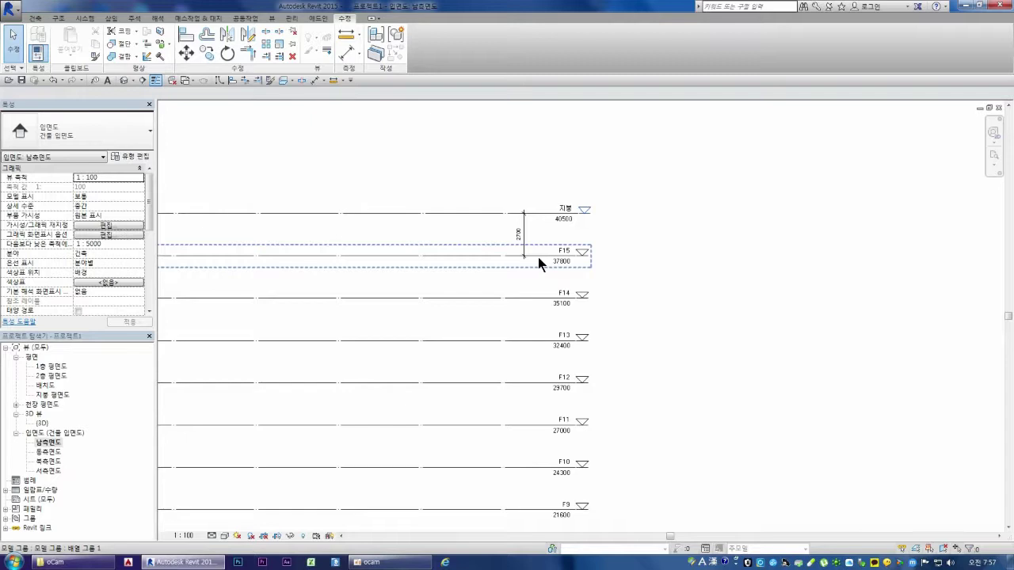
Select the level array group at F3 and start a new array of it with 2 items
scroll(644, 216, down, 3)
scroll(642, 219, down, 2)
scroll(645, 311, up, 2)
scroll(647, 323, up, 2)
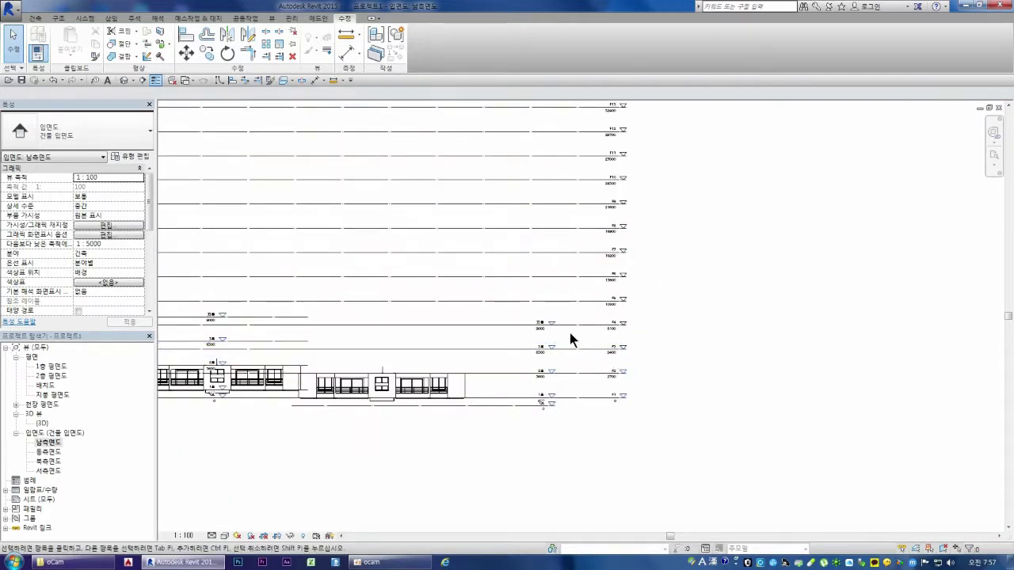
scroll(569, 336, up, 2)
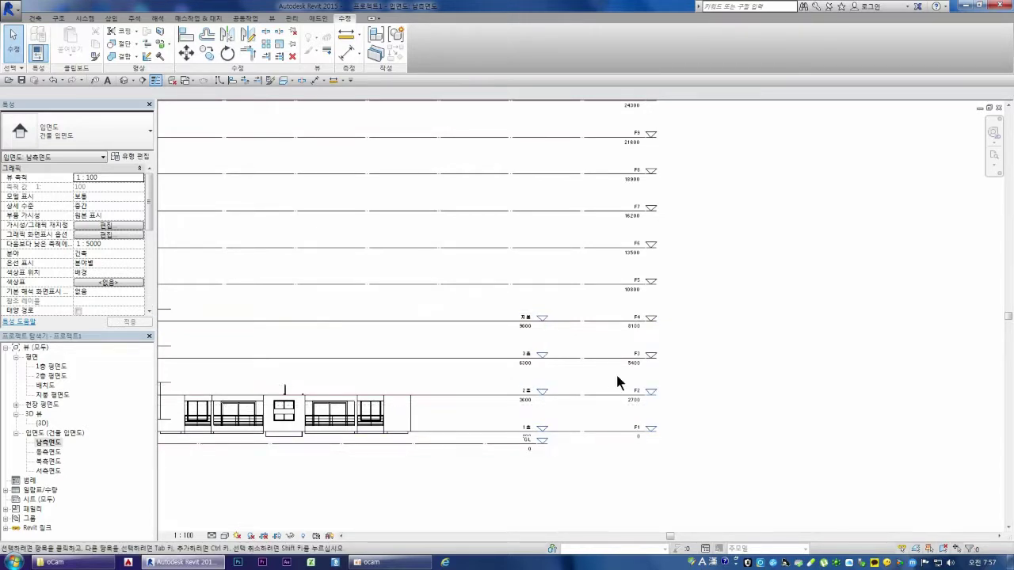
click(264, 45)
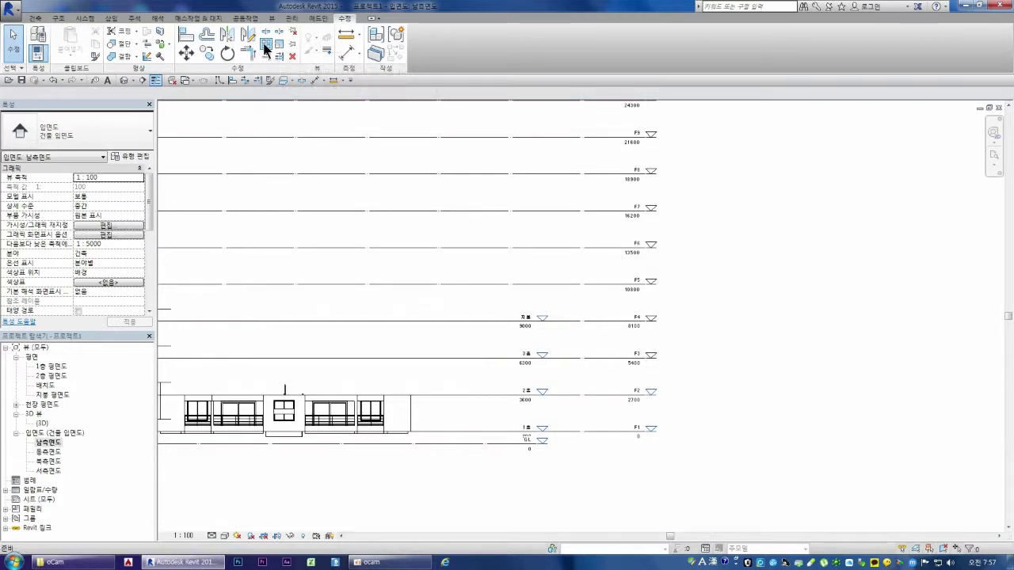
click(617, 362)
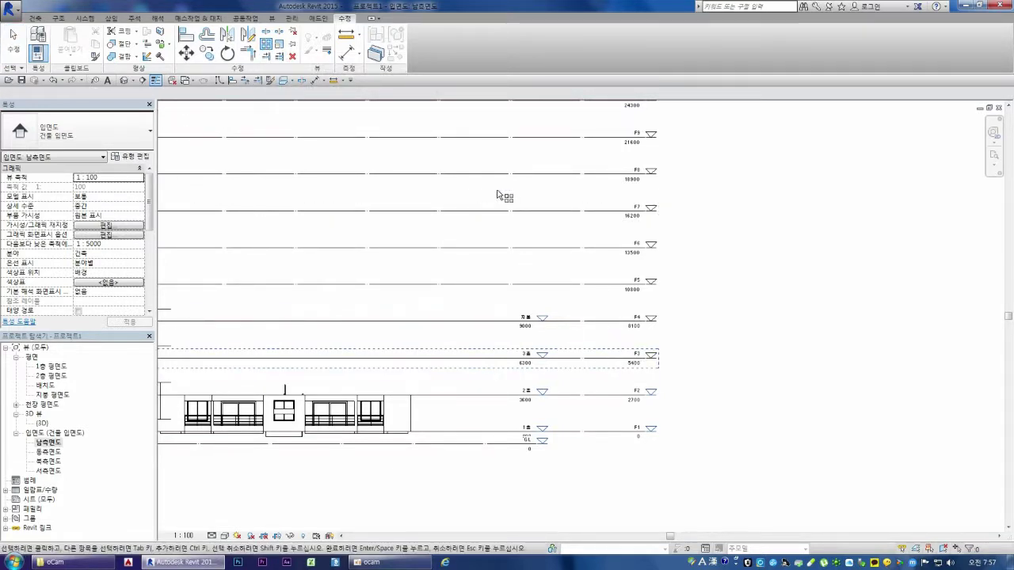
click(613, 355)
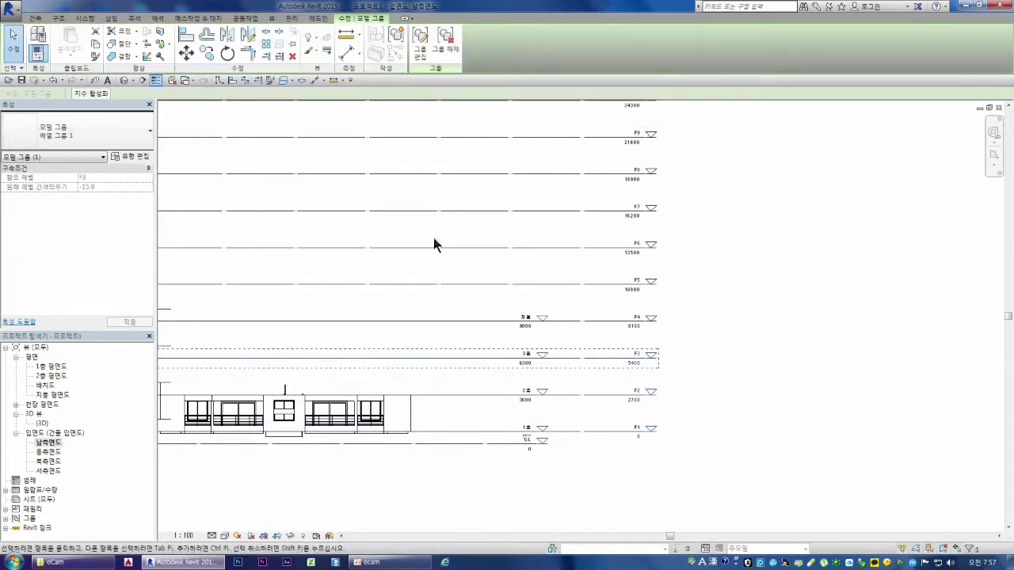
click(270, 49)
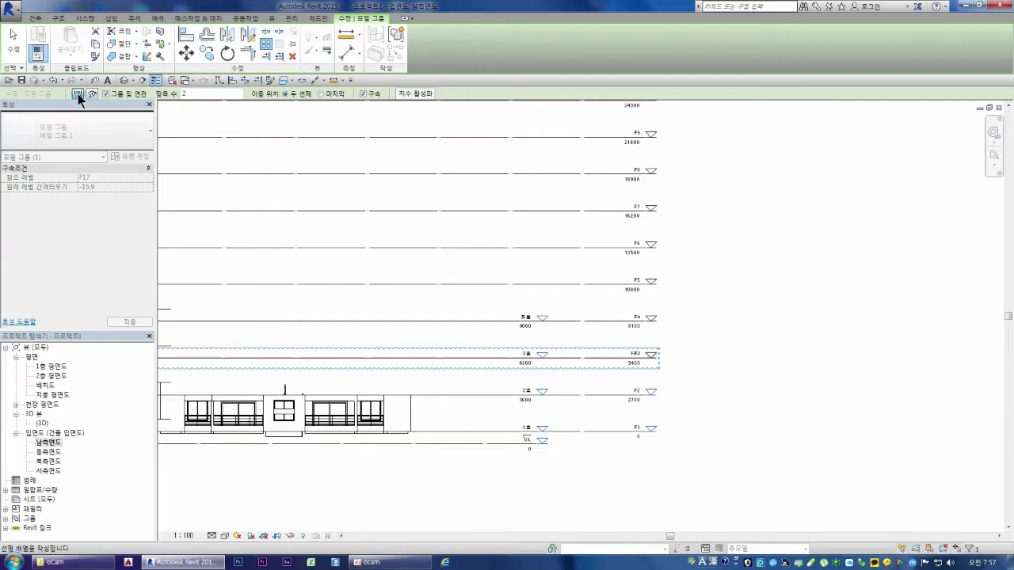
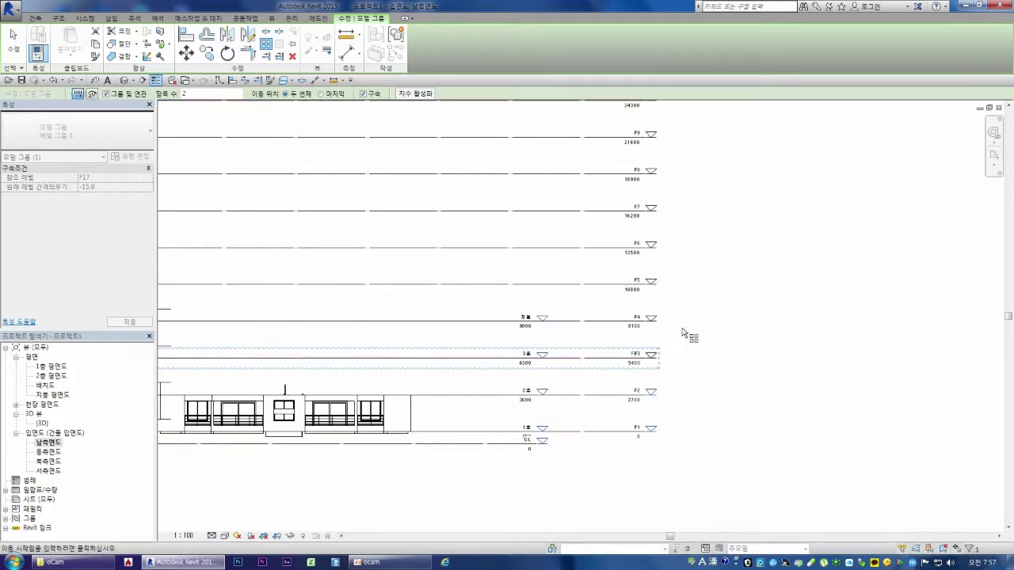
Finish arraying the linked model group along the south elevation
click(643, 388)
scroll(577, 442, down, 2)
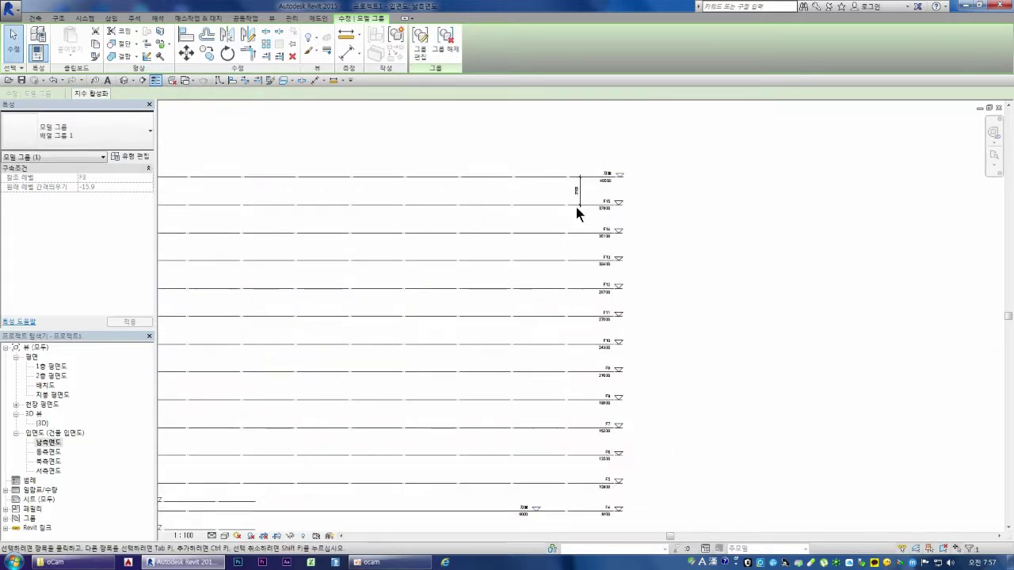
scroll(586, 262, down, 2)
scroll(679, 291, down, 3)
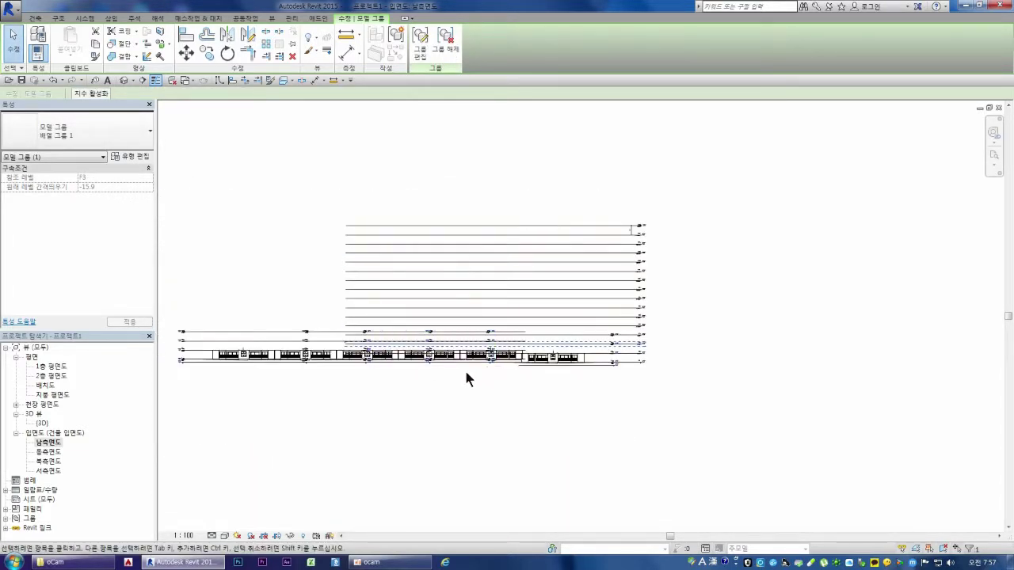
Box-select the arrayed groups along the south elevation
click(188, 449)
drag(195, 426, 564, 306)
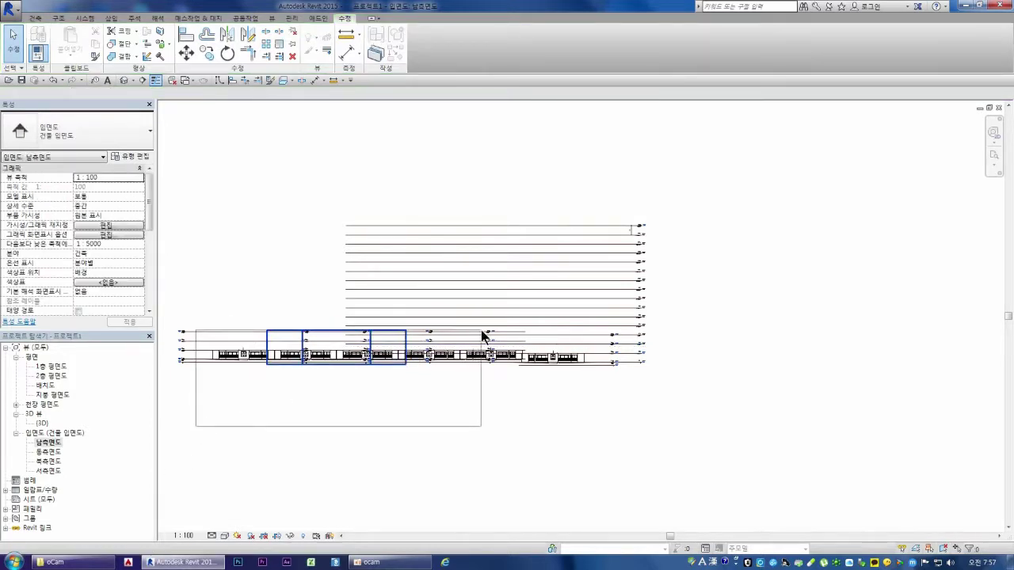
drag(563, 306, 633, 288)
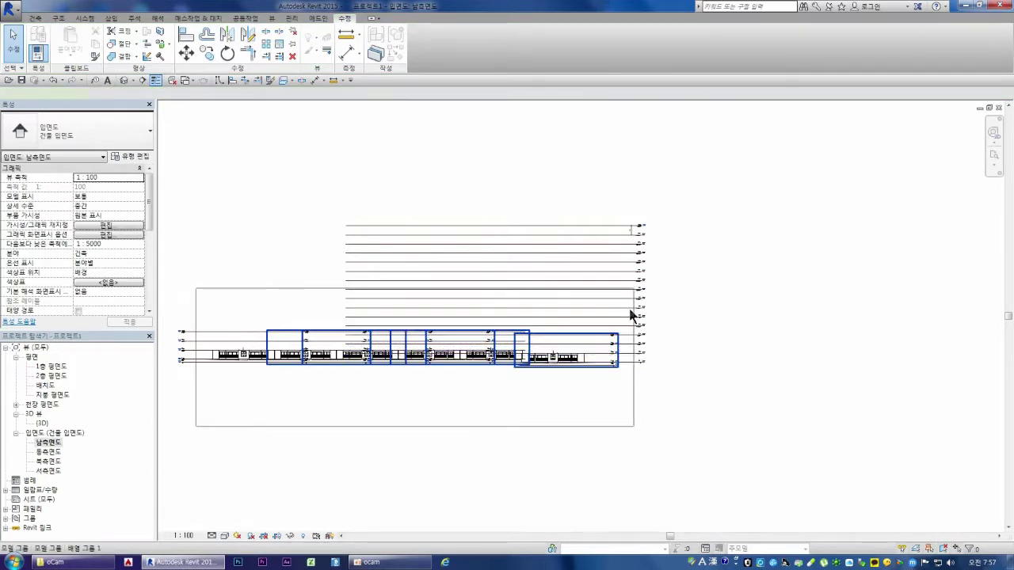
click(590, 492)
scroll(663, 418, down, 1)
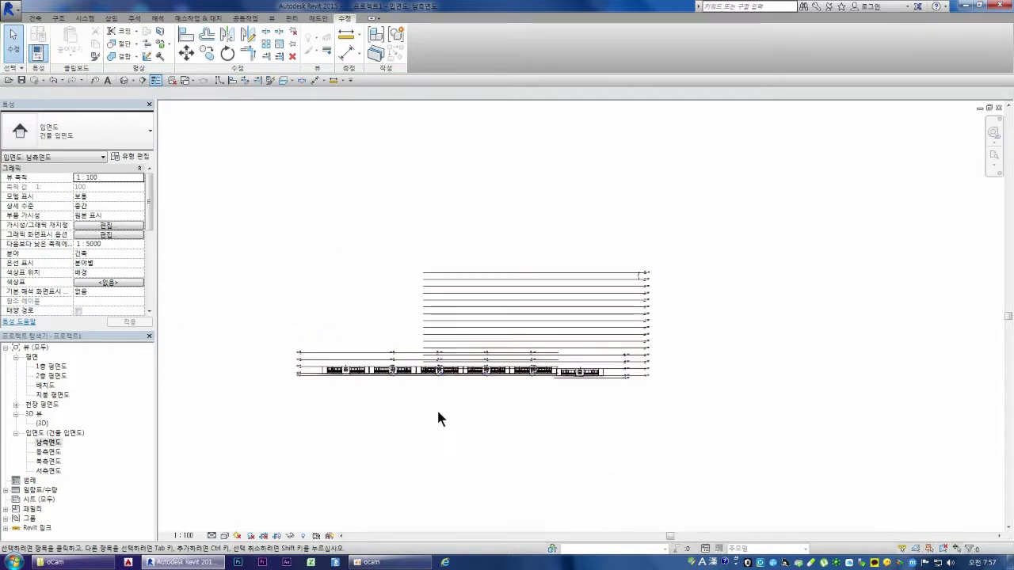
drag(254, 339, 539, 401)
click(528, 383)
scroll(541, 379, up, 1)
scroll(546, 377, up, 3)
scroll(556, 377, up, 1)
Select five linked building copies one by one, leaving out the rightmost building
click(549, 357)
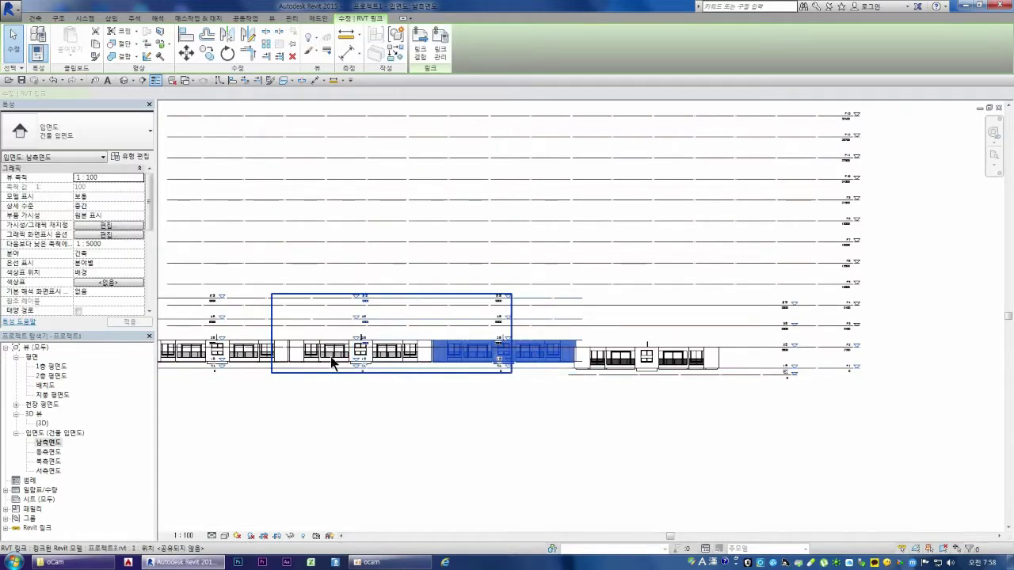
scroll(575, 376, down, 1)
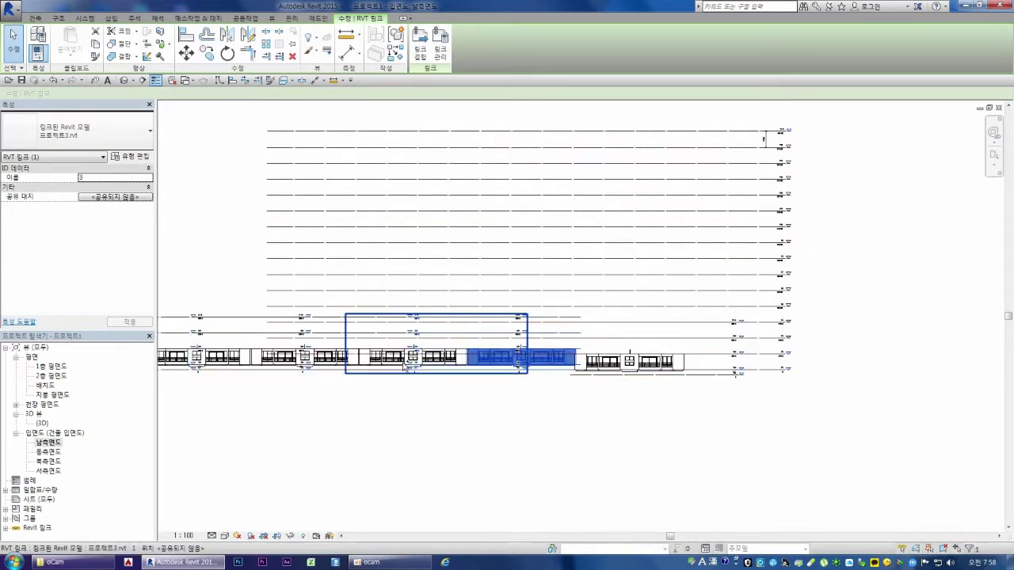
ctrl+click(353, 361)
ctrl+click(311, 364)
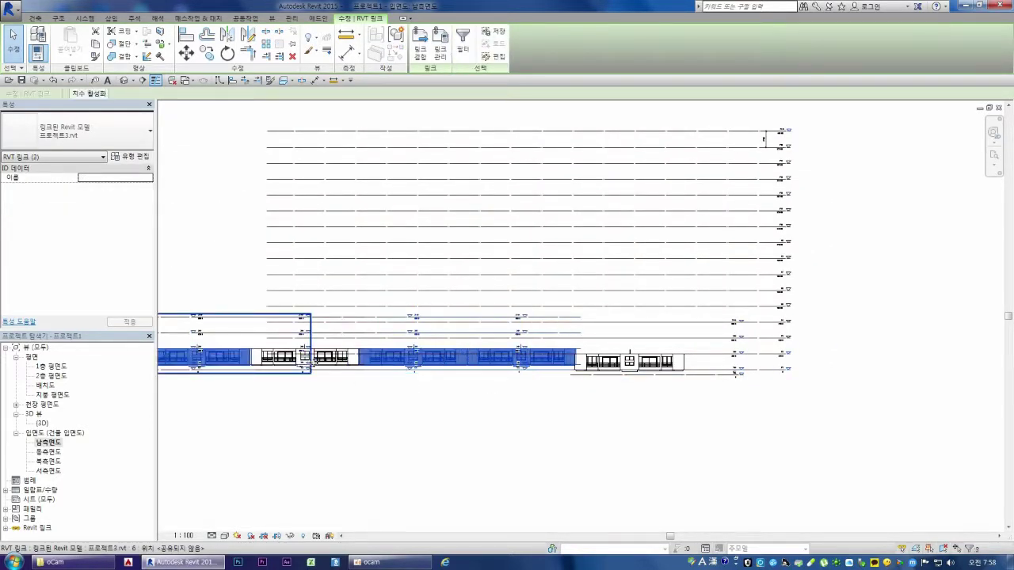
ctrl+click(332, 362)
scroll(387, 362, down, 1)
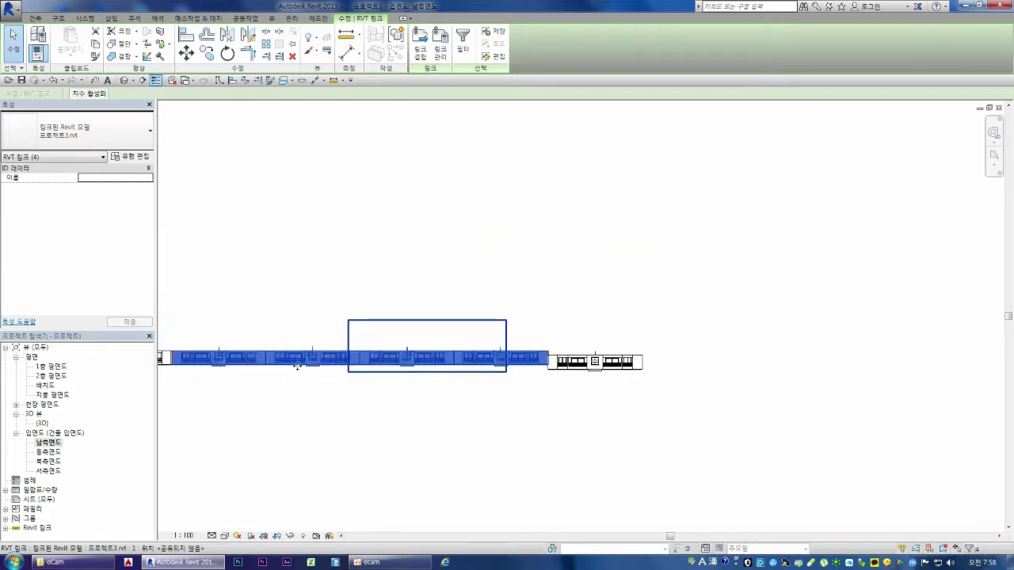
scroll(357, 384, down, 1)
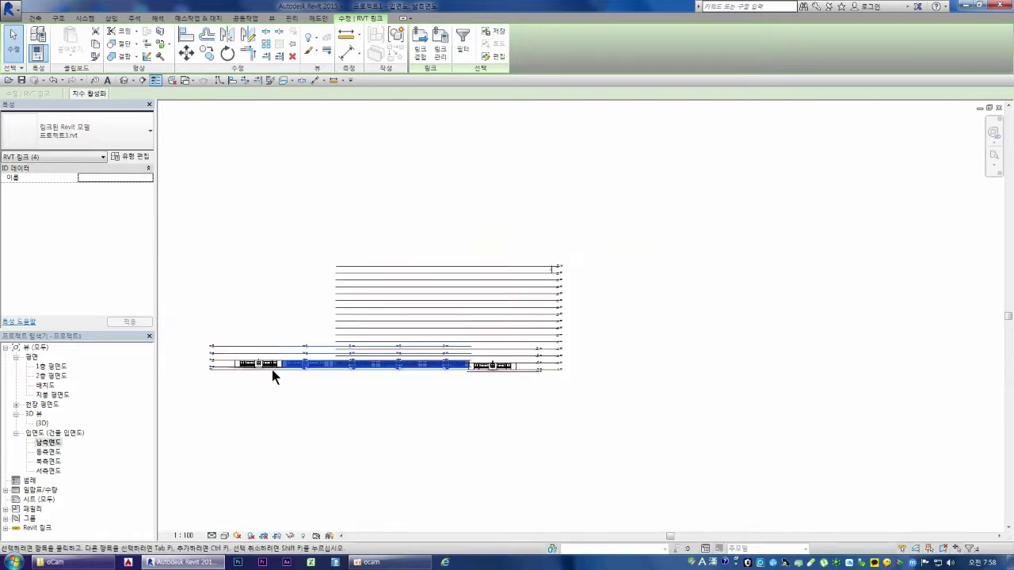
scroll(272, 369, down, 1)
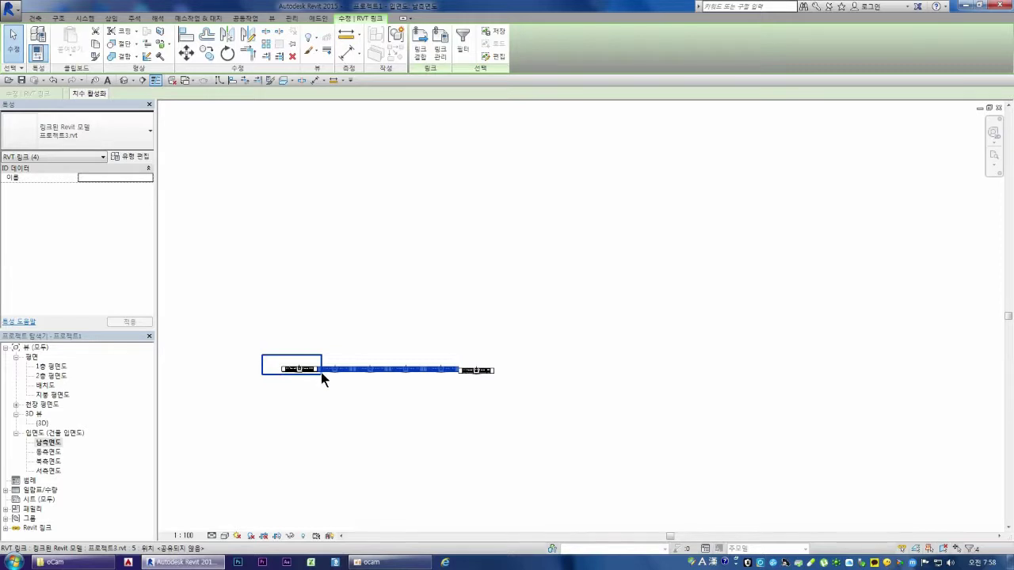
scroll(321, 372, up, 3)
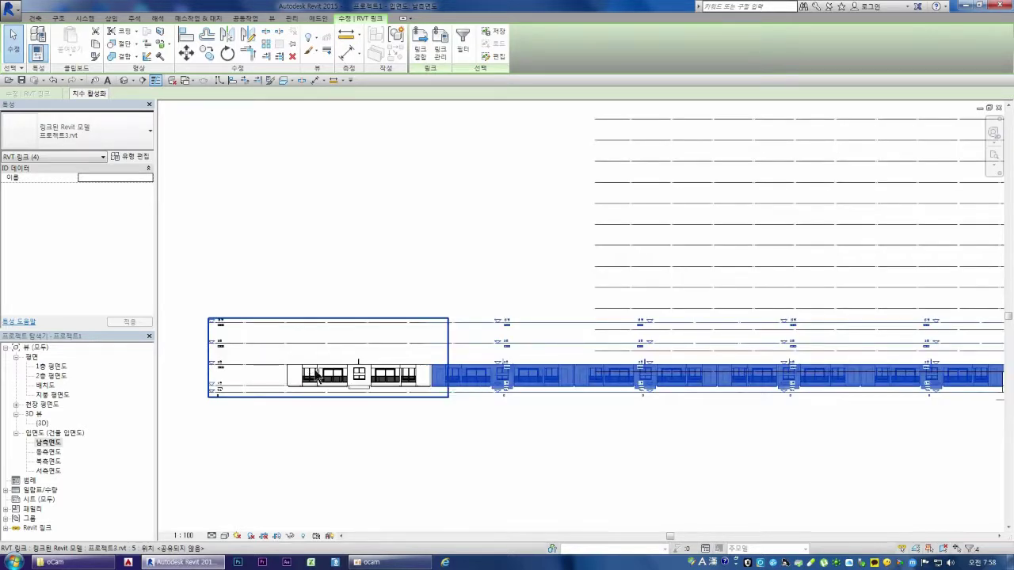
ctrl+click(343, 381)
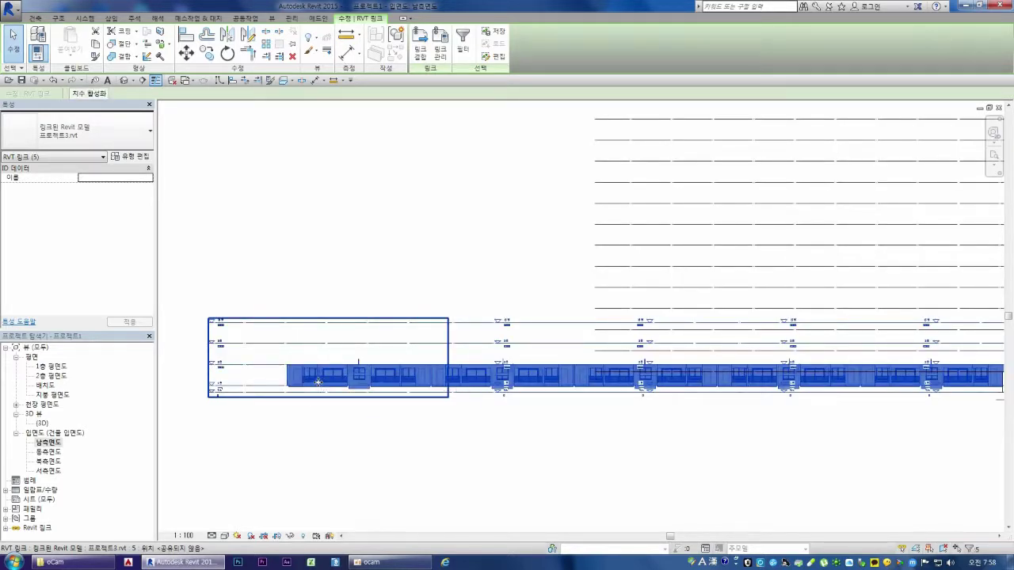
scroll(646, 393, down, 1)
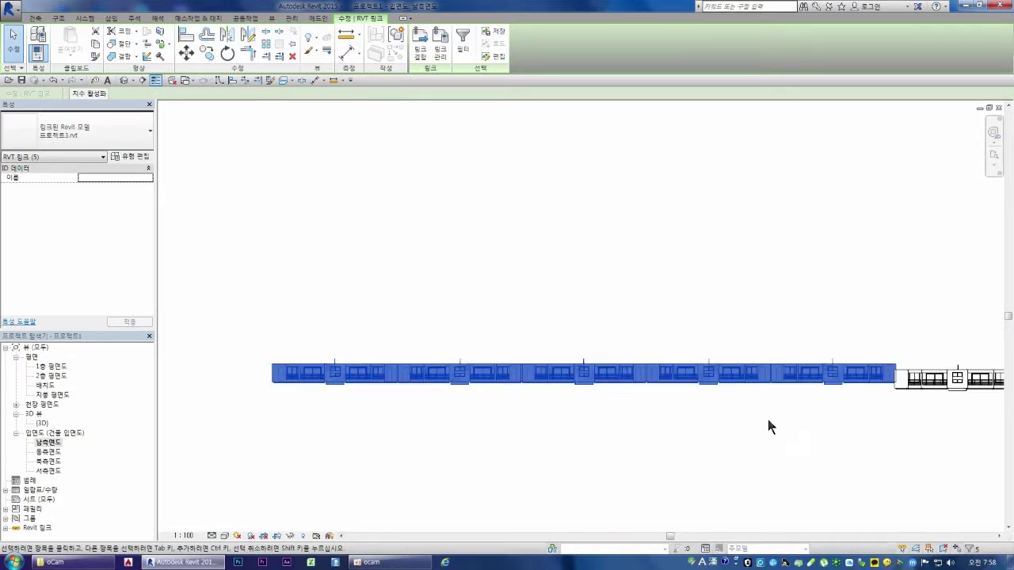
scroll(893, 383, down, 1)
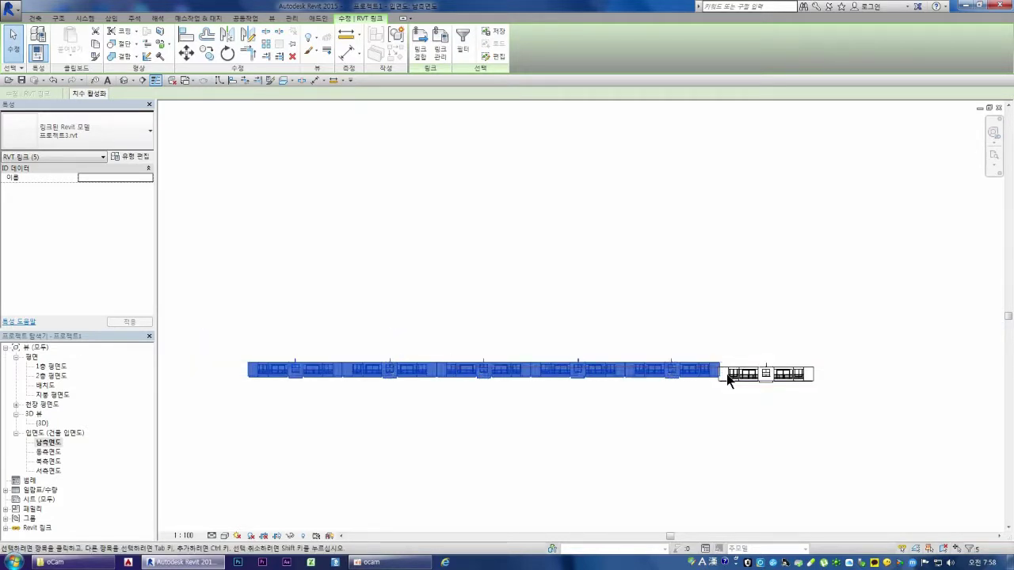
scroll(731, 380, up, 1)
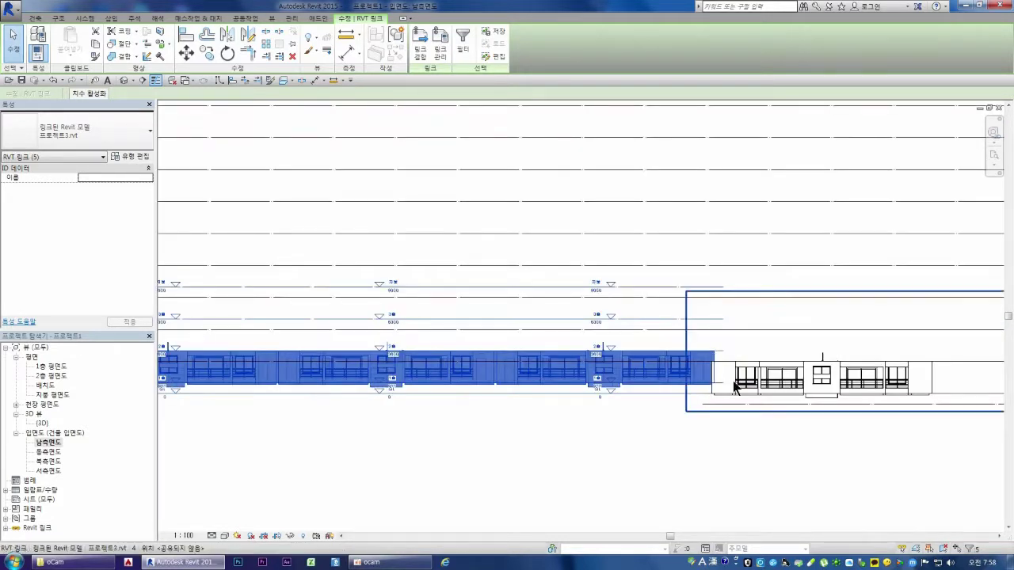
scroll(643, 364, up, 1)
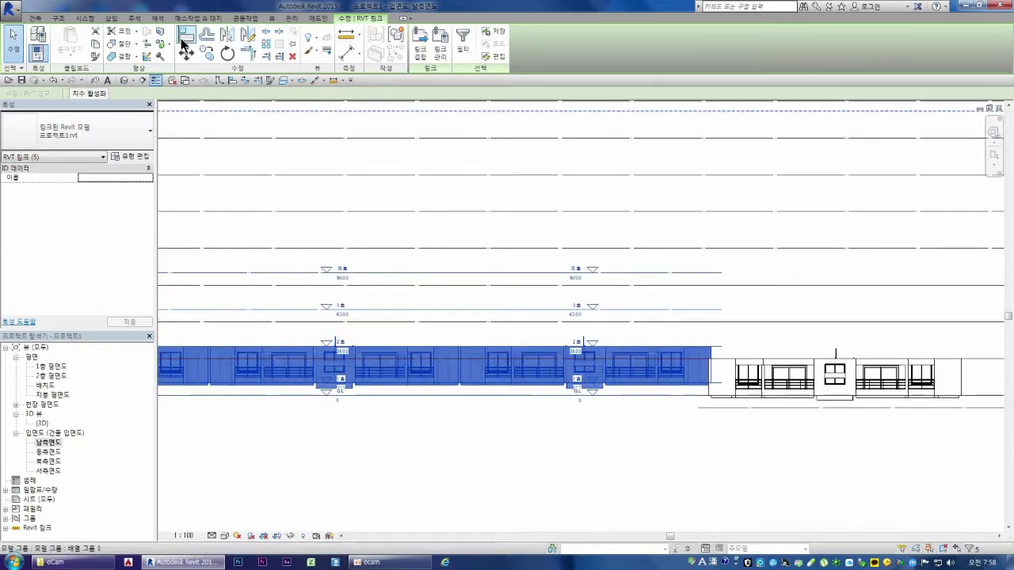
click(186, 36)
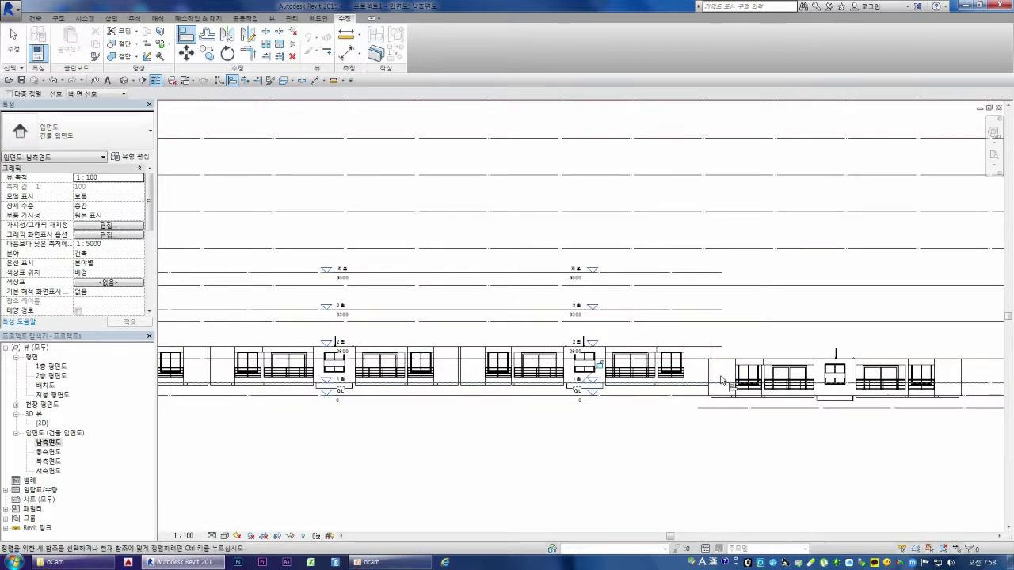
scroll(628, 349, down, 1)
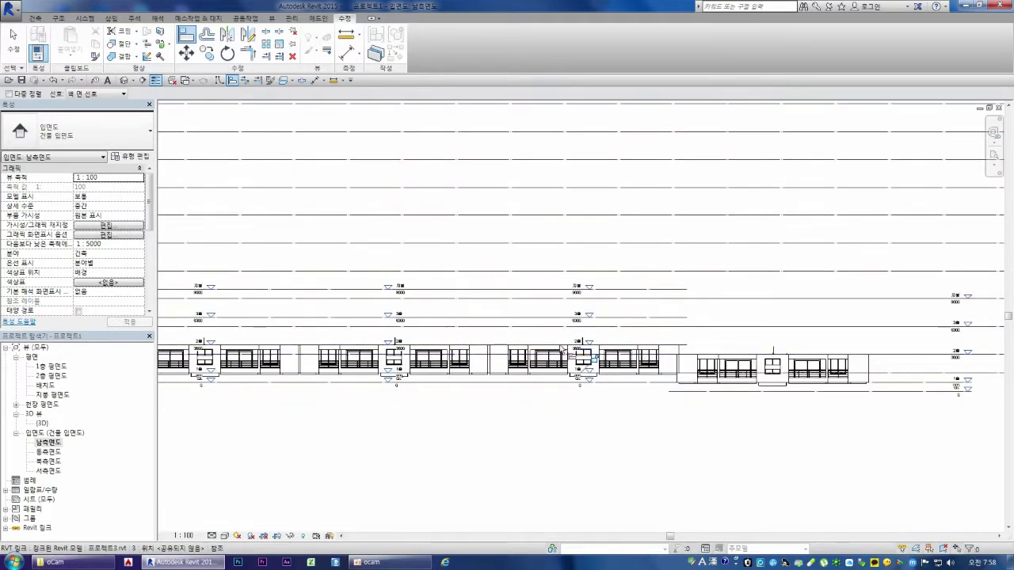
scroll(629, 352, down, 1)
scroll(644, 372, up, 1)
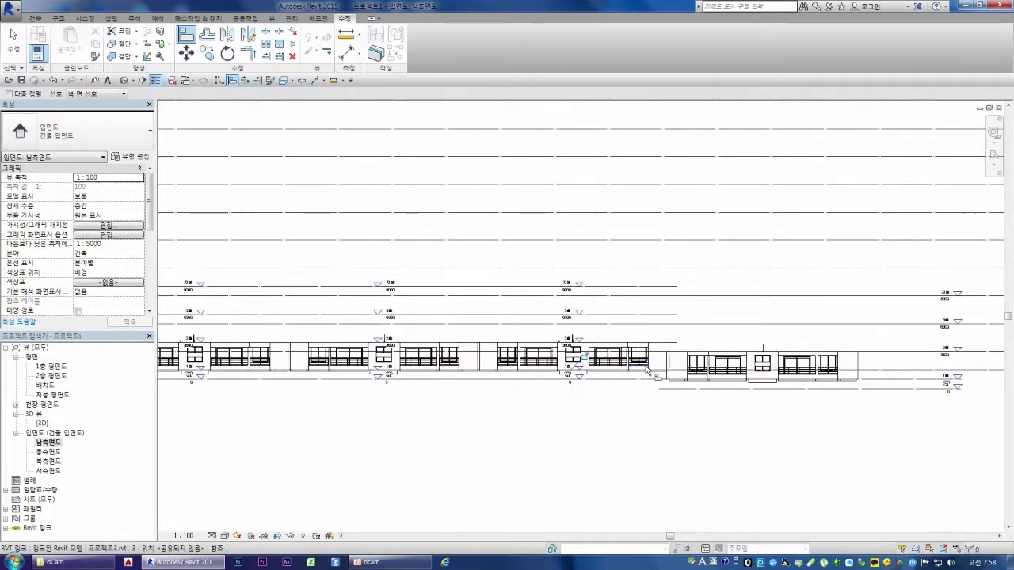
key(Escape)
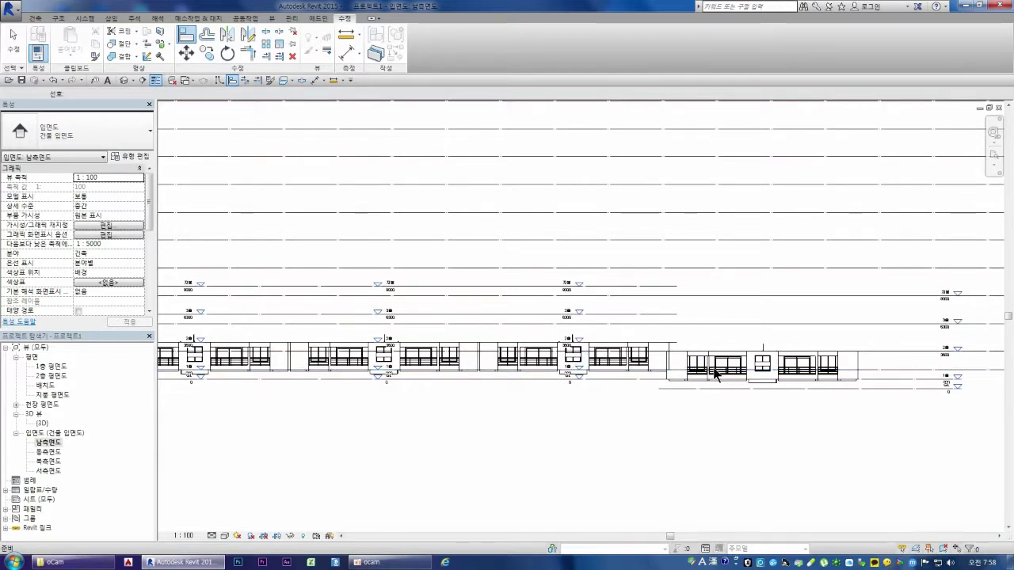
key(a)
key(l)
scroll(708, 392, down, 1)
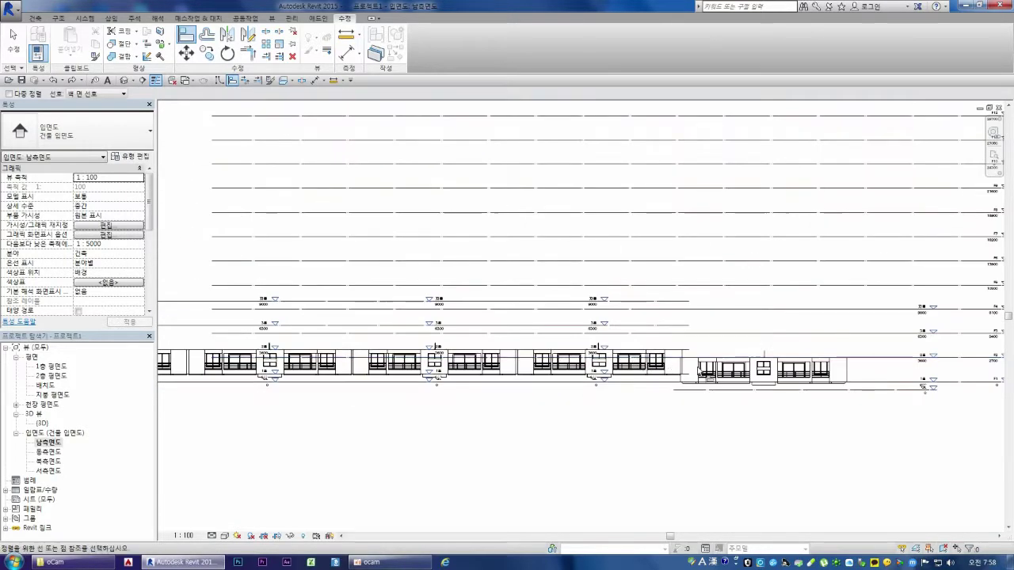
scroll(708, 396, up, 1)
scroll(673, 390, up, 1)
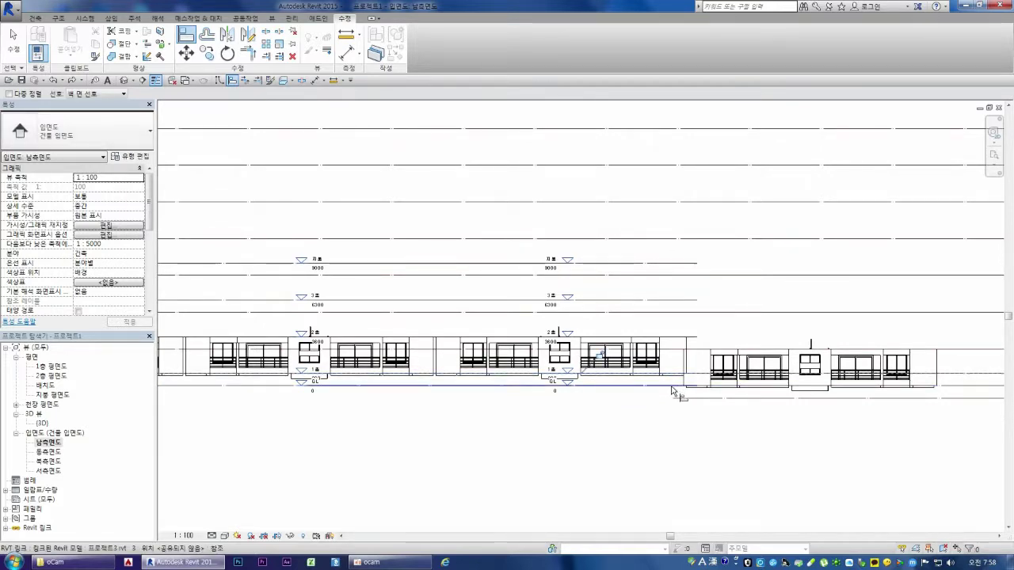
scroll(685, 393, down, 1)
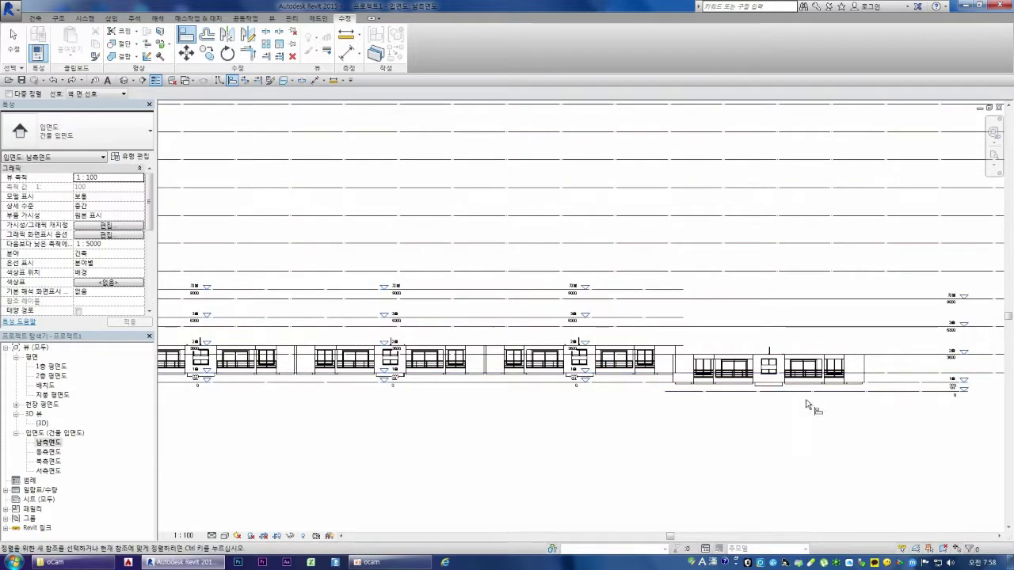
scroll(702, 382, down, 1)
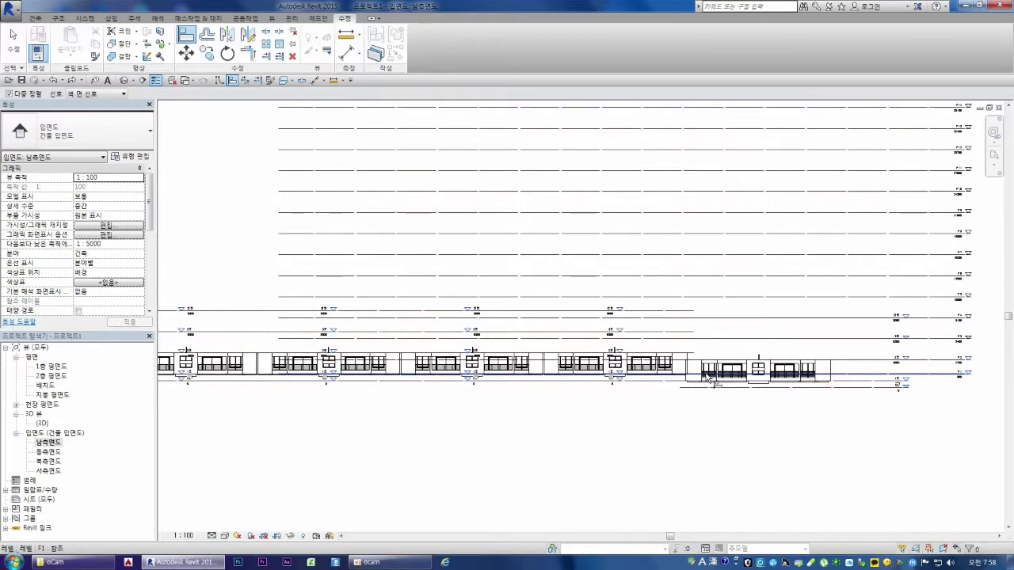
scroll(913, 372, up, 2)
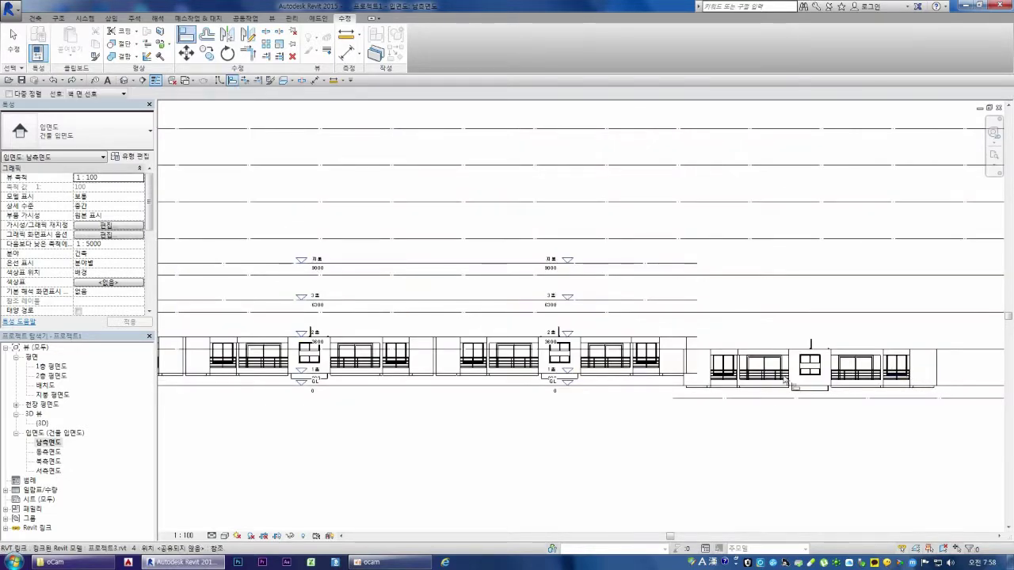
scroll(696, 362, down, 2)
key(Escape)
scroll(730, 380, up, 1)
scroll(730, 380, up, 1)
scroll(661, 373, up, 1)
click(689, 374)
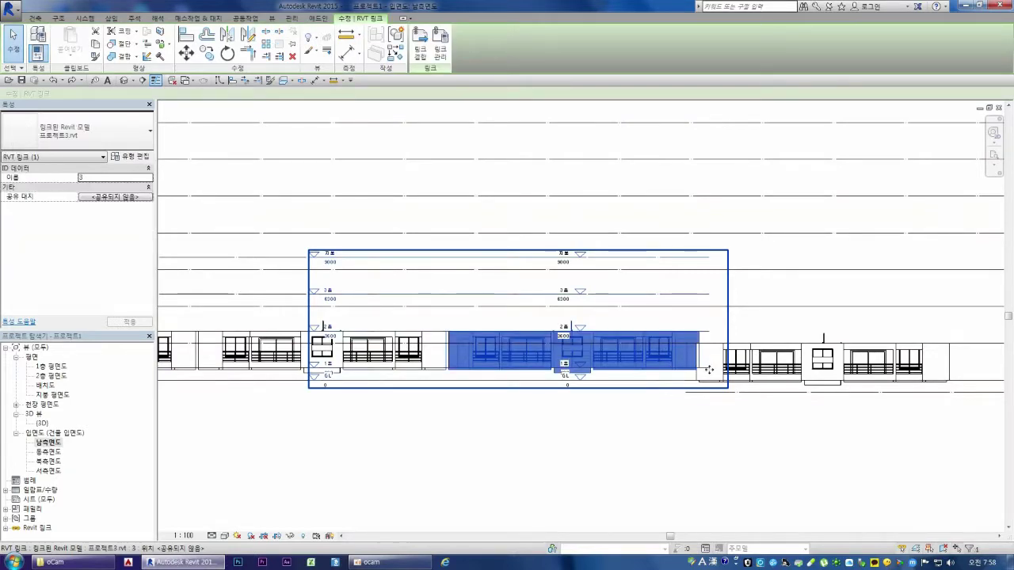
scroll(711, 370, up, 1)
scroll(712, 369, up, 1)
scroll(720, 366, down, 1)
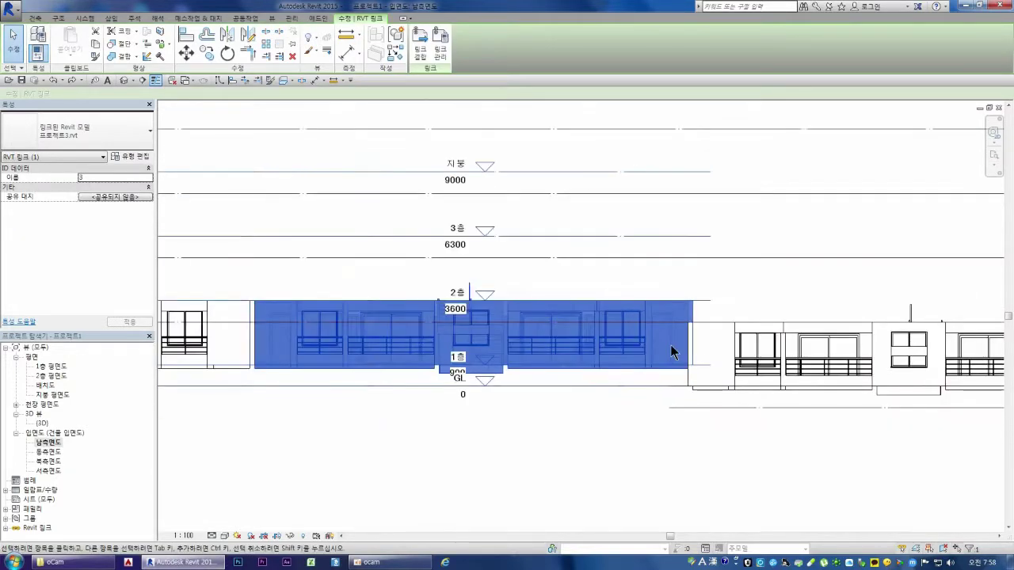
click(574, 235)
click(346, 34)
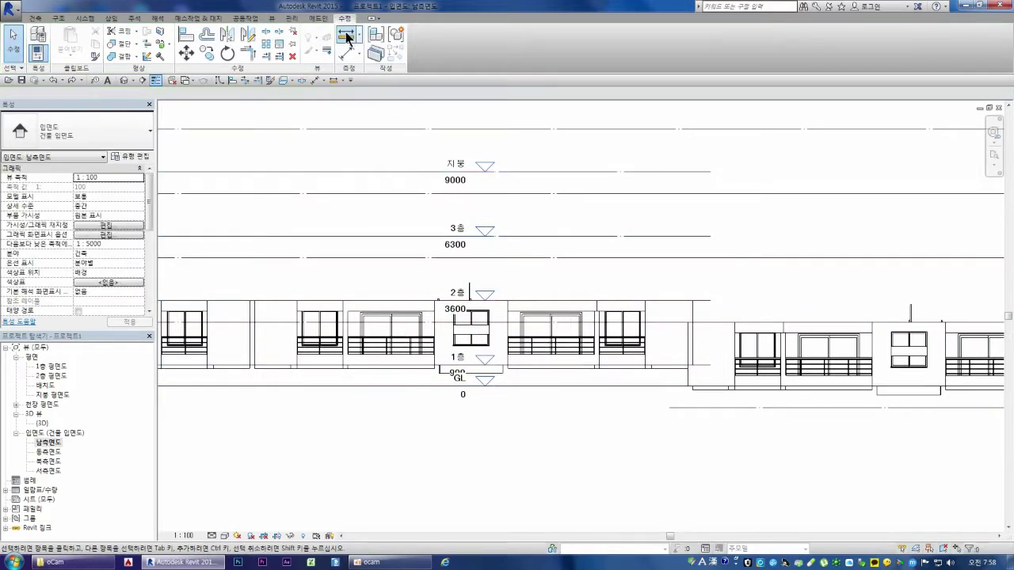
click(711, 388)
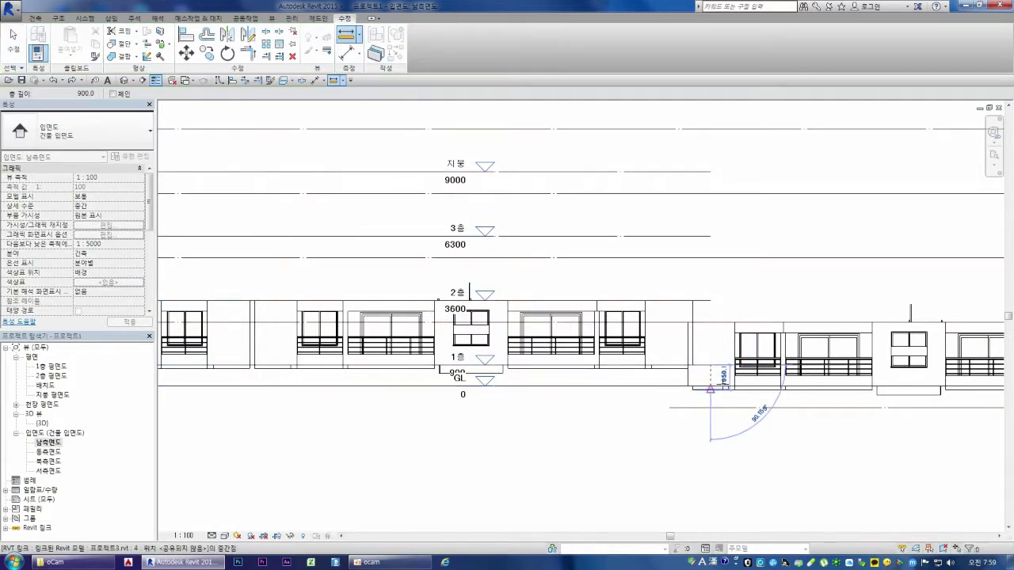
key(Escape)
key(Escape)
scroll(776, 345, down, 2)
scroll(760, 345, down, 1)
scroll(720, 346, down, 1)
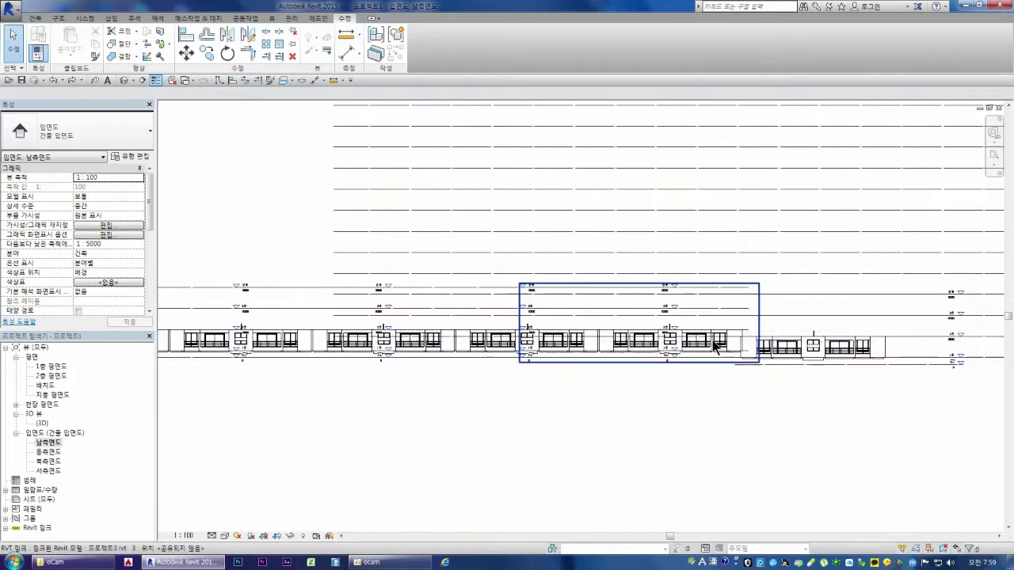
scroll(712, 346, down, 1)
scroll(305, 324, down, 1)
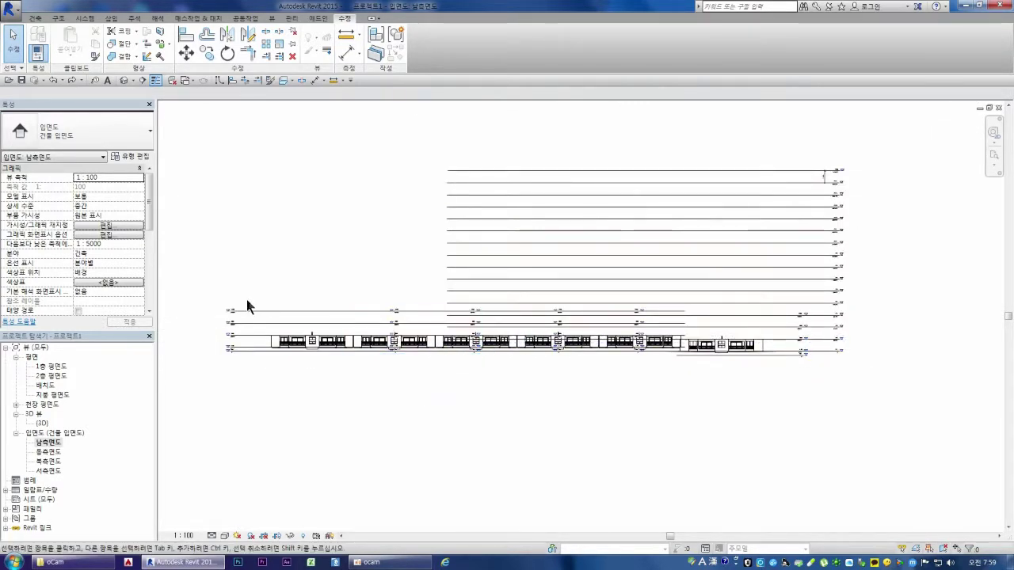
drag(192, 292, 710, 393)
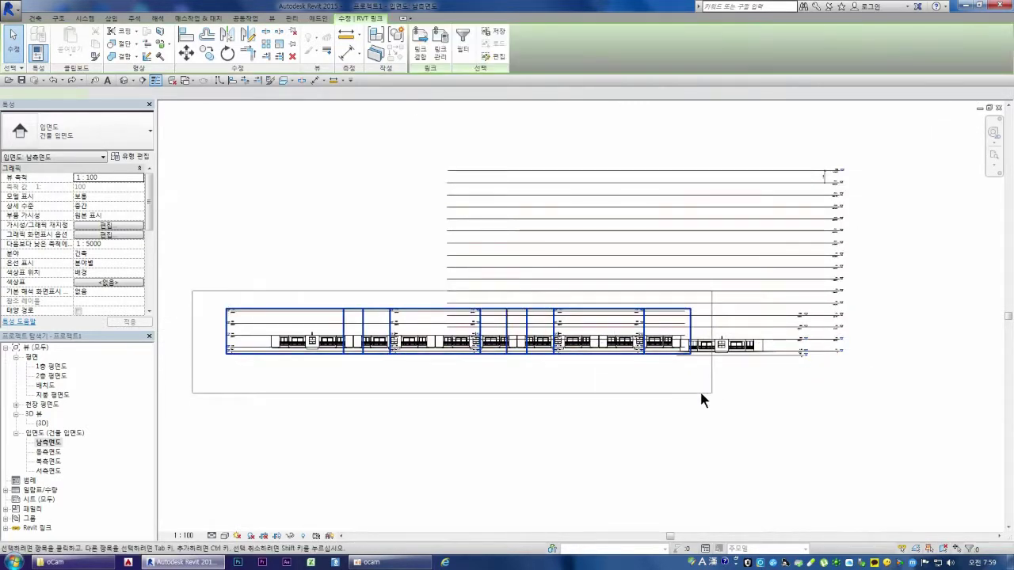
click(190, 53)
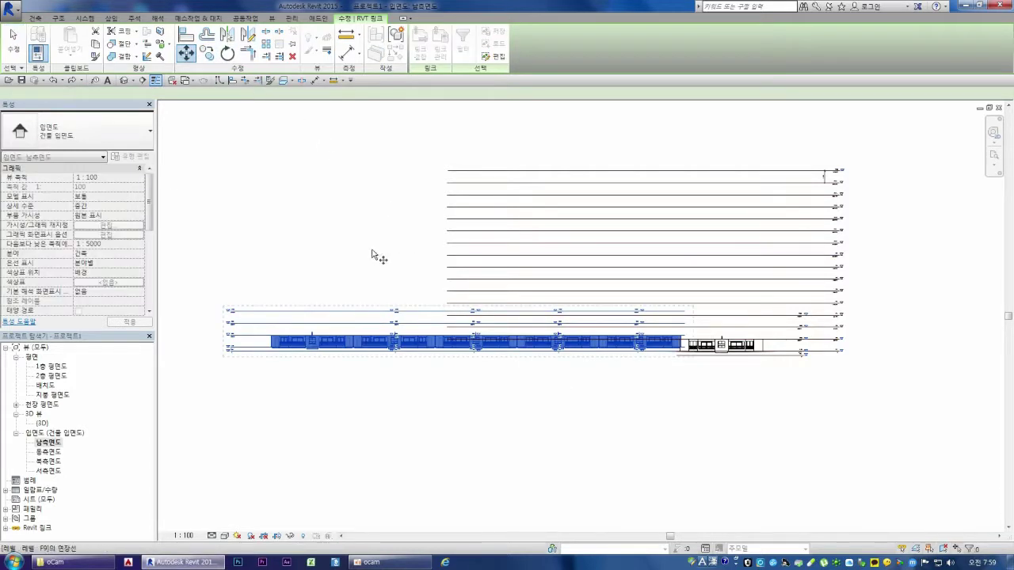
click(556, 394)
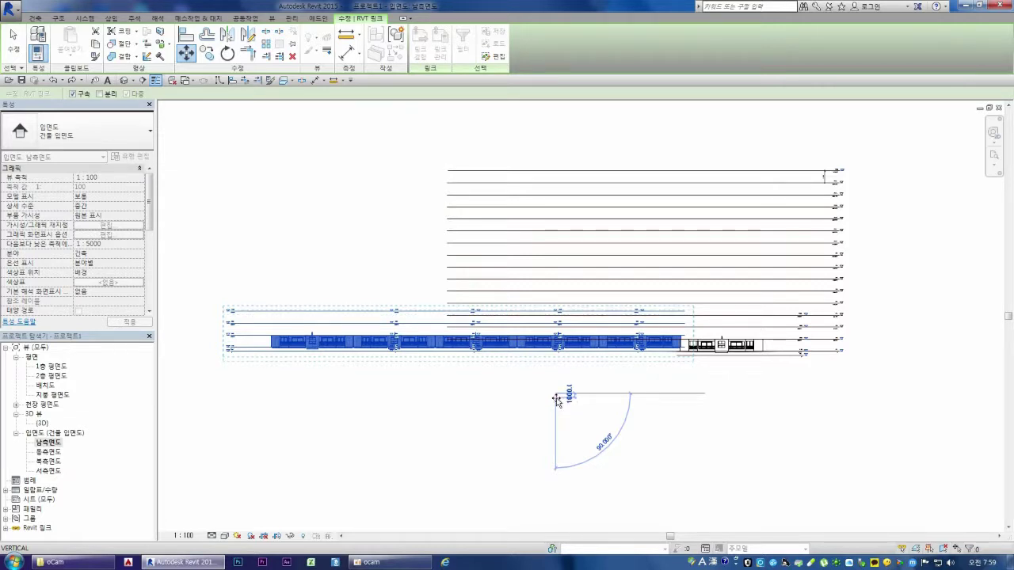
scroll(555, 400, up, 3)
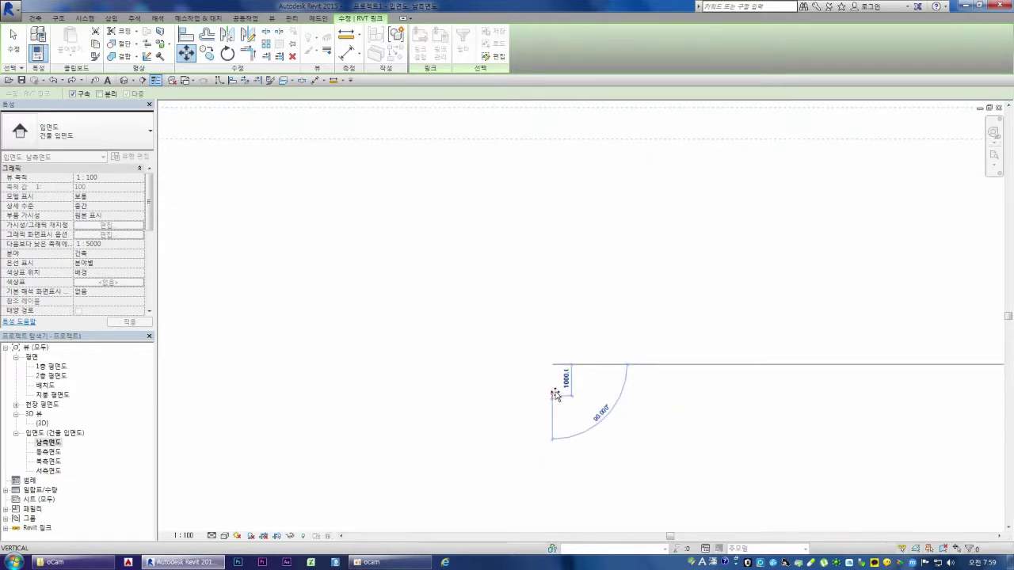
click(579, 400)
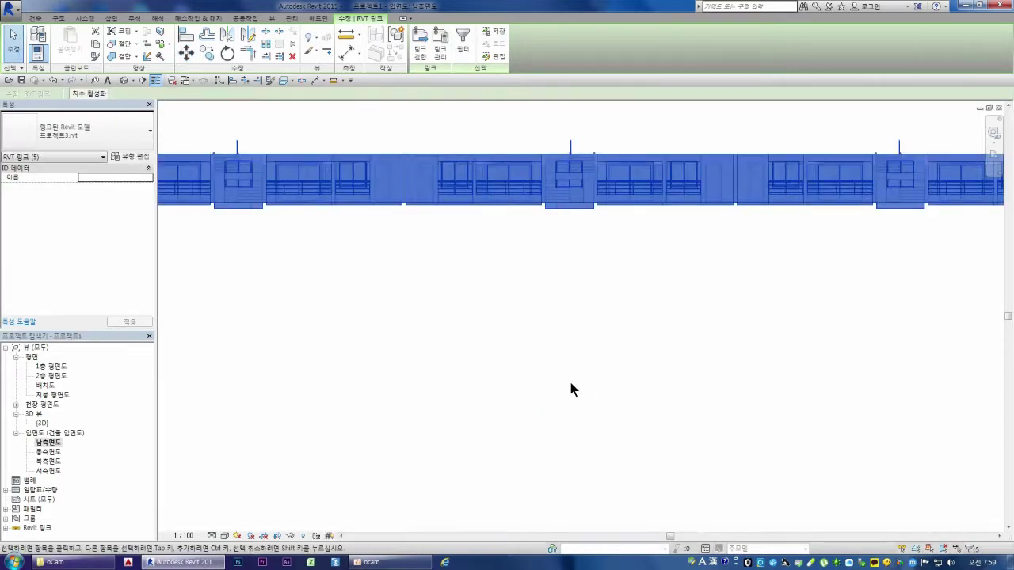
scroll(570, 388, down, 2)
scroll(602, 356, down, 3)
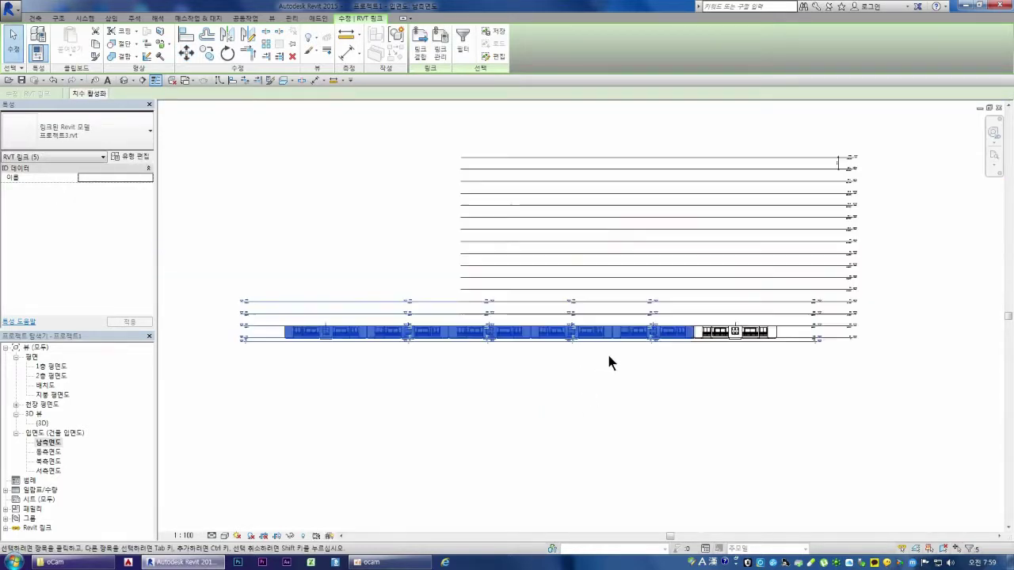
click(270, 281)
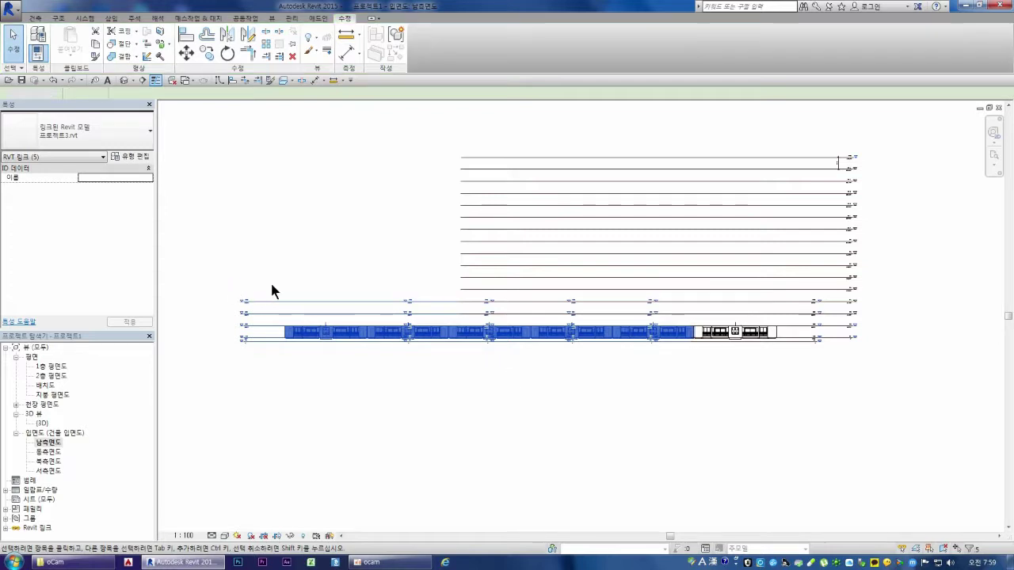
Select the linked models in the elevation and switch to the {3D} view
mouse_move(238, 275)
mouse_down()
mouse_move(776, 393)
mouse_move(812, 387)
mouse_up()
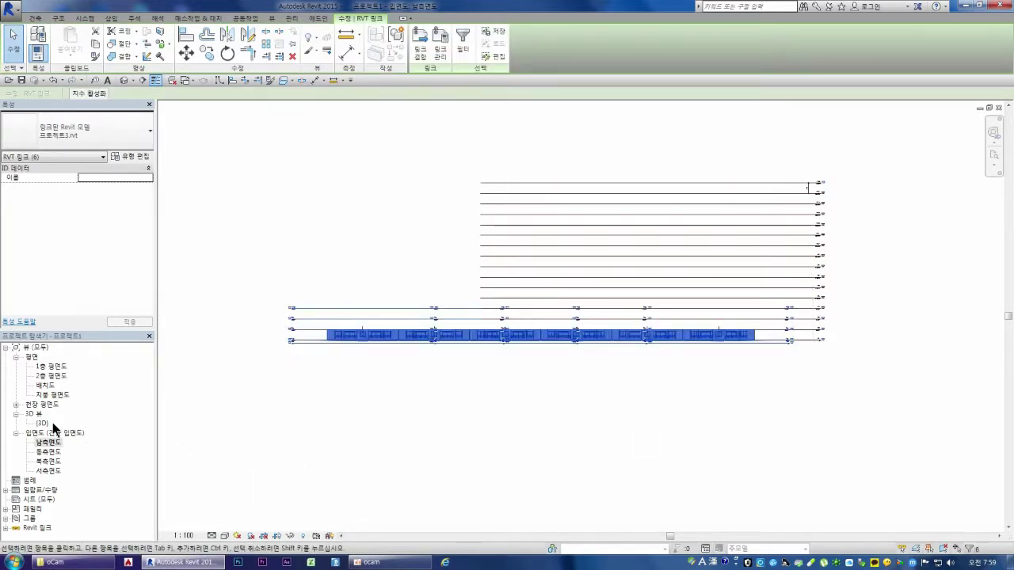
double_click(44, 423)
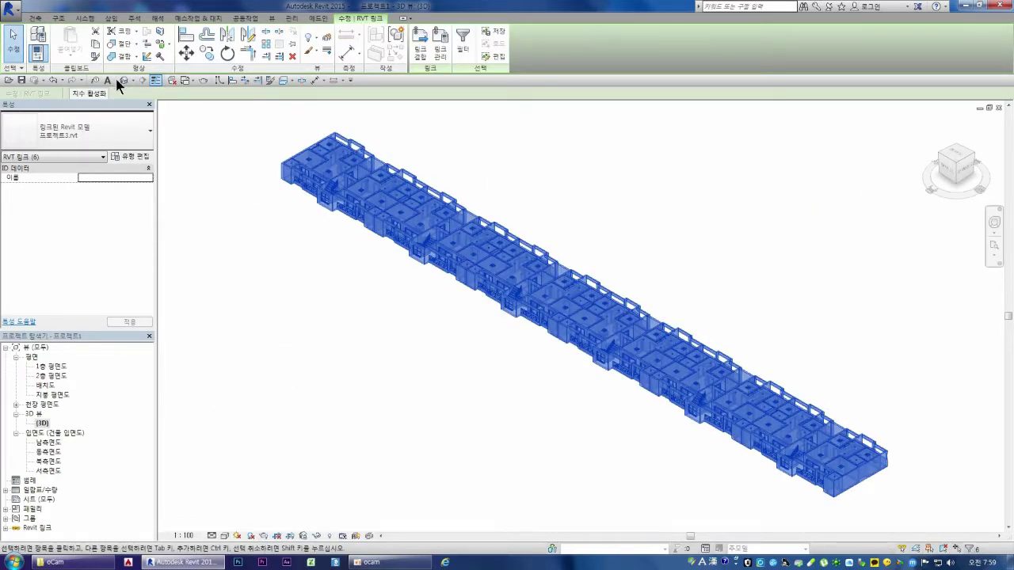
mouse_move(956, 164)
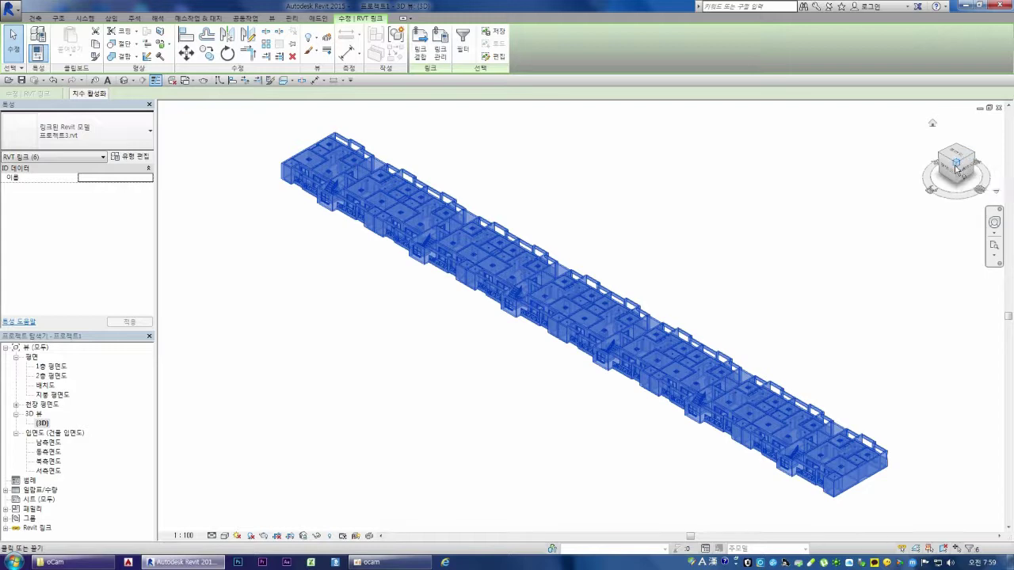
mouse_move(933, 164)
mouse_down()
mouse_move(778, 218)
mouse_move(811, 245)
mouse_up()
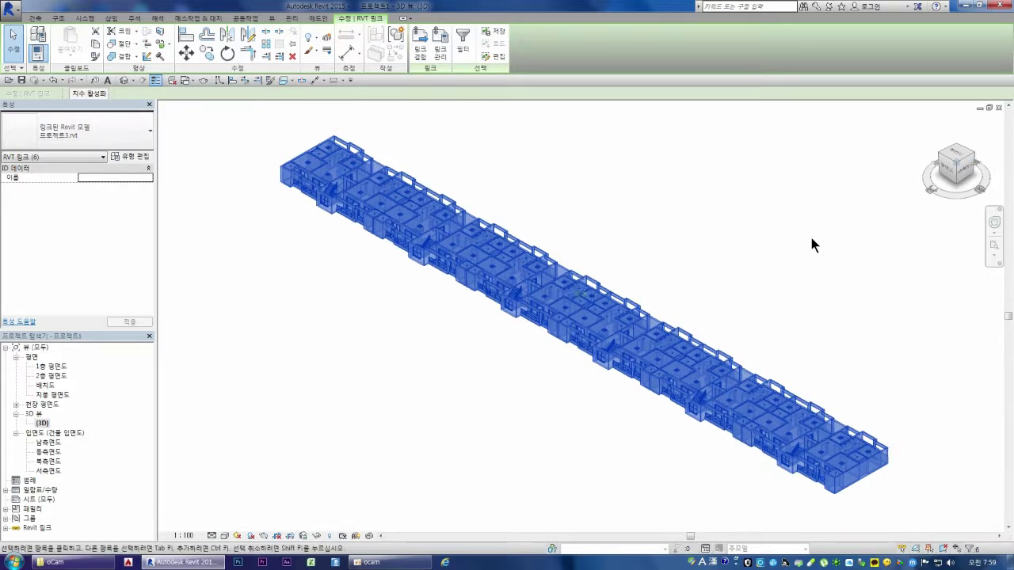
Orbit the 3D view to a frontal angle and window-select the linked units
click(724, 290)
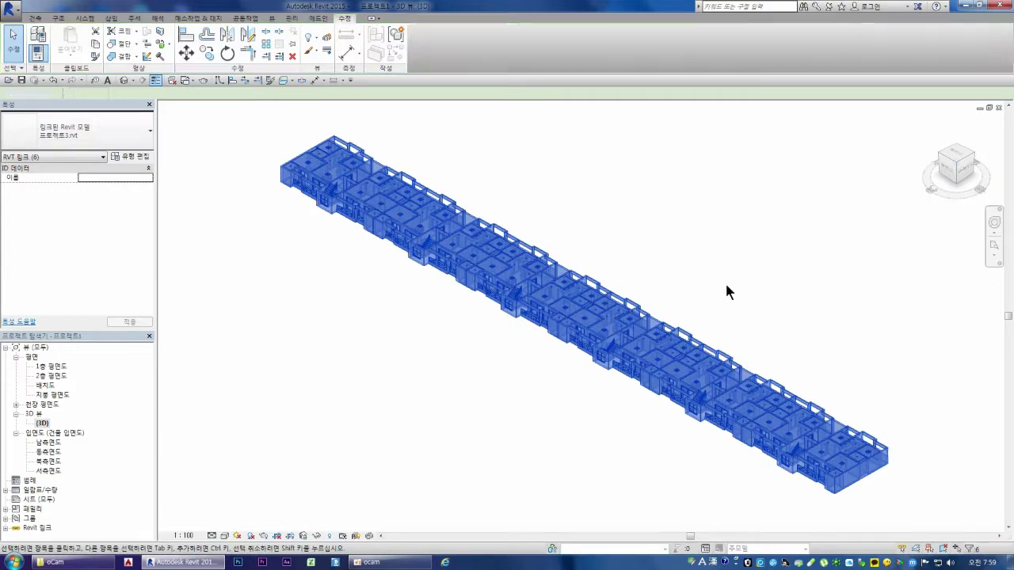
click(958, 176)
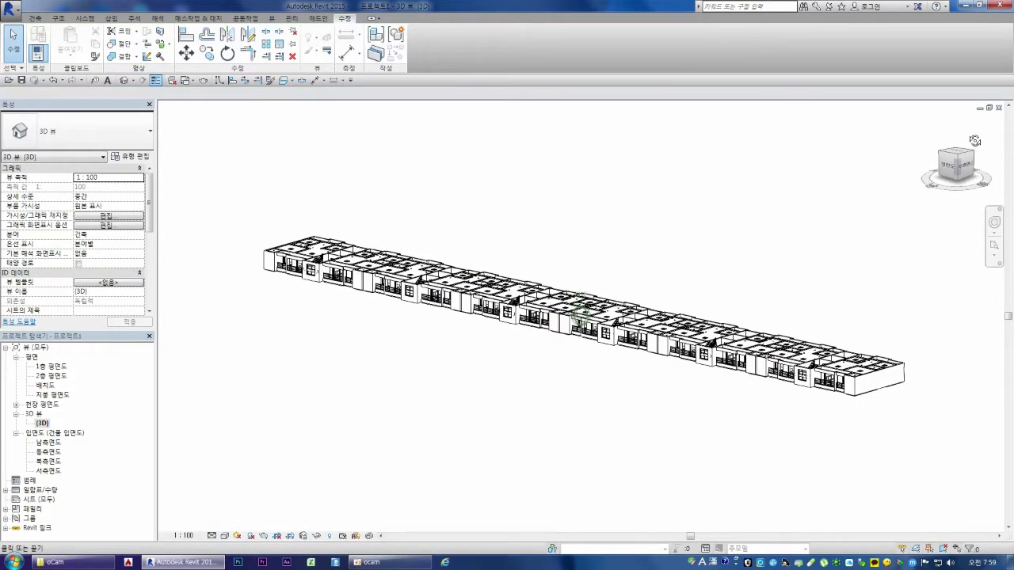
drag(972, 137, 975, 135)
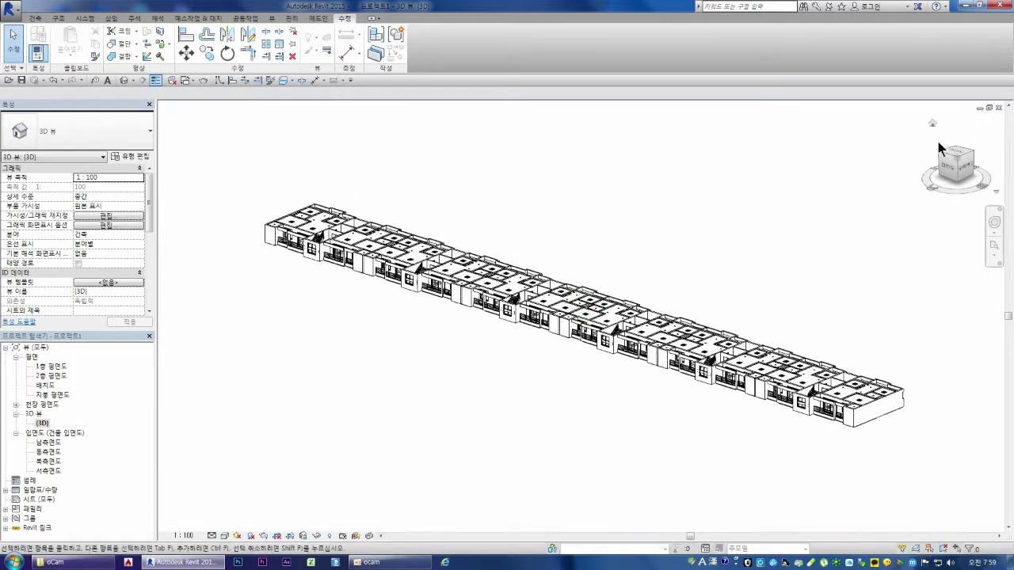
drag(255, 171, 940, 477)
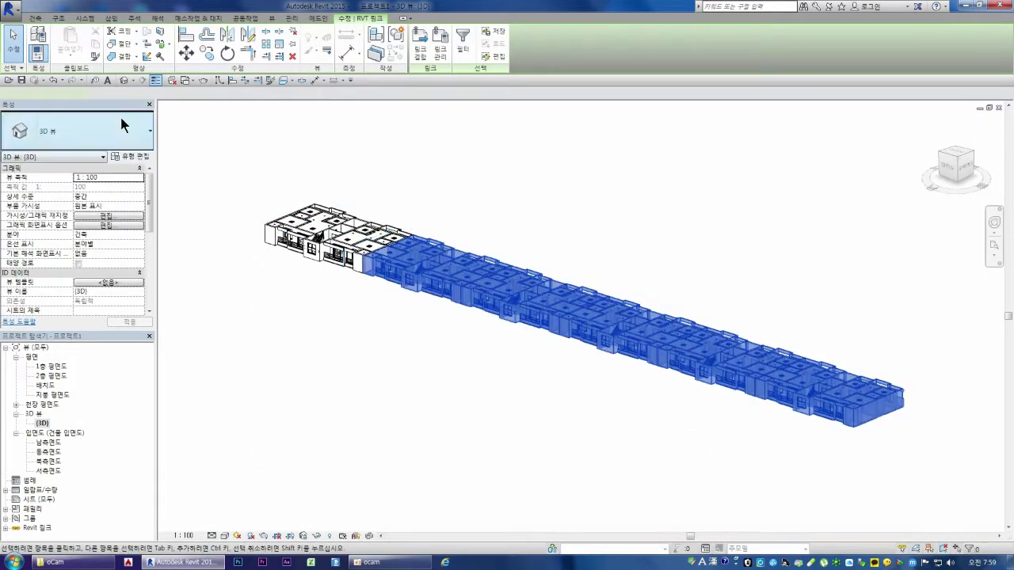
Copy the selected linked units, paste them aligned to levels F2–F15, and orbit to review
click(96, 45)
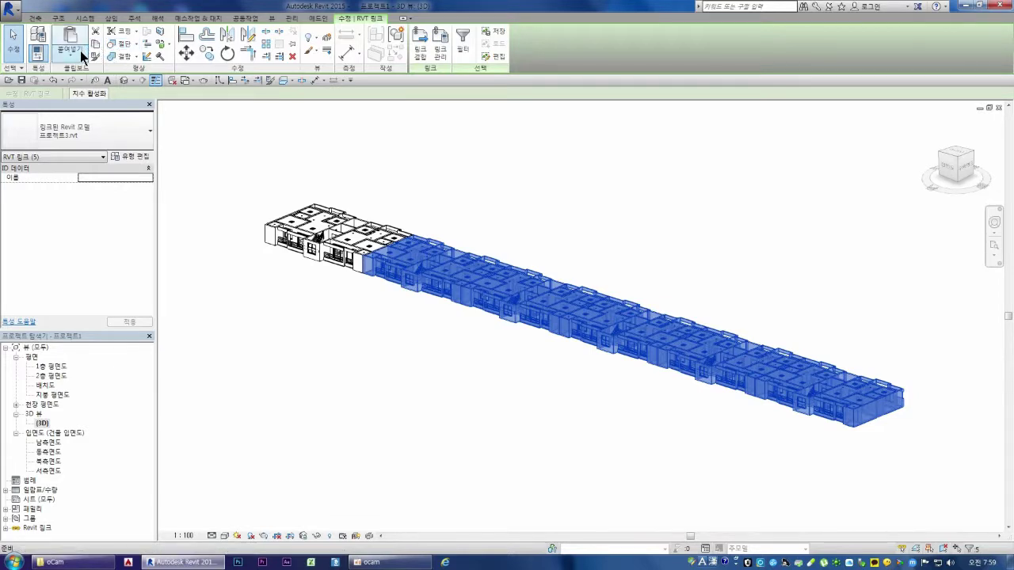
click(80, 52)
click(110, 94)
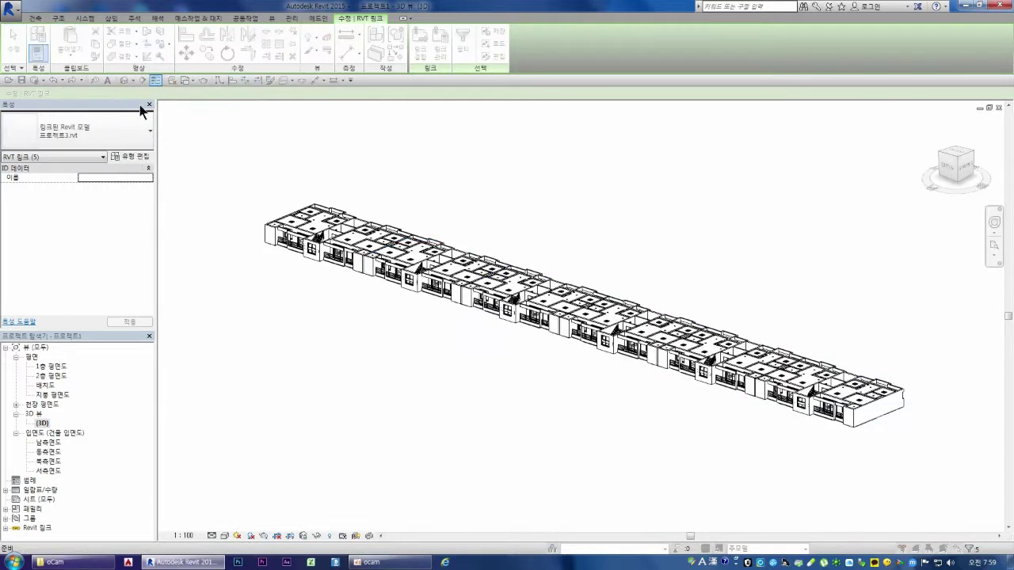
click(256, 247)
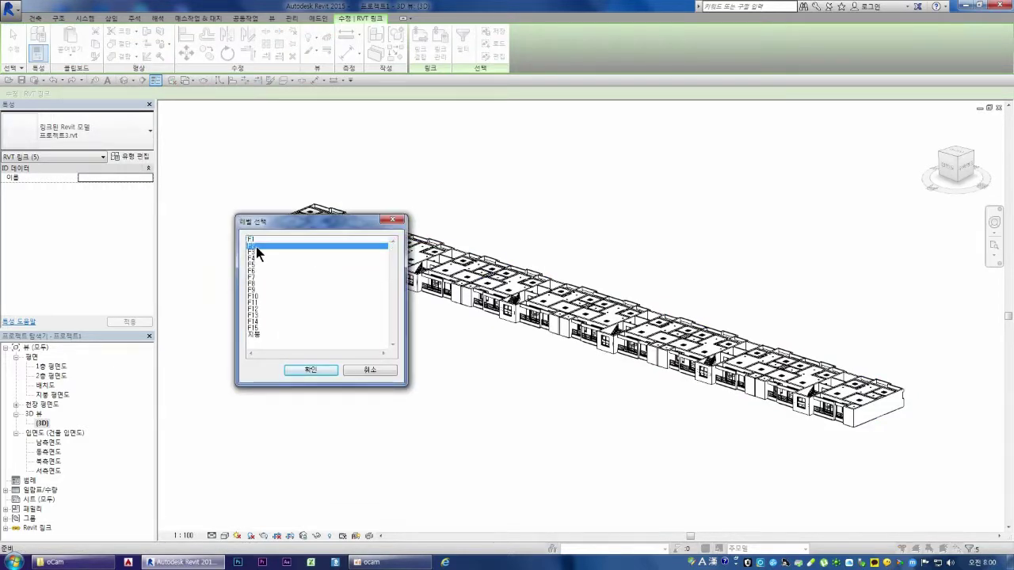
shift+click(253, 329)
click(319, 369)
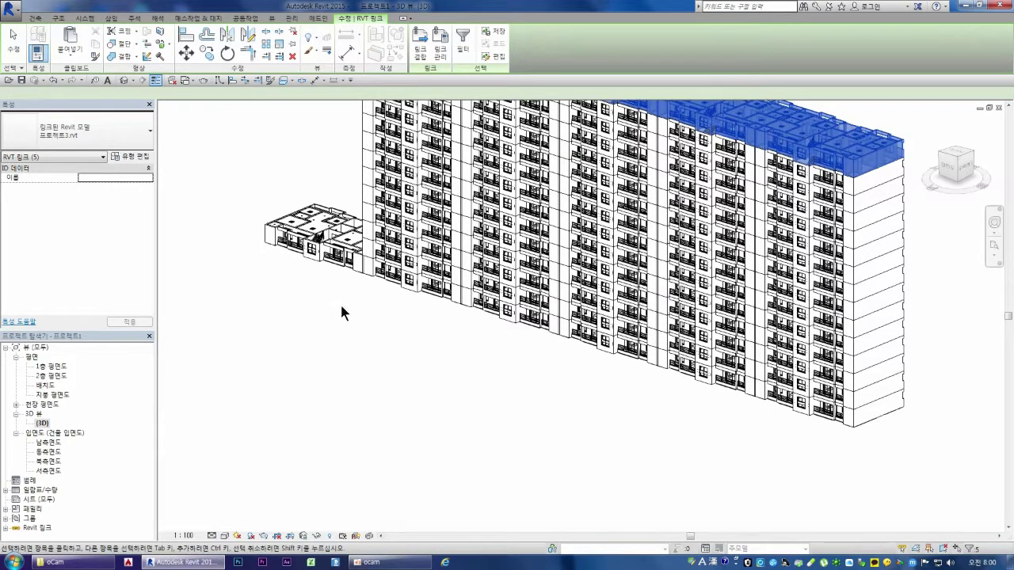
click(393, 352)
shift+middle_drag(409, 349, 434, 346)
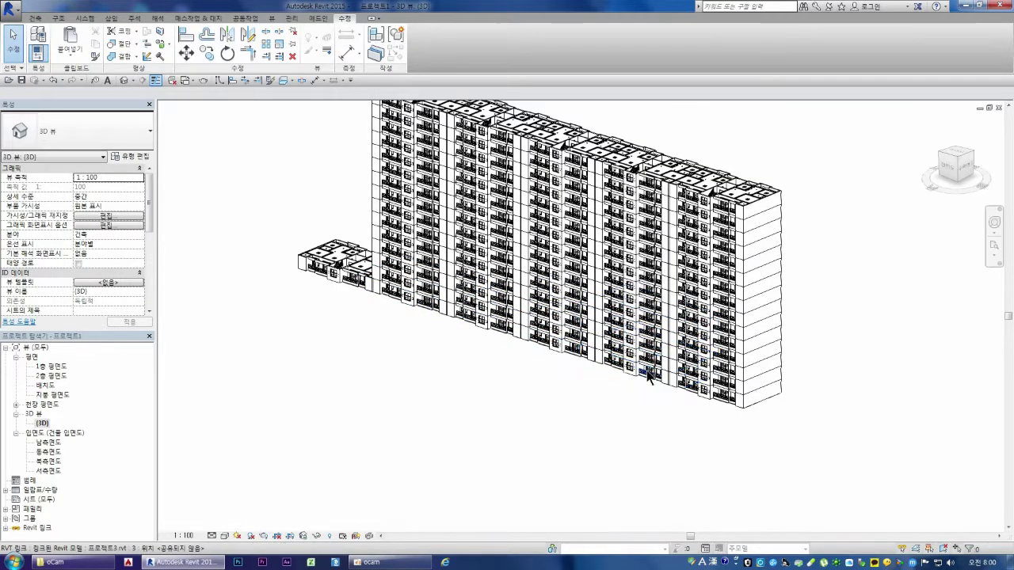
click(693, 386)
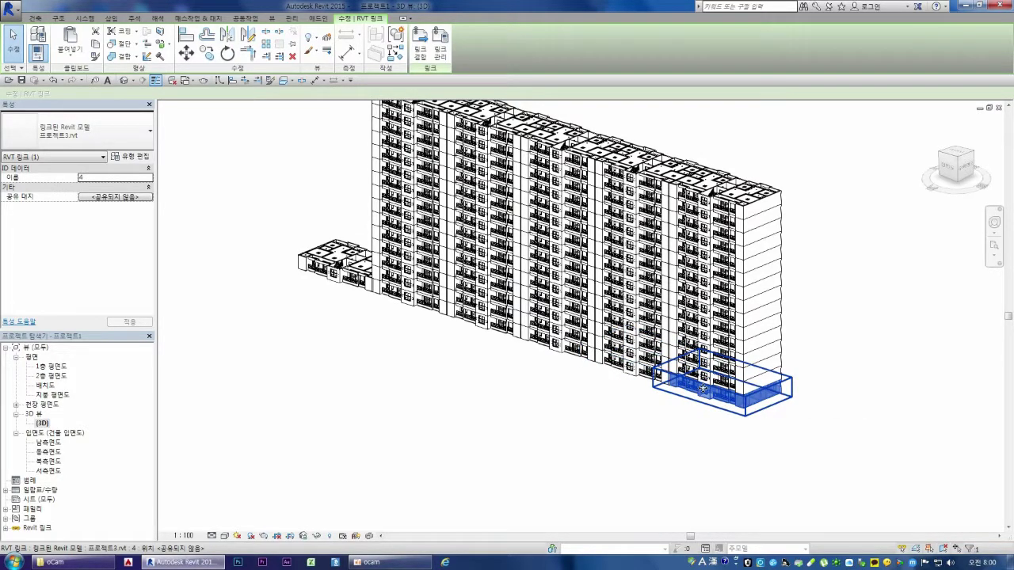
right_click(701, 393)
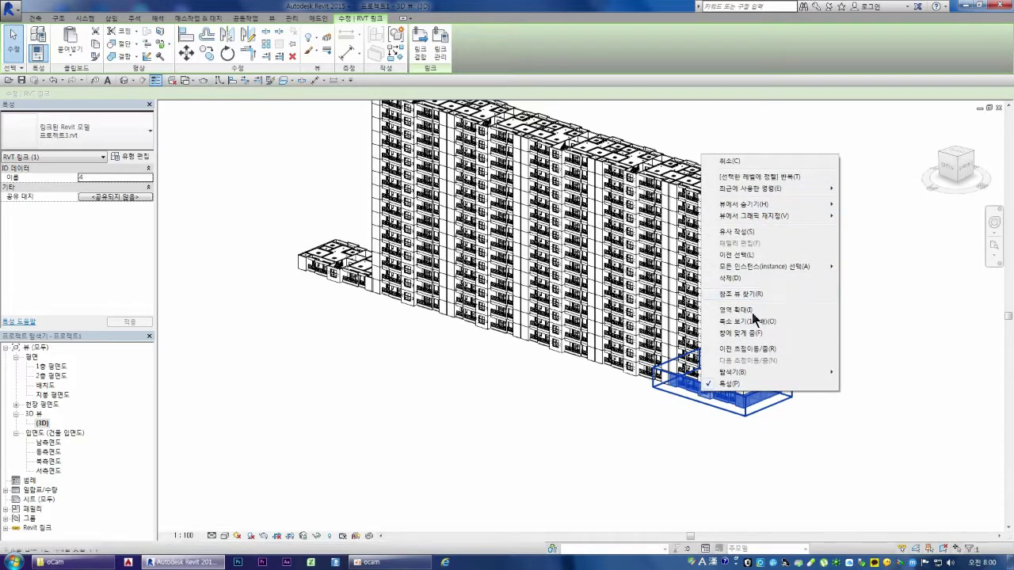
click(676, 440)
click(631, 430)
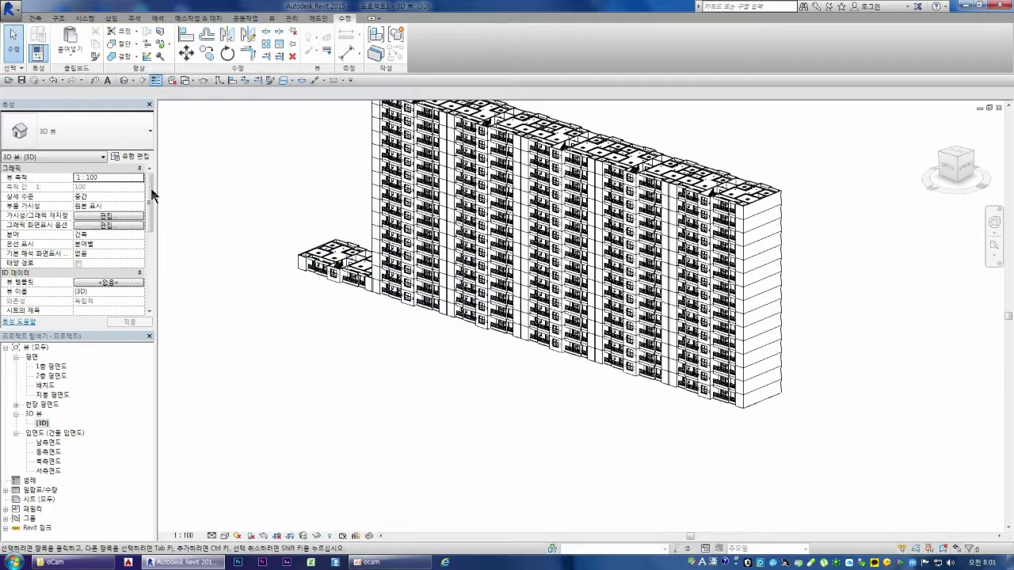
click(11, 10)
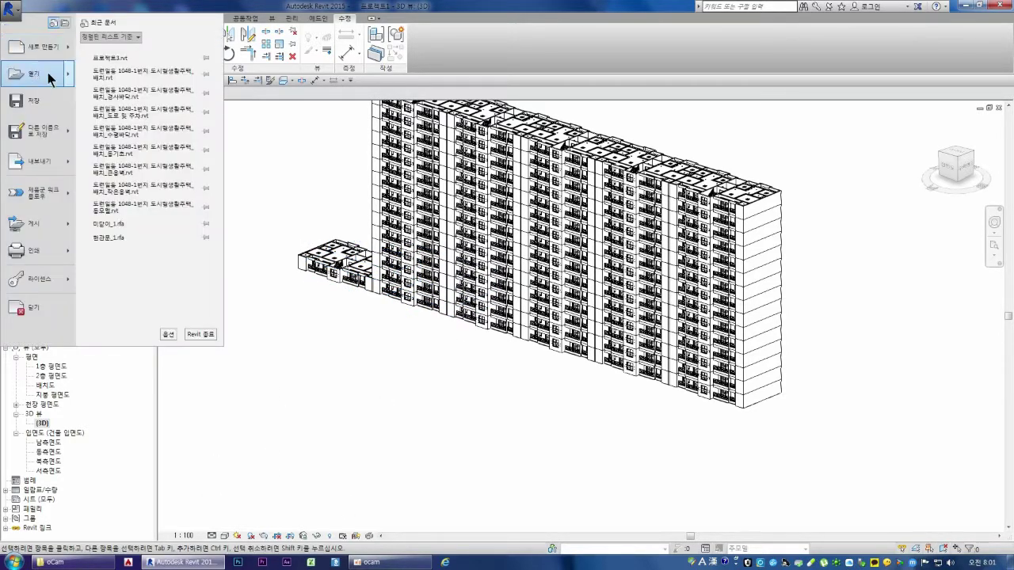
mouse_move(36, 73)
click(120, 60)
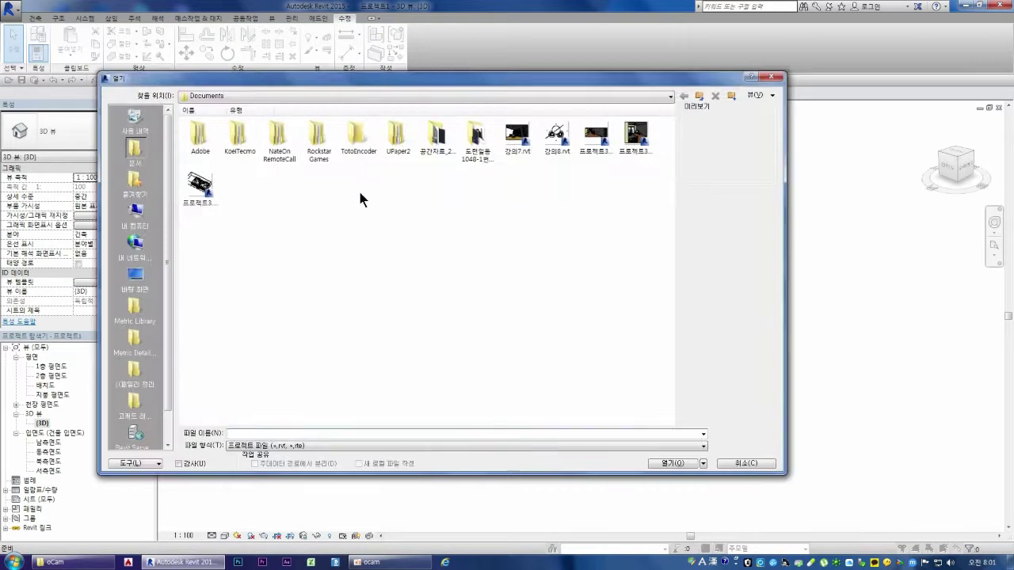
click(217, 196)
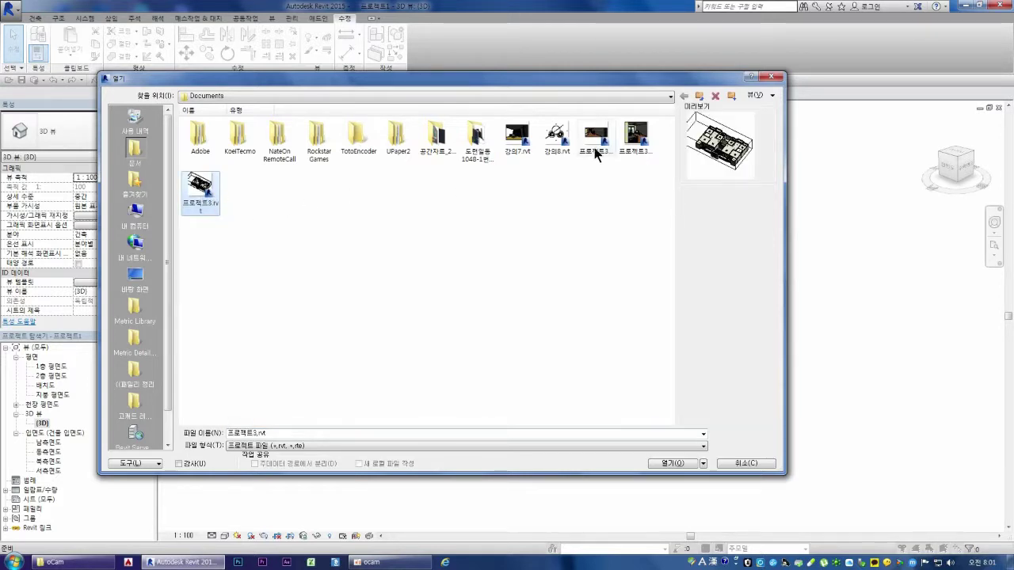
click(633, 155)
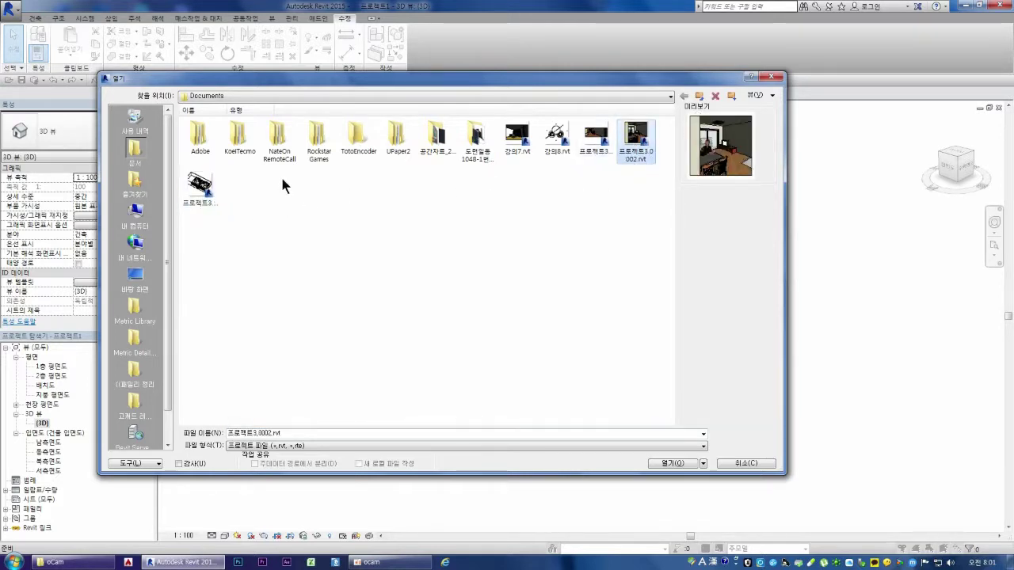
click(213, 195)
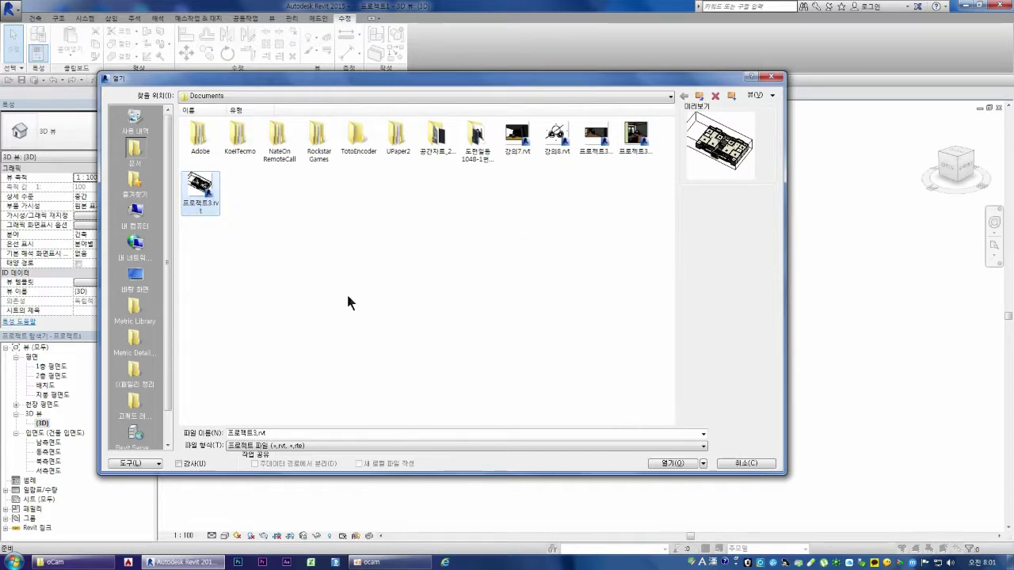
click(748, 463)
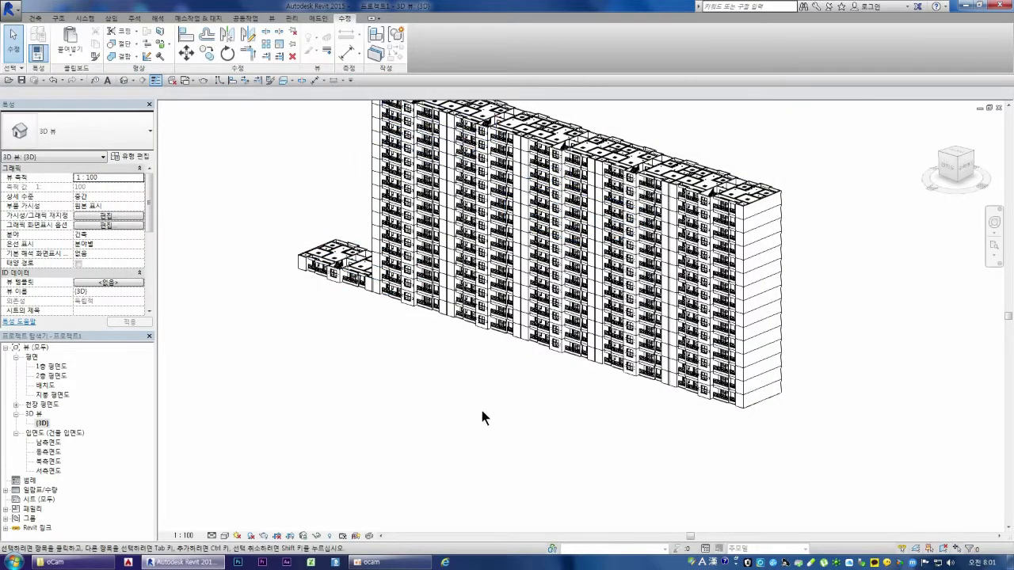
Open the Rendering dialog for the 3D view and show its Quality Setting options
scroll(491, 407, down, 2)
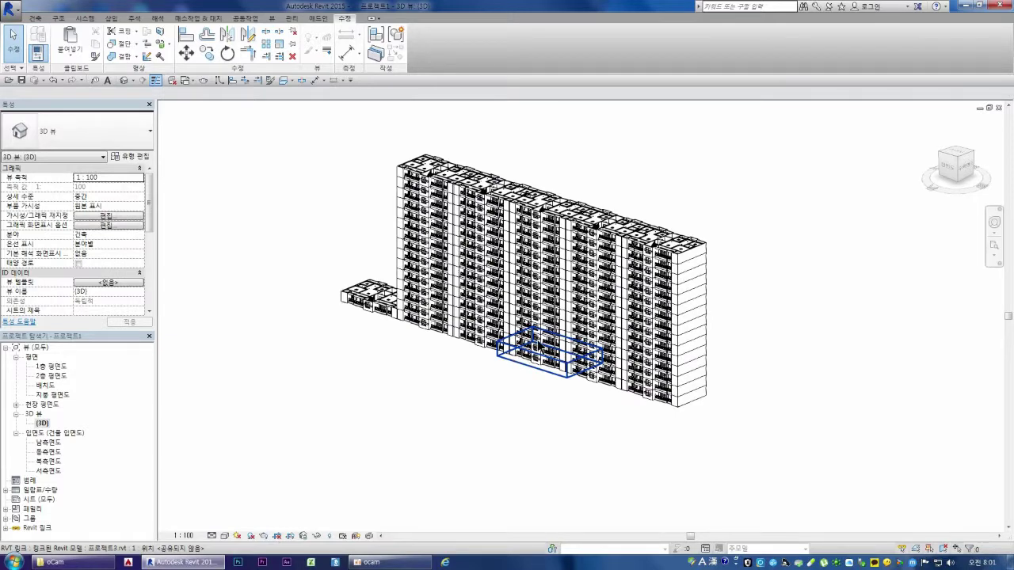
scroll(603, 277, up, 1)
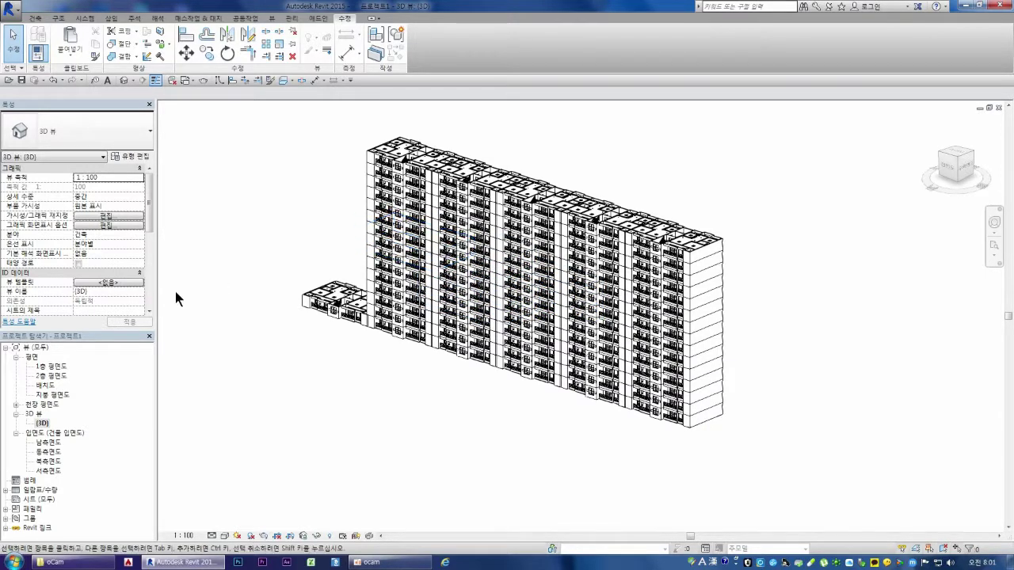
click(204, 80)
click(127, 51)
Render the 3D view at 중간 (medium) quality, pausing the recorder while it runs
click(94, 73)
click(50, 30)
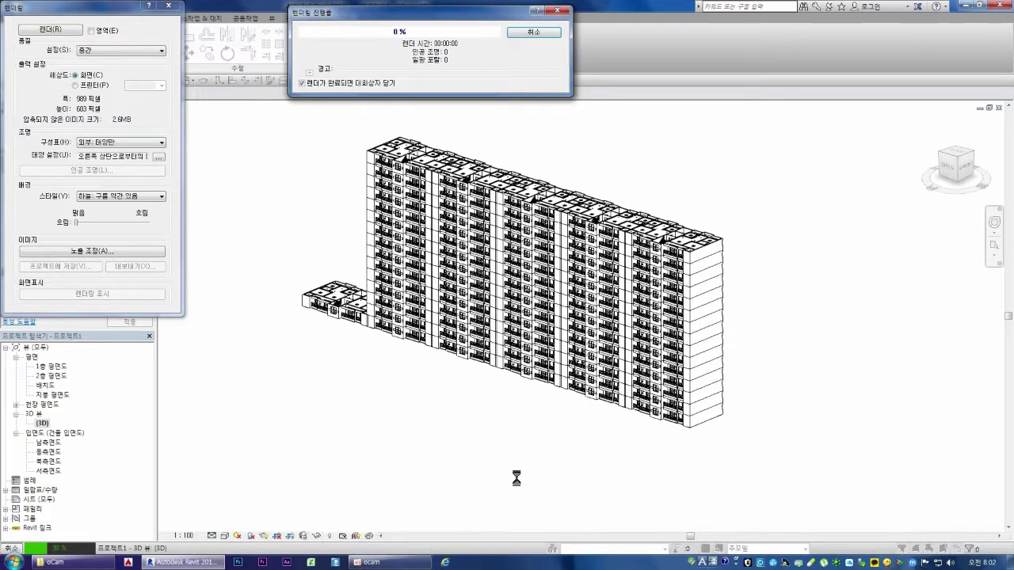
click(388, 561)
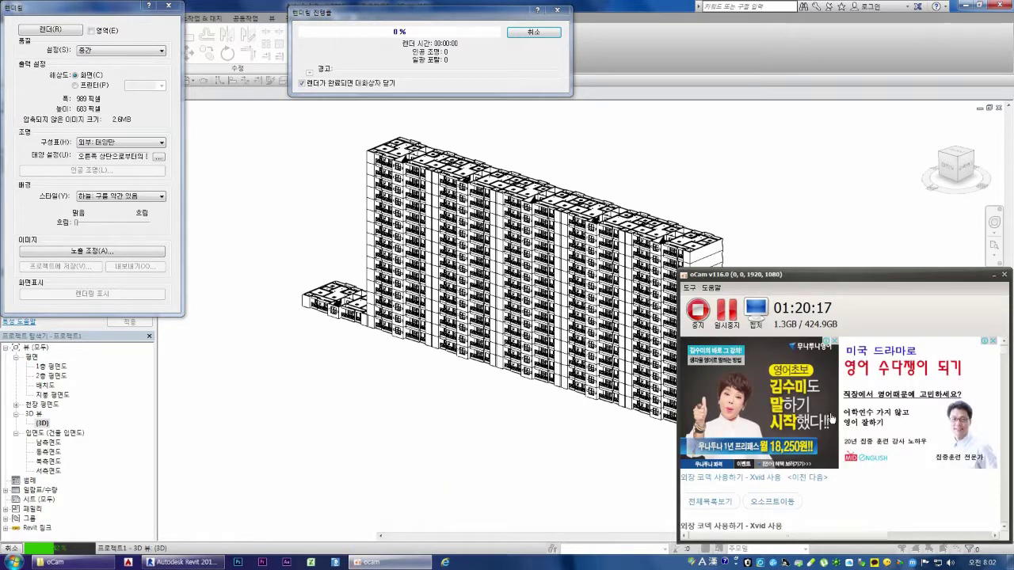
click(727, 320)
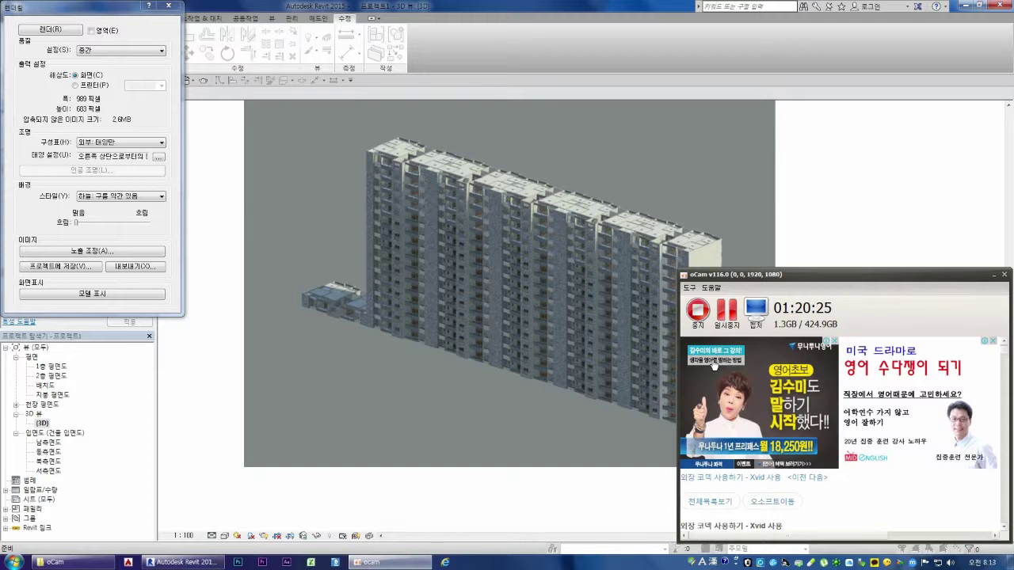
click(587, 12)
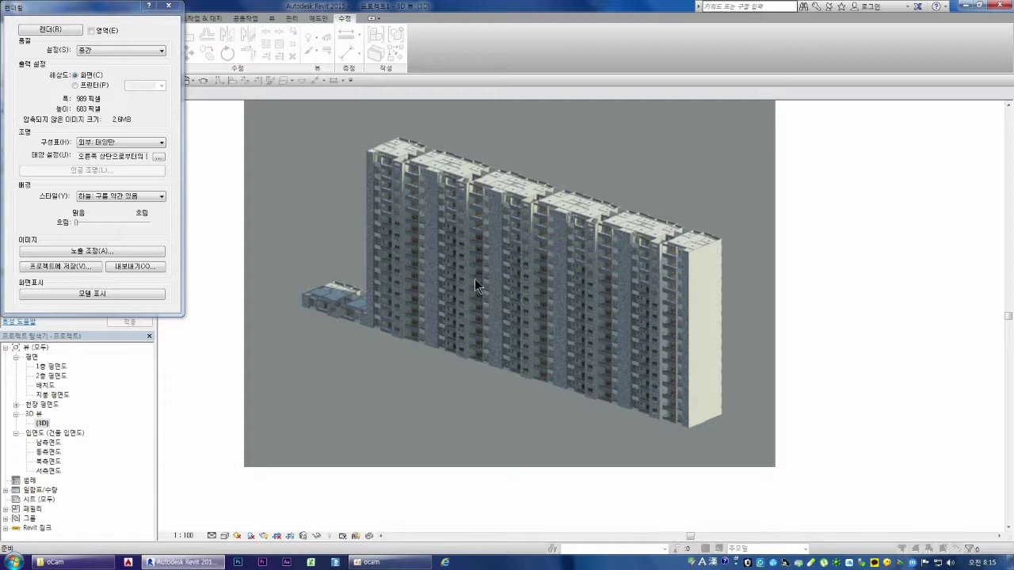
Close the Rendering dialog so the 3D view shows the model again
click(168, 6)
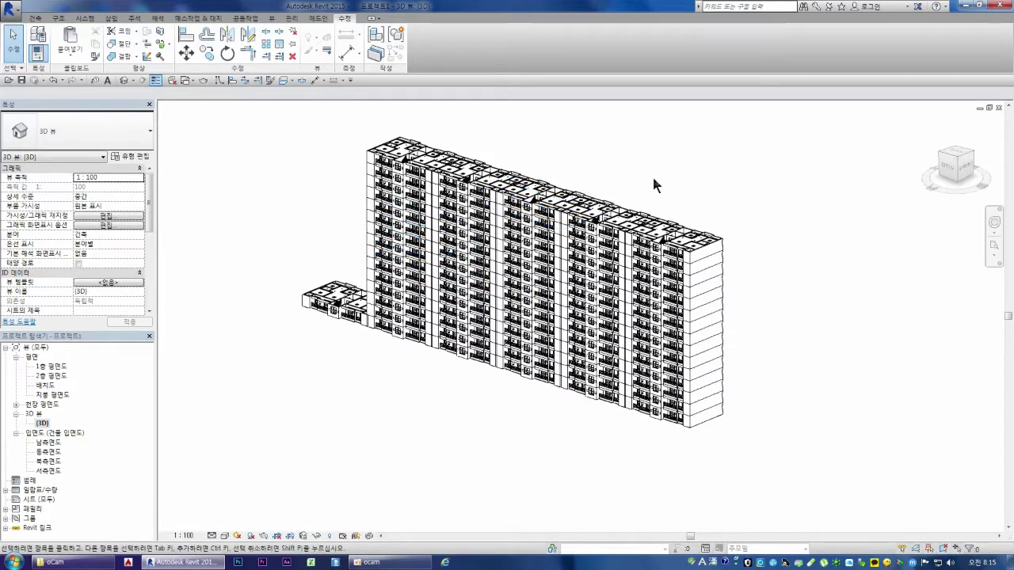
Close the {3D} view window and then the elevation view window
click(999, 107)
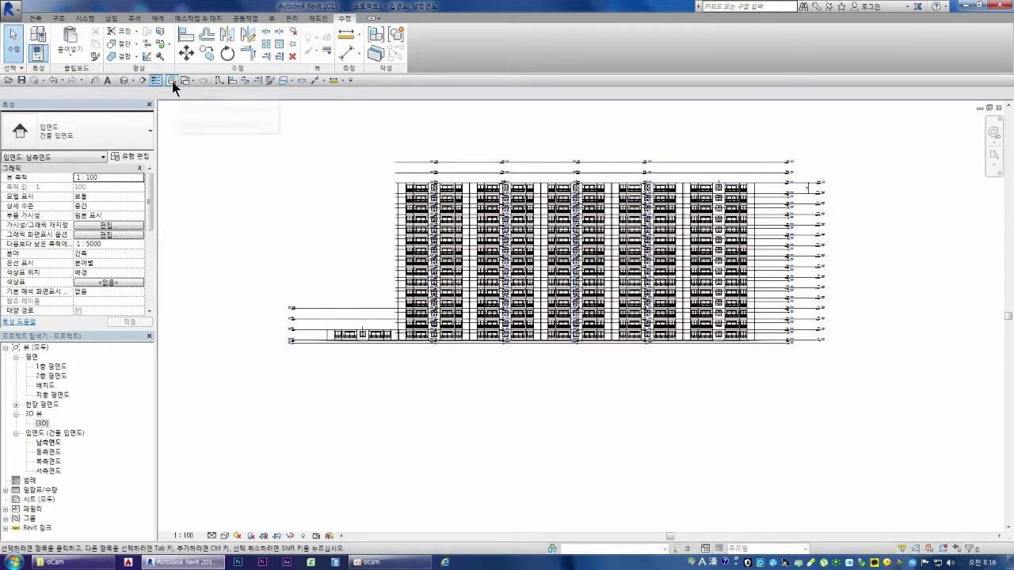
click(1000, 109)
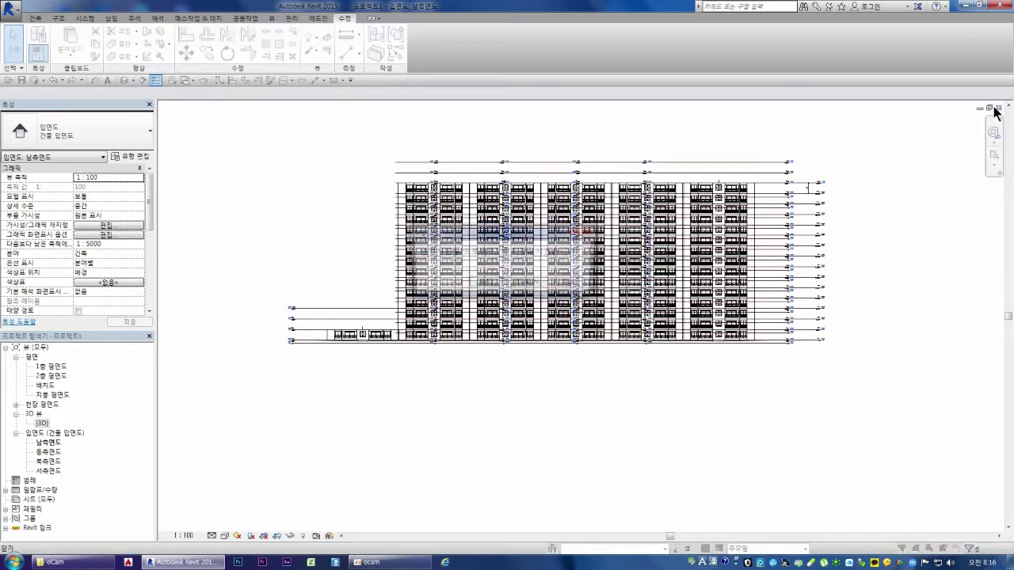
Close the project without saving, then switch to the G:\oCam Explorer window
click(536, 284)
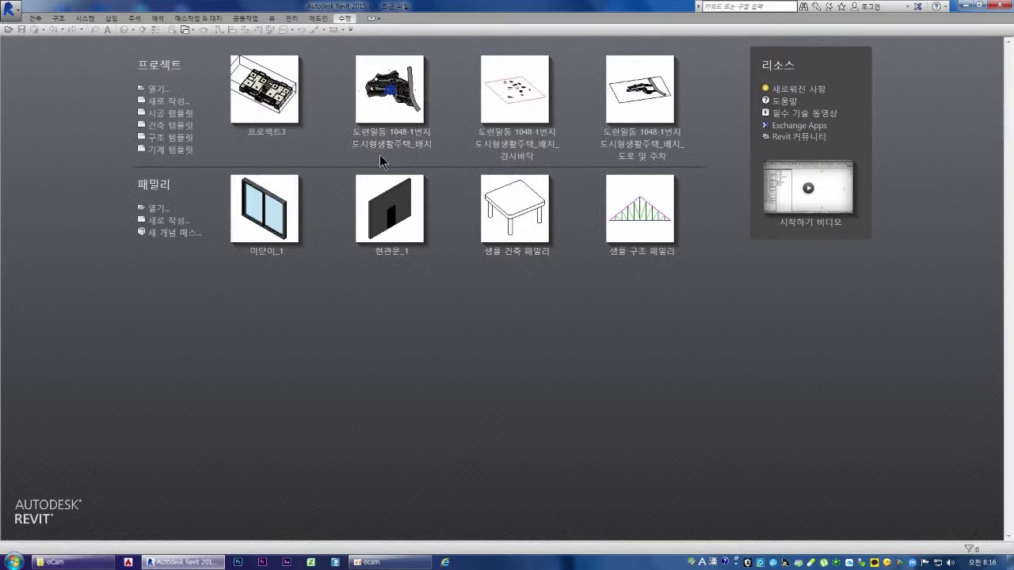
click(529, 161)
click(79, 562)
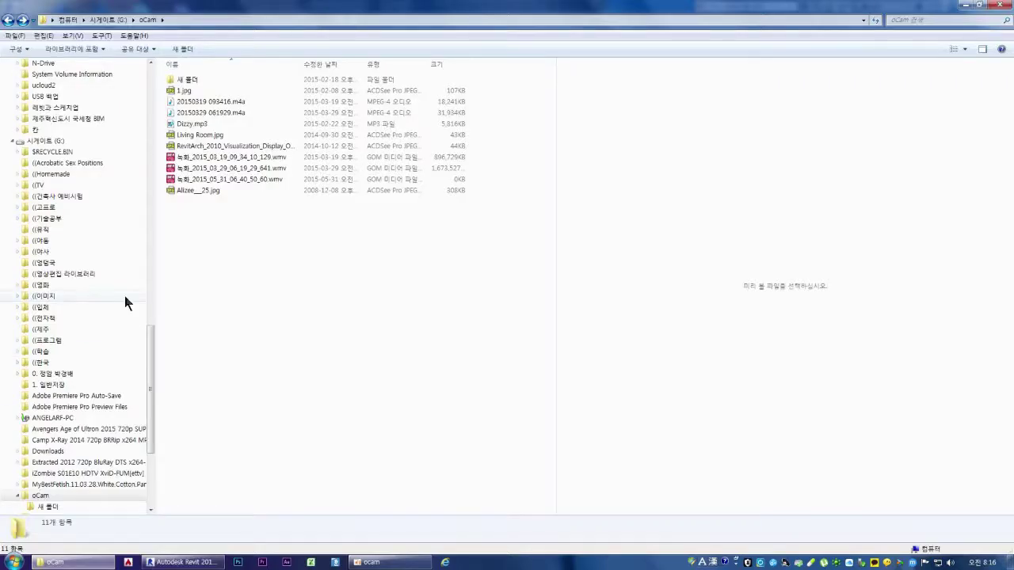
Collapse the 2 TB (F:) drive, open the 문서 Documents library, and return to Revit
drag(151, 337, 150, 91)
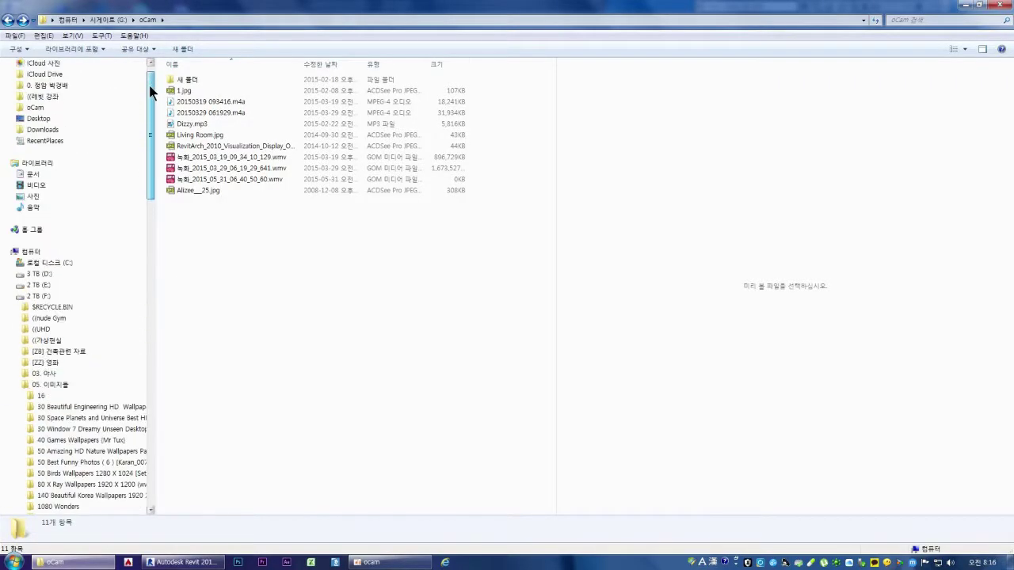
click(12, 296)
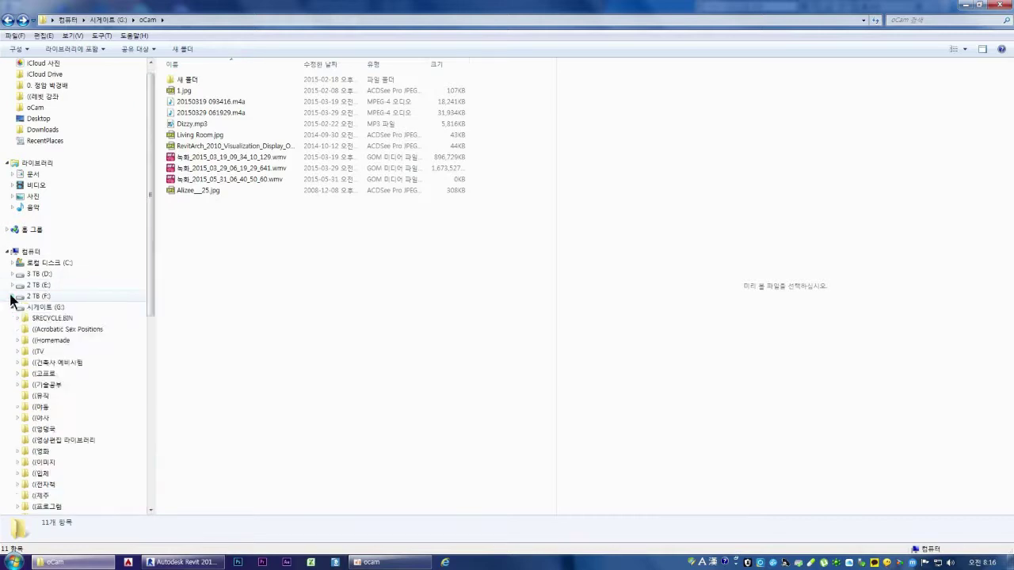
click(38, 163)
click(32, 174)
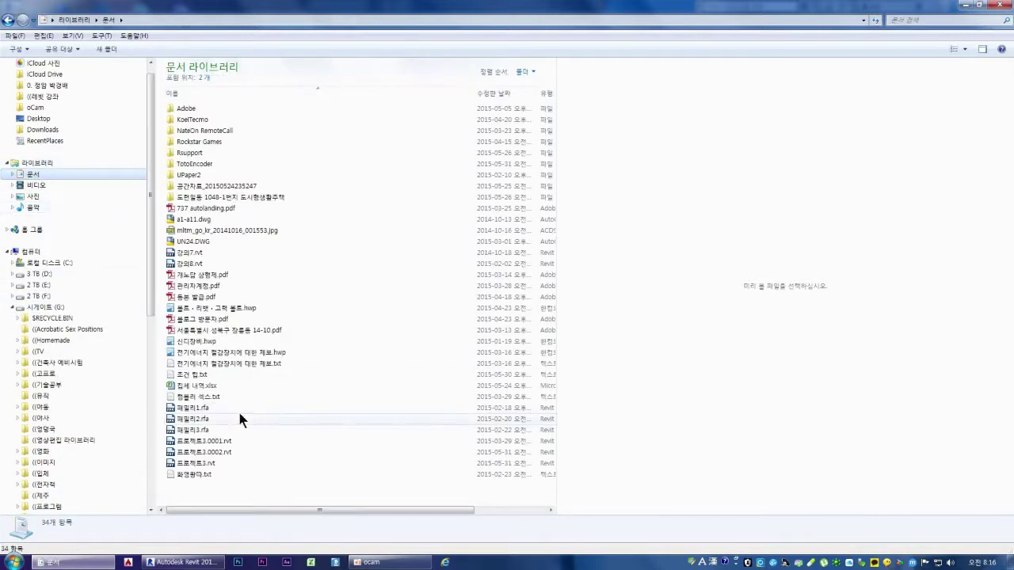
click(182, 563)
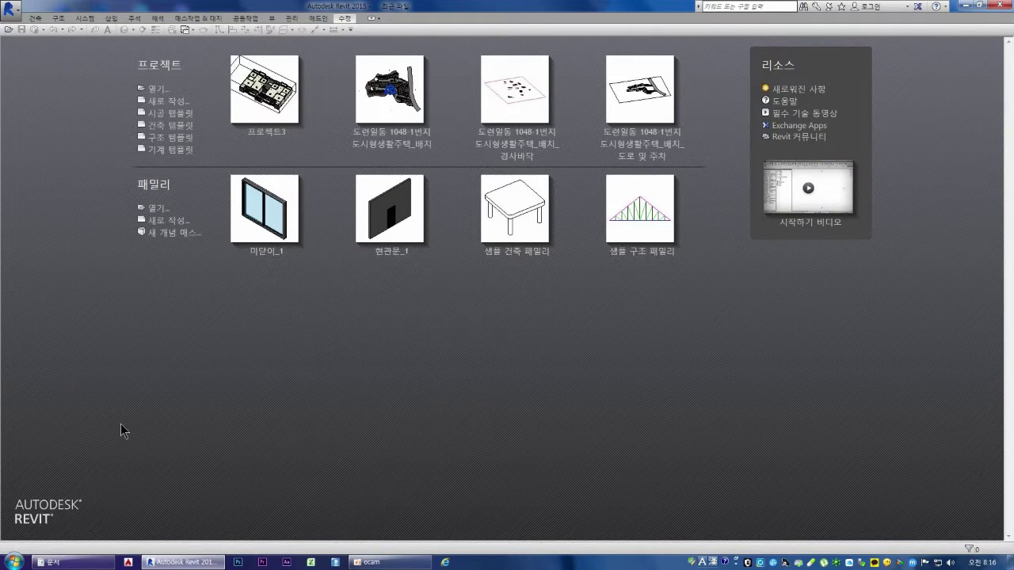
click(446, 562)
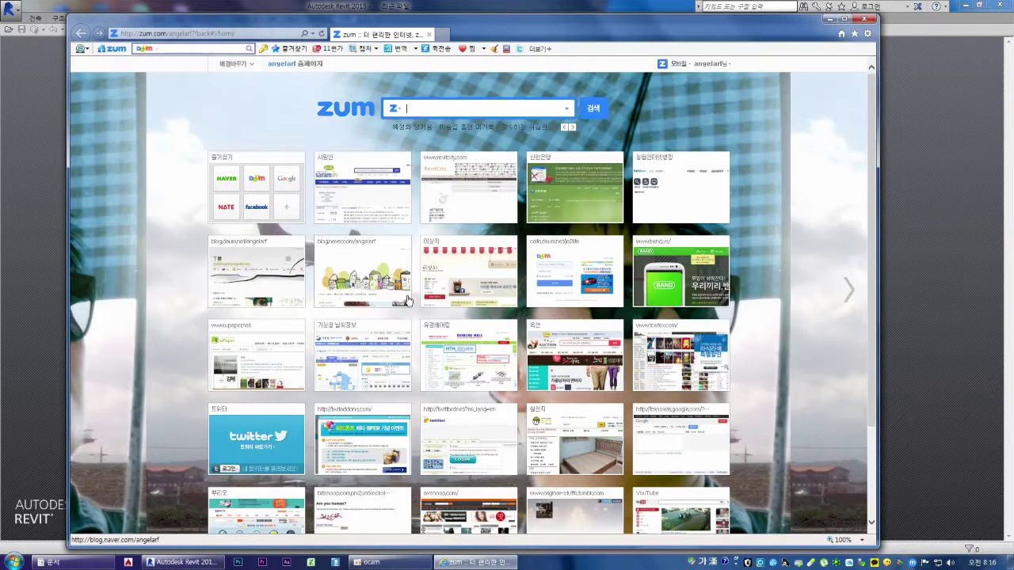
key(ctrl+o)
text(ㅈㅈㅈ)
key(BackSpace)
key(BackSpace)
key(BackSpace)
key(Hangul)
text(www.autodesk)
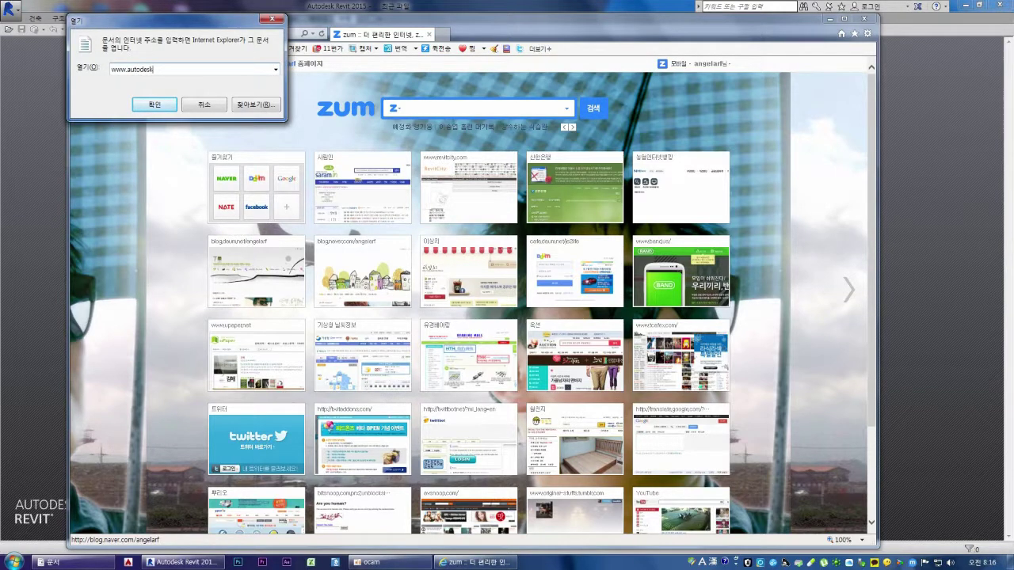
text(.co.kr)
key(Return)
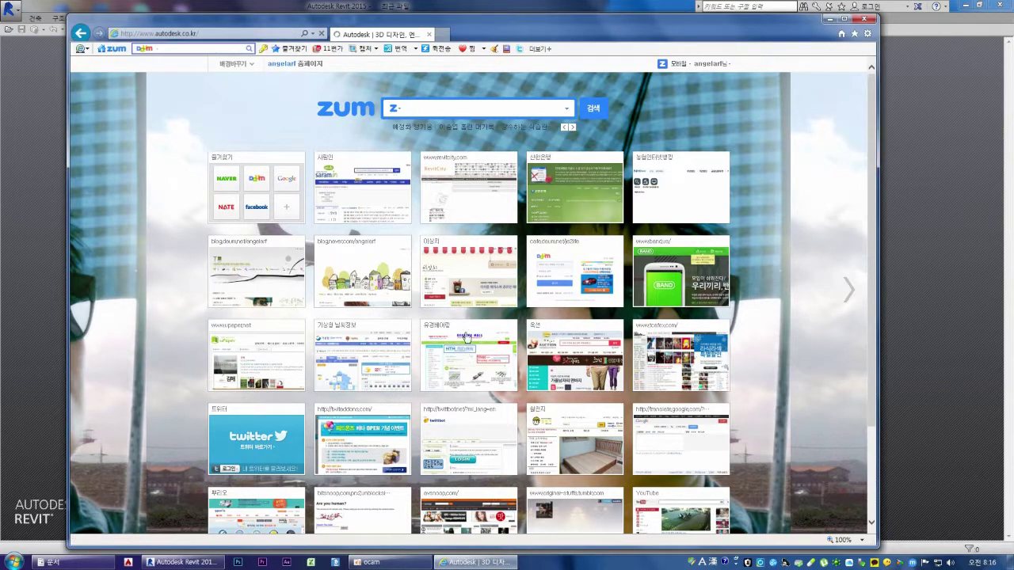
Scroll down the Autodesk Korea home page and open its 무료 체험판 free trials list
scroll(422, 425, down, 1)
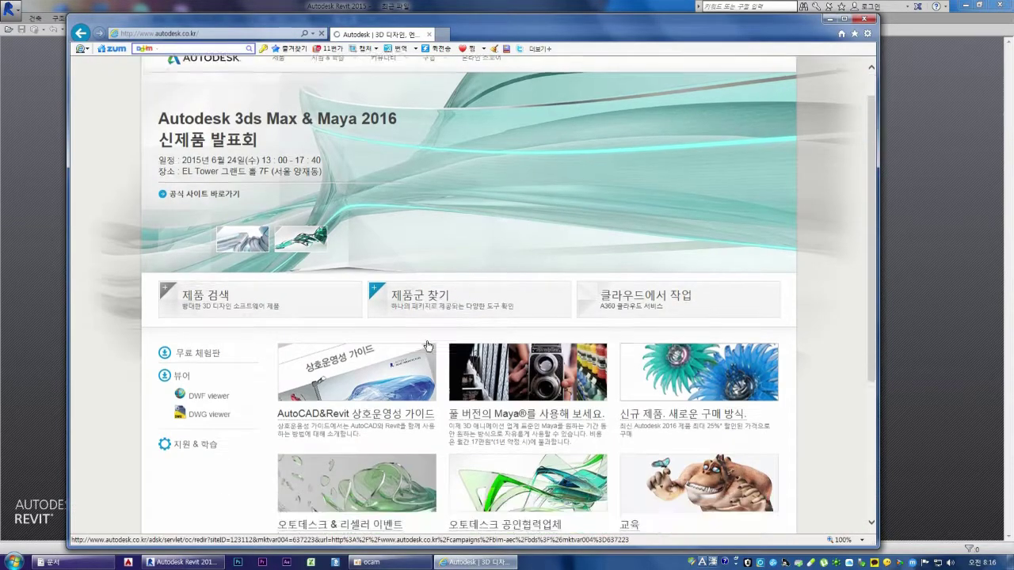
click(201, 318)
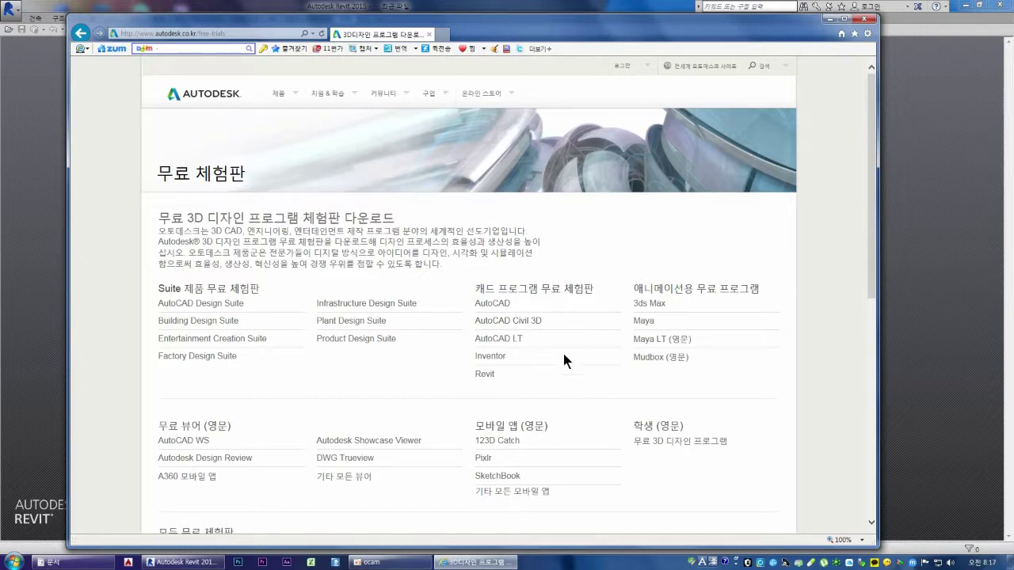
scroll(548, 319, down, 2)
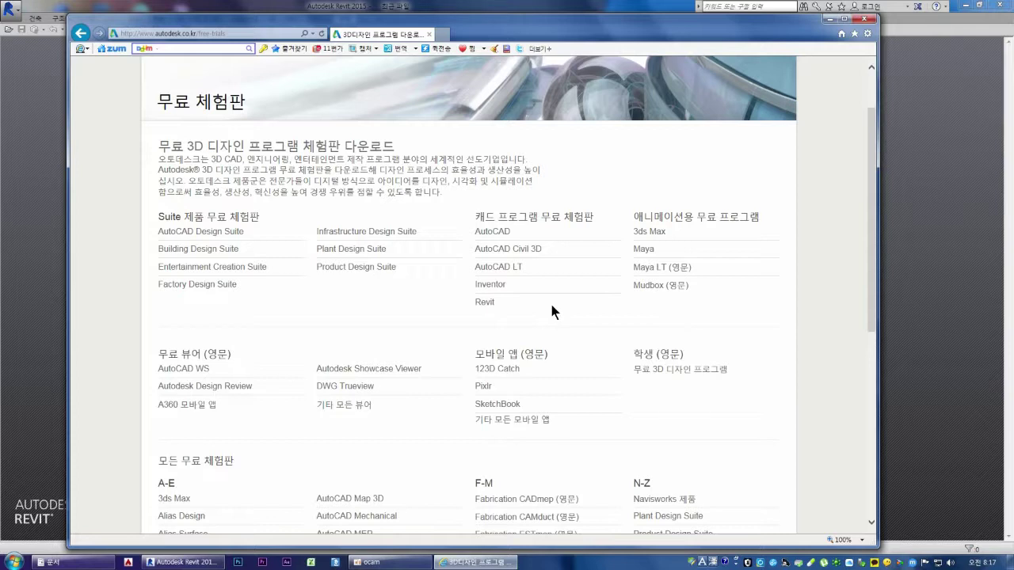
Open the Revit free-trial page, review its 30-day English/Chinese download options, then show the desktop
click(484, 303)
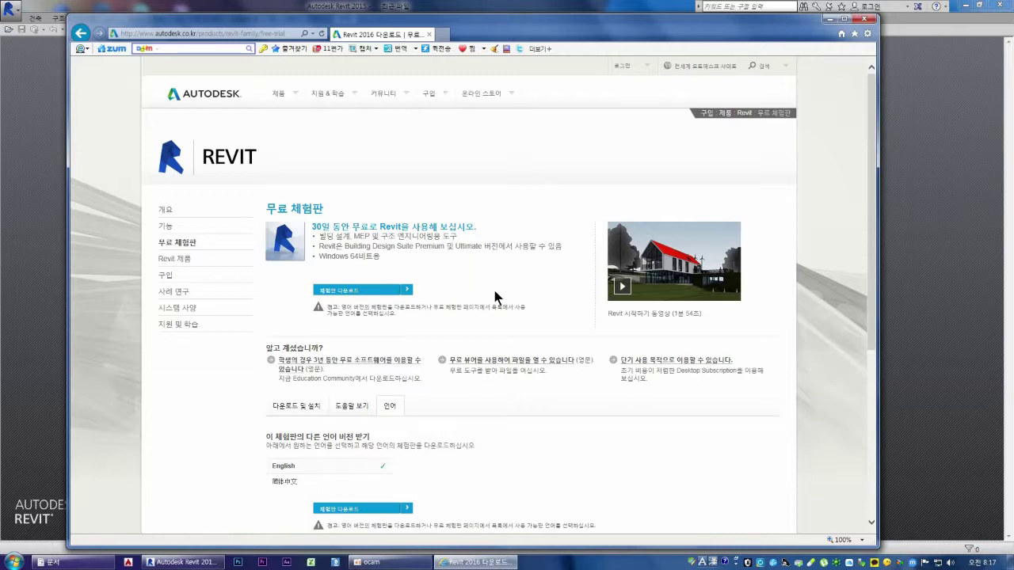
scroll(496, 294, down, 1)
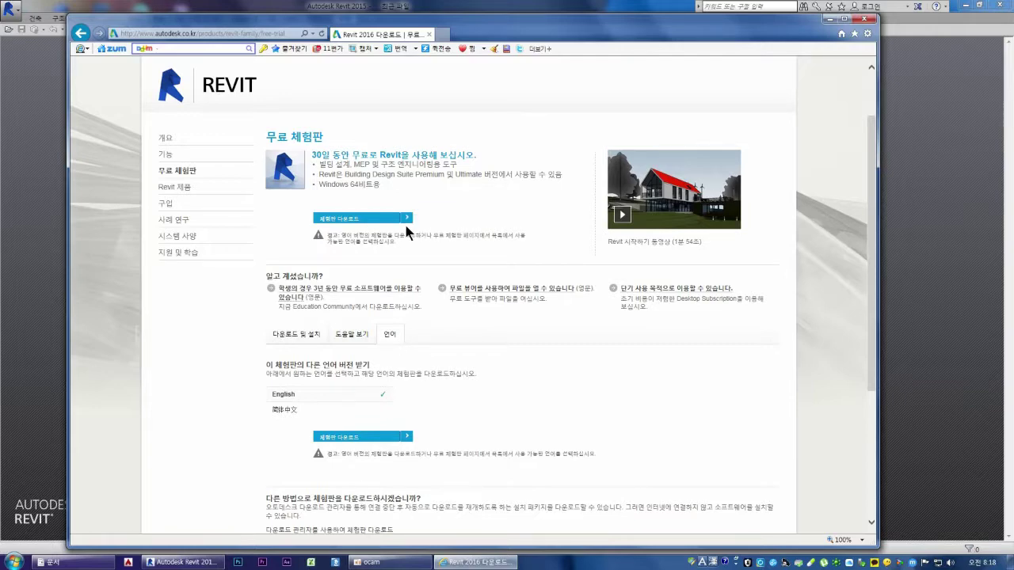
scroll(430, 301, down, 2)
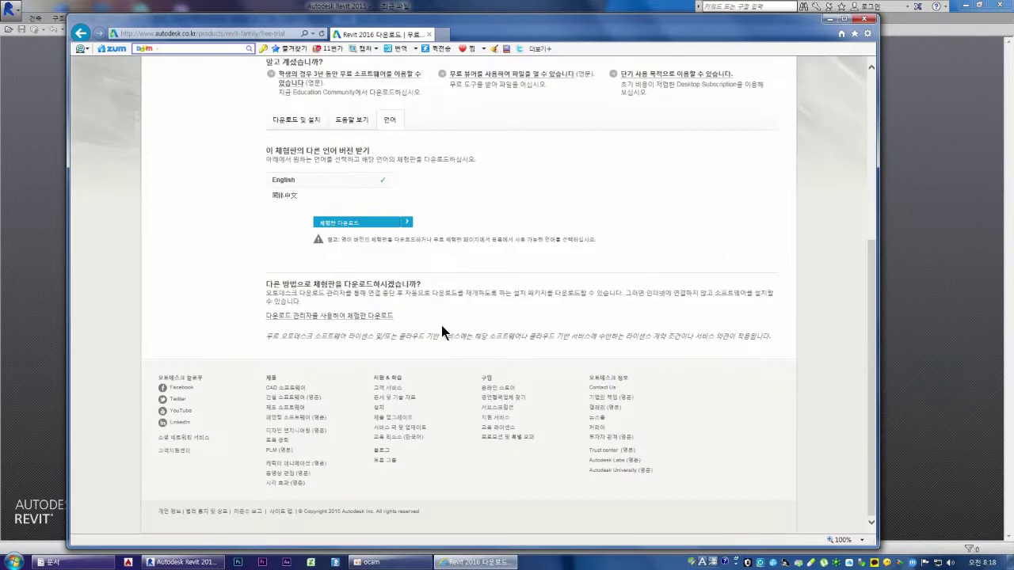
scroll(429, 322, up, 1)
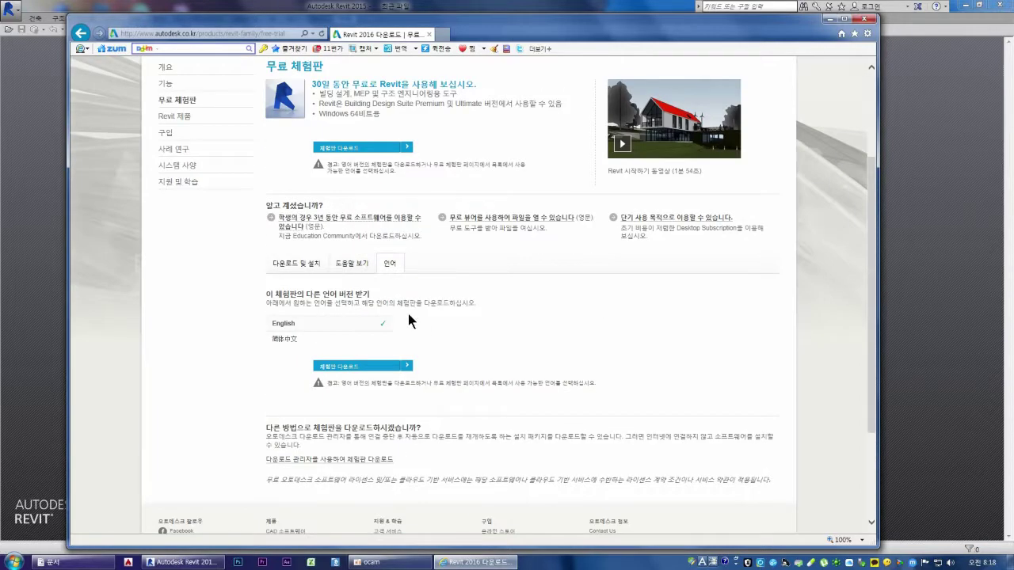
scroll(405, 305, up, 1)
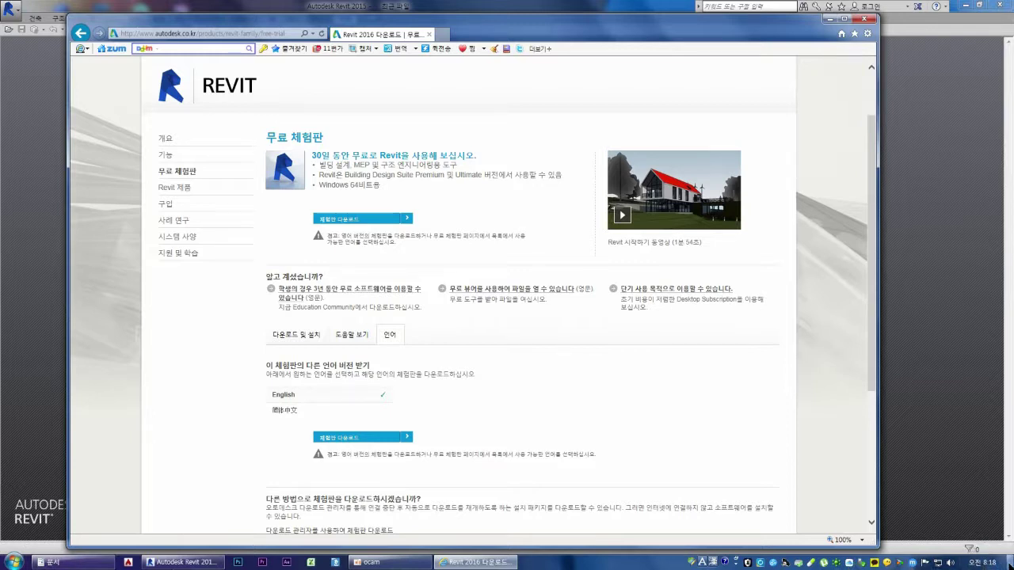
click(1009, 564)
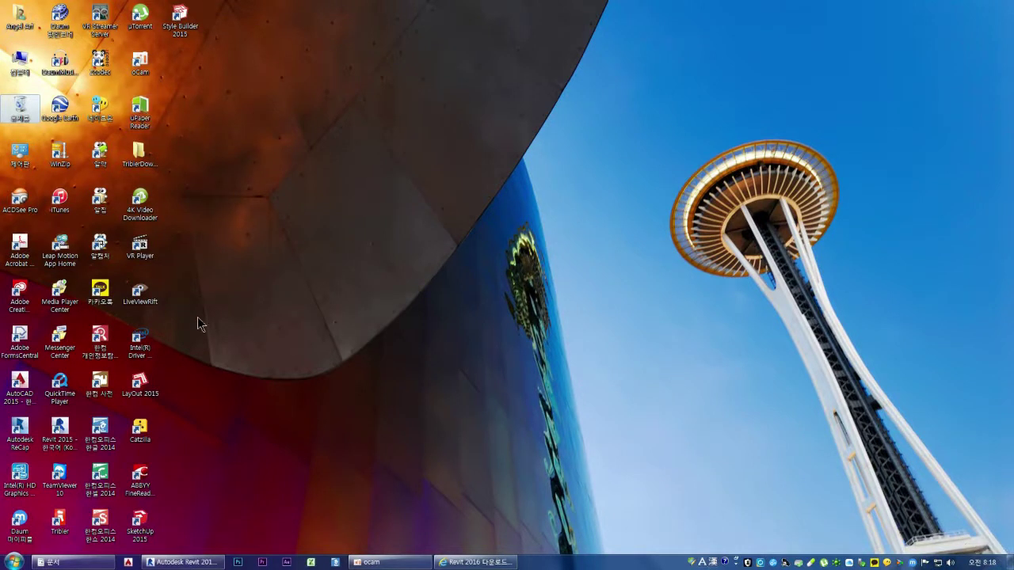
Select the Revit 2015 desktop shortcut and restore the Revit window from the taskbar
click(59, 432)
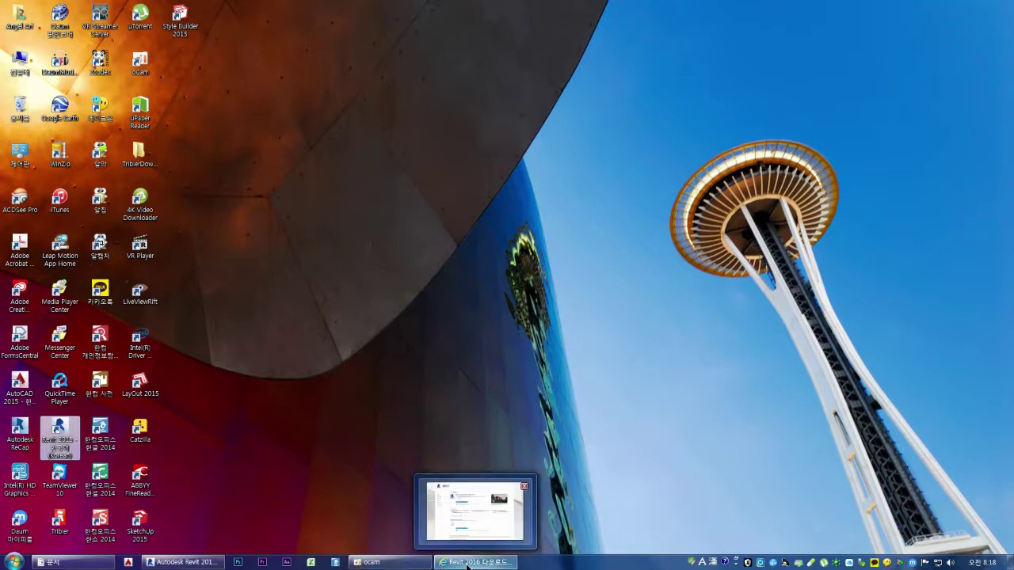
mouse_move(475, 563)
click(214, 564)
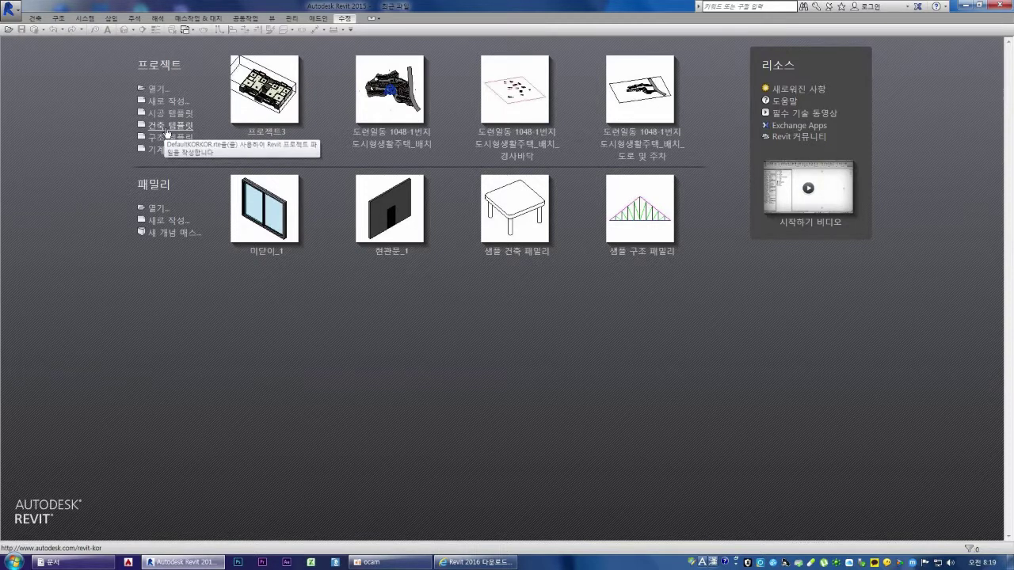
Open Load Family from the Component tool, cancel it, and minimize all windows to the desktop
click(168, 132)
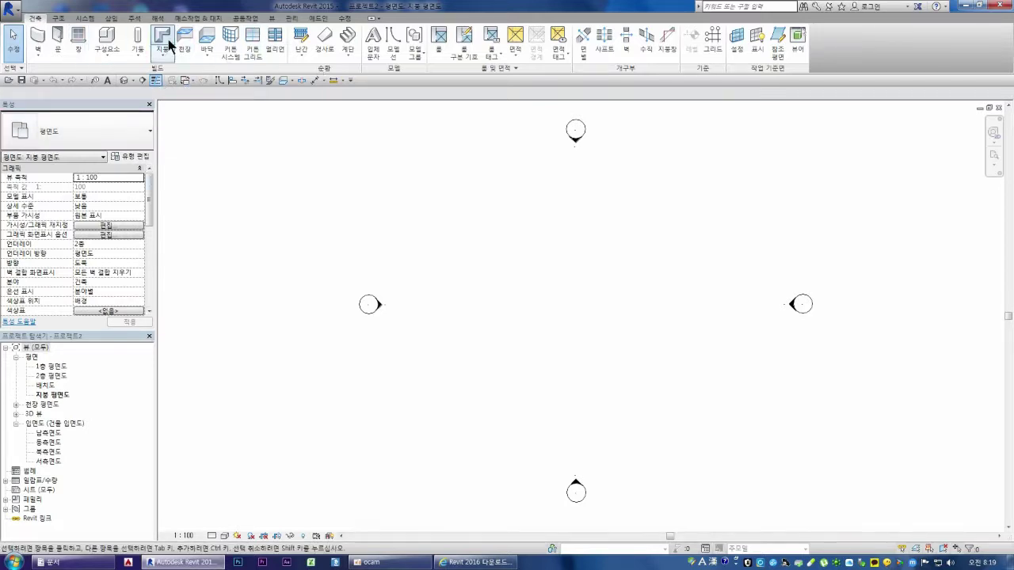
click(112, 43)
click(426, 48)
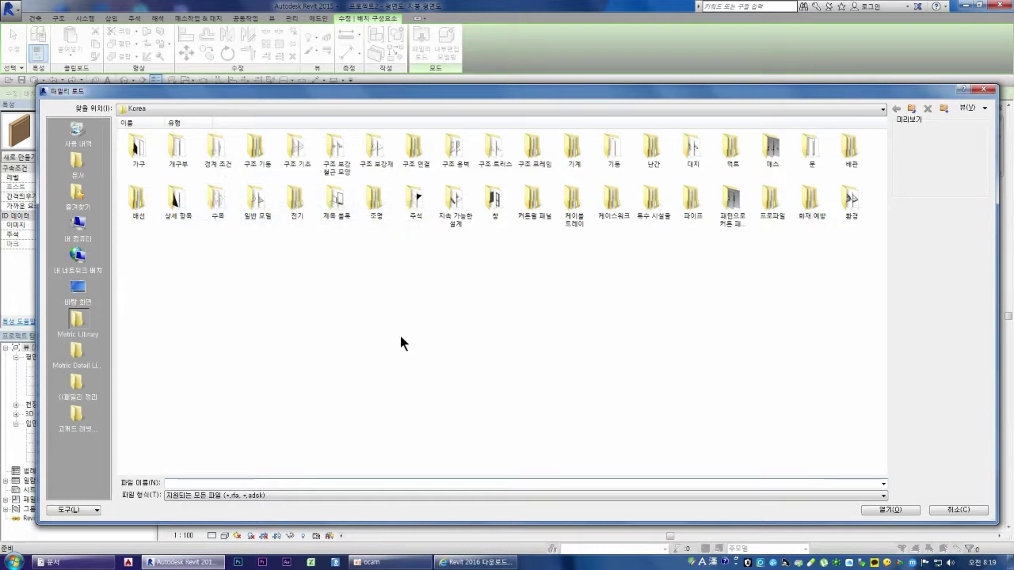
key(Escape)
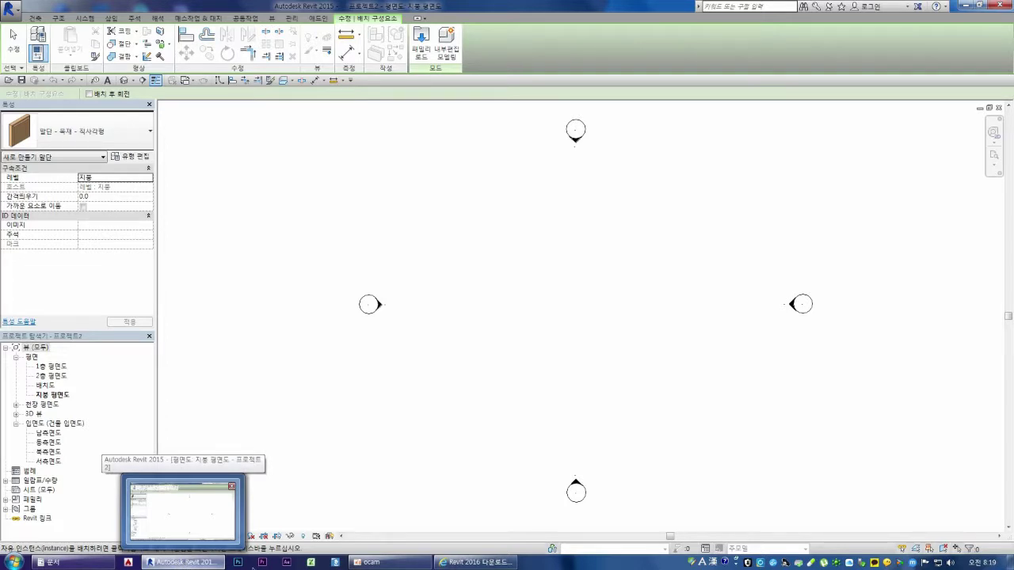
click(991, 563)
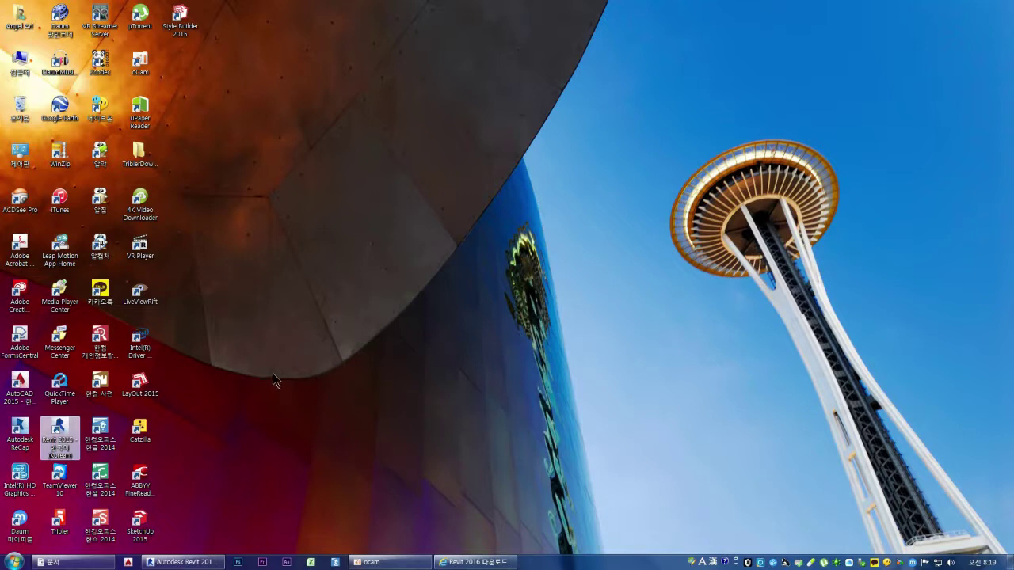
Open the Revit 2015 shortcut's Properties and read its launch Target path
click(232, 355)
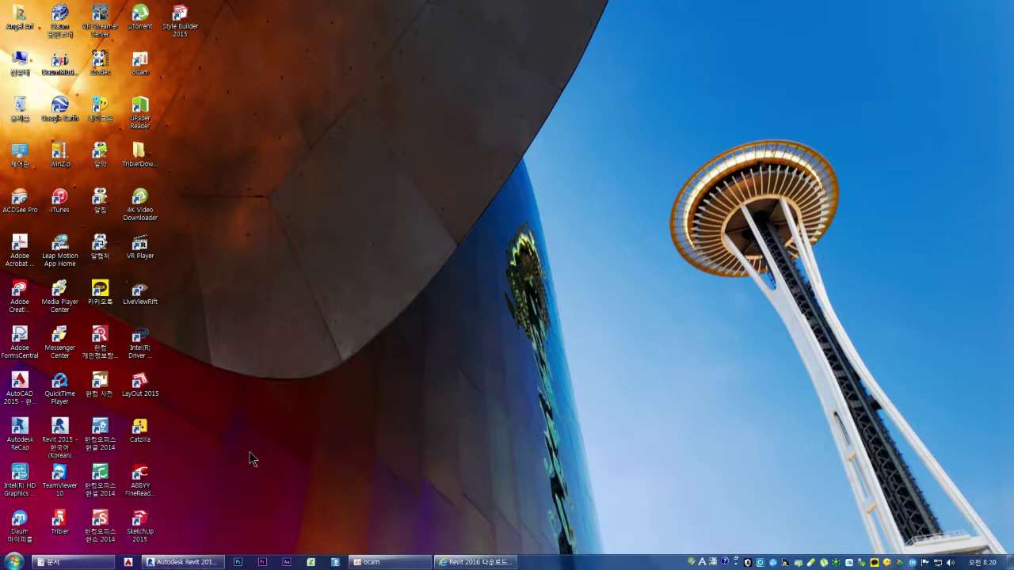
right_click(64, 432)
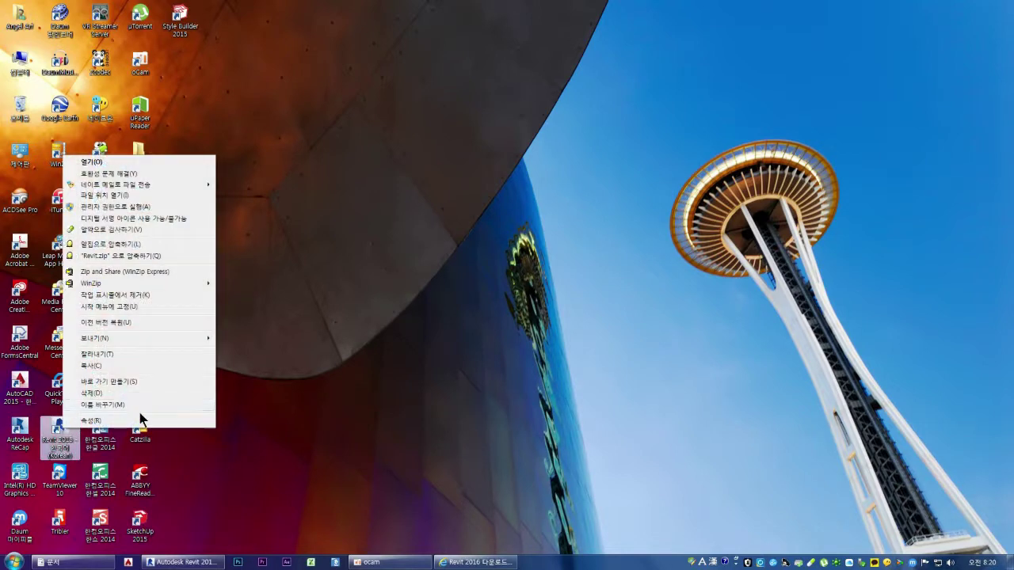
click(98, 422)
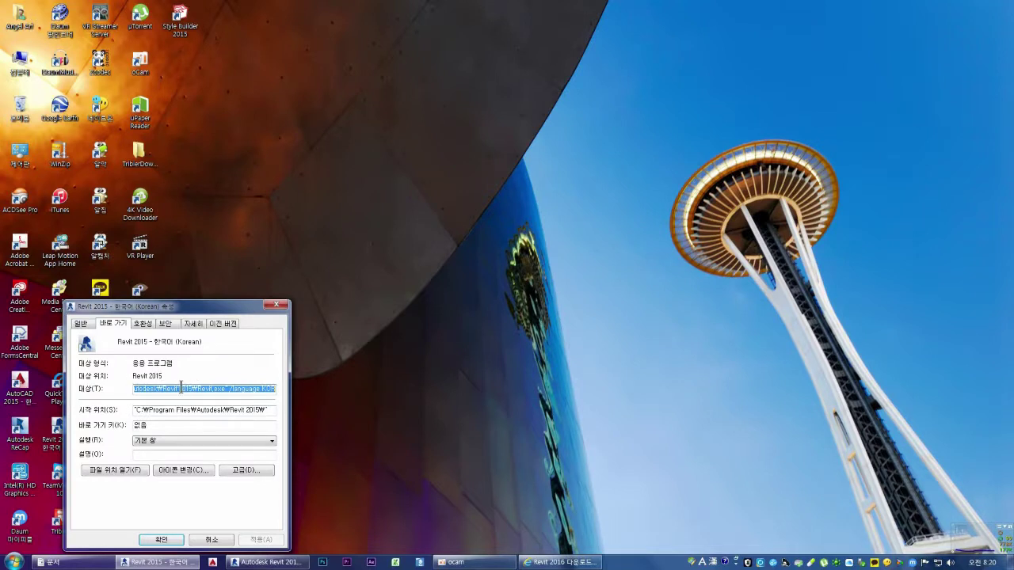
click(171, 388)
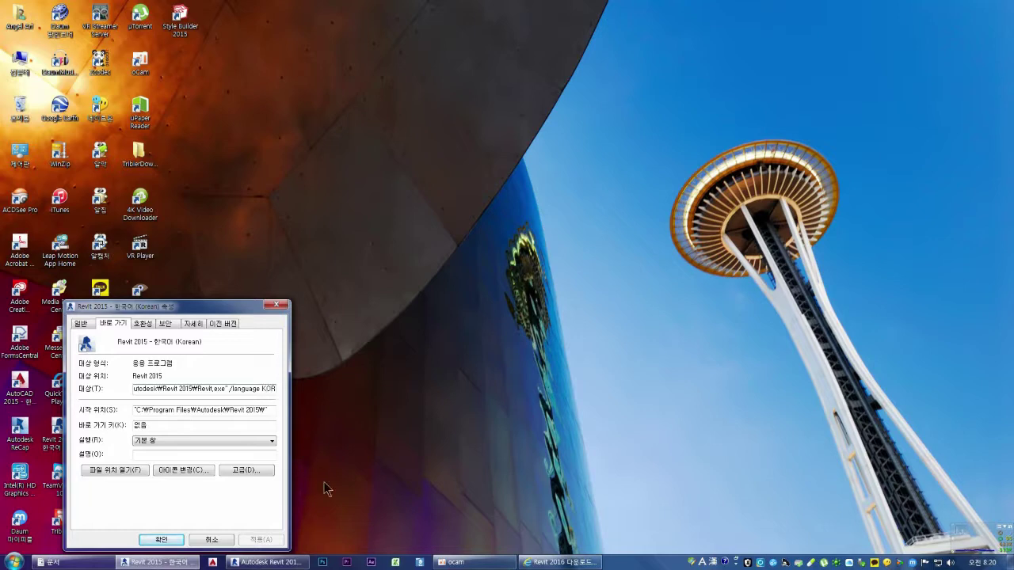
Close the floor plan project, cancel the shortcut Properties, and open Revit's application menu
click(269, 562)
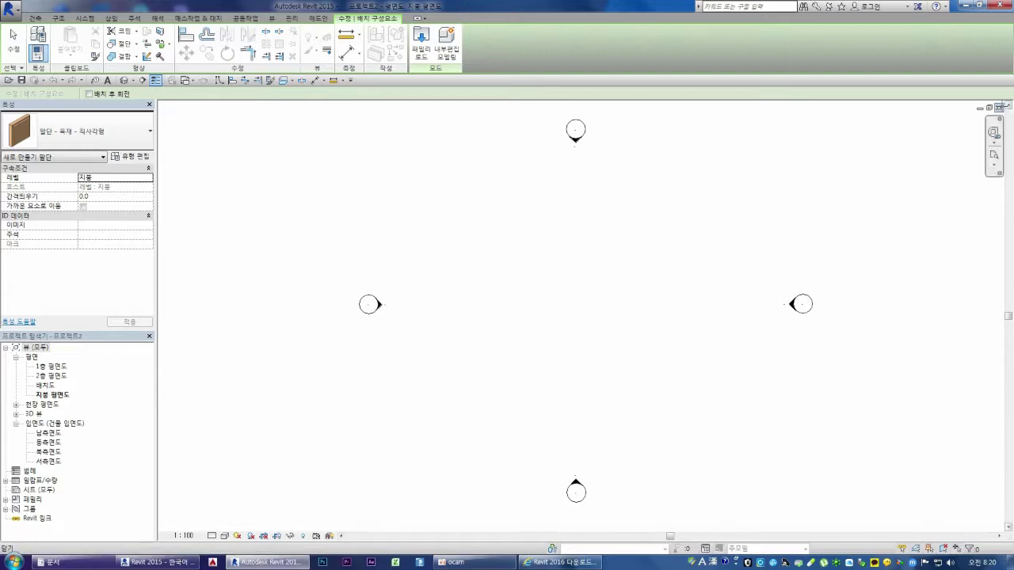
click(1000, 107)
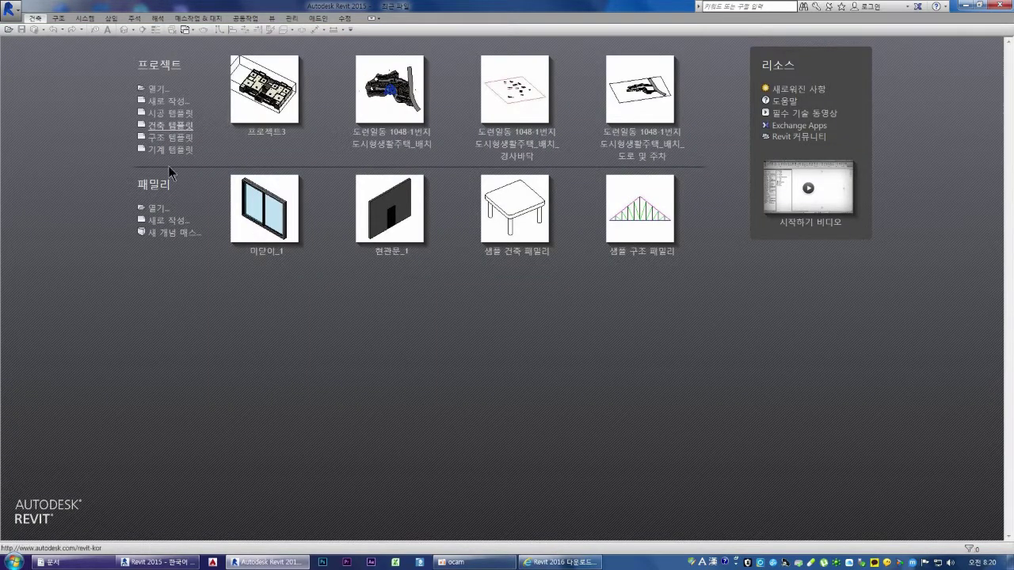
click(156, 562)
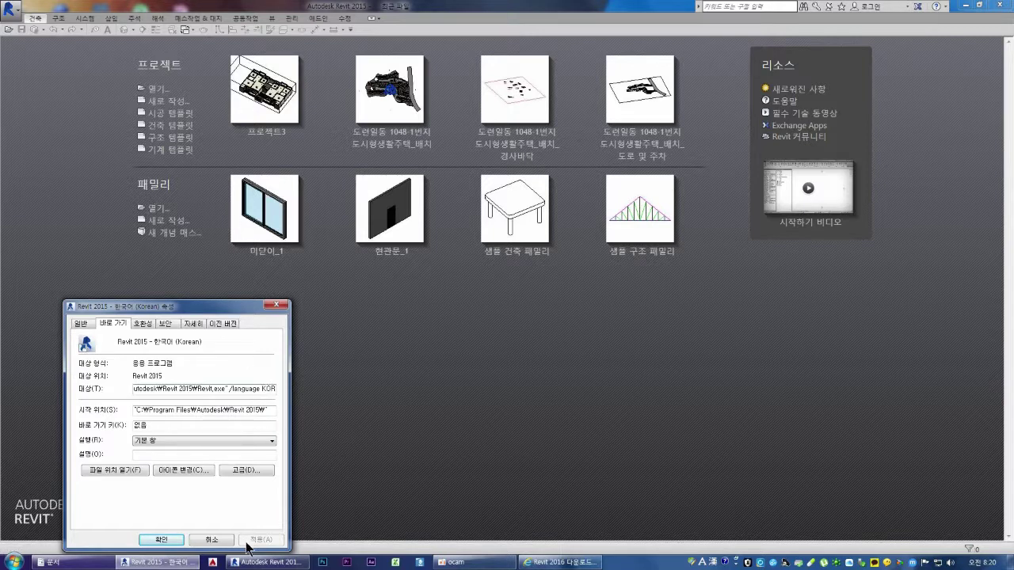
click(211, 540)
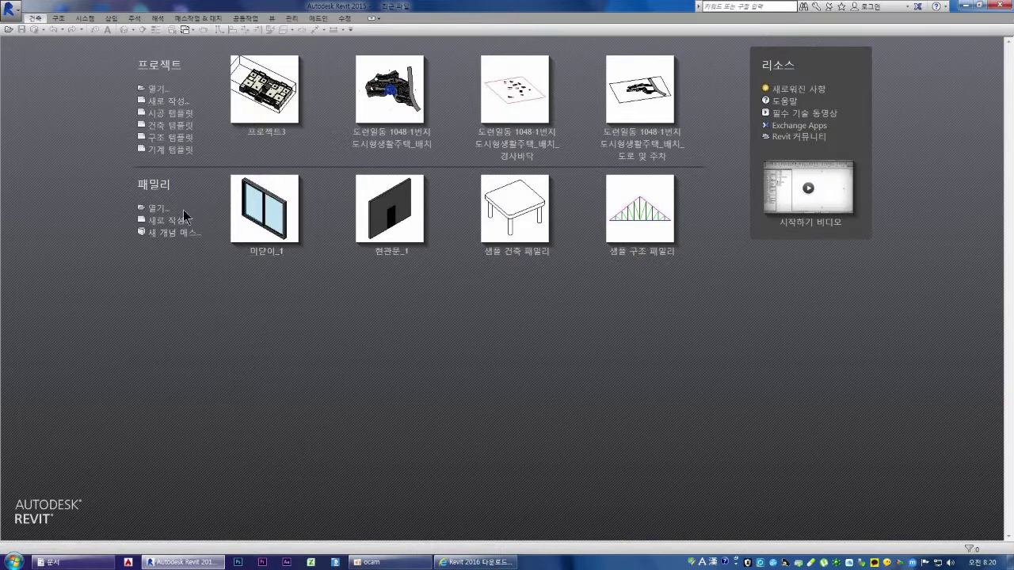
click(13, 13)
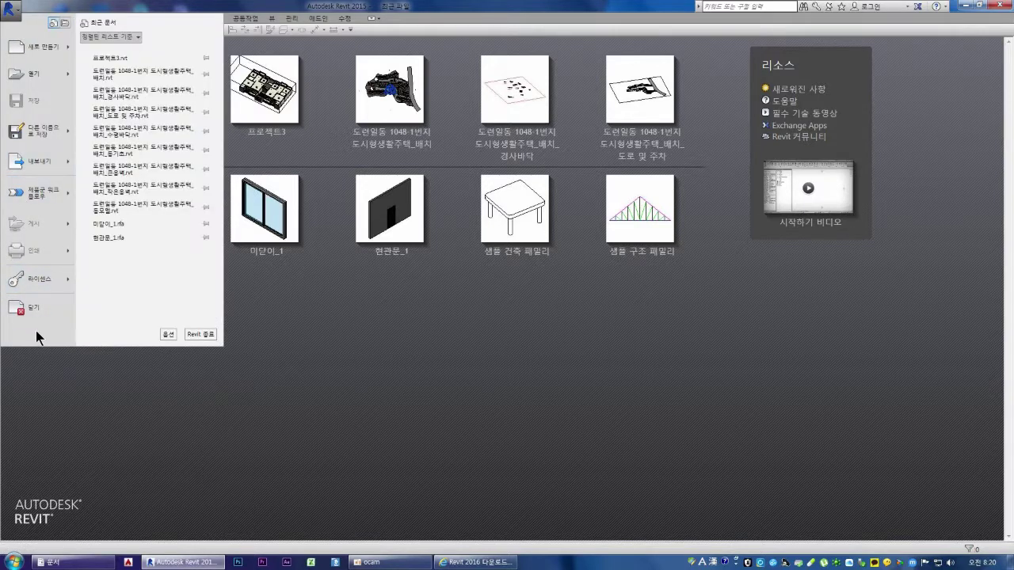
Open Revit Options and show its File Locations page
click(171, 331)
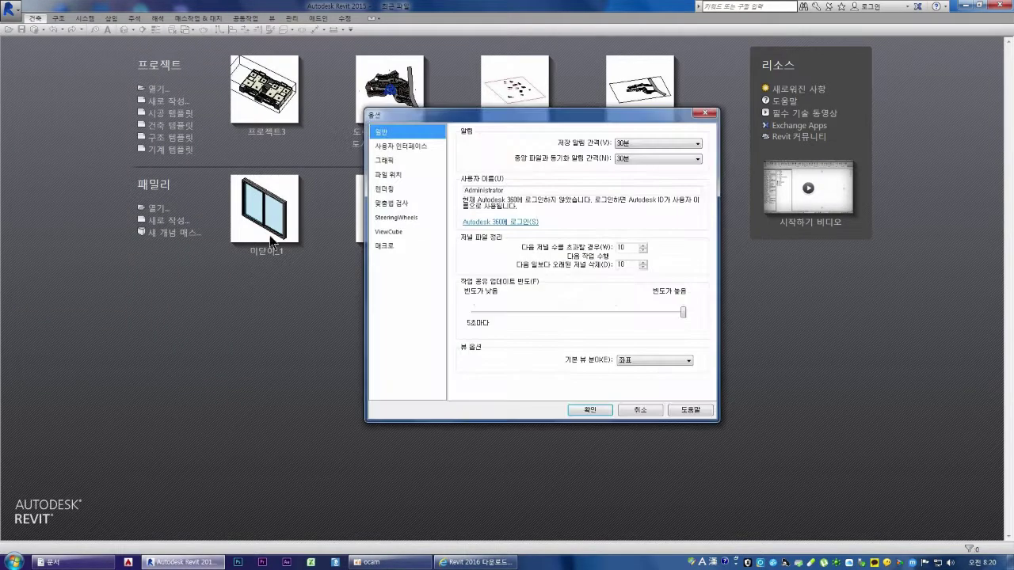
drag(494, 119, 360, 127)
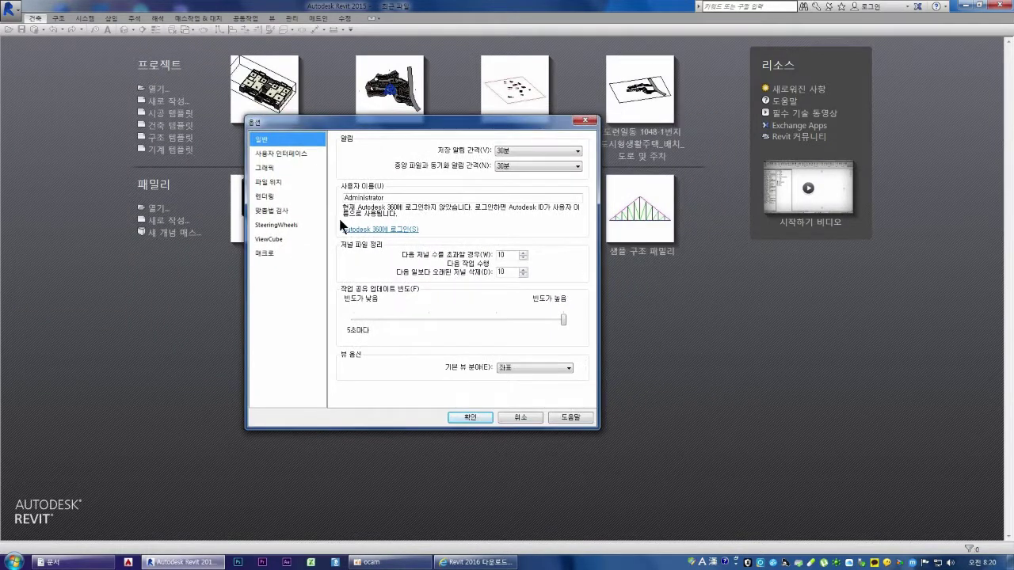
click(268, 181)
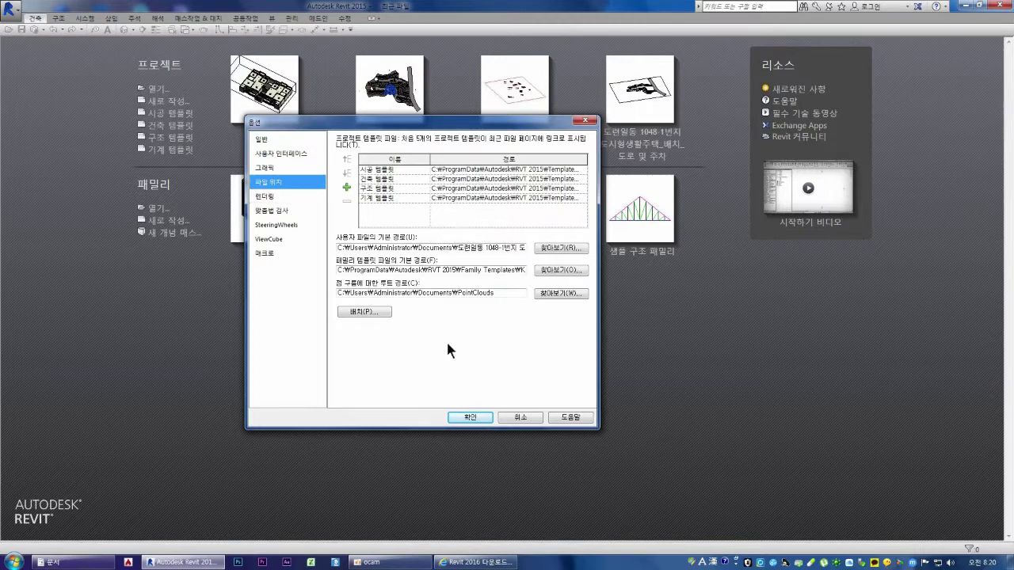
Browse from the first template entry to RVT 2015 > Family Templates, then cancel browsing
click(565, 170)
click(583, 170)
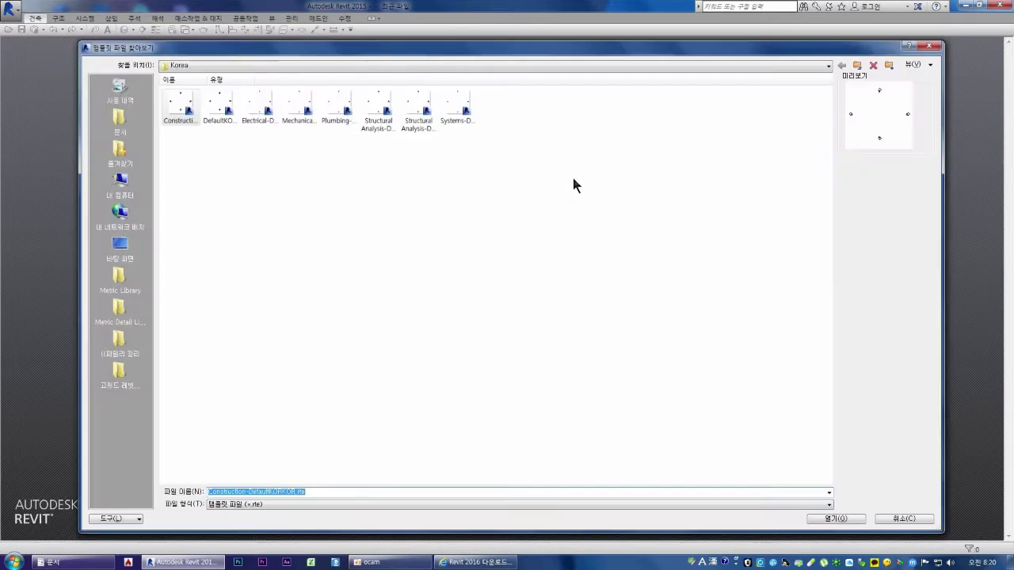
click(828, 66)
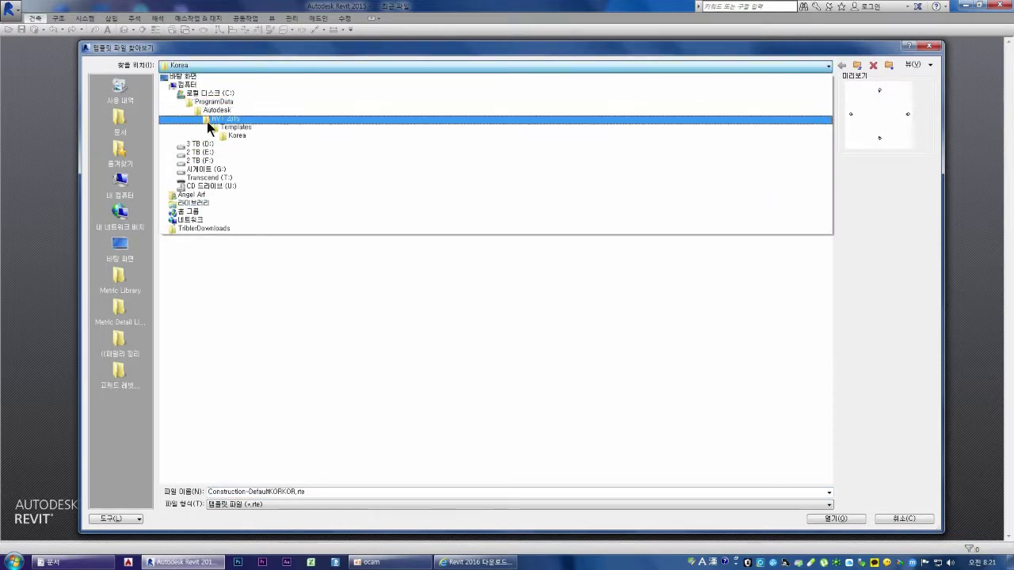
click(234, 127)
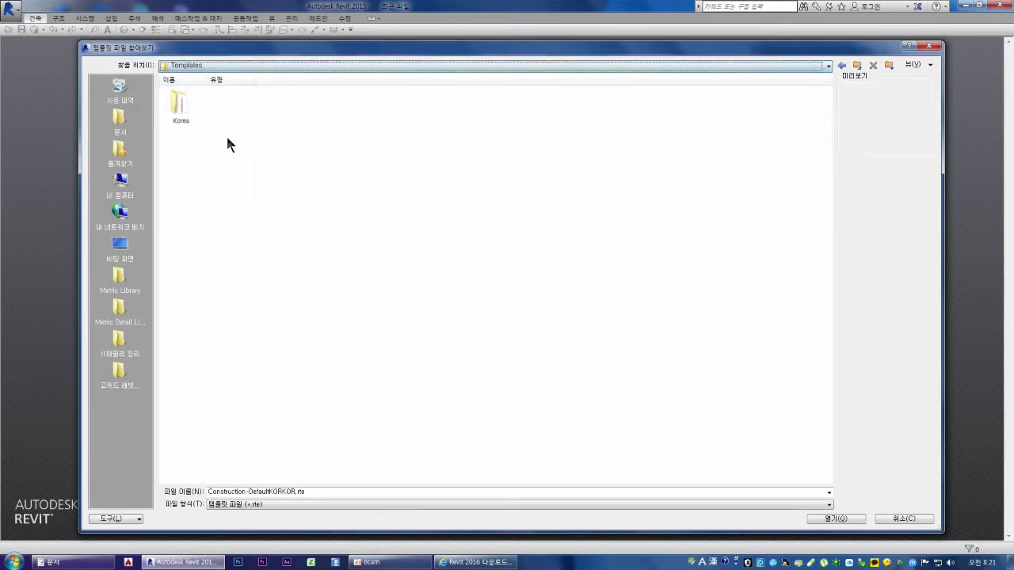
key(BackSpace)
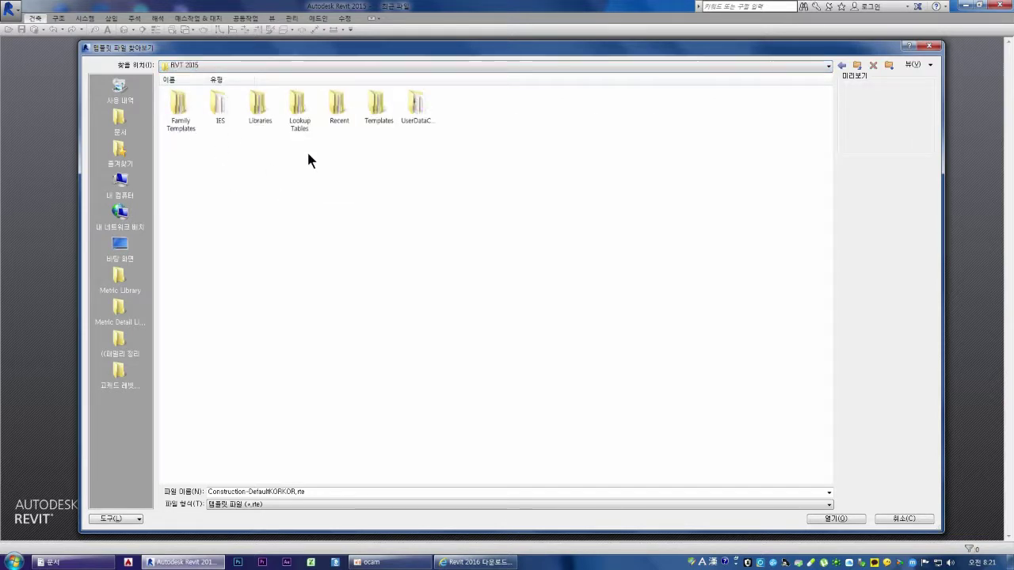
double_click(179, 104)
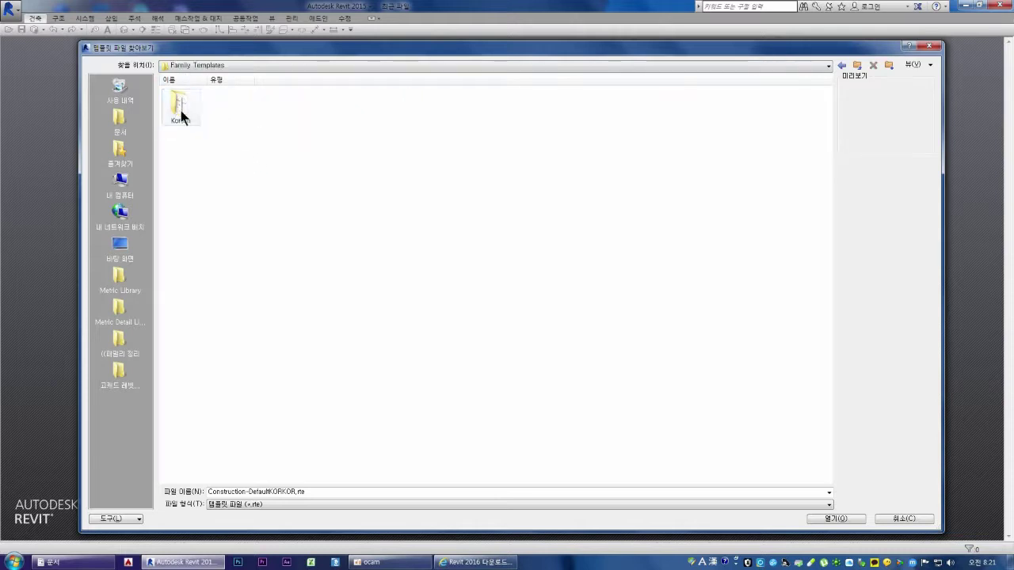
key(Escape)
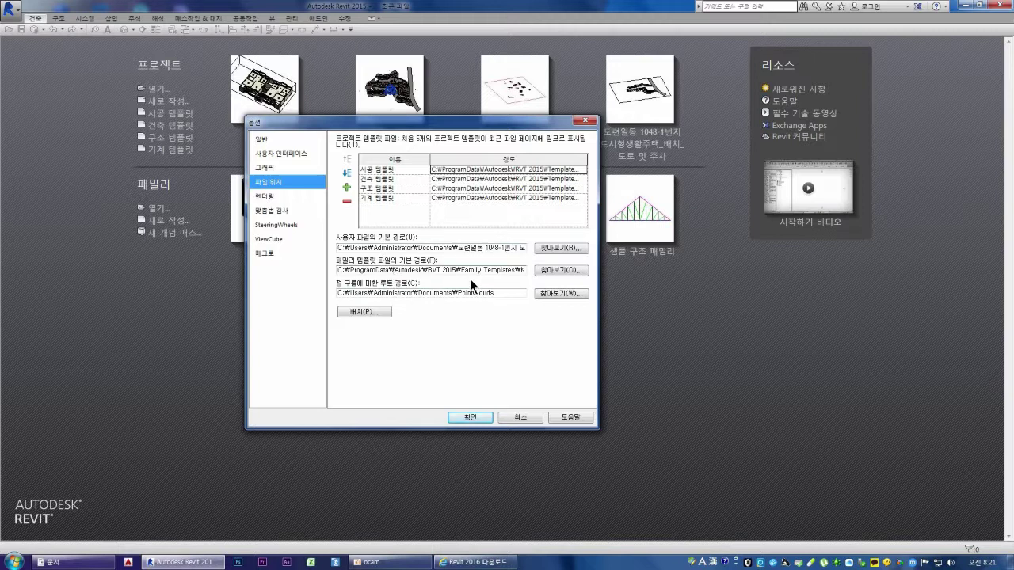
Check the family template path ends in Family Templates\Korean, then expand drive C: in Explorer
key(End)
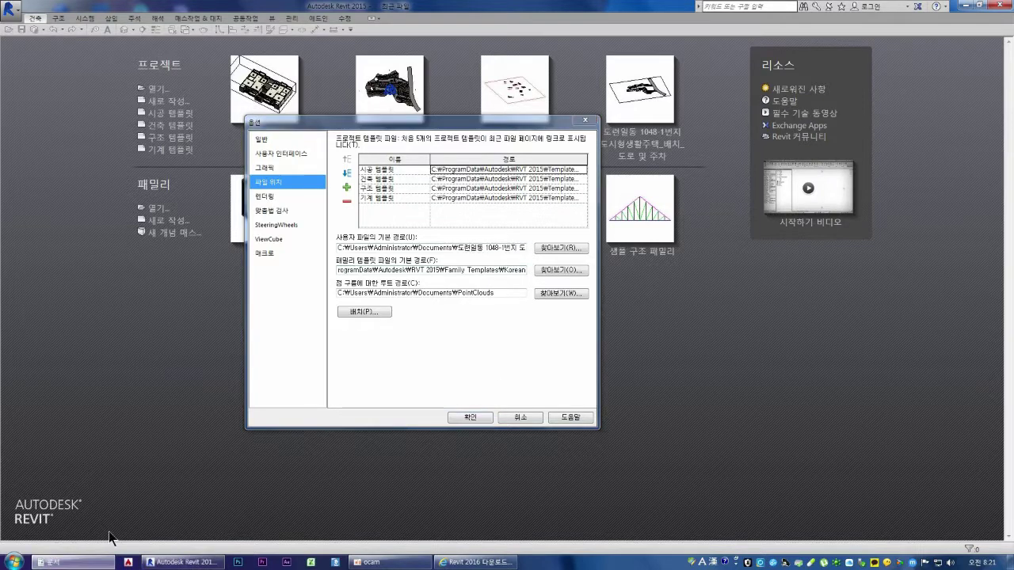
click(75, 562)
click(12, 262)
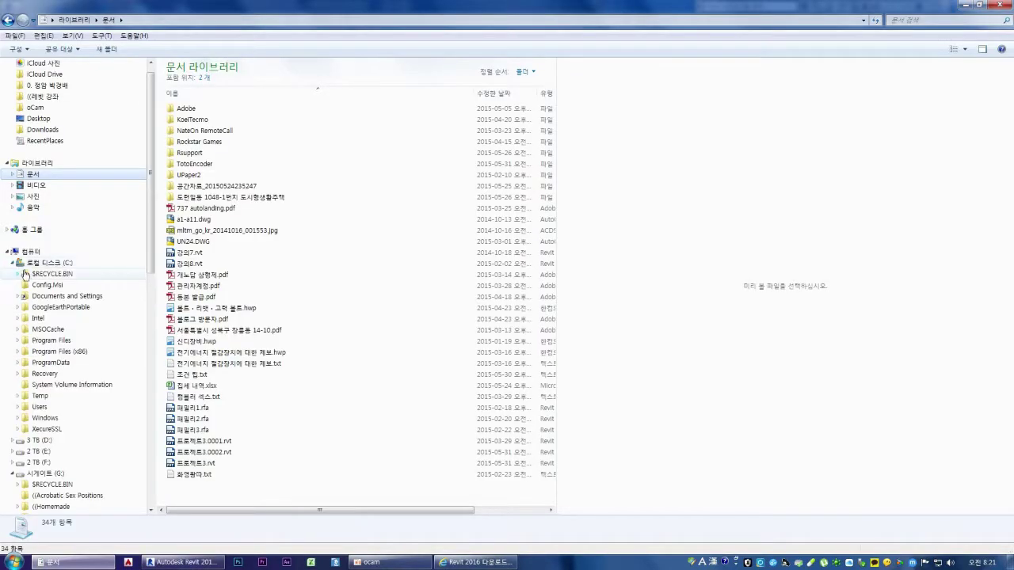
In the Explorer tree, expand ProgramData > Autodesk and browse Revit's Addins 2015 folder
click(18, 363)
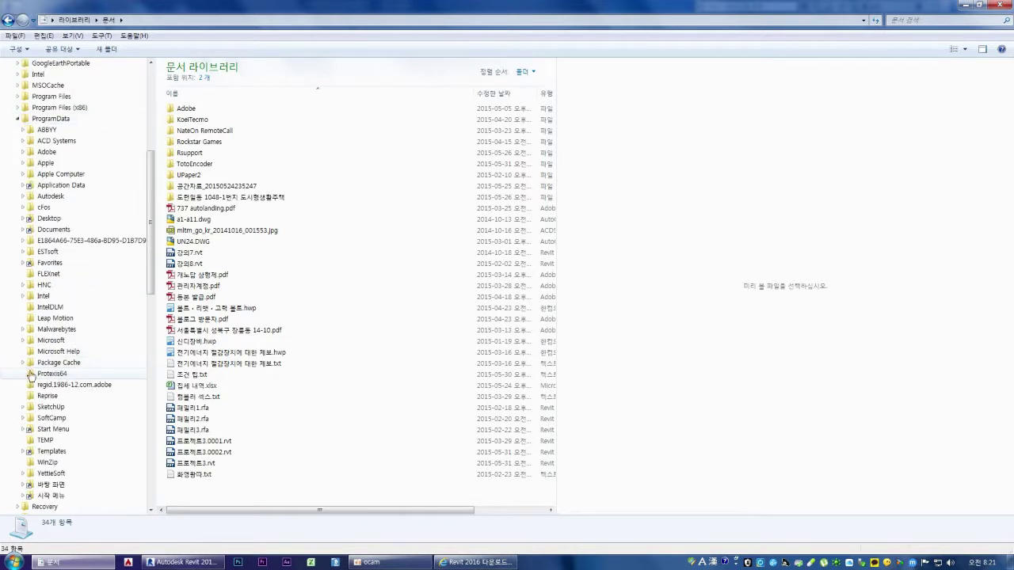
click(23, 197)
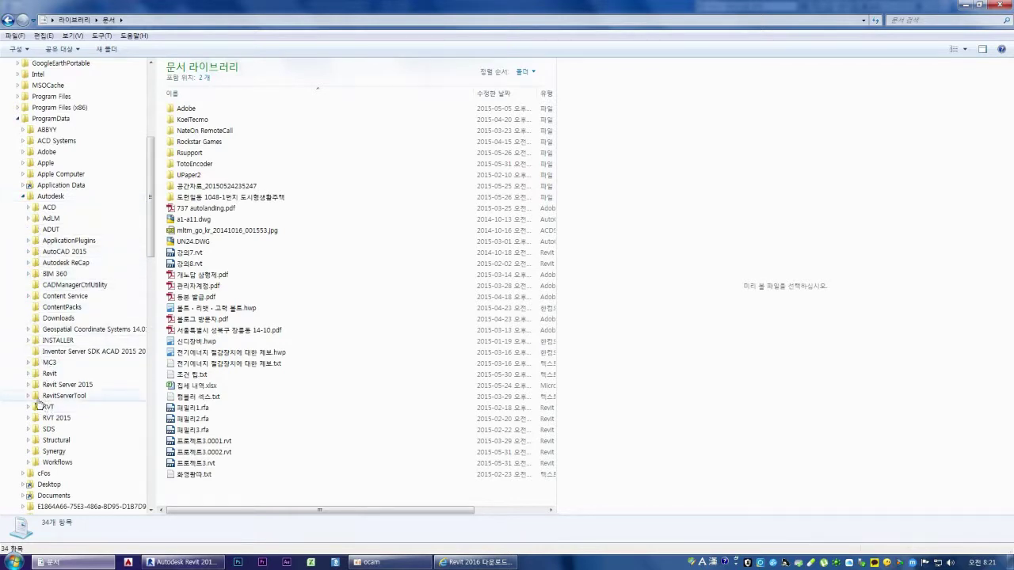
click(27, 374)
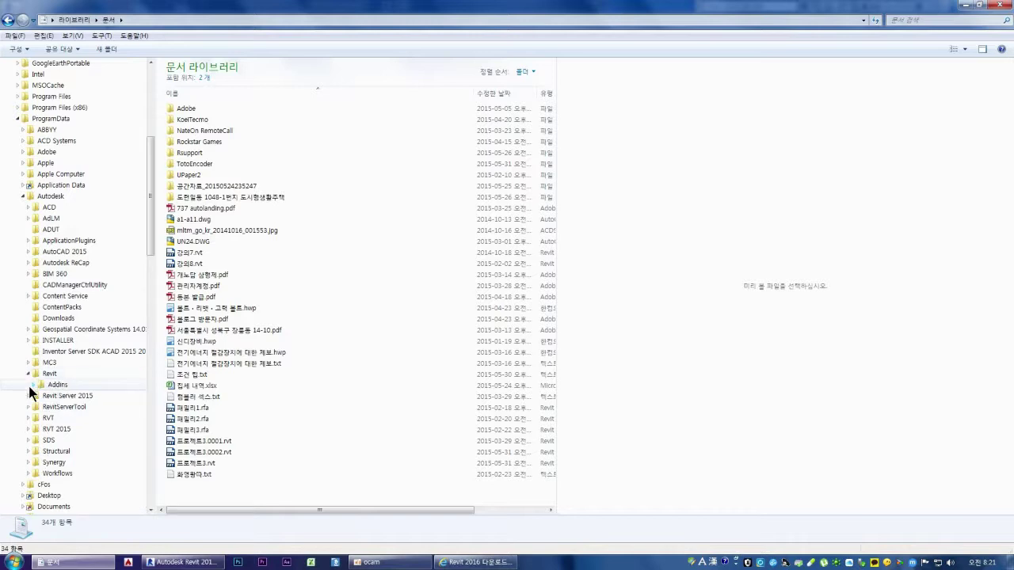
click(32, 386)
click(31, 386)
click(31, 385)
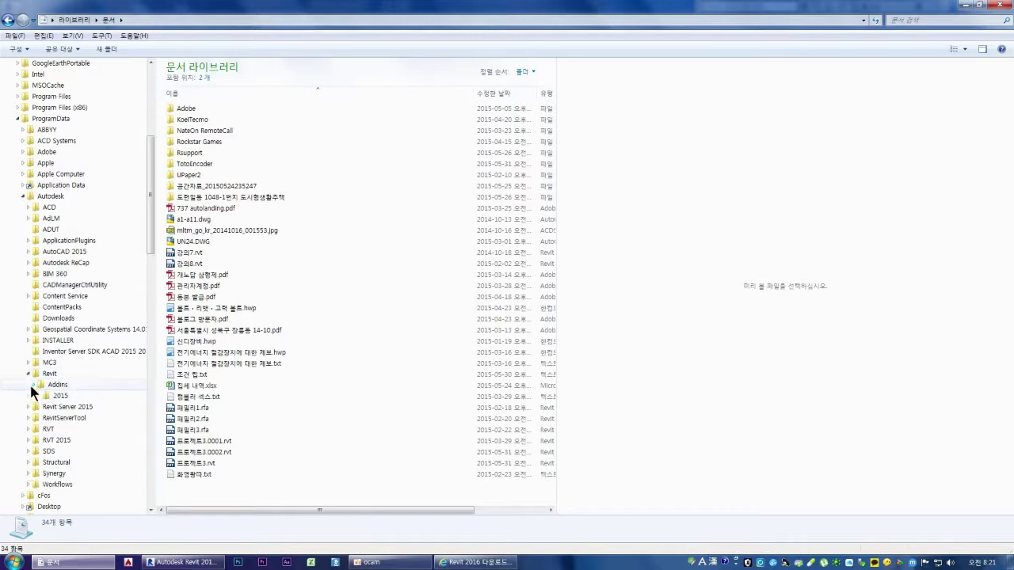
click(60, 396)
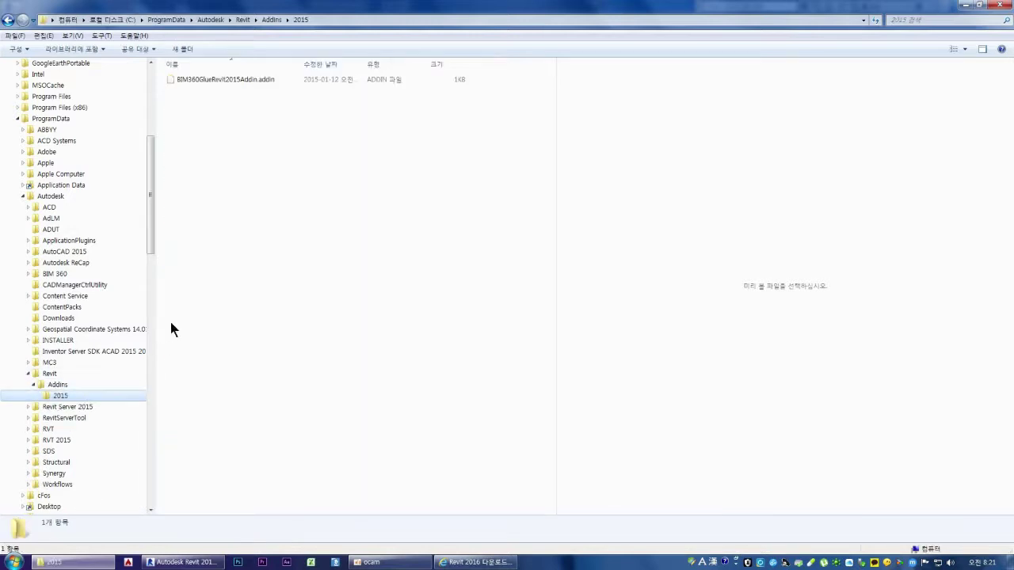
click(52, 442)
Explore the RVT 2015 folders, including KOR64's 20140606_1530(x64) and MC3 subfolders
click(28, 428)
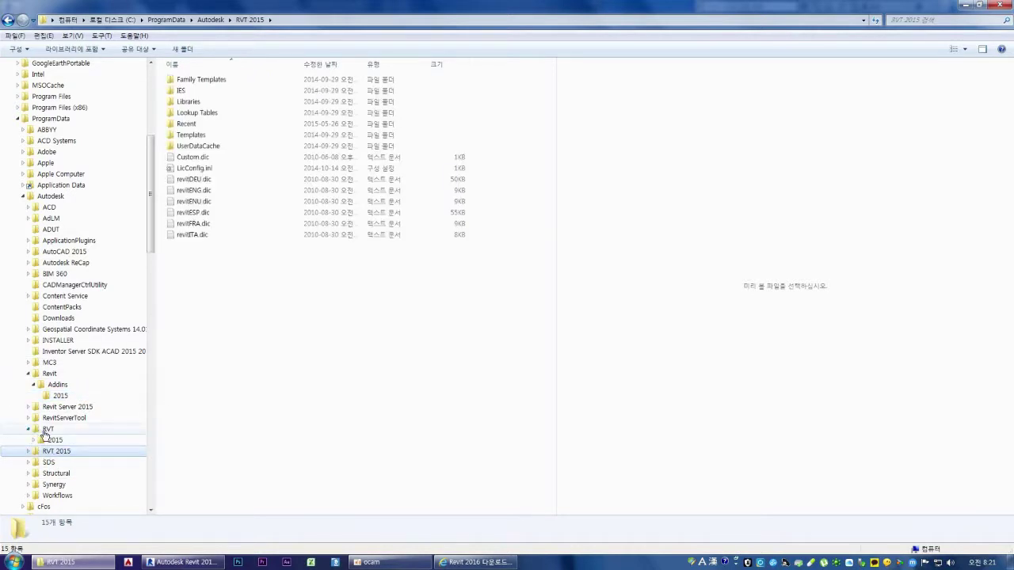
click(54, 440)
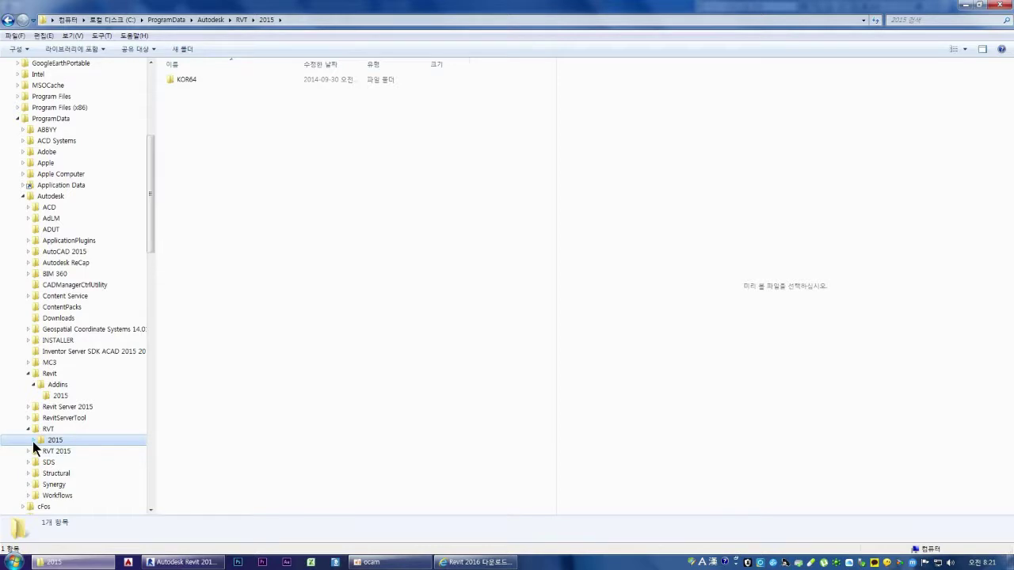
click(33, 441)
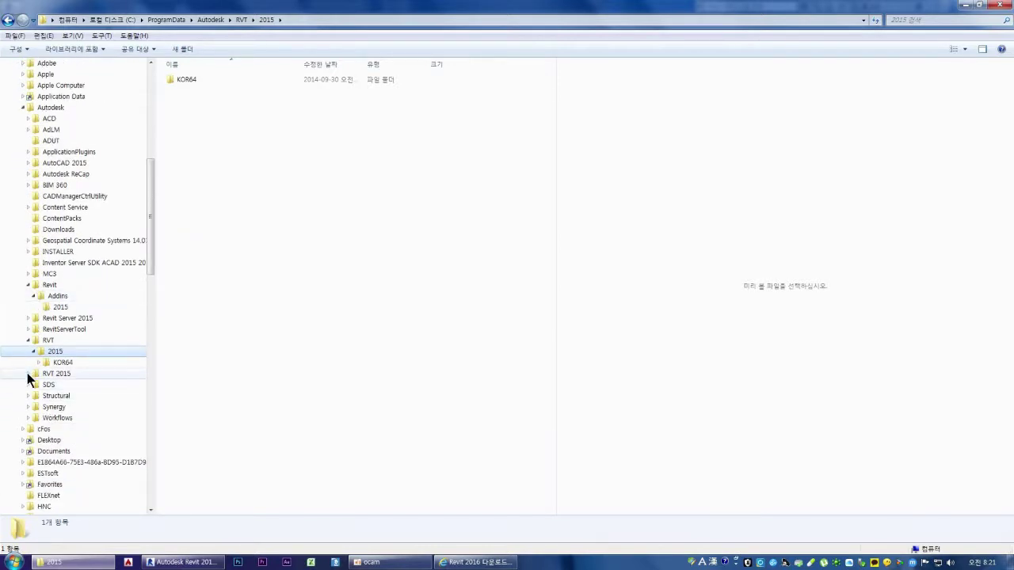
click(27, 373)
click(38, 363)
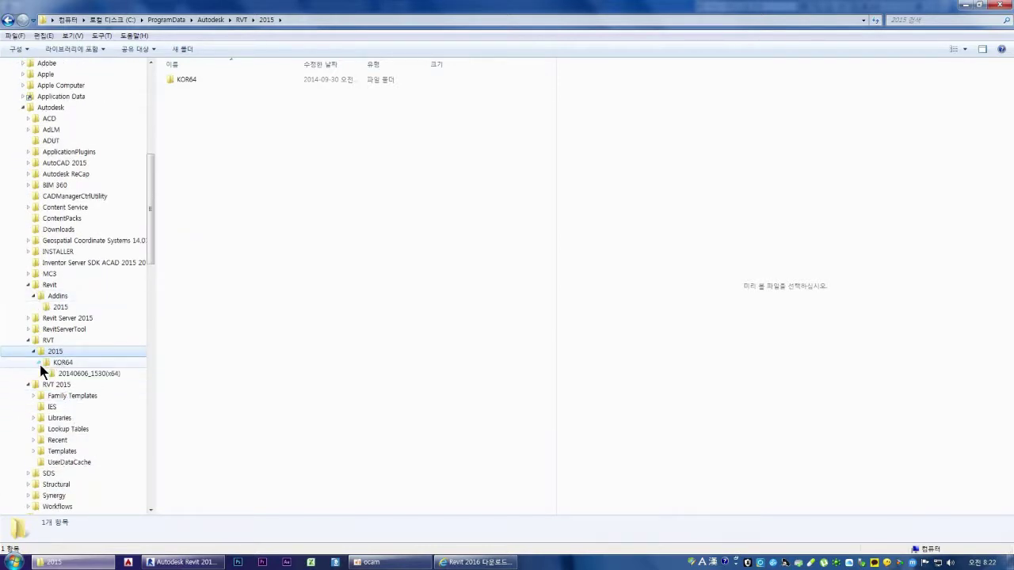
click(71, 375)
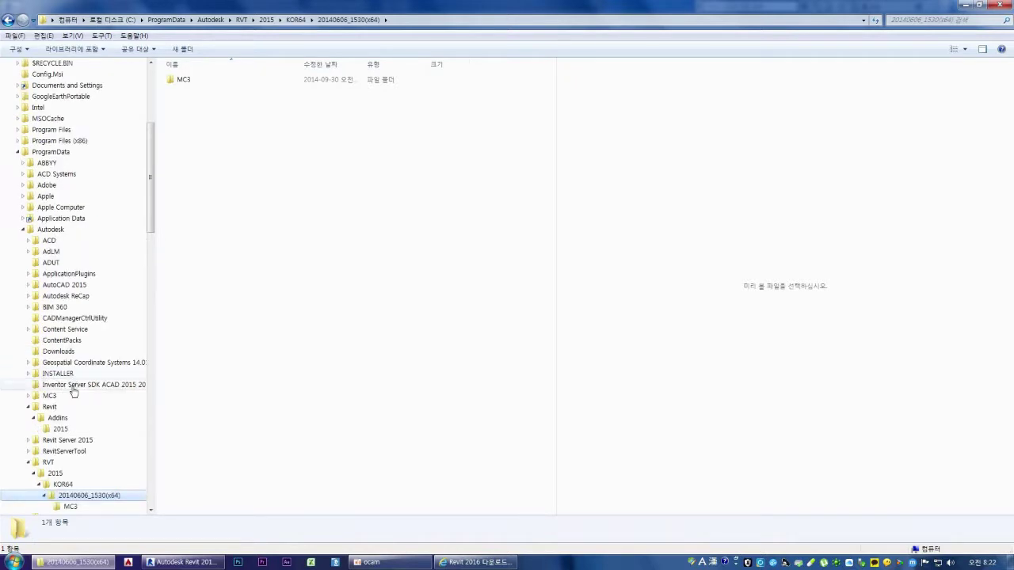
scroll(63, 432, down, 3)
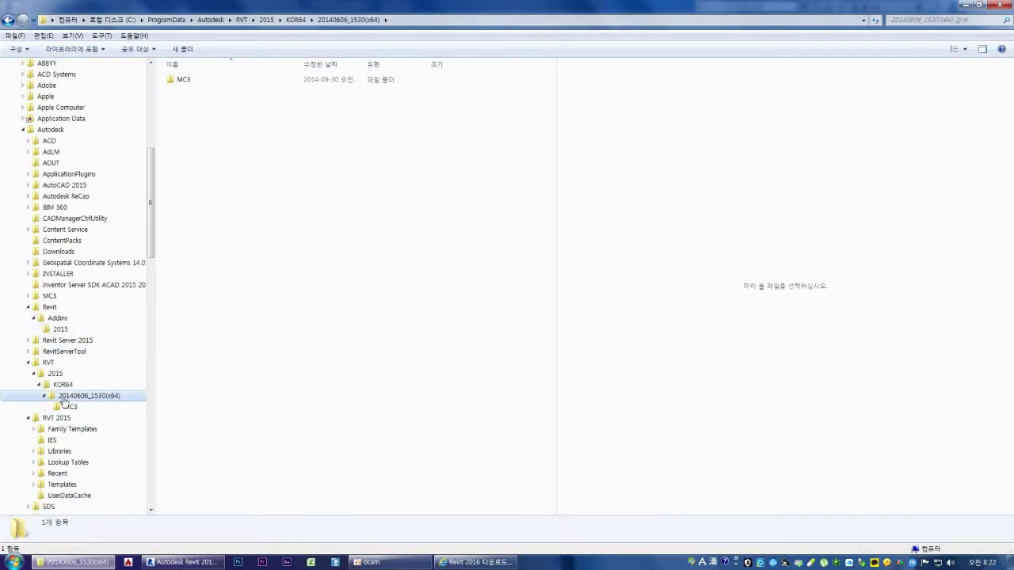
click(73, 407)
Go back up to RVT 2015 and browse Family Templates and the Templates > Korea folder
key(alt+Up)
key(alt+Up)
key(alt+Up)
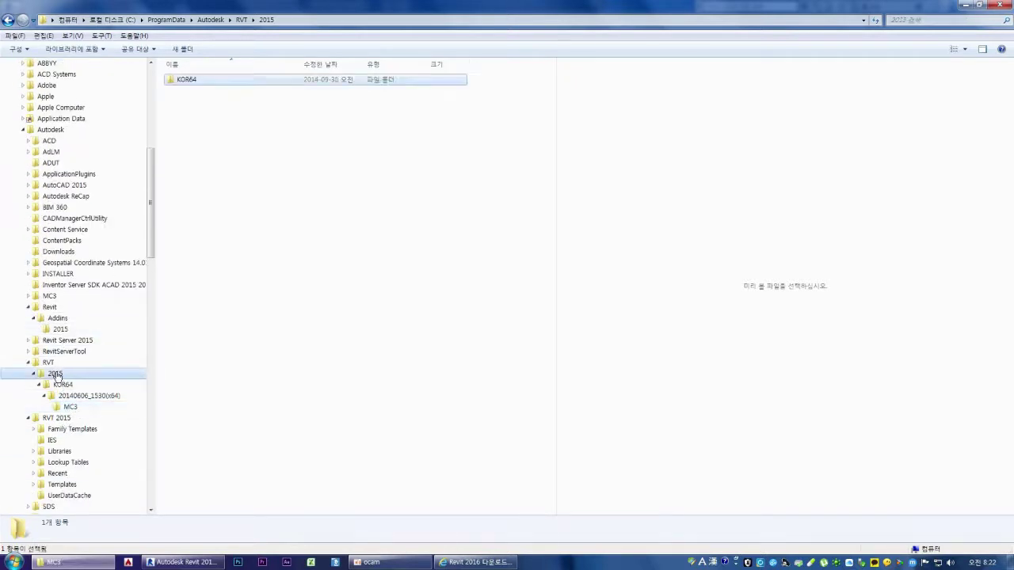
key(alt+Up)
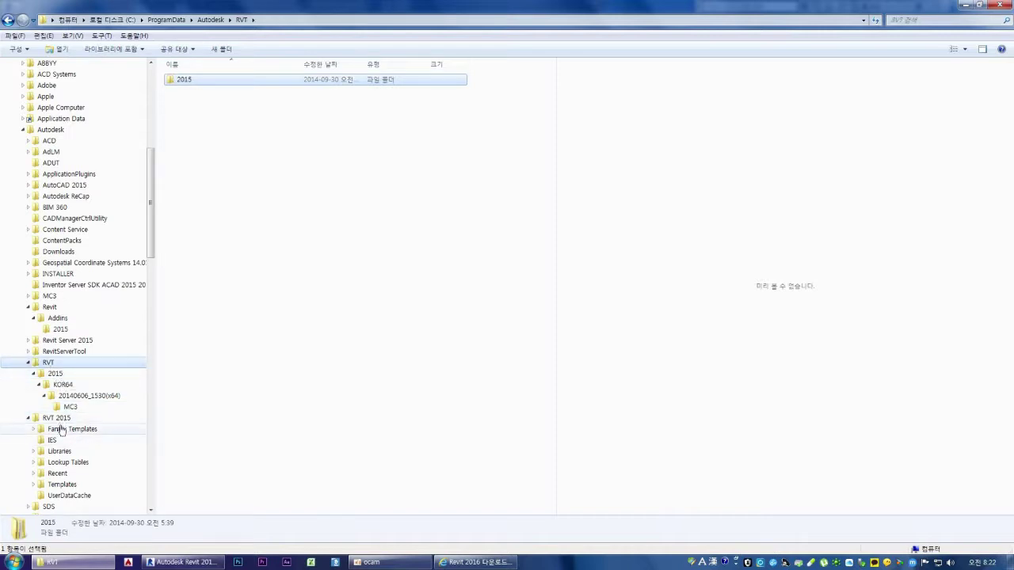
click(72, 429)
scroll(85, 388, down, 5)
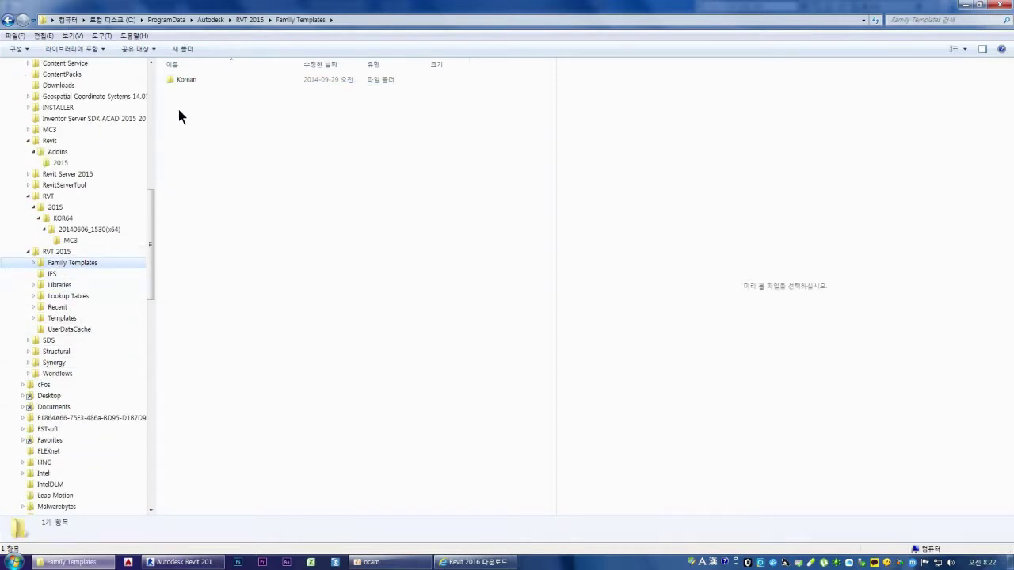
click(70, 318)
click(32, 318)
scroll(124, 300, up, 5)
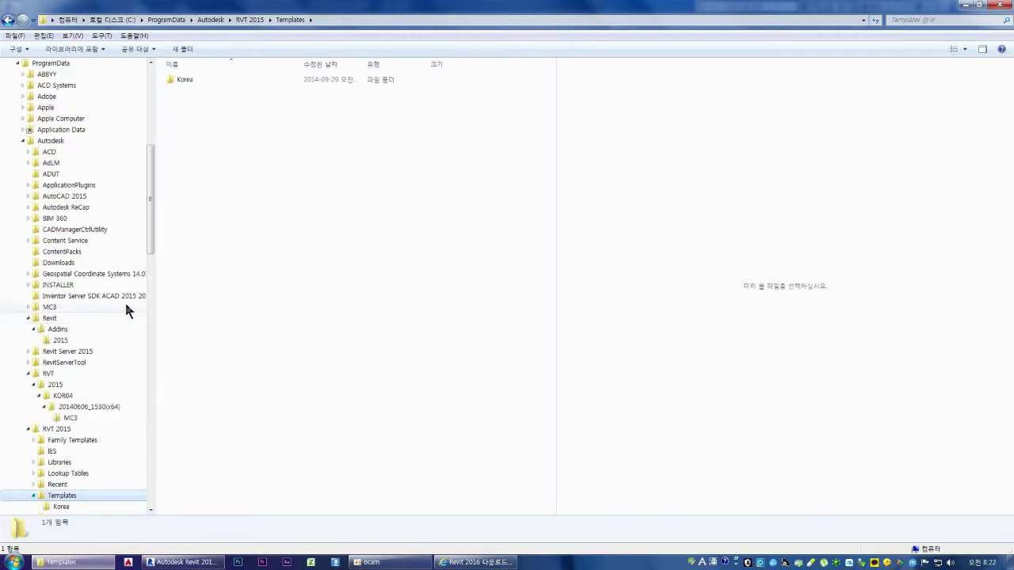
scroll(86, 348, down, 4)
click(62, 376)
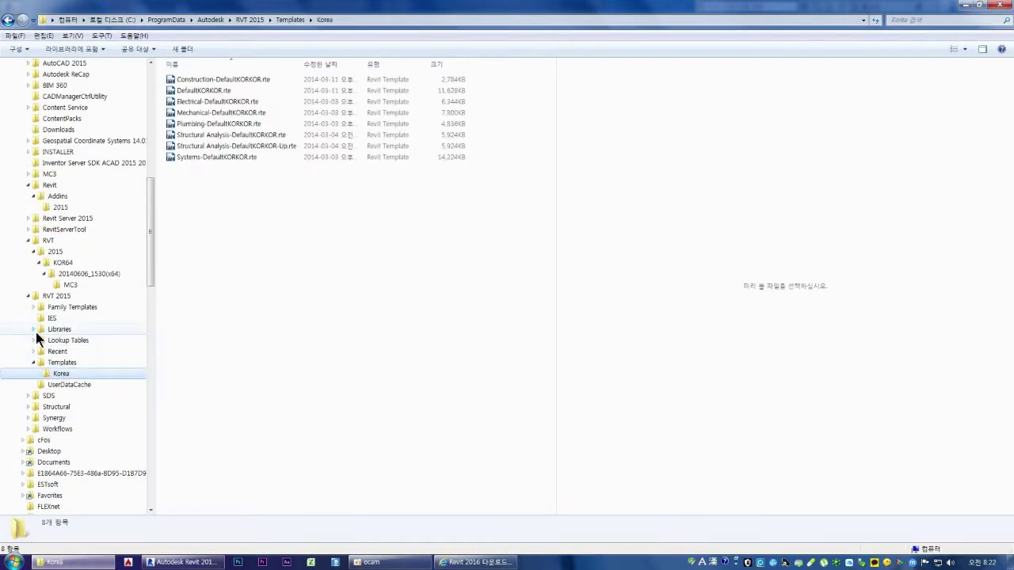
Open Libraries > Korea, return to the Libraries folder, and cycle between browser, Revit and Explorer
click(33, 328)
click(59, 341)
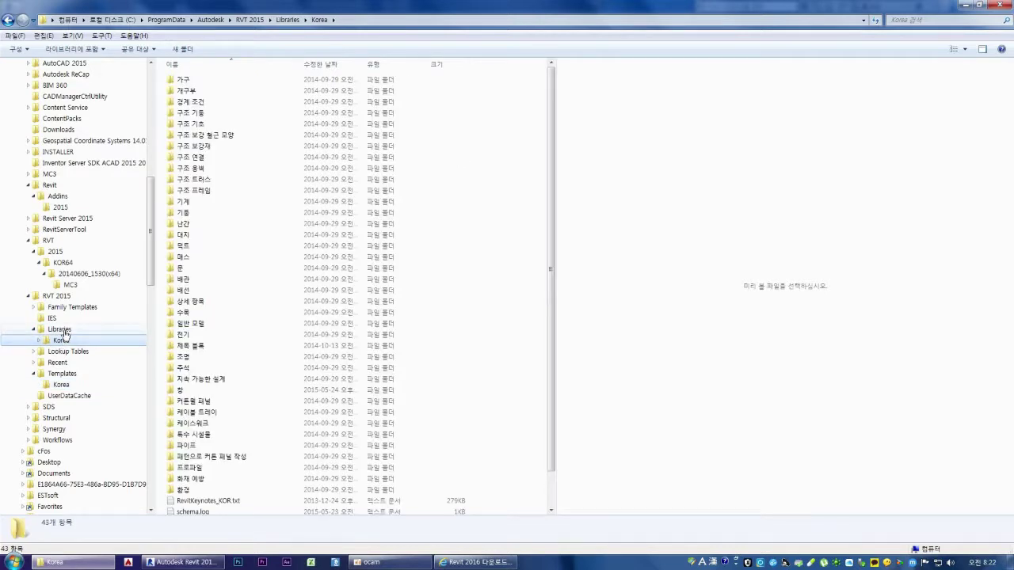
click(51, 328)
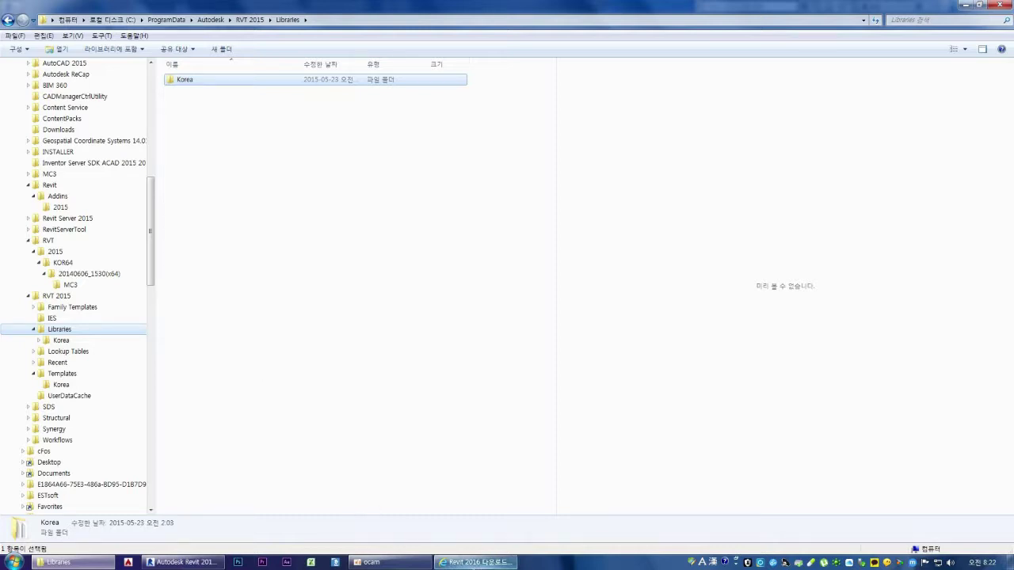
click(476, 562)
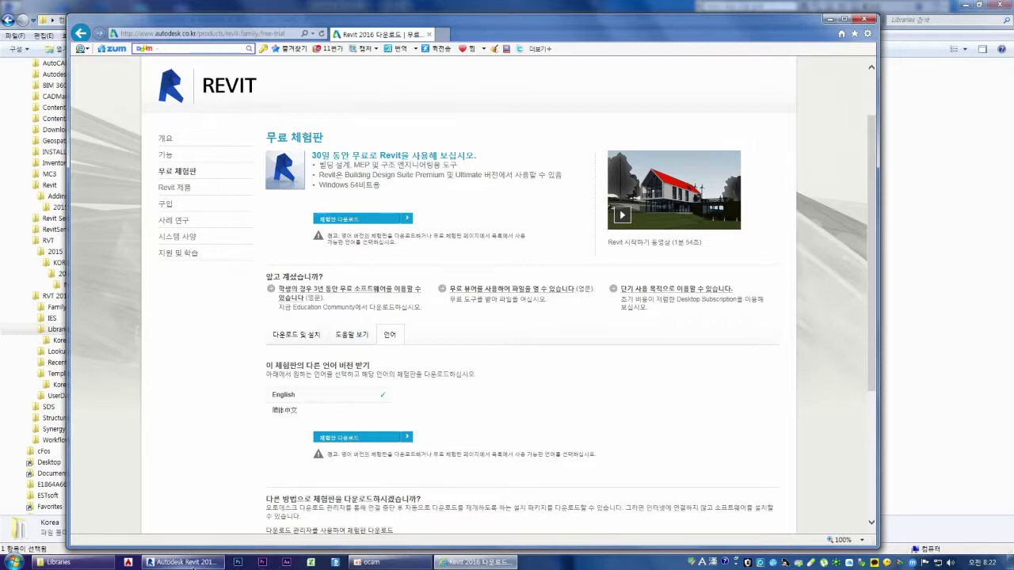
key(alt+Tab)
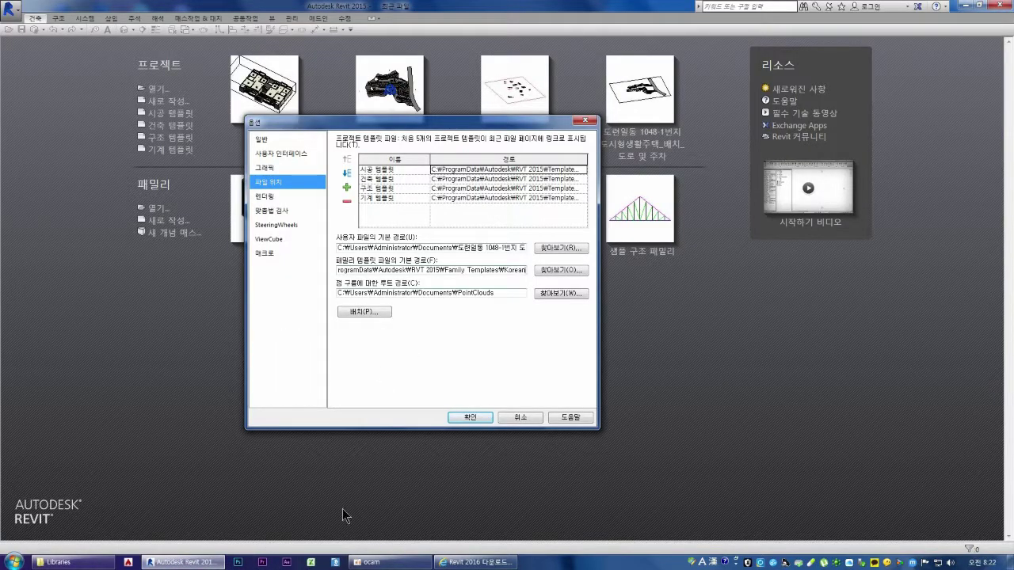
click(71, 561)
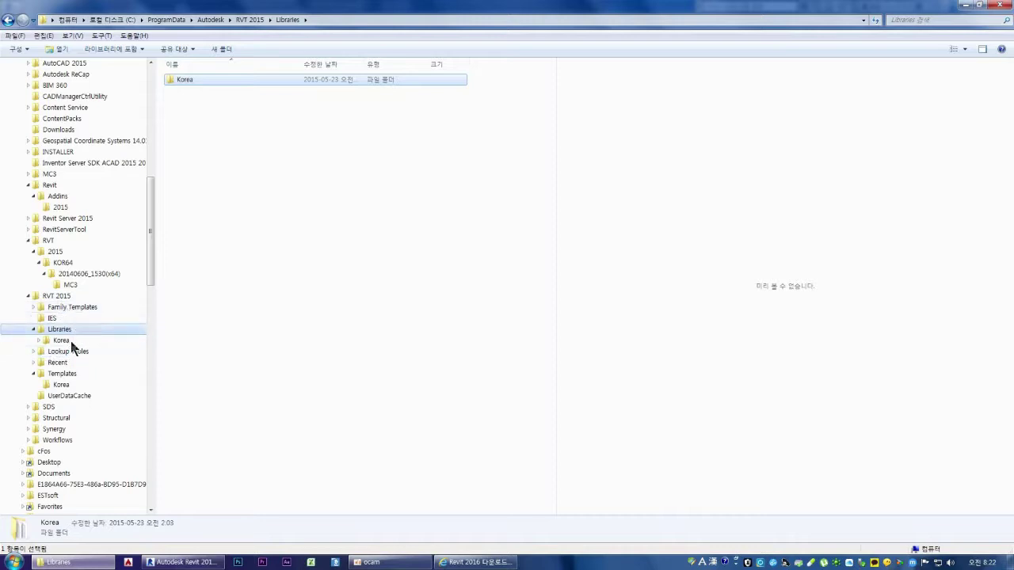
Expand Family Templates in the Explorer tree to reveal its Korean subfolder
click(33, 307)
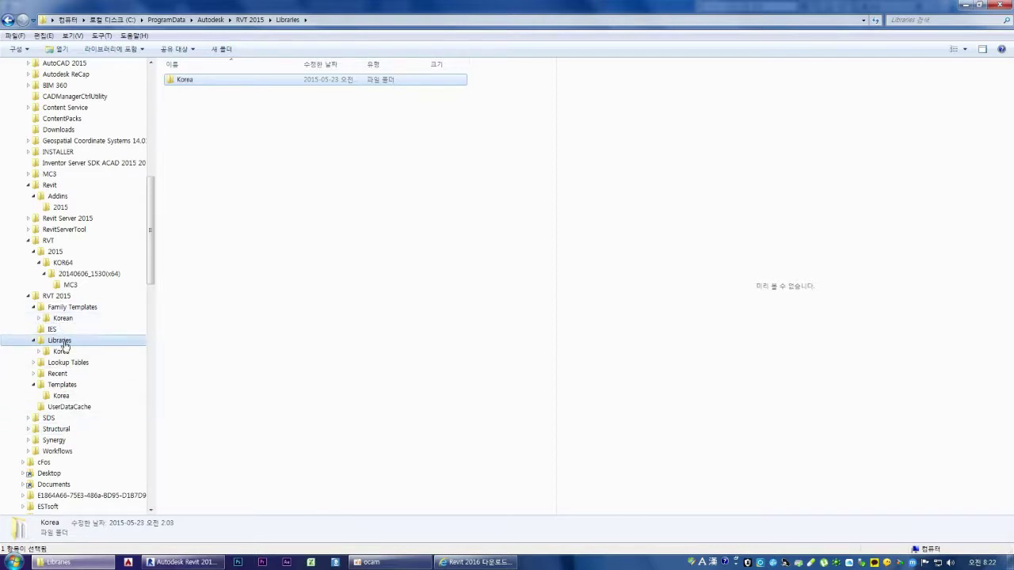
Expand Lookup Tables (Conduit, Pipe) and Recent (Revit-1264 to Revit-1491), then return to Revit Options
click(32, 362)
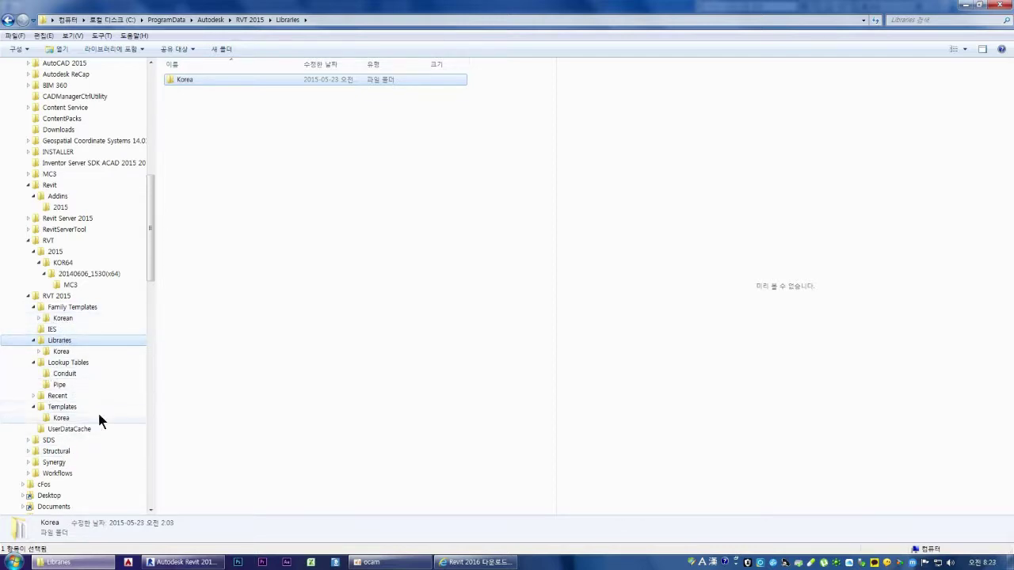
click(33, 396)
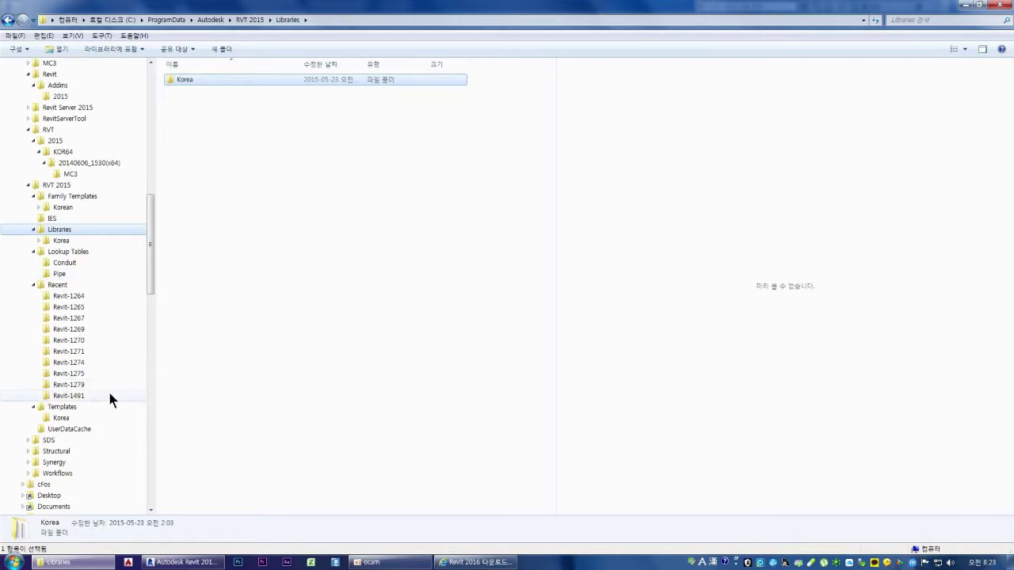
scroll(116, 395, down, 2)
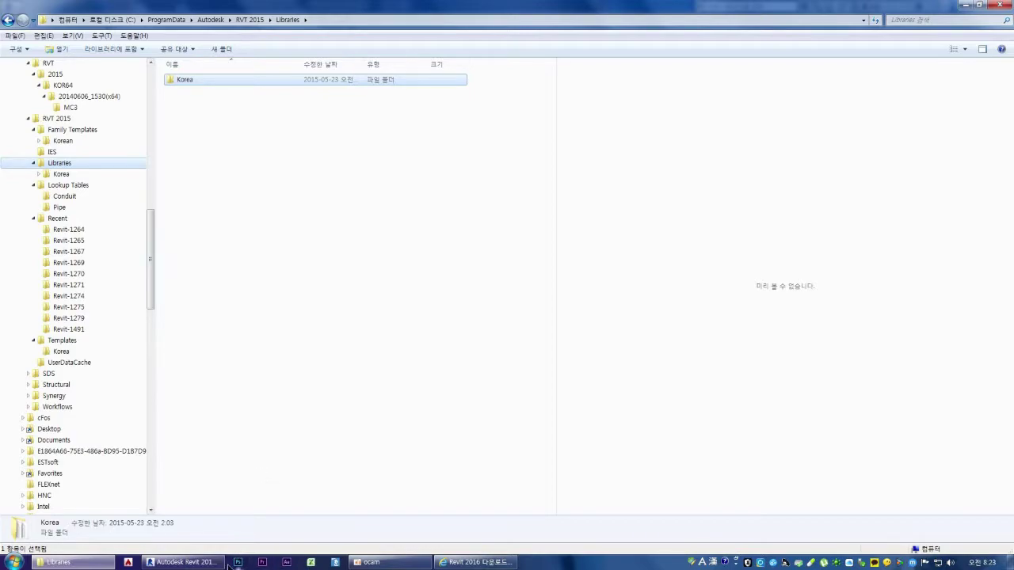
click(180, 561)
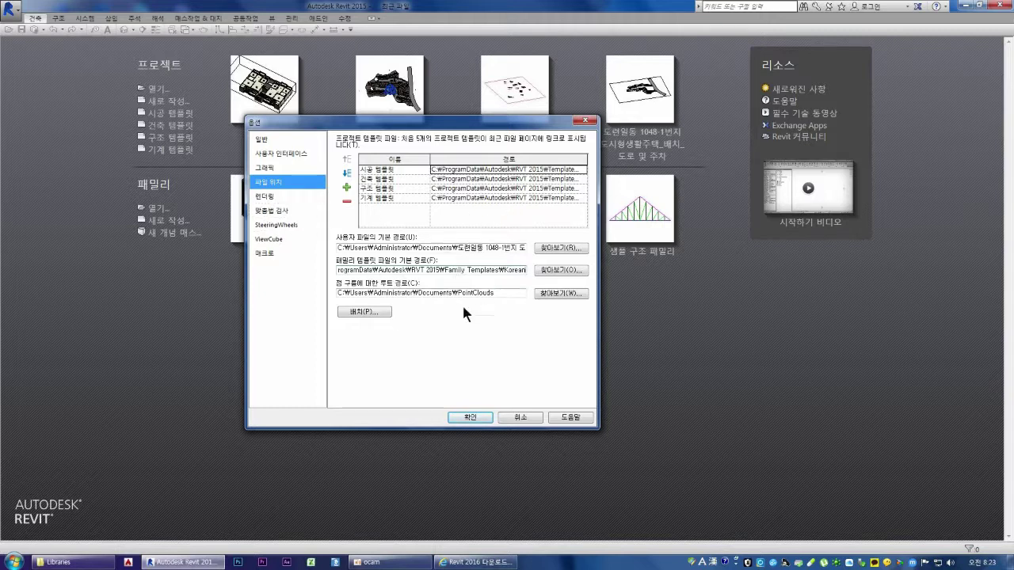
Check the Metric Library and Metric Detail Library paths under Places, then cancel Places and Options
click(377, 312)
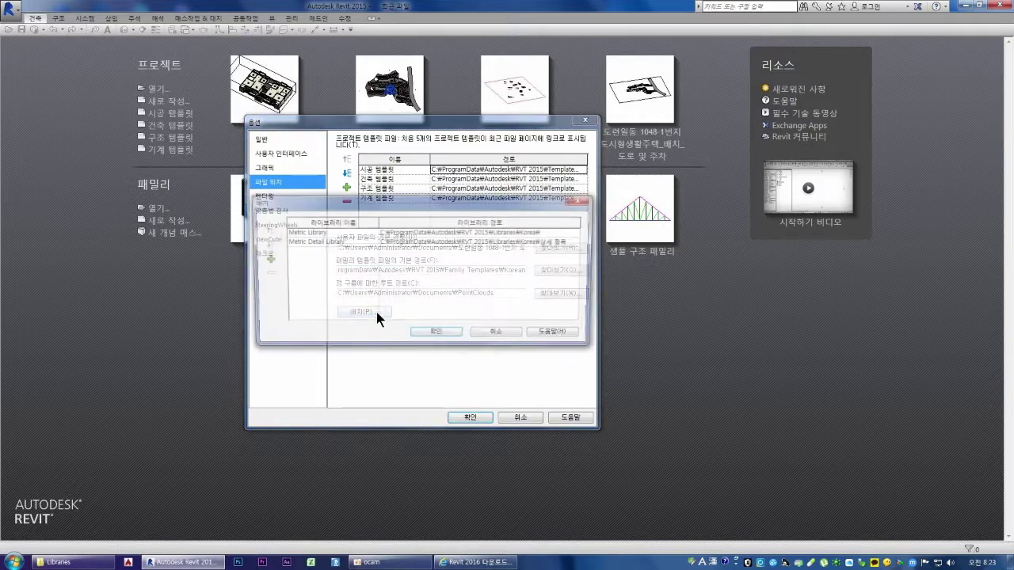
click(498, 338)
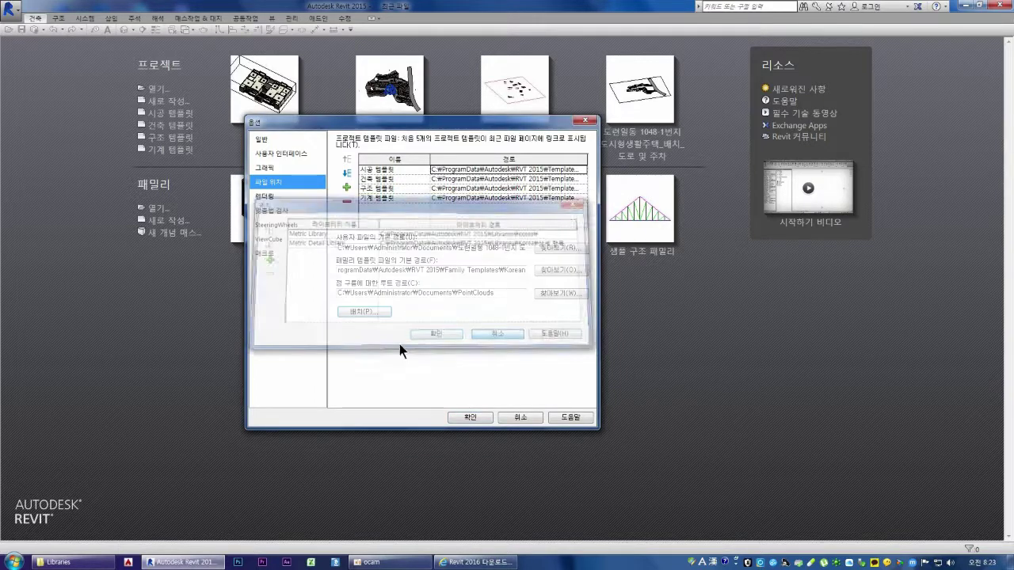
click(371, 312)
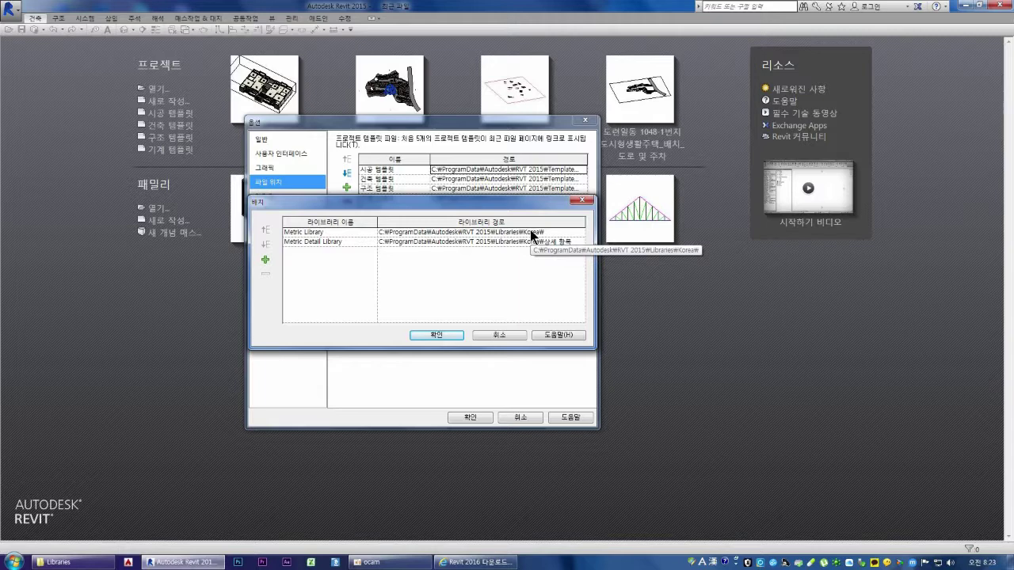
click(499, 334)
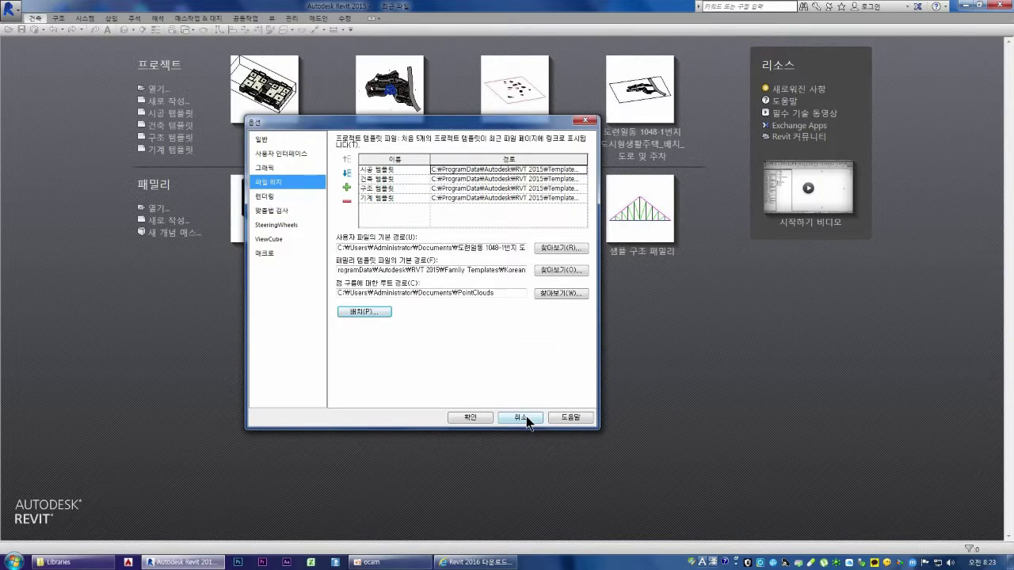
click(520, 417)
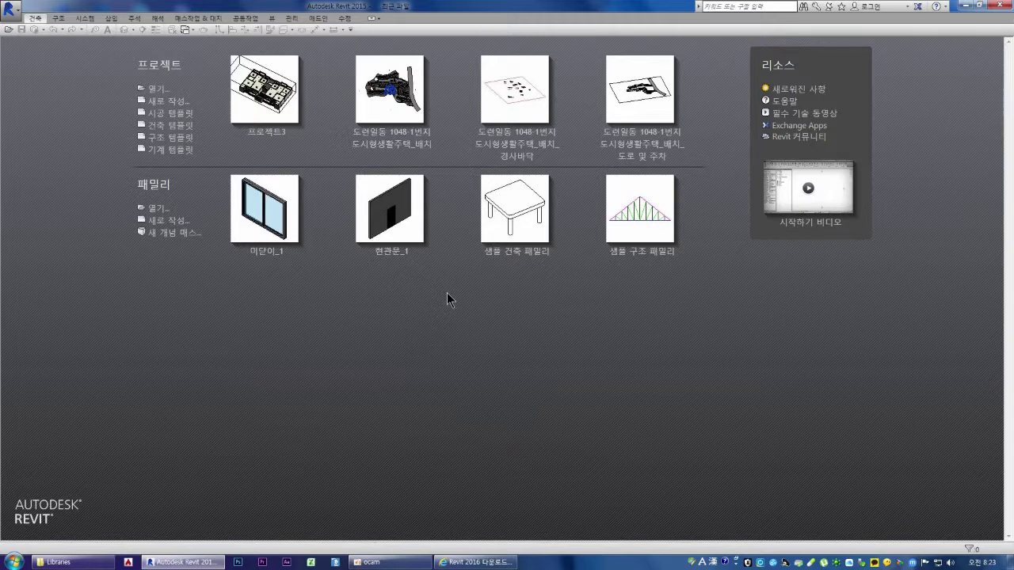
Show the eight .rte templates in RVT 2015\Templates\Korea in Windows Explorer
click(111, 562)
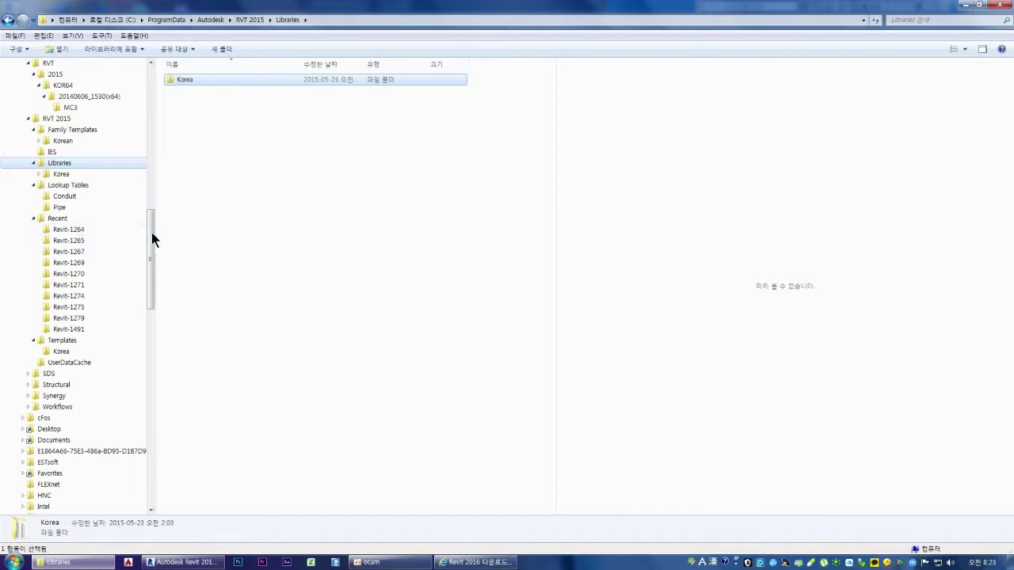
drag(154, 235, 154, 207)
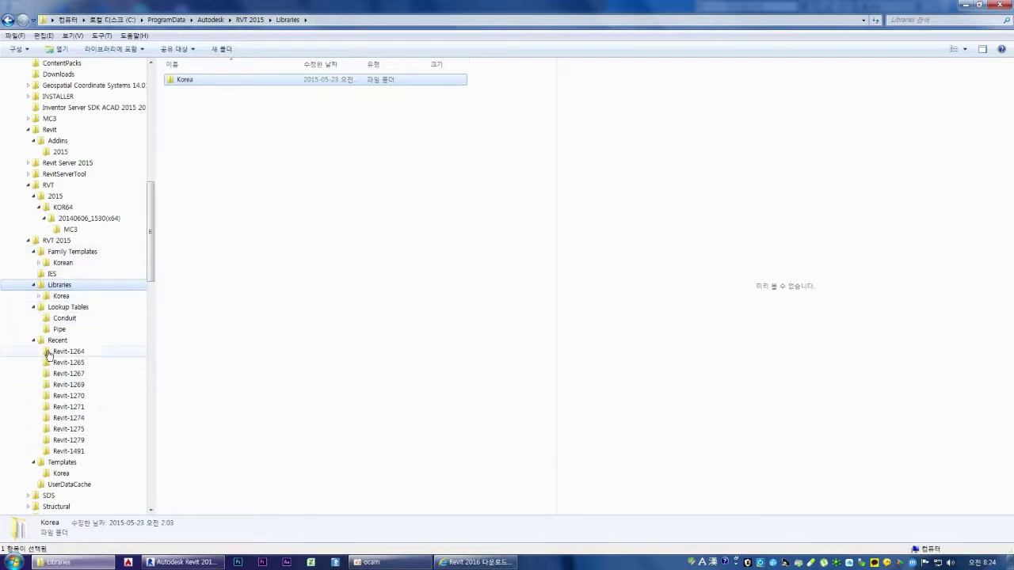
click(32, 340)
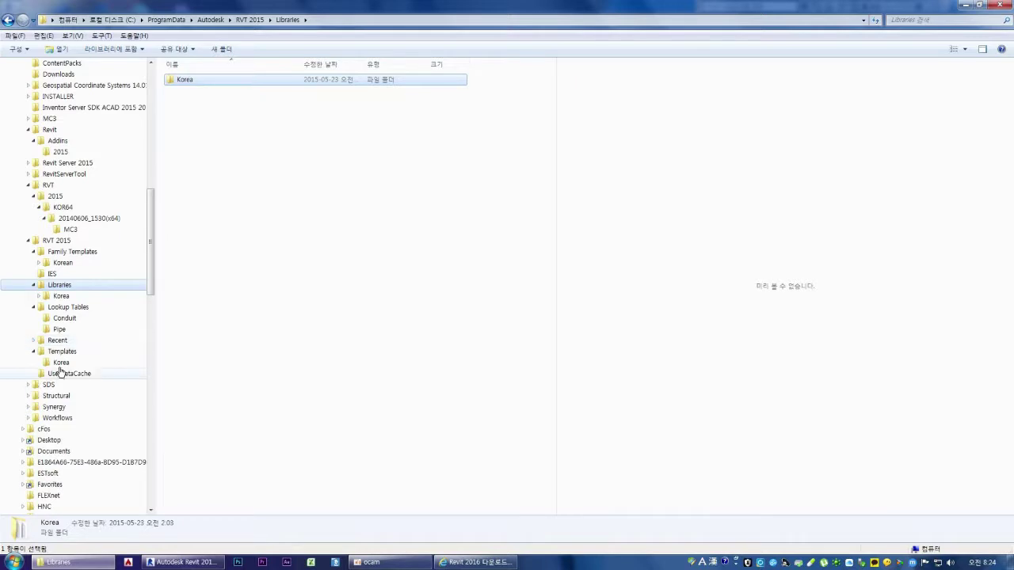
click(63, 364)
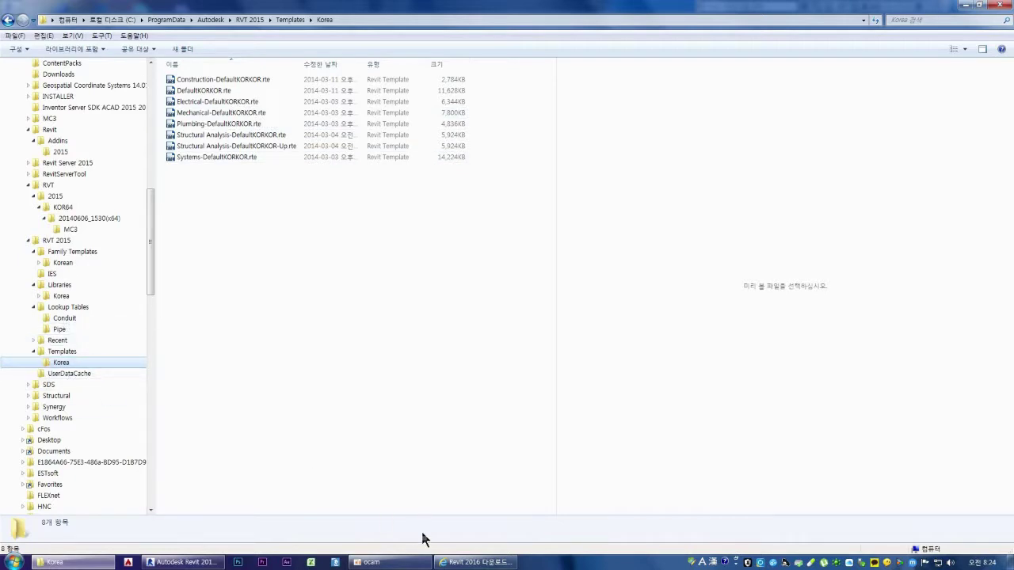
Return to the Templates\Korea Explorer window and bring up the Windows Start menu
click(475, 562)
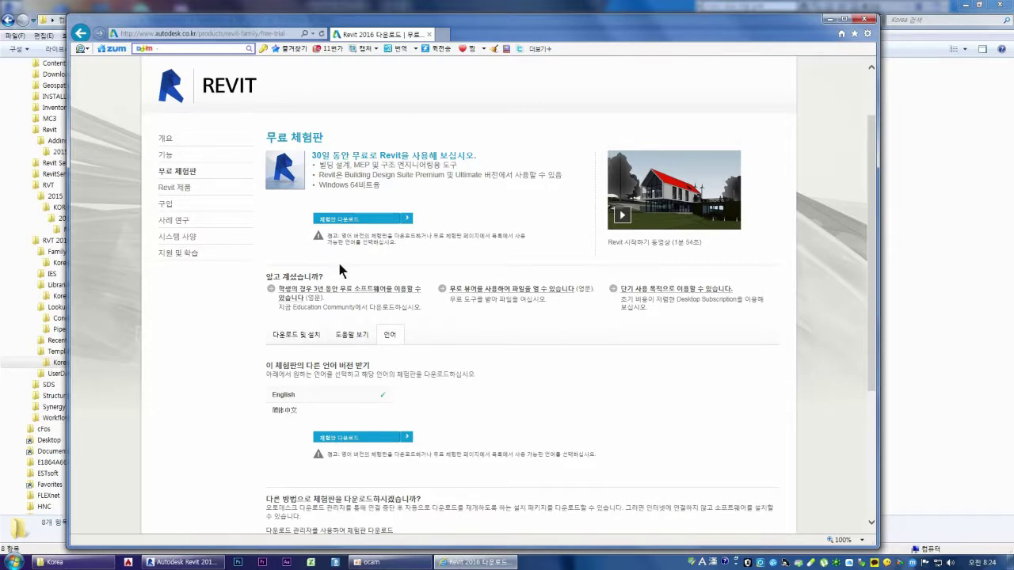
click(167, 566)
click(103, 562)
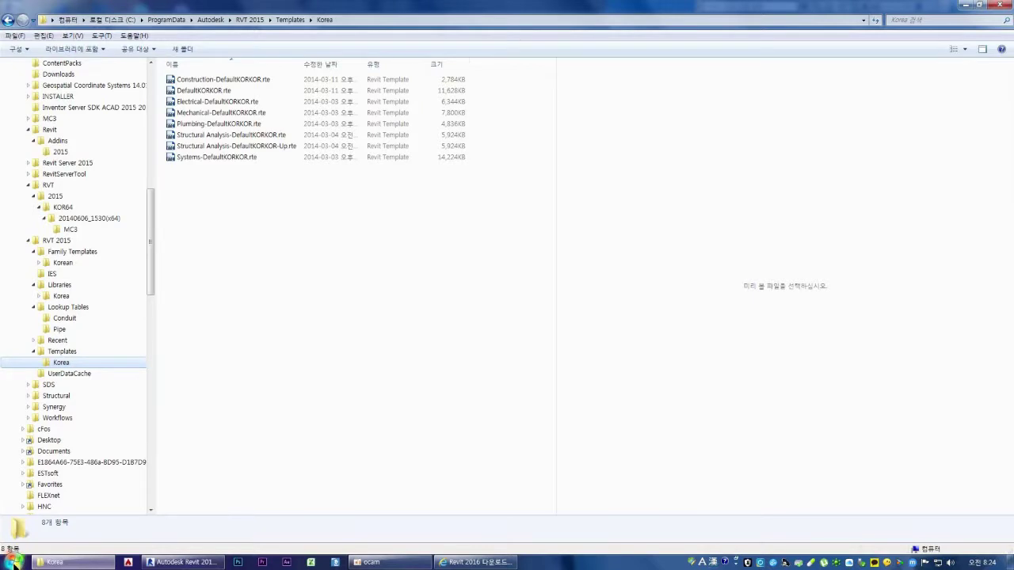
click(15, 561)
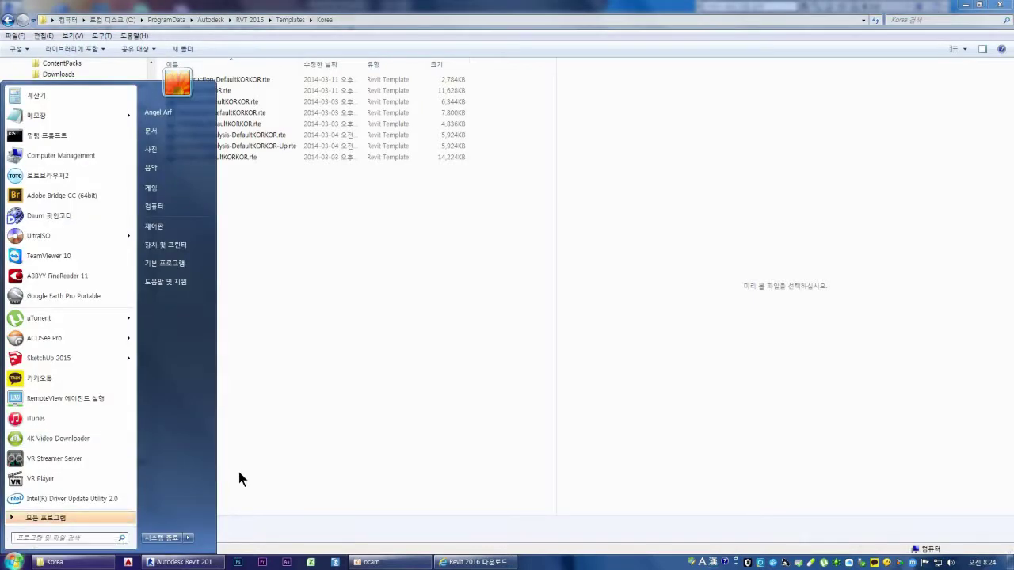
Open the Revit 2015 - 한국어 shortcut's properties and read the /language KOR target option
click(13, 519)
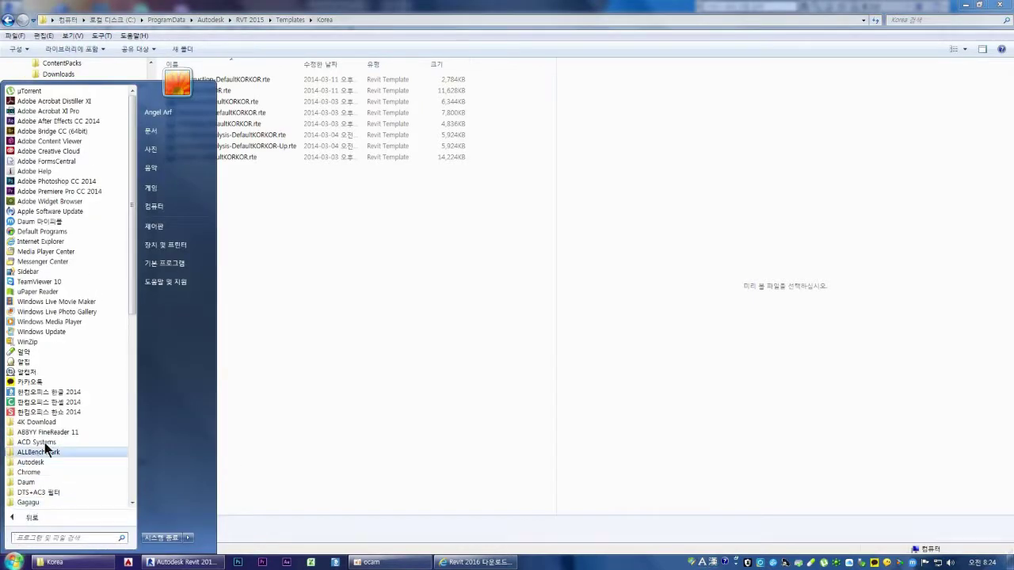
scroll(65, 396, down, 3)
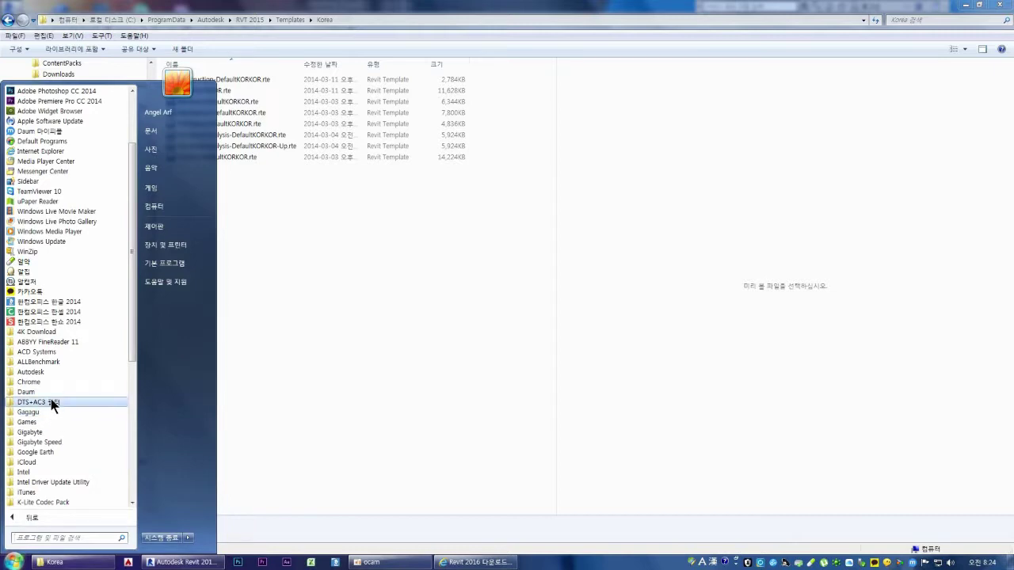
click(24, 372)
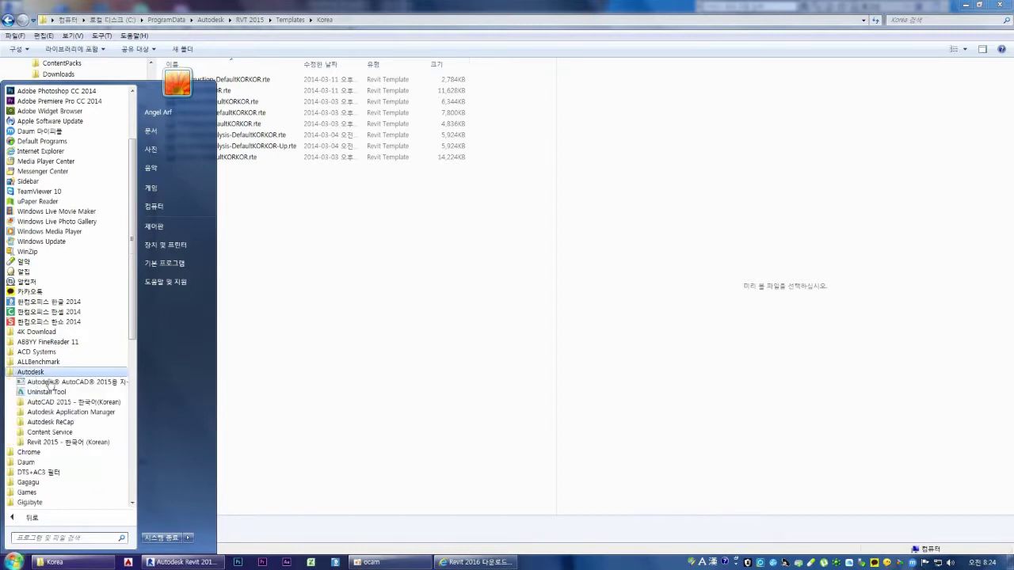
click(43, 442)
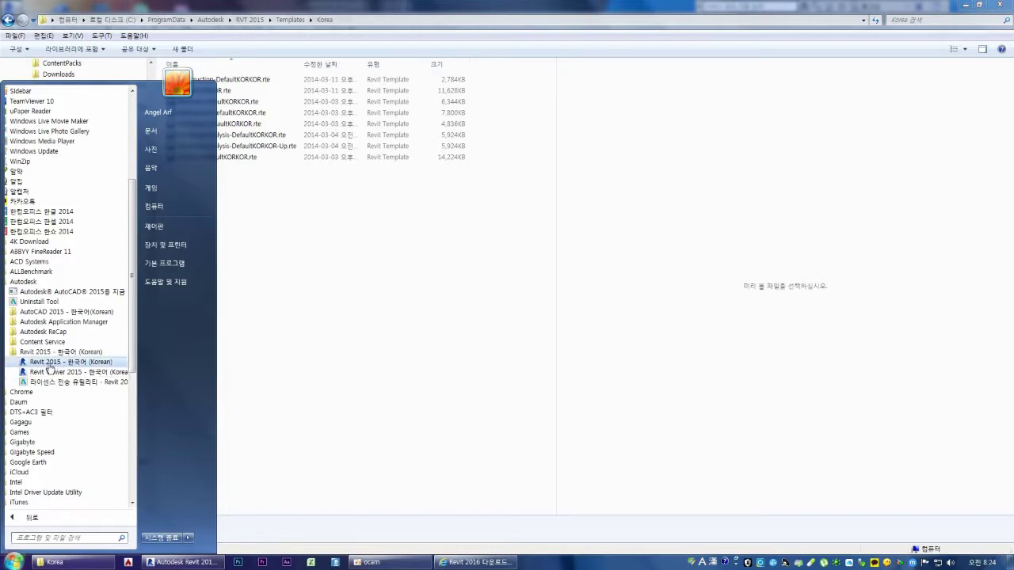
right_click(50, 369)
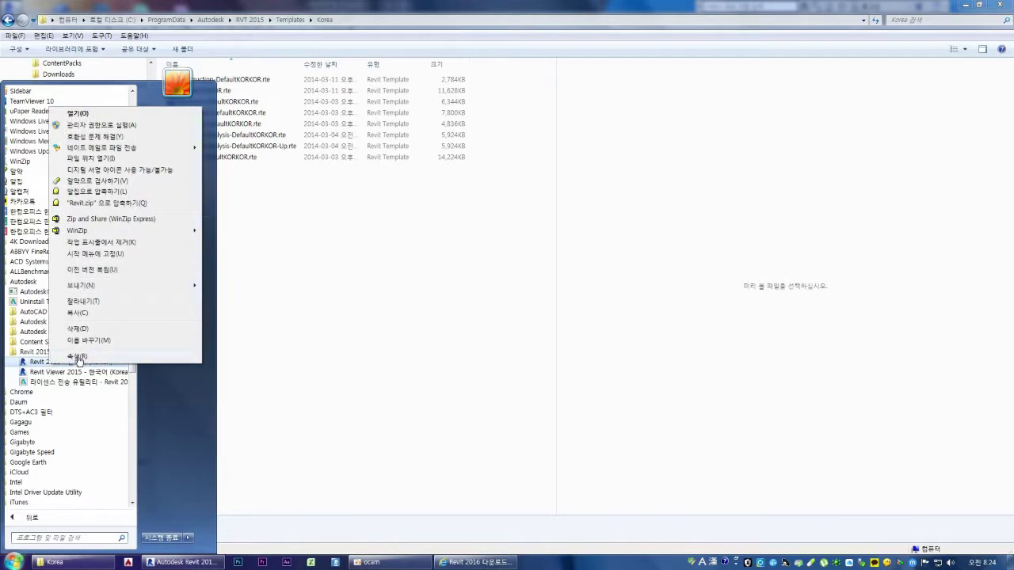
click(80, 357)
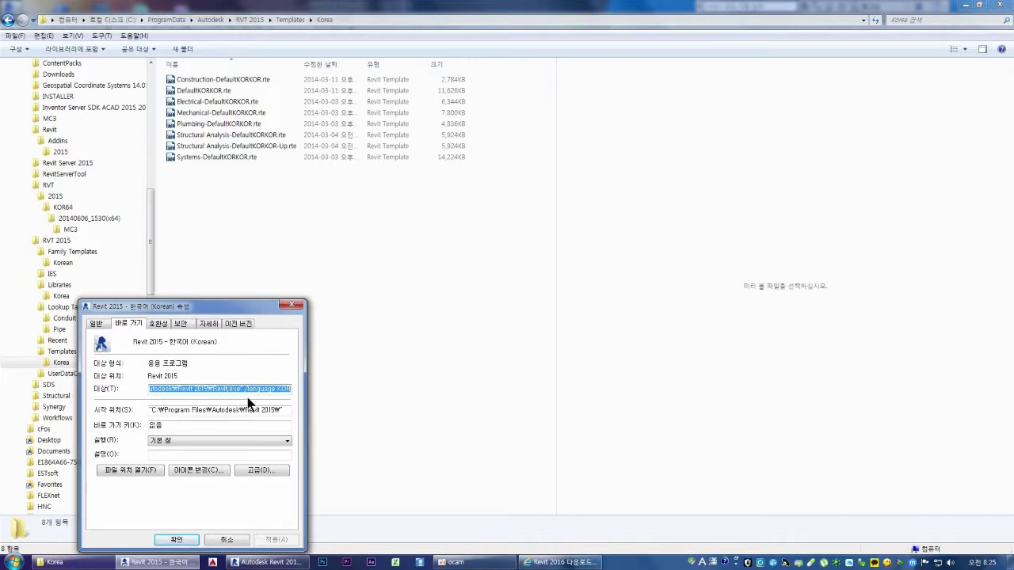
click(277, 389)
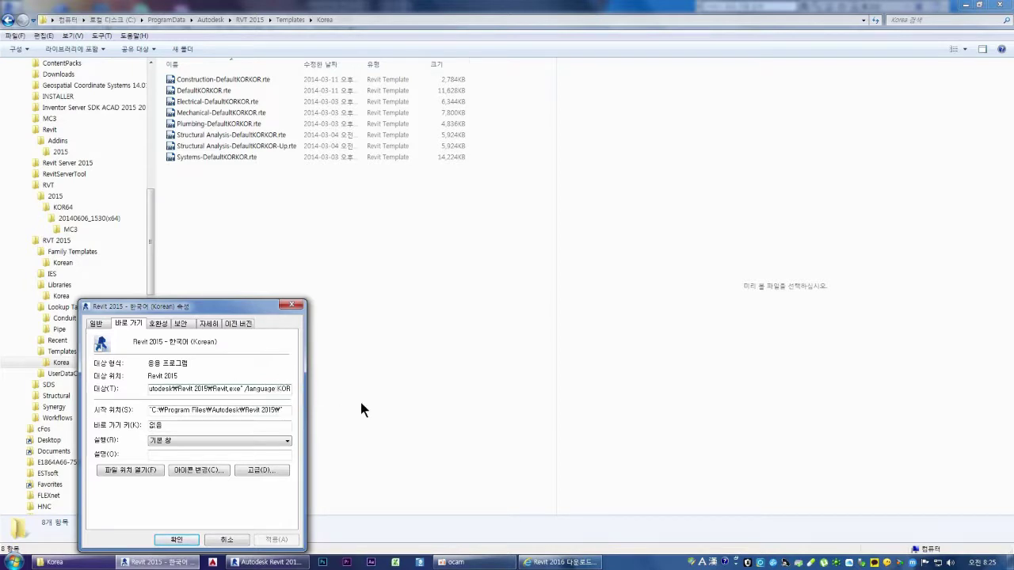
click(277, 390)
Close the shortcut properties, view RVT 2015\Libraries\Korea, and return to Revit's start page
click(178, 540)
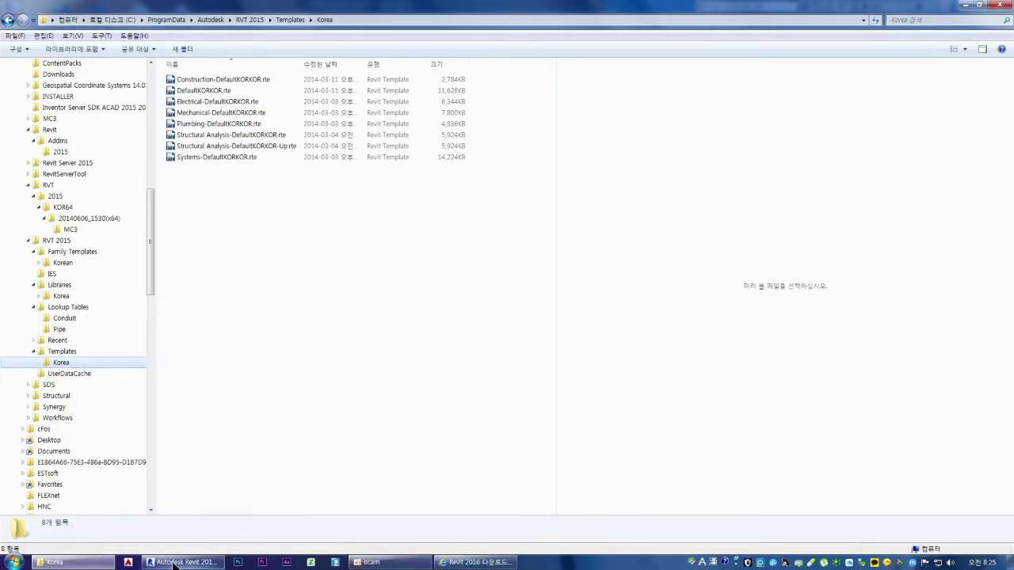
click(60, 286)
click(64, 296)
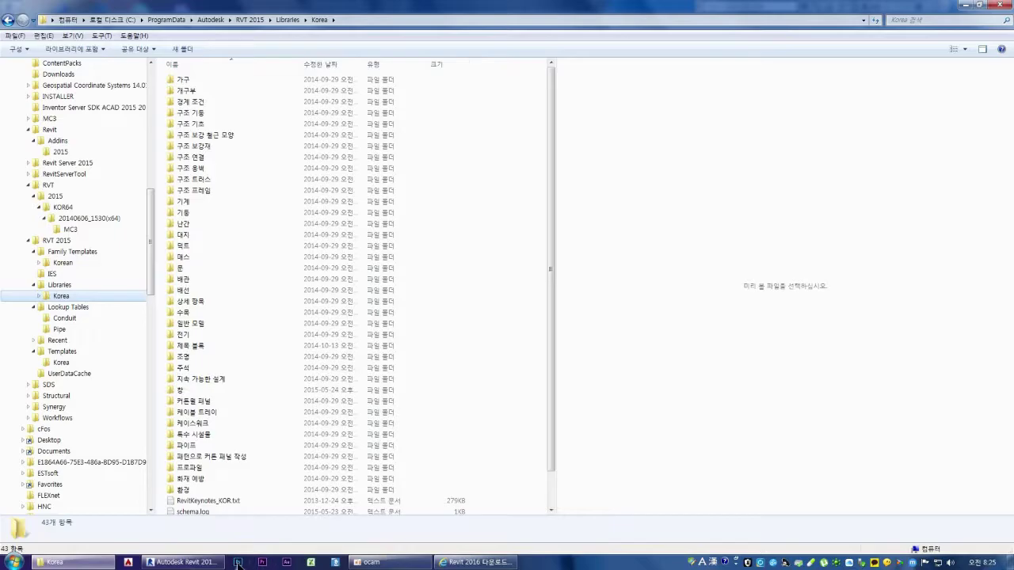
click(182, 562)
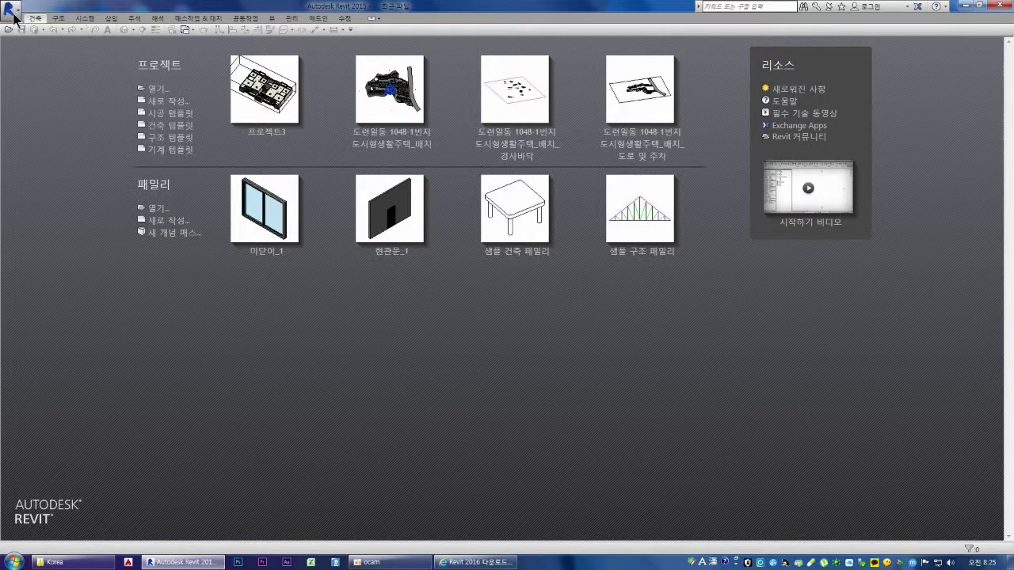
Inspect the template paths and library places in Options > 파일 위치, cancelling without changes
click(11, 11)
click(167, 335)
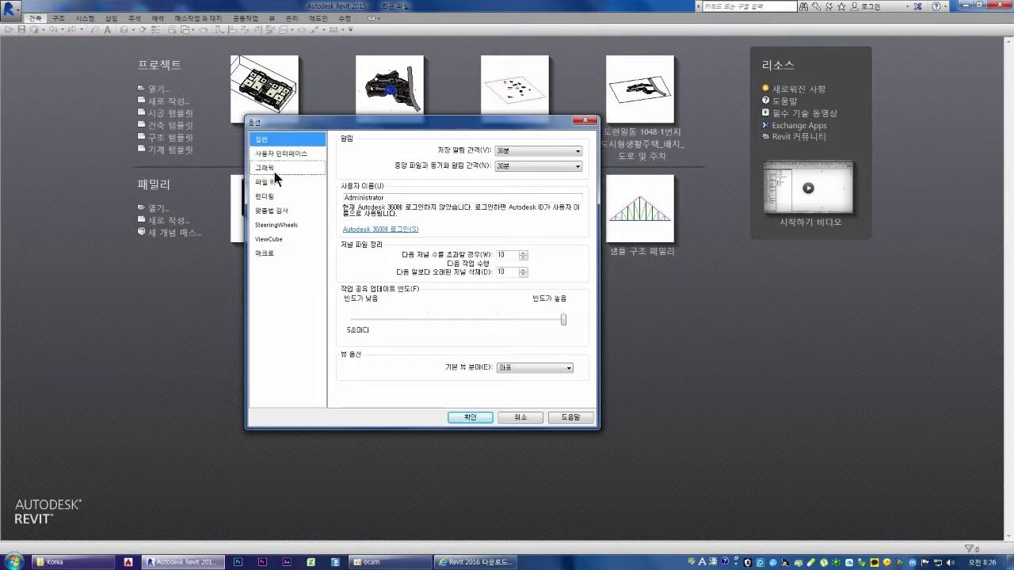
click(275, 183)
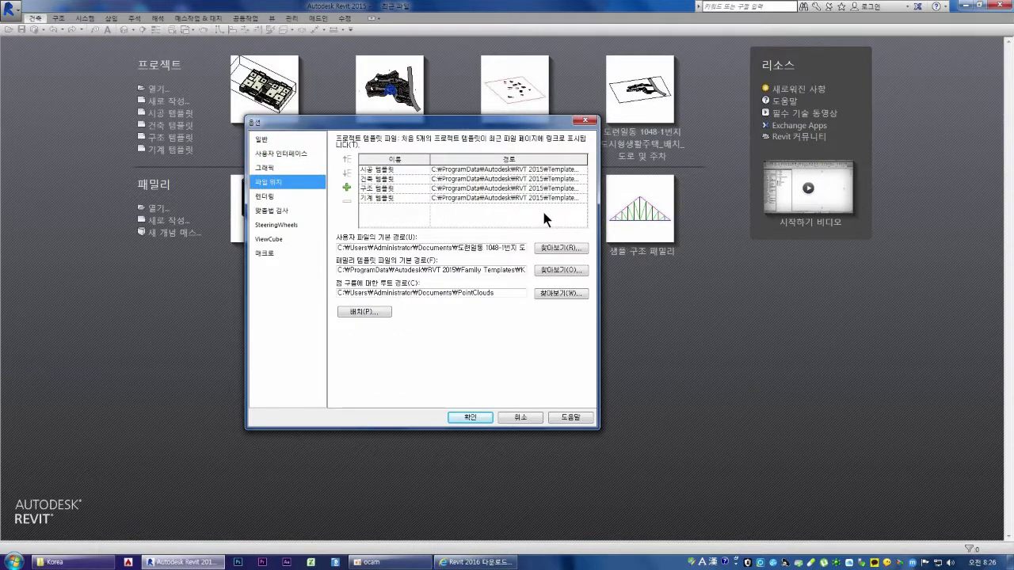
click(543, 171)
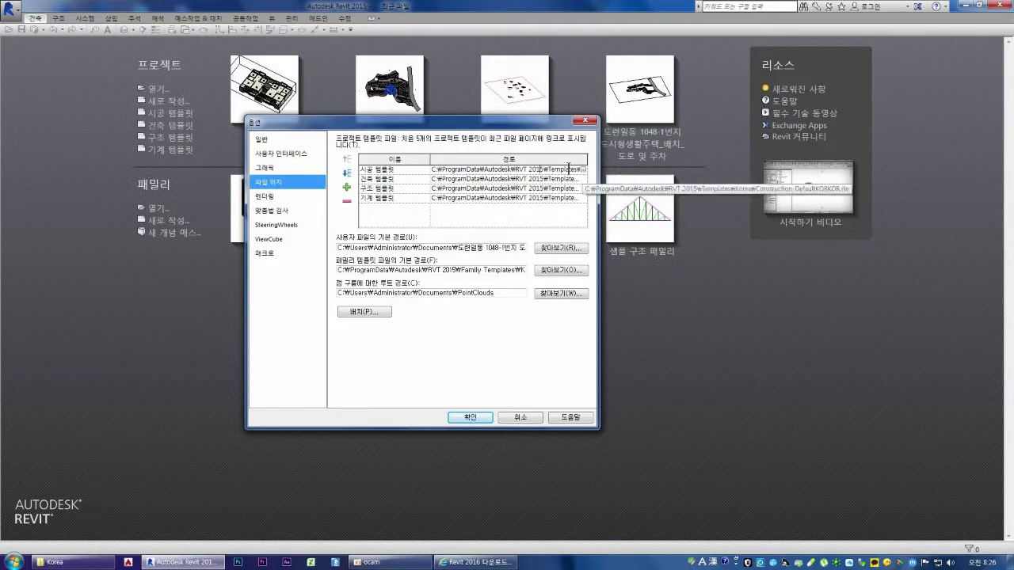
key(End)
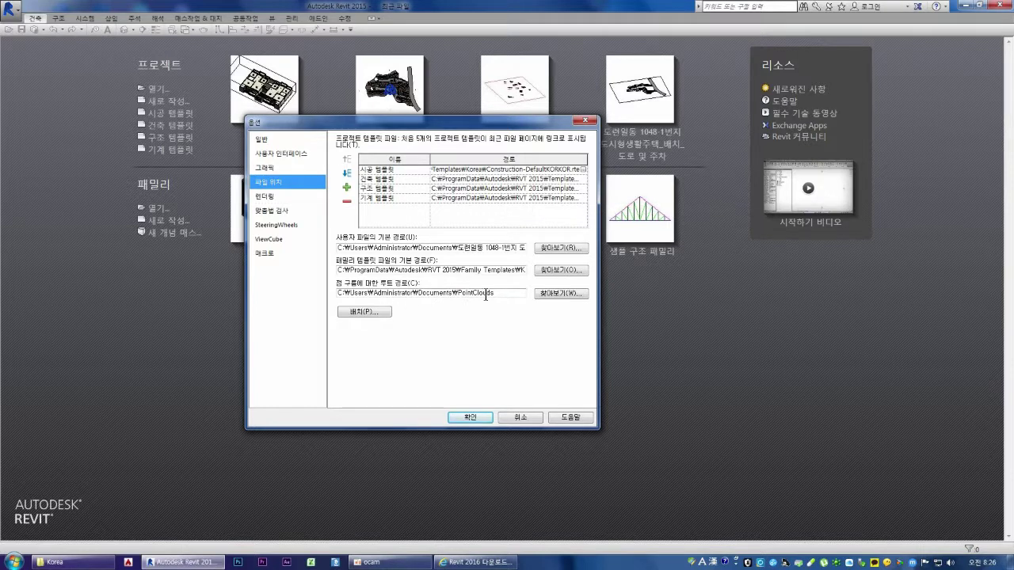
click(377, 309)
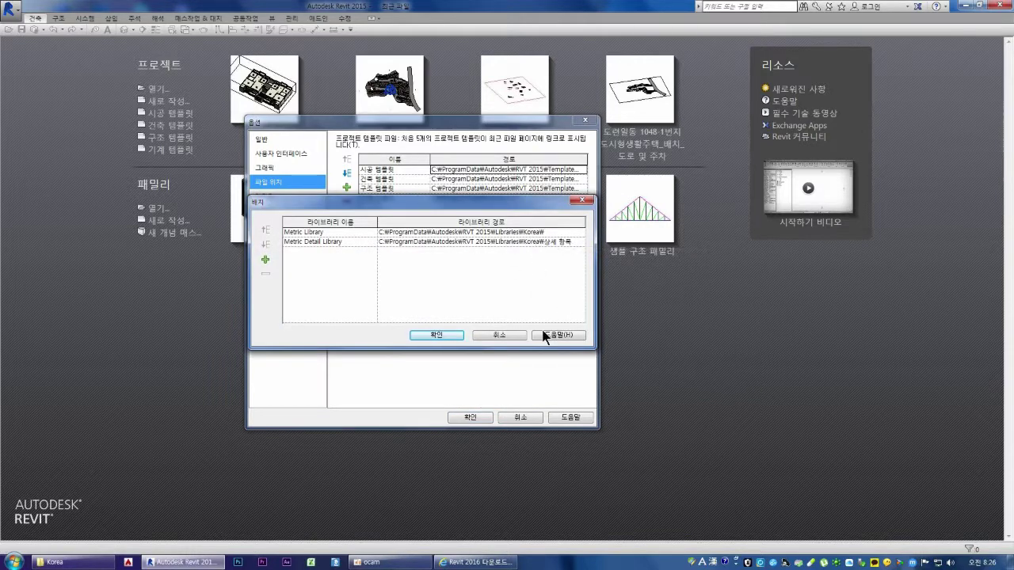
click(498, 336)
click(522, 422)
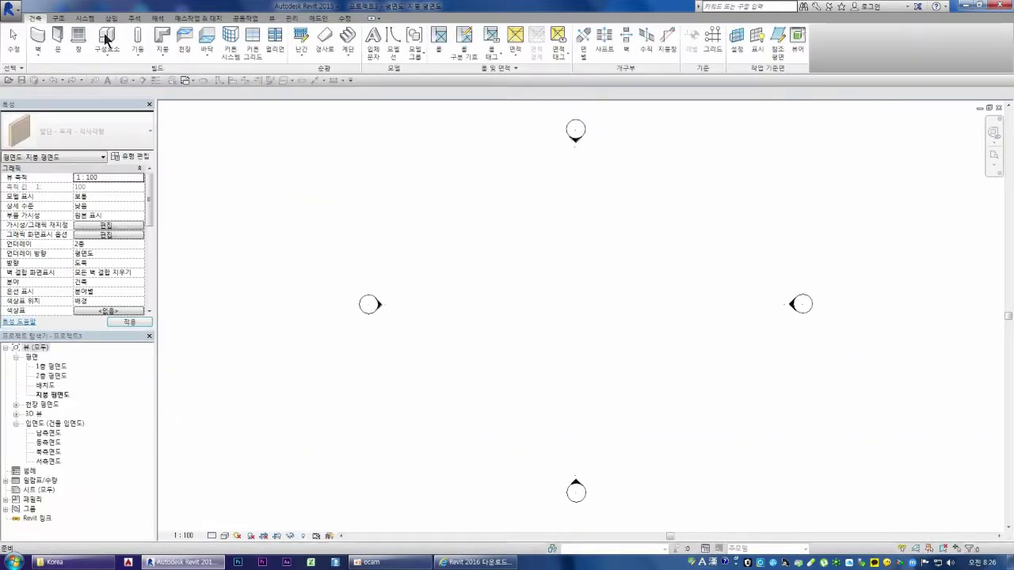
In Load Family, add the 정압패밀리 folder from 04. 레빗 작업 to the Places bar
click(108, 50)
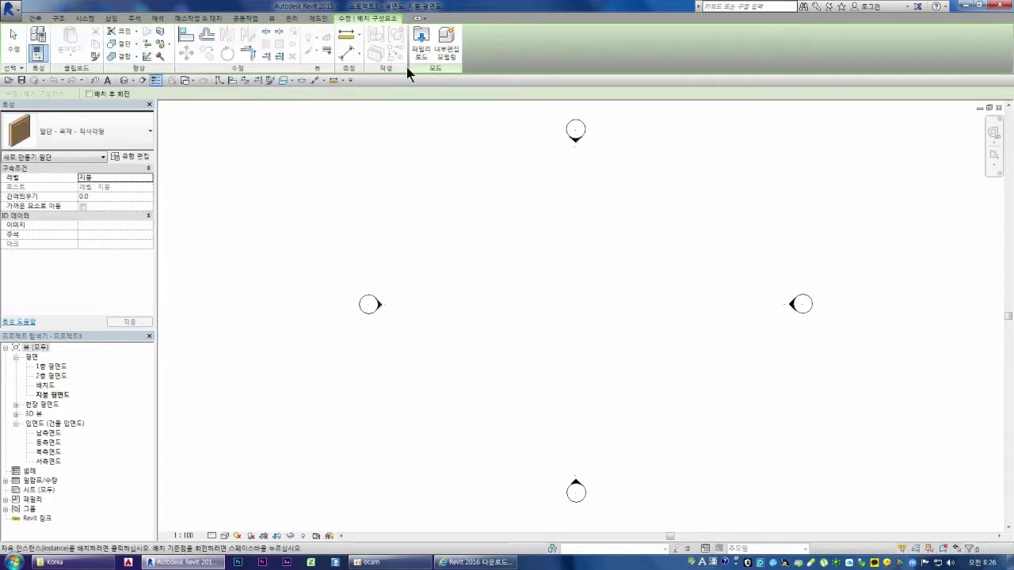
click(421, 47)
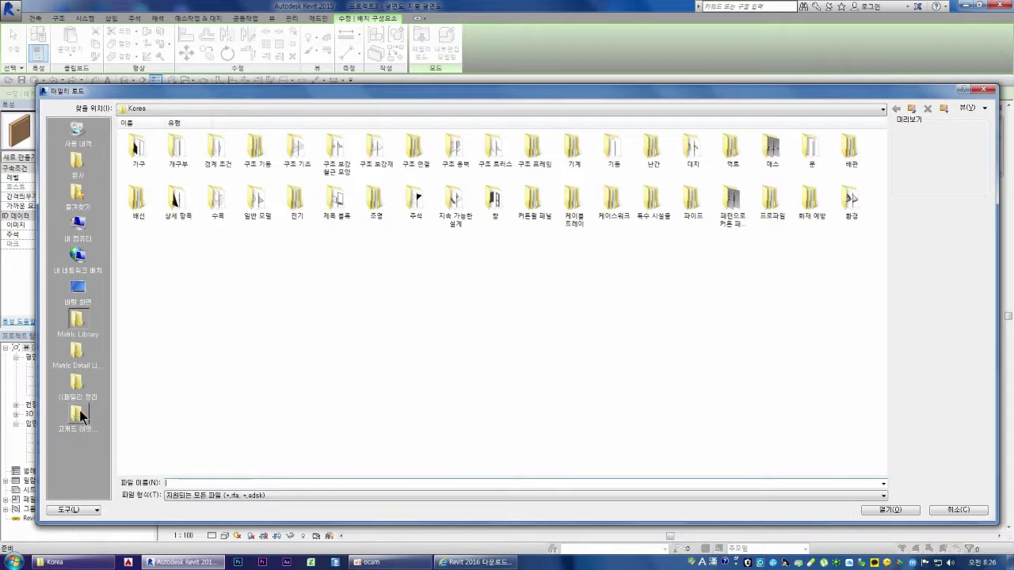
click(76, 385)
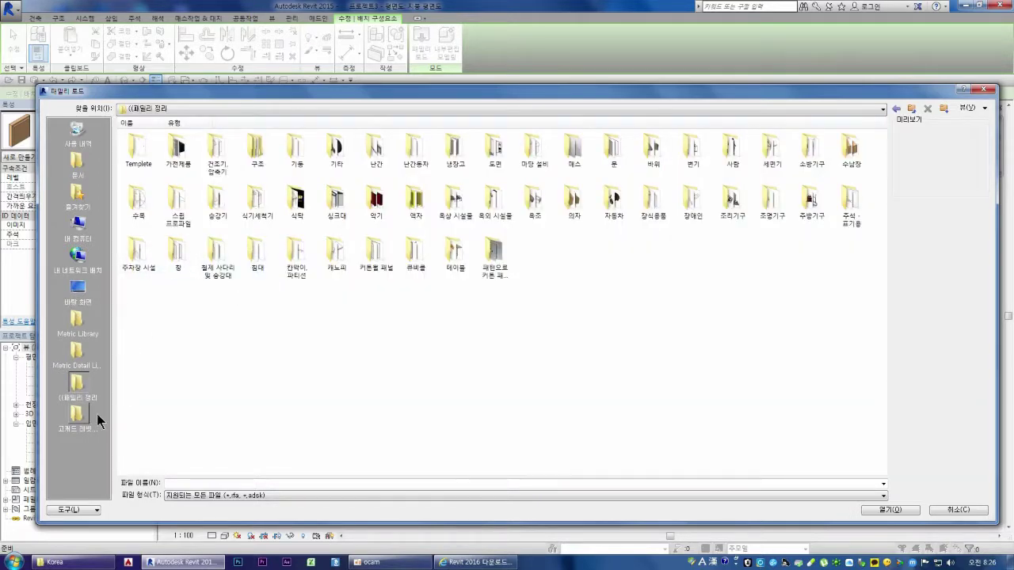
click(79, 420)
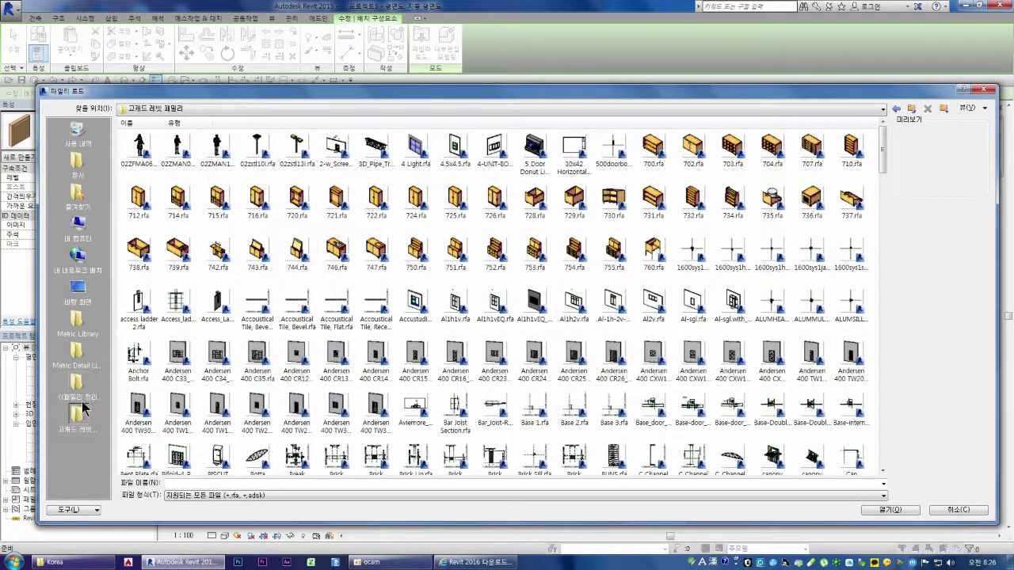
click(883, 109)
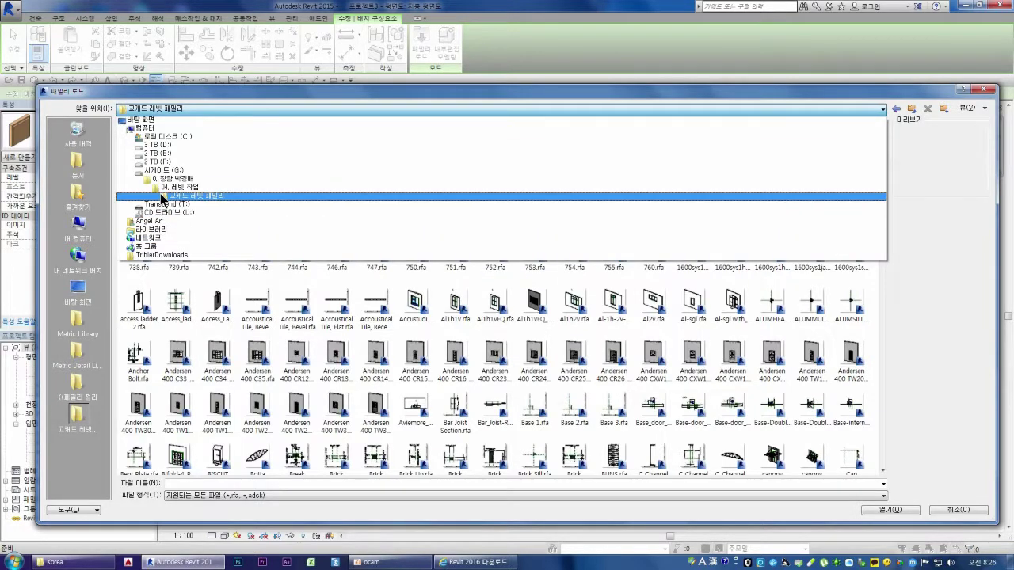
click(175, 192)
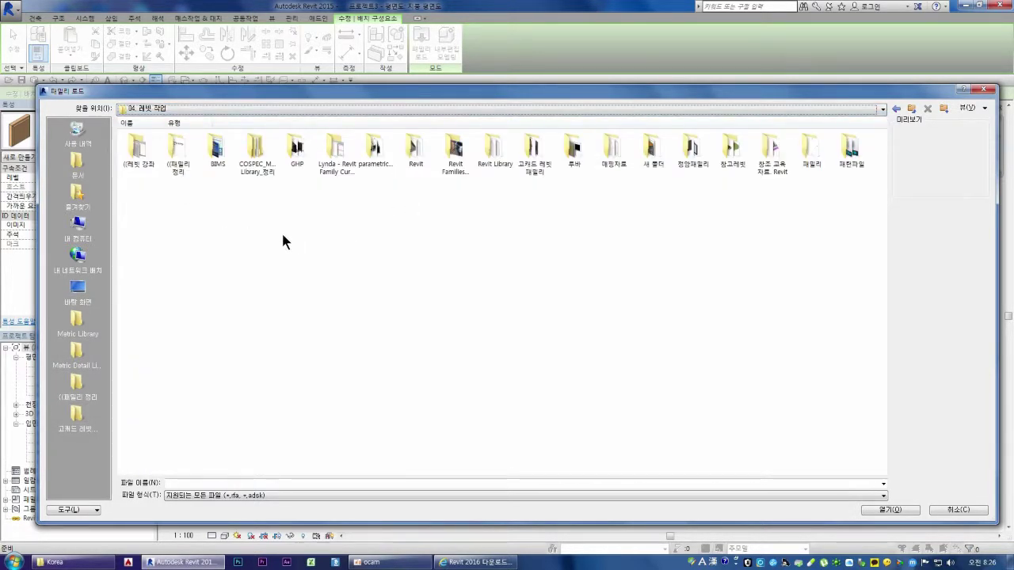
double_click(687, 163)
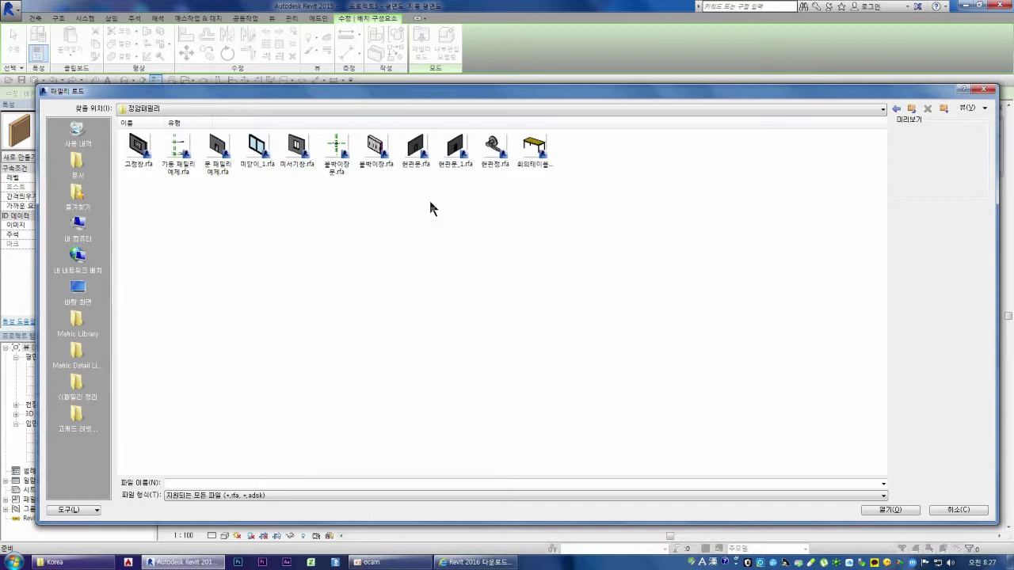
key(BackSpace)
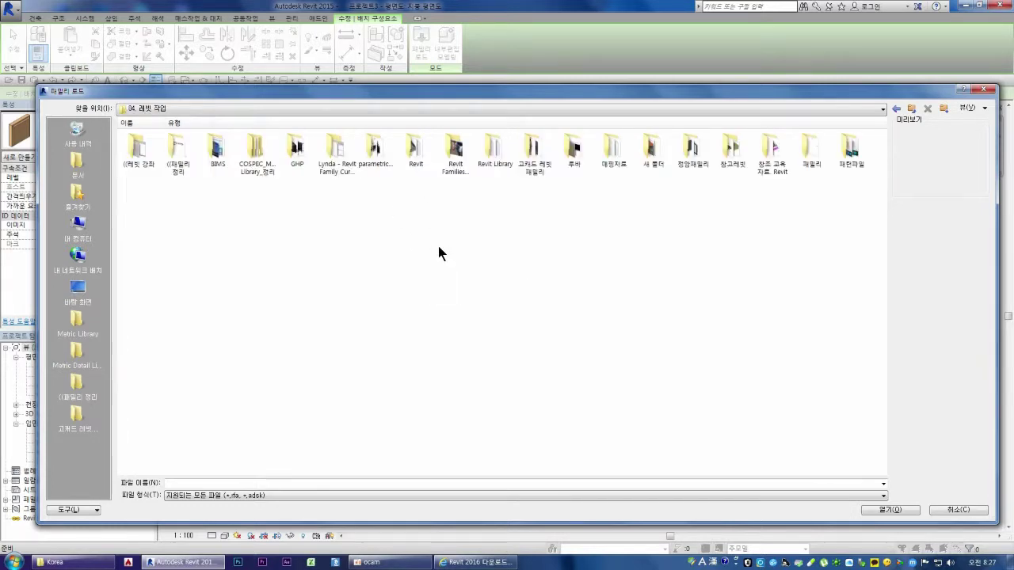
drag(696, 153, 77, 474)
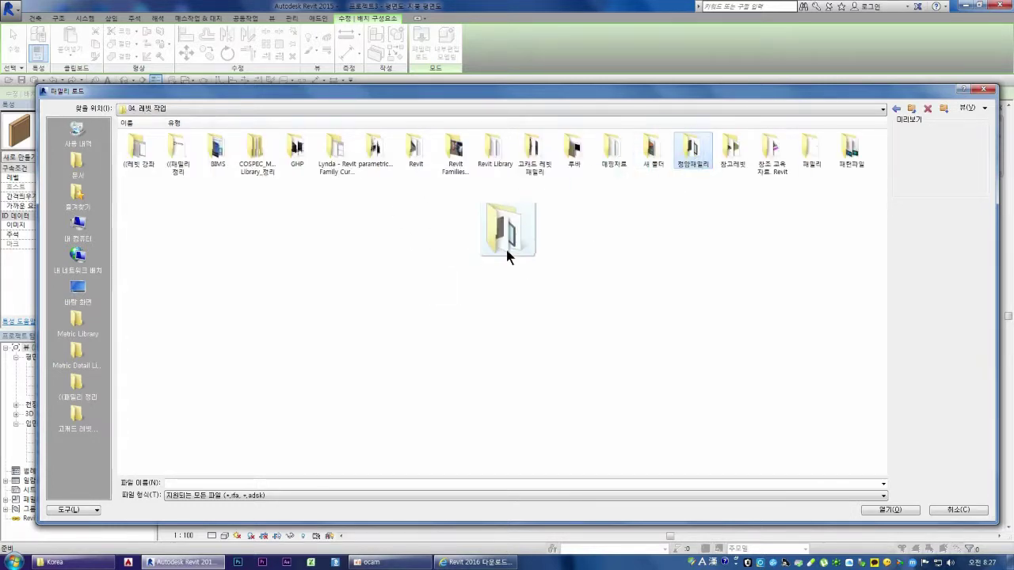
drag(76, 472, 75, 471)
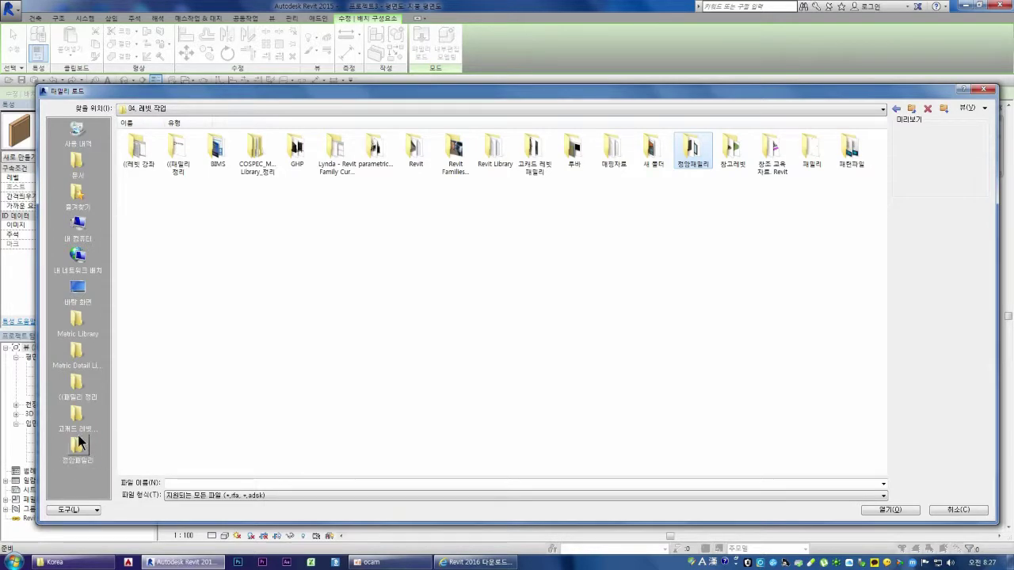
Move 패밀리 정리 above Metric Library and save the places changes when closing
click(81, 323)
click(76, 358)
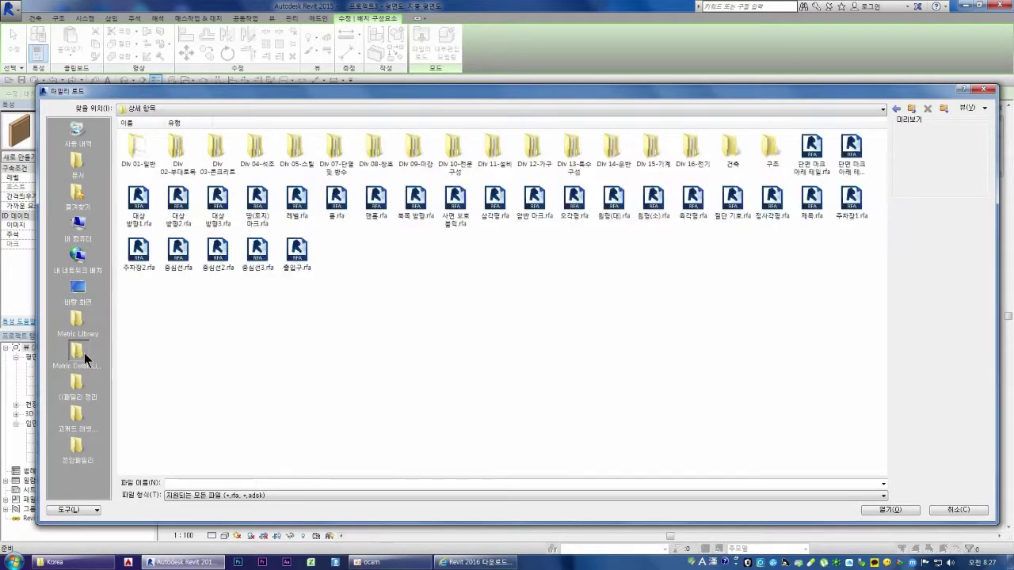
click(78, 332)
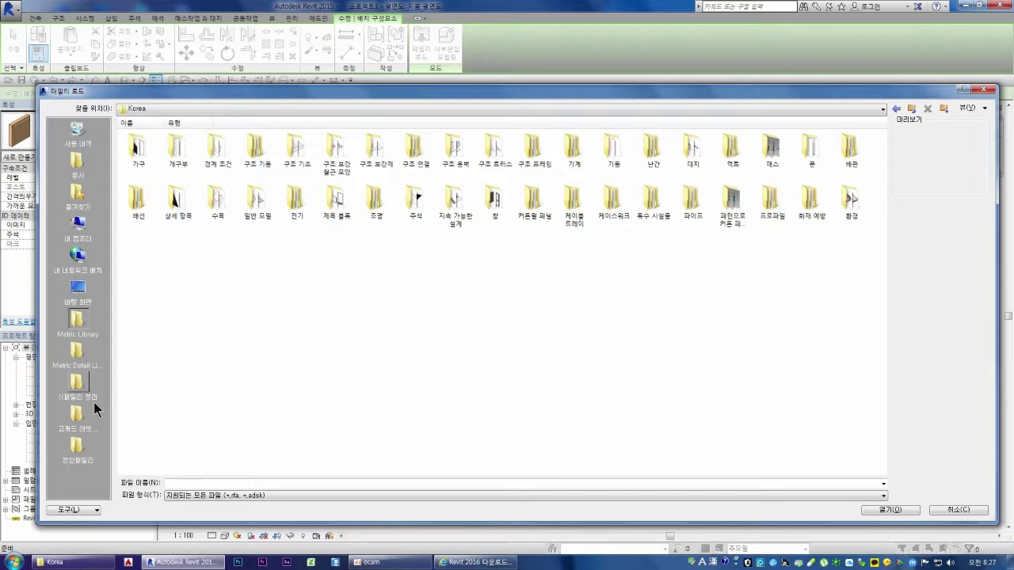
drag(76, 384, 117, 335)
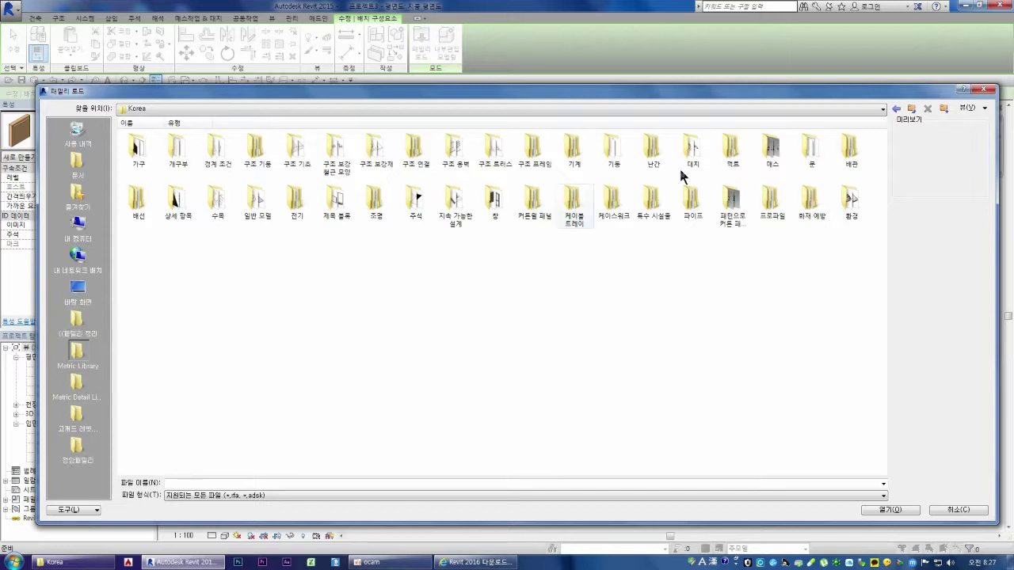
click(982, 90)
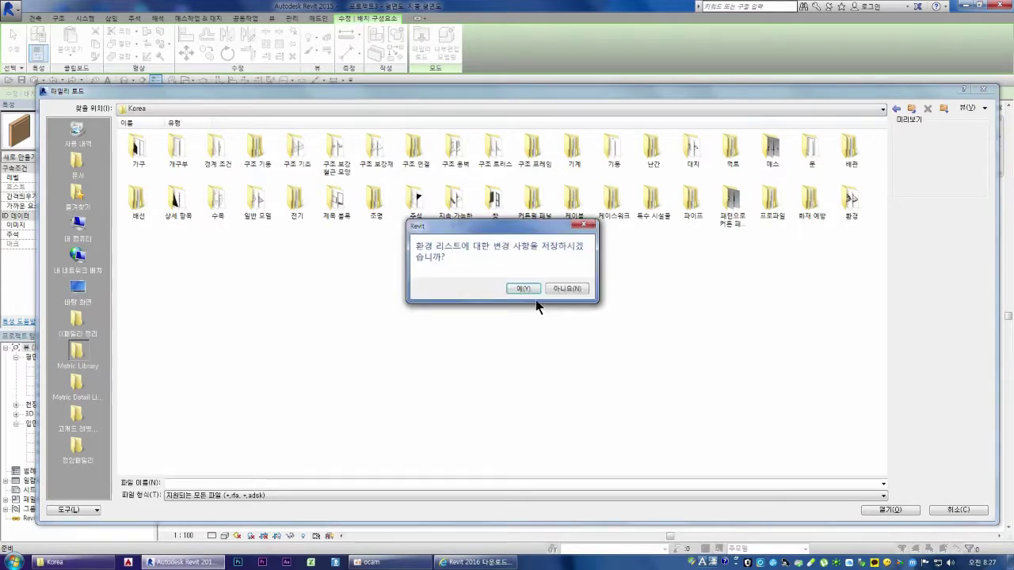
click(523, 288)
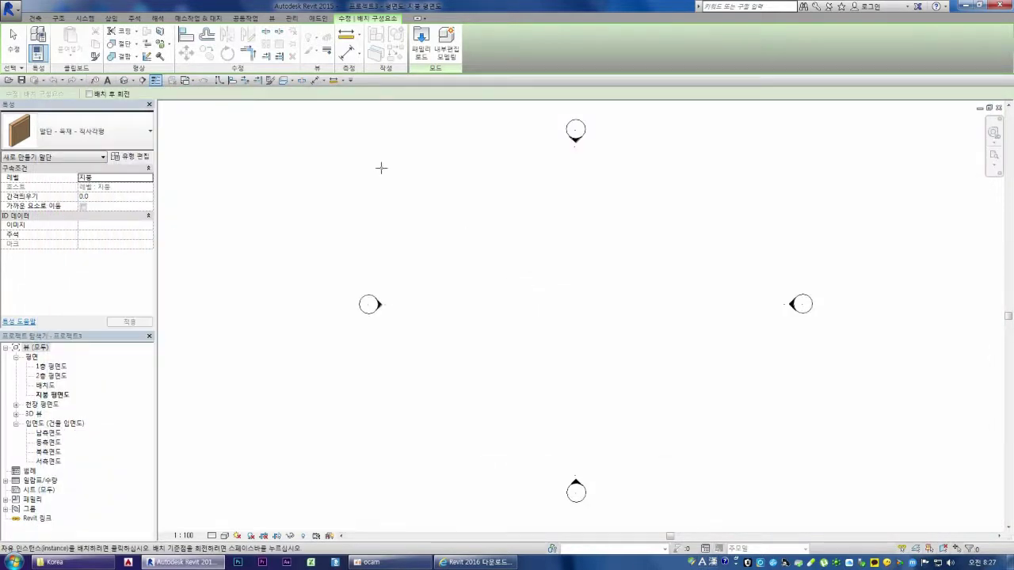
Reopen Load Family, edit the library places list, and add a new entry
click(422, 44)
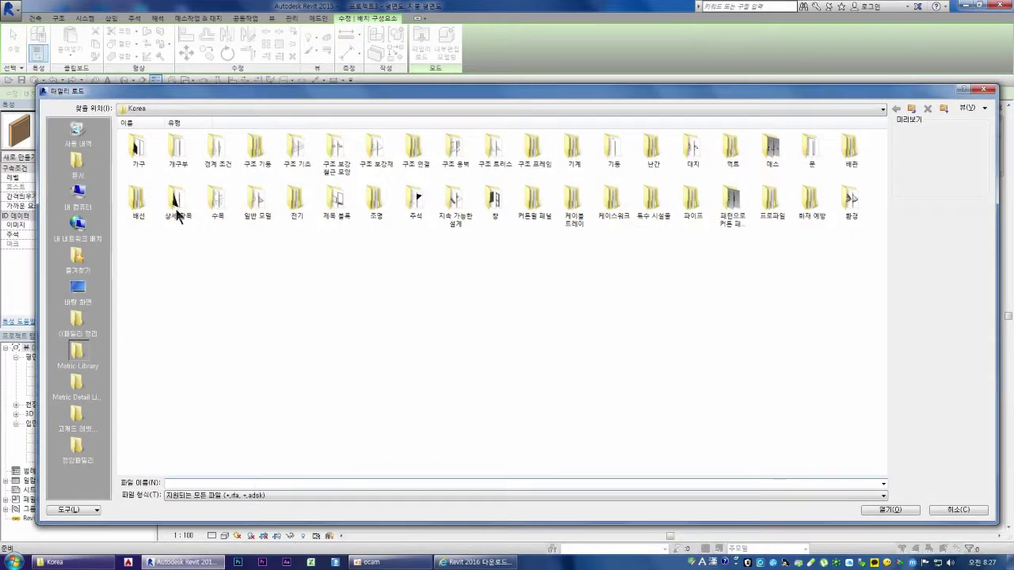
right_click(80, 356)
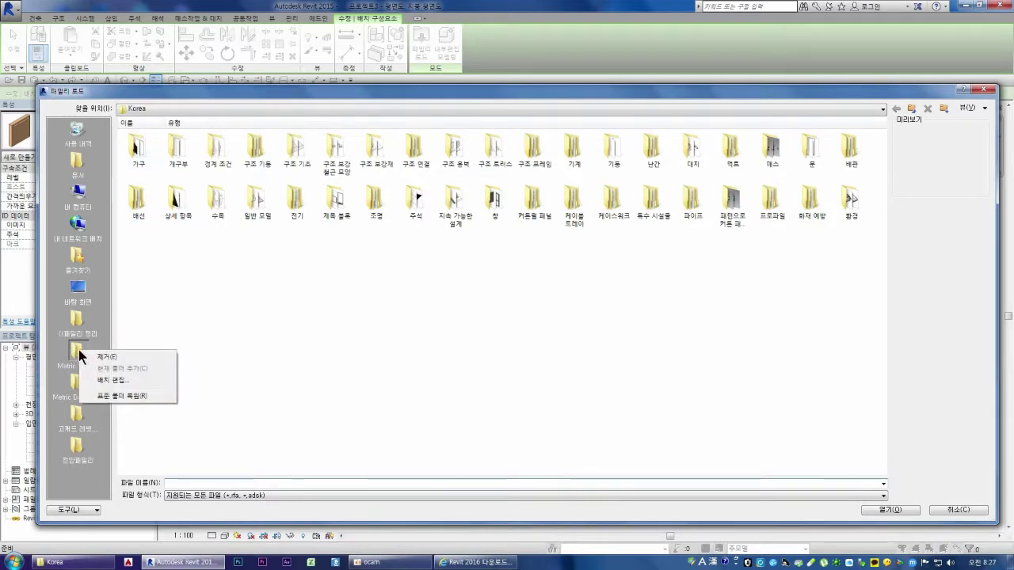
right_click(74, 321)
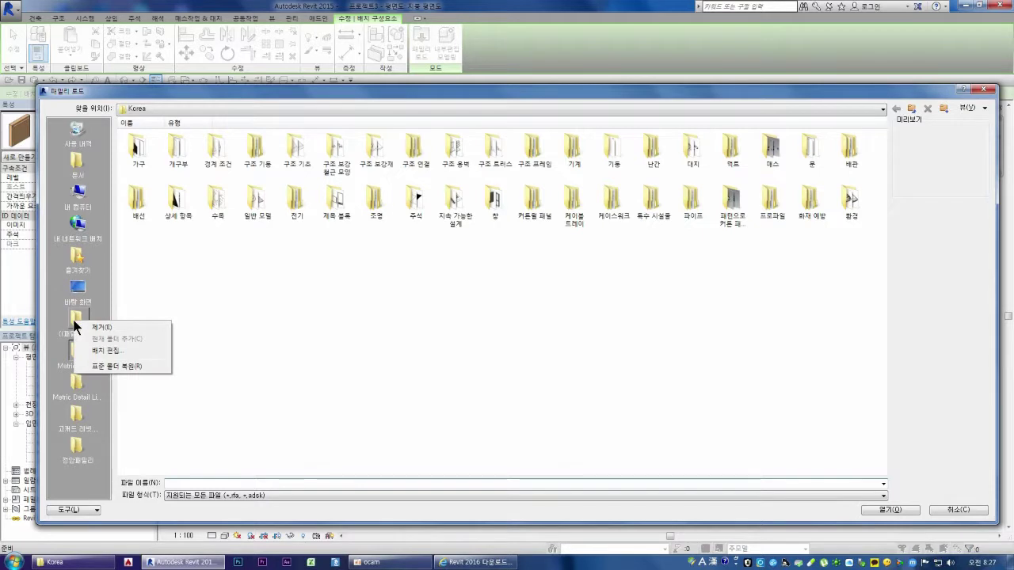
click(107, 350)
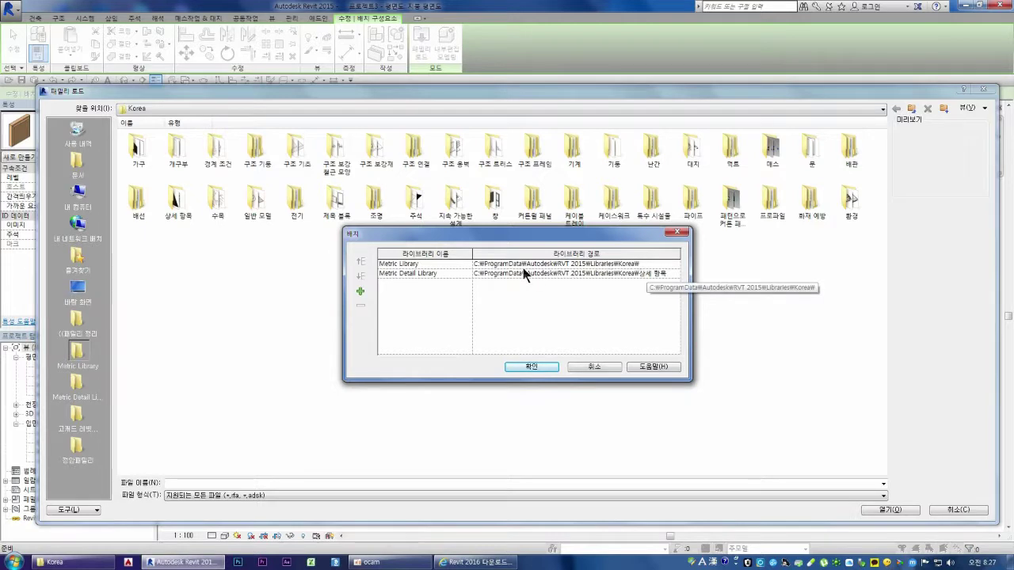
click(361, 293)
Point the new 새 라이브러리 2 entry's path to the 정암패밀리 folder
click(501, 283)
click(676, 283)
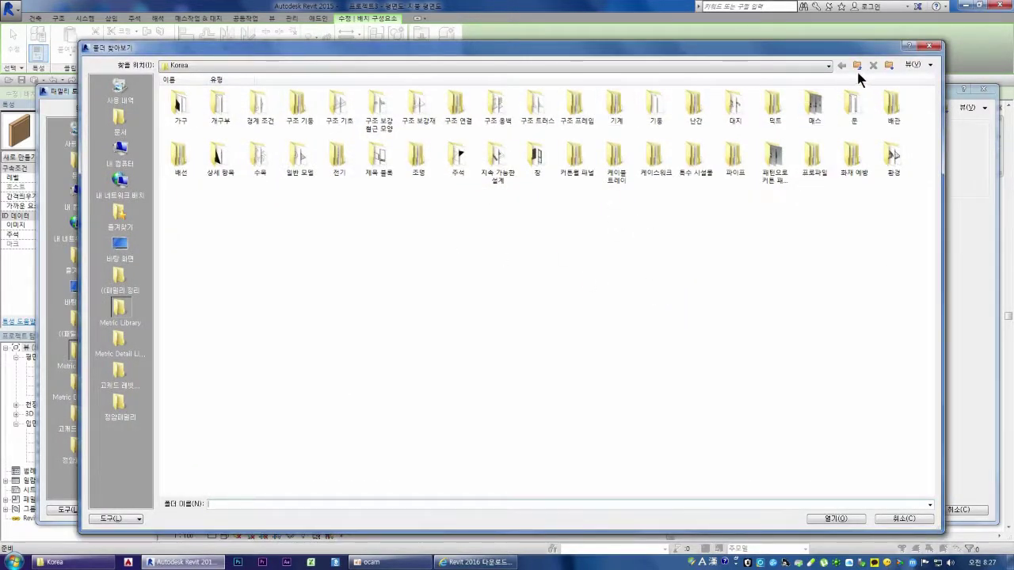
click(119, 404)
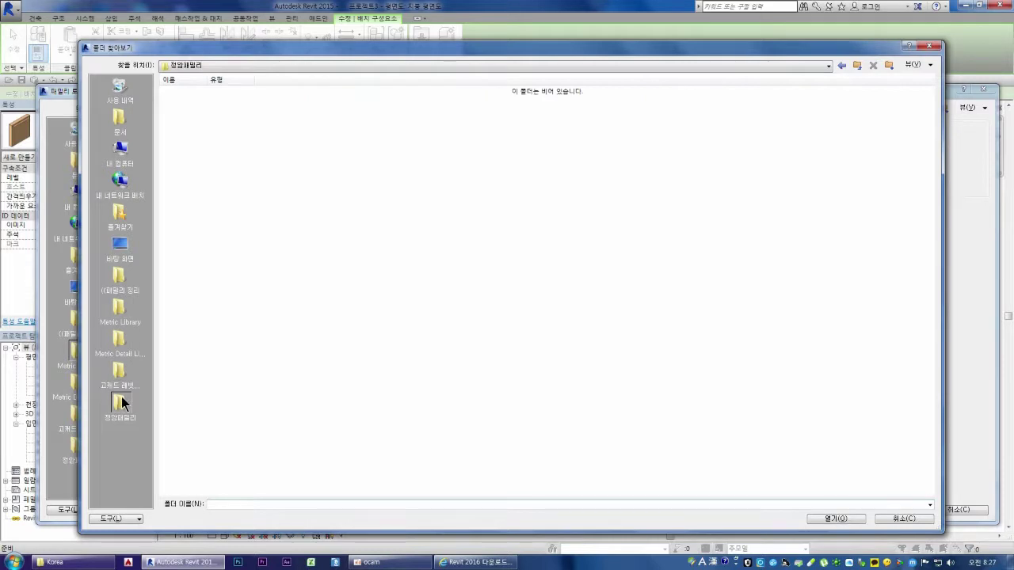
click(859, 64)
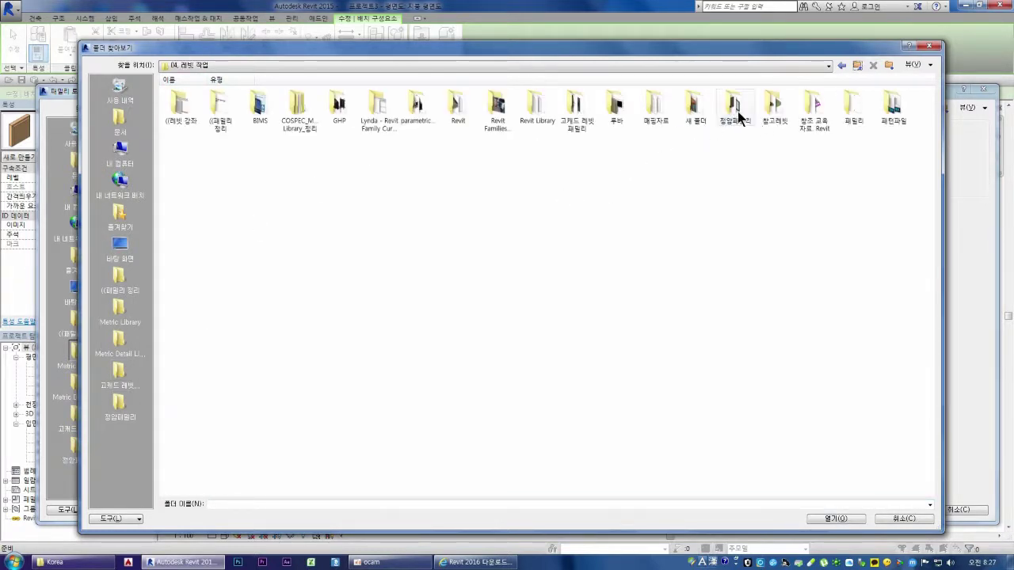
double_click(737, 111)
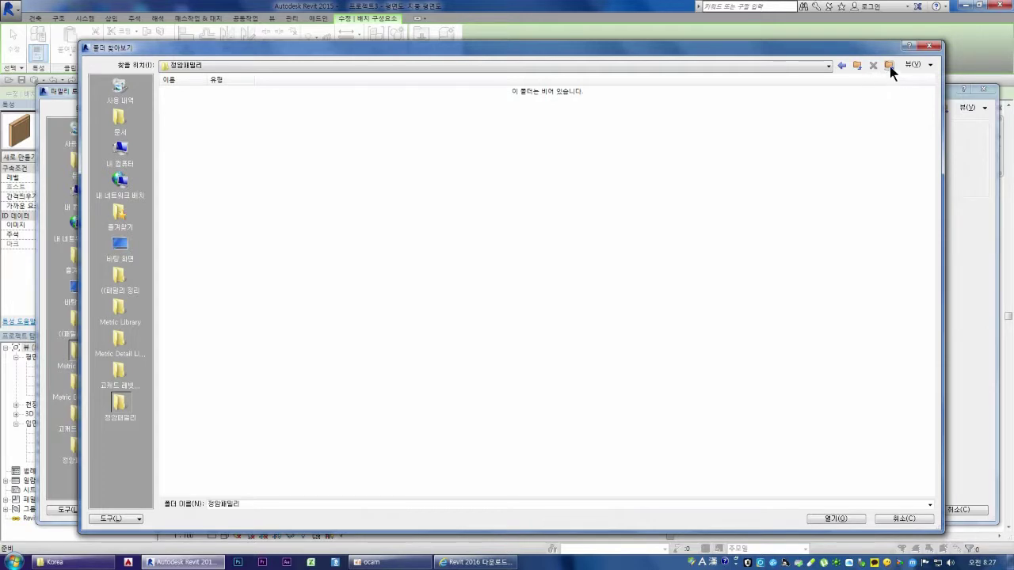
click(857, 66)
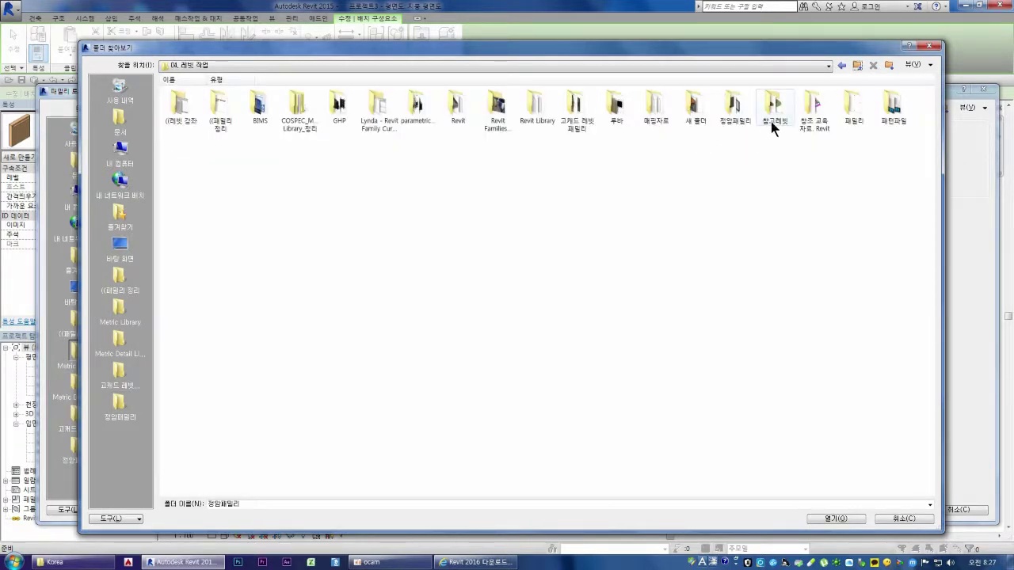
click(734, 113)
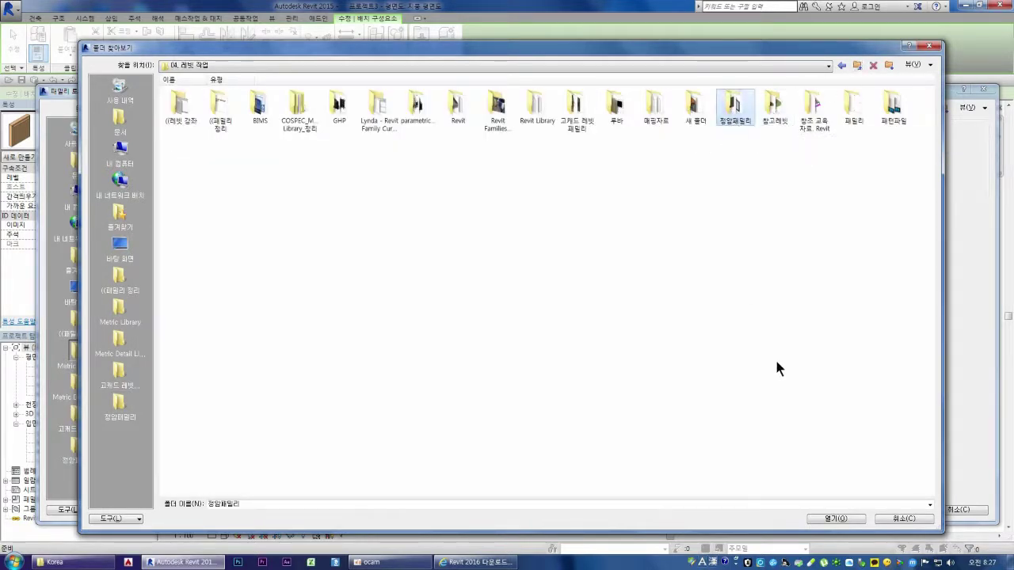
click(826, 517)
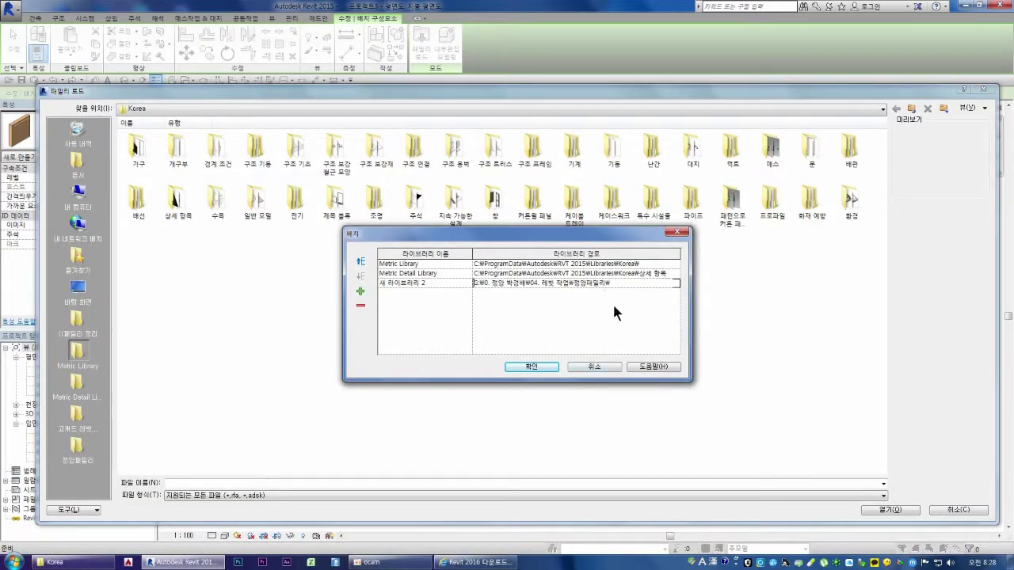
click(400, 289)
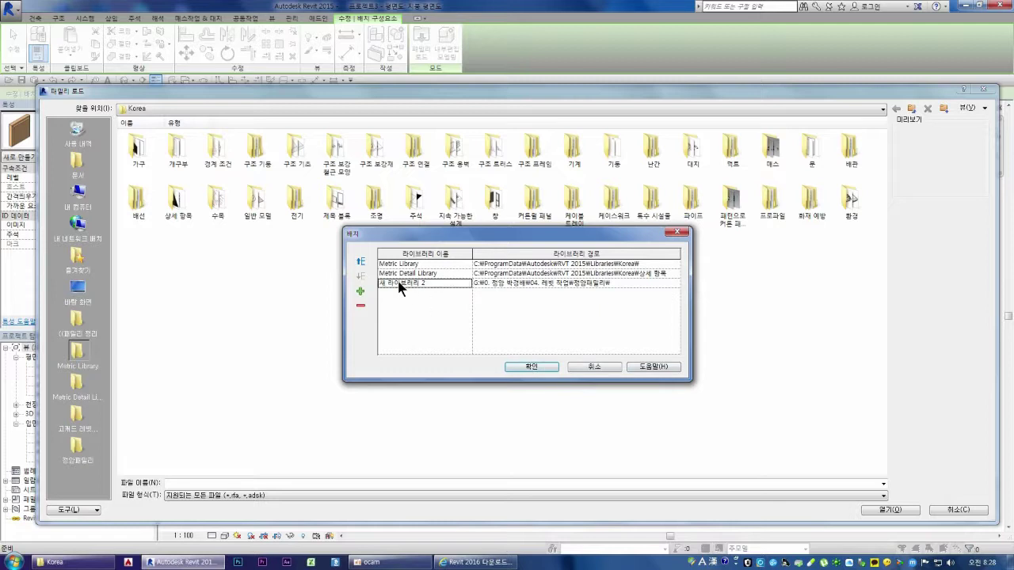
Move 새 라이브러리 2 to the top of the list, apply, and reopen Load Family on the Korea library
click(359, 262)
click(358, 262)
click(545, 367)
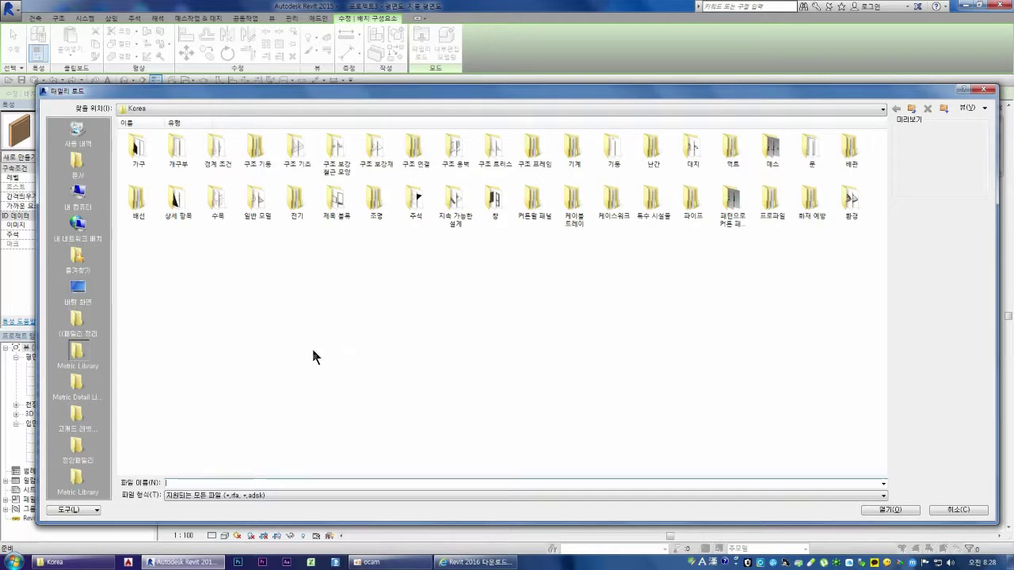
click(63, 416)
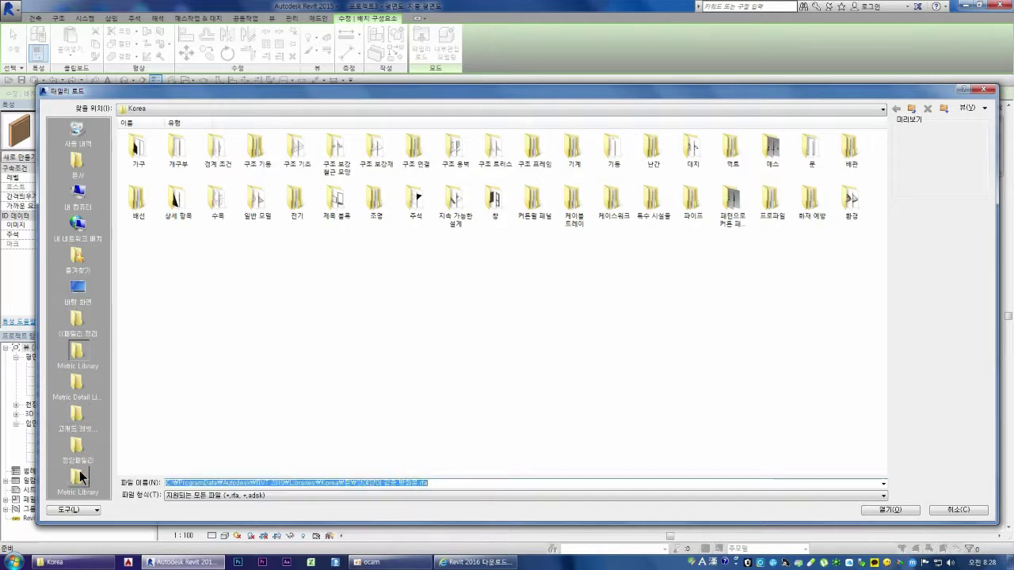
click(954, 511)
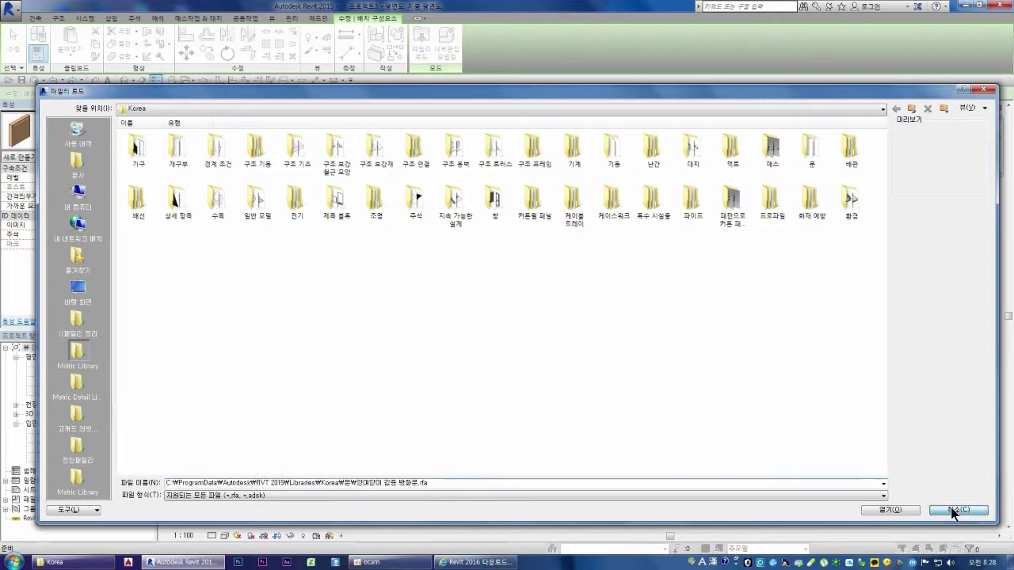
click(419, 44)
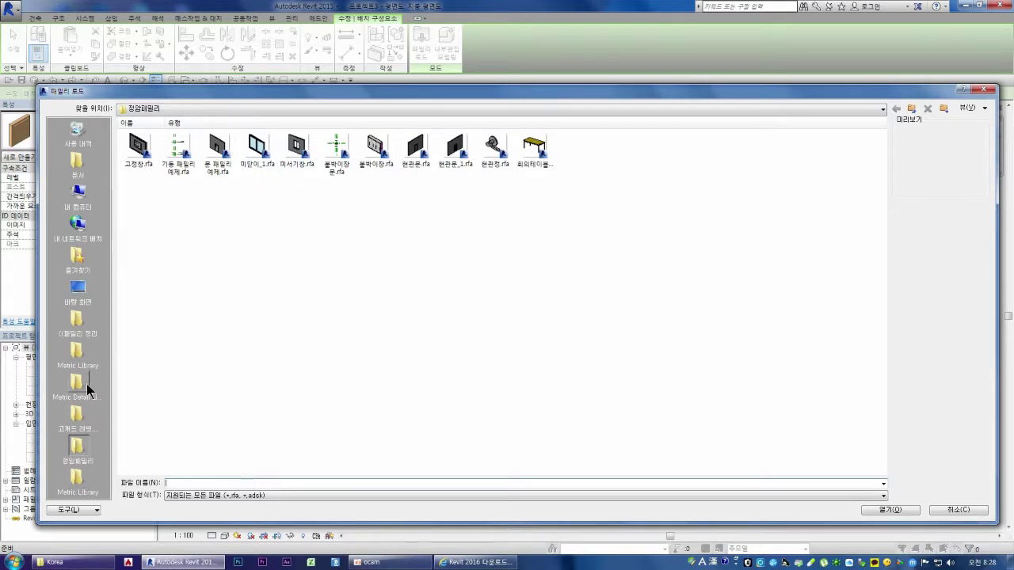
click(79, 475)
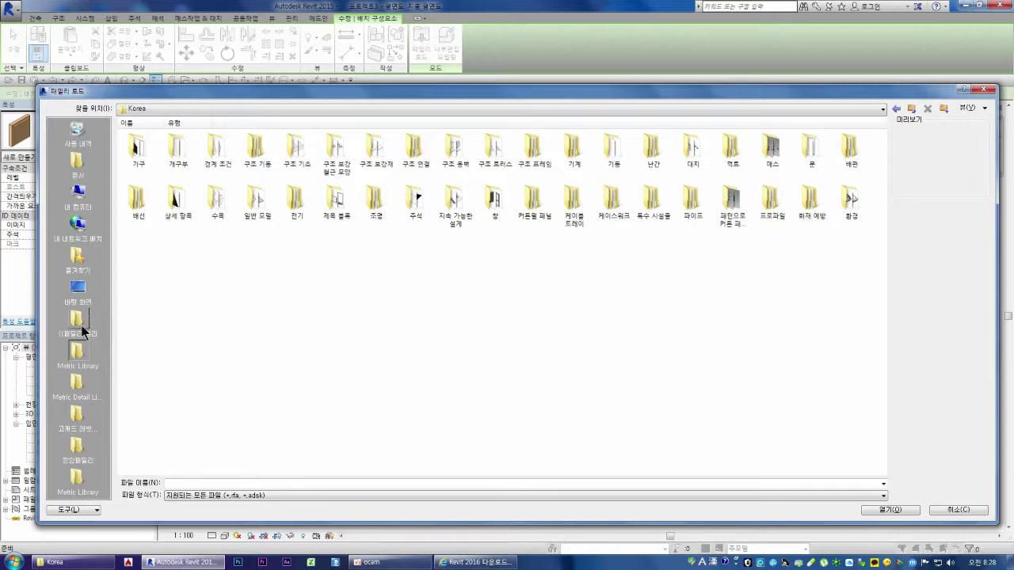
right_click(78, 488)
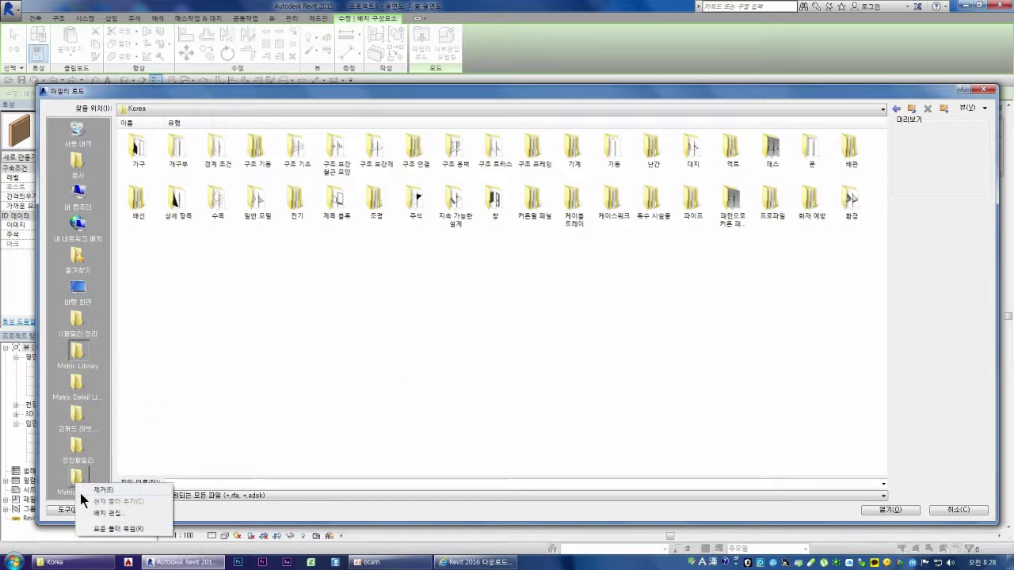
Delete the 새 라이브러리 2 entry from the library places list
click(116, 513)
click(403, 265)
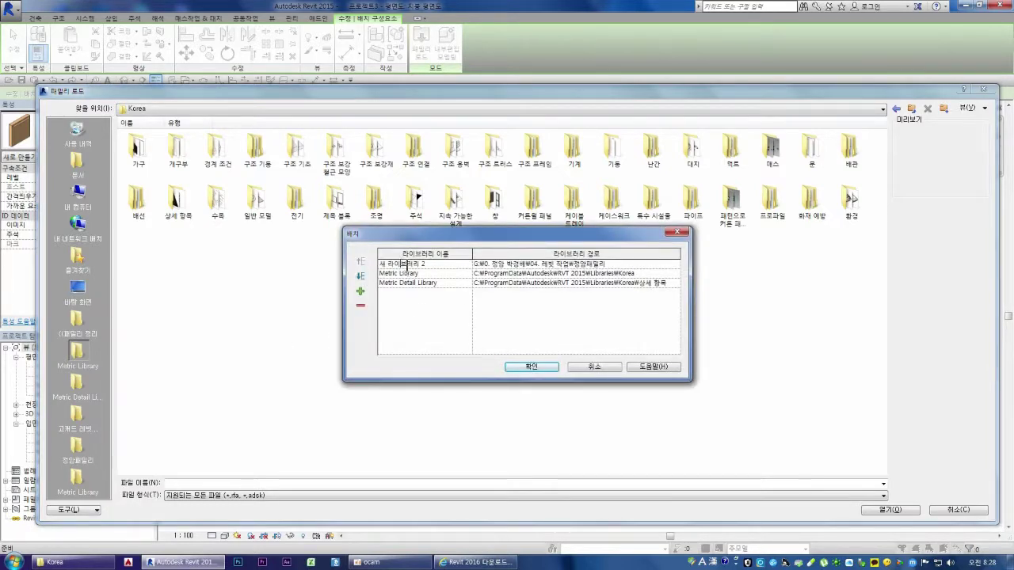
click(360, 305)
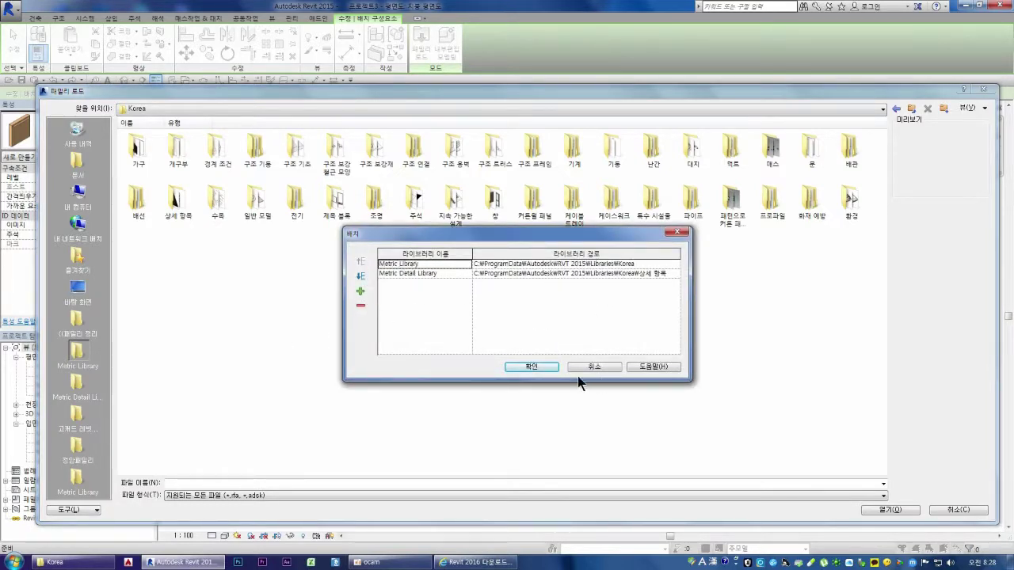
click(530, 367)
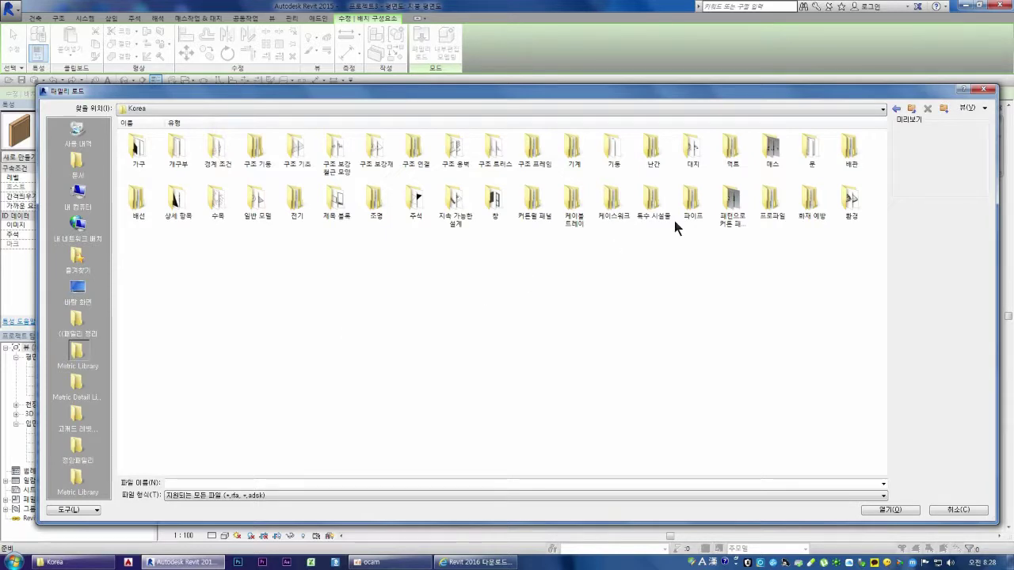
Remove the bottom Metric Library place pointing to the Korea folder from Load Family
click(988, 93)
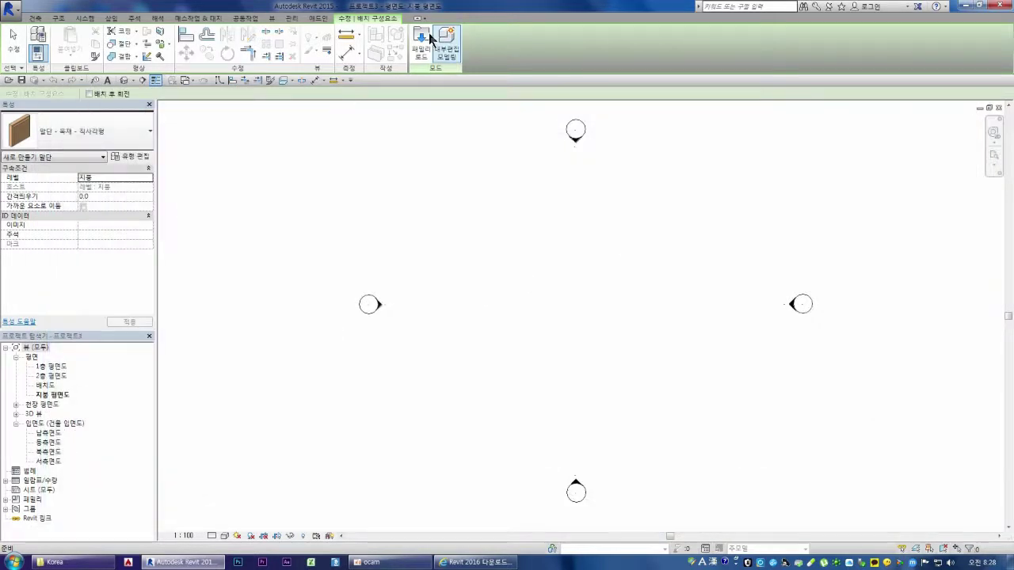
click(420, 40)
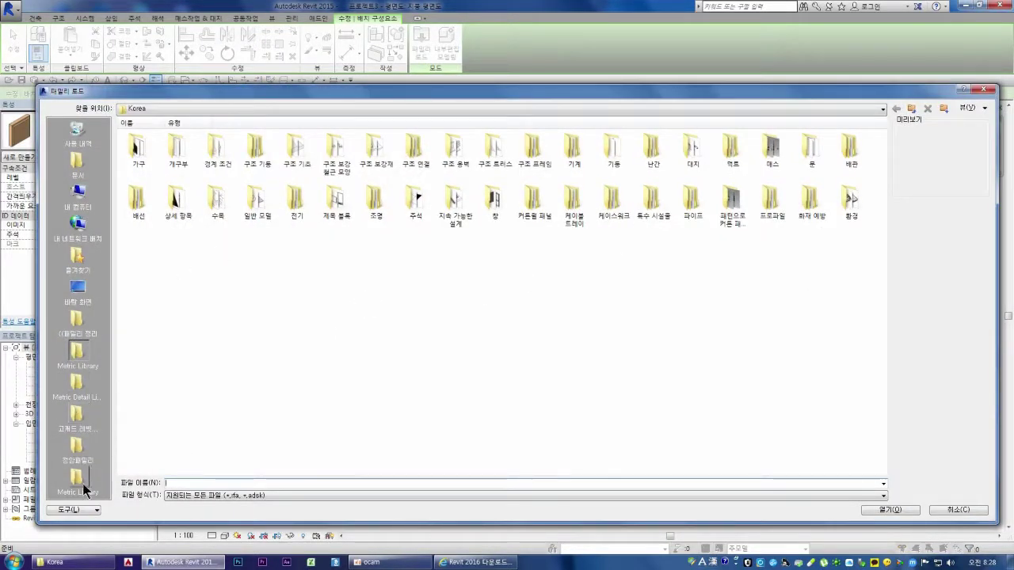
right_click(80, 481)
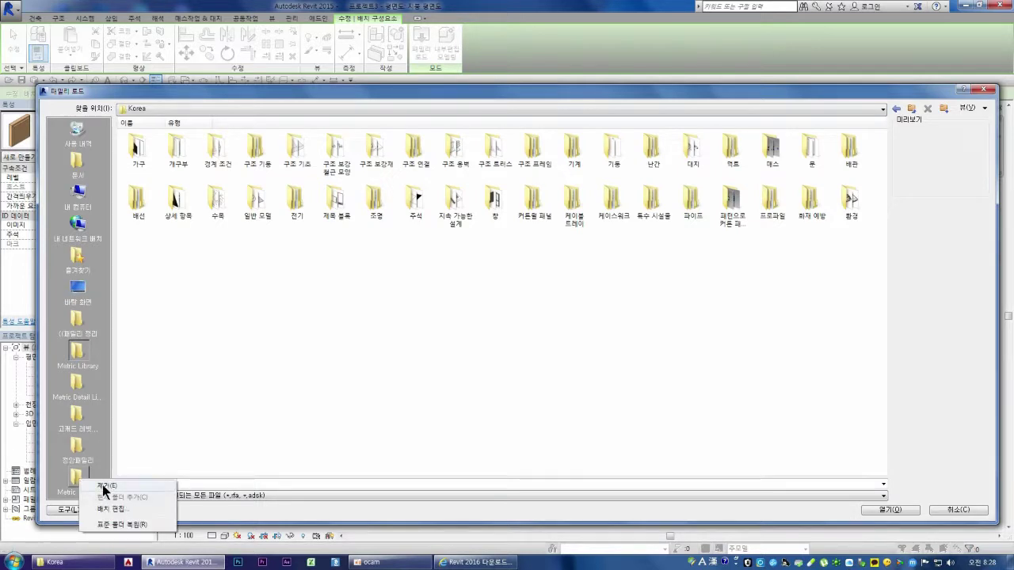
click(99, 494)
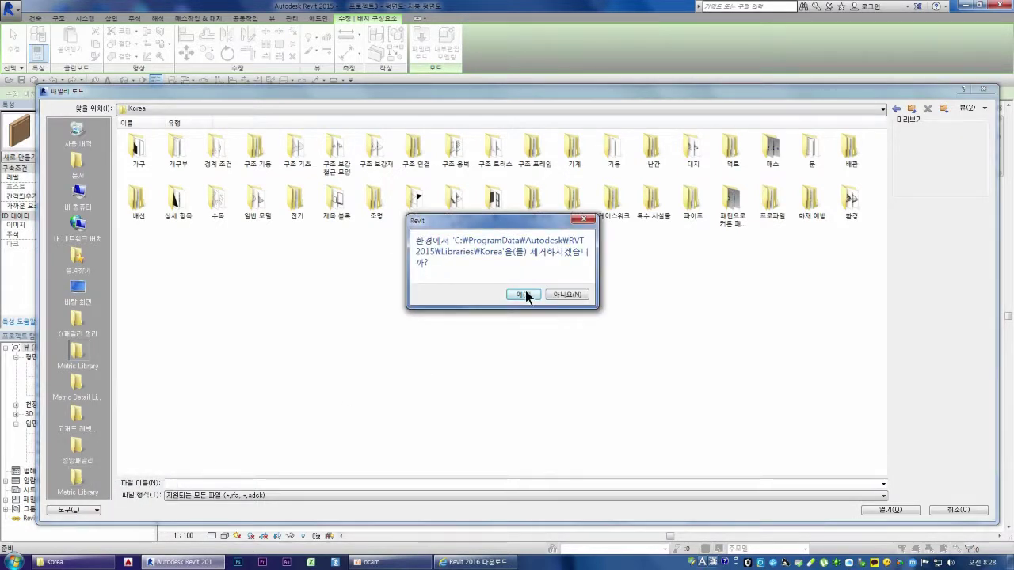
click(523, 294)
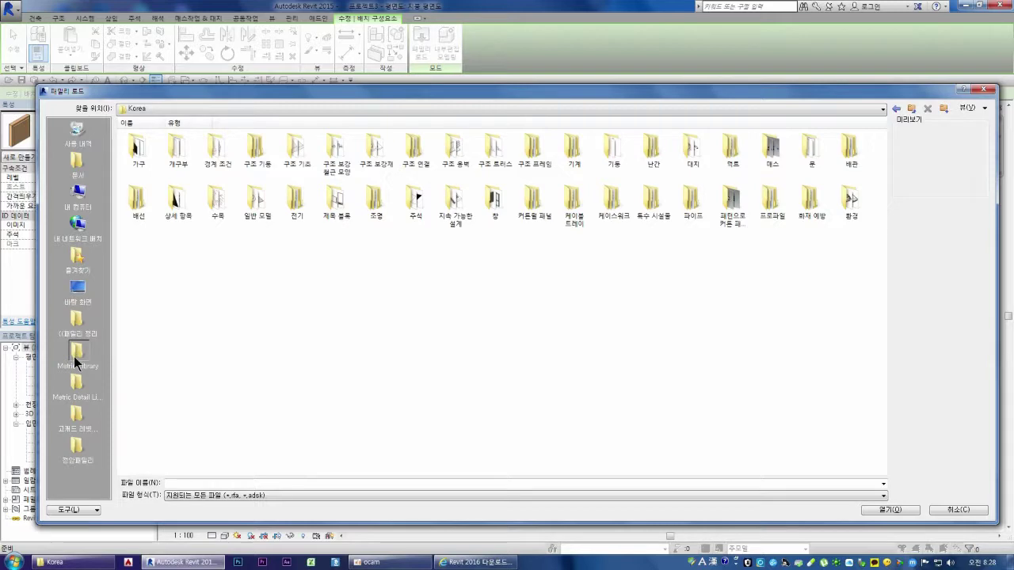
click(76, 384)
click(76, 428)
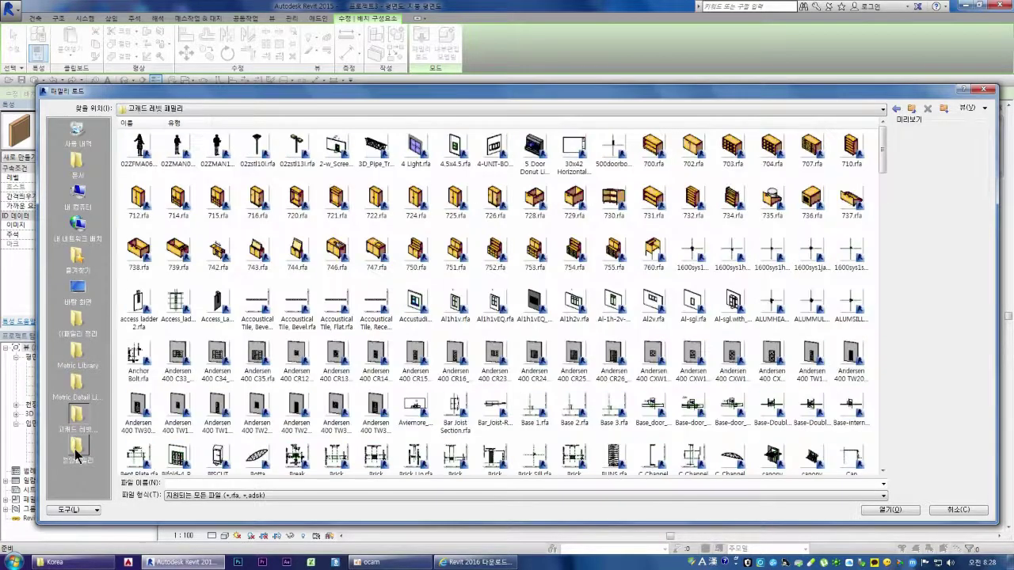
Move the 패밀리 정리 place below Metric Detail Library on the Places bar
click(75, 475)
click(77, 418)
click(76, 453)
click(72, 323)
drag(76, 326, 94, 410)
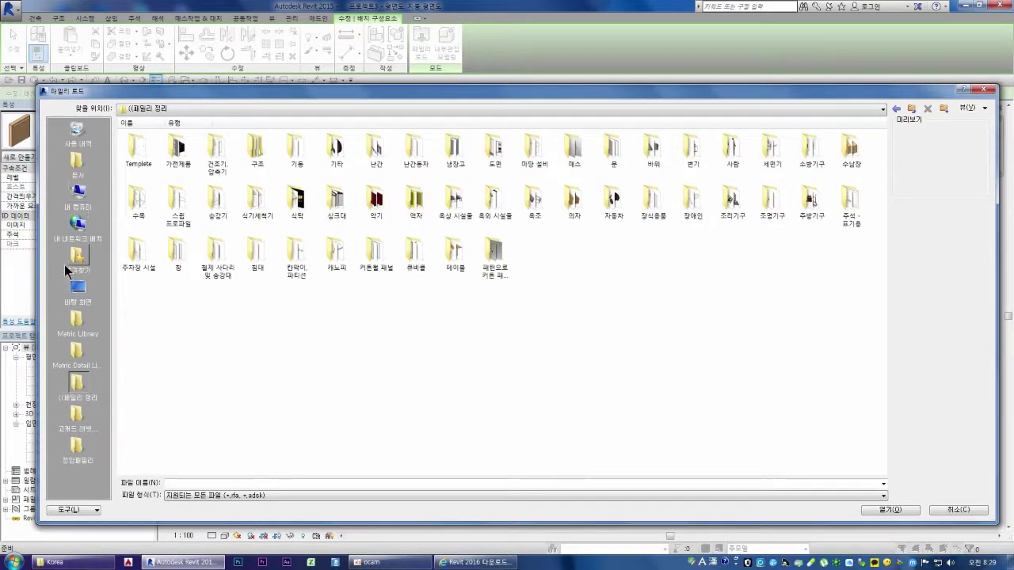
Close Load Family without loading and save the changed places list
click(73, 510)
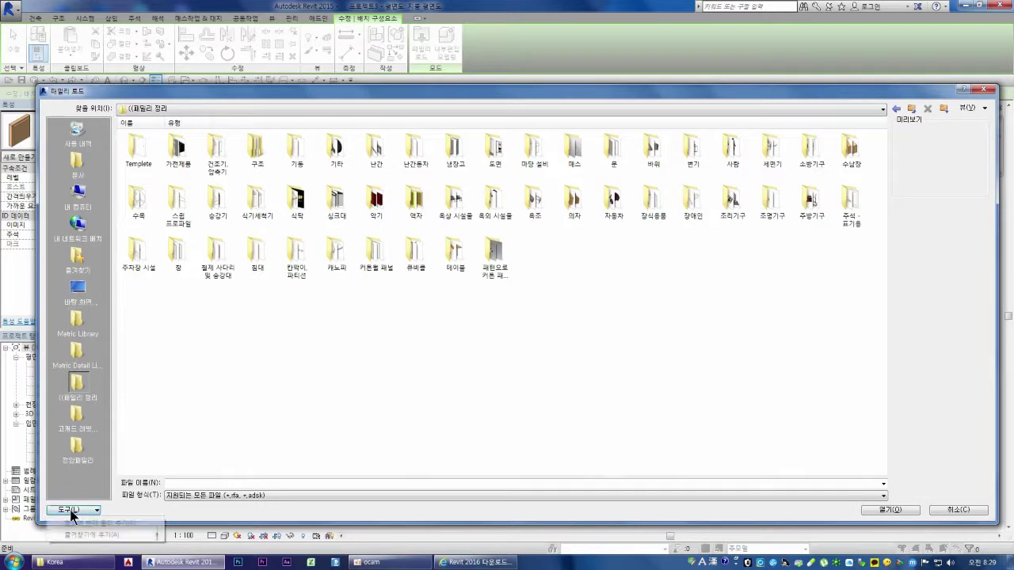
click(233, 435)
click(952, 511)
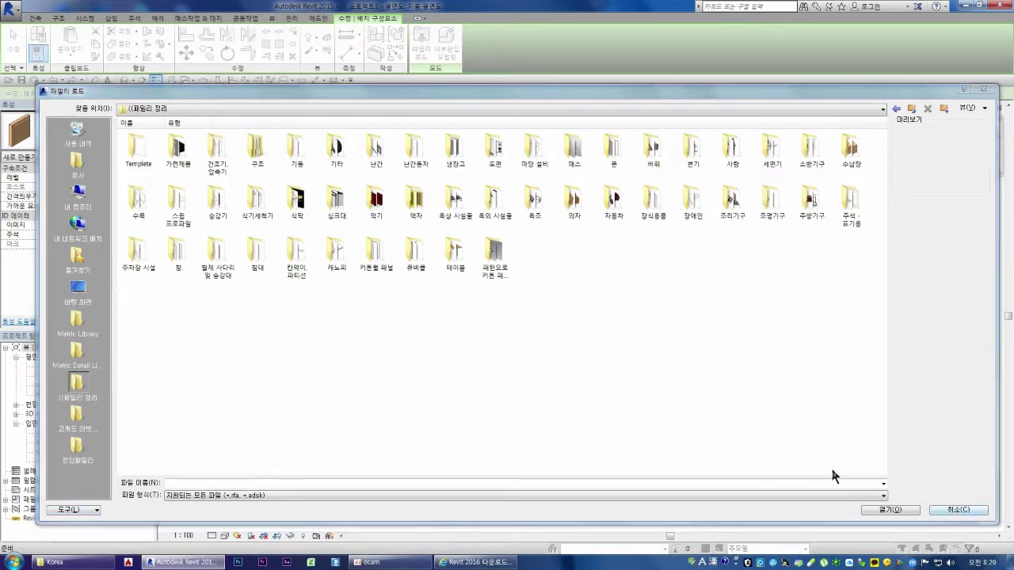
click(524, 288)
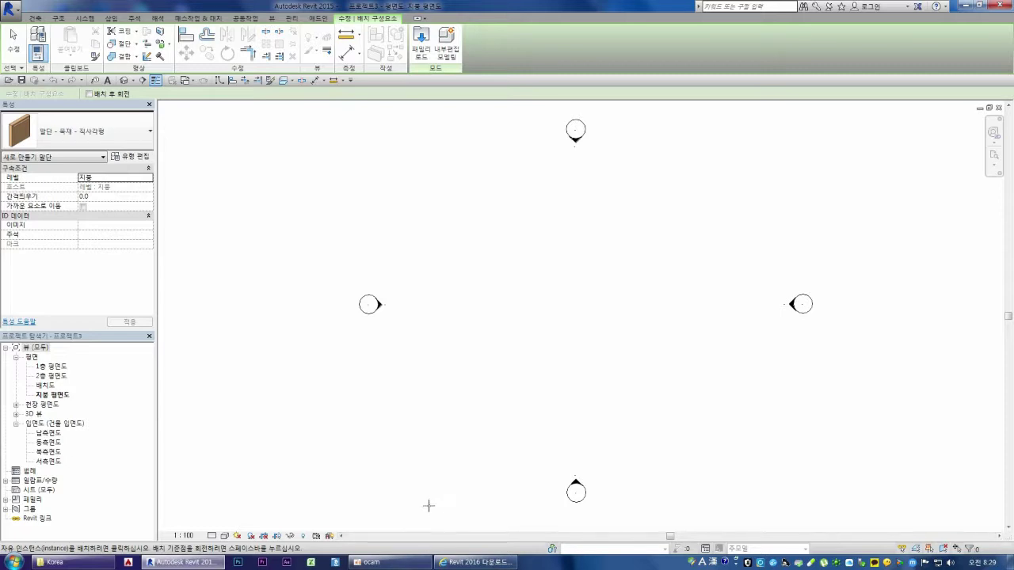
click(408, 562)
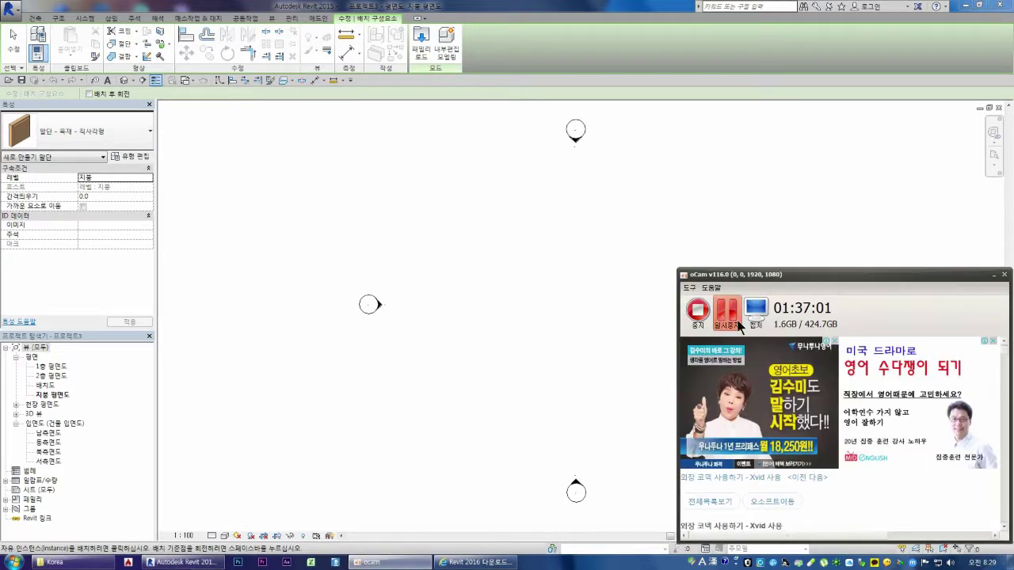